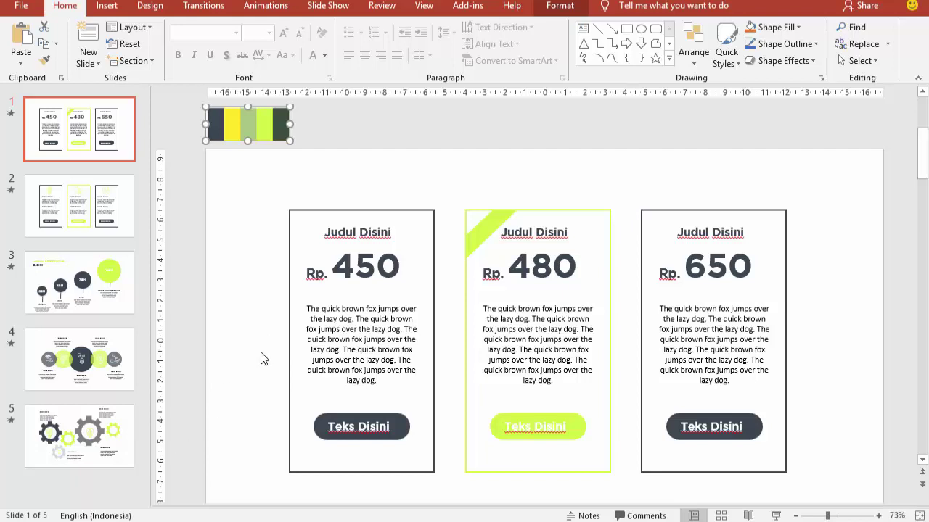
Preview template slides 2 through 5, ending on the gear infographic slide
{"action": "left_click", "coordinate": [113, 223]}
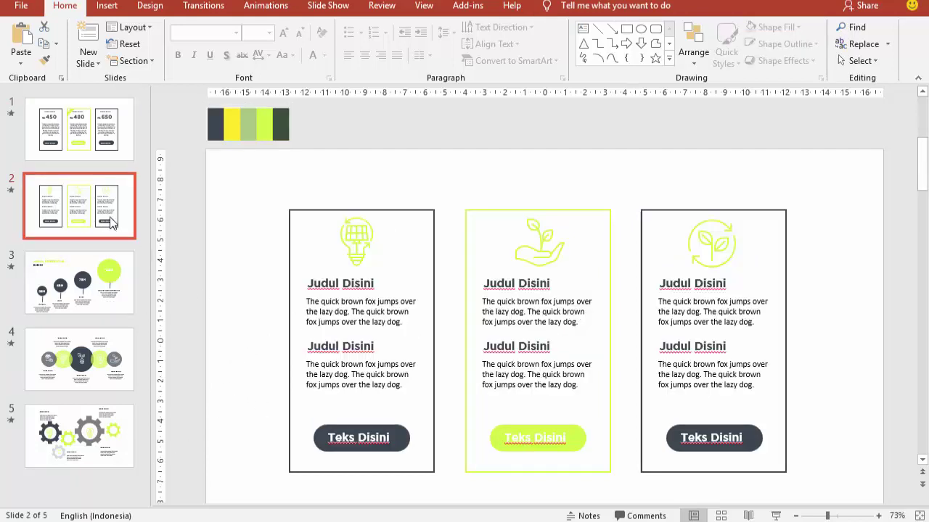
{"action": "left_click", "coordinate": [112, 305]}
{"action": "left_click", "coordinate": [115, 355]}
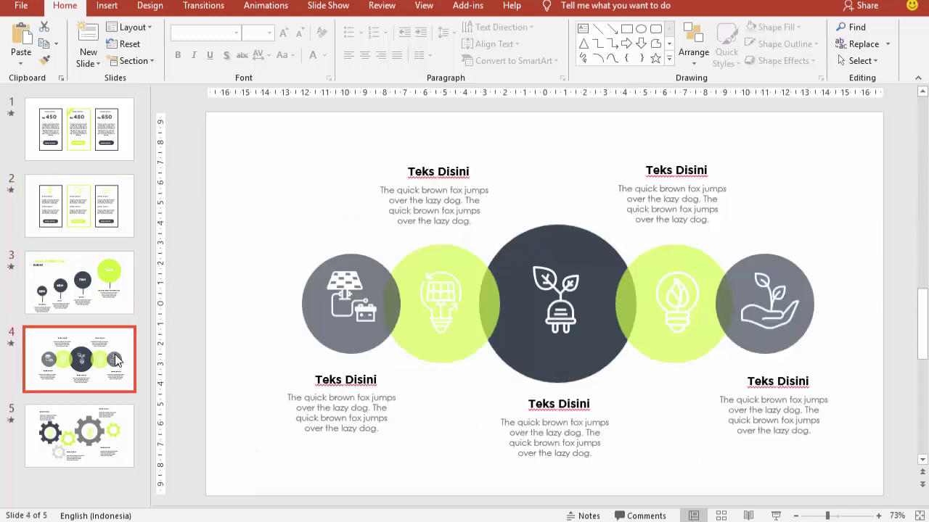
{"action": "left_click", "coordinate": [113, 443]}
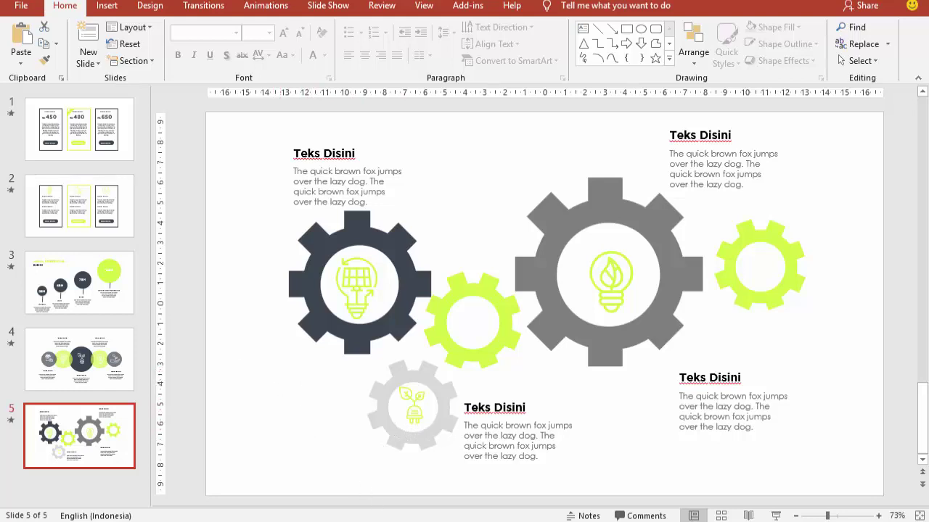
Switch to the blank Presentation1 deck and delete its title and subtitle placeholders
{"action": "left_click", "coordinate": [498, 496]}
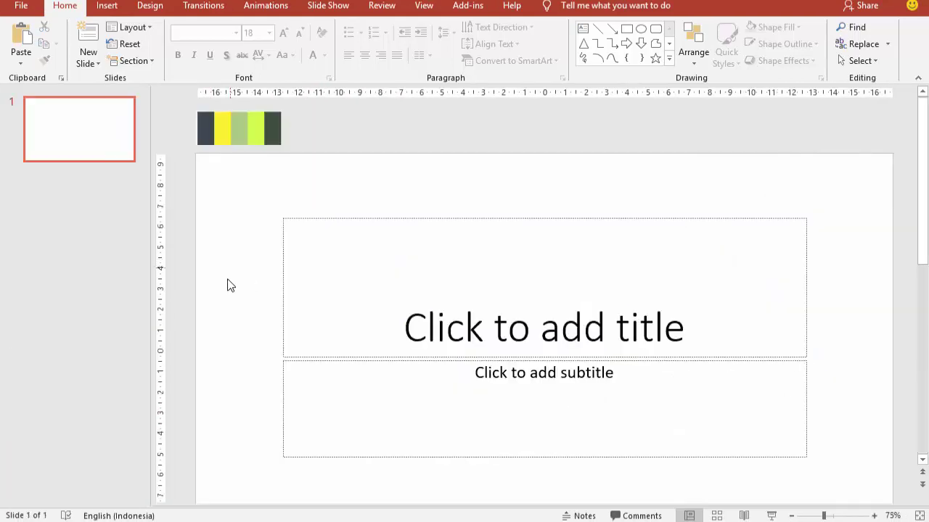
{"action": "left_click", "coordinate": [306, 218]}
{"action": "key", "text": "Delete"}
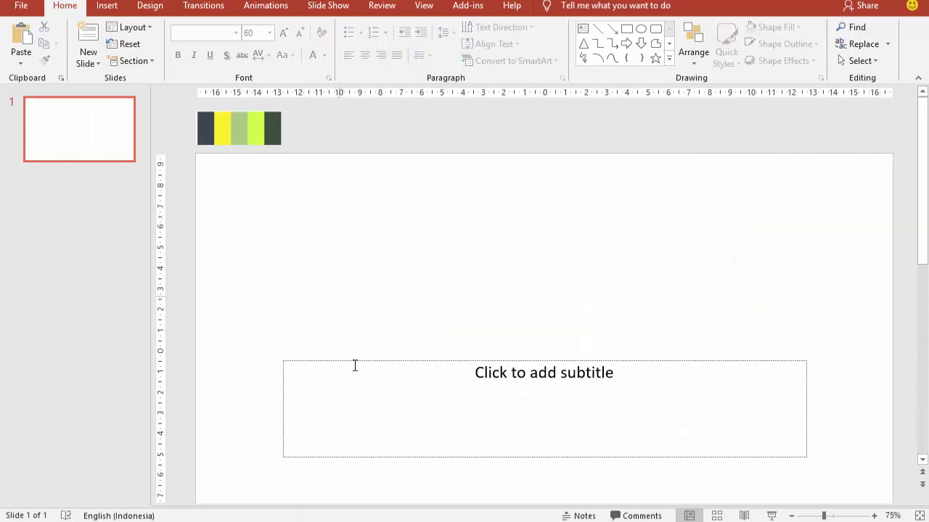
{"action": "left_click", "coordinate": [357, 360]}
{"action": "key", "text": "Delete"}
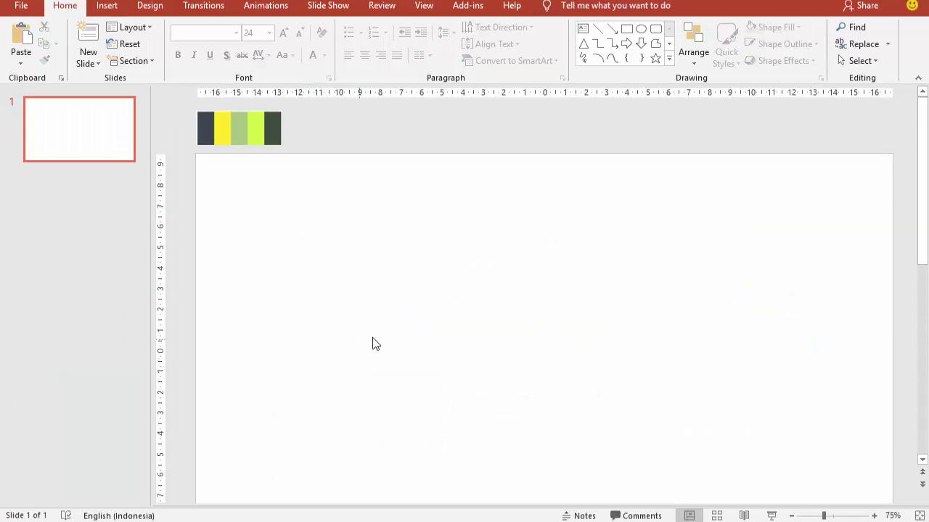
Bring in the five-colour palette strip and position it just above the slide
{"action": "left_click_drag", "start_coordinate": [922, 145], "coordinate": [922, 164]}
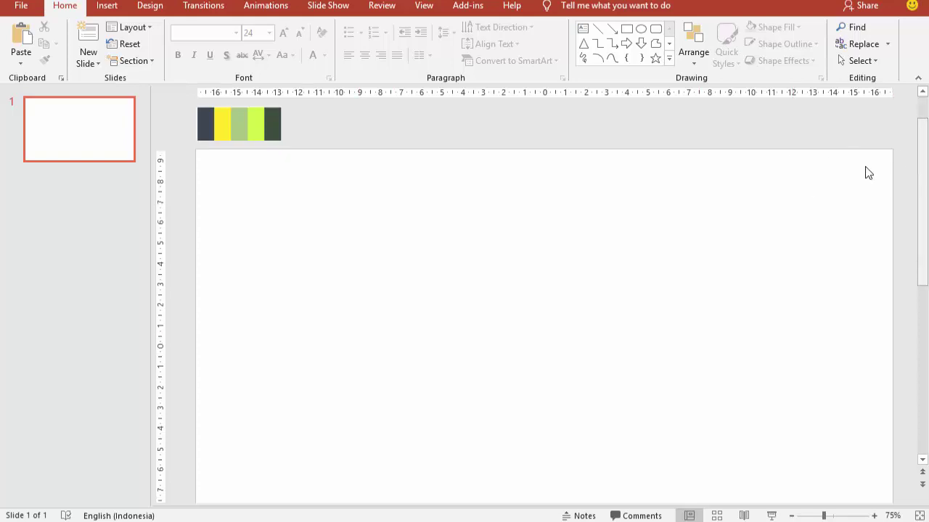
{"action": "scroll", "coordinate": [573, 279], "scroll_direction": "down", "scroll_amount": 1}
{"action": "scroll", "coordinate": [537, 268], "scroll_direction": "down", "scroll_amount": 1}
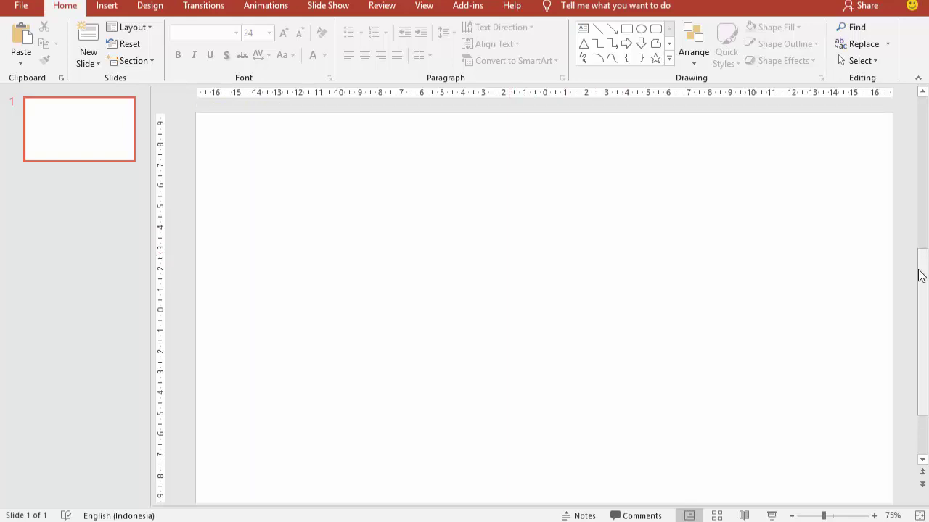
{"action": "left_click_drag", "start_coordinate": [926, 285], "coordinate": [926, 149]}
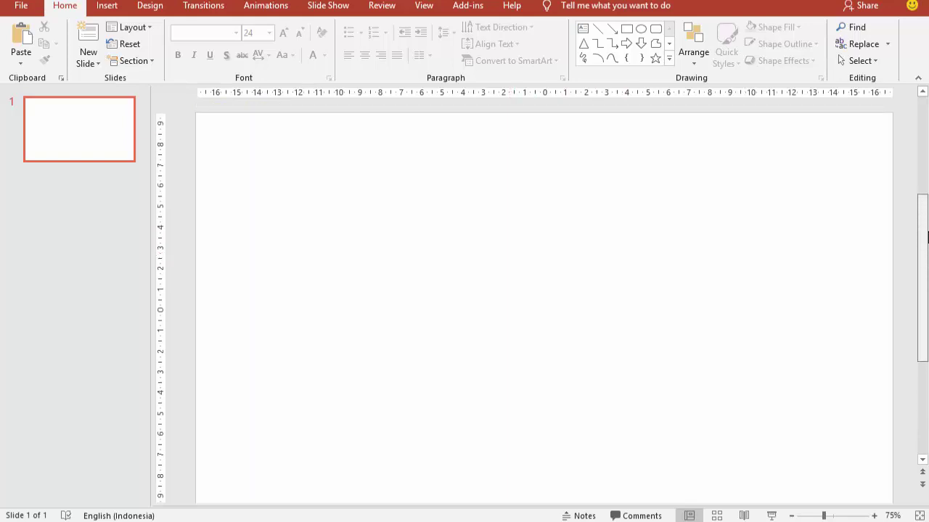
{"action": "left_click", "coordinate": [923, 92]}
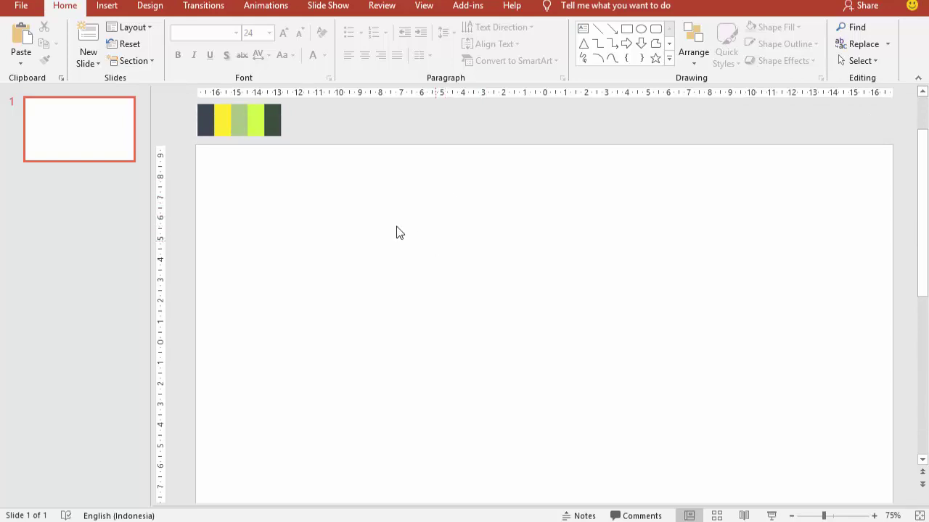
{"action": "left_click_drag", "start_coordinate": [243, 123], "coordinate": [243, 131]}
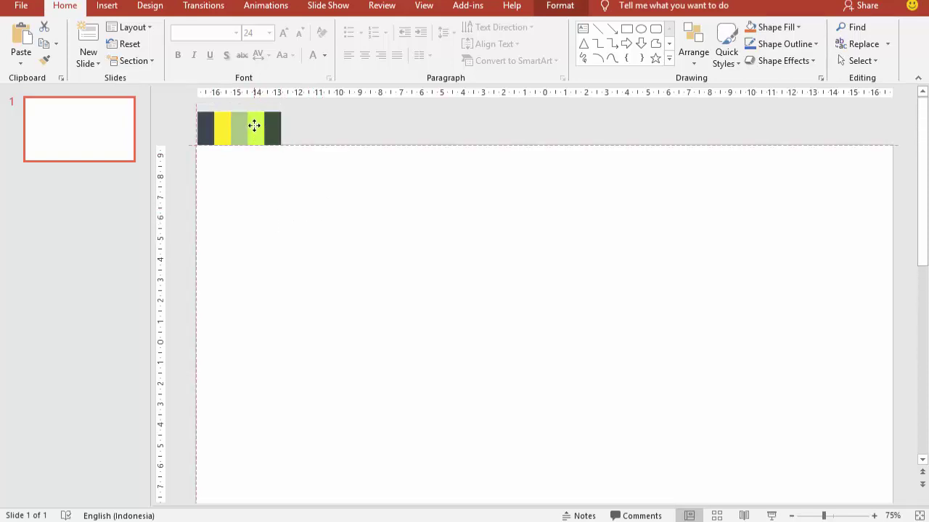
{"action": "left_click_drag", "start_coordinate": [254, 130], "coordinate": [253, 125]}
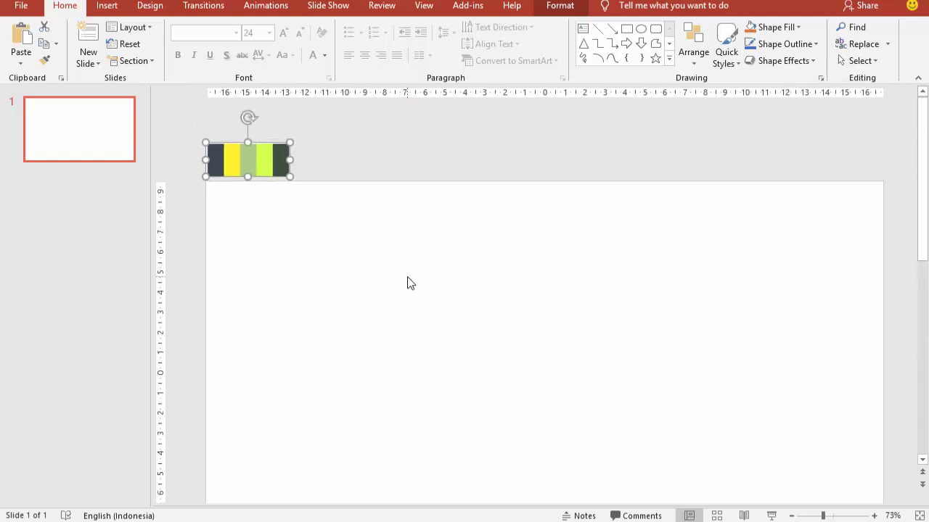
Scroll through the right-hand panel to review its contents
{"action": "left_click_drag", "start_coordinate": [927, 149], "coordinate": [915, 218]}
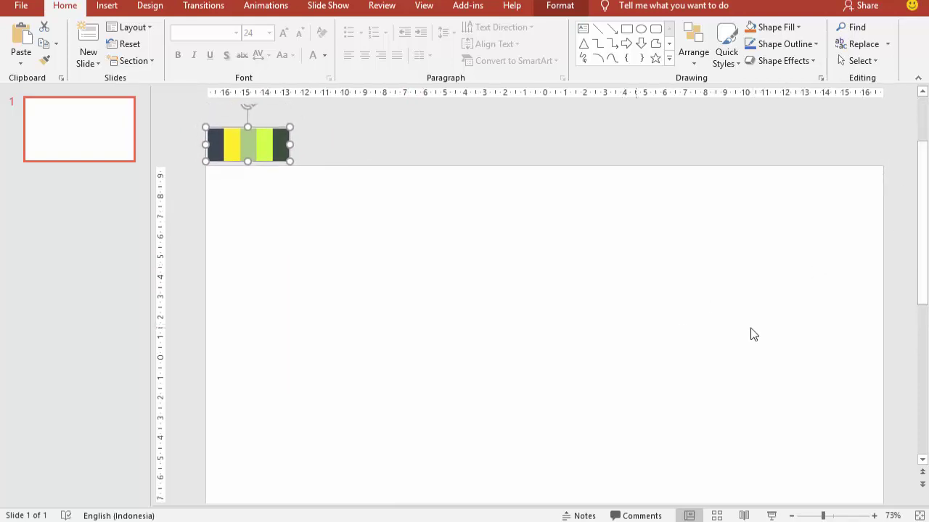
{"action": "scroll", "coordinate": [900, 457], "scroll_direction": "down", "scroll_amount": 1}
{"action": "scroll", "coordinate": [844, 438], "scroll_direction": "down", "scroll_amount": 1}
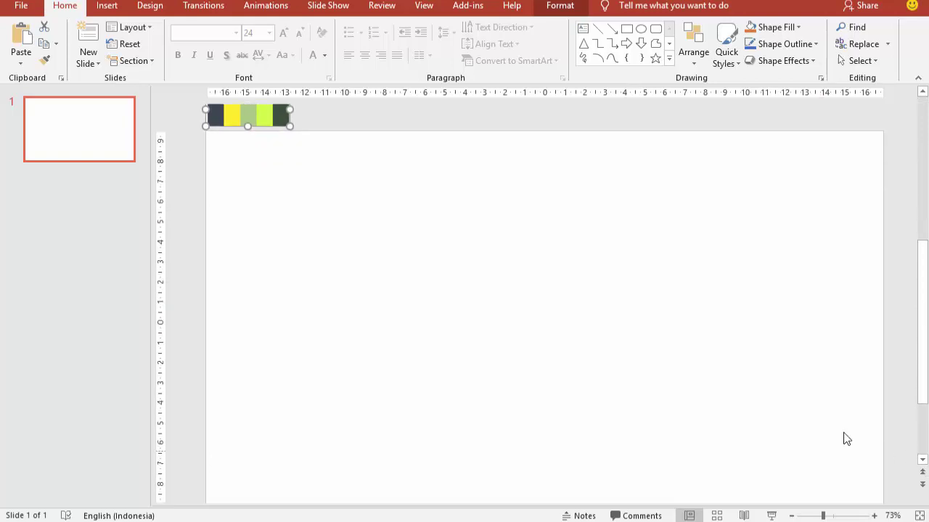
{"action": "scroll", "coordinate": [611, 366], "scroll_direction": "down", "scroll_amount": 1, "text": "ctrl"}
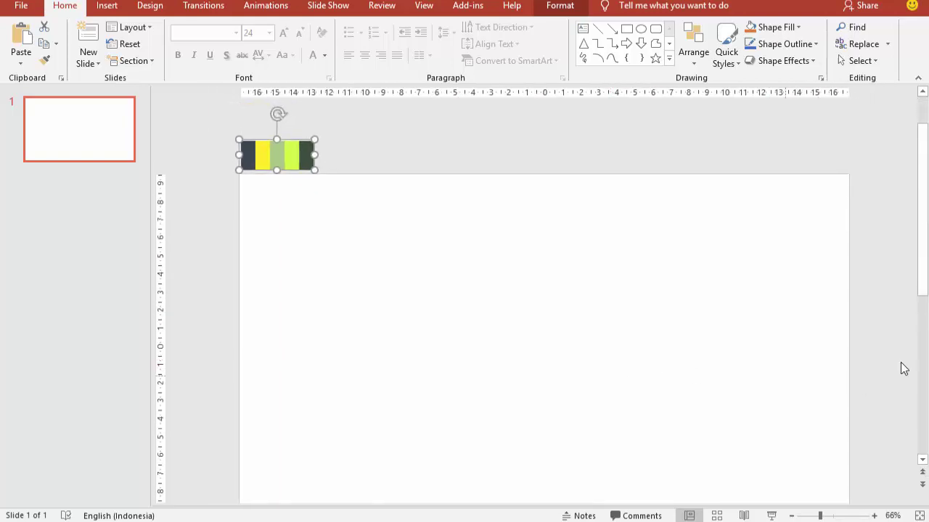
{"action": "left_click_drag", "start_coordinate": [926, 293], "coordinate": [924, 322]}
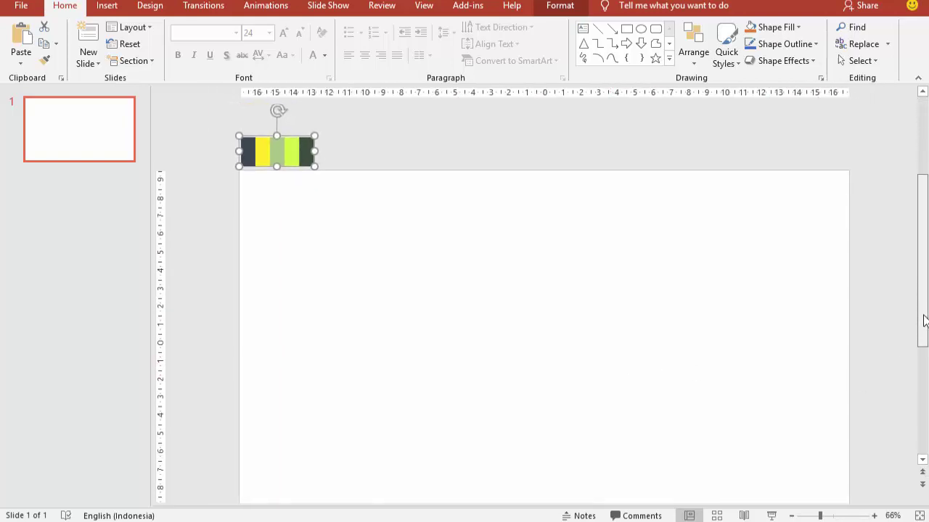
{"action": "left_click", "coordinate": [922, 459]}
{"action": "left_click", "coordinate": [922, 459]}
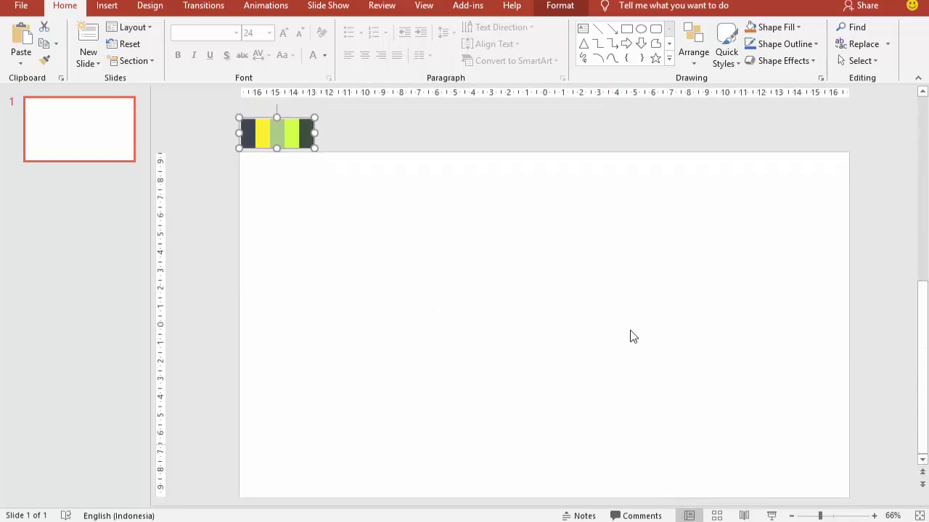
{"action": "left_click", "coordinate": [106, 5]}
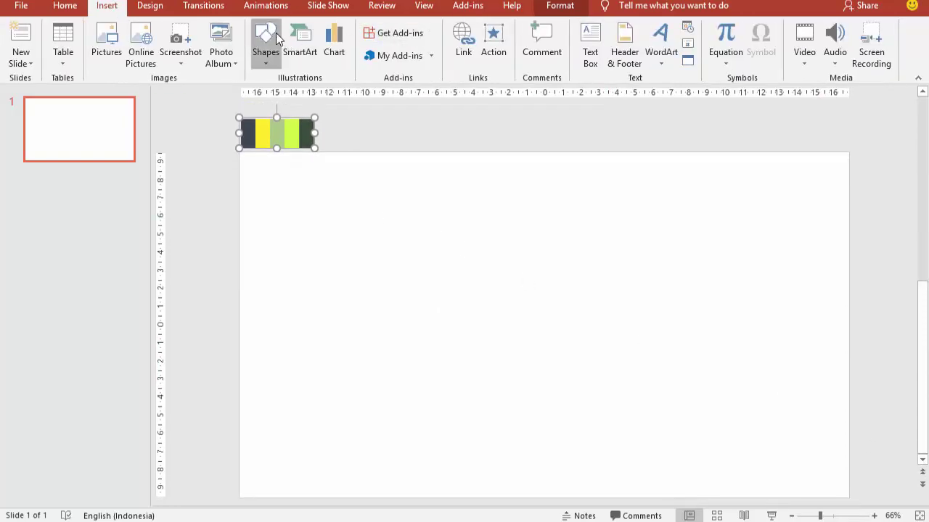
Draw a blue rectangle starting at the slide's top-left corner
{"action": "left_click", "coordinate": [265, 44]}
{"action": "left_click", "coordinate": [307, 96]}
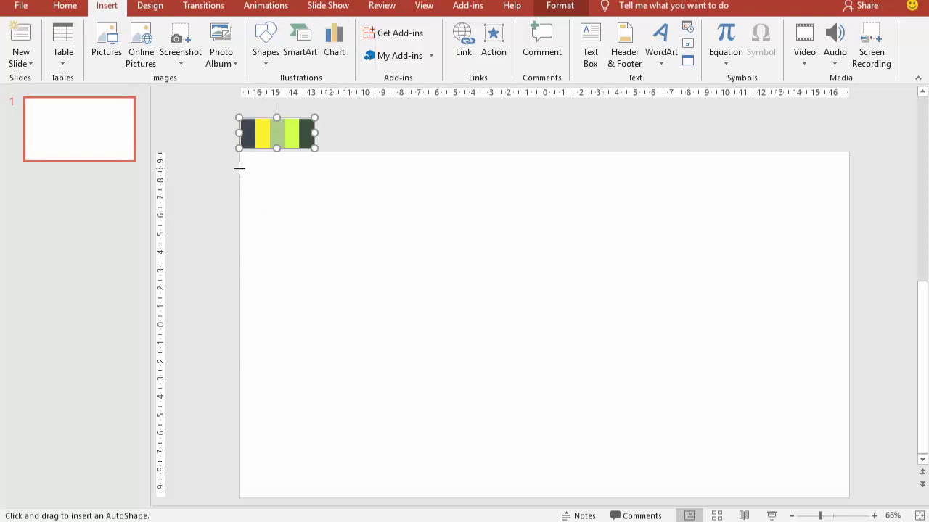
{"action": "left_click_drag", "start_coordinate": [240, 172], "coordinate": [451, 284]}
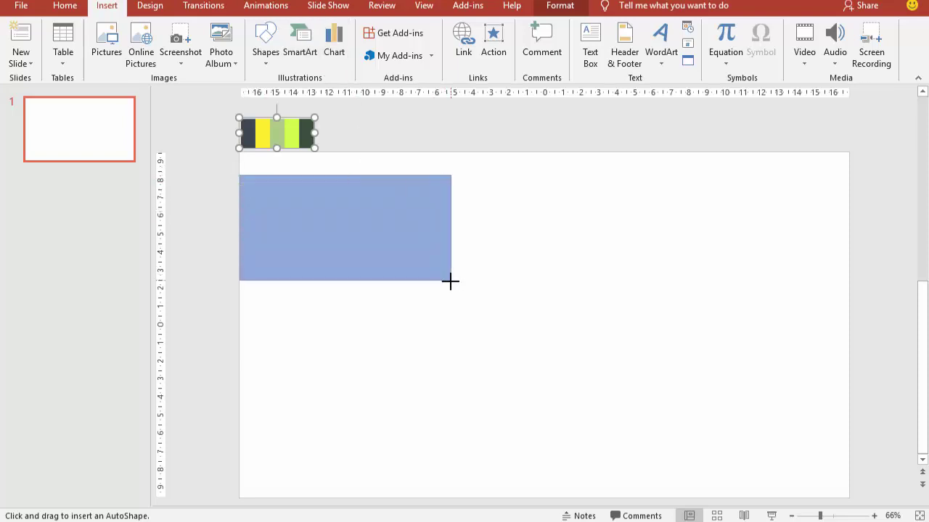
{"action": "left_click_drag", "start_coordinate": [451, 284], "coordinate": [454, 284]}
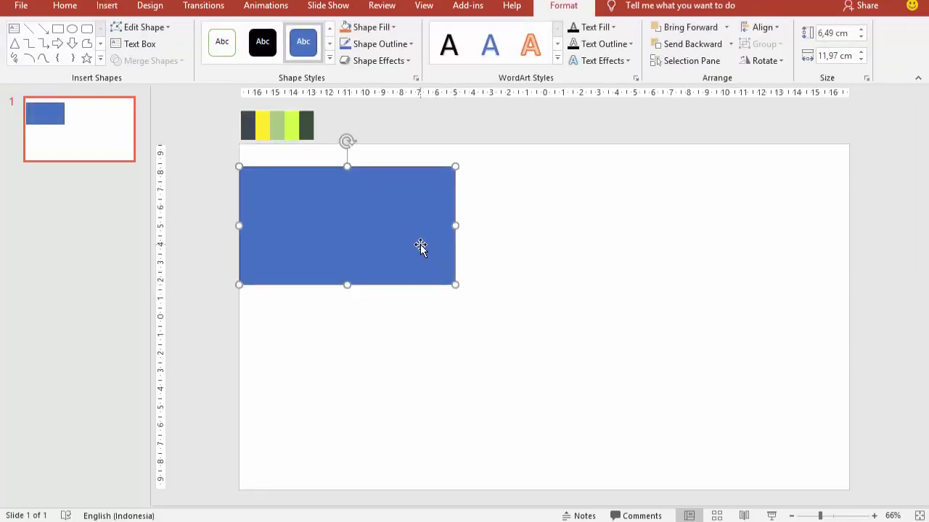
Add two copies edge to edge on its right, stretching the last to the slide's right edge
{"action": "mouse_move", "coordinate": [420, 247]}
{"action": "left_mouse_down"}
{"action": "mouse_move", "coordinate": [600, 222]}
{"action": "mouse_move", "coordinate": [591, 220]}
{"action": "left_mouse_up"}
{"action": "left_click_drag", "start_coordinate": [679, 226], "coordinate": [580, 227]}
{"action": "key", "text": "ctrl+d"}
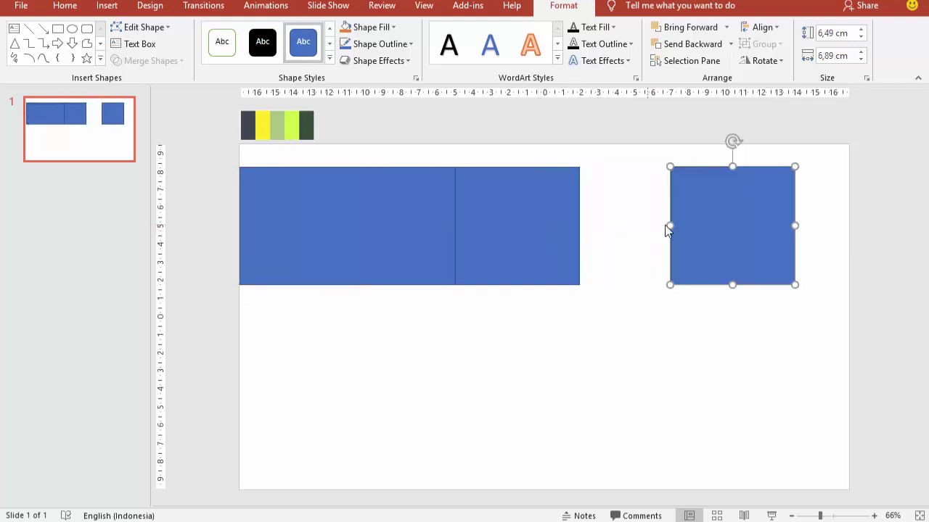
{"action": "left_click_drag", "start_coordinate": [700, 215], "coordinate": [616, 219]}
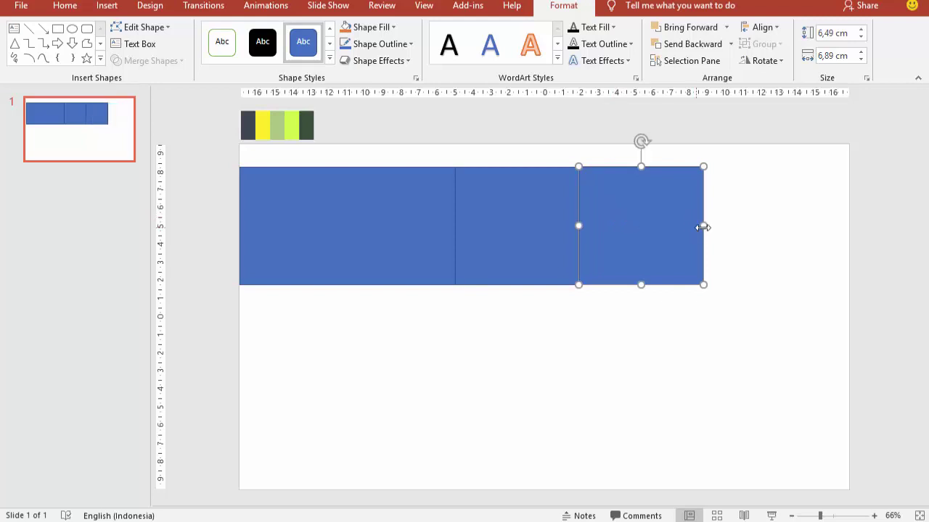
{"action": "left_click_drag", "start_coordinate": [703, 227], "coordinate": [846, 234]}
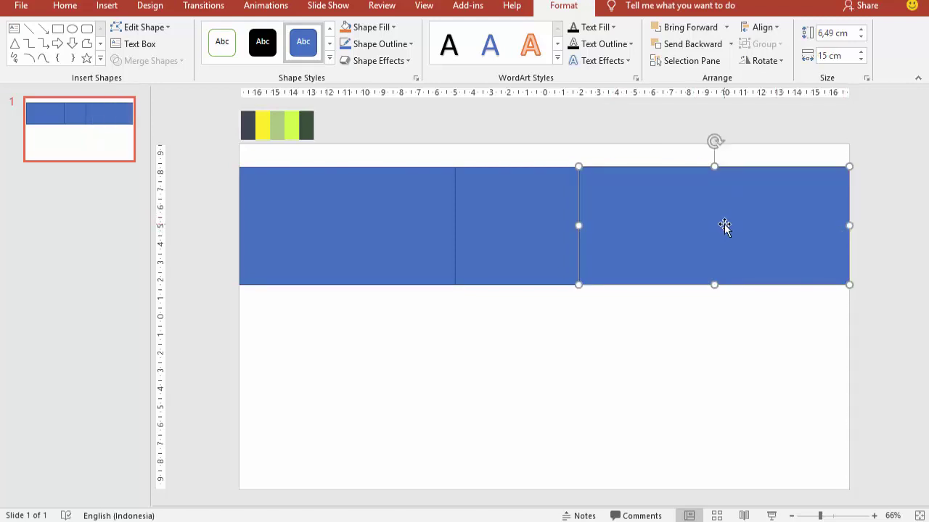
Open Format Shape and remove the outlines from the middle and left rectangles
{"action": "right_click", "coordinate": [724, 226]}
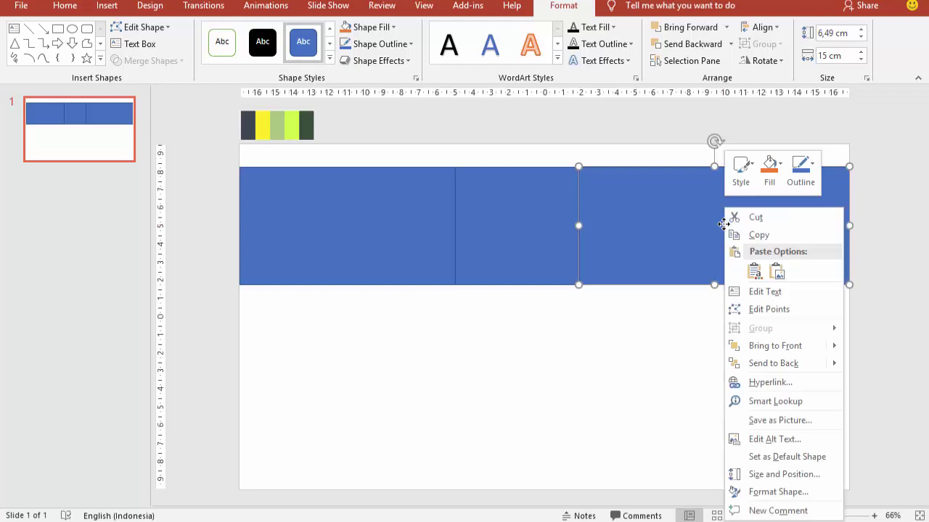
{"action": "left_click", "coordinate": [770, 492]}
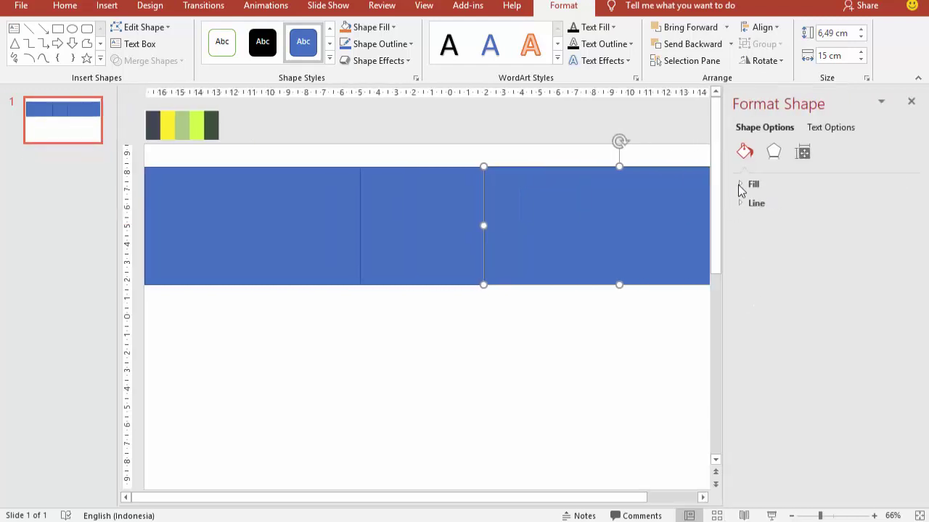
{"action": "left_click", "coordinate": [738, 183]}
{"action": "left_click", "coordinate": [740, 360]}
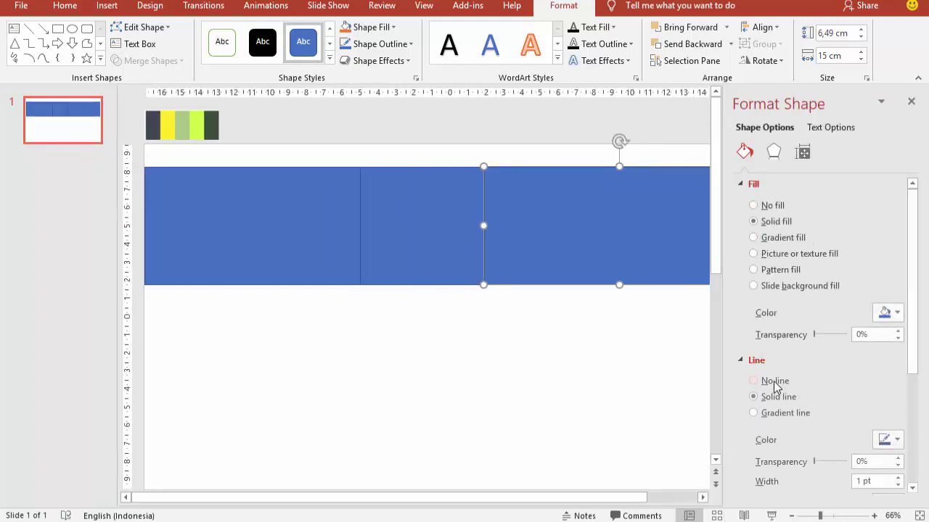
{"action": "left_click", "coordinate": [464, 232]}
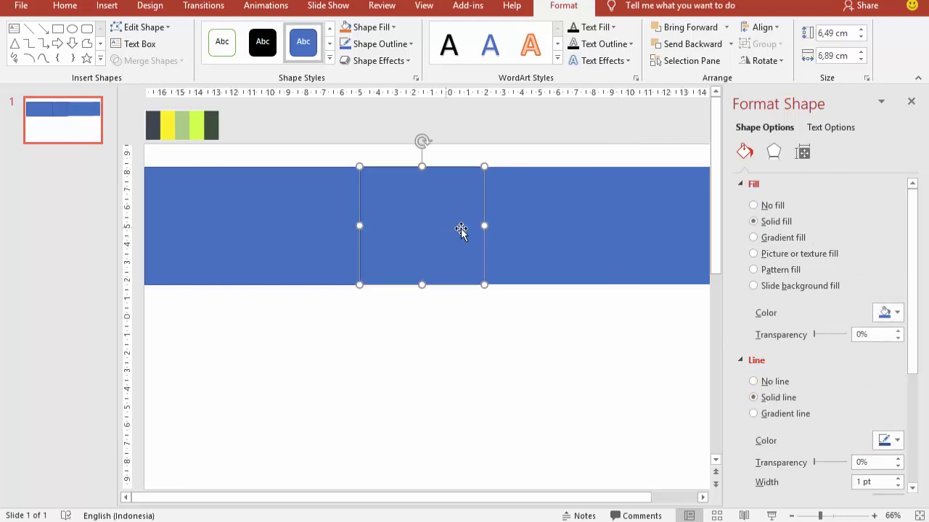
{"action": "left_click", "coordinate": [772, 385]}
{"action": "left_click", "coordinate": [307, 249]}
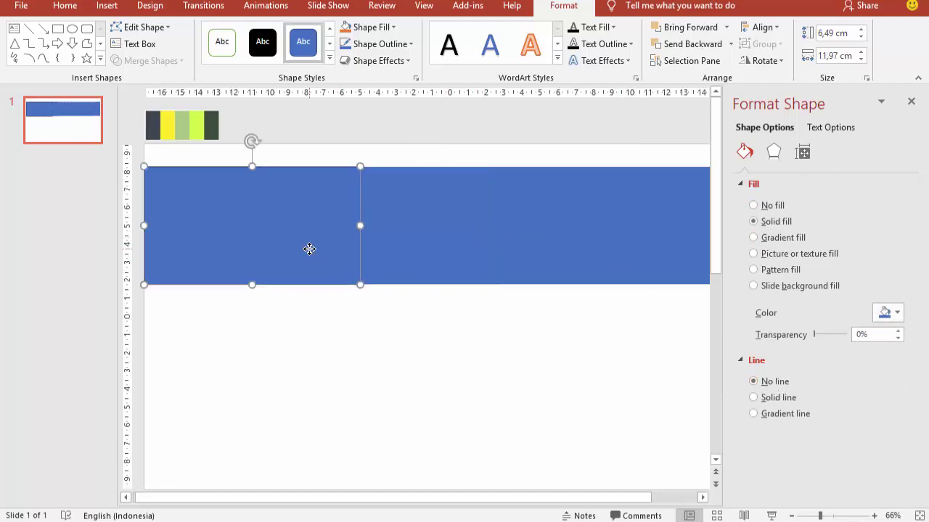
{"action": "left_click", "coordinate": [754, 383]}
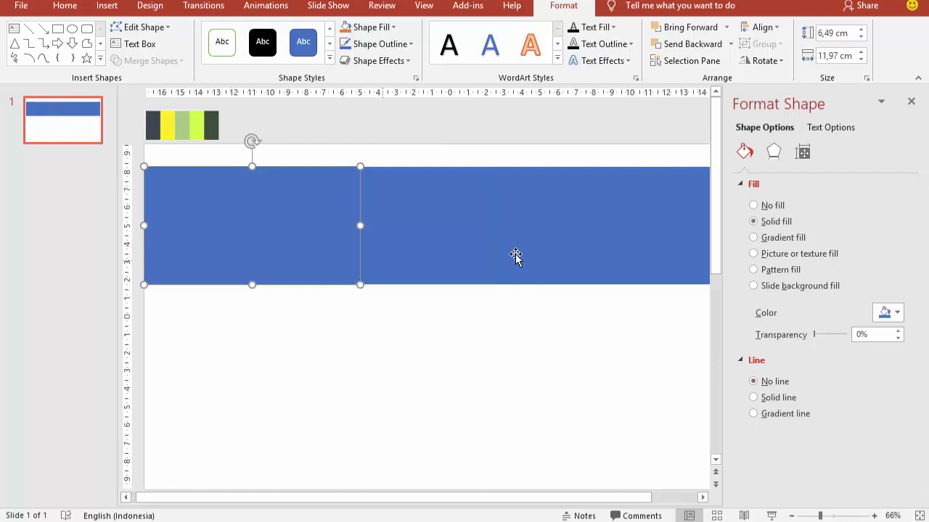
Fill the left rectangle with the lime colour sampled from the swatch strip
{"action": "left_click", "coordinate": [890, 314]}
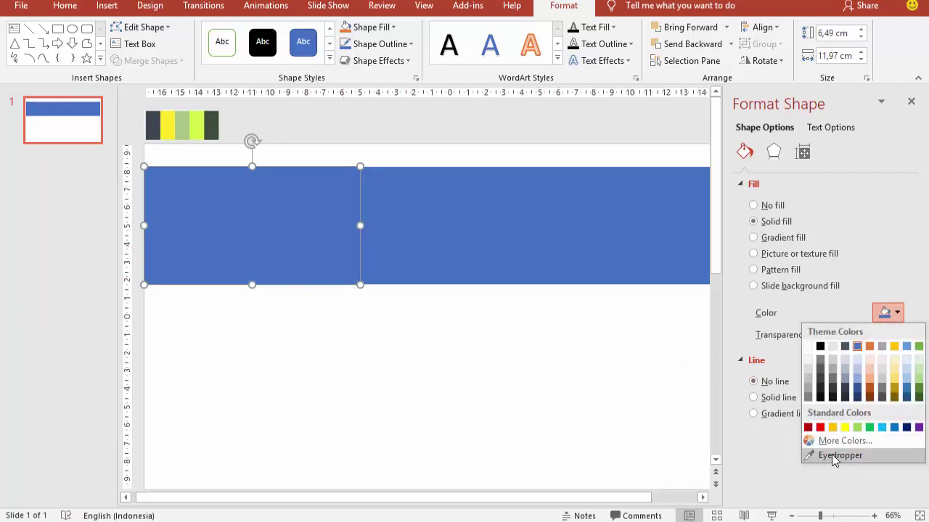
{"action": "left_click", "coordinate": [834, 455]}
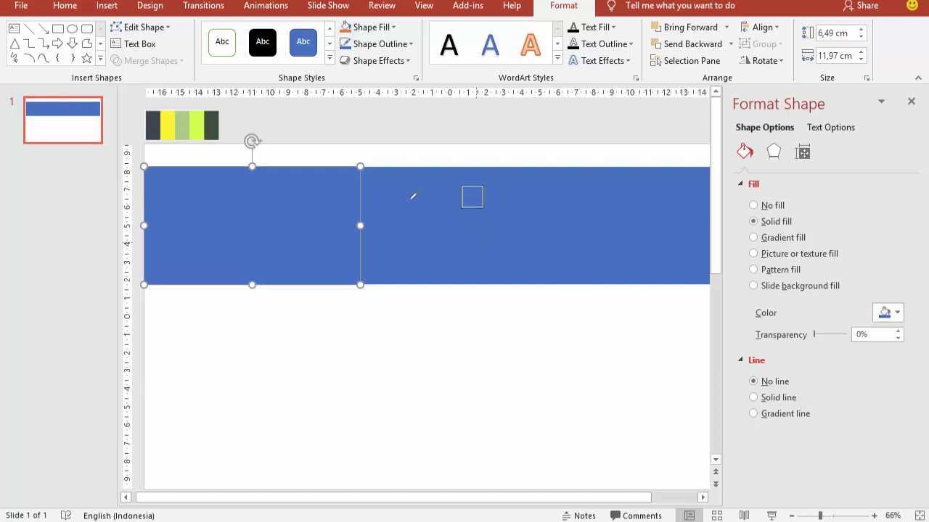
{"action": "left_click", "coordinate": [195, 121]}
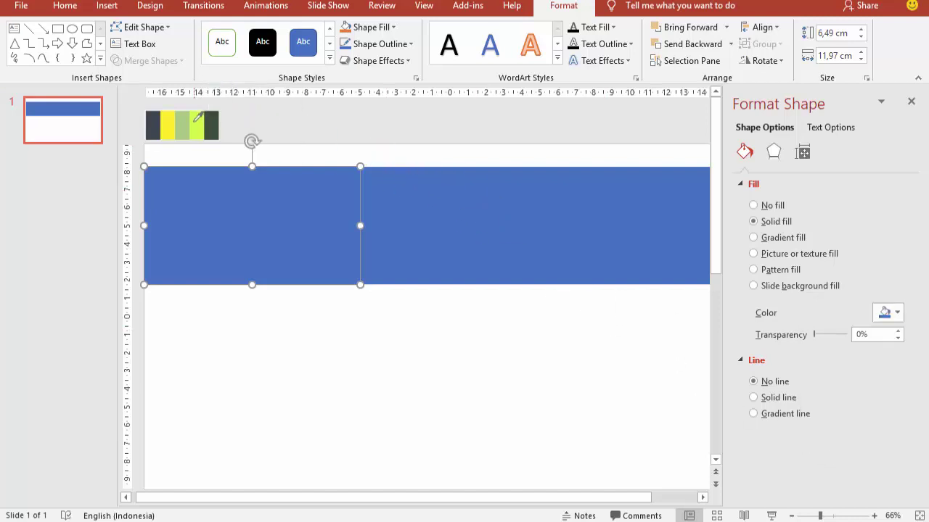
Give the middle rectangle a picture or texture fill from a file
{"action": "left_click", "coordinate": [427, 208]}
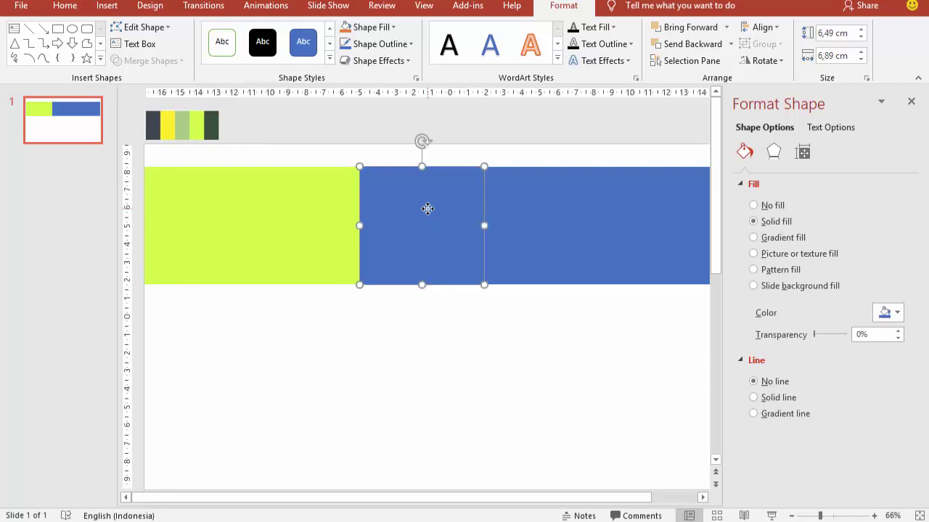
{"action": "left_click", "coordinate": [765, 255]}
{"action": "left_click", "coordinate": [770, 328]}
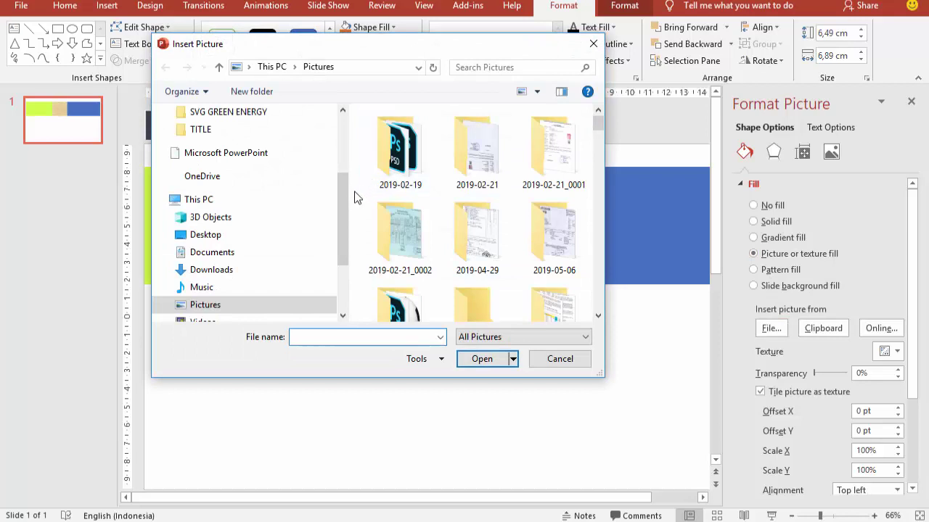
Fill the middle rectangle with the grass close-up photo from VIDEO TUTORIAL YOUTUBE > IMAGE > ENERGY
{"action": "left_click", "coordinate": [343, 282]}
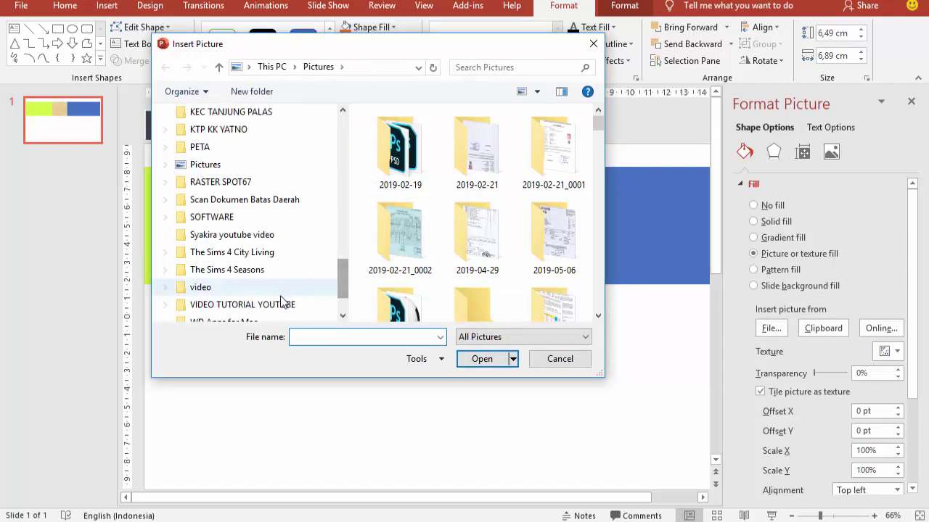
{"action": "left_click", "coordinate": [181, 305]}
{"action": "left_click", "coordinate": [166, 304]}
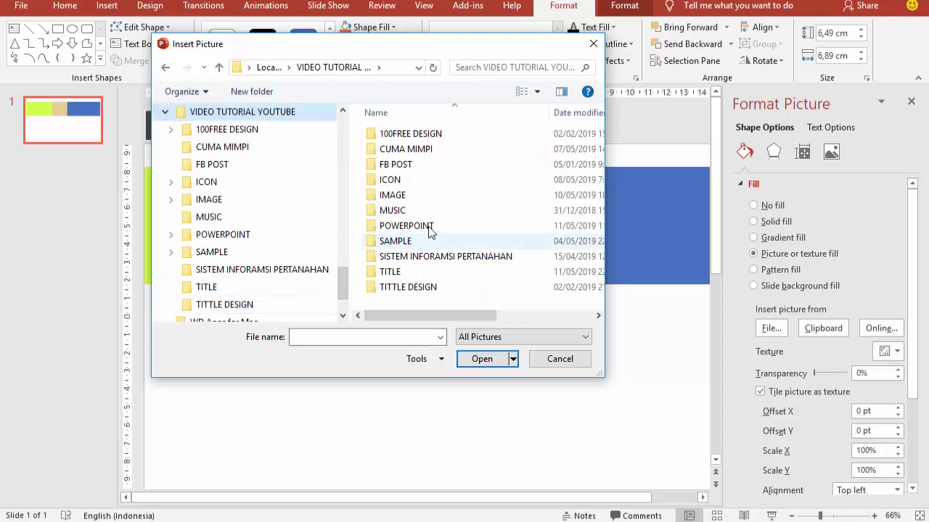
{"action": "double_click", "coordinate": [405, 196]}
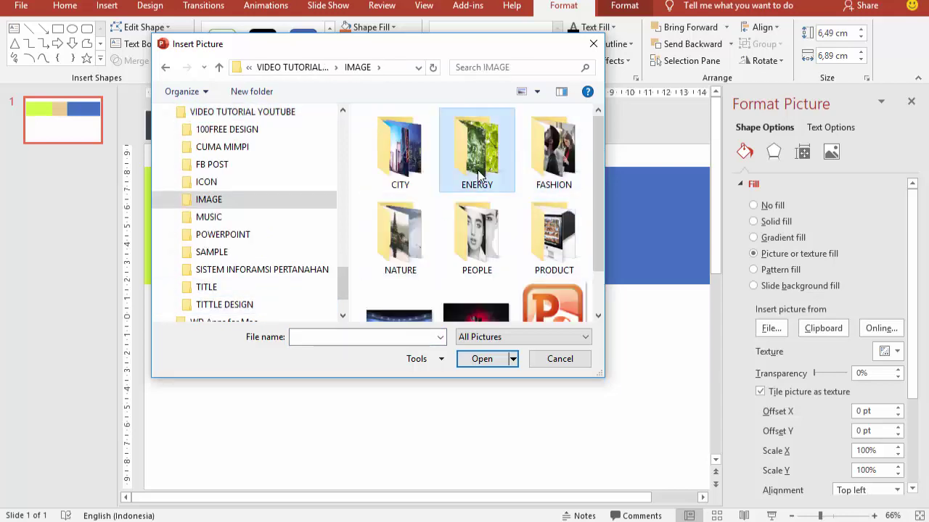
{"action": "double_click", "coordinate": [477, 149]}
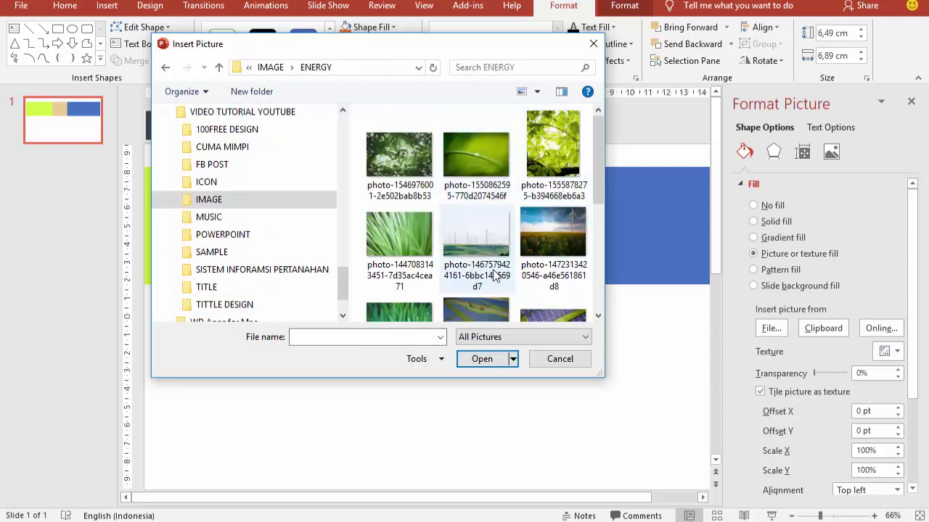
{"action": "left_click", "coordinate": [405, 244]}
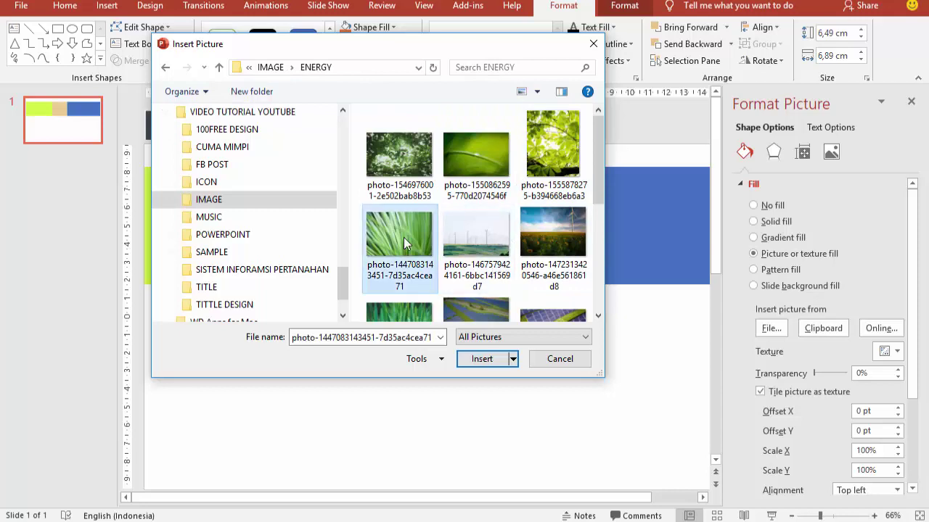
{"action": "left_click", "coordinate": [478, 360]}
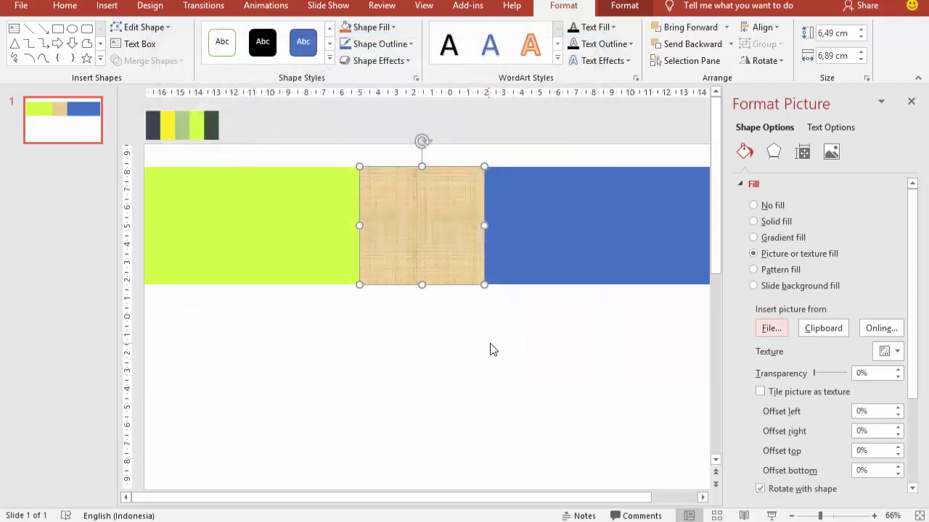
Fill the right rectangle with the solar-panel photo from the same ENERGY folder
{"action": "left_click", "coordinate": [632, 230]}
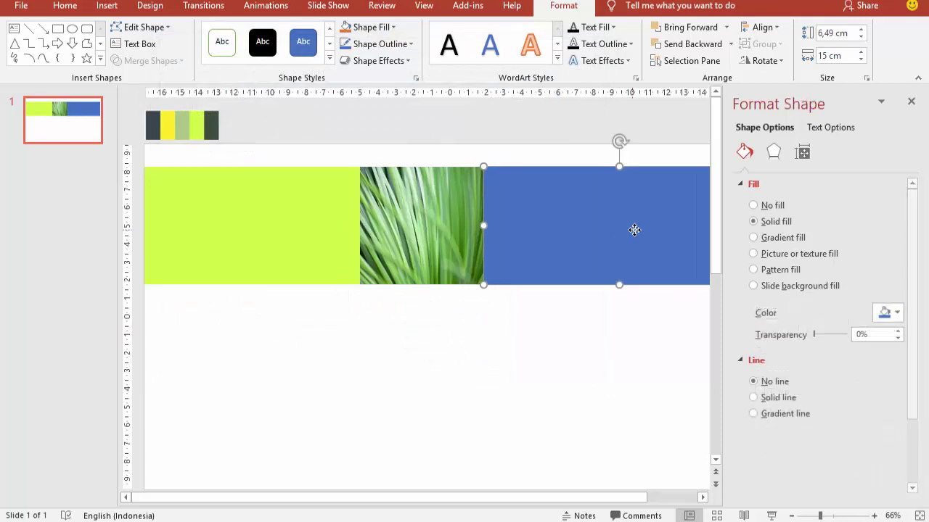
{"action": "left_click", "coordinate": [794, 254]}
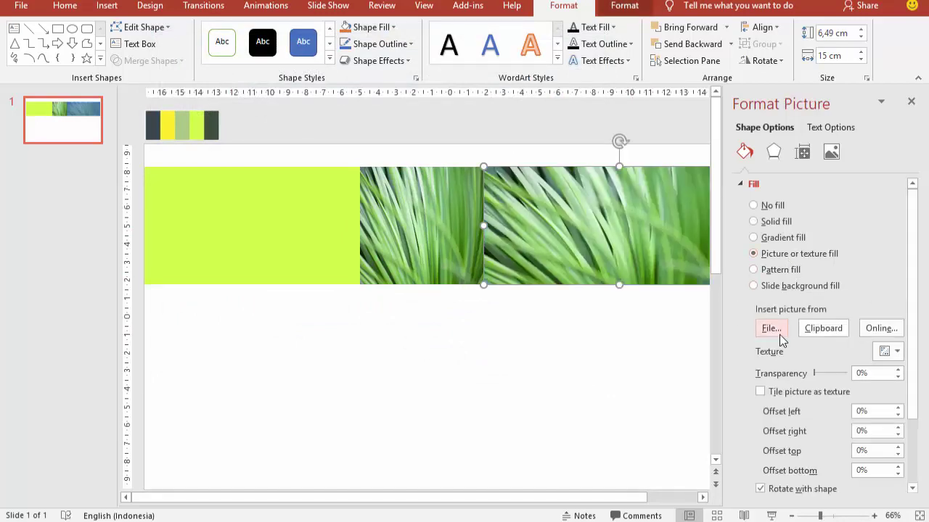
{"action": "left_click", "coordinate": [771, 328]}
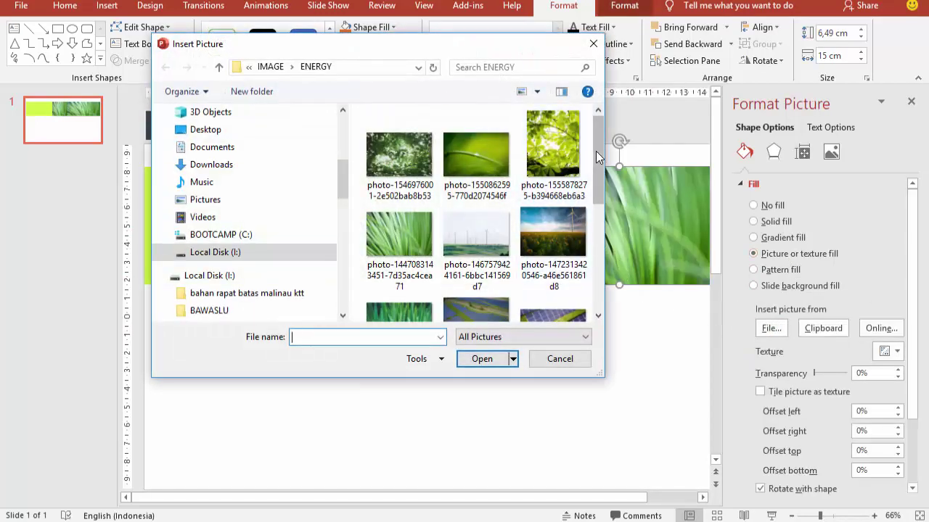
{"action": "left_click_drag", "start_coordinate": [596, 151], "coordinate": [593, 270]}
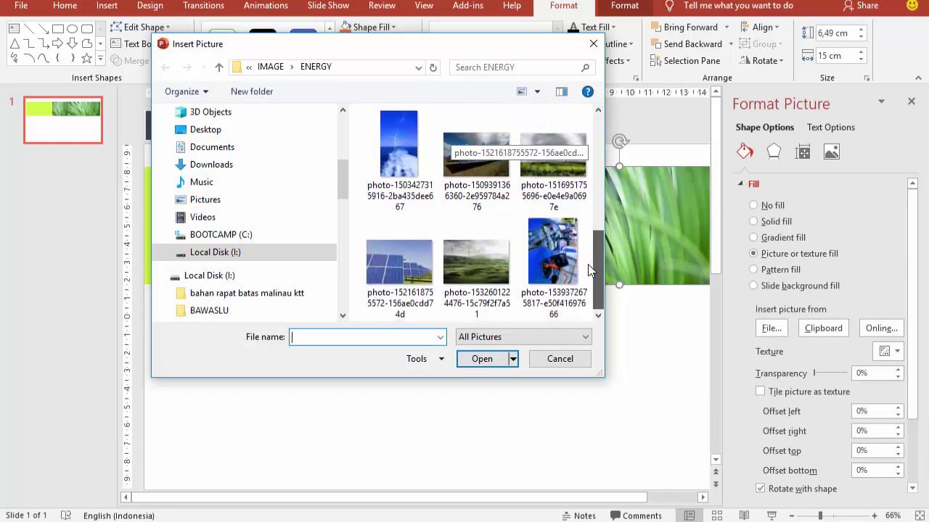
{"action": "left_click", "coordinate": [399, 261]}
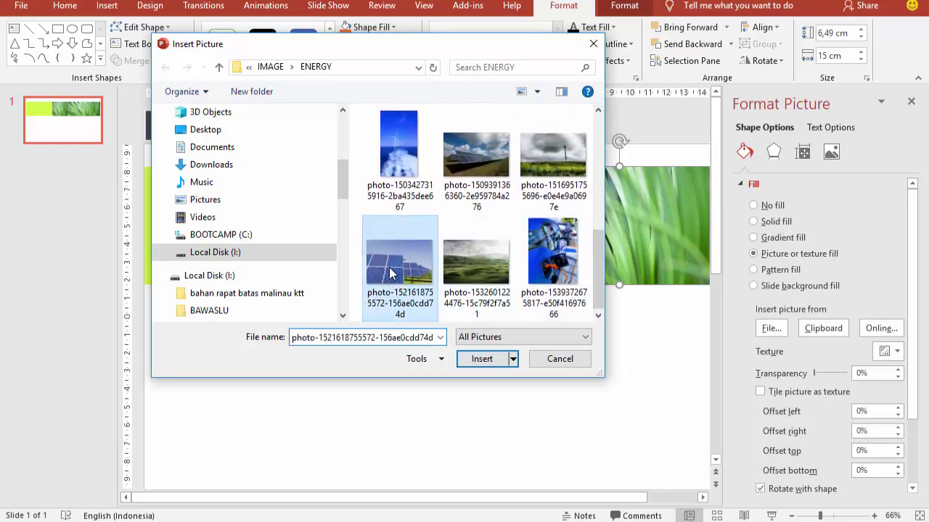
{"action": "left_click", "coordinate": [486, 359]}
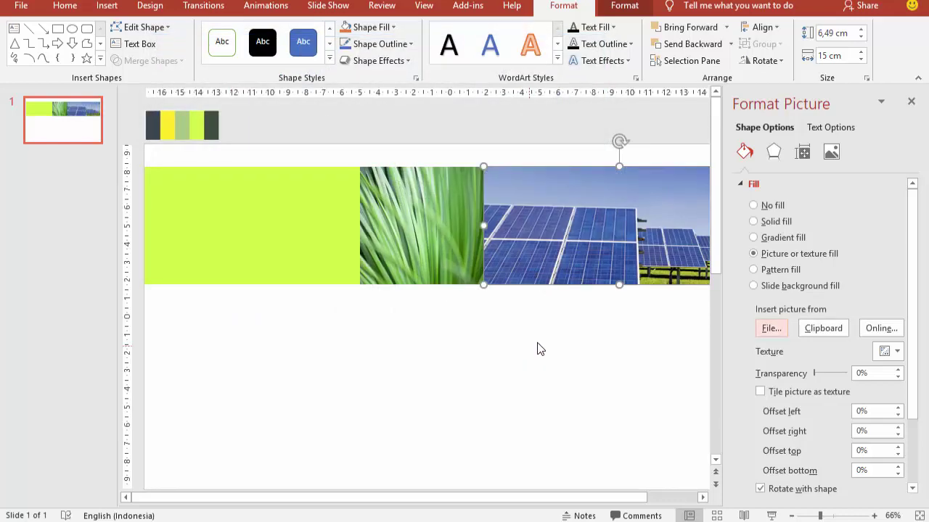
{"action": "left_click", "coordinate": [566, 311]}
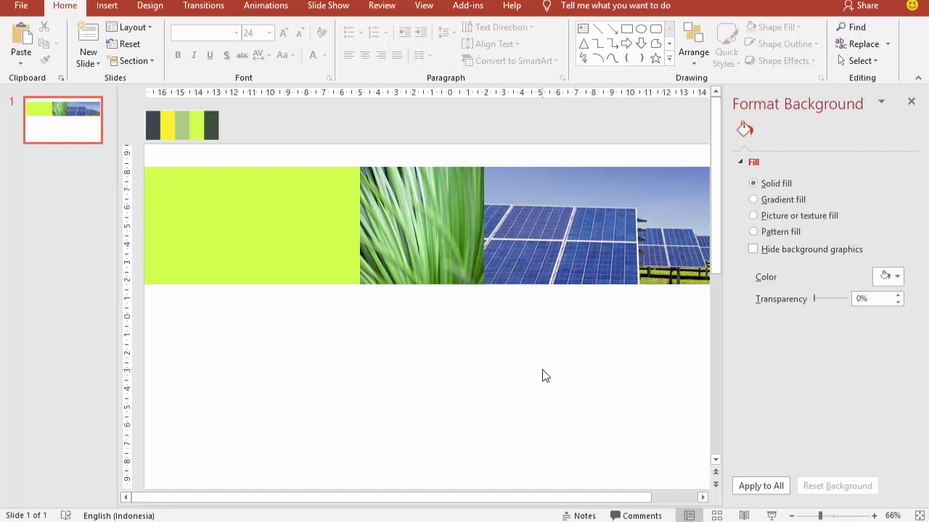
{"action": "scroll", "coordinate": [552, 378], "scroll_direction": "down", "scroll_amount": 2}
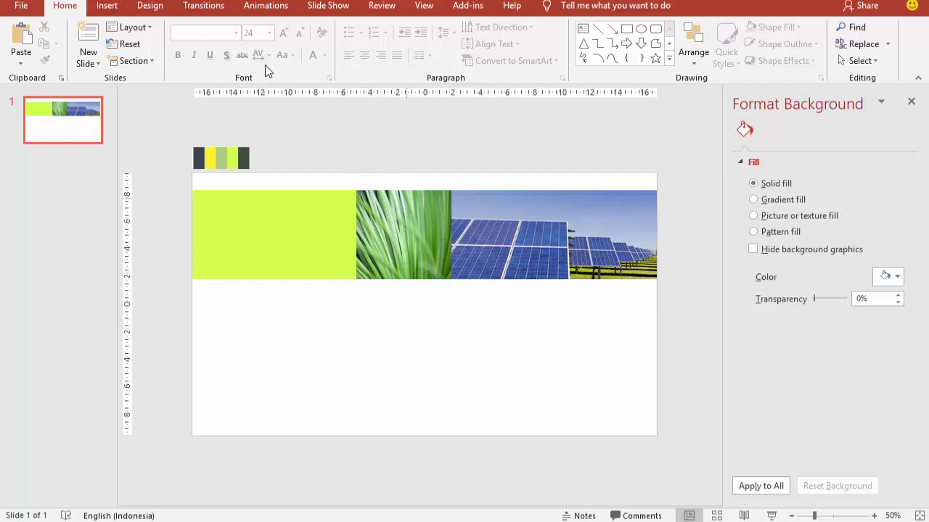
Draw a donut over the grass photo, thin its ring, and resize it to about 5.94 cm
{"action": "left_click", "coordinate": [106, 6]}
{"action": "left_click", "coordinate": [265, 40]}
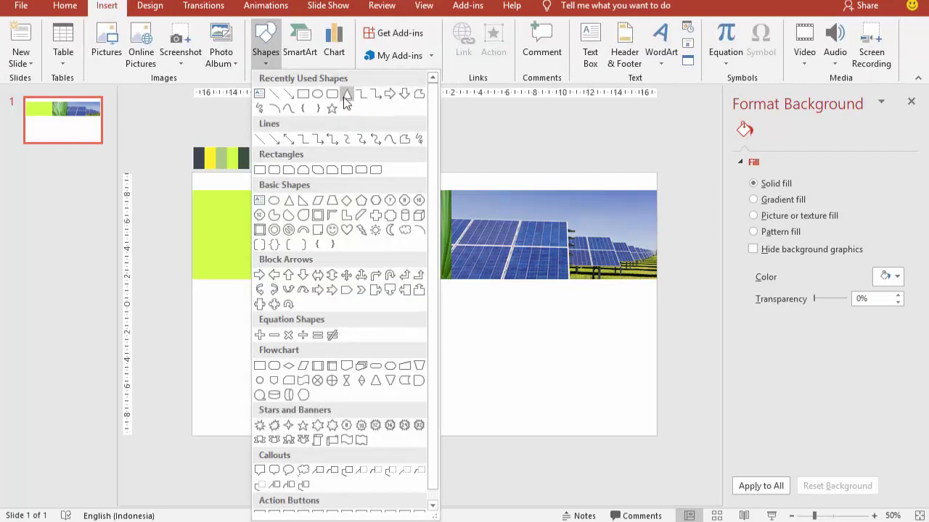
{"action": "left_click", "coordinate": [274, 230]}
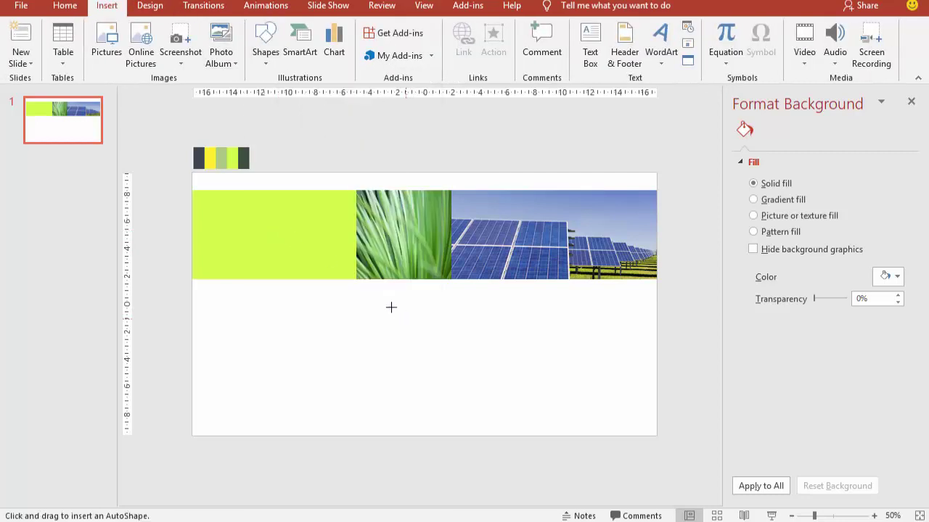
{"action": "left_click_drag", "start_coordinate": [370, 209], "coordinate": [448, 280]}
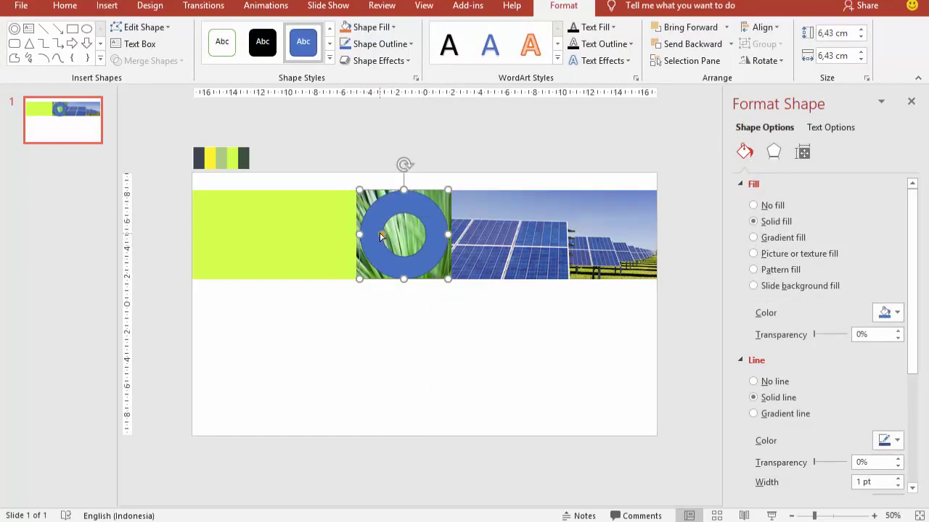
{"action": "left_click_drag", "start_coordinate": [381, 235], "coordinate": [362, 236]}
{"action": "left_click_drag", "start_coordinate": [446, 190], "coordinate": [427, 203]}
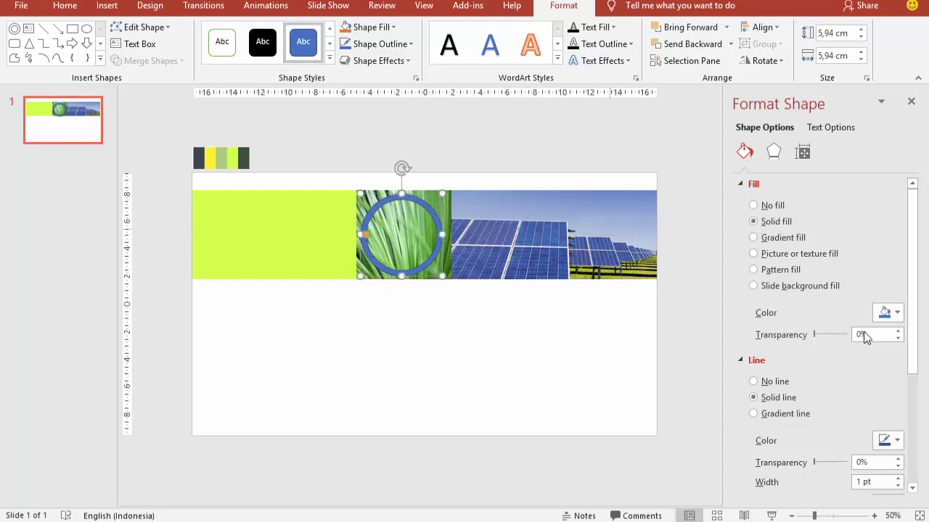
Remove the ring's outline and fill it light grey
{"action": "left_click", "coordinate": [774, 381]}
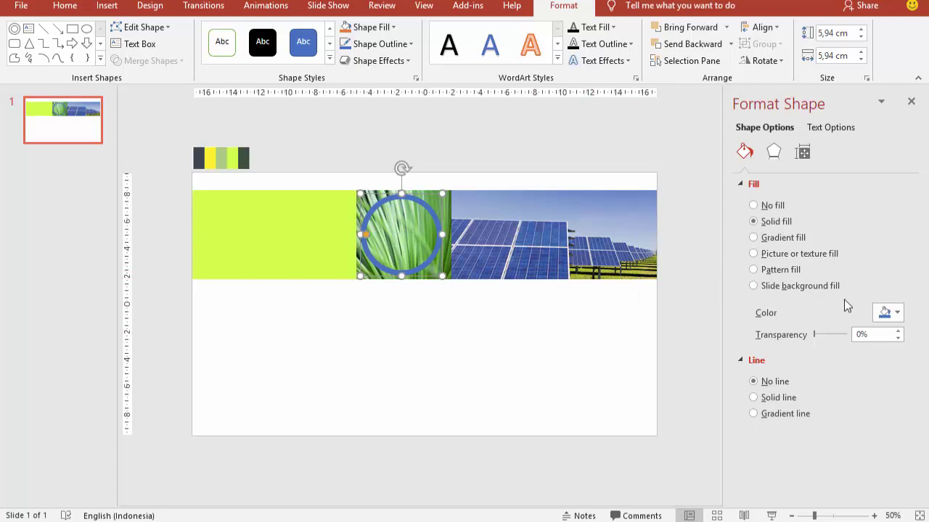
{"action": "left_click", "coordinate": [887, 313]}
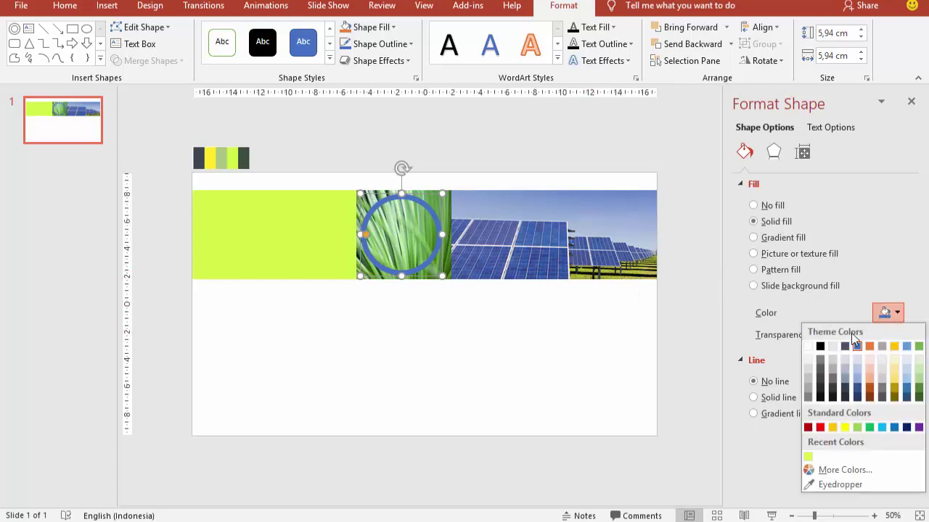
{"action": "left_click", "coordinate": [807, 368]}
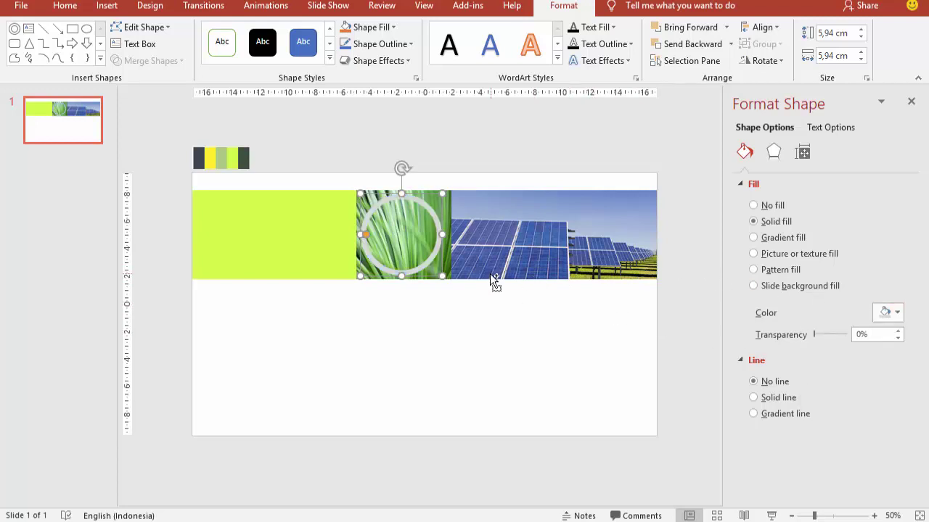
Copy the ring below the photos and draw a rectangle covering its upper-left quarter
{"action": "left_click_drag", "start_coordinate": [433, 218], "coordinate": [442, 322], "text": "ctrl"}
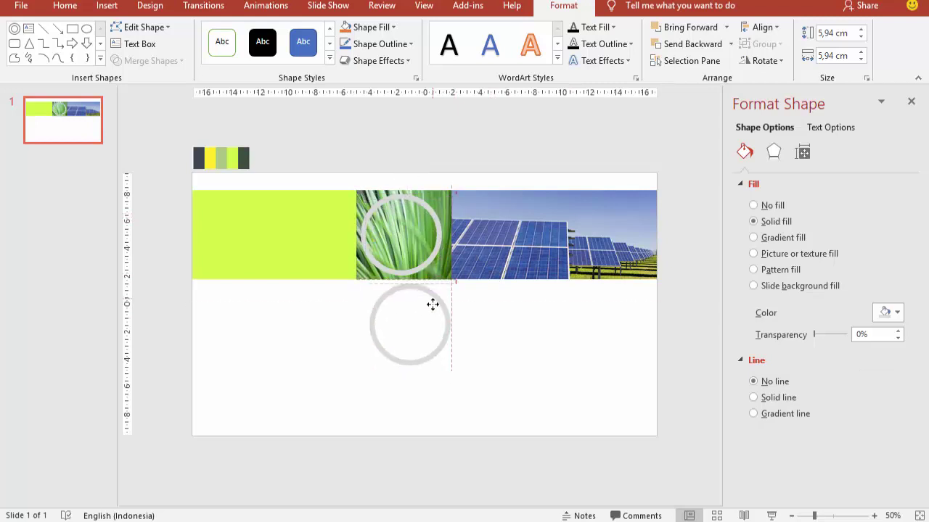
{"action": "left_click", "coordinate": [105, 6]}
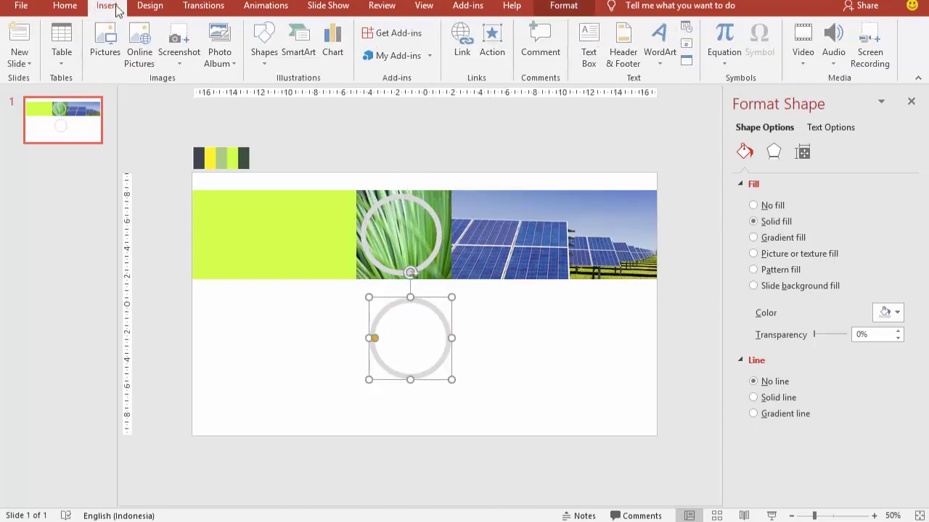
{"action": "left_click", "coordinate": [265, 43]}
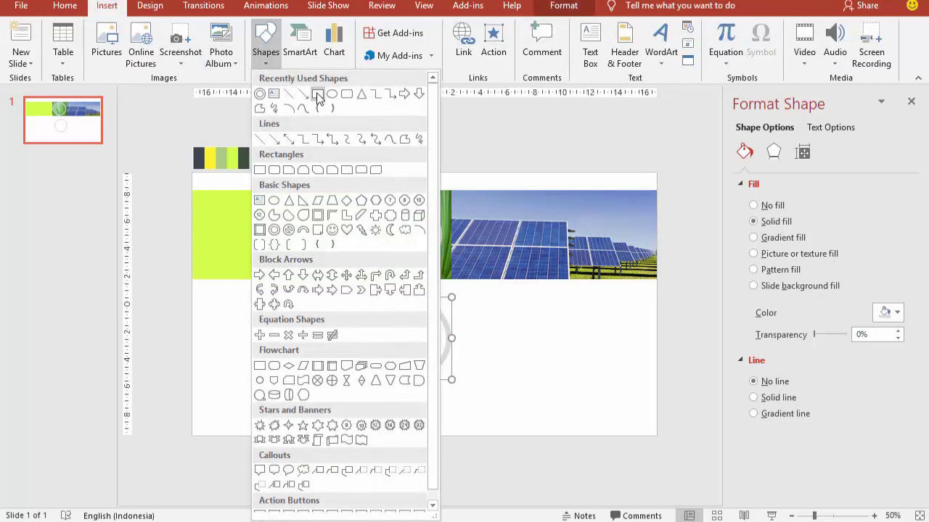
{"action": "left_click", "coordinate": [330, 95]}
{"action": "left_click_drag", "start_coordinate": [343, 283], "coordinate": [406, 334]}
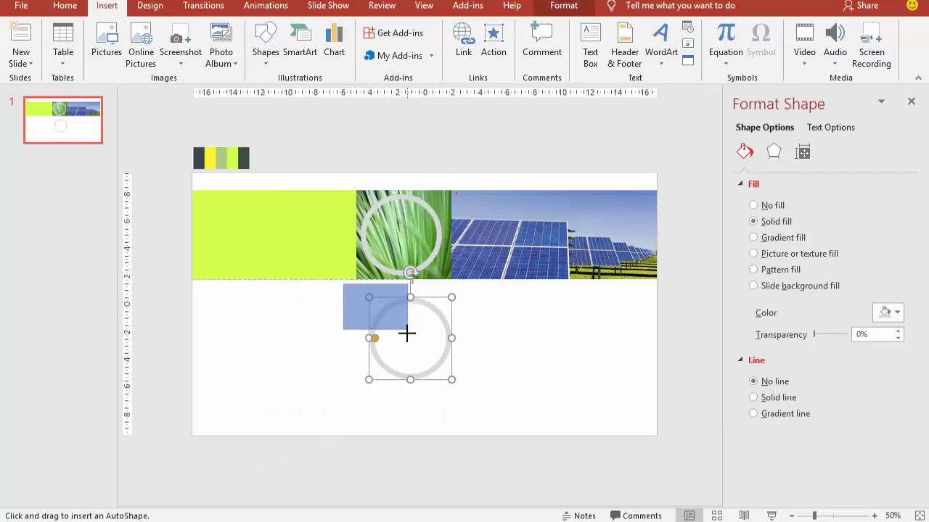
{"action": "left_click_drag", "start_coordinate": [406, 334], "coordinate": [410, 339]}
{"action": "left_click", "coordinate": [443, 325]}
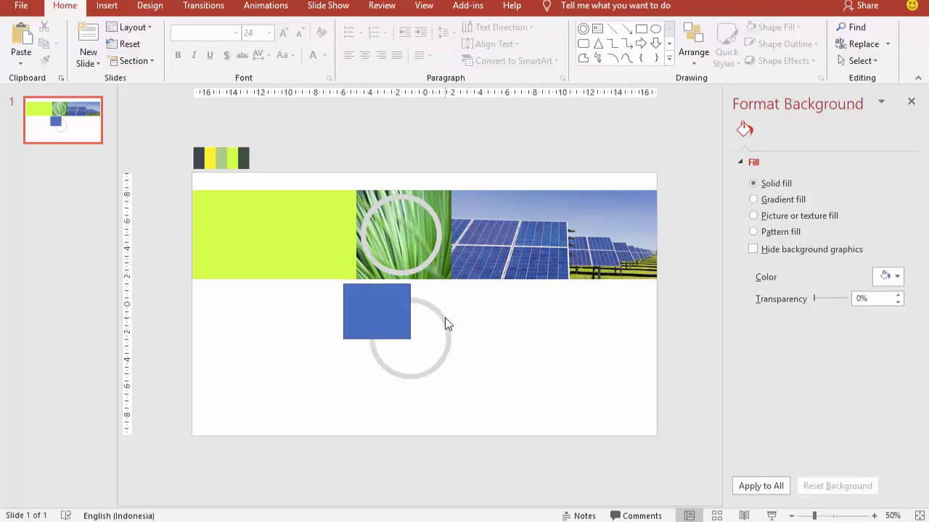
Subtract the rectangle from the ring, fill the arc lime green, and move it onto the grass circle
{"action": "left_click", "coordinate": [444, 318]}
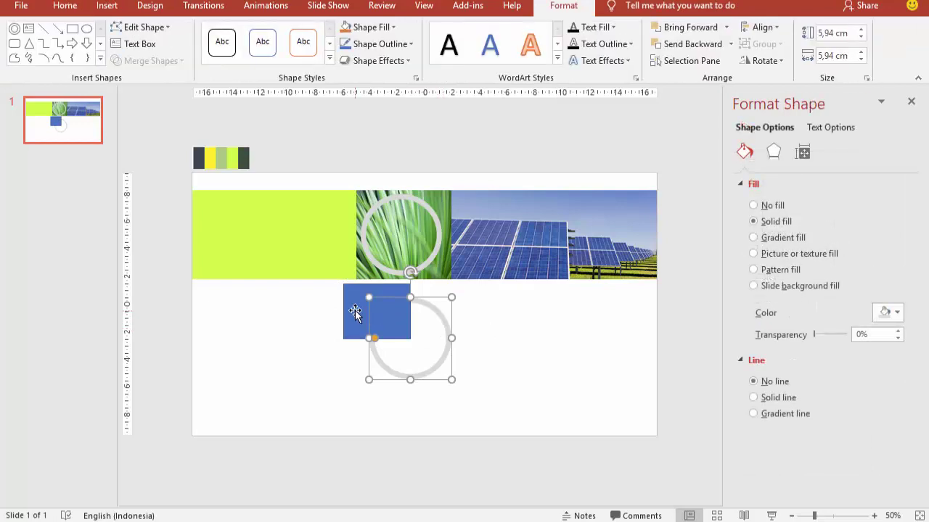
{"action": "left_click", "coordinate": [355, 309], "text": "shift"}
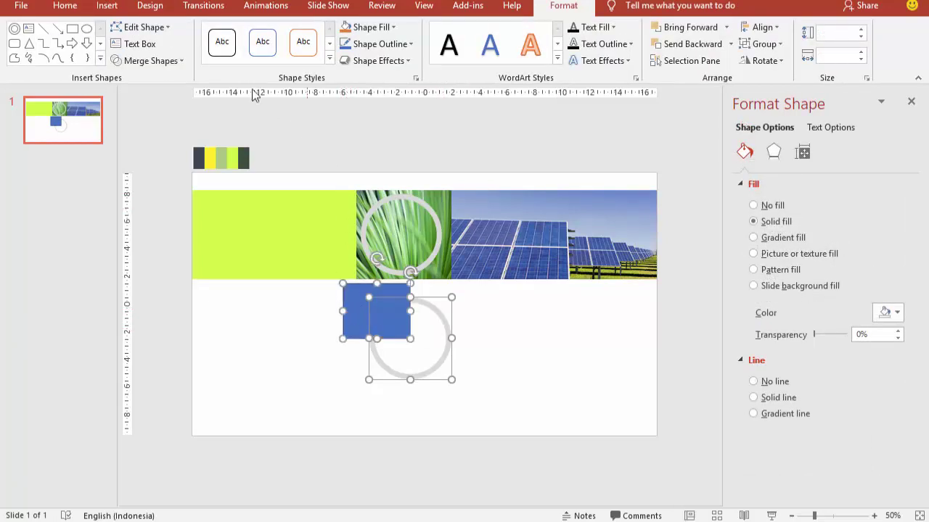
{"action": "left_click", "coordinate": [174, 63]}
{"action": "left_click", "coordinate": [154, 148]}
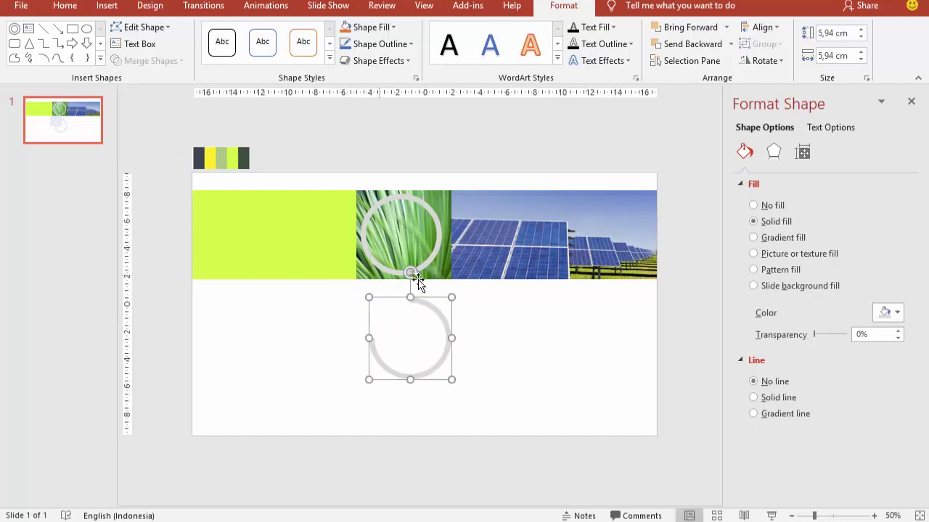
{"action": "left_click", "coordinate": [888, 313]}
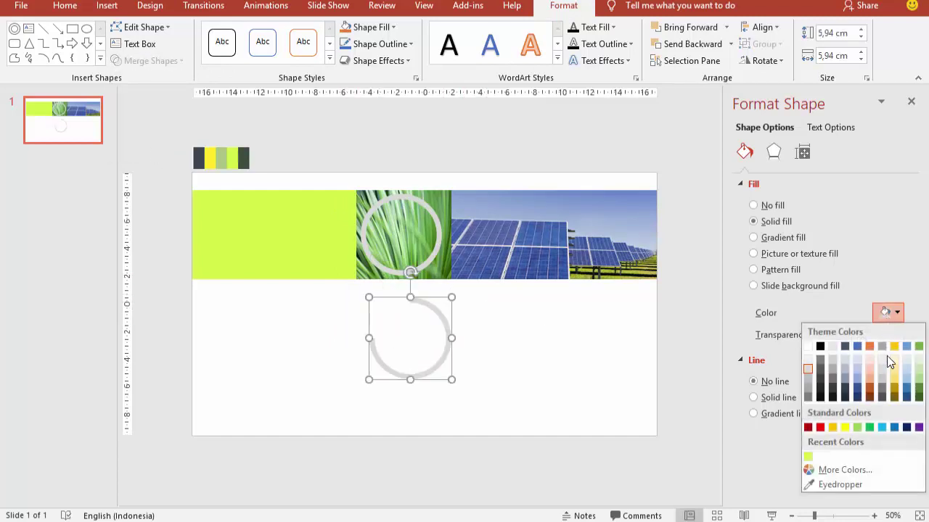
{"action": "left_click", "coordinate": [809, 456]}
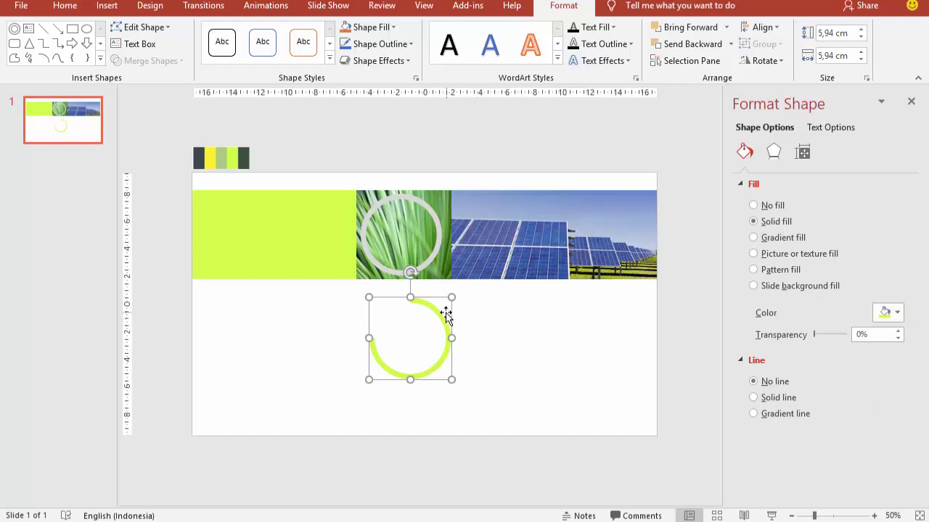
{"action": "left_click_drag", "start_coordinate": [446, 313], "coordinate": [427, 210]}
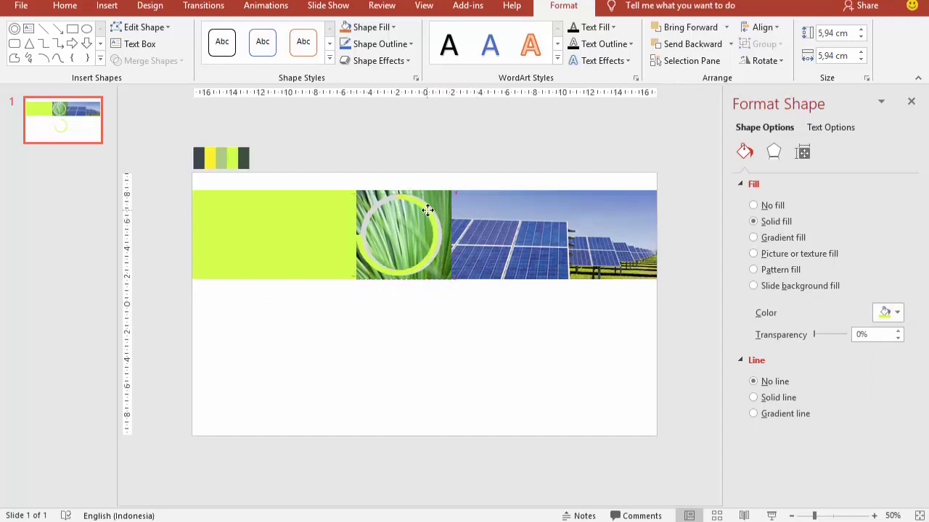
Add a text box below the banner containing 2019
{"action": "left_click", "coordinate": [440, 354]}
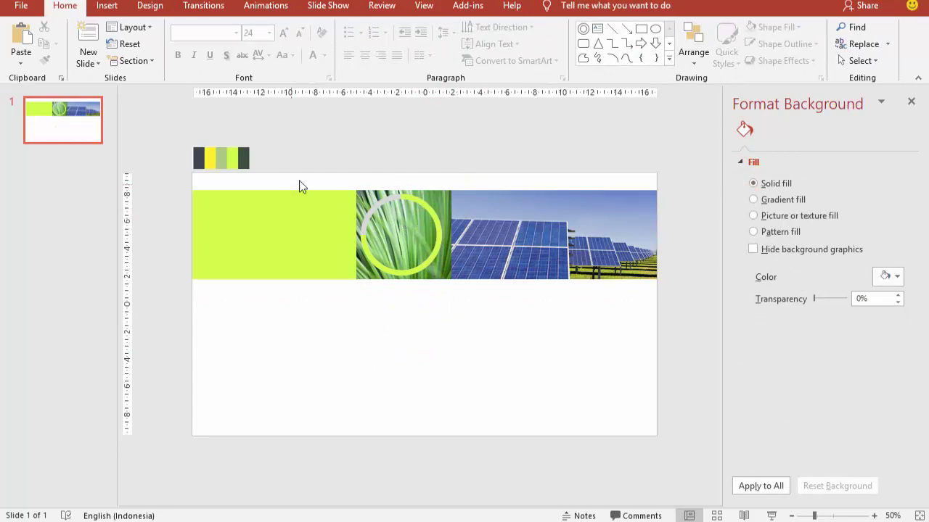
{"action": "left_click", "coordinate": [107, 6]}
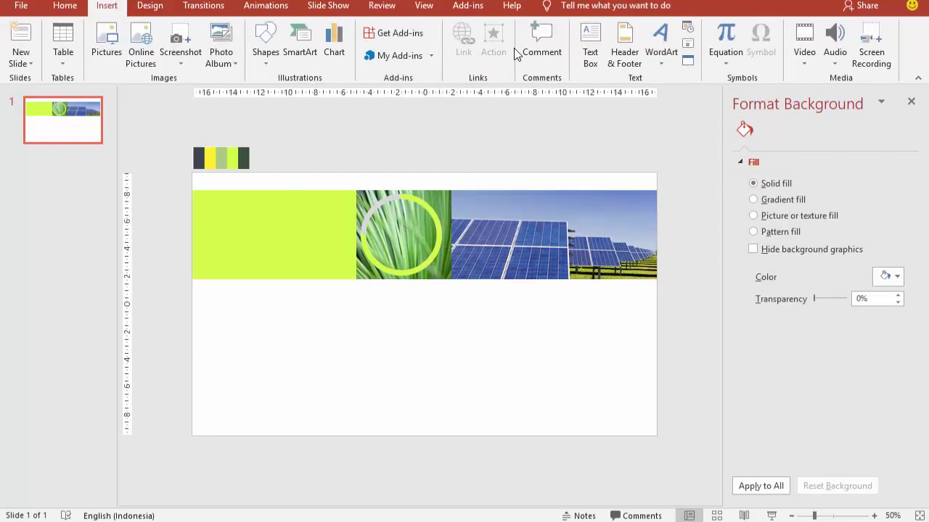
{"action": "left_click", "coordinate": [590, 47]}
{"action": "left_click", "coordinate": [392, 351]}
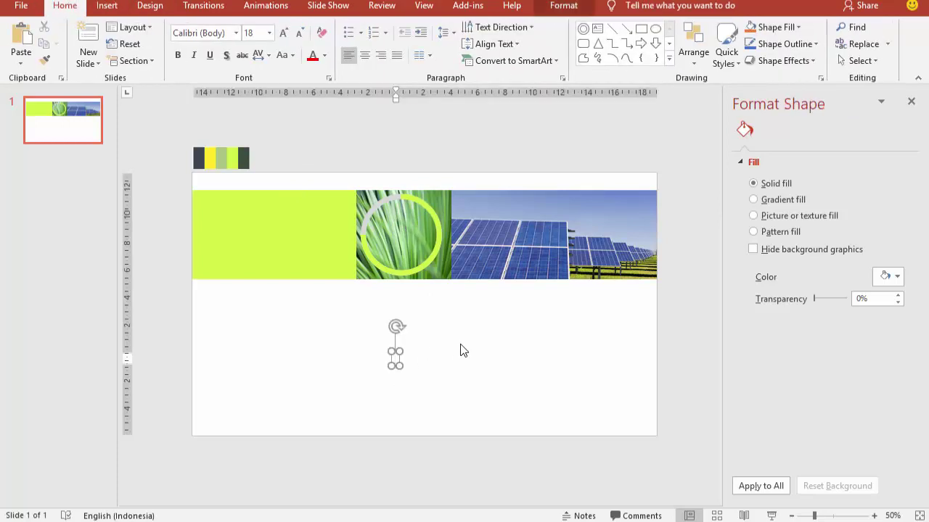
{"action": "type", "text": "2019"}
{"action": "left_click", "coordinate": [468, 367]}
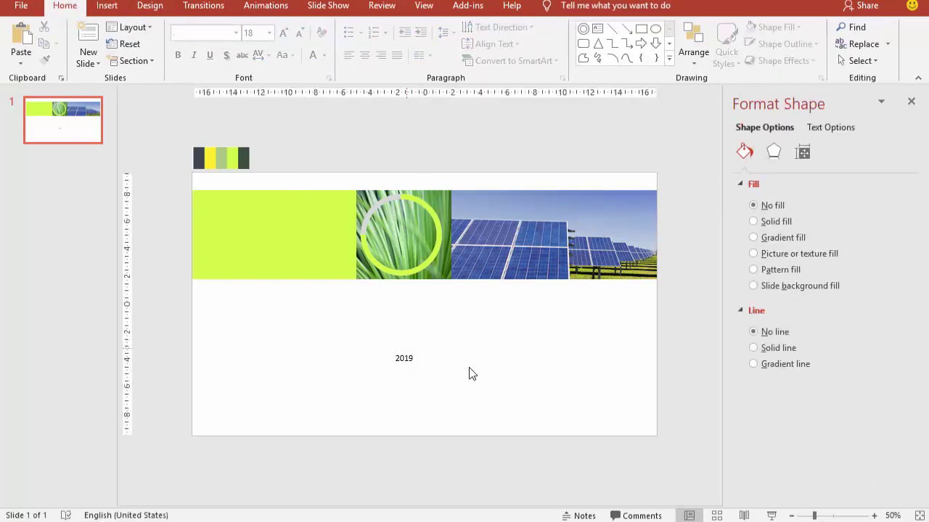
{"action": "left_click", "coordinate": [409, 354]}
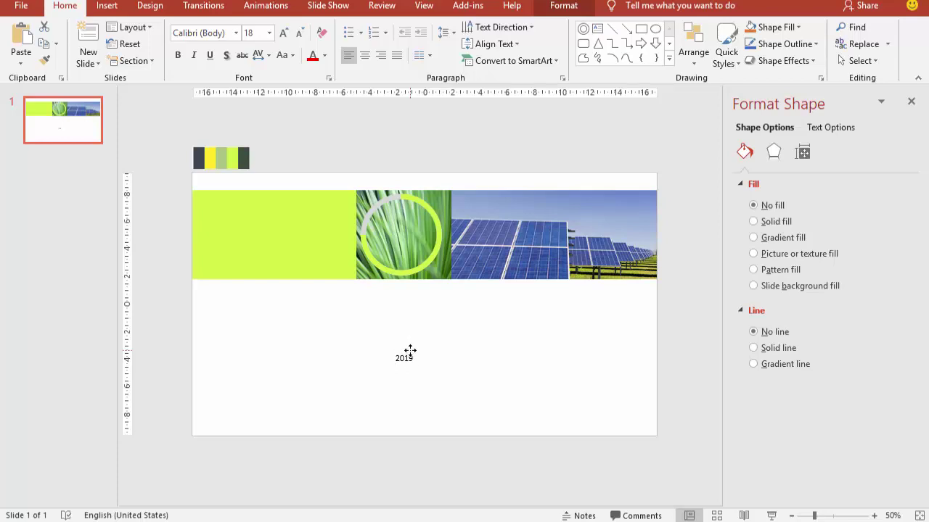
Format 2019 as white 36 pt Gotham Bold and centre it inside the lime arc
{"action": "left_click", "coordinate": [218, 34]}
{"action": "type", "text": "G"}
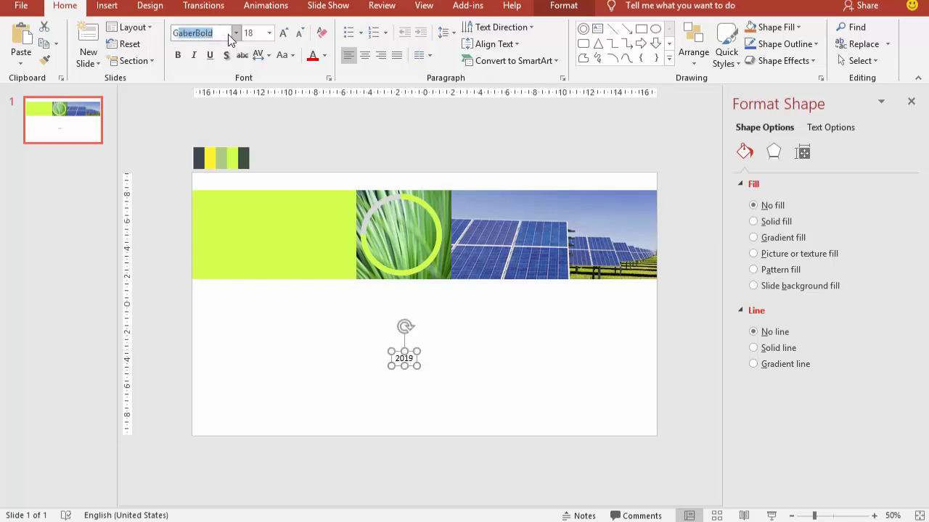
{"action": "type", "text": "otham Bold"}
{"action": "key", "text": "Return"}
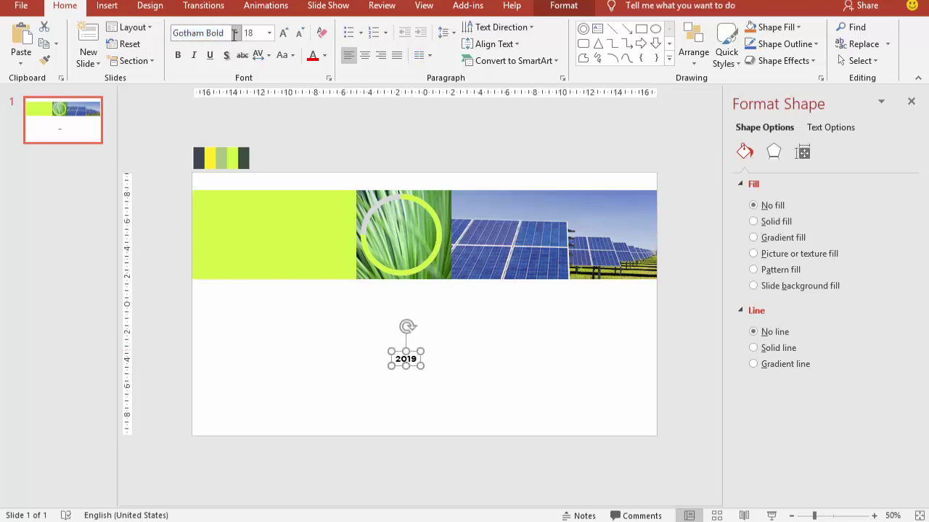
{"action": "left_click", "coordinate": [269, 33]}
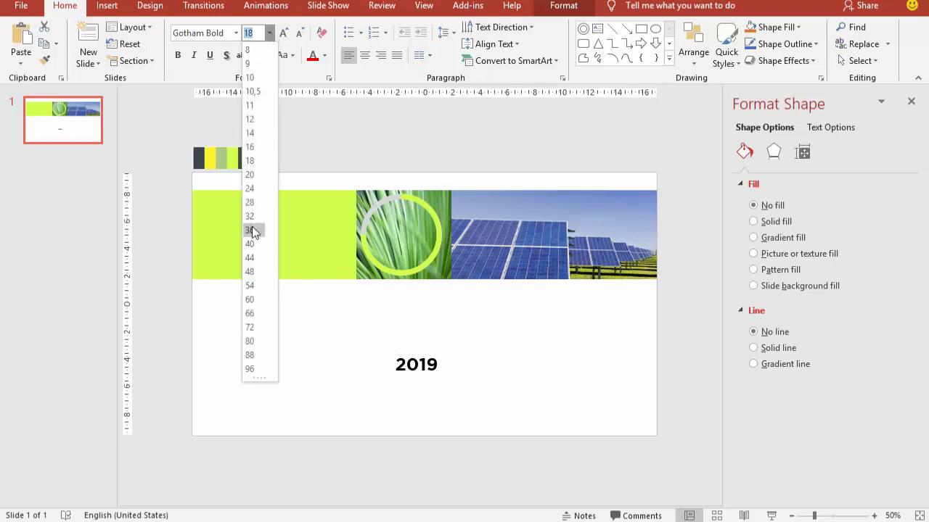
{"action": "left_click", "coordinate": [251, 230]}
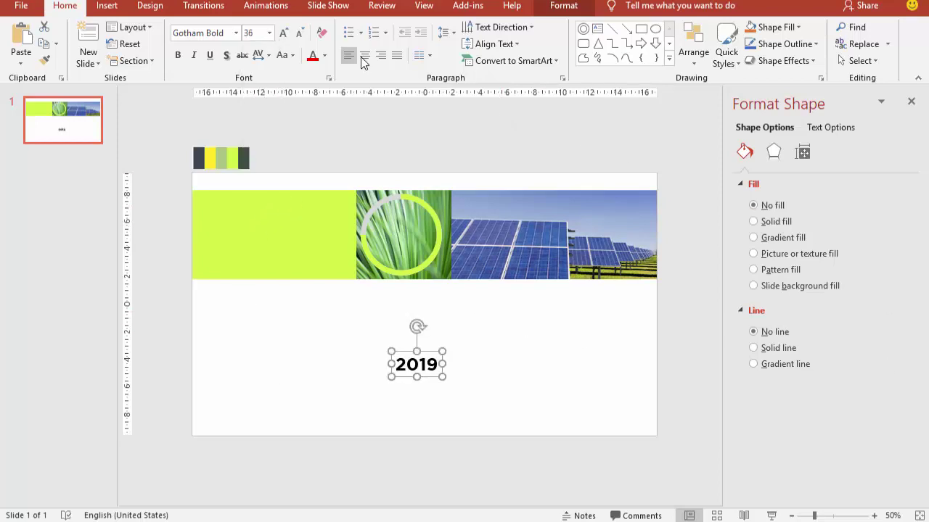
{"action": "left_click", "coordinate": [325, 55]}
{"action": "left_click", "coordinate": [315, 87]}
{"action": "left_click_drag", "start_coordinate": [406, 355], "coordinate": [392, 253]}
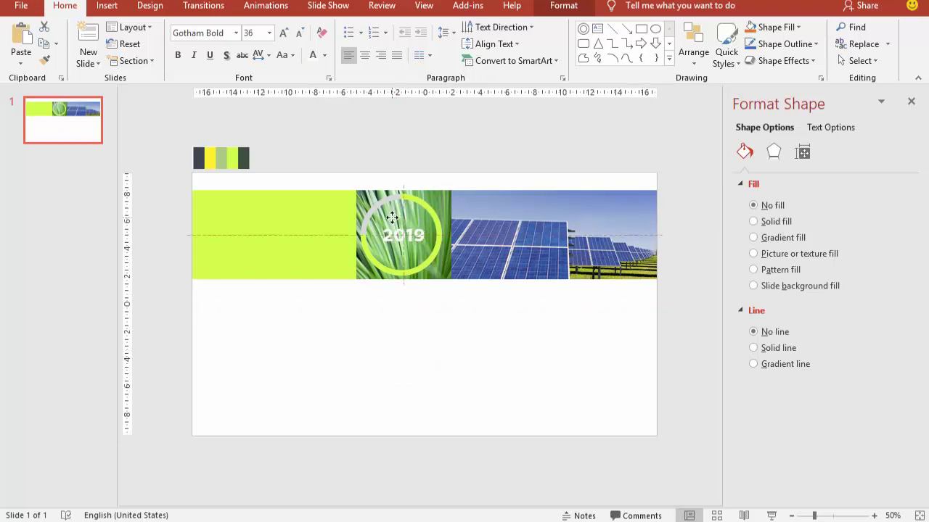
{"action": "left_click", "coordinate": [398, 327]}
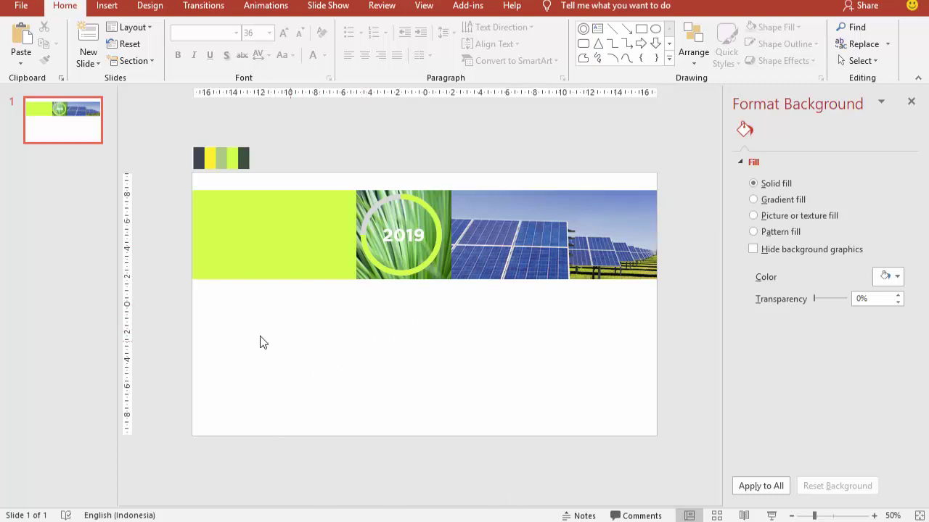
Draw a text box below the banner's left side and type the title Teks Judul Disini
{"action": "left_click", "coordinate": [106, 8]}
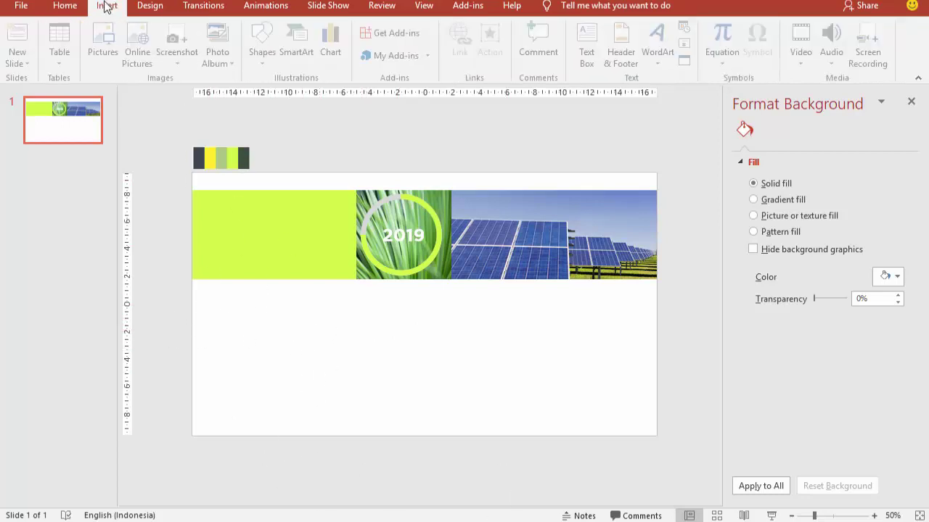
{"action": "left_click", "coordinate": [590, 40]}
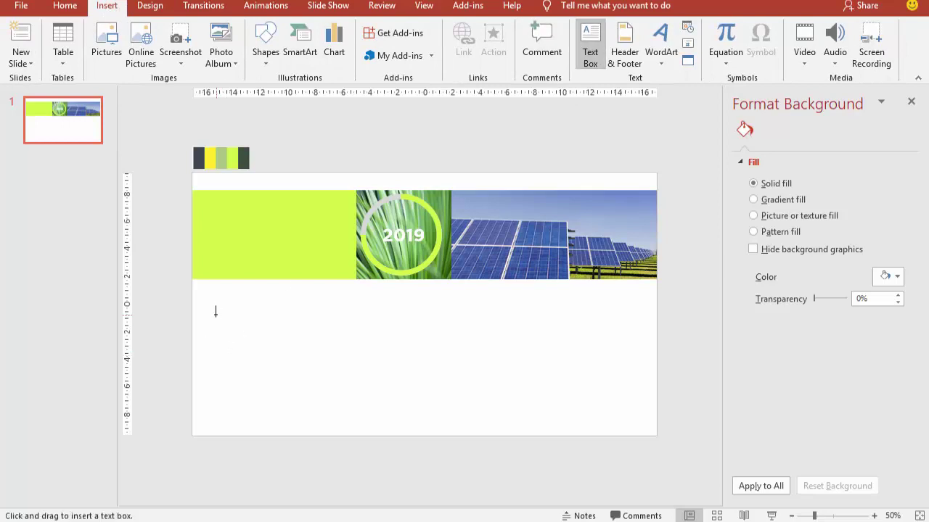
{"action": "left_click_drag", "start_coordinate": [210, 310], "coordinate": [298, 330]}
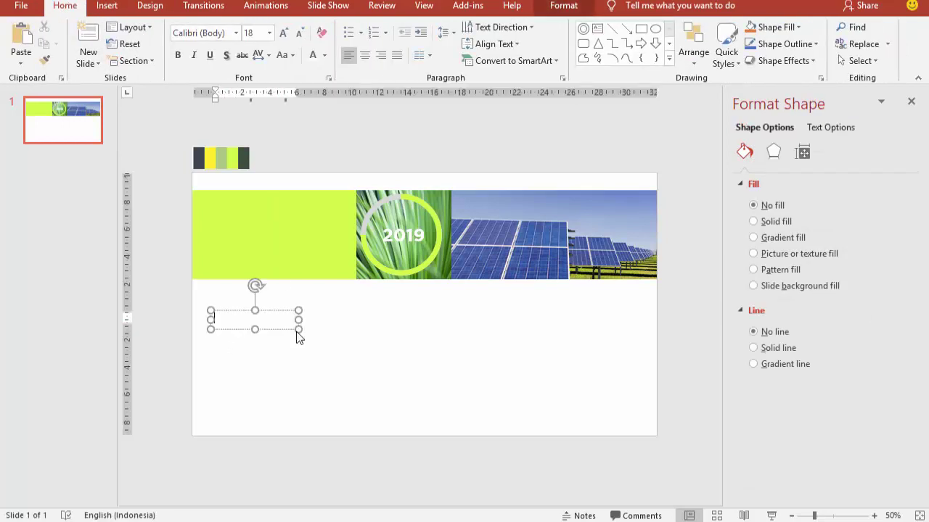
{"action": "type", "text": "Tex"}
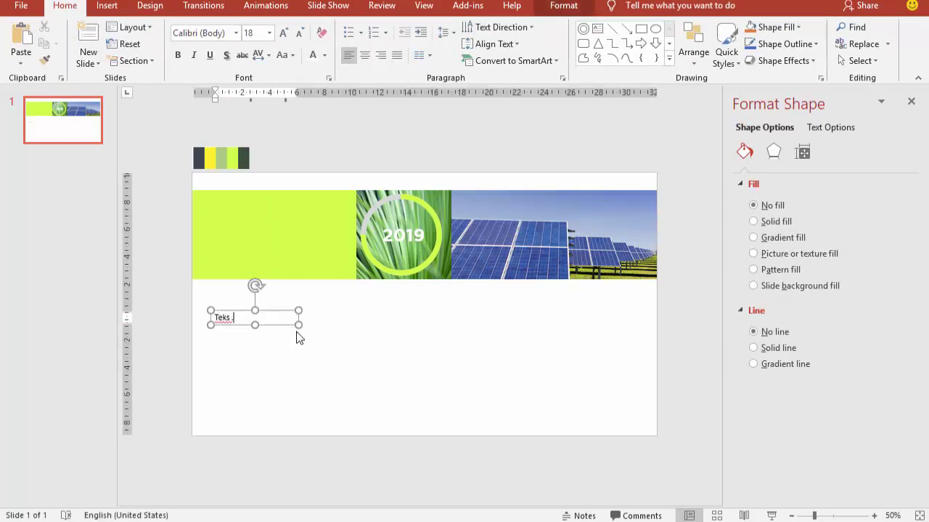
{"action": "type", "text": "Judul Disini"}
{"action": "left_click", "coordinate": [274, 311]}
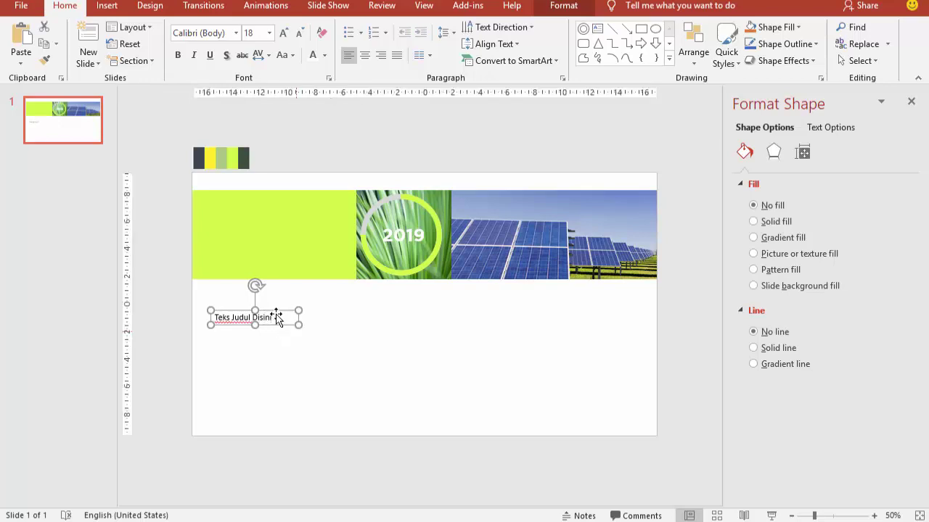
Set the title to Gotham Bold and colour it dark gray sampled from the swatch strip
{"action": "left_click", "coordinate": [236, 33]}
{"action": "left_click", "coordinate": [205, 119]}
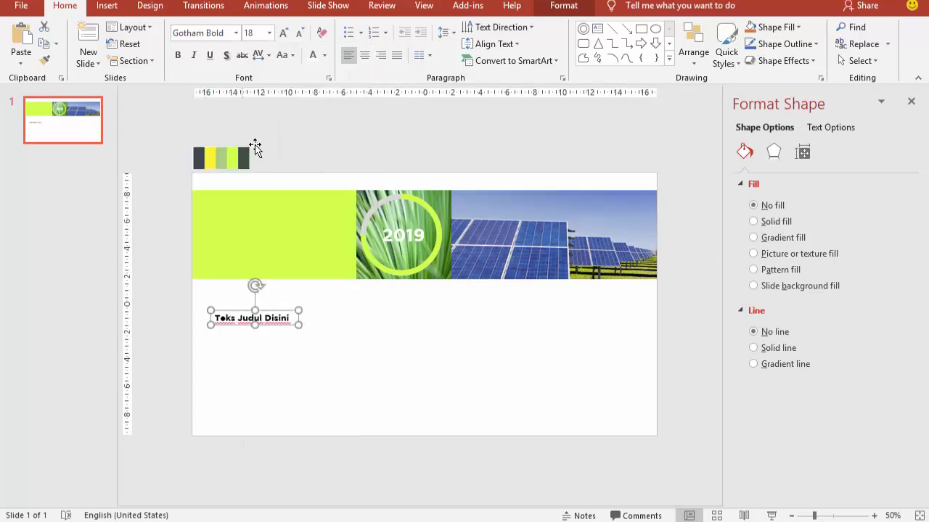
{"action": "left_click", "coordinate": [325, 58]}
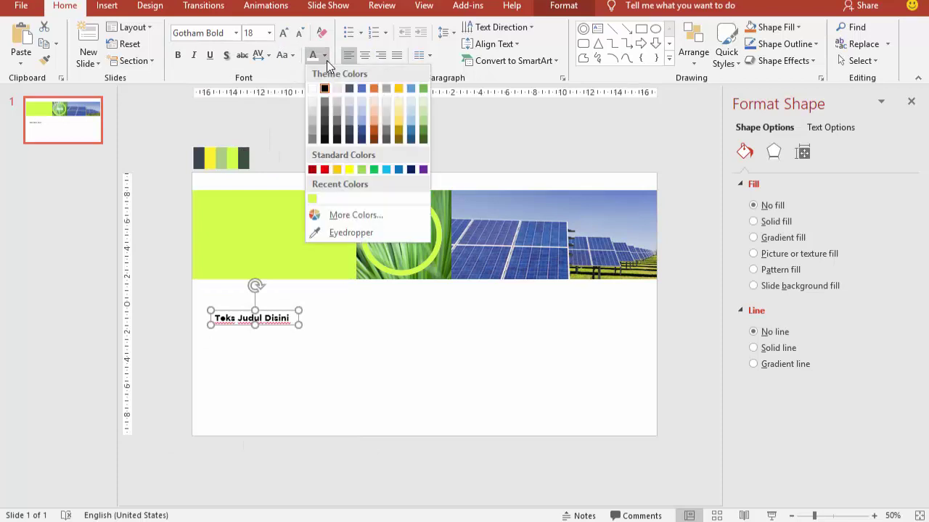
{"action": "left_click", "coordinate": [347, 232]}
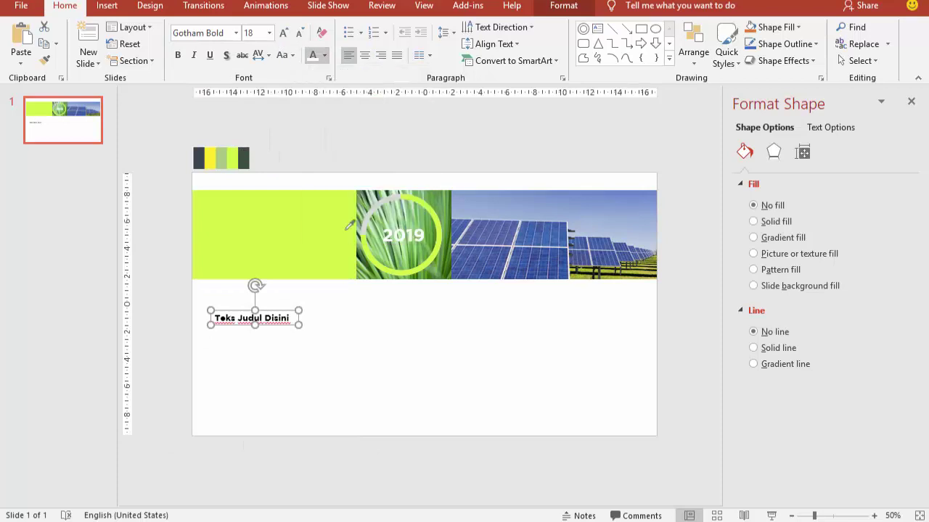
{"action": "left_click", "coordinate": [198, 155]}
{"action": "left_click", "coordinate": [333, 327]}
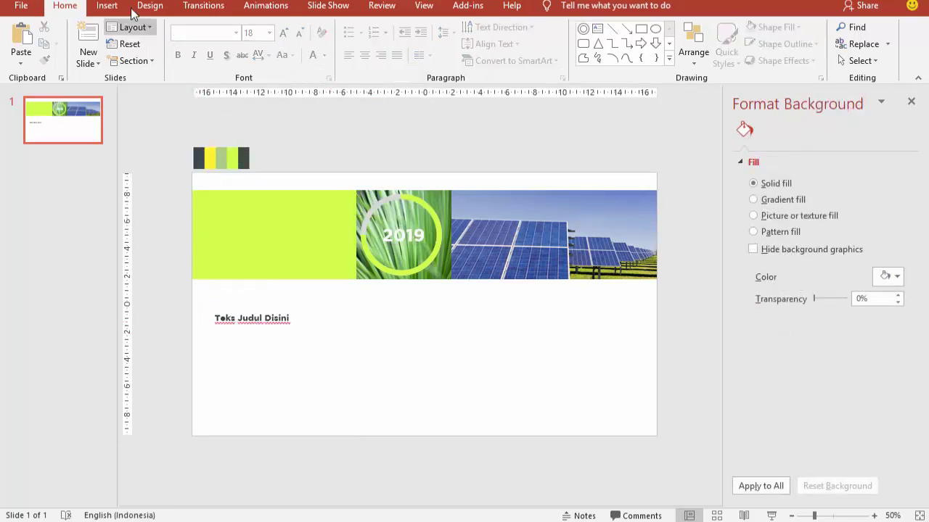
{"action": "left_click", "coordinate": [106, 6]}
{"action": "left_click", "coordinate": [590, 47]}
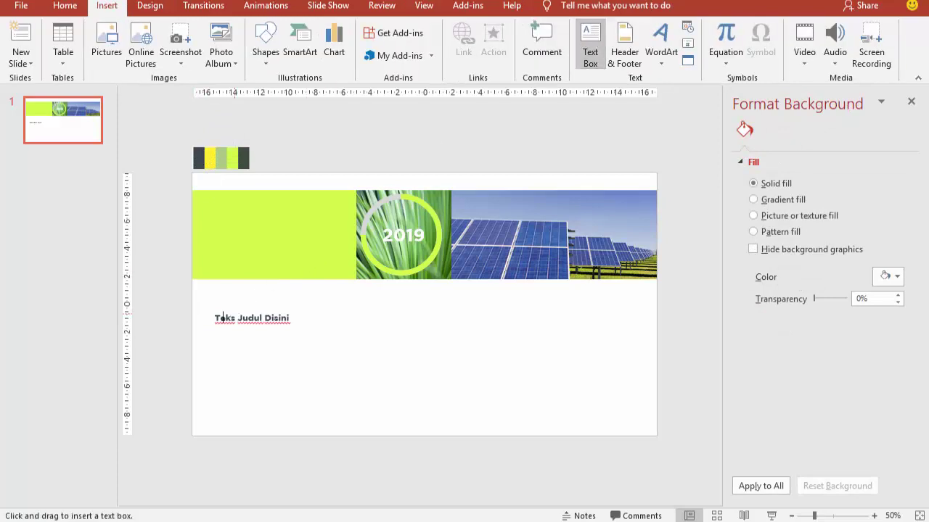
Generate =rand() filler text in a box under the title and trim it to one paragraph
{"action": "left_click_drag", "start_coordinate": [211, 328], "coordinate": [321, 382]}
{"action": "type", "text": "=ran"}
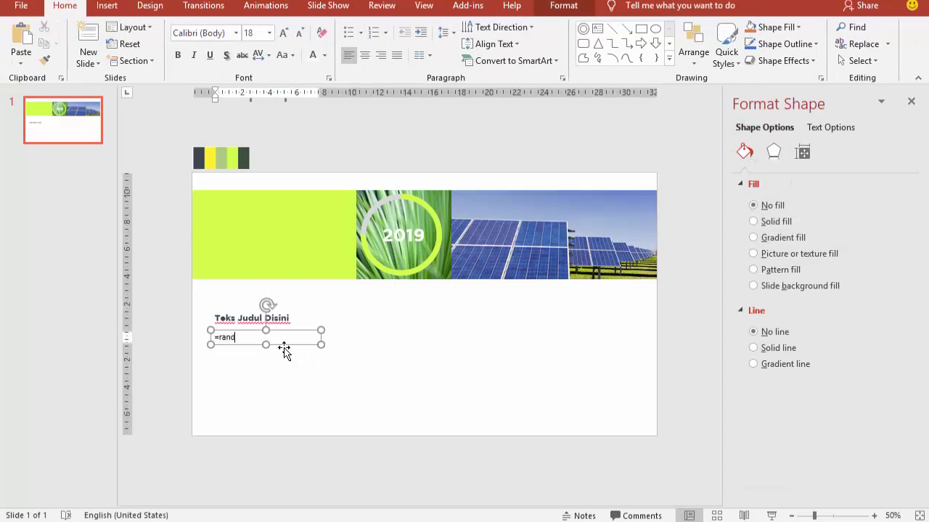
{"action": "type", "text": "d"}
{"action": "key", "text": "Return"}
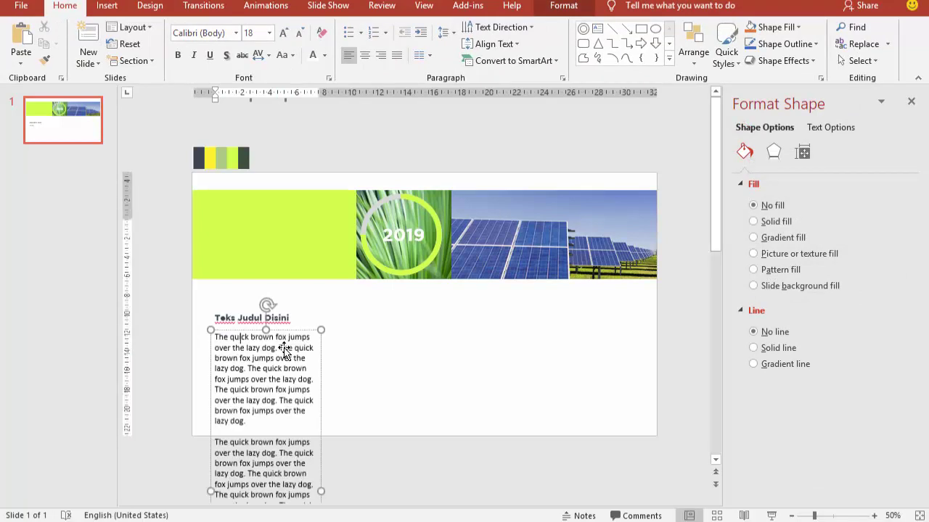
{"action": "left_click_drag", "start_coordinate": [247, 263], "coordinate": [313, 493]}
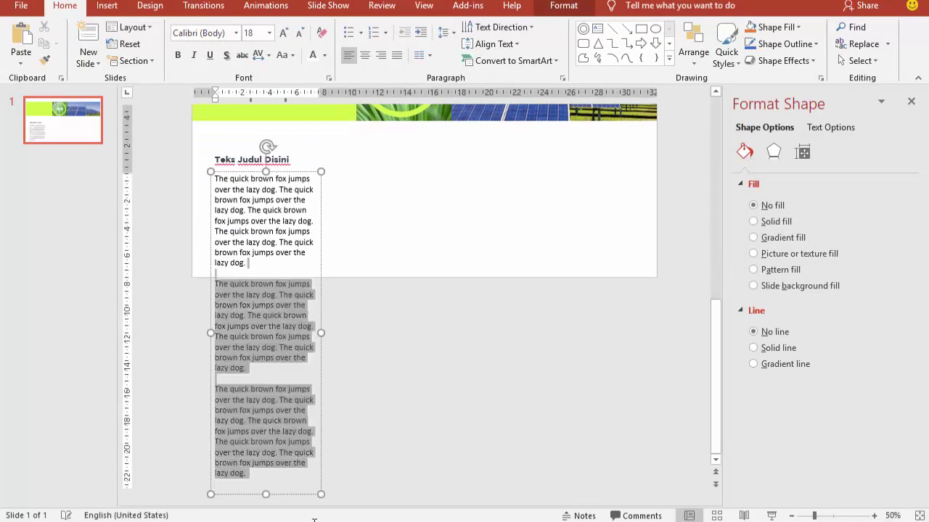
{"action": "key", "text": "Delete"}
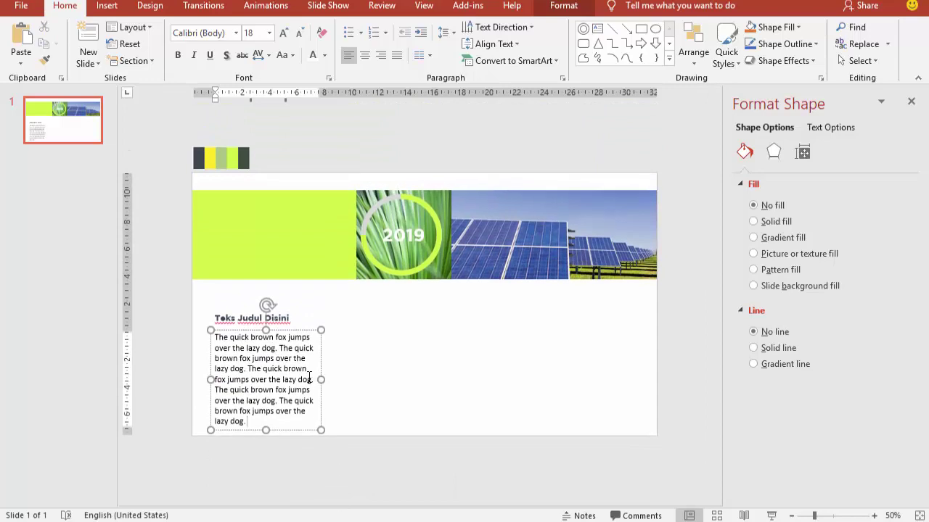
{"action": "left_click_drag", "start_coordinate": [316, 377], "coordinate": [321, 426]}
{"action": "key", "text": "Delete"}
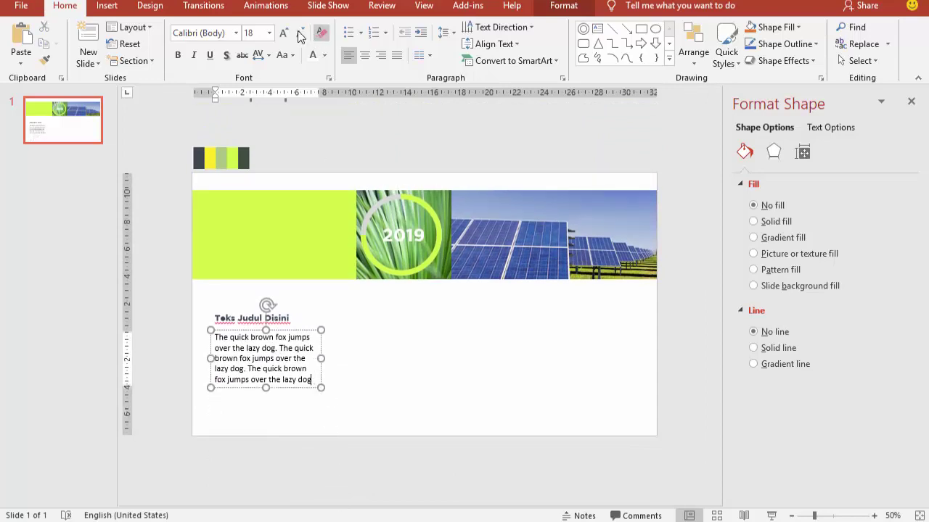
{"action": "left_click", "coordinate": [269, 33]}
Set the whole body text box to 12 pt Century Gothic
{"action": "key", "text": "Escape"}
{"action": "left_click", "coordinate": [294, 330]}
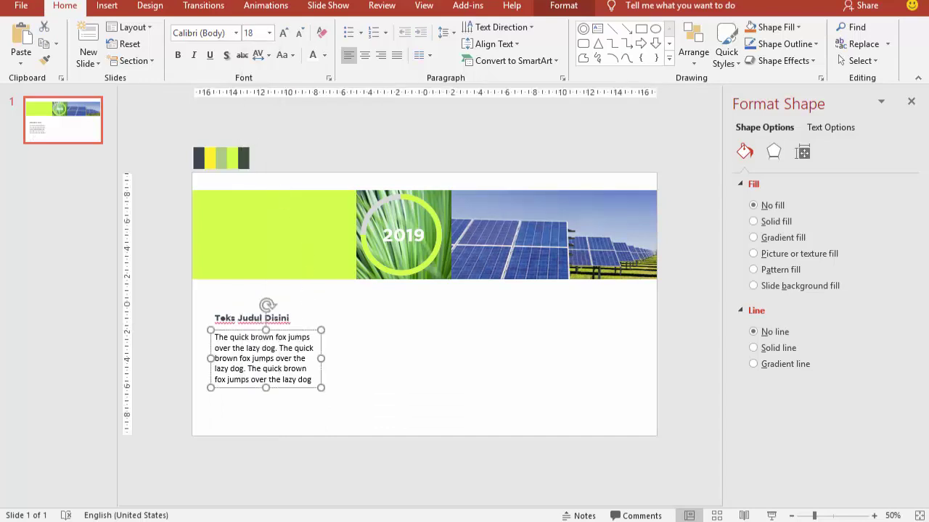
{"action": "left_click", "coordinate": [269, 32]}
{"action": "left_click", "coordinate": [256, 119]}
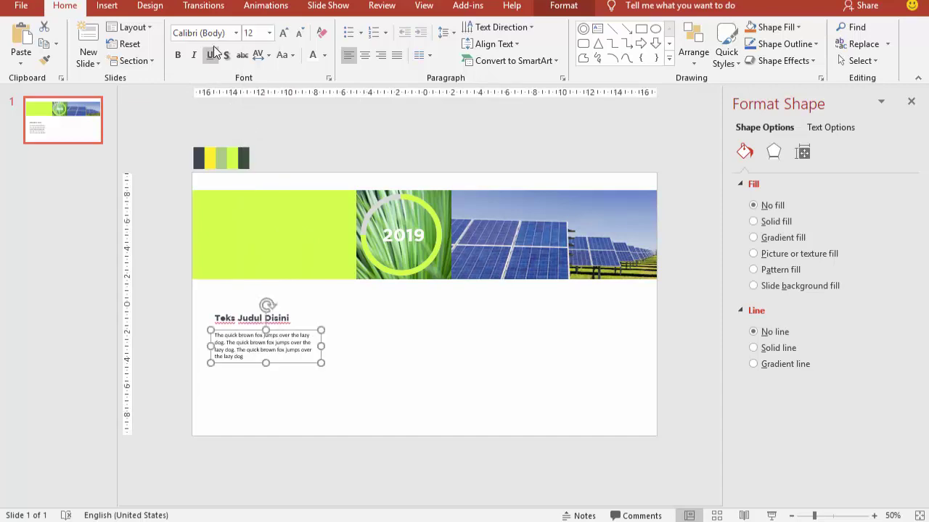
{"action": "left_click", "coordinate": [215, 34]}
{"action": "type", "text": "Cent"}
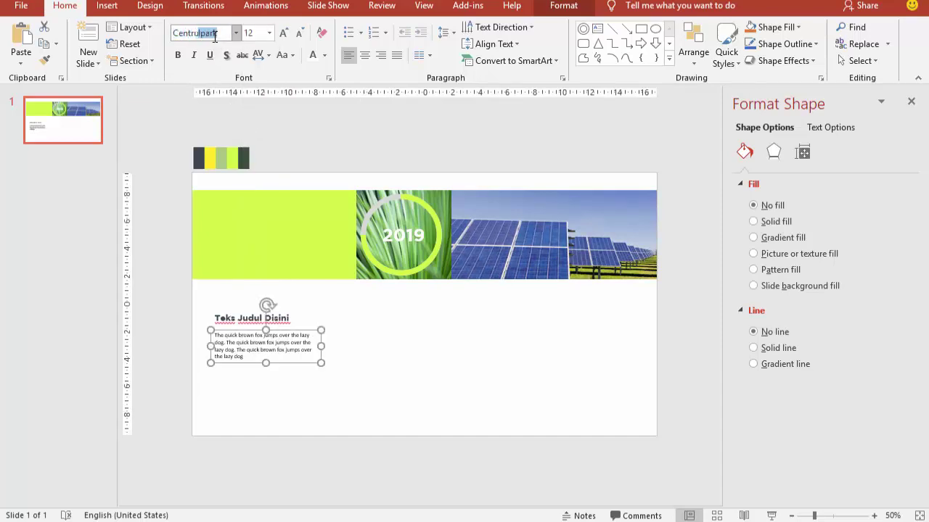
{"action": "type", "text": "ru"}
{"action": "key", "text": "Return"}
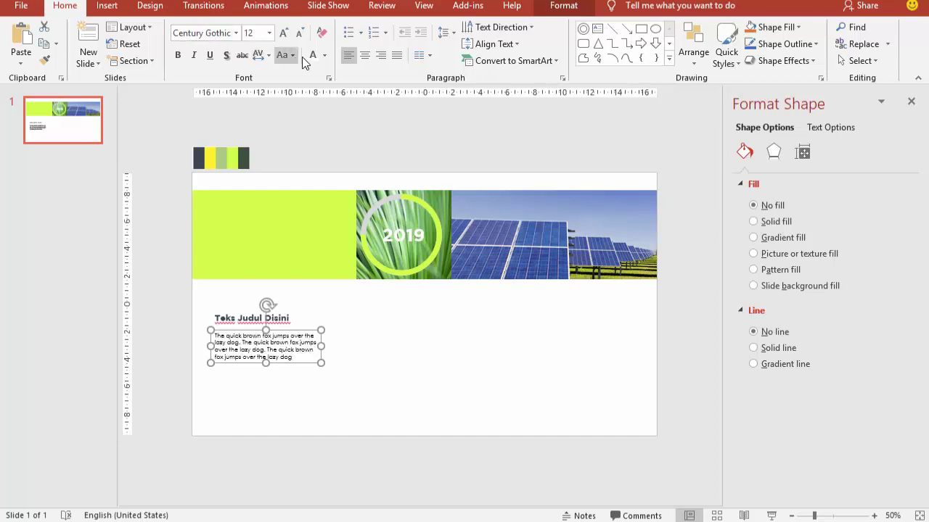
Apply a new font colour to the body text, then add the title box to the selection
{"action": "left_click", "coordinate": [324, 56]}
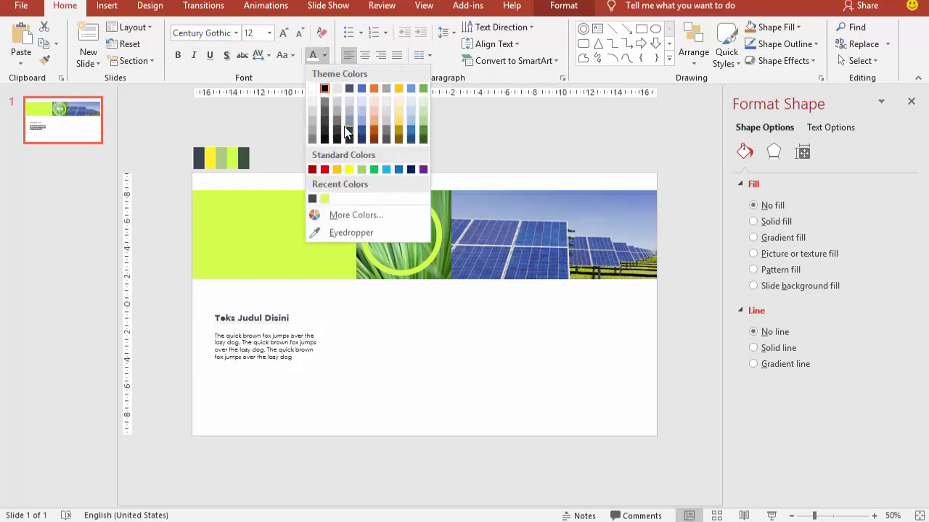
{"action": "left_click", "coordinate": [338, 125]}
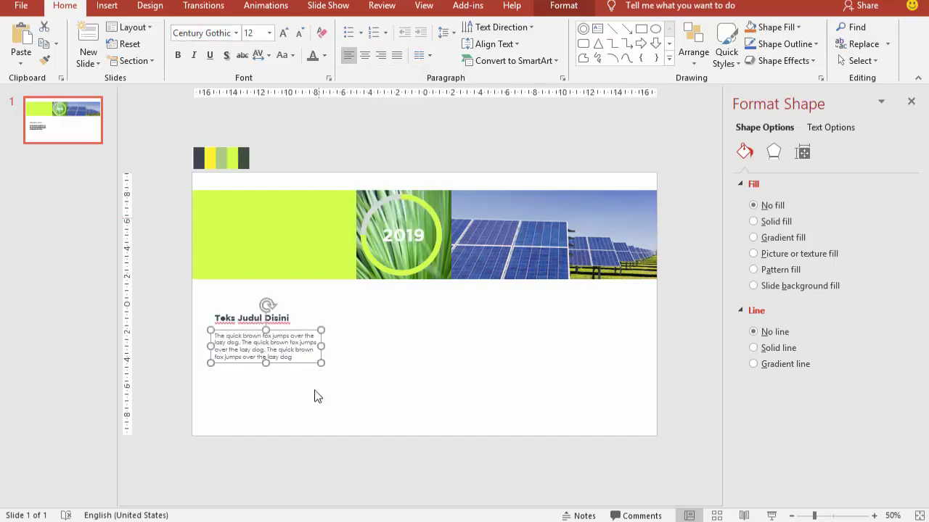
{"action": "left_click", "coordinate": [248, 322], "text": "shift"}
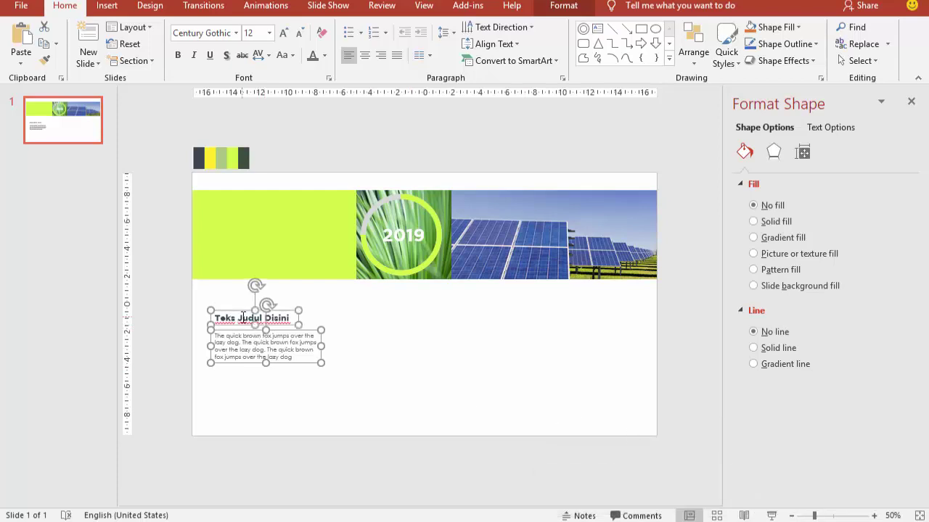
Left-align the title and body boxes and move the pair slightly lower
{"action": "left_click", "coordinate": [565, 5]}
{"action": "left_click", "coordinate": [764, 27]}
{"action": "left_click", "coordinate": [769, 42]}
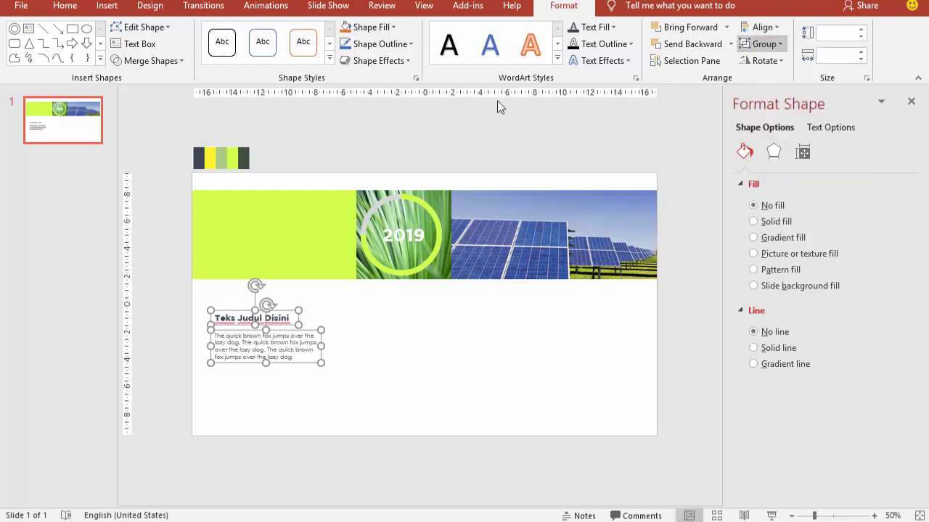
{"action": "left_click_drag", "start_coordinate": [279, 308], "coordinate": [274, 334]}
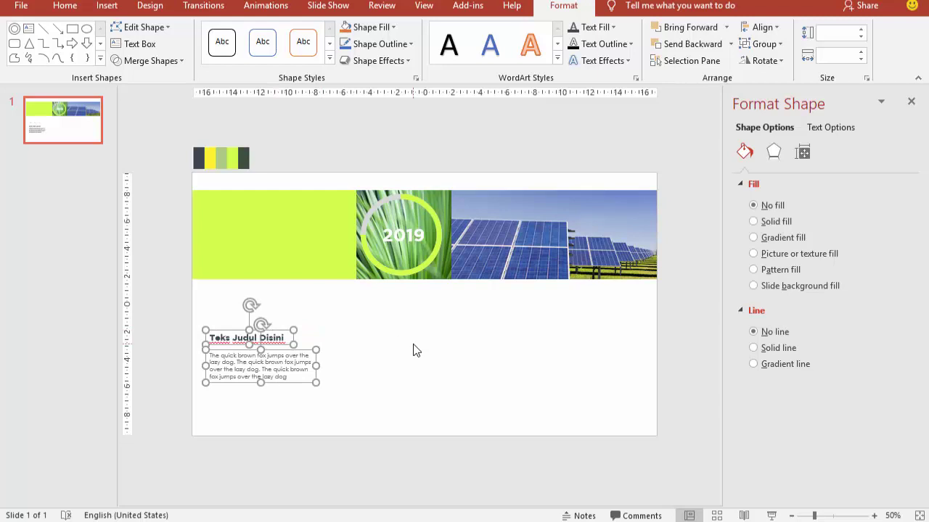
Copy the pair to the right and repeat it with Ctrl+D to make four columns
{"action": "left_click_drag", "start_coordinate": [259, 334], "coordinate": [399, 330]}
{"action": "key", "text": "ctrl+d"}
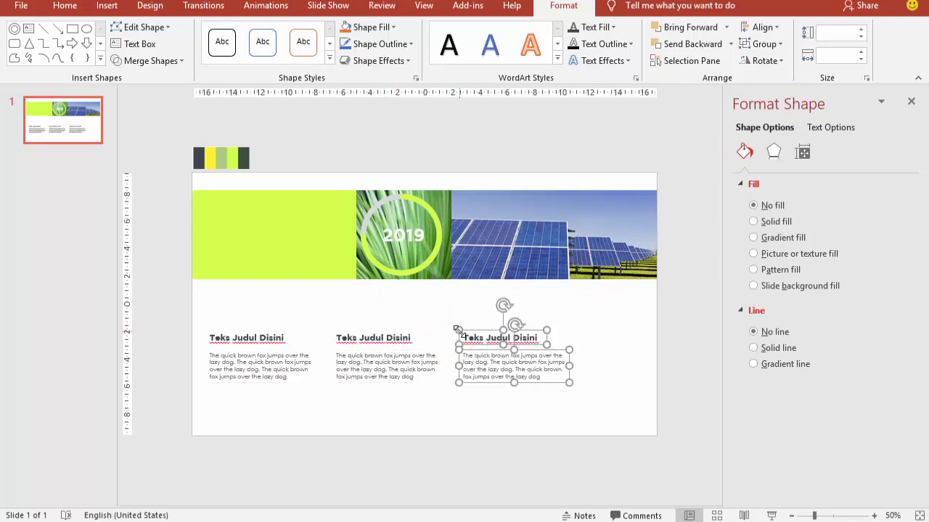
{"action": "key", "text": "ctrl+d"}
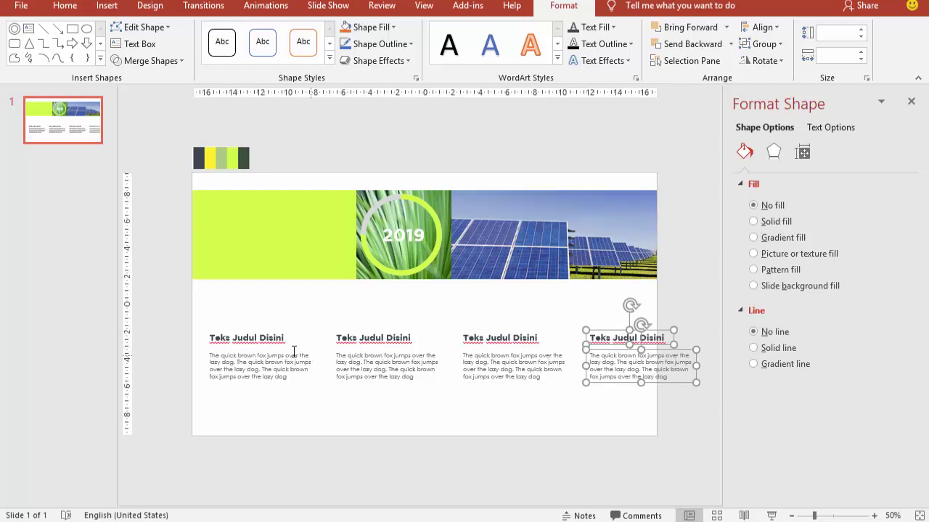
{"action": "left_click", "coordinate": [272, 338]}
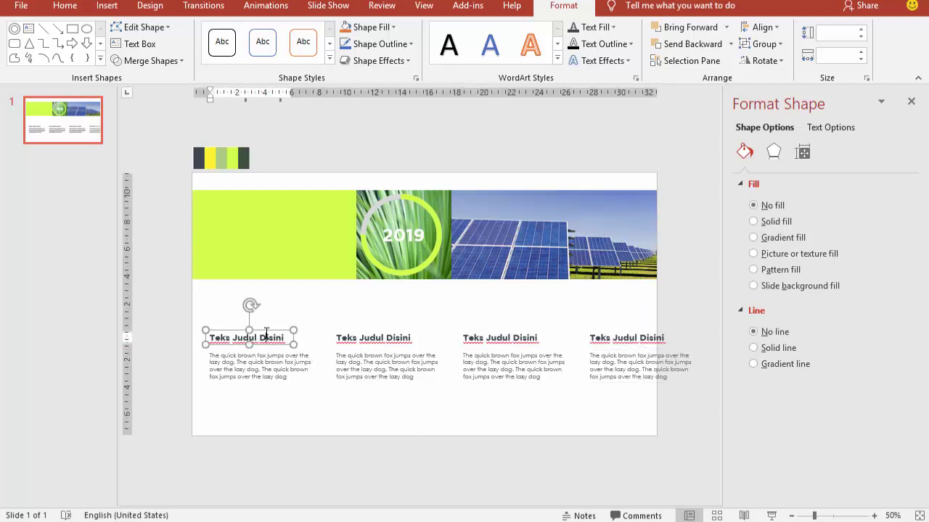
{"action": "left_click", "coordinate": [266, 355]}
Narrow the first and second body text boxes and justify their text
{"action": "left_click_drag", "start_coordinate": [312, 364], "coordinate": [293, 365]}
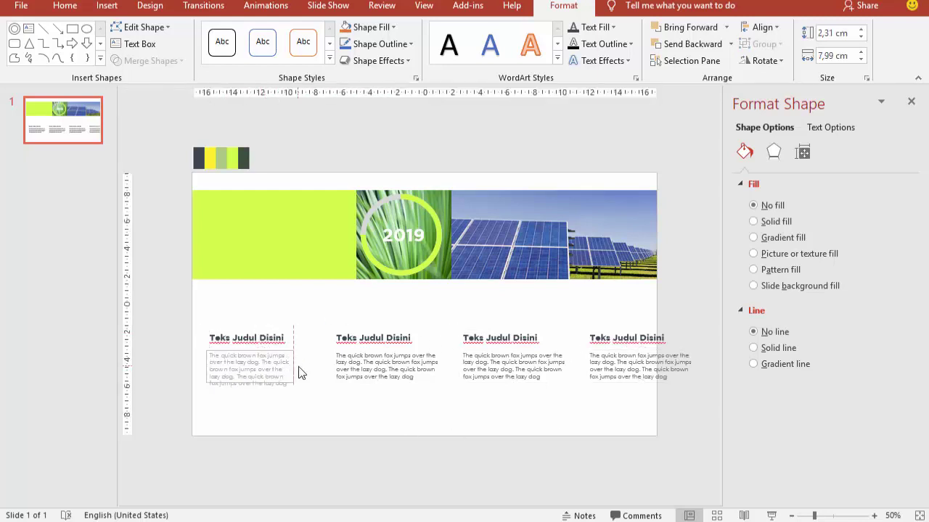
{"action": "left_click", "coordinate": [64, 6]}
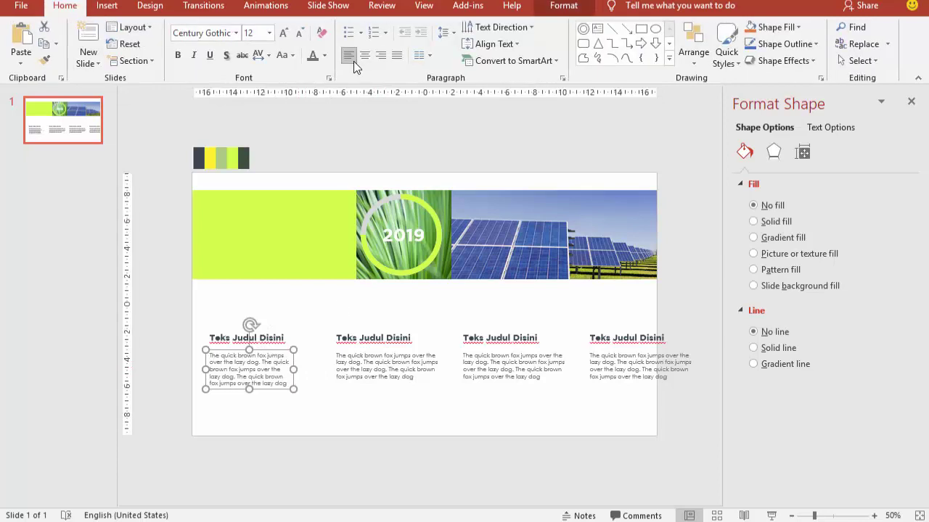
{"action": "left_click", "coordinate": [396, 56]}
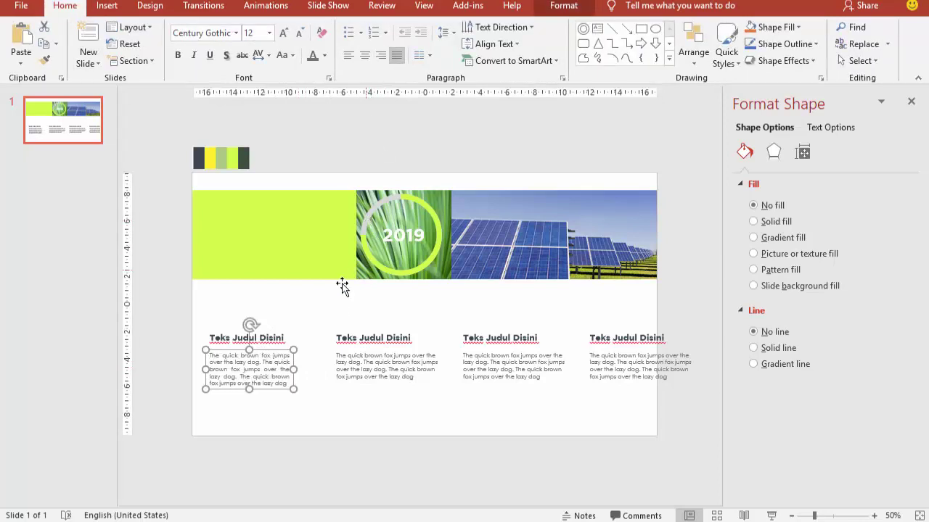
{"action": "left_click", "coordinate": [375, 362]}
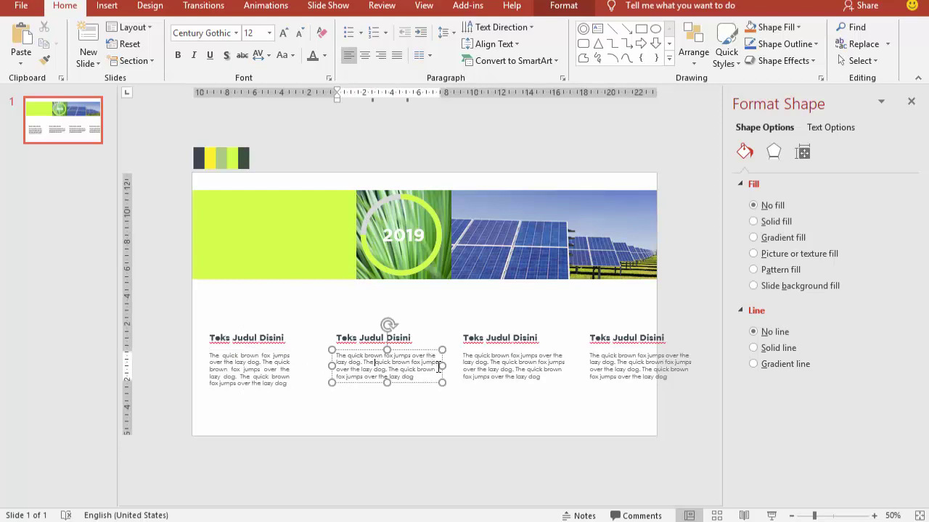
{"action": "left_click_drag", "start_coordinate": [442, 366], "coordinate": [424, 365]}
{"action": "left_click", "coordinate": [381, 55]}
{"action": "left_click", "coordinate": [399, 56]}
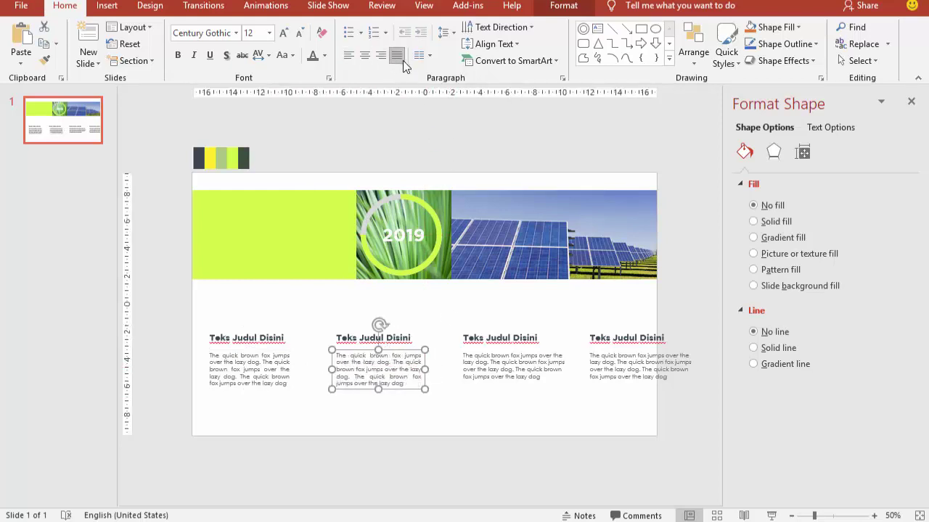
Narrow the third and fourth body text boxes and justify their text
{"action": "left_click", "coordinate": [507, 369]}
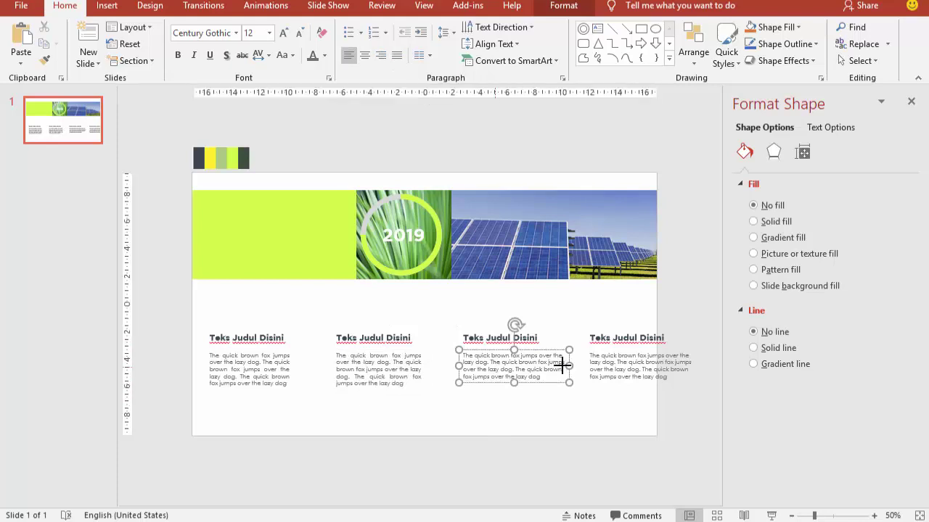
{"action": "left_click_drag", "start_coordinate": [569, 366], "coordinate": [547, 367]}
{"action": "left_click", "coordinate": [397, 56]}
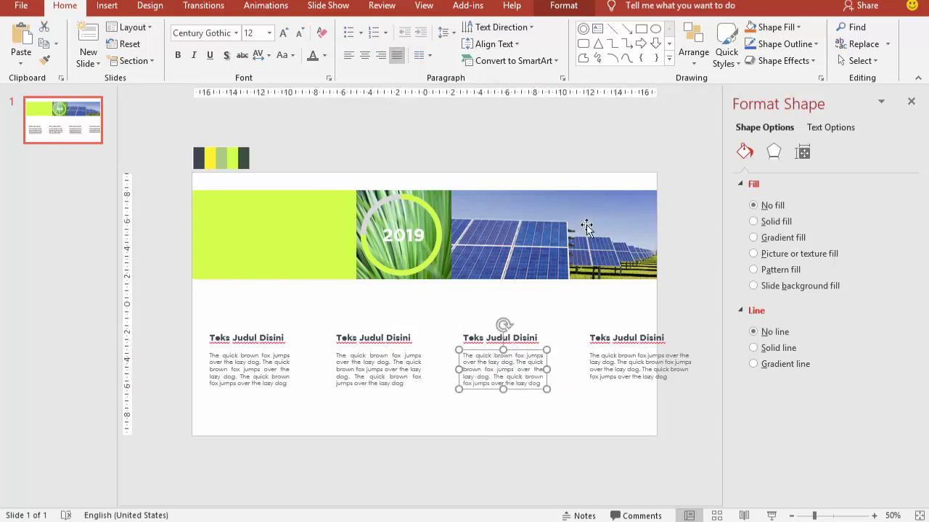
{"action": "left_click", "coordinate": [628, 368]}
{"action": "left_click_drag", "start_coordinate": [695, 369], "coordinate": [679, 369]}
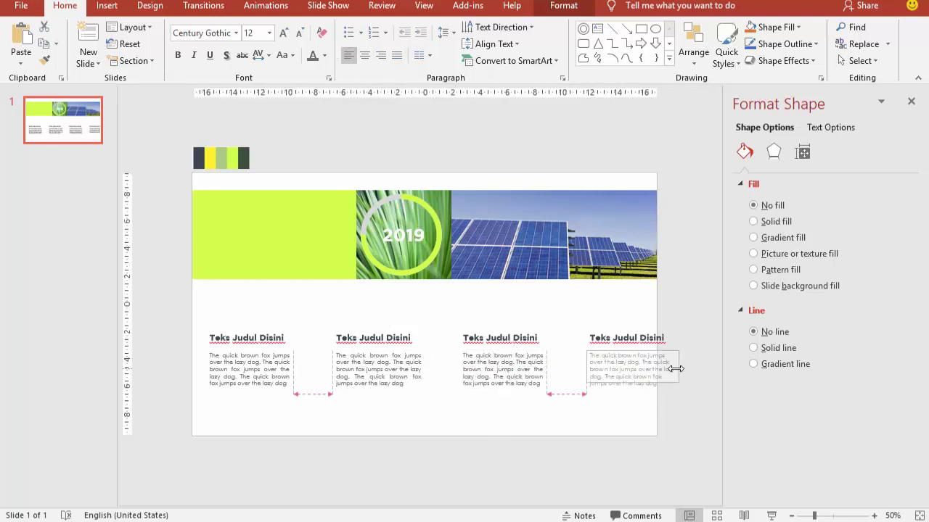
{"action": "left_click", "coordinate": [396, 56]}
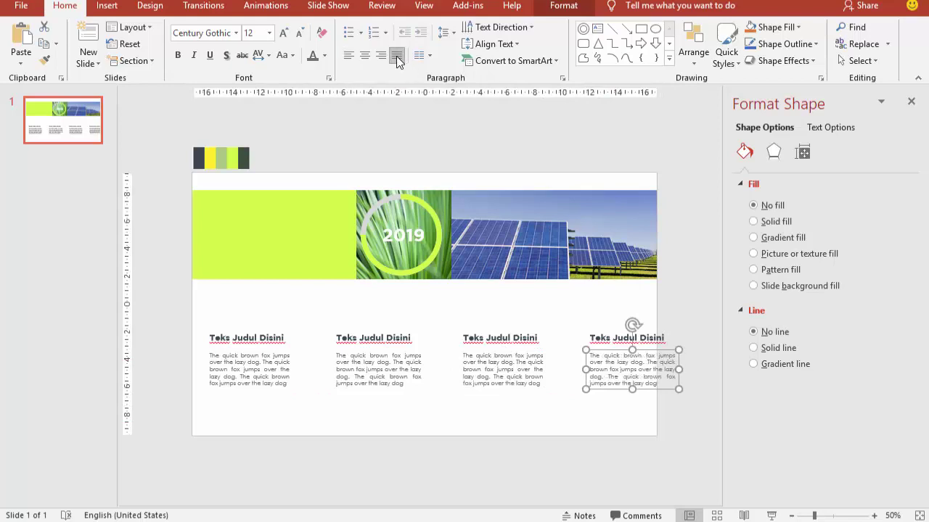
Shift the second, third and fourth title-and-body columns to the left
{"action": "left_click", "coordinate": [346, 338]}
{"action": "left_click", "coordinate": [362, 355]}
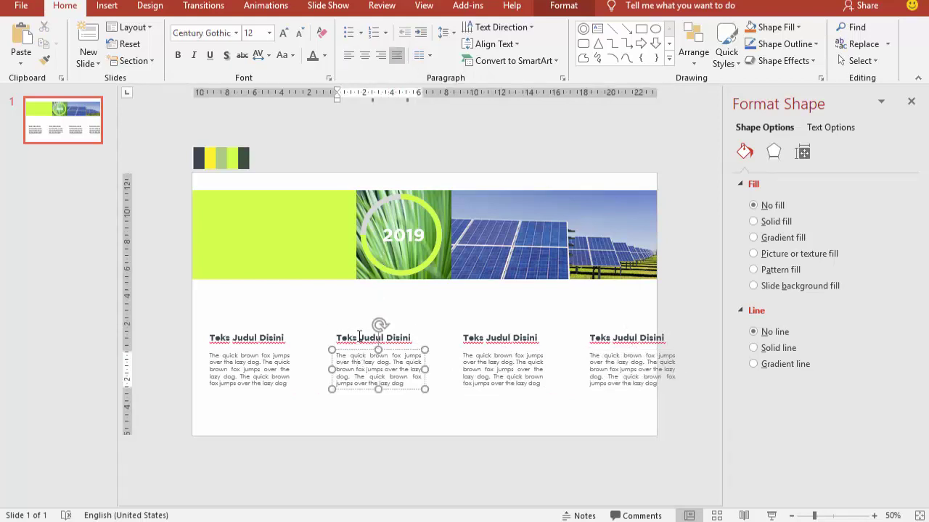
{"action": "left_click", "coordinate": [361, 338], "text": "shift"}
{"action": "left_click_drag", "start_coordinate": [354, 332], "coordinate": [328, 333]}
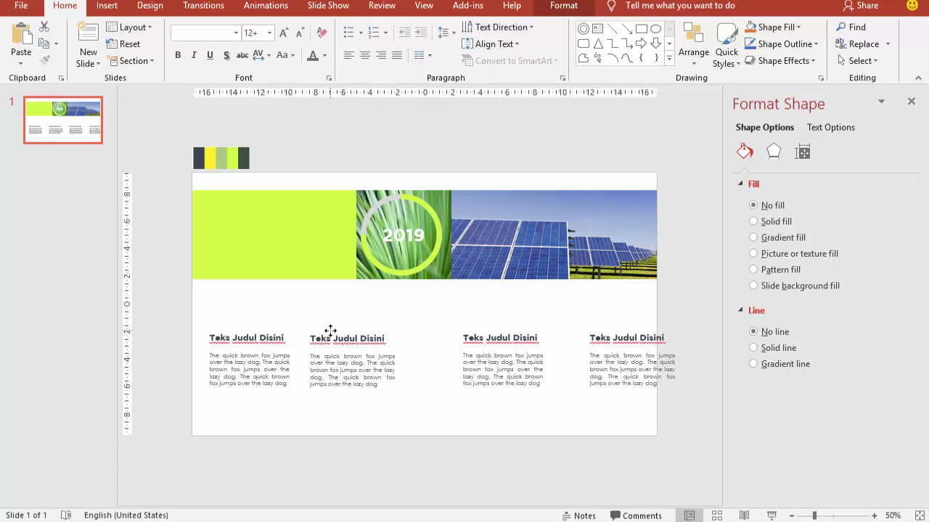
{"action": "left_click", "coordinate": [470, 339]}
{"action": "left_click", "coordinate": [479, 359], "text": "shift"}
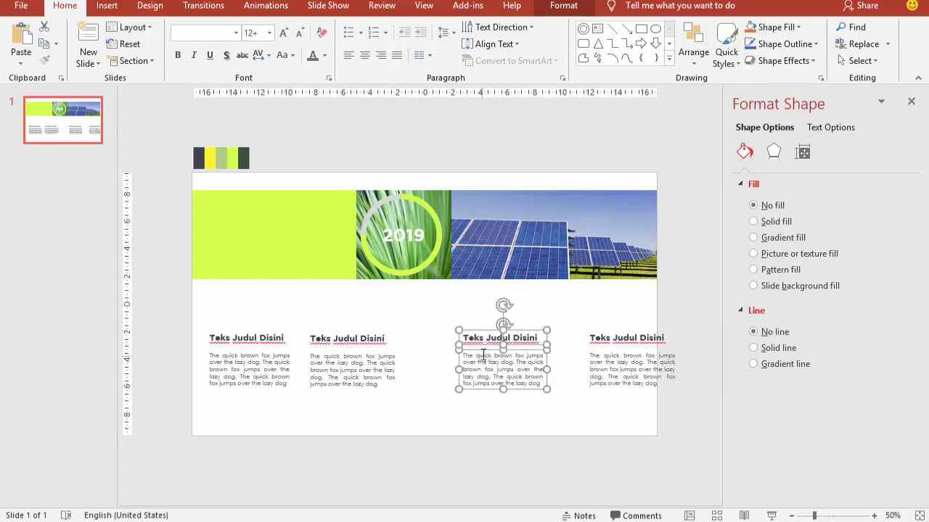
{"action": "left_click_drag", "start_coordinate": [481, 352], "coordinate": [434, 350]}
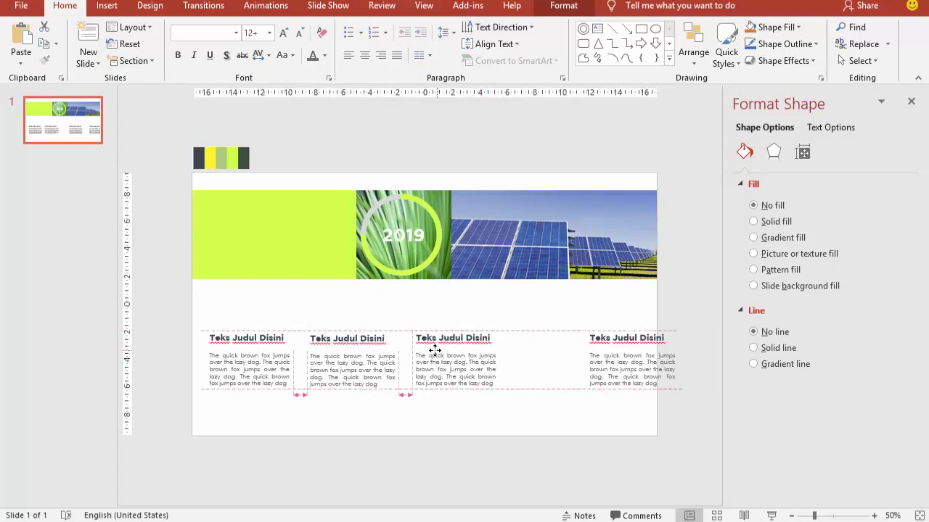
{"action": "left_click", "coordinate": [613, 338]}
{"action": "left_click", "coordinate": [612, 357], "text": "shift"}
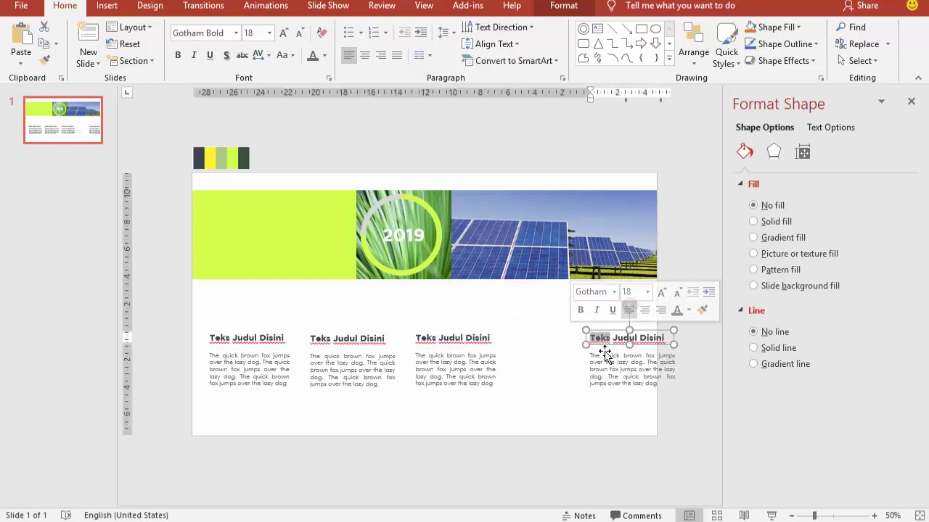
{"action": "left_click_drag", "start_coordinate": [606, 332], "coordinate": [562, 332]}
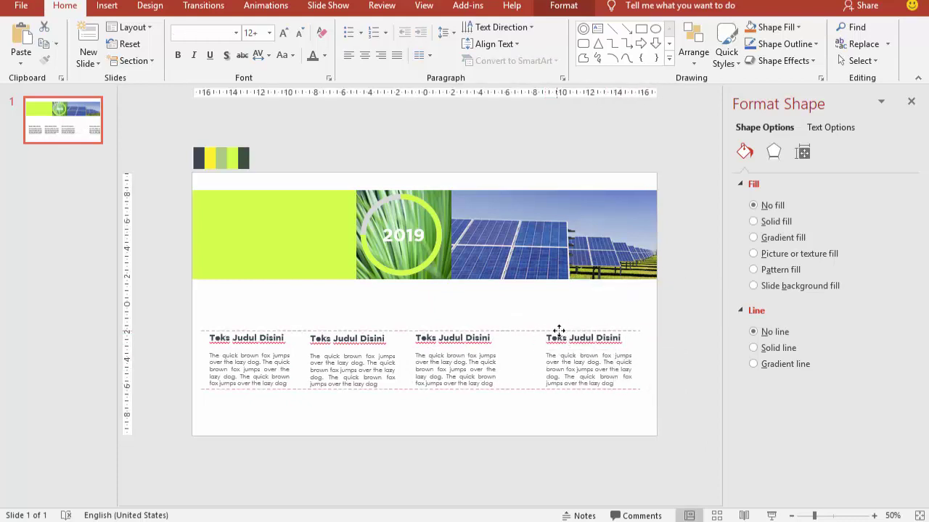
Nudge the third column right and the first column left for even spacing
{"action": "left_click", "coordinate": [455, 343]}
{"action": "left_click", "coordinate": [455, 348], "text": "shift"}
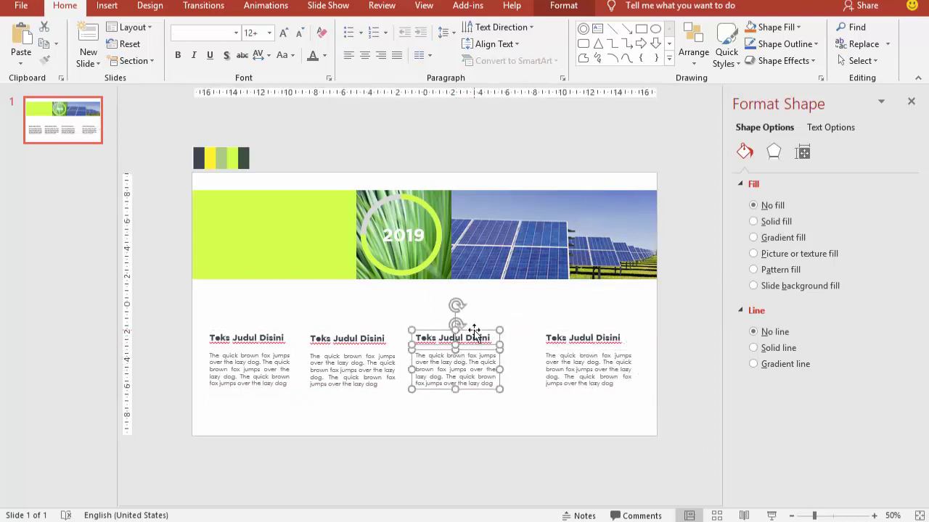
{"action": "left_click_drag", "start_coordinate": [474, 332], "coordinate": [486, 332]}
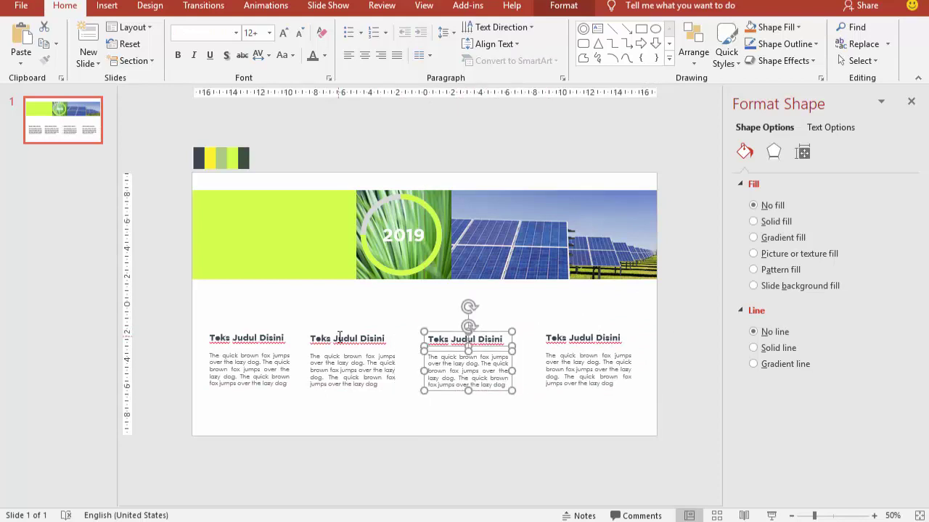
{"action": "left_click", "coordinate": [339, 336]}
{"action": "left_click", "coordinate": [333, 361], "text": "shift"}
{"action": "left_click", "coordinate": [271, 337]}
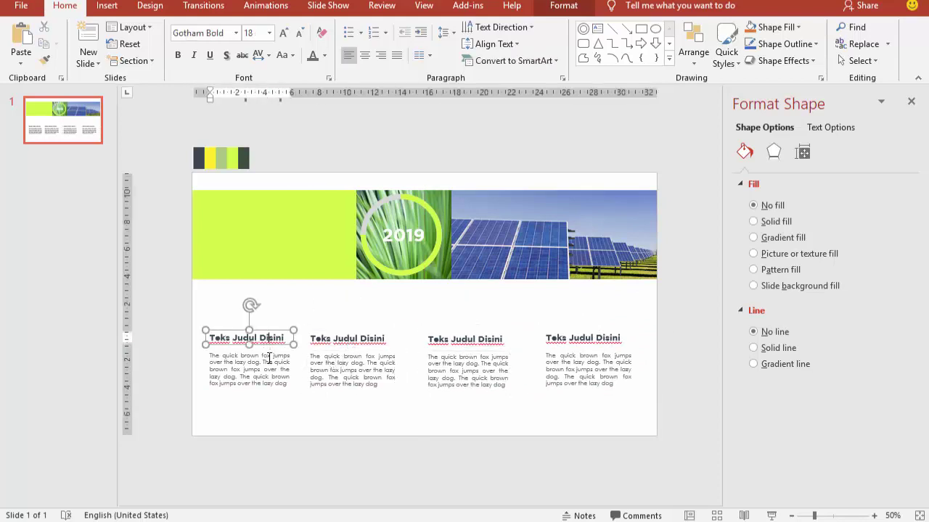
{"action": "left_click_drag", "start_coordinate": [272, 331], "coordinate": [264, 330]}
Select all four text columns together and move them slightly right
{"action": "left_click", "coordinate": [356, 413]}
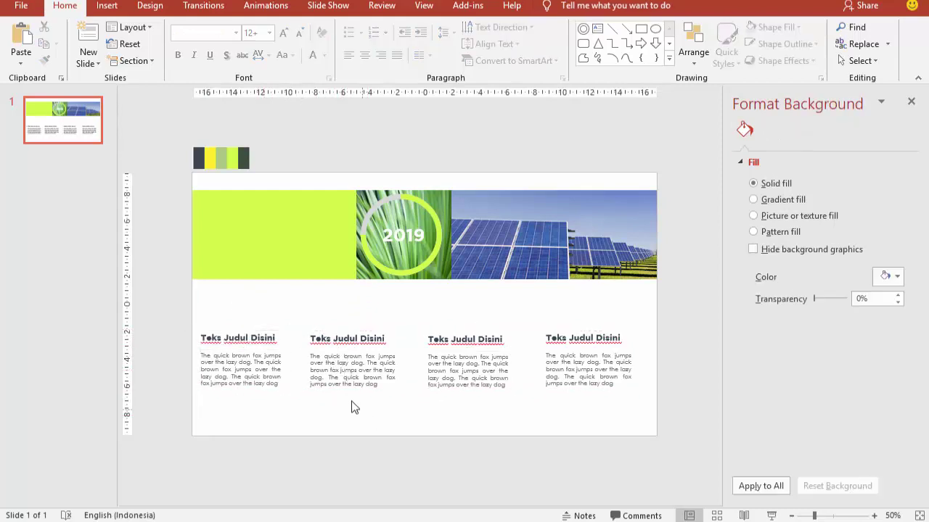
{"action": "left_click_drag", "start_coordinate": [163, 318], "coordinate": [678, 435]}
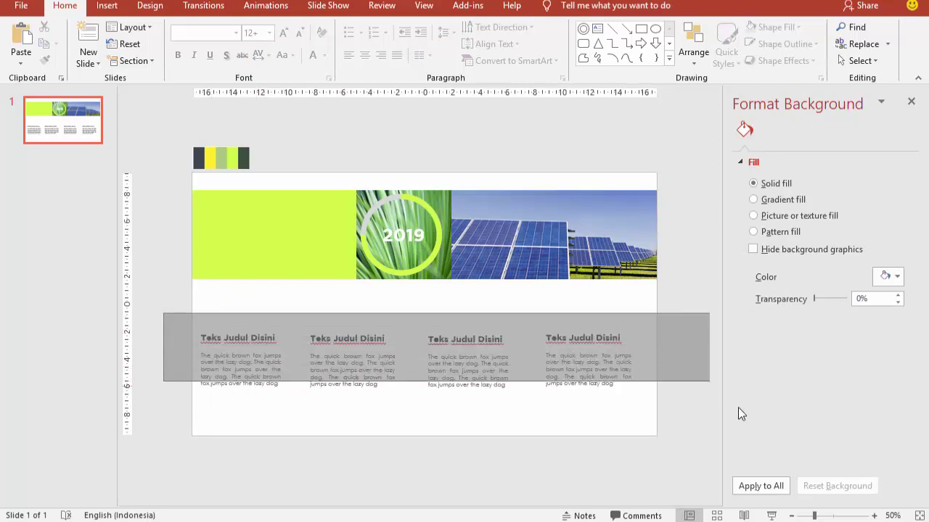
{"action": "left_click_drag", "start_coordinate": [609, 331], "coordinate": [616, 332]}
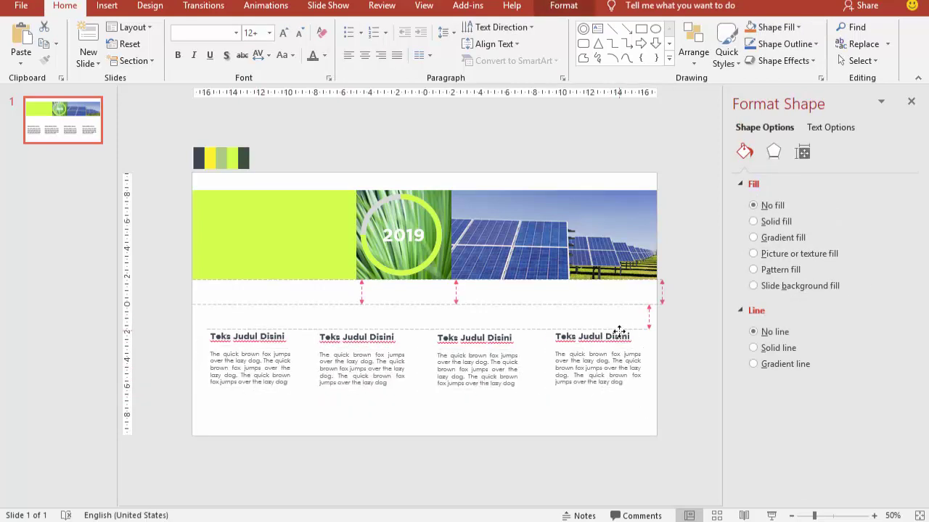
{"action": "left_click", "coordinate": [690, 315]}
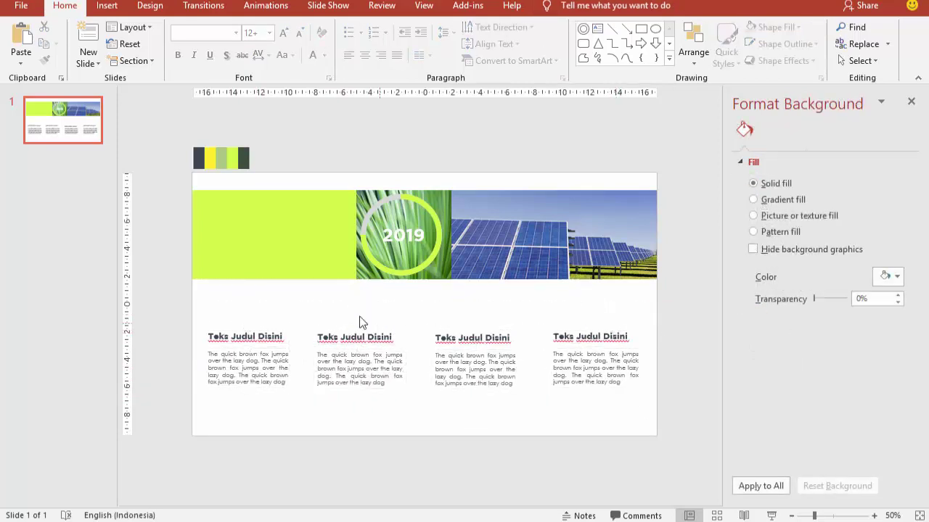
Insert the 'ecological' lightbulb picture from the ICON > SVG GREEN ENERGY folder
{"action": "left_click", "coordinate": [107, 6]}
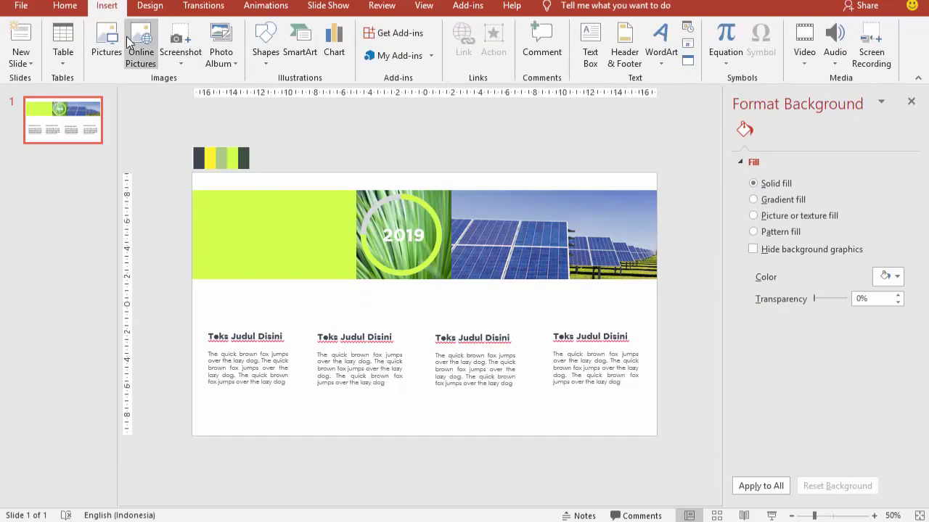
{"action": "left_click", "coordinate": [107, 40]}
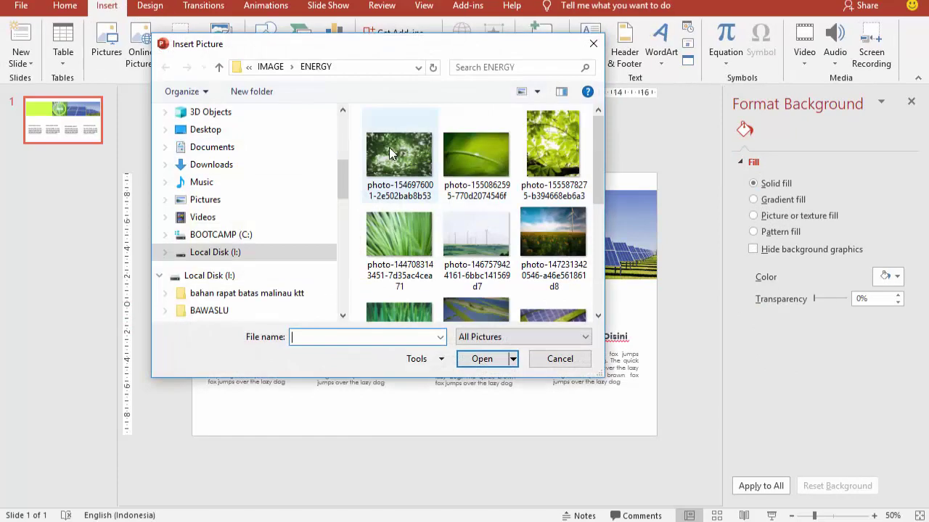
{"action": "left_click", "coordinate": [270, 66]}
{"action": "left_click", "coordinate": [290, 70]}
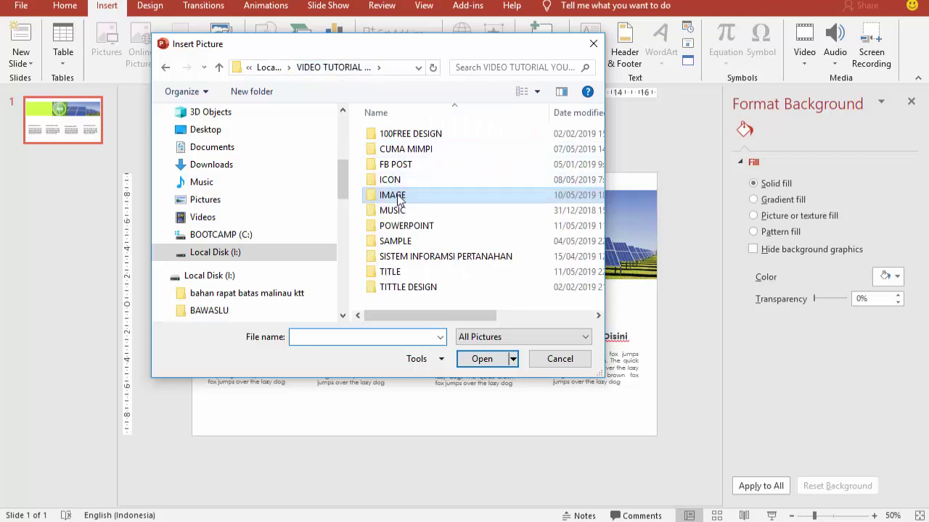
{"action": "double_click", "coordinate": [397, 182]}
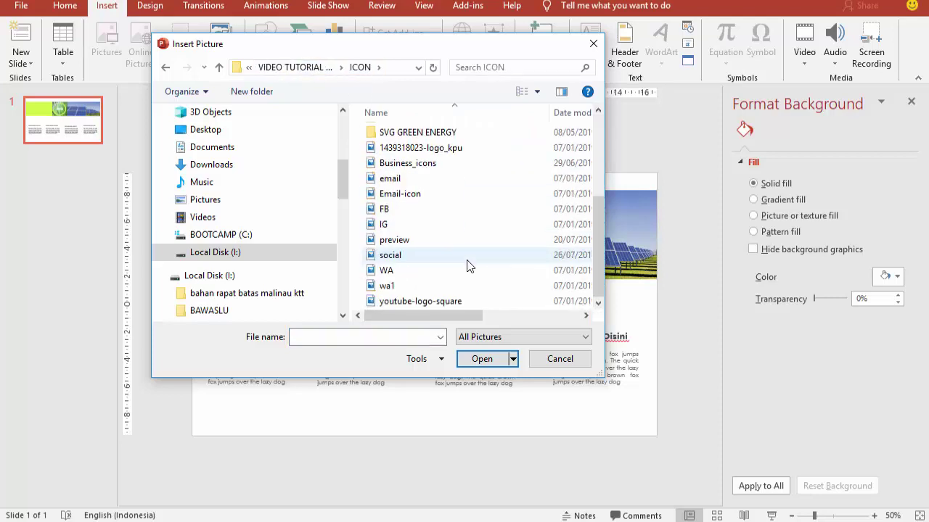
{"action": "double_click", "coordinate": [417, 132]}
{"action": "left_click", "coordinate": [406, 136]}
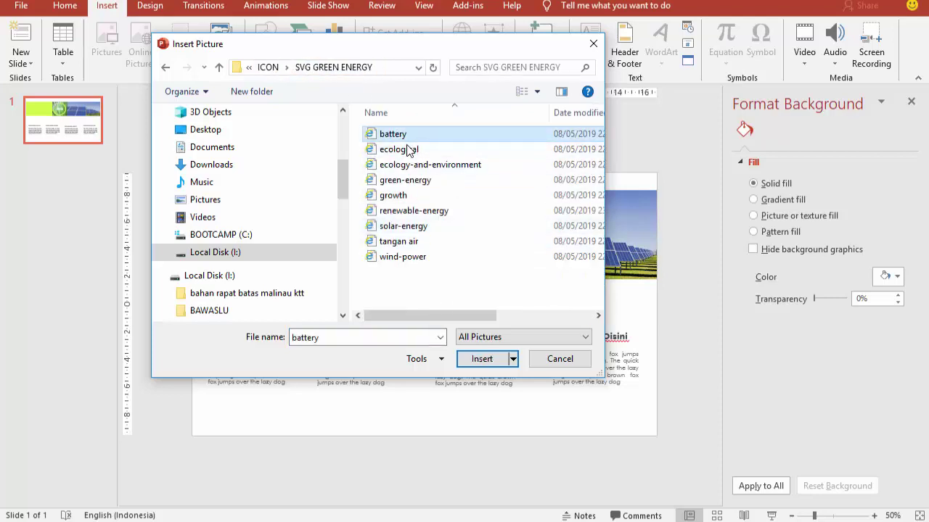
{"action": "double_click", "coordinate": [406, 150]}
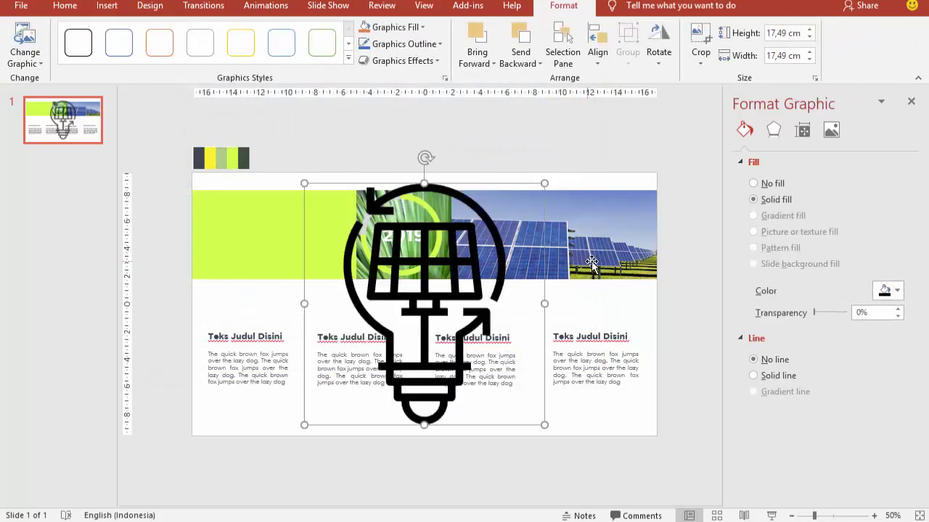
Fill the lightbulb lime green, shrink it to 2.82 cm and place it above column one
{"action": "left_click", "coordinate": [888, 291]}
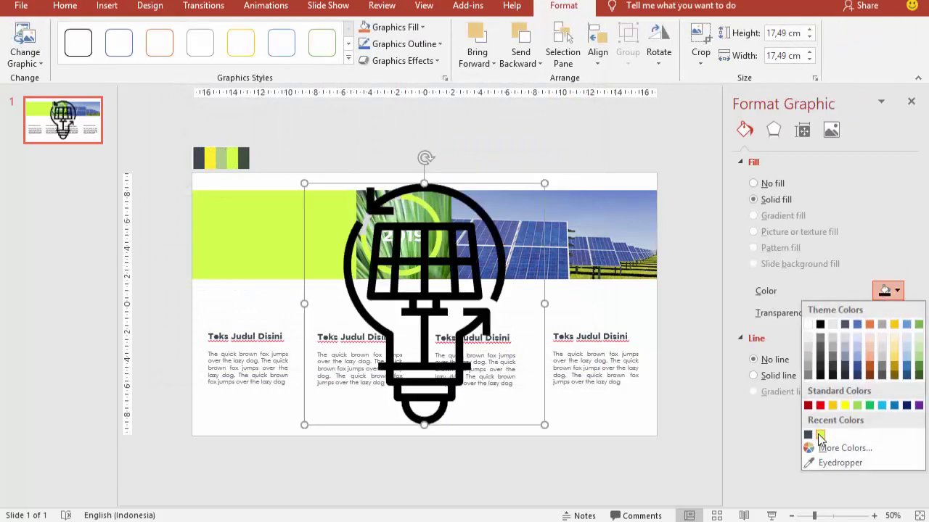
{"action": "left_click", "coordinate": [820, 435]}
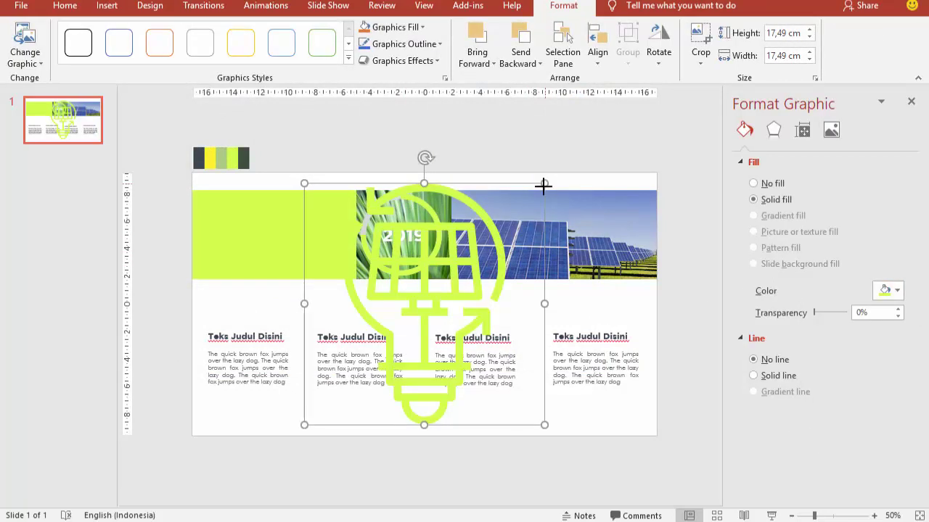
{"action": "mouse_move", "coordinate": [543, 183]}
{"action": "left_mouse_down"}
{"action": "mouse_move", "coordinate": [375, 406]}
{"action": "mouse_move", "coordinate": [225, 309]}
{"action": "left_mouse_up"}
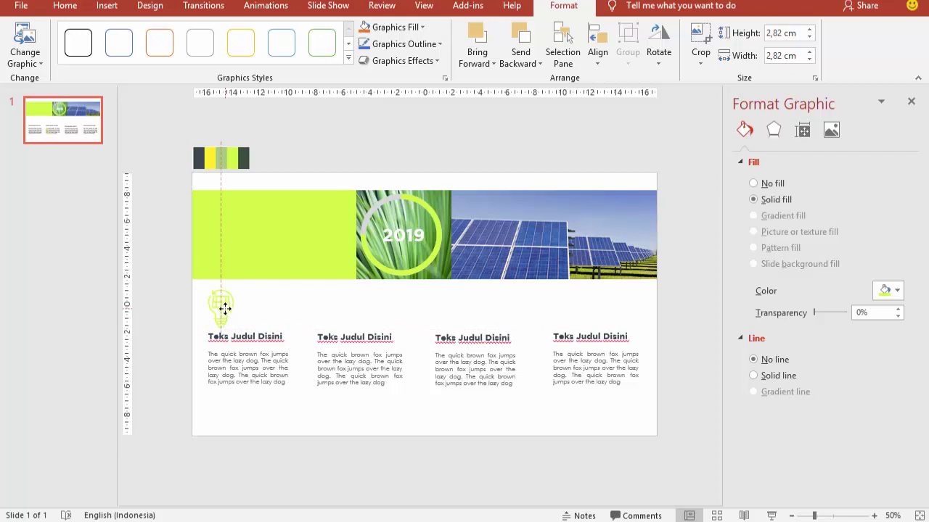
{"action": "left_click_drag", "start_coordinate": [225, 309], "coordinate": [225, 308]}
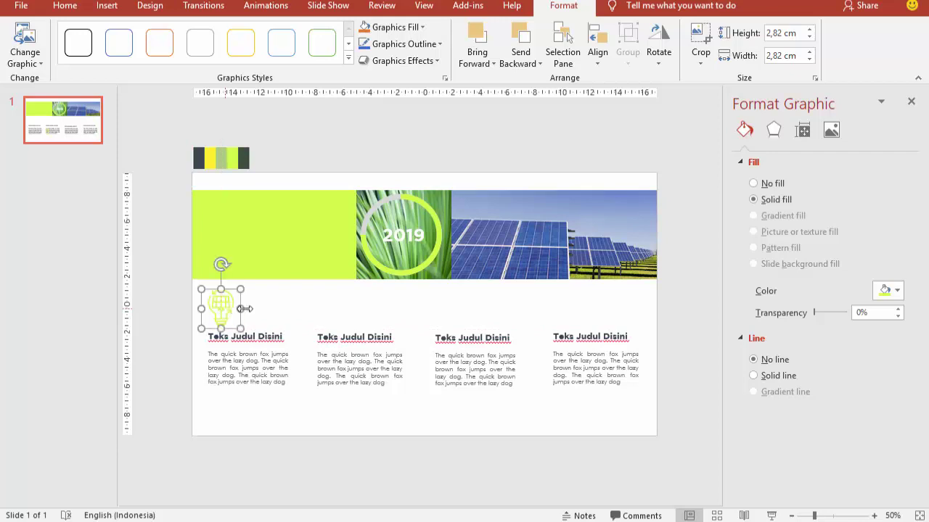
Insert the 'ecology-and-environment' plug icon, fill it lime green, and shrink it above column two
{"action": "left_click", "coordinate": [107, 5]}
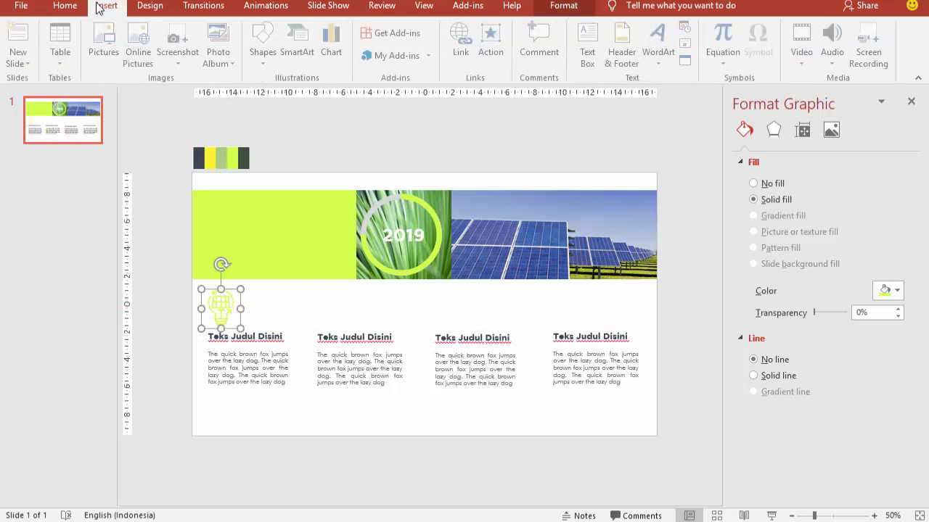
{"action": "left_click", "coordinate": [107, 48]}
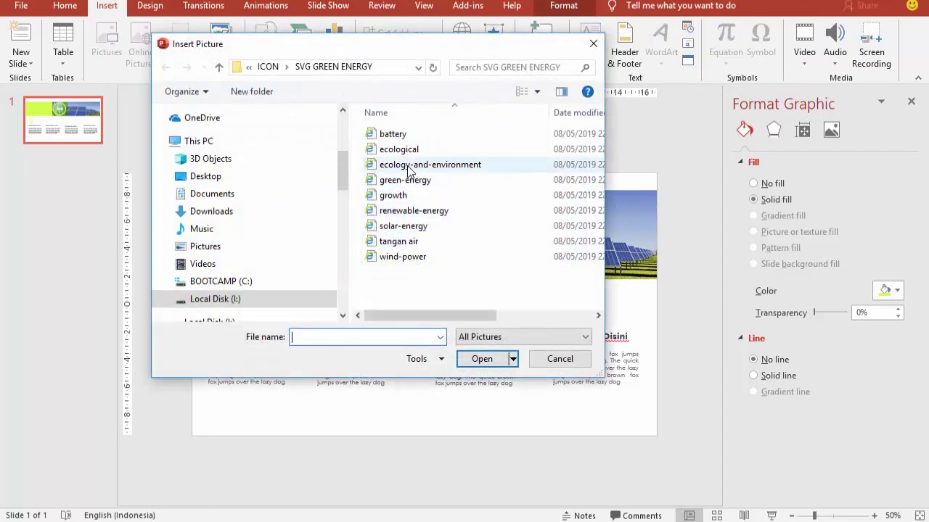
{"action": "double_click", "coordinate": [409, 165]}
{"action": "left_click", "coordinate": [885, 291]}
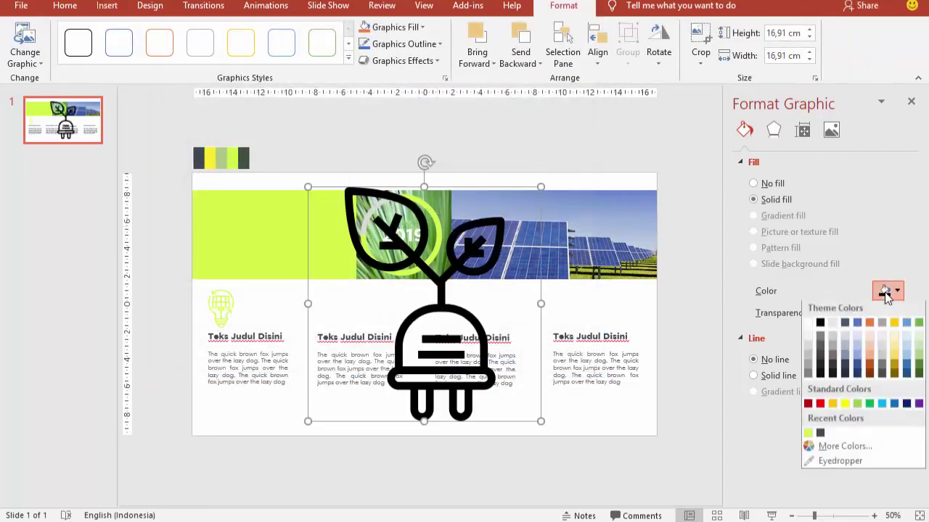
{"action": "left_click", "coordinate": [809, 431]}
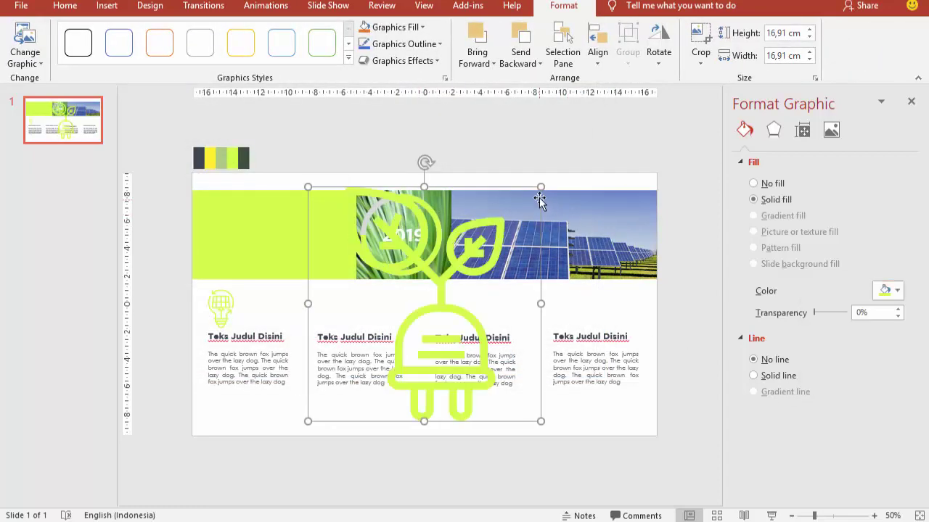
{"action": "mouse_move", "coordinate": [540, 187]}
{"action": "left_mouse_down"}
{"action": "mouse_move", "coordinate": [347, 382]}
{"action": "mouse_move", "coordinate": [331, 315]}
{"action": "left_mouse_up"}
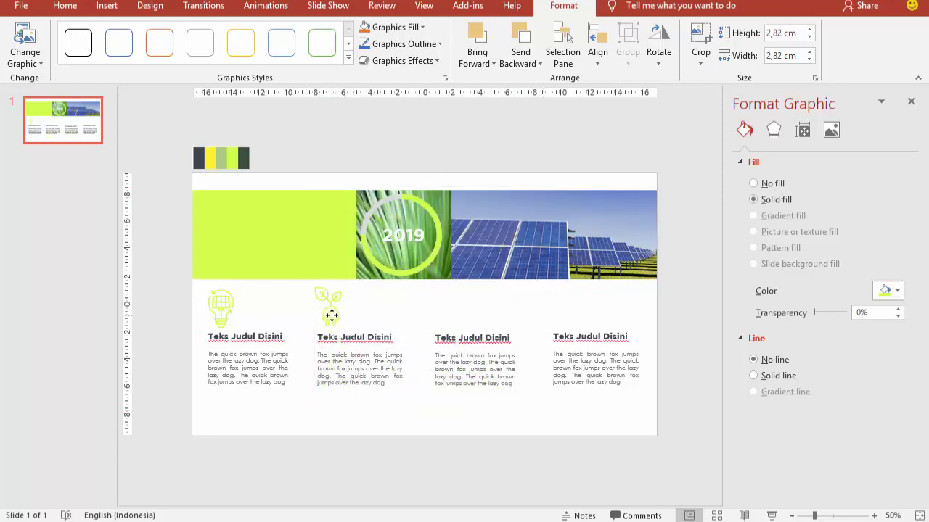
Insert the green-energy bulb icon, fill it yellow-green, and shrink it above column three
{"action": "left_click", "coordinate": [107, 6]}
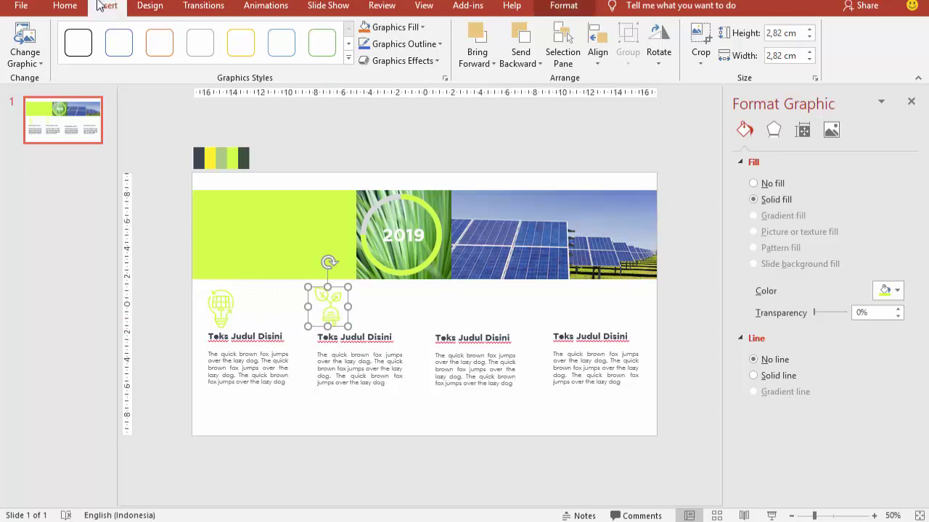
{"action": "left_click", "coordinate": [107, 40]}
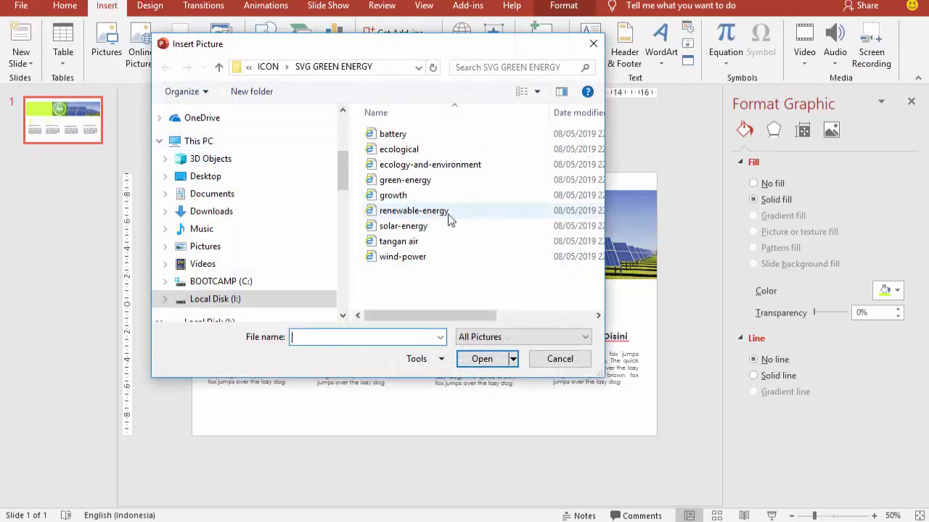
{"action": "double_click", "coordinate": [405, 181]}
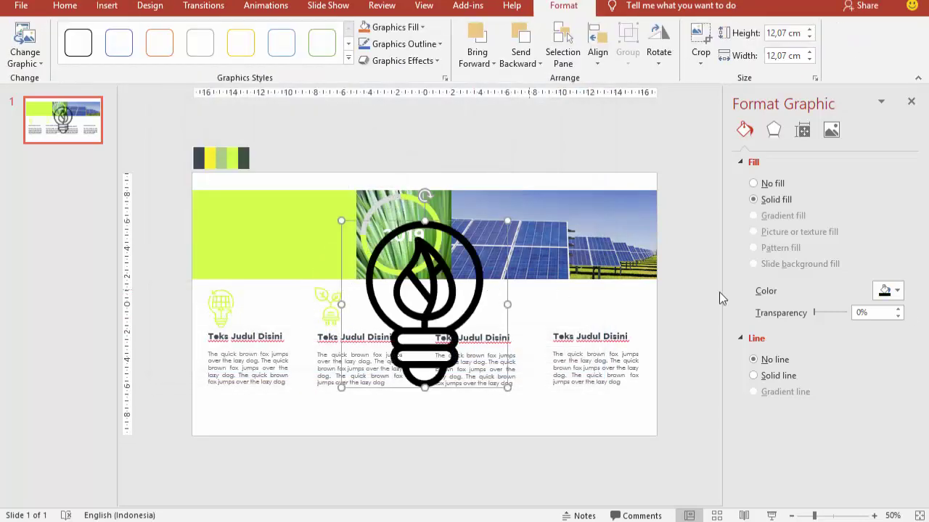
{"action": "left_click", "coordinate": [885, 292]}
{"action": "left_click", "coordinate": [807, 435]}
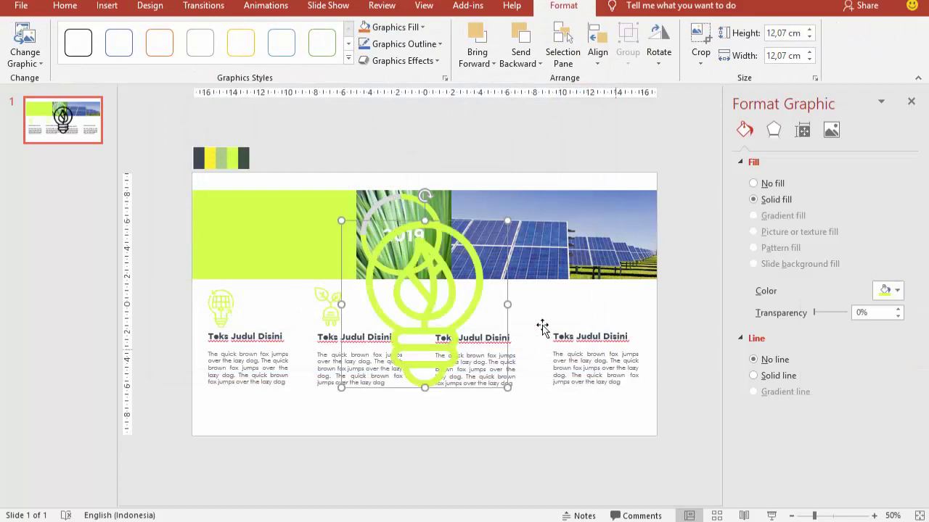
{"action": "mouse_move", "coordinate": [508, 224]}
{"action": "left_mouse_down"}
{"action": "mouse_move", "coordinate": [369, 373]}
{"action": "mouse_move", "coordinate": [450, 312]}
{"action": "left_mouse_up"}
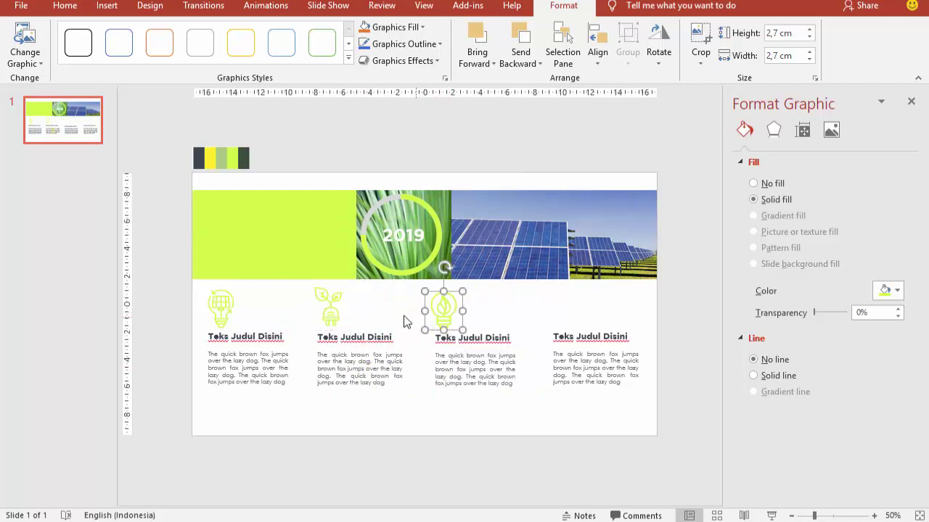
{"action": "left_click", "coordinate": [419, 415]}
Insert the plant-in-hand growth icon, fill it light green, and place it above column four
{"action": "left_click", "coordinate": [107, 6]}
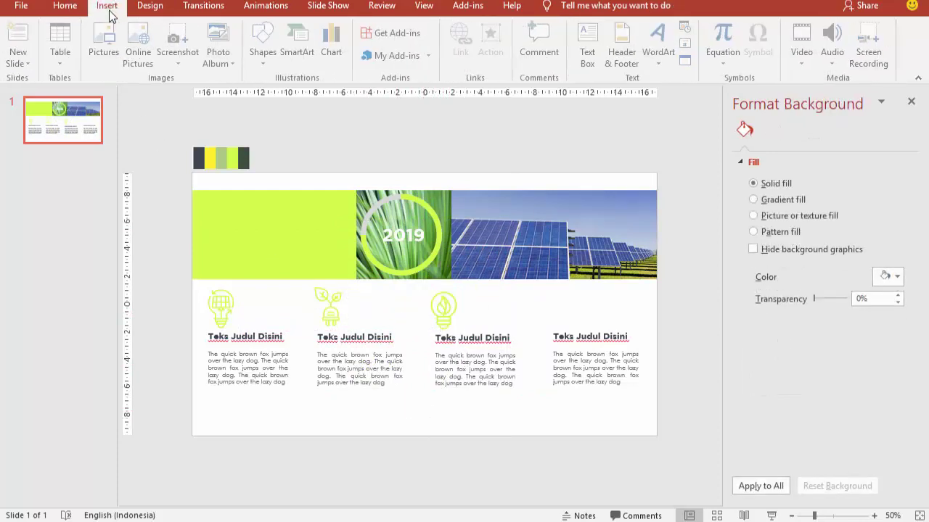
{"action": "left_click", "coordinate": [116, 42]}
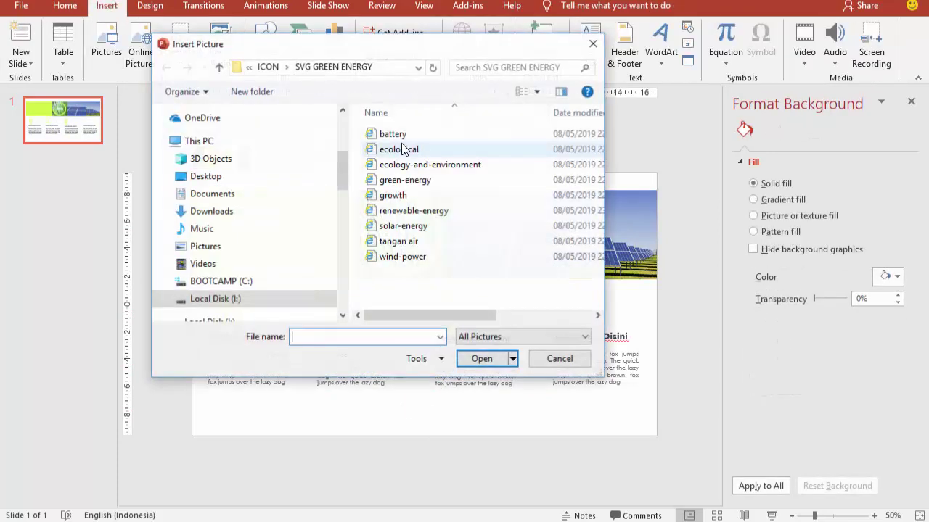
{"action": "left_click", "coordinate": [386, 194]}
{"action": "left_click", "coordinate": [481, 359]}
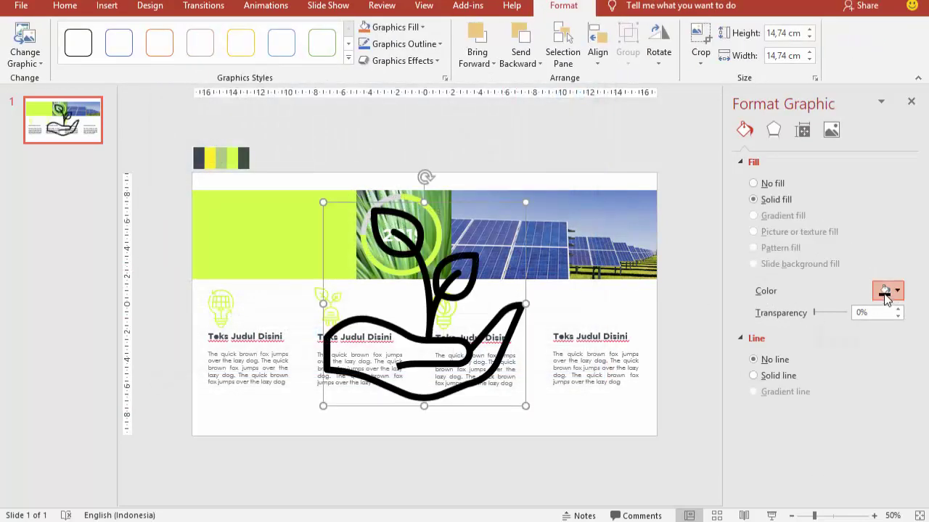
{"action": "left_click", "coordinate": [887, 290]}
{"action": "left_click", "coordinate": [808, 435]}
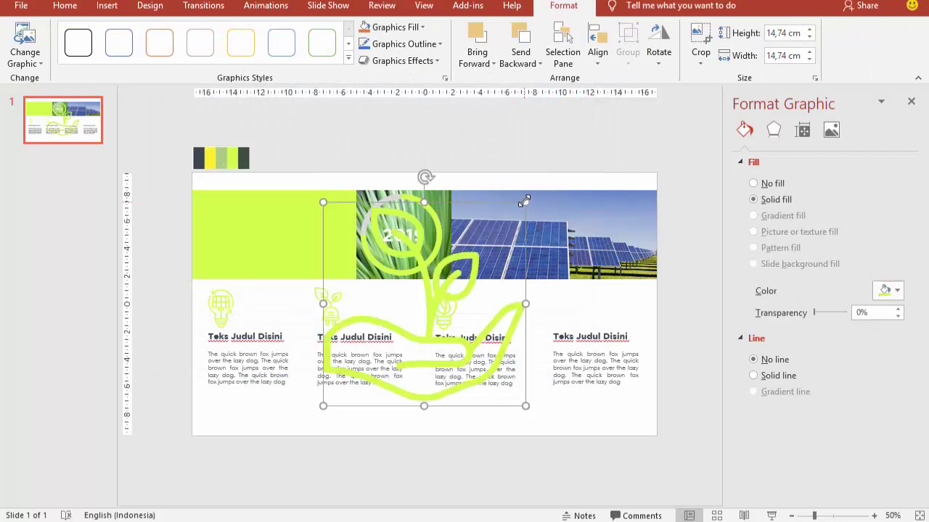
{"action": "mouse_move", "coordinate": [411, 299]}
{"action": "left_mouse_down"}
{"action": "mouse_move", "coordinate": [361, 368]}
{"action": "mouse_move", "coordinate": [571, 311]}
{"action": "left_mouse_up"}
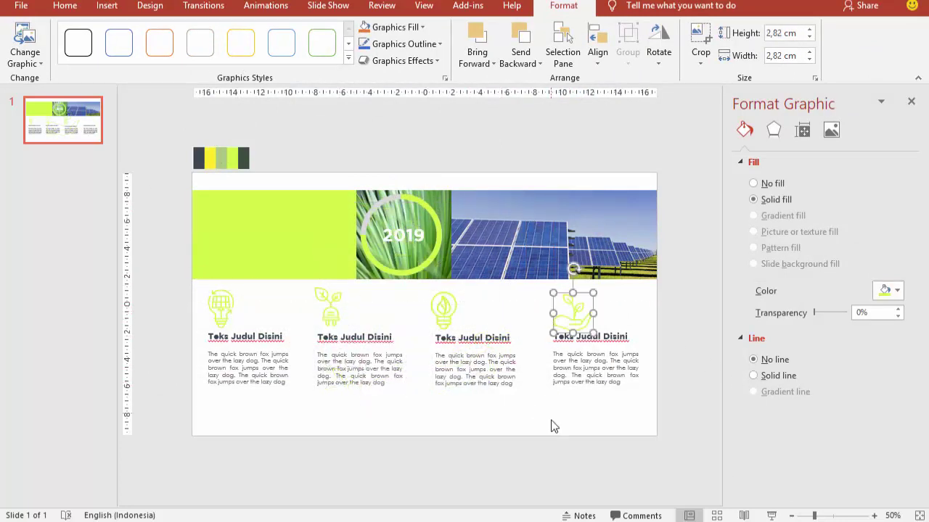
{"action": "left_click", "coordinate": [548, 430]}
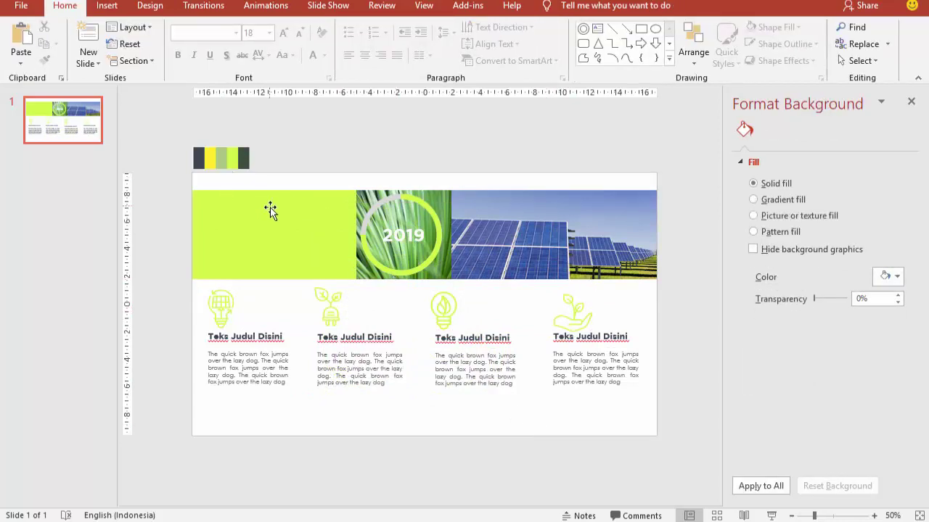
Copy the second column's title and body into the green block, right-aligned and white
{"action": "left_click", "coordinate": [362, 345]}
{"action": "left_click", "coordinate": [397, 358], "text": "shift"}
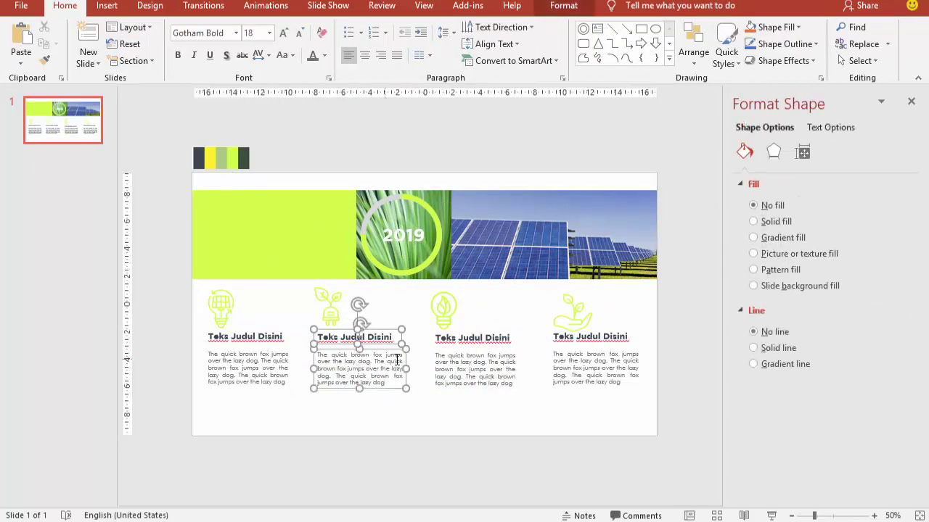
{"action": "mouse_move", "coordinate": [398, 351]}
{"action": "left_mouse_down"}
{"action": "mouse_move", "coordinate": [298, 195]}
{"action": "mouse_move", "coordinate": [297, 203]}
{"action": "left_mouse_up"}
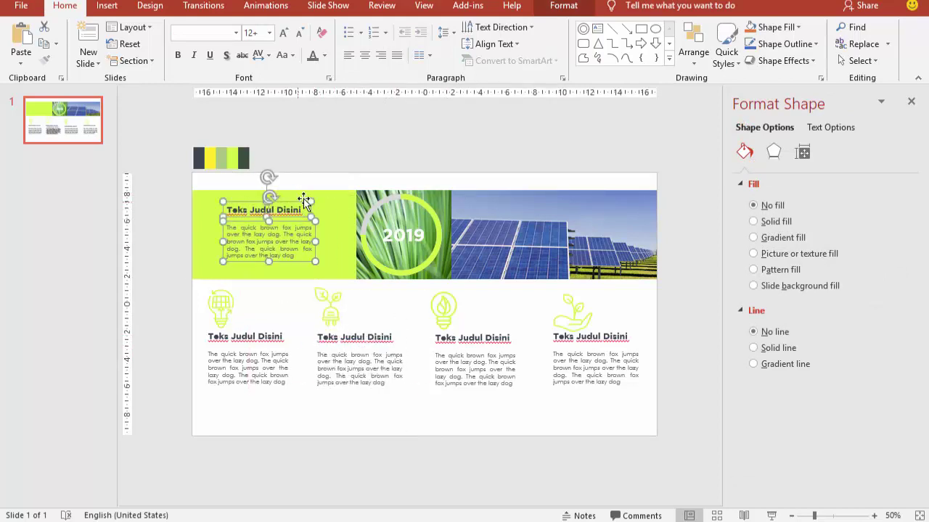
{"action": "left_click", "coordinate": [380, 56]}
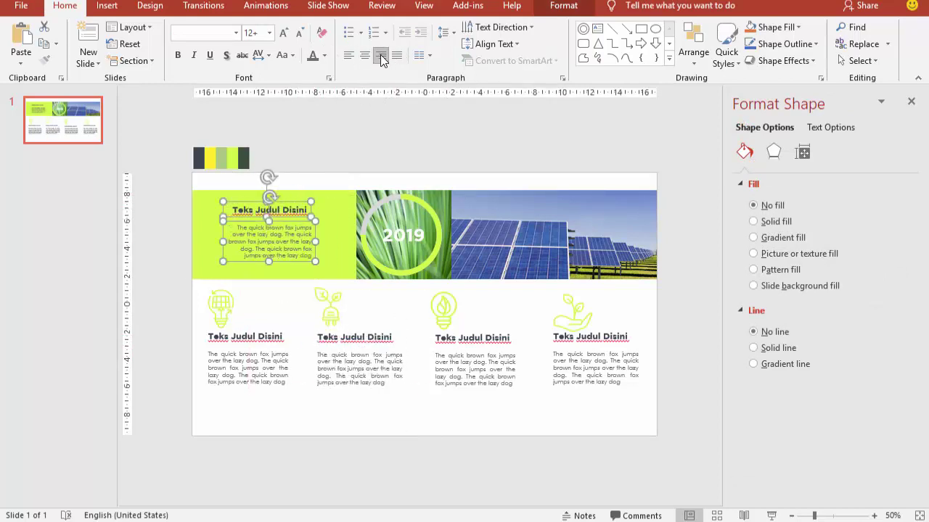
{"action": "left_click", "coordinate": [324, 56]}
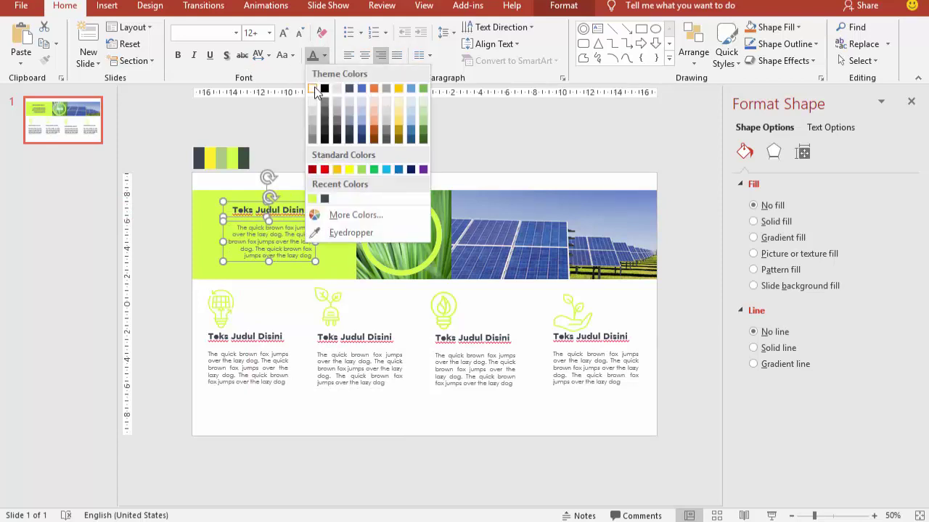
{"action": "left_click", "coordinate": [318, 87]}
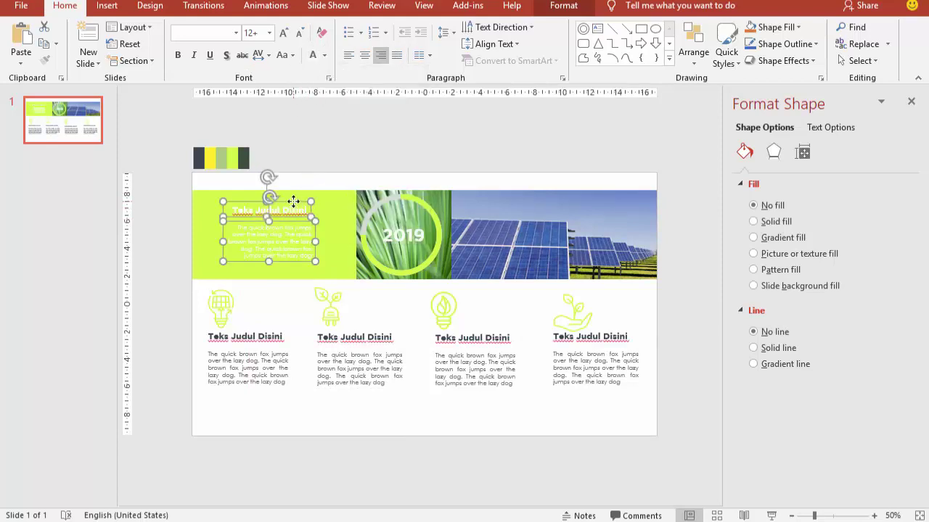
Set the copied title to 24 pt, widen it to one line and reposition it
{"action": "left_click", "coordinate": [315, 166]}
{"action": "left_click", "coordinate": [288, 206]}
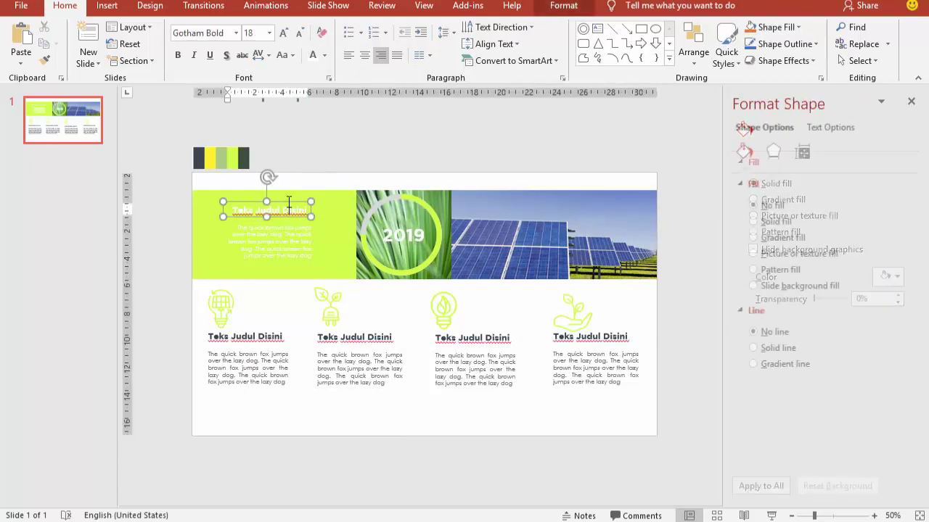
{"action": "left_click", "coordinate": [270, 32]}
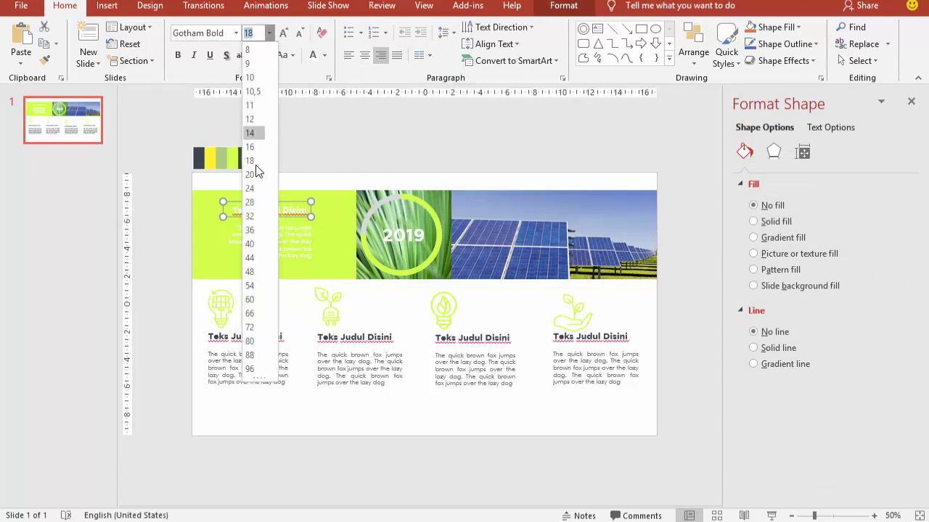
{"action": "left_click", "coordinate": [250, 189]}
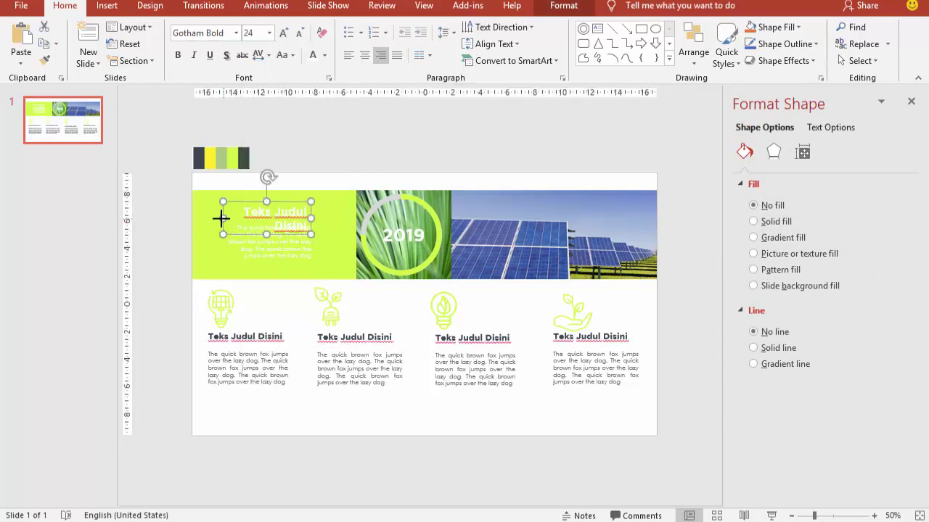
{"action": "left_click_drag", "start_coordinate": [220, 218], "coordinate": [192, 218]}
{"action": "mouse_move", "coordinate": [265, 207]}
{"action": "left_mouse_down"}
{"action": "mouse_move", "coordinate": [290, 203]}
{"action": "mouse_move", "coordinate": [317, 221]}
{"action": "left_mouse_up"}
Set the copied body text to 14 pt and widen its box leftward
{"action": "left_click", "coordinate": [290, 240]}
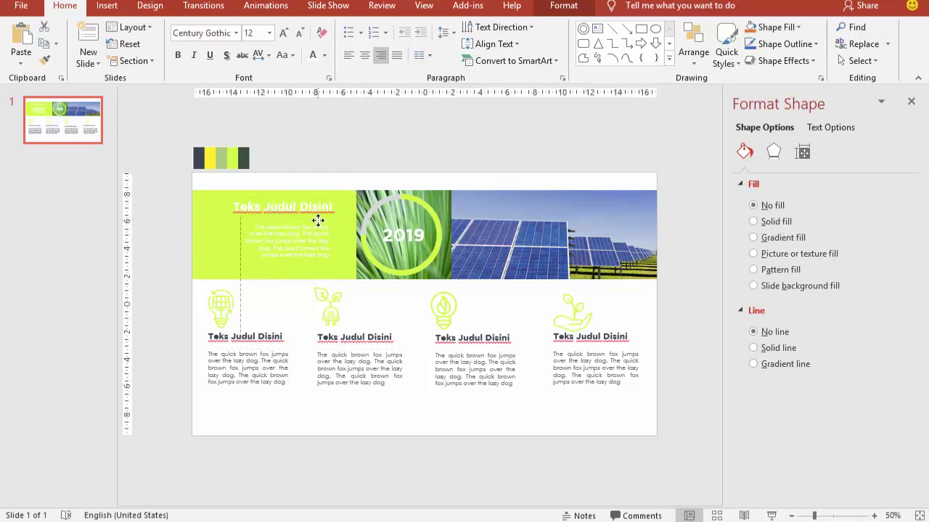
{"action": "left_click", "coordinate": [269, 32]}
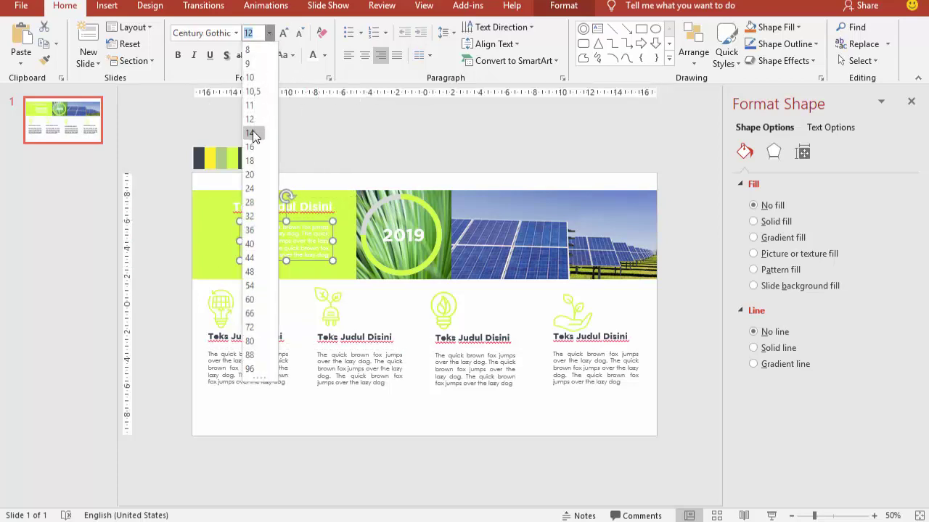
{"action": "left_click", "coordinate": [250, 133]}
{"action": "left_click_drag", "start_coordinate": [240, 247], "coordinate": [201, 244]}
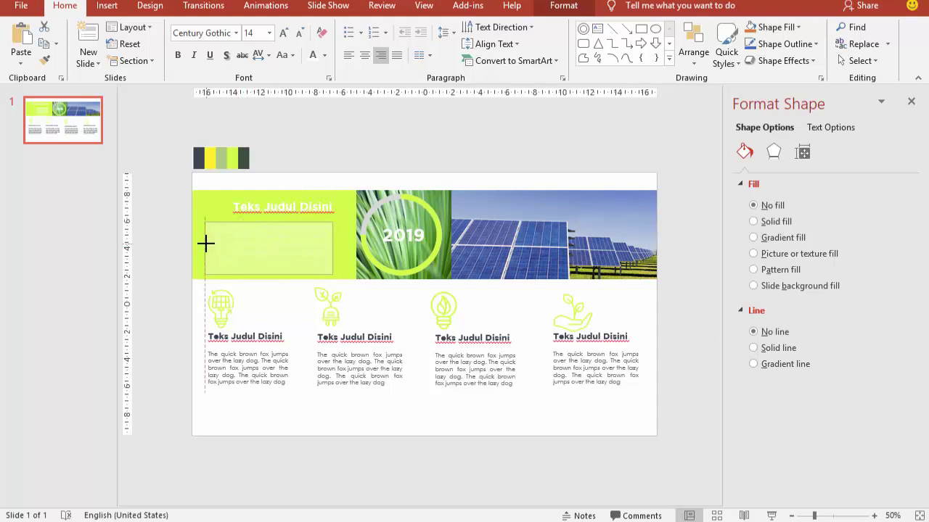
{"action": "left_click", "coordinate": [535, 343]}
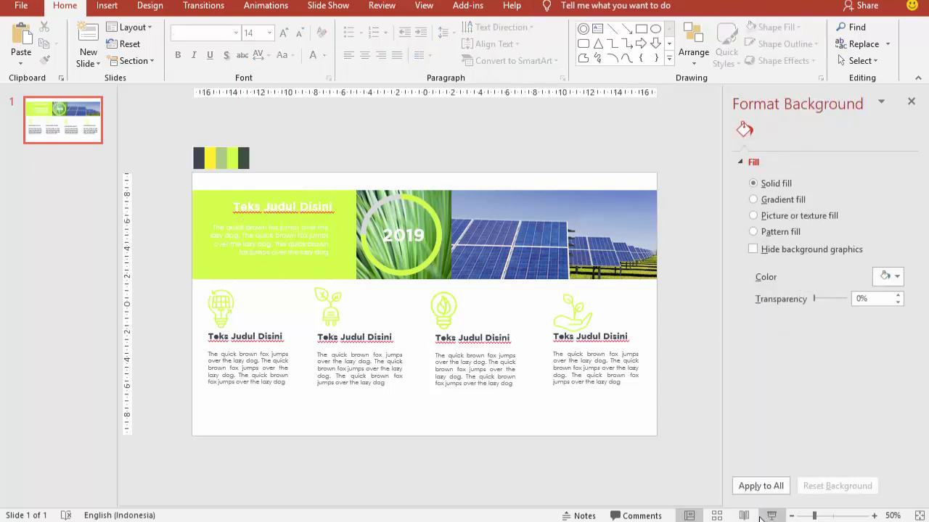
{"action": "key", "text": "F5"}
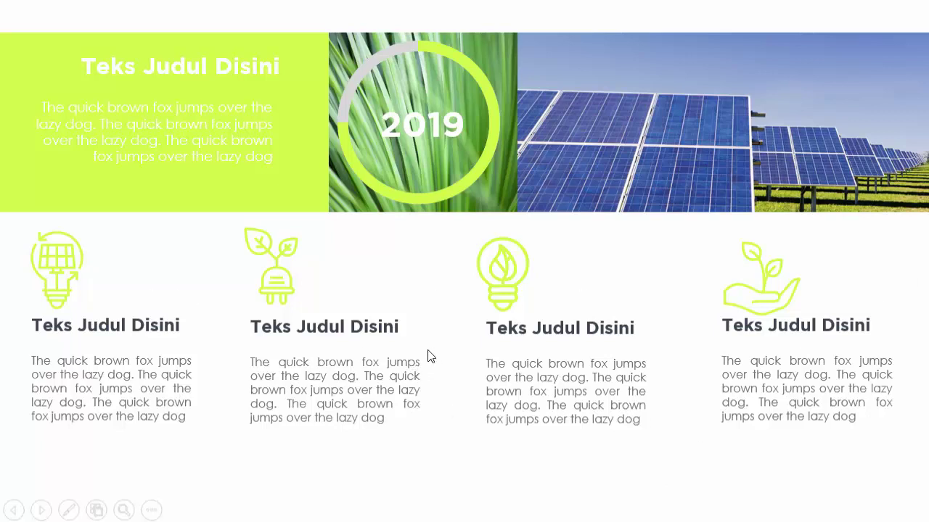
{"action": "key", "text": "Escape"}
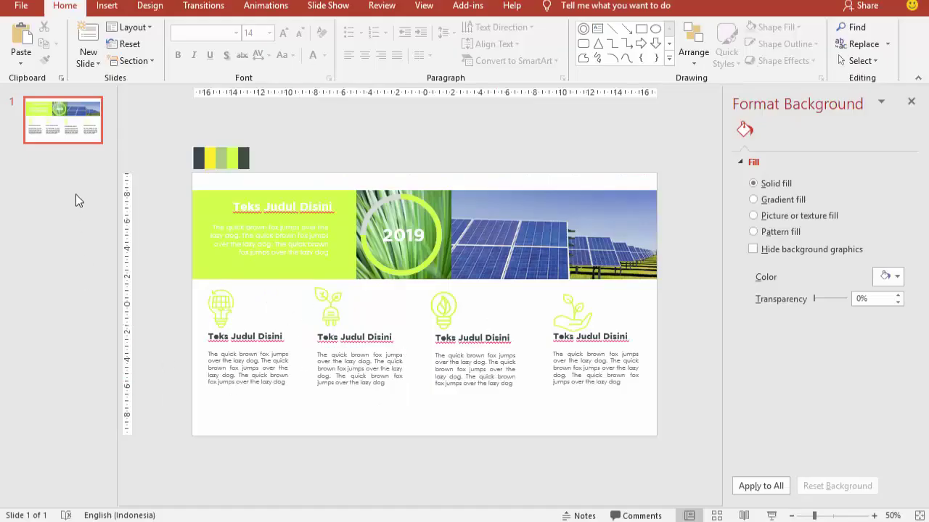
Add a new slide after slide 1 and delete its title and body placeholders
{"action": "left_click", "coordinate": [76, 163]}
{"action": "right_click", "coordinate": [77, 161]}
{"action": "left_click", "coordinate": [95, 208]}
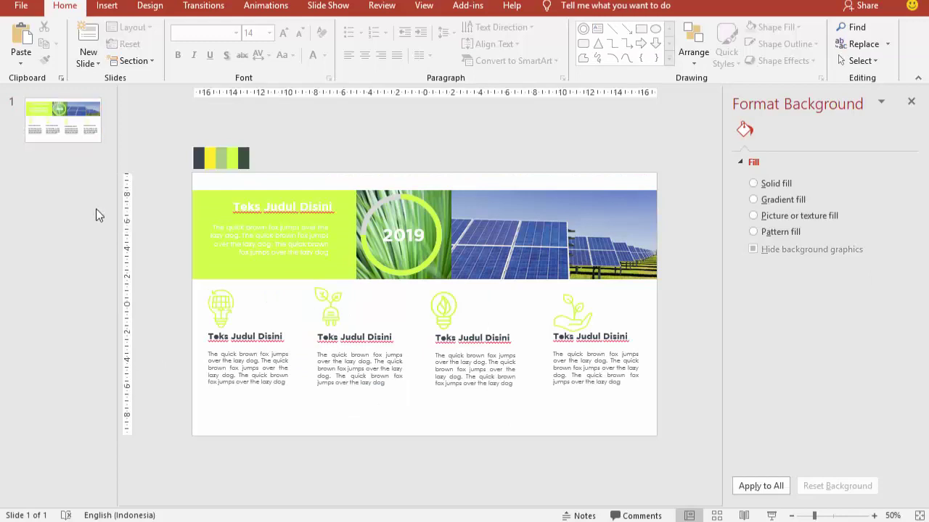
{"action": "left_click", "coordinate": [350, 187]}
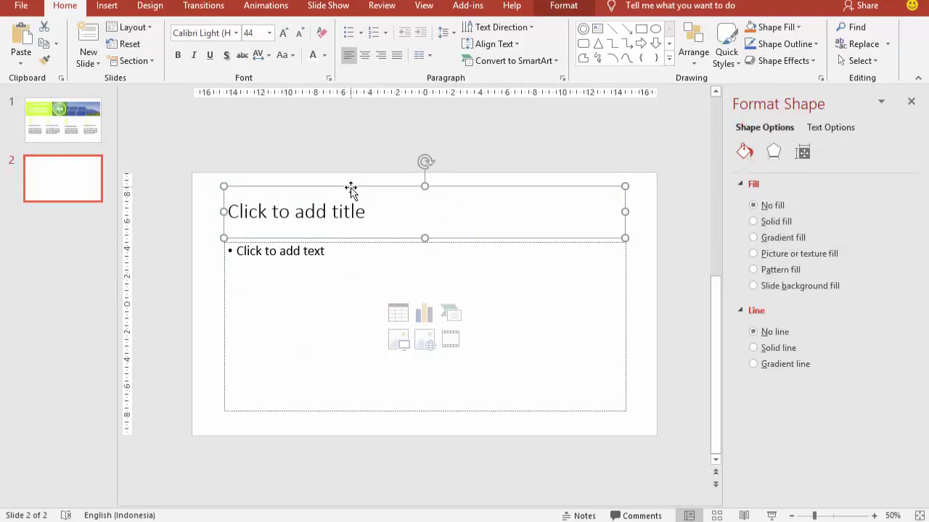
{"action": "key", "text": "Delete"}
{"action": "left_click", "coordinate": [361, 242]}
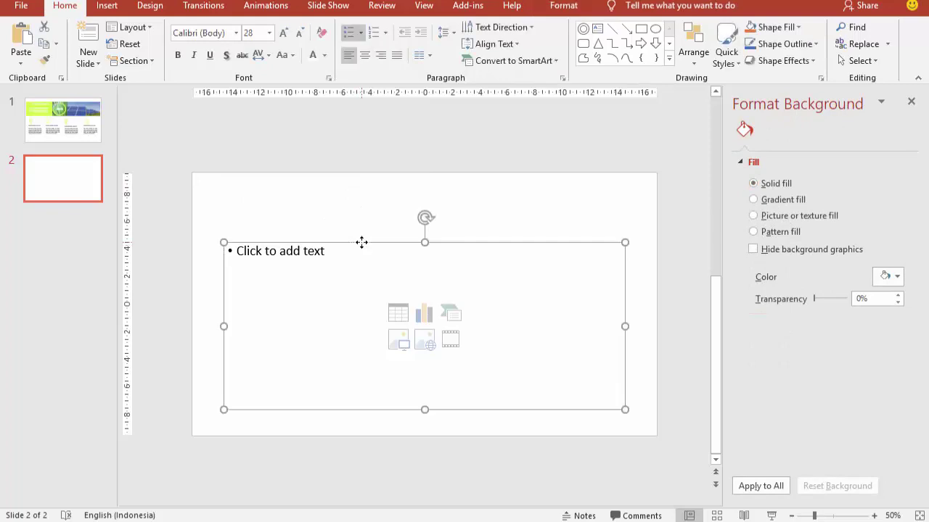
{"action": "key", "text": "Delete"}
Duplicate the blank slide twice
{"action": "left_click", "coordinate": [77, 182]}
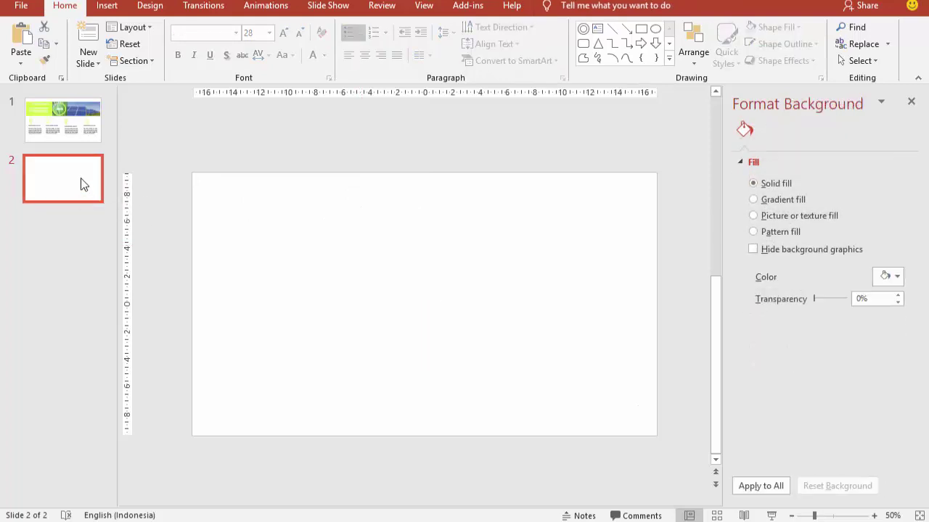
{"action": "right_click", "coordinate": [81, 178]}
{"action": "key", "text": "Escape"}
{"action": "key", "text": "Return"}
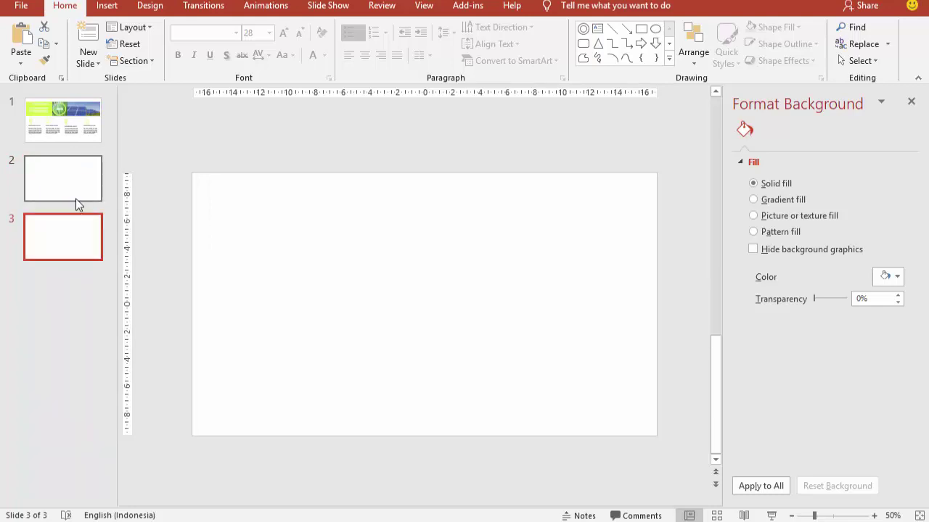
{"action": "key", "text": "Return"}
Copy blank slide 4 and paste it at the end, then open slide 2
{"action": "right_click", "coordinate": [75, 280]}
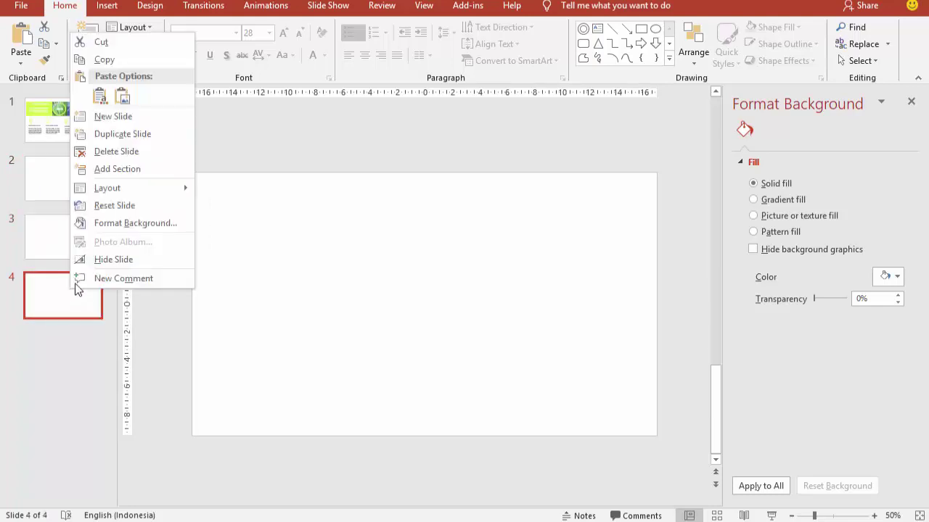
{"action": "left_click", "coordinate": [104, 60]}
{"action": "right_click", "coordinate": [52, 352]}
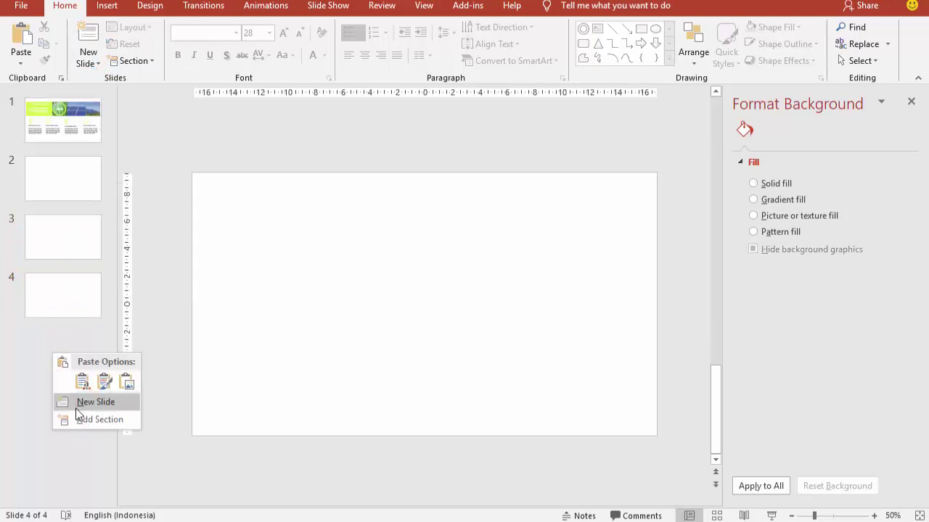
{"action": "left_click", "coordinate": [23, 341]}
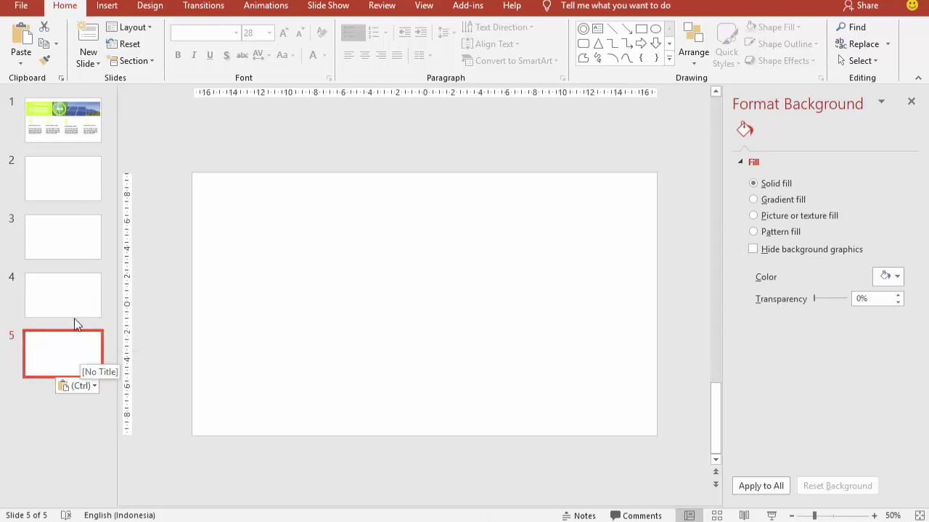
{"action": "left_click", "coordinate": [73, 170]}
{"action": "left_click", "coordinate": [58, 305]}
{"action": "left_click", "coordinate": [61, 354]}
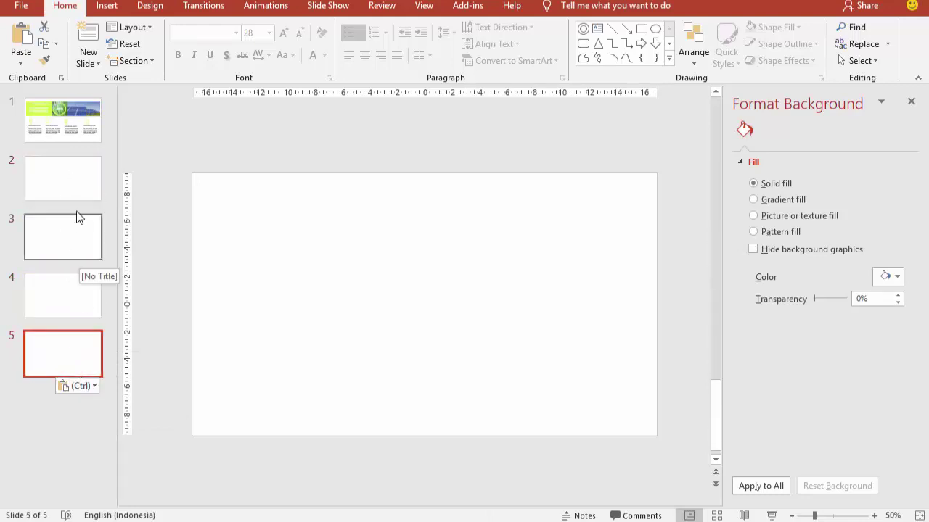
{"action": "left_click", "coordinate": [63, 178]}
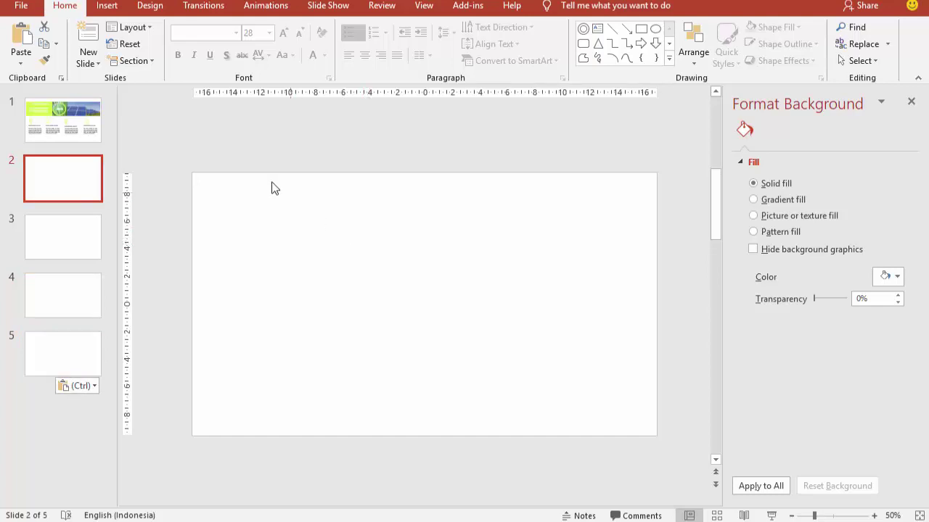
{"action": "left_click", "coordinate": [106, 6]}
Draw a donut shape on slide 2 and thin its ring with a larger hole
{"action": "left_click", "coordinate": [275, 50]}
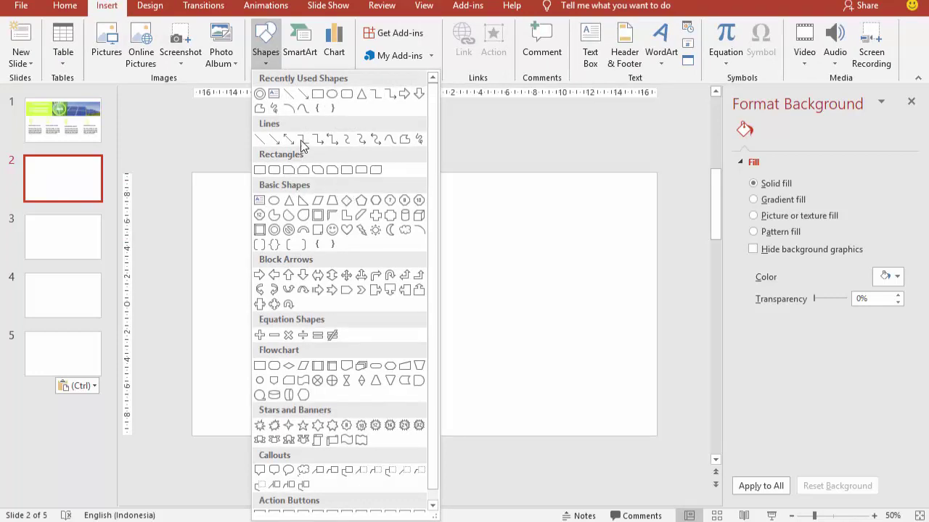
{"action": "left_click", "coordinate": [260, 94]}
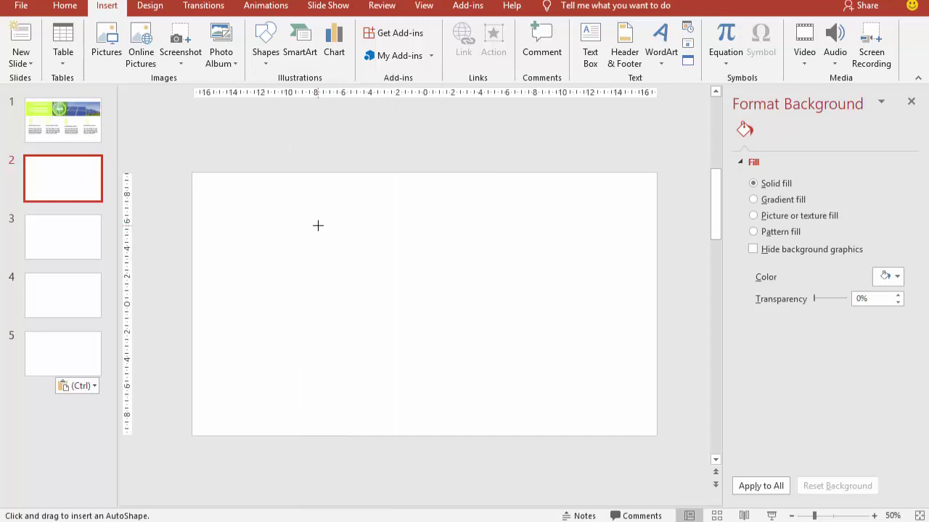
{"action": "left_click_drag", "start_coordinate": [328, 230], "coordinate": [460, 362]}
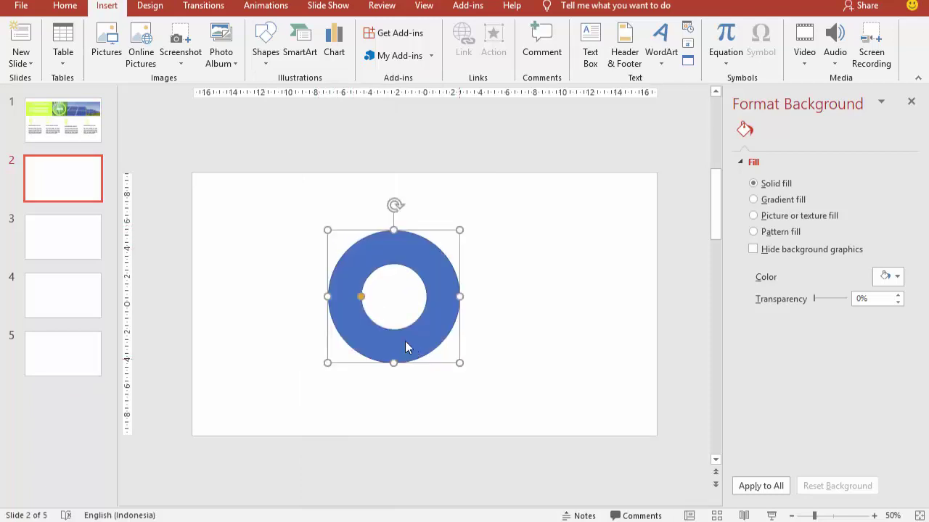
{"action": "mouse_move", "coordinate": [361, 302]}
{"action": "left_mouse_down"}
{"action": "mouse_move", "coordinate": [345, 304]}
{"action": "mouse_move", "coordinate": [346, 243]}
{"action": "left_mouse_up"}
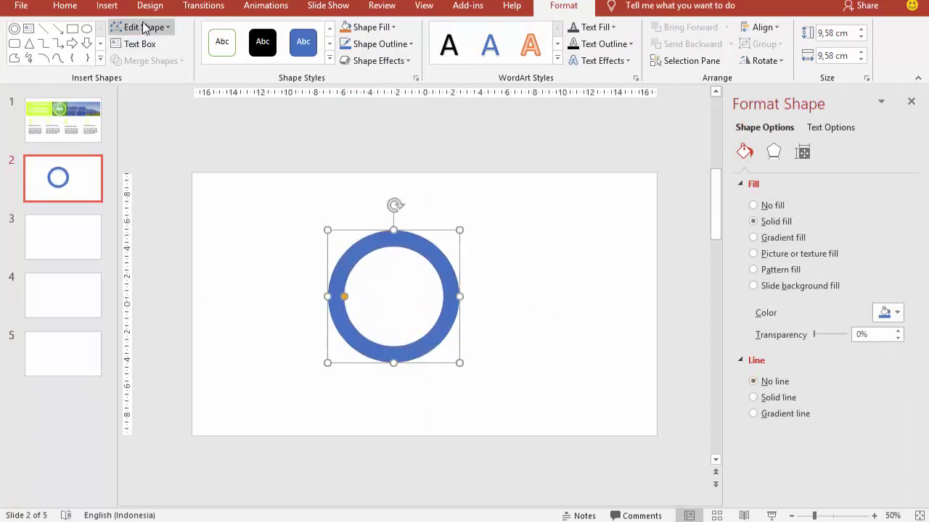
Draw a rectangle covering the top half of the ring
{"action": "left_click", "coordinate": [107, 6]}
{"action": "left_click", "coordinate": [265, 43]}
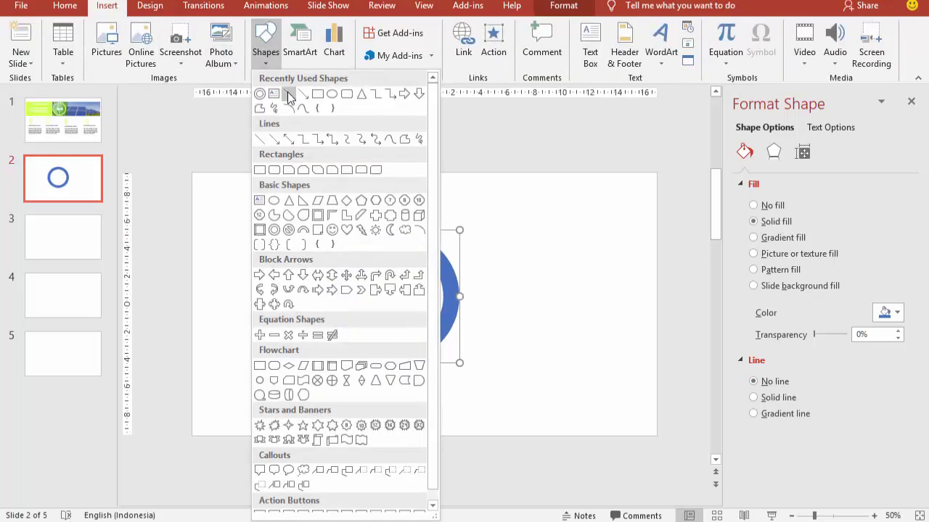
{"action": "left_click", "coordinate": [317, 99]}
{"action": "left_click_drag", "start_coordinate": [276, 197], "coordinate": [498, 297]}
Subtract the rectangle from the ring with Merge Shapes, leaving a U-shaped arc
{"action": "left_click", "coordinate": [454, 328]}
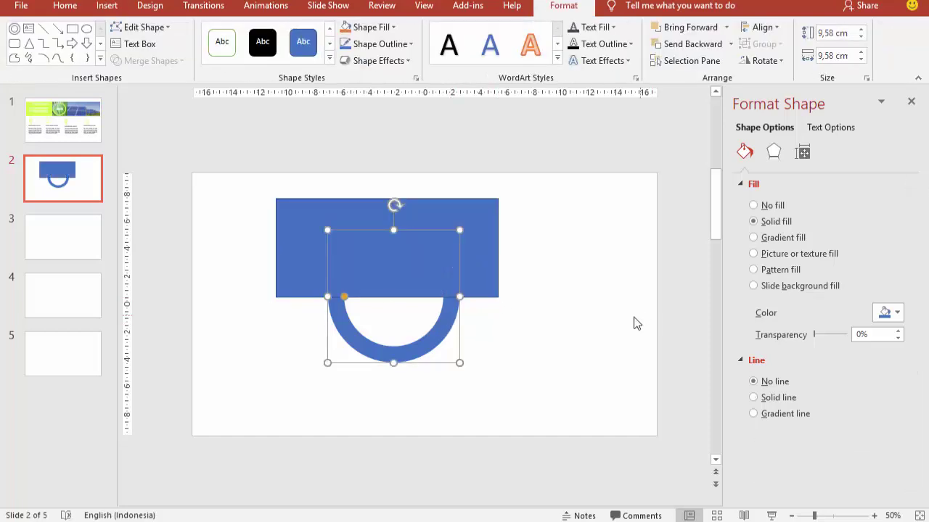
{"action": "left_click", "coordinate": [476, 213], "text": "shift"}
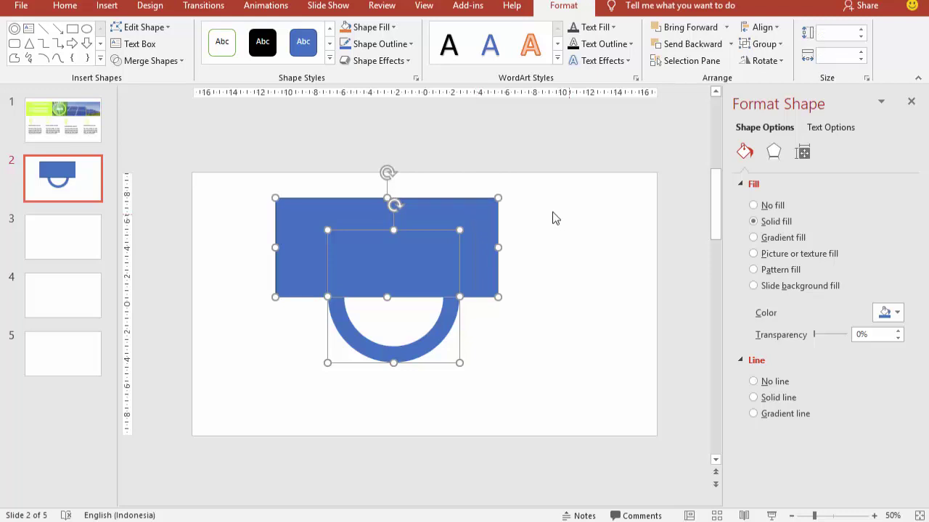
{"action": "left_click", "coordinate": [166, 63]}
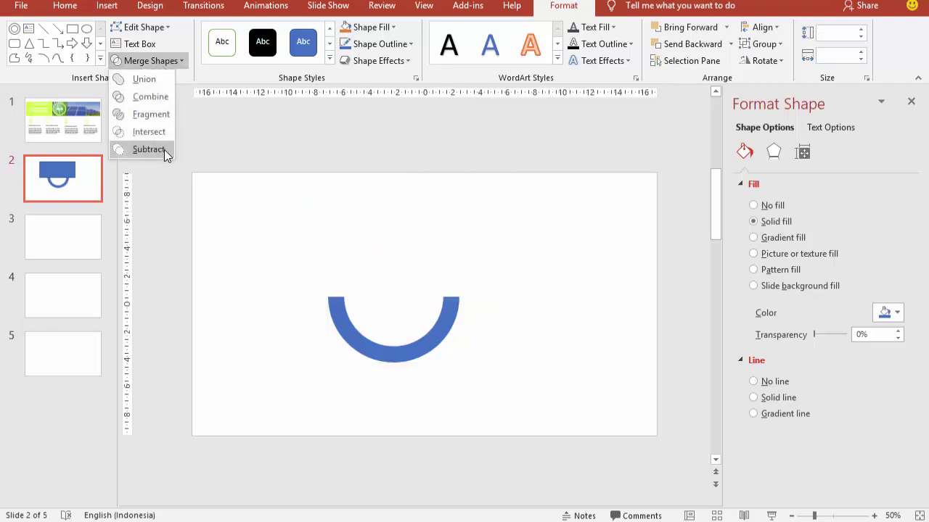
{"action": "left_click", "coordinate": [164, 149]}
{"action": "left_click", "coordinate": [427, 233]}
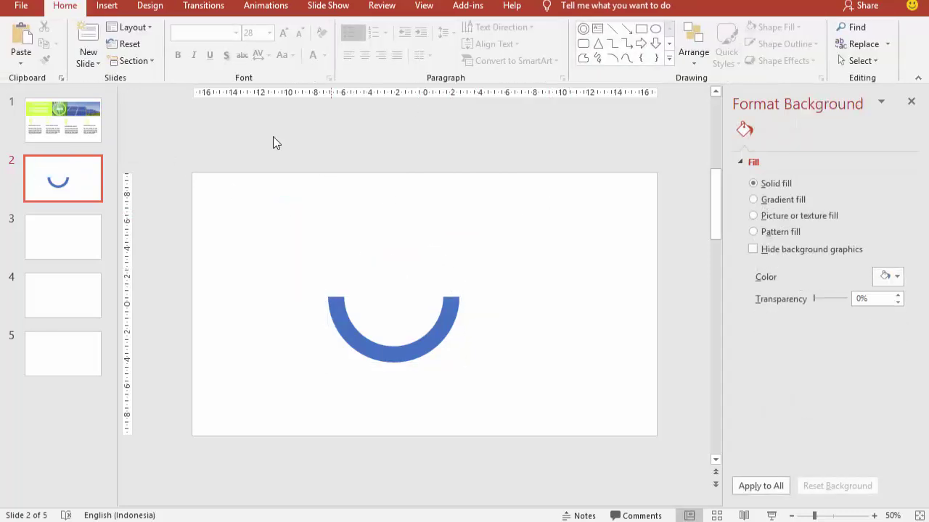
{"action": "left_click", "coordinate": [107, 5]}
{"action": "left_click", "coordinate": [265, 44]}
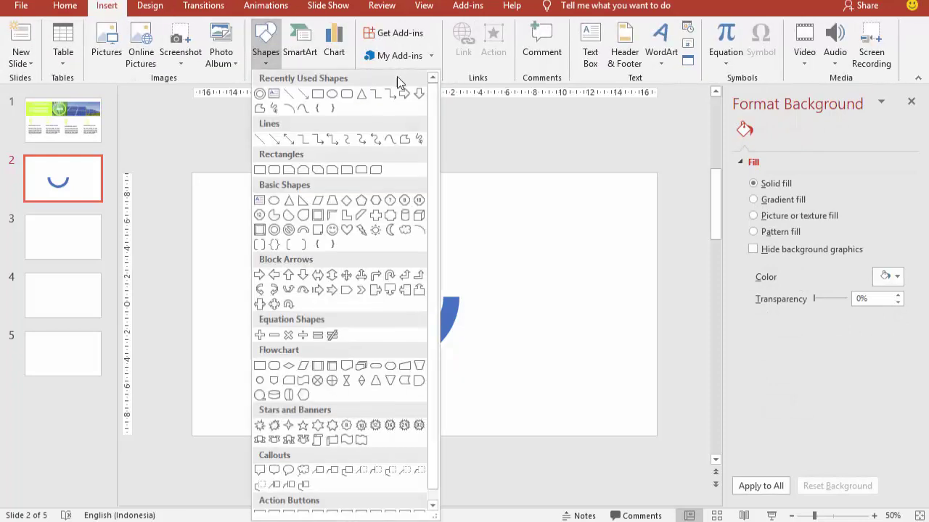
Draw a tall rounded-rectangle bar with no outline on the arc's left end
{"action": "left_click", "coordinate": [338, 109]}
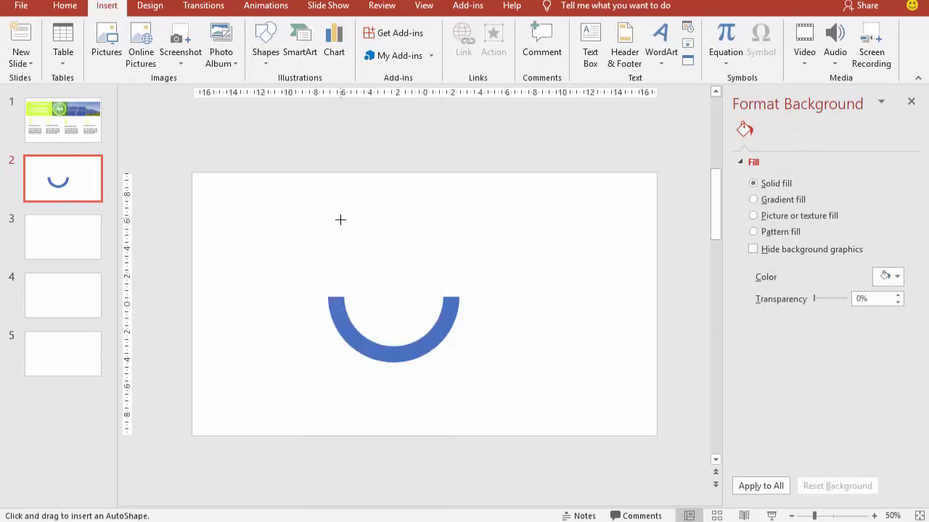
{"action": "left_click_drag", "start_coordinate": [328, 209], "coordinate": [344, 304]}
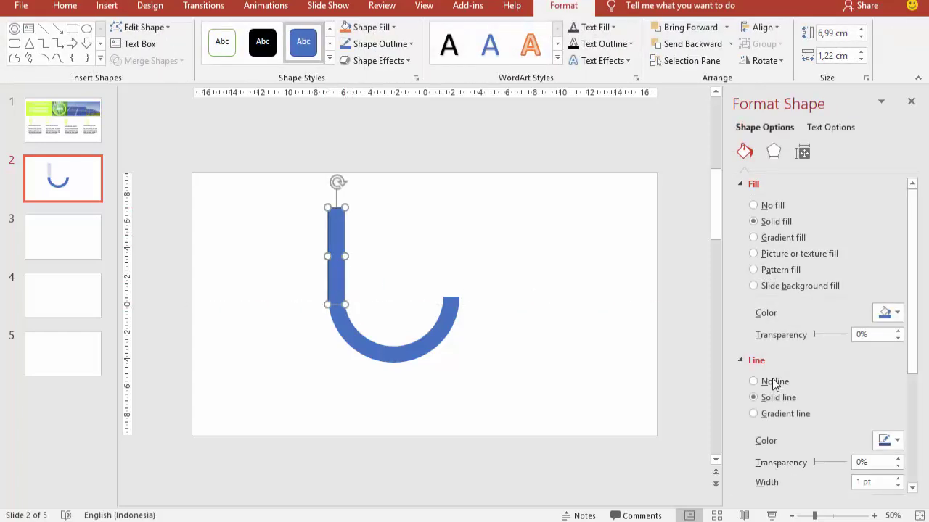
{"action": "left_click", "coordinate": [770, 381]}
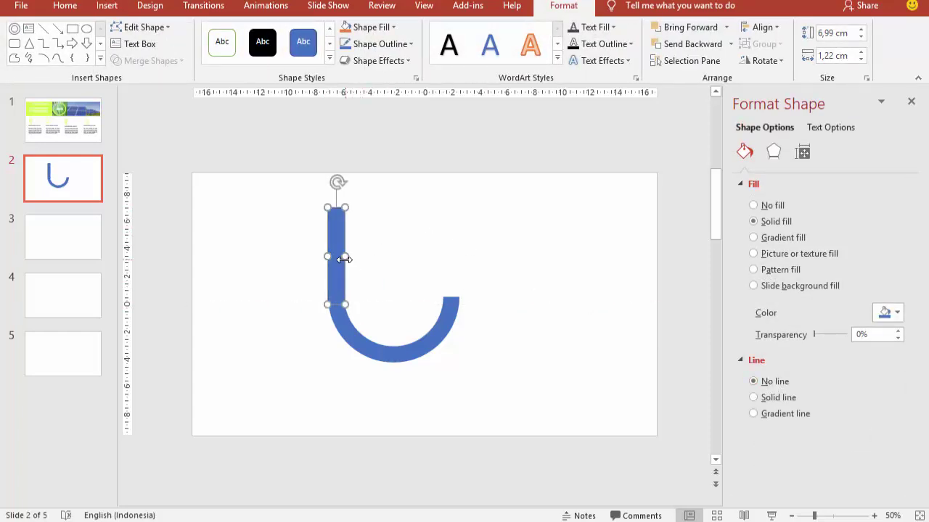
{"action": "scroll", "coordinate": [331, 217], "scroll_direction": "up", "scroll_amount": 3, "text": "ctrl"}
{"action": "scroll", "coordinate": [360, 207], "scroll_direction": "up", "scroll_amount": 3, "text": "ctrl"}
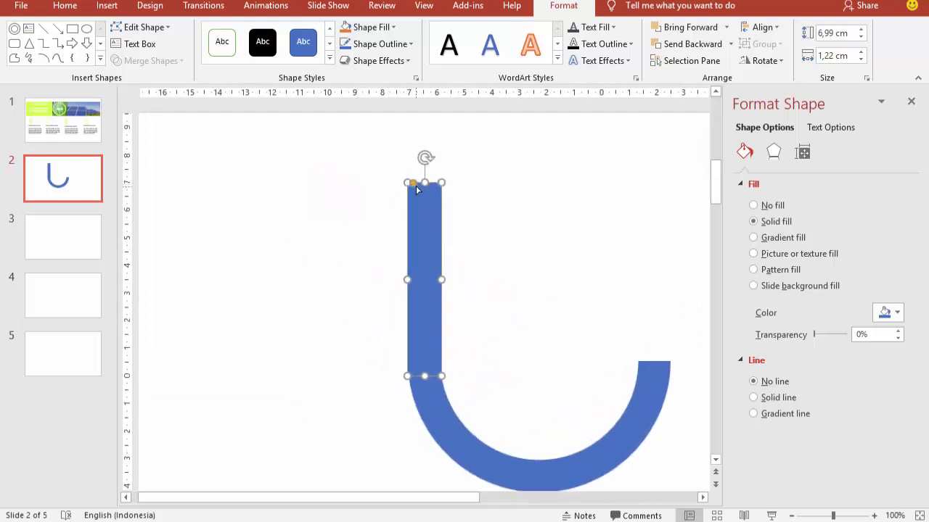
Fully round the bar's top, narrow it to the arc's thickness, and copy it above the arc's middle
{"action": "left_click_drag", "start_coordinate": [413, 184], "coordinate": [428, 182]}
{"action": "left_click_drag", "start_coordinate": [425, 259], "coordinate": [423, 268]}
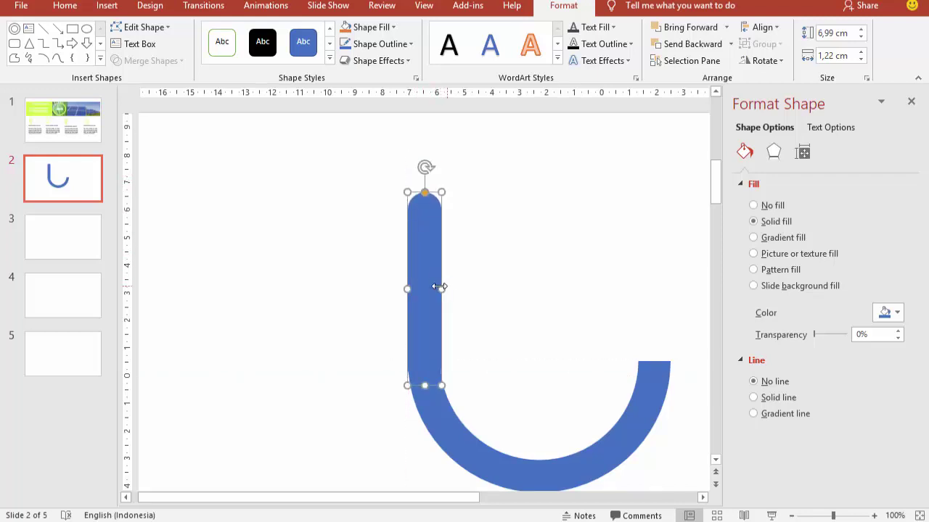
{"action": "scroll", "coordinate": [439, 287], "scroll_direction": "up", "scroll_amount": 5}
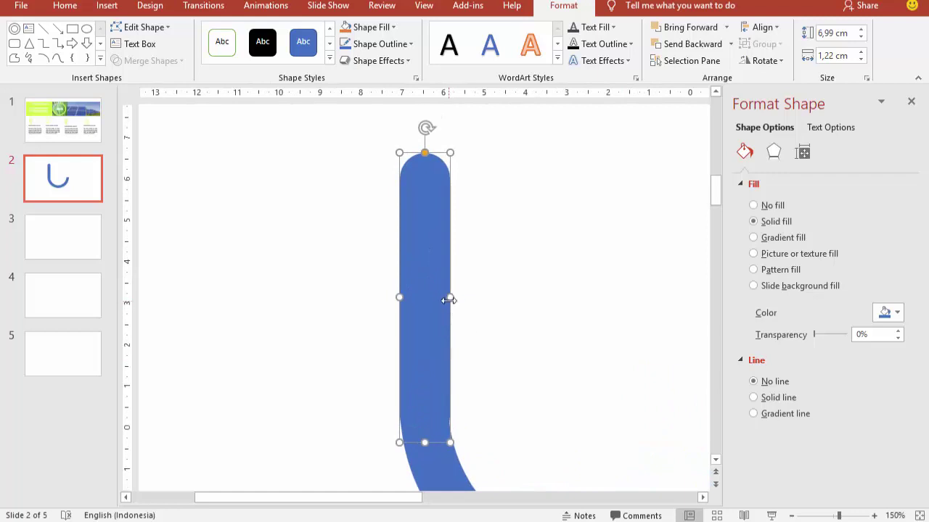
{"action": "left_click_drag", "start_coordinate": [450, 298], "coordinate": [449, 298]}
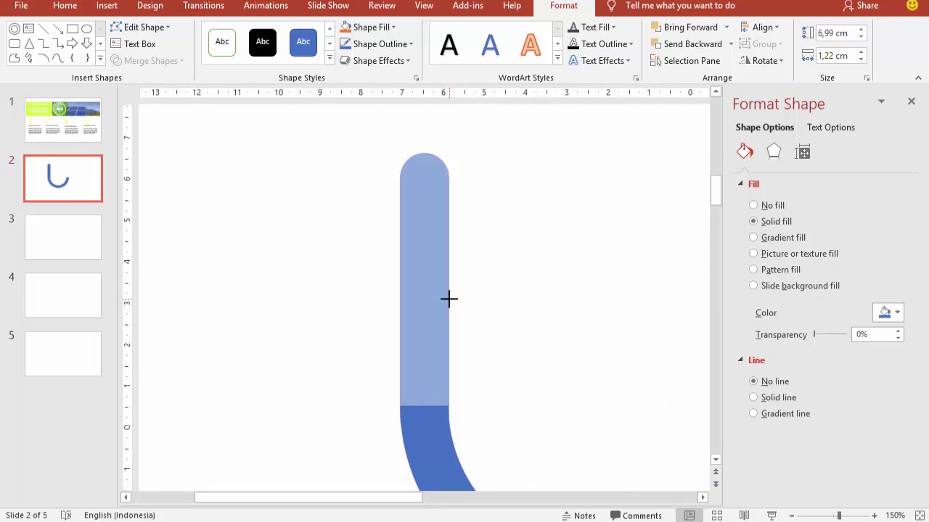
{"action": "left_click_drag", "start_coordinate": [448, 298], "coordinate": [448, 297]}
{"action": "scroll", "coordinate": [510, 312], "scroll_direction": "down", "scroll_amount": 5}
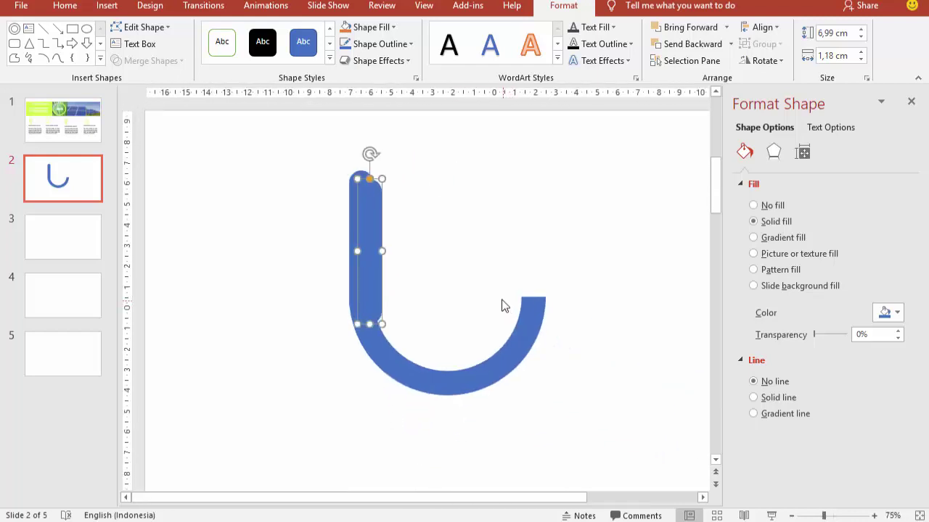
{"action": "left_click_drag", "start_coordinate": [365, 225], "coordinate": [470, 203]}
Combine the left bar with the arc using Merge Shapes
{"action": "left_click", "coordinate": [366, 244]}
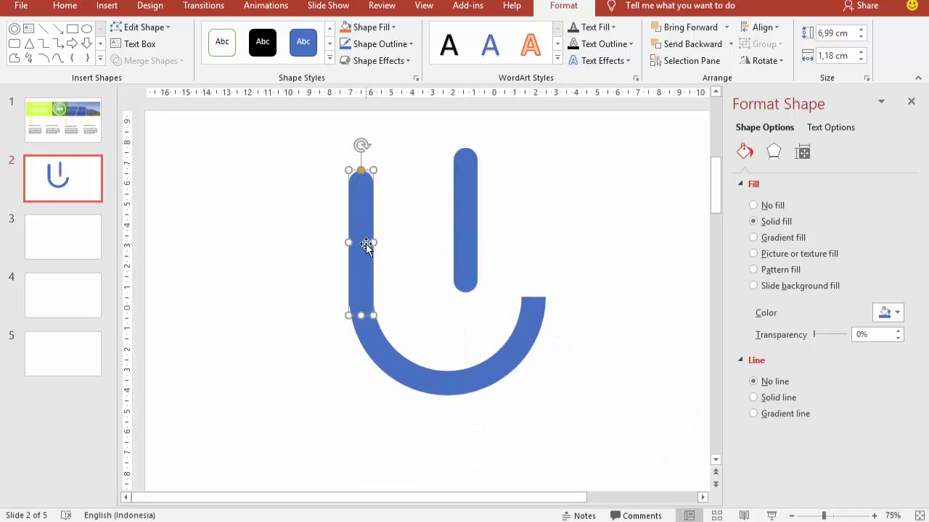
{"action": "left_click", "coordinate": [381, 347], "text": "shift"}
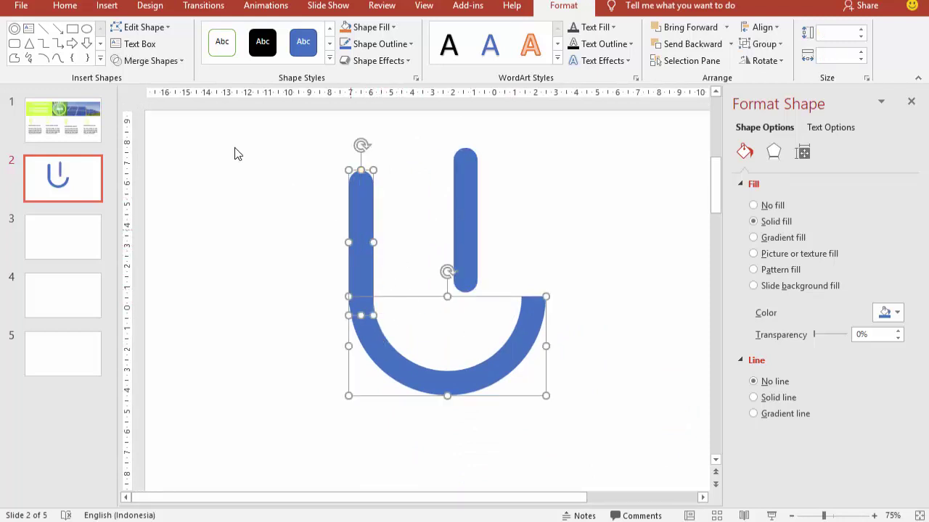
{"action": "left_click", "coordinate": [152, 61]}
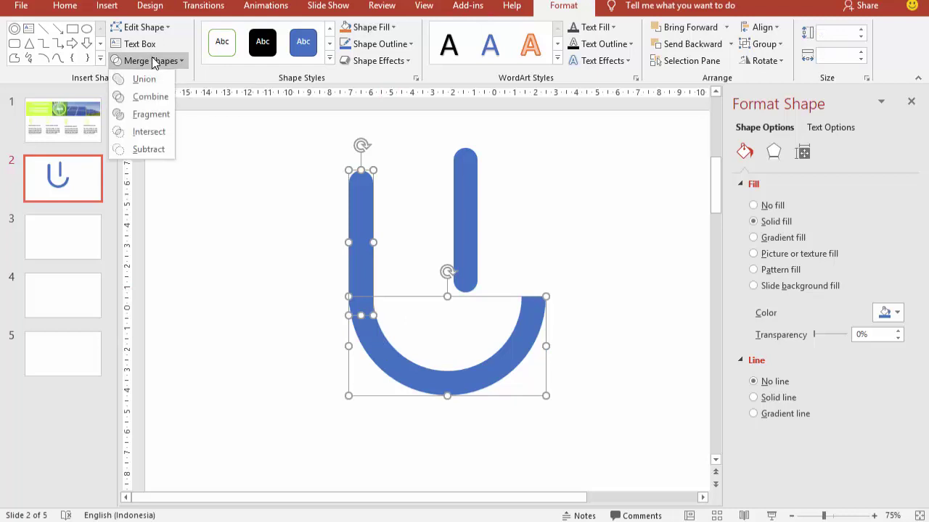
{"action": "left_click", "coordinate": [157, 93]}
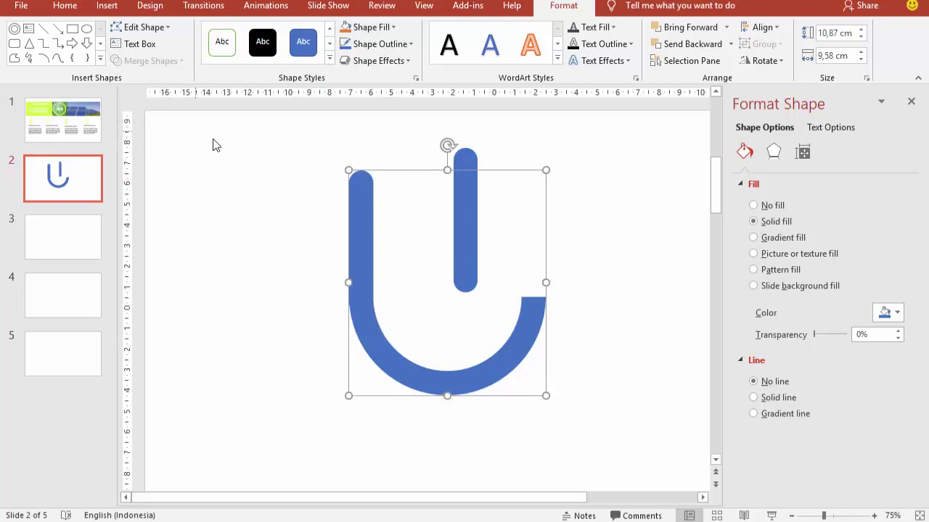
{"action": "left_click", "coordinate": [495, 188]}
Copy the middle bar onto the arc's right end and shorten it
{"action": "left_click", "coordinate": [463, 184]}
{"action": "mouse_move", "coordinate": [464, 183]}
{"action": "left_mouse_down"}
{"action": "mouse_move", "coordinate": [538, 247]}
{"action": "mouse_move", "coordinate": [531, 226]}
{"action": "left_mouse_up"}
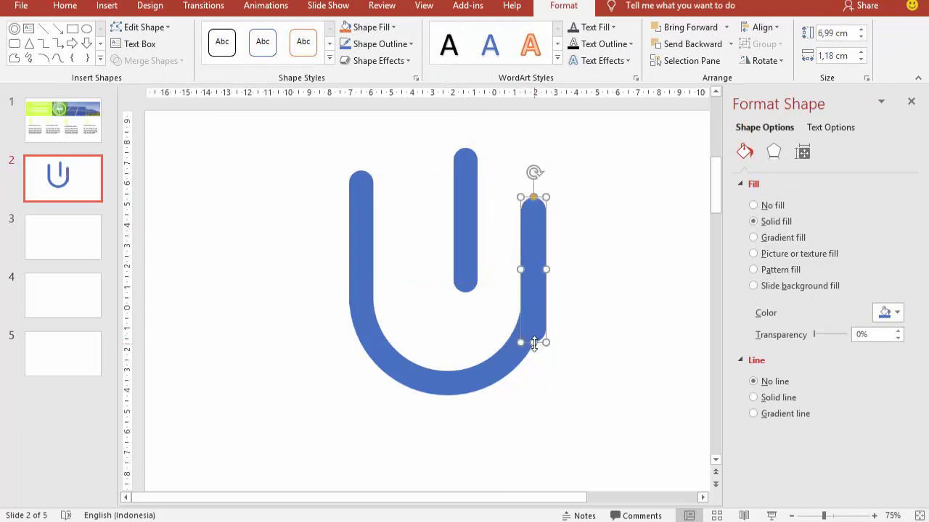
{"action": "left_click_drag", "start_coordinate": [534, 342], "coordinate": [534, 307]}
{"action": "left_click_drag", "start_coordinate": [535, 258], "coordinate": [536, 264]}
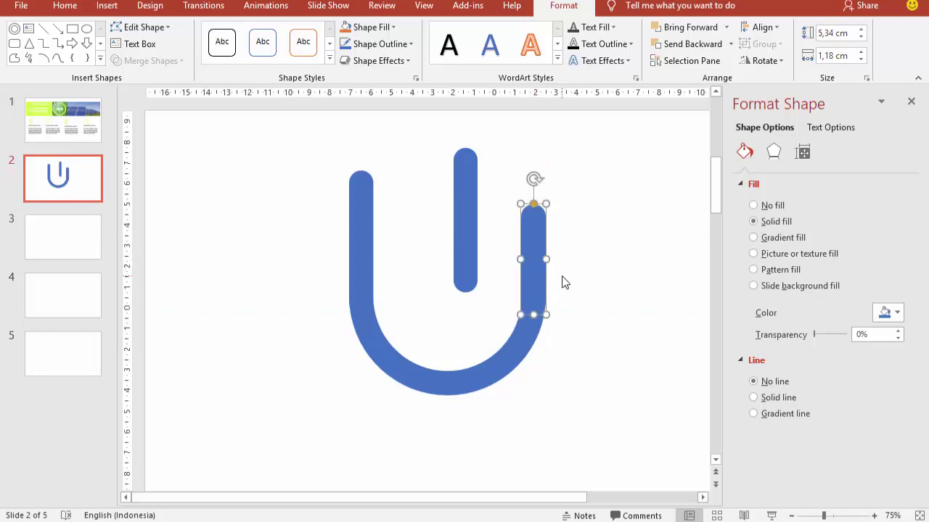
{"action": "left_click", "coordinate": [617, 323]}
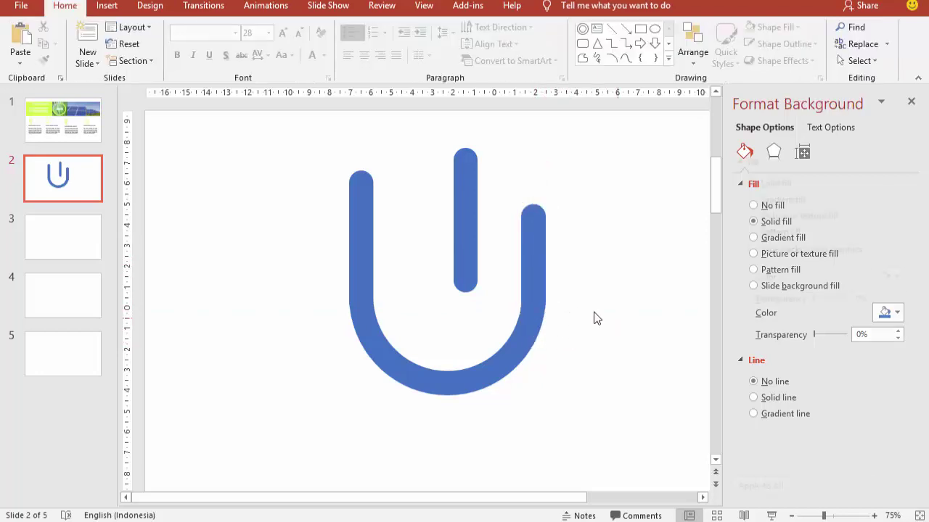
{"action": "scroll", "coordinate": [595, 312], "scroll_direction": "up", "scroll_amount": 3, "text": "ctrl"}
Union the right bar with the U arc using Merge Shapes
{"action": "left_click", "coordinate": [577, 273]}
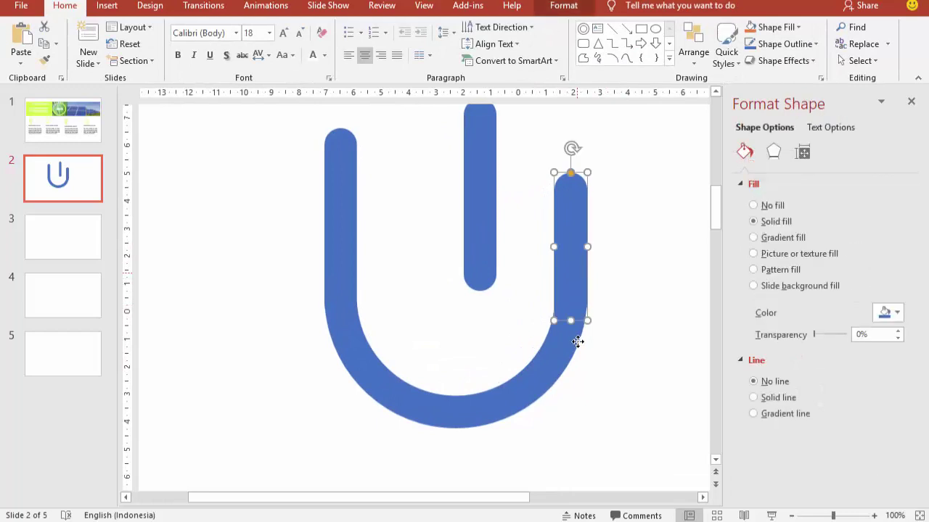
{"action": "left_click", "coordinate": [564, 347], "text": "shift"}
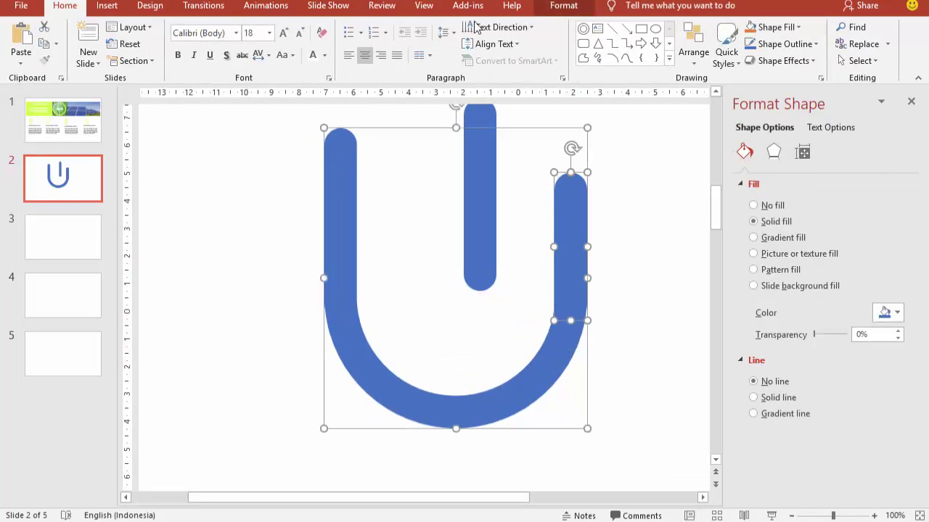
{"action": "left_click", "coordinate": [573, 6]}
{"action": "left_click", "coordinate": [181, 61]}
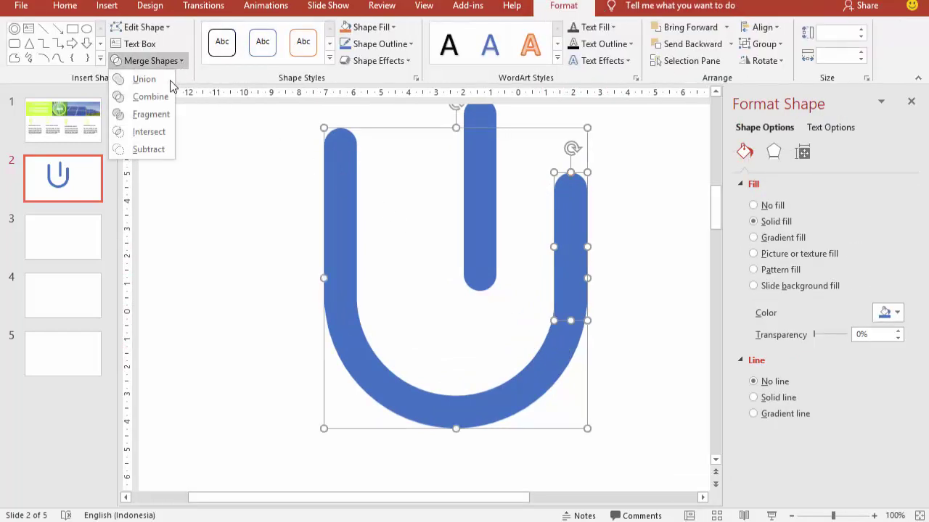
{"action": "left_click", "coordinate": [170, 80]}
{"action": "left_click", "coordinate": [229, 175]}
{"action": "scroll", "coordinate": [493, 200], "scroll_direction": "down", "scroll_amount": 3, "text": "ctrl"}
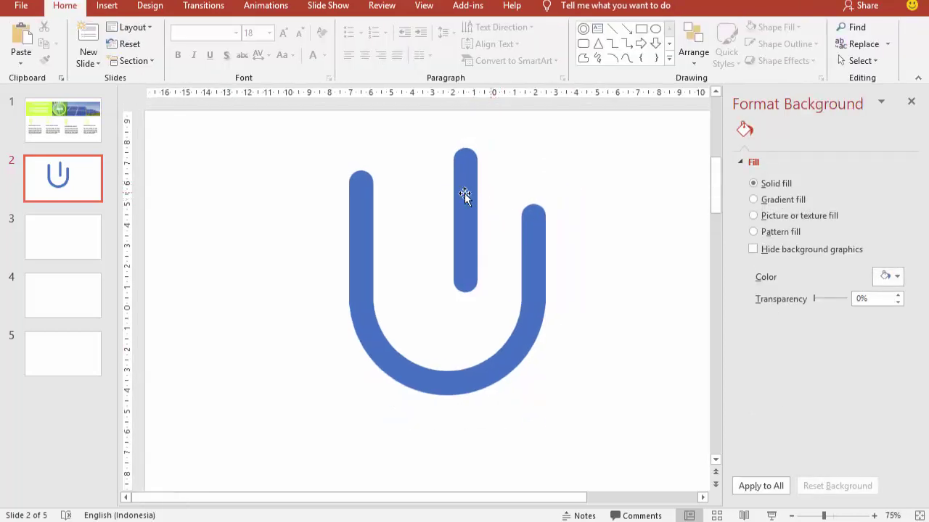
Set the loose bar as a finger, copy it to the right, and level the finger tops
{"action": "left_click_drag", "start_coordinate": [465, 190], "coordinate": [398, 182]}
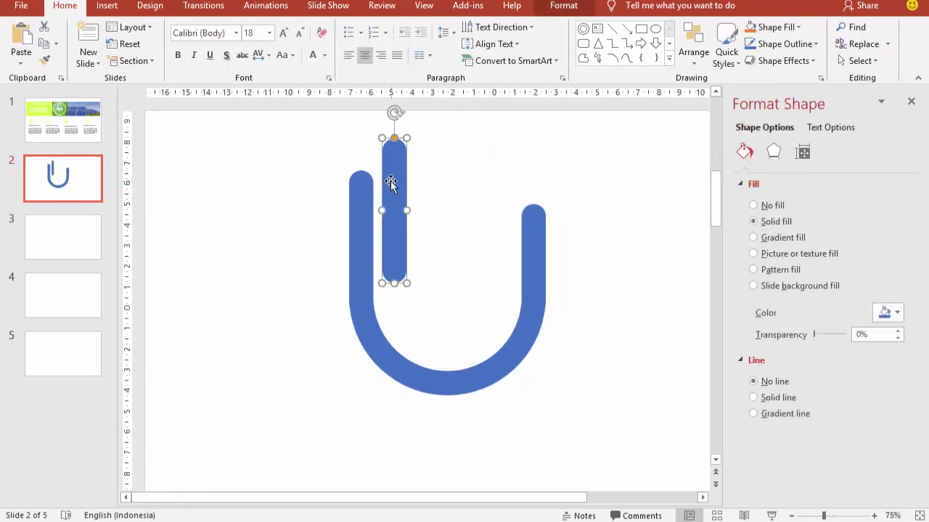
{"action": "left_click_drag", "start_coordinate": [398, 182], "coordinate": [434, 155]}
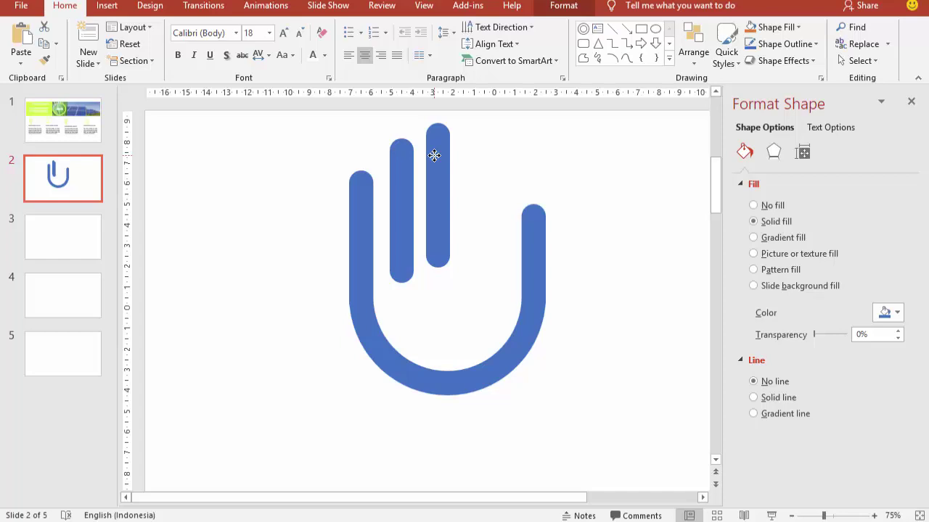
{"action": "mouse_move", "coordinate": [435, 155]}
{"action": "left_mouse_down"}
{"action": "mouse_move", "coordinate": [473, 181]}
{"action": "mouse_move", "coordinate": [473, 168]}
{"action": "left_mouse_up"}
{"action": "left_click_drag", "start_coordinate": [402, 236], "coordinate": [402, 220]}
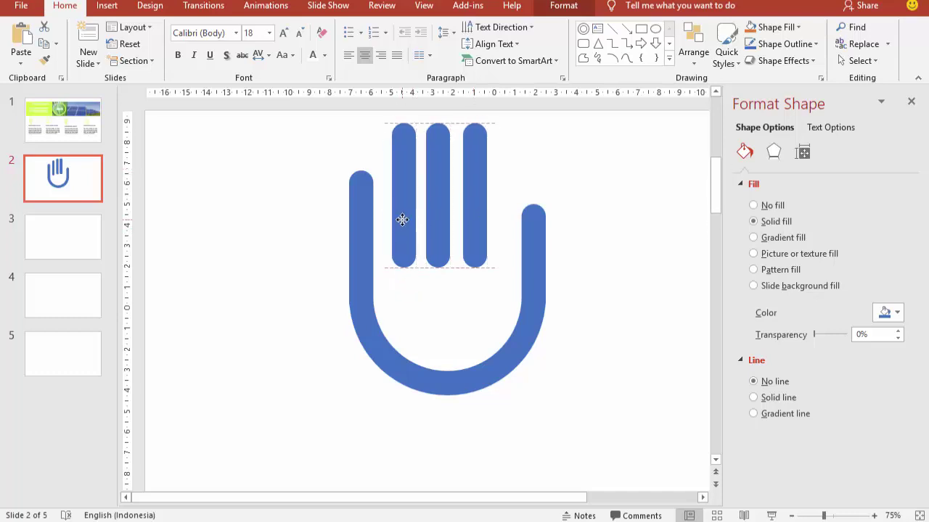
Move the three finger bars onto the guide and distribute them horizontally
{"action": "left_click", "coordinate": [441, 211], "text": "shift"}
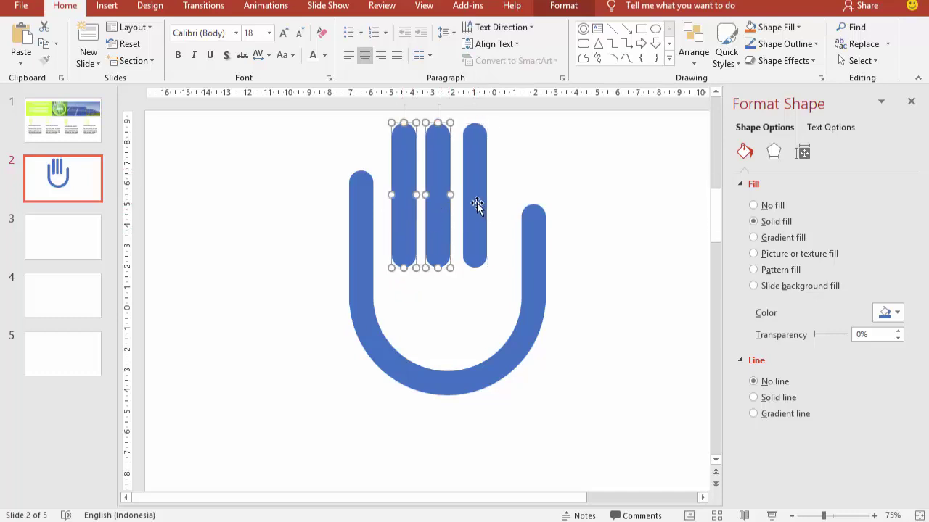
{"action": "left_click_drag", "start_coordinate": [476, 203], "coordinate": [485, 208]}
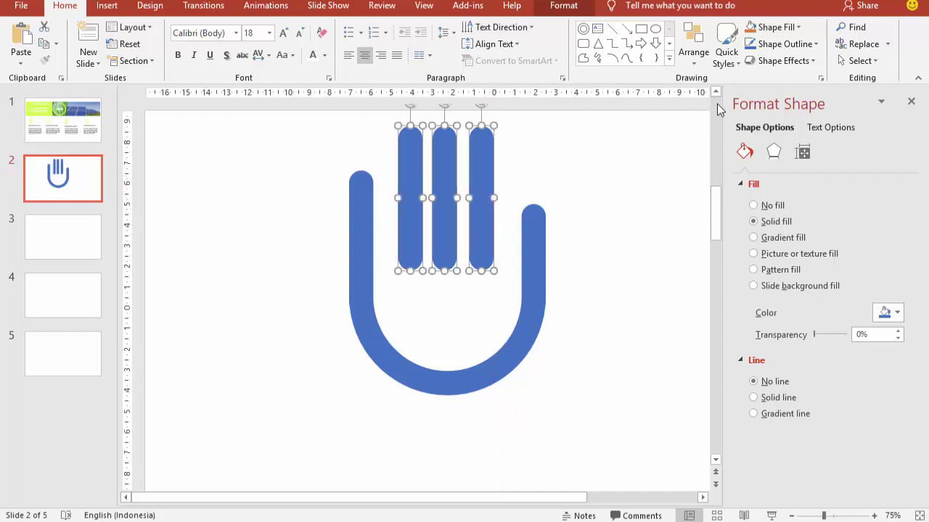
{"action": "scroll", "coordinate": [717, 104], "scroll_direction": "up", "scroll_amount": 1}
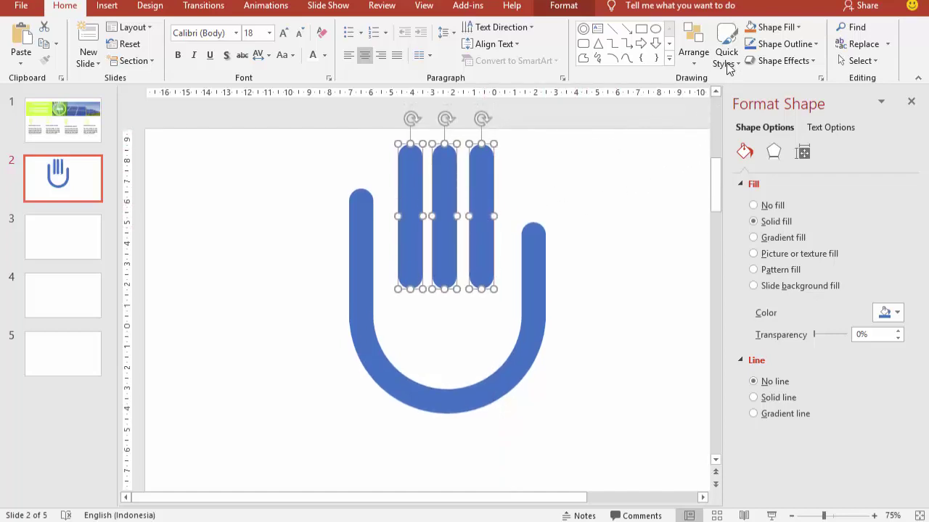
{"action": "left_click", "coordinate": [566, 7]}
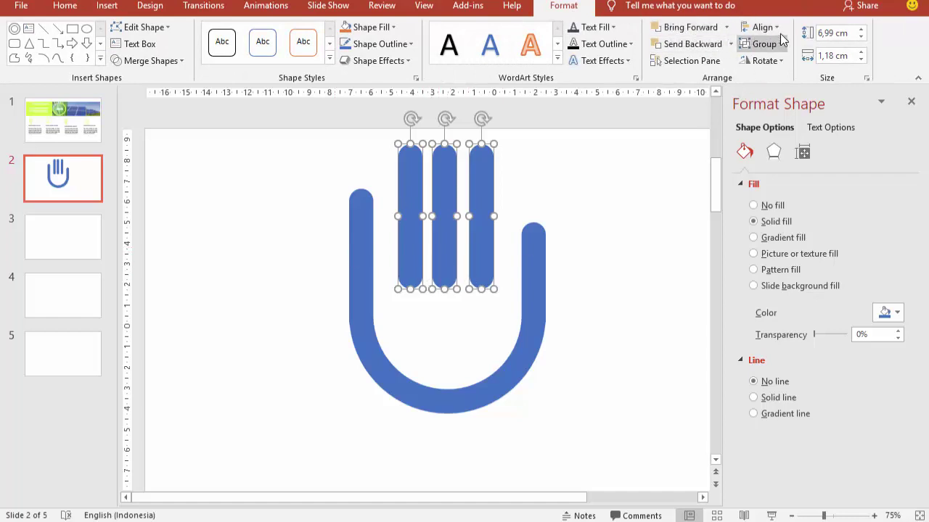
{"action": "left_click", "coordinate": [765, 27]}
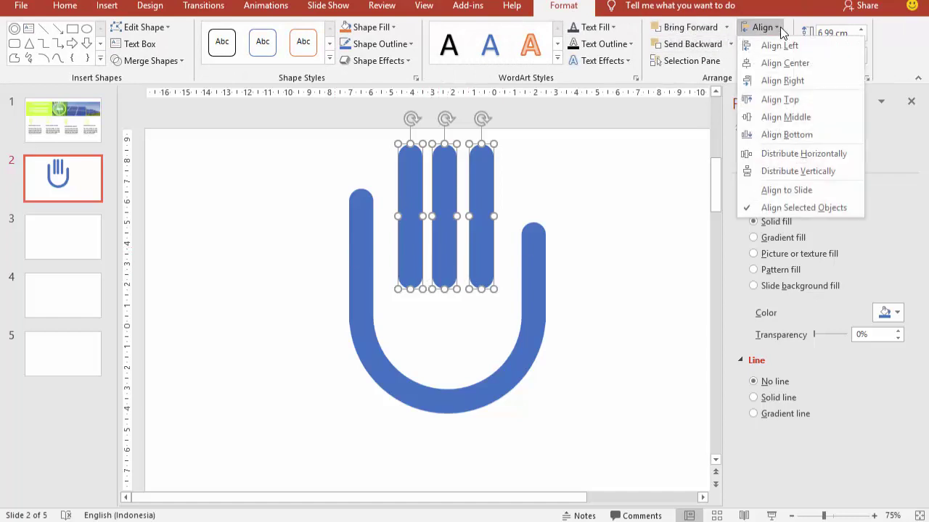
{"action": "left_click", "coordinate": [804, 154]}
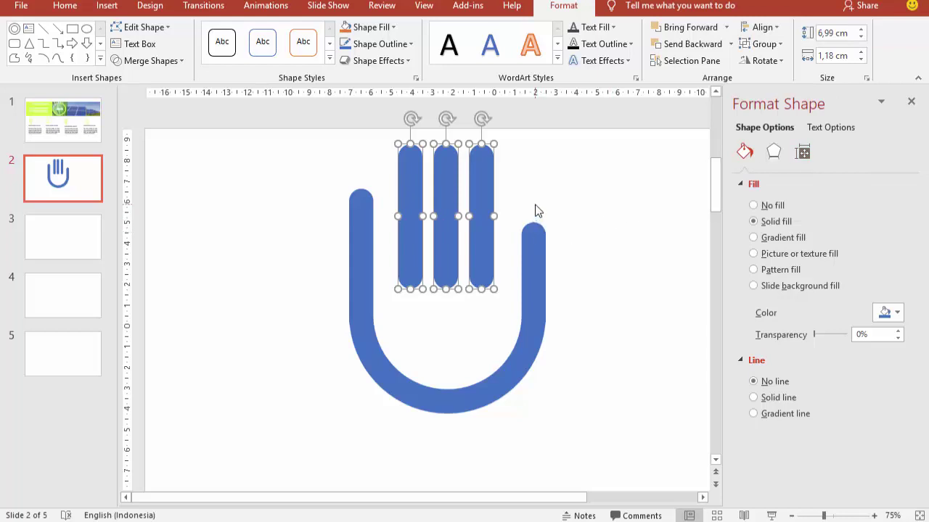
{"action": "left_click", "coordinate": [553, 167]}
{"action": "scroll", "coordinate": [508, 176], "scroll_direction": "down", "scroll_amount": 1}
{"action": "left_click", "coordinate": [412, 147]}
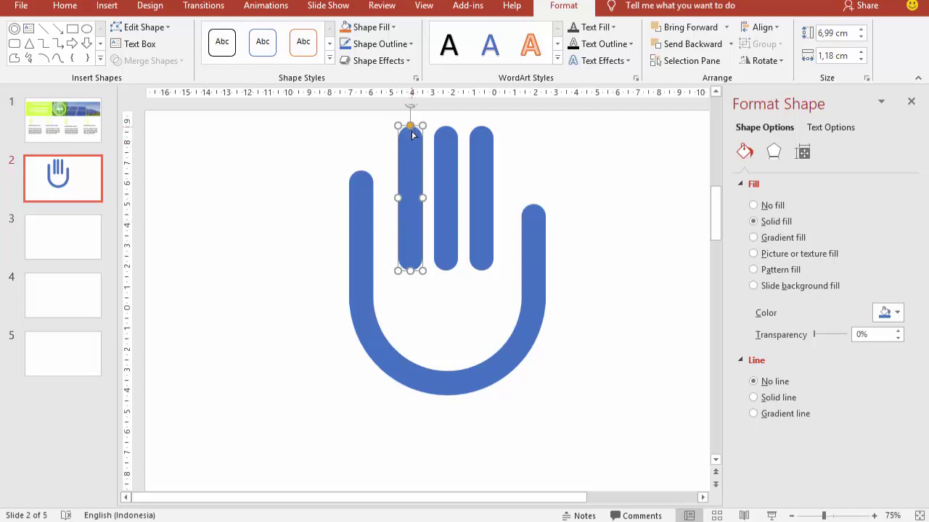
Resize the left finger bar to 6,14 cm and lower it into line
{"action": "left_click", "coordinate": [715, 92]}
{"action": "scroll", "coordinate": [435, 192], "scroll_direction": "up", "scroll_amount": 5, "text": "ctrl"}
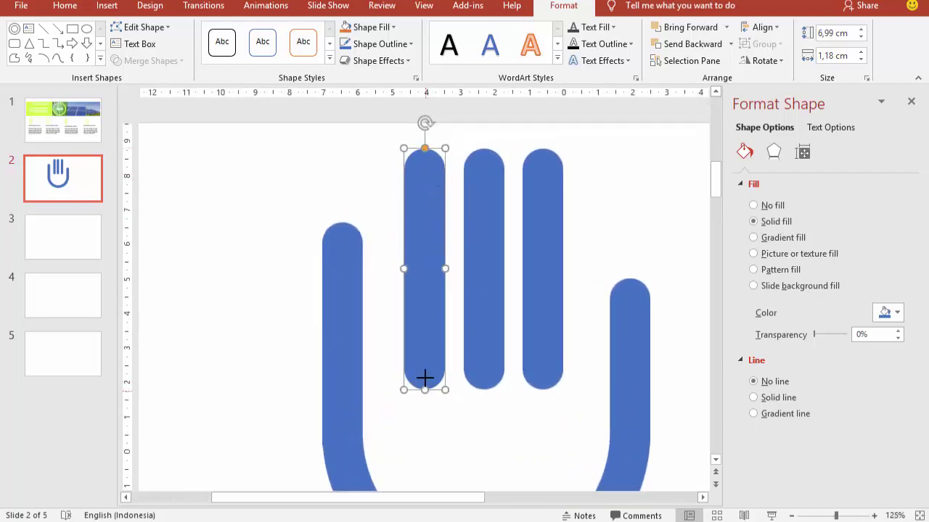
{"action": "left_click_drag", "start_coordinate": [424, 388], "coordinate": [424, 338]}
{"action": "mouse_move", "coordinate": [425, 288]}
{"action": "left_mouse_down"}
{"action": "mouse_move", "coordinate": [428, 330]}
{"action": "mouse_move", "coordinate": [427, 314]}
{"action": "left_mouse_up"}
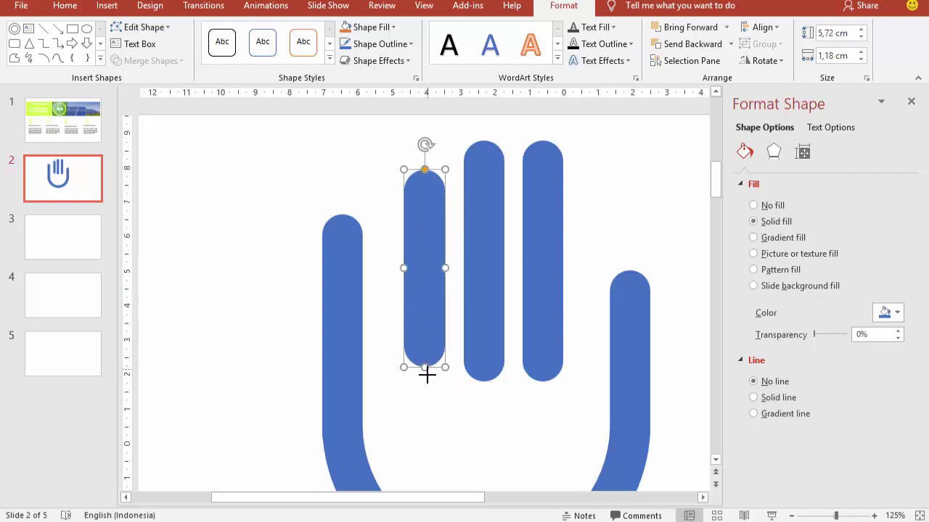
{"action": "left_click_drag", "start_coordinate": [424, 368], "coordinate": [425, 383]}
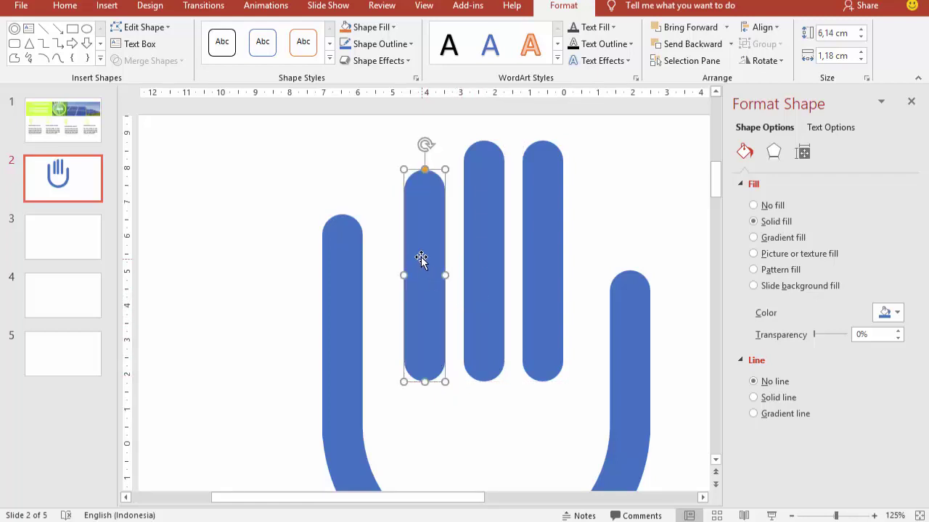
{"action": "left_click_drag", "start_coordinate": [421, 259], "coordinate": [419, 251]}
Shorten the right finger bar to 5,68 cm and lower it slightly
{"action": "left_click", "coordinate": [481, 249]}
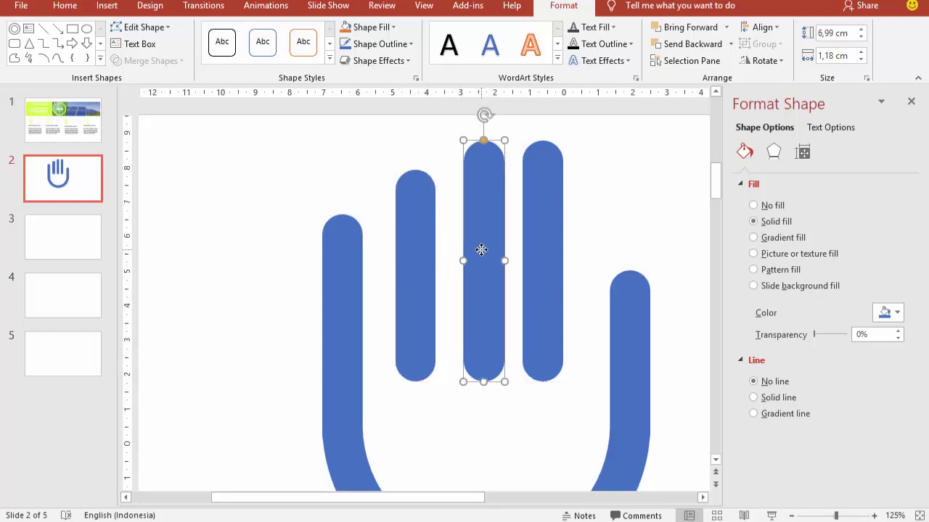
{"action": "left_click", "coordinate": [541, 284]}
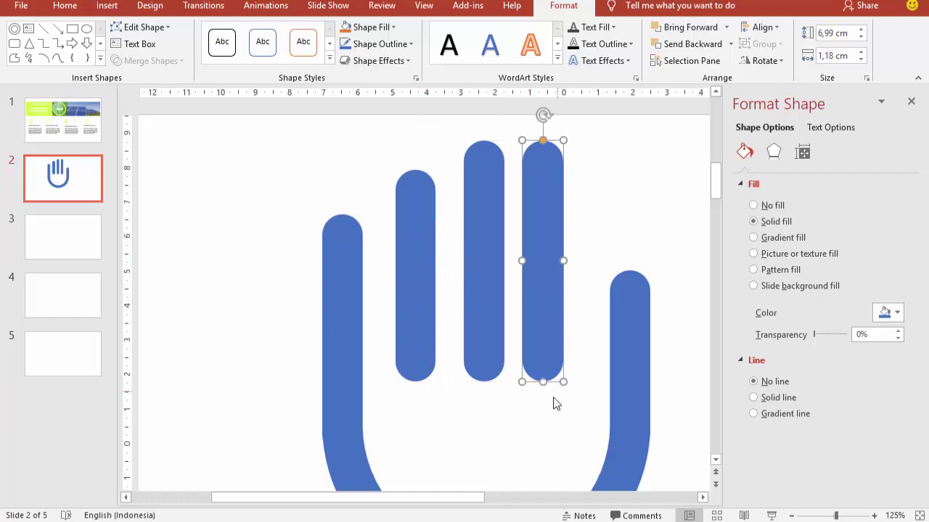
{"action": "left_click_drag", "start_coordinate": [544, 384], "coordinate": [544, 333]}
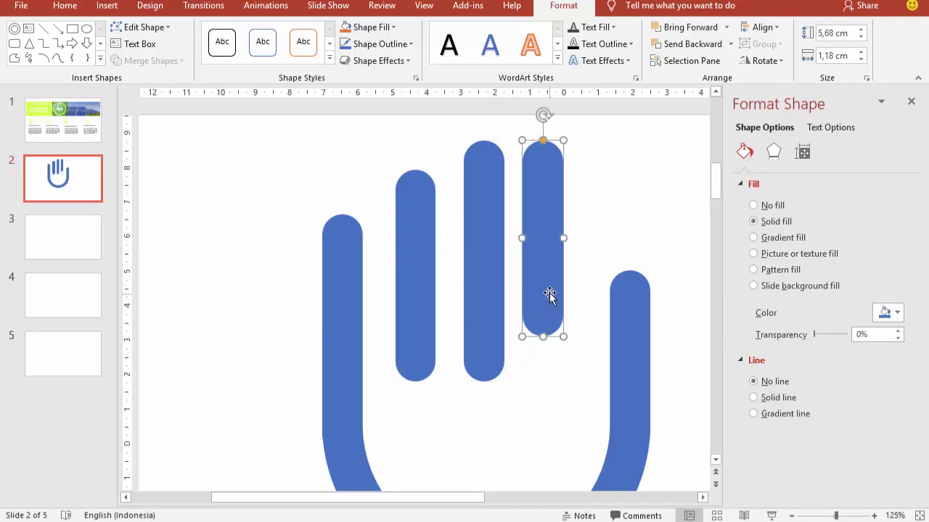
{"action": "left_click_drag", "start_coordinate": [549, 296], "coordinate": [558, 315]}
{"action": "key", "text": "Down"}
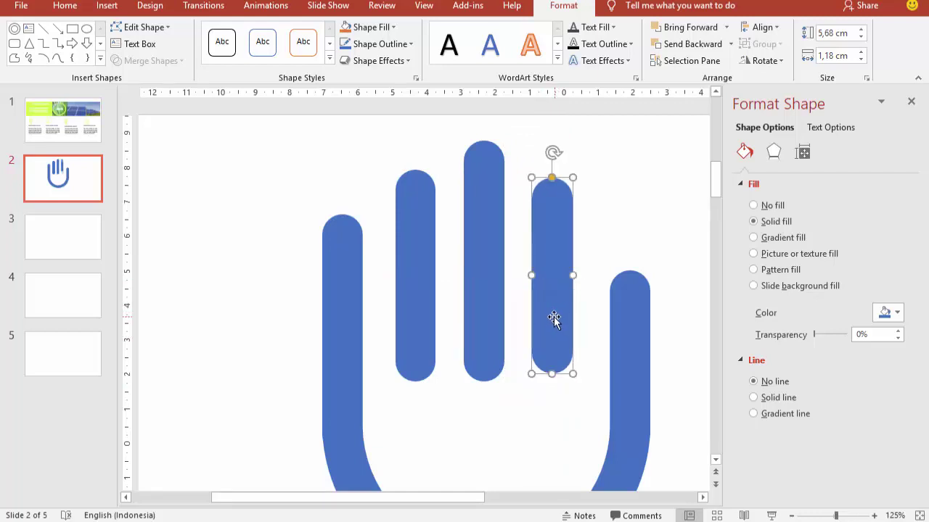
{"action": "left_click", "coordinate": [650, 216]}
{"action": "scroll", "coordinate": [650, 223], "scroll_direction": "down", "scroll_amount": 5}
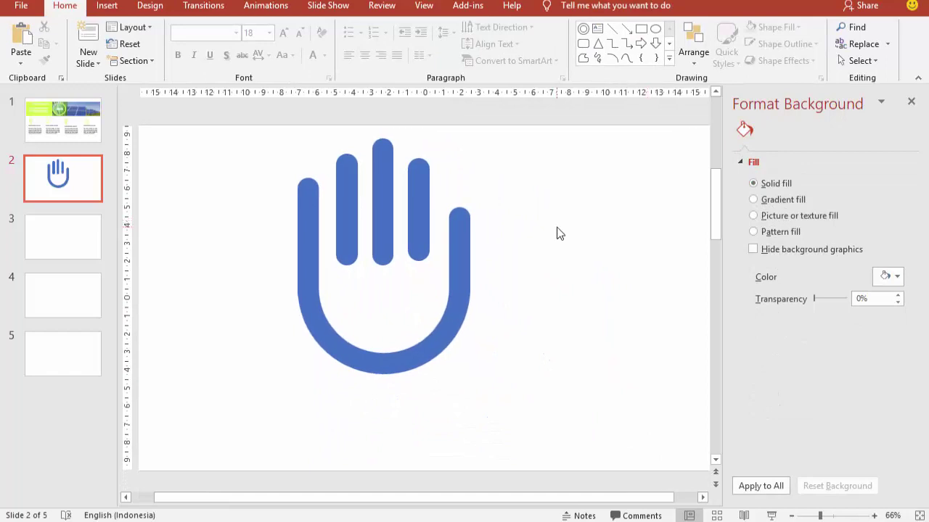
Fill the palm arc with the recent dark gray
{"action": "left_click", "coordinate": [307, 213]}
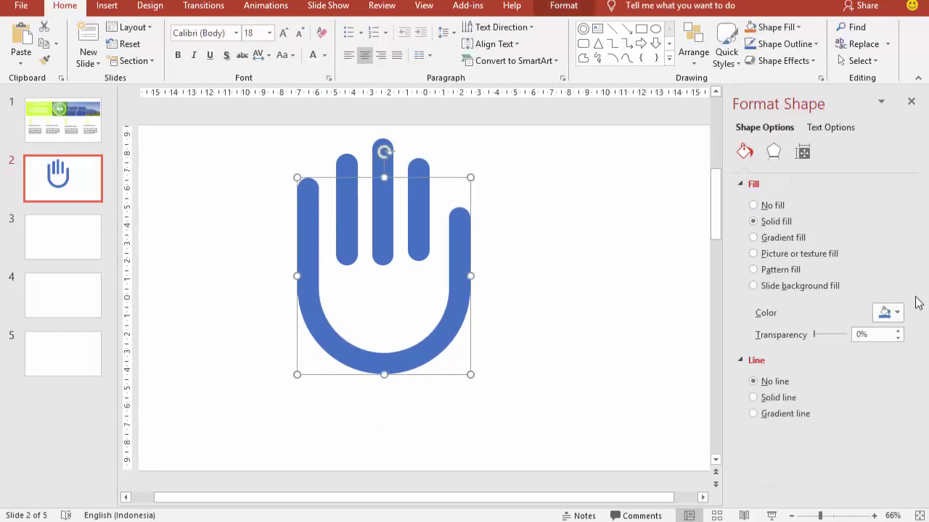
{"action": "left_click", "coordinate": [892, 312]}
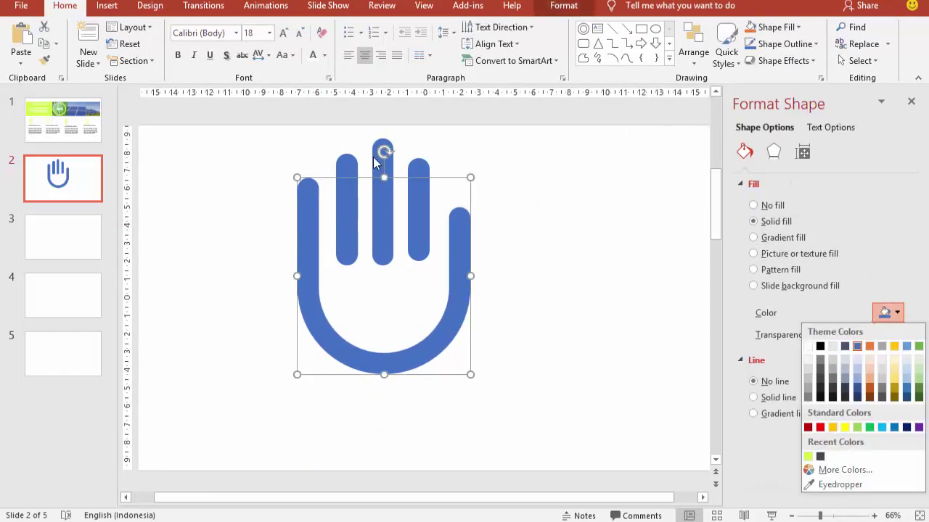
{"action": "left_click", "coordinate": [129, 120]}
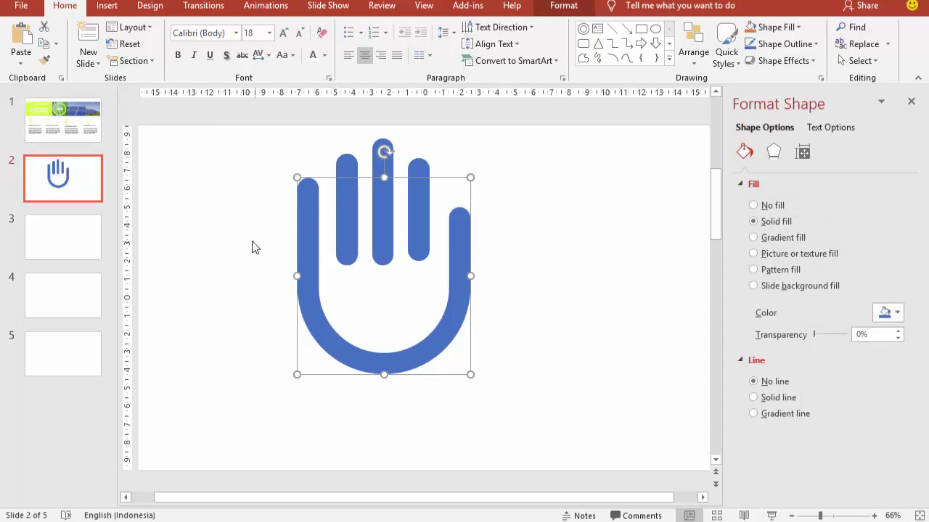
{"action": "left_click", "coordinate": [898, 314]}
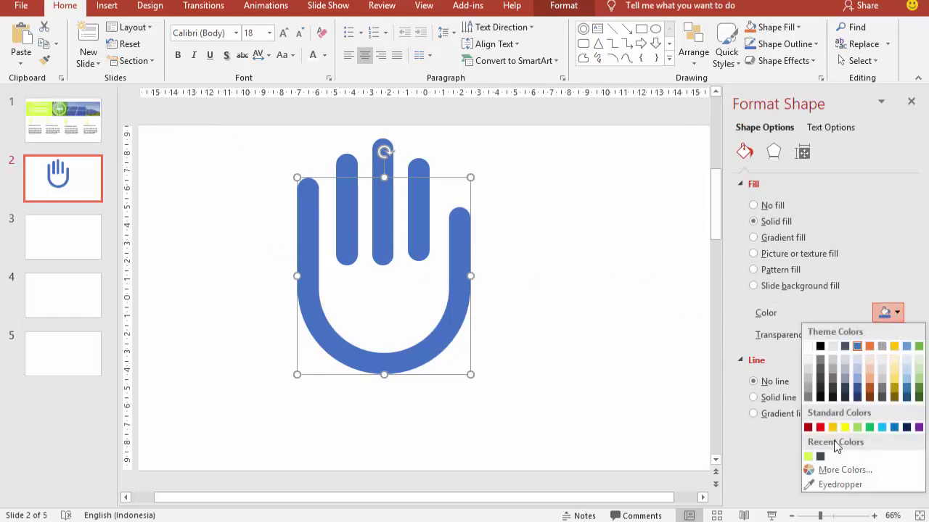
{"action": "left_click", "coordinate": [820, 457]}
Fill the left, middle and right finger bars with the same dark gray
{"action": "left_click", "coordinate": [342, 214]}
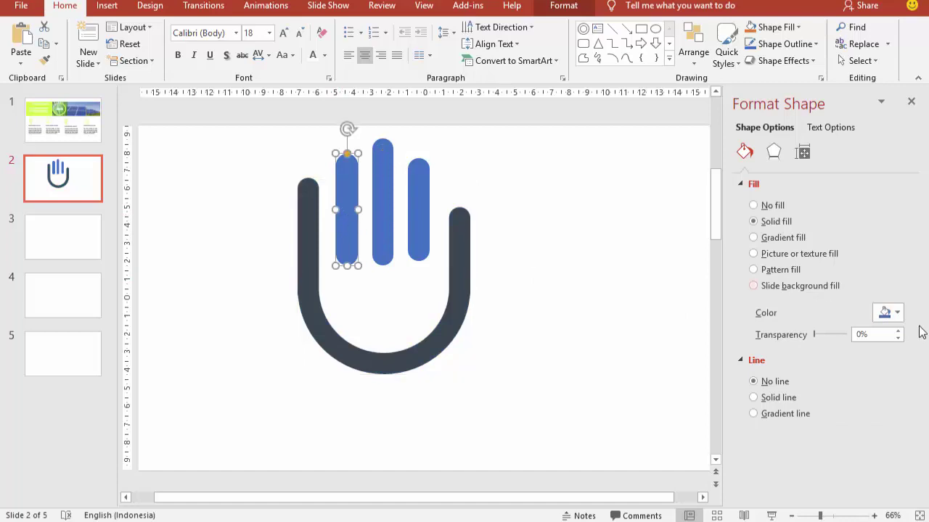
{"action": "left_click", "coordinate": [885, 313]}
{"action": "left_click", "coordinate": [808, 458]}
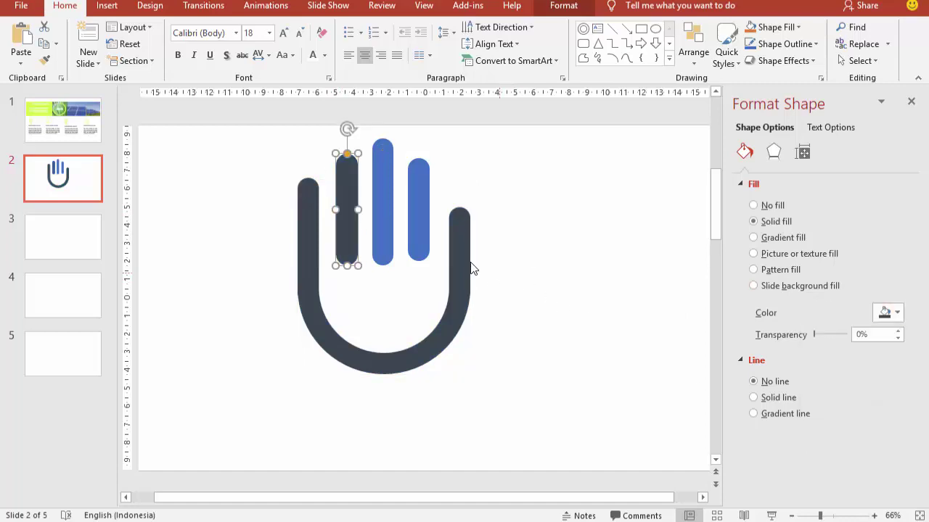
{"action": "left_click", "coordinate": [383, 205]}
{"action": "left_click", "coordinate": [879, 316]}
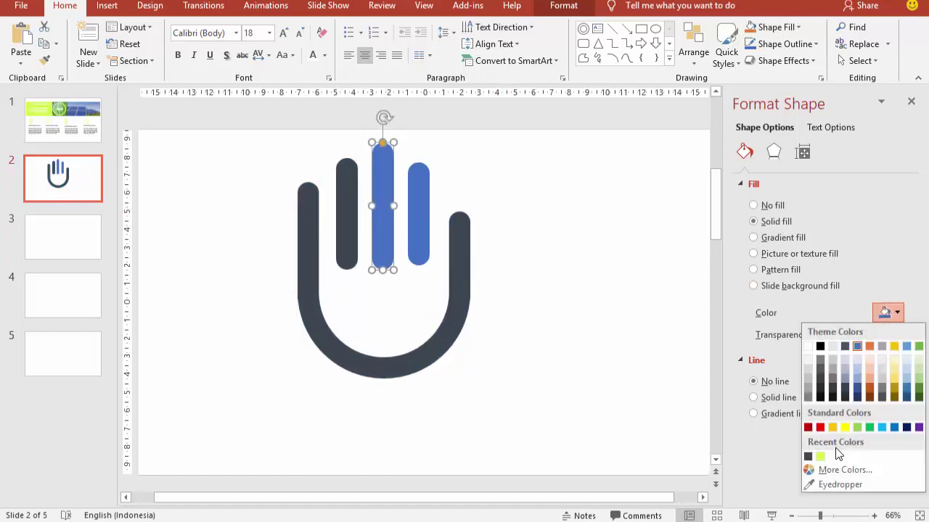
{"action": "left_click", "coordinate": [808, 458]}
{"action": "left_click", "coordinate": [421, 218]}
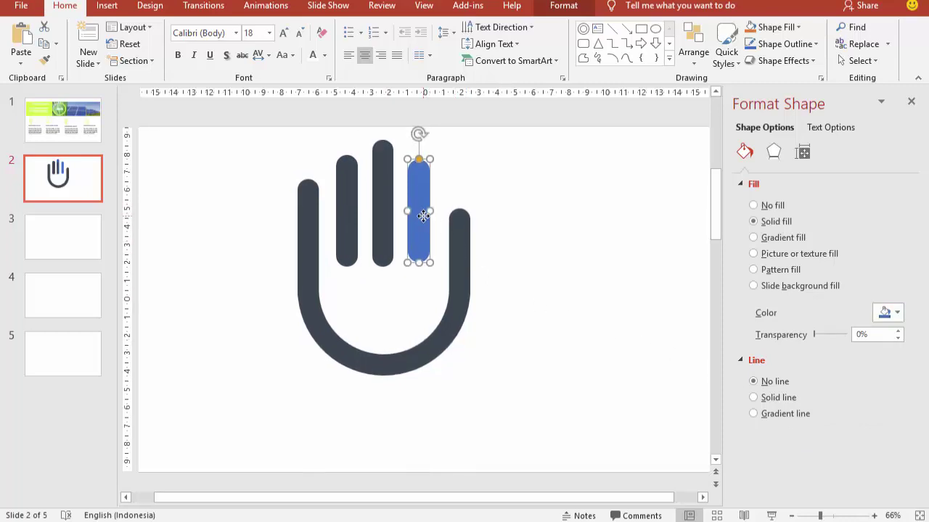
{"action": "left_click", "coordinate": [885, 313]}
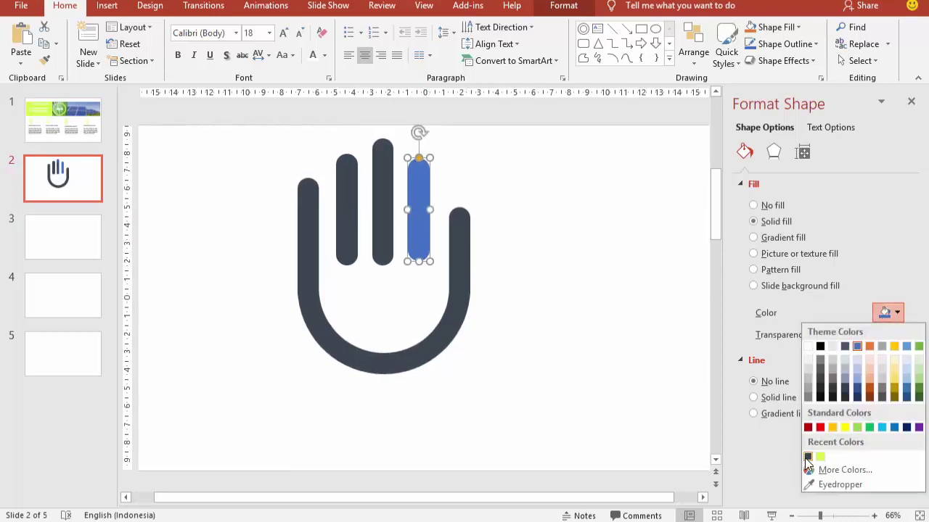
{"action": "left_click", "coordinate": [807, 458]}
{"action": "left_click", "coordinate": [617, 283]}
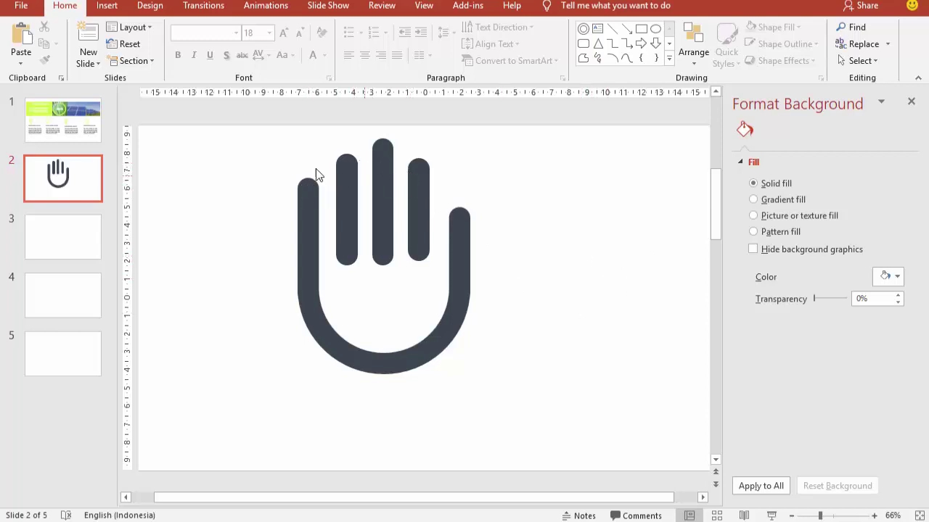
Draw a small white circle with no outline and place it on the first fingertip
{"action": "left_click", "coordinate": [109, 5]}
{"action": "left_click", "coordinate": [263, 40]}
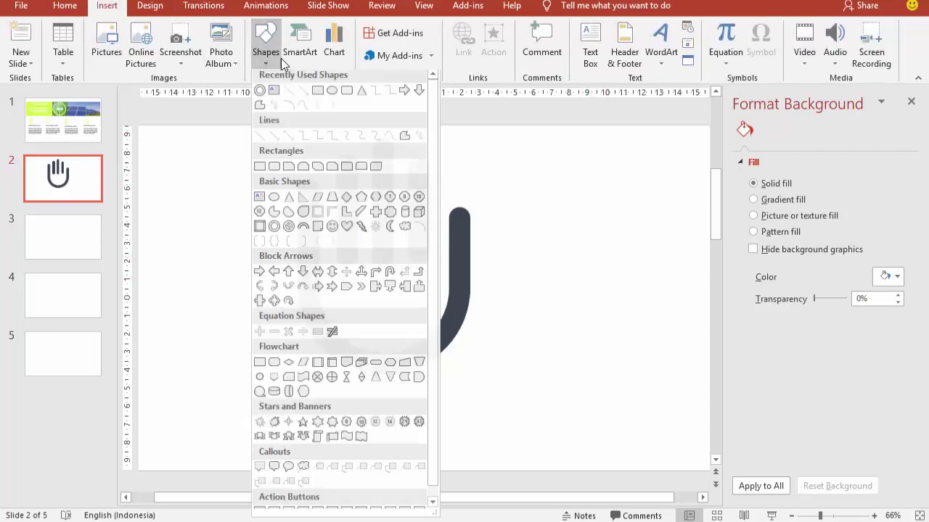
{"action": "left_click", "coordinate": [328, 99]}
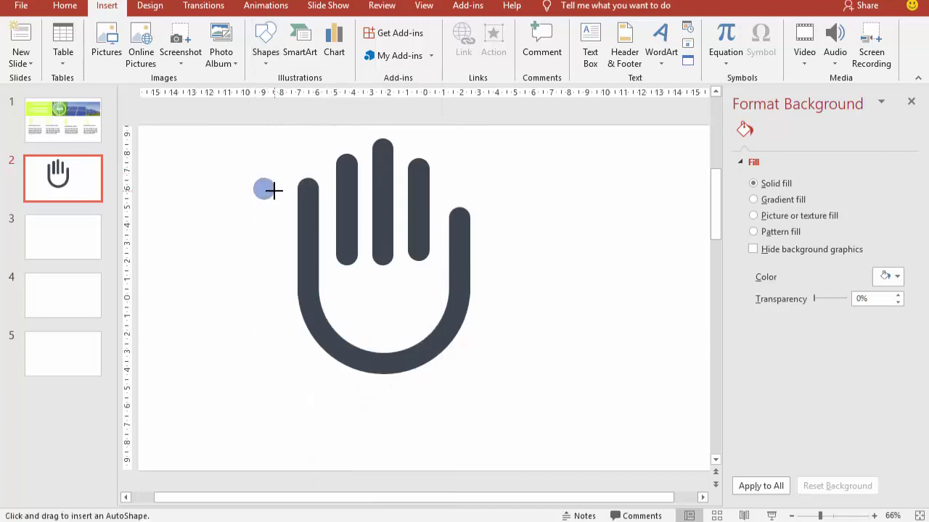
{"action": "left_click_drag", "start_coordinate": [263, 183], "coordinate": [278, 202]}
{"action": "left_click", "coordinate": [774, 383]}
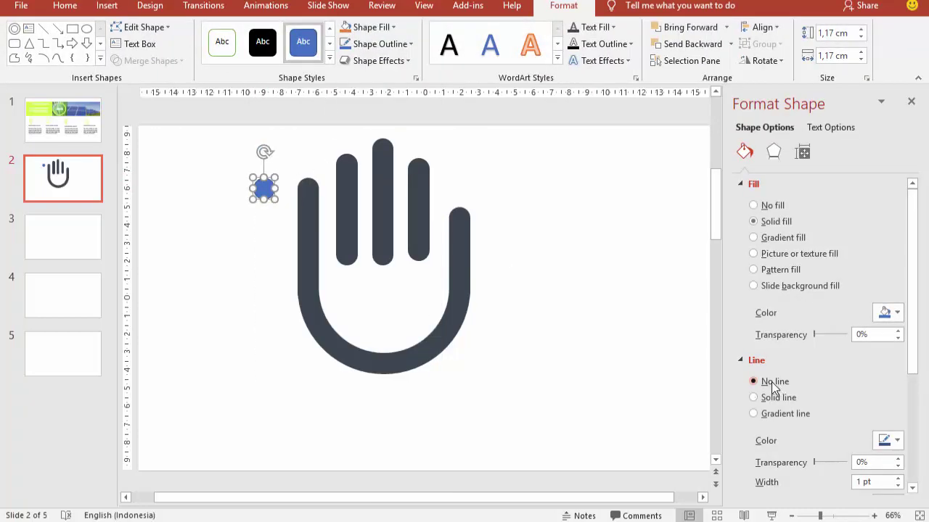
{"action": "left_click", "coordinate": [889, 313]}
{"action": "left_click", "coordinate": [820, 346]}
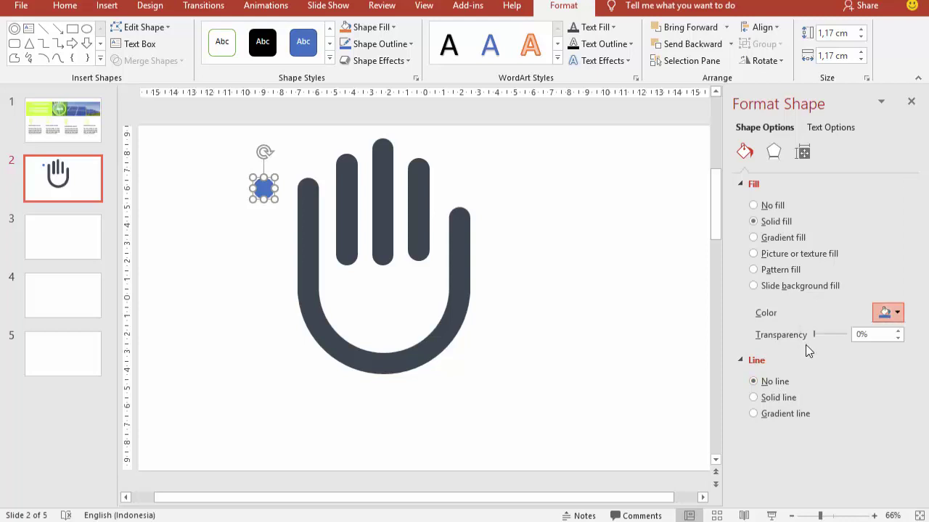
{"action": "mouse_move", "coordinate": [264, 190]}
{"action": "left_mouse_down"}
{"action": "mouse_move", "coordinate": [307, 190]}
{"action": "mouse_move", "coordinate": [387, 154]}
{"action": "left_mouse_up"}
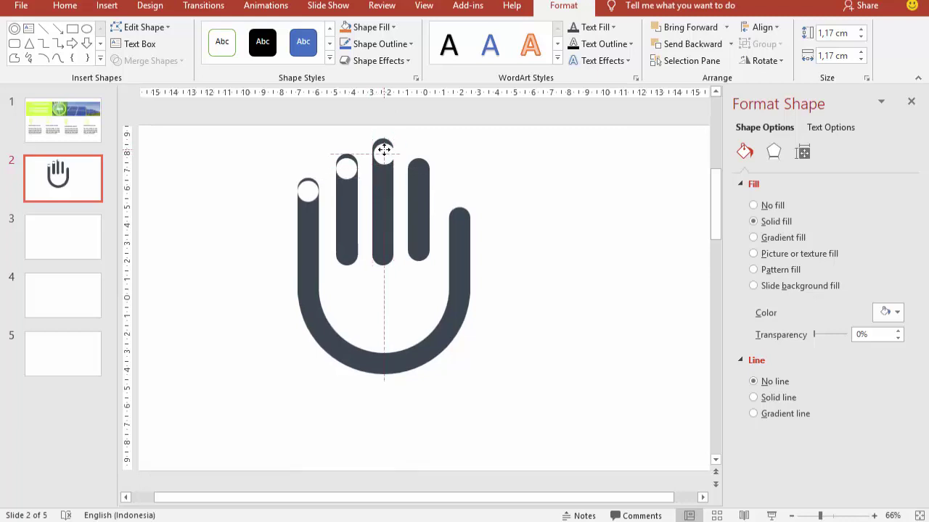
Copy a circle onto the fourth fingertip and shrink it to about 1 cm
{"action": "left_click_drag", "start_coordinate": [386, 154], "coordinate": [418, 171]}
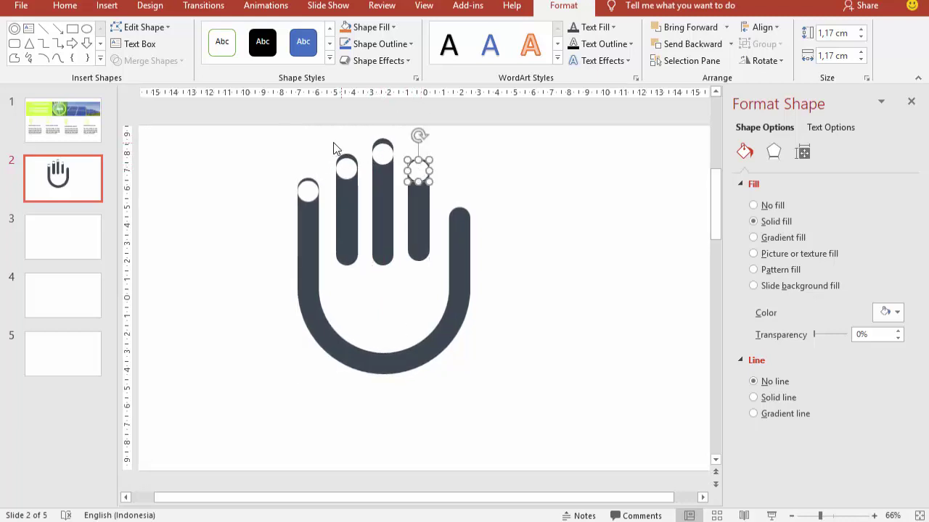
{"action": "scroll", "coordinate": [290, 175], "scroll_direction": "up", "scroll_amount": 4}
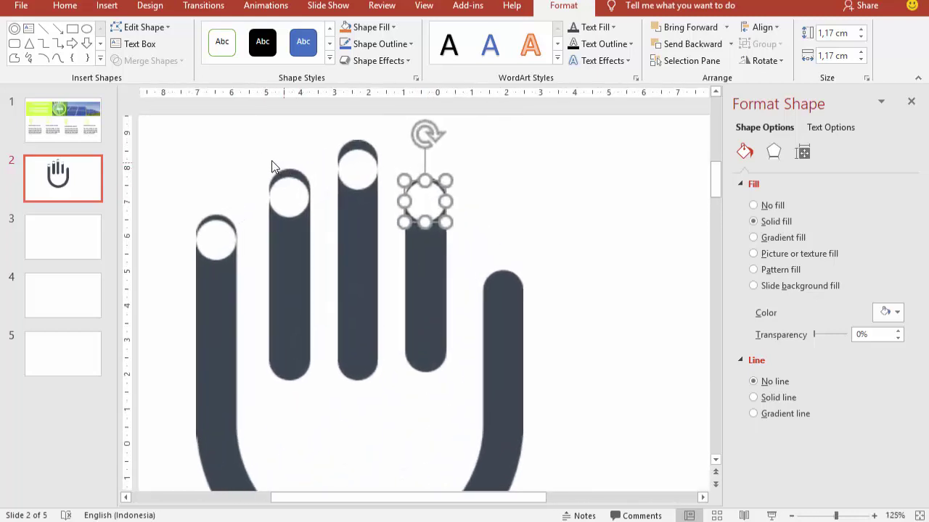
{"action": "scroll", "coordinate": [276, 167], "scroll_direction": "up", "scroll_amount": 4}
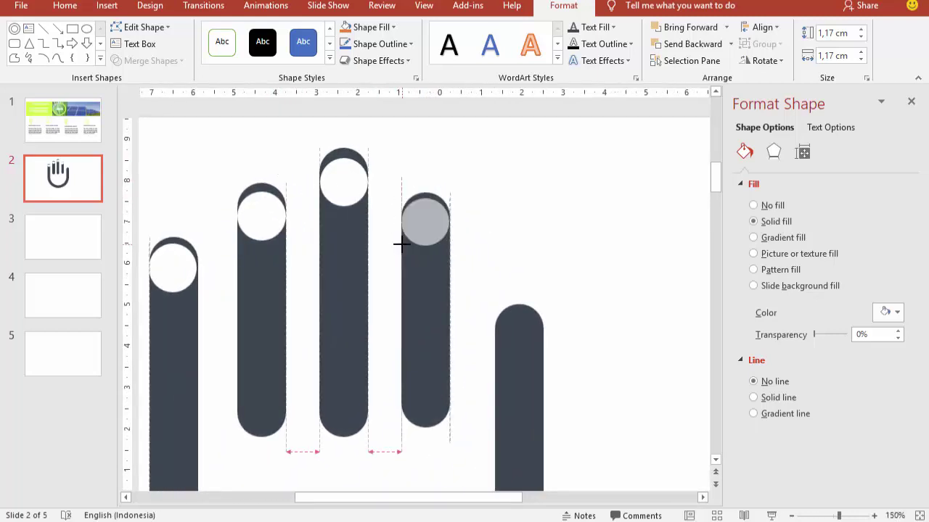
{"action": "left_click_drag", "start_coordinate": [398, 248], "coordinate": [425, 215]}
Resize the third and second fingertip circles to fit their fingers and nudge them up
{"action": "left_click", "coordinate": [363, 198]}
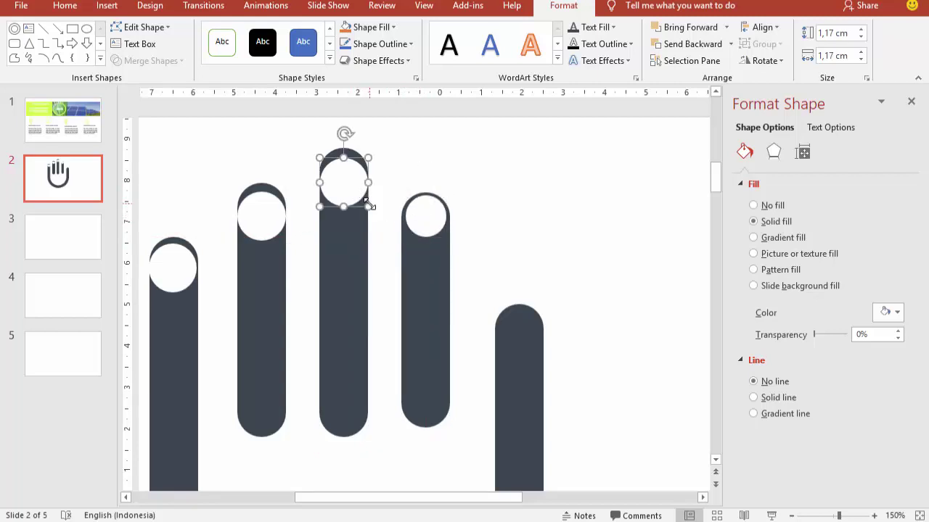
{"action": "left_click_drag", "start_coordinate": [368, 205], "coordinate": [349, 182]}
{"action": "key", "text": "ctrl+Up"}
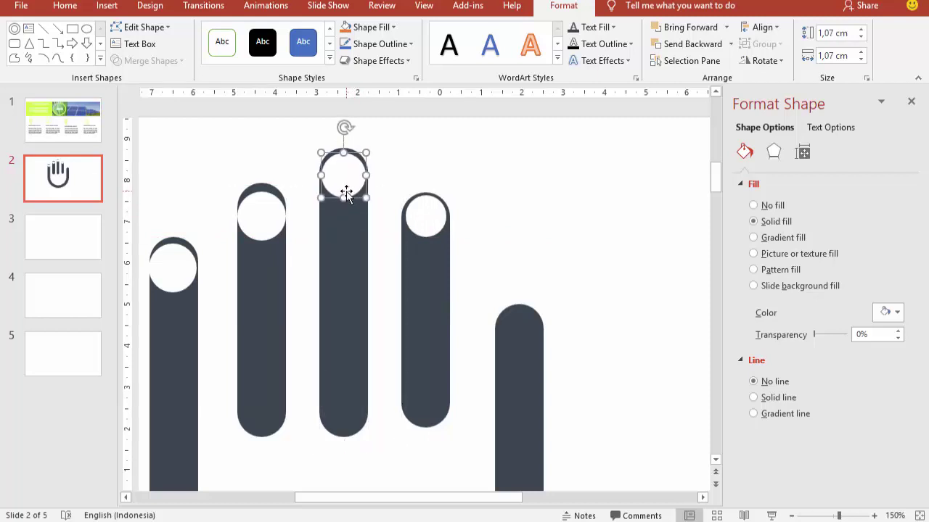
{"action": "left_click", "coordinate": [279, 218]}
{"action": "left_click_drag", "start_coordinate": [282, 238], "coordinate": [266, 214]}
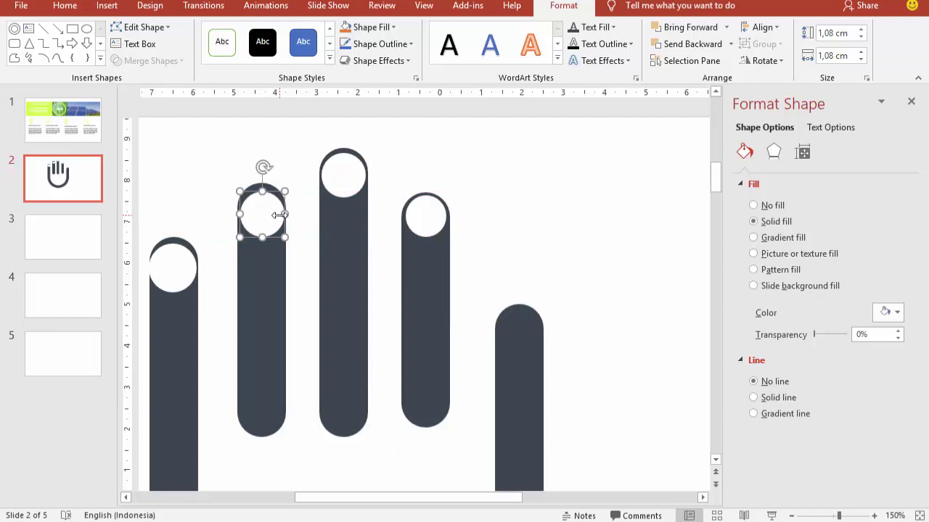
{"action": "key", "text": "ctrl+Up"}
{"action": "key", "text": "ctrl+Up"}
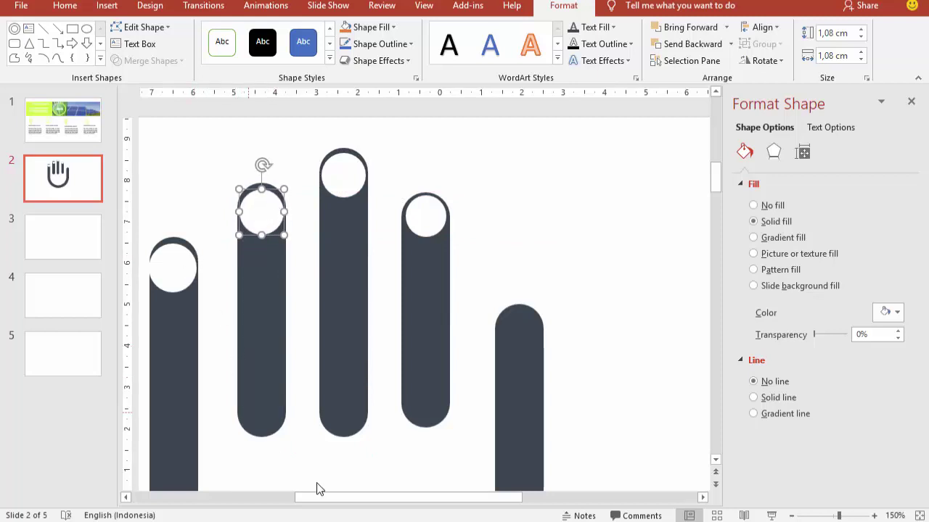
Shrink the first fingertip circle to about 1 cm and deselect the circles
{"action": "left_click", "coordinate": [124, 498]}
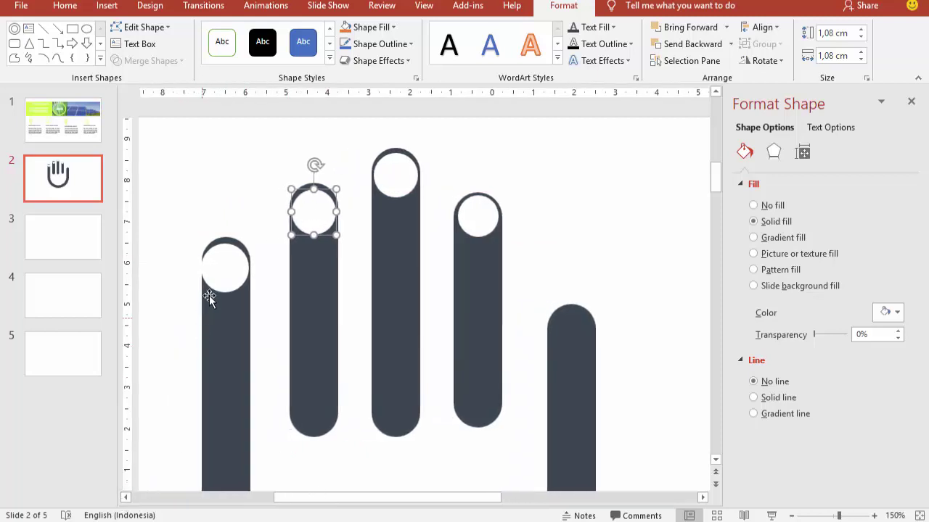
{"action": "left_click", "coordinate": [212, 266]}
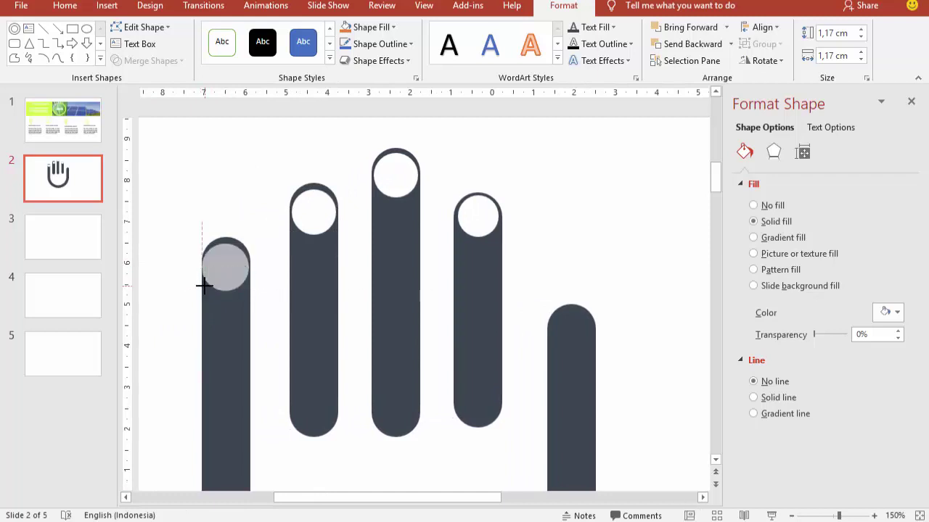
{"action": "left_click_drag", "start_coordinate": [200, 292], "coordinate": [223, 266]}
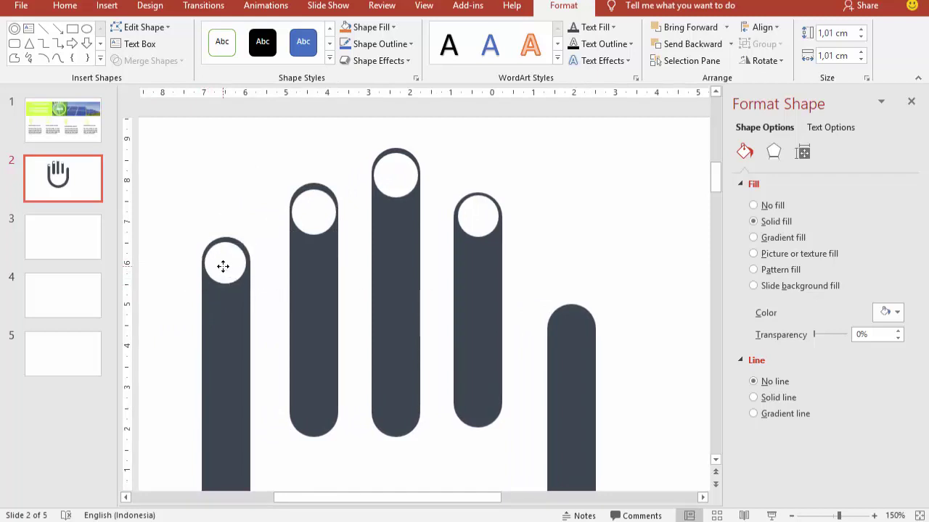
{"action": "left_click", "coordinate": [244, 163]}
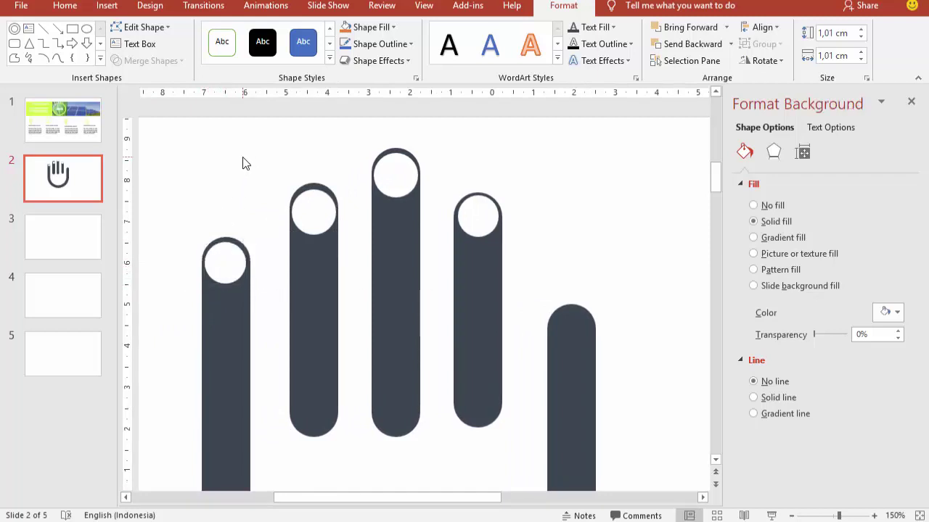
{"action": "left_click", "coordinate": [106, 5]}
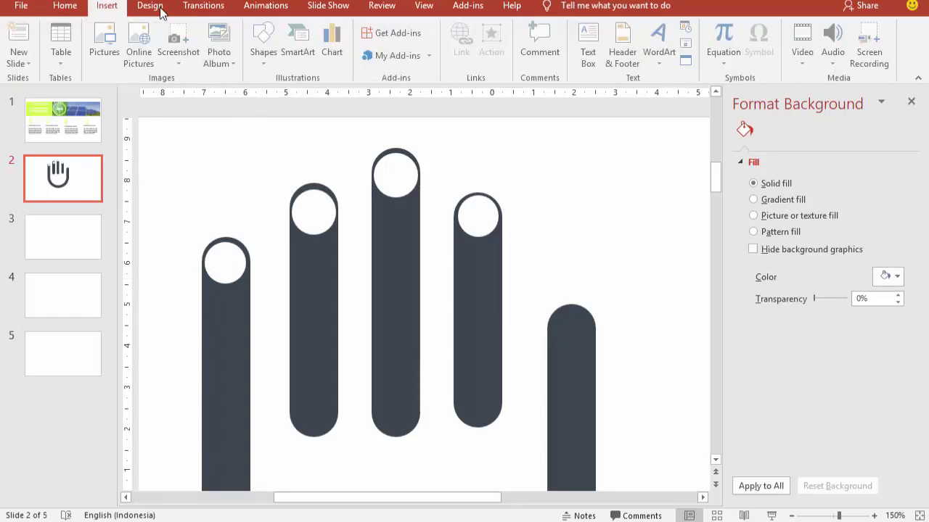
Add a '1' label in dark grey Gotham Bold 20 on the first fingertip circle
{"action": "left_click", "coordinate": [590, 43]}
{"action": "left_click", "coordinate": [544, 143]}
{"action": "type", "text": "1"}
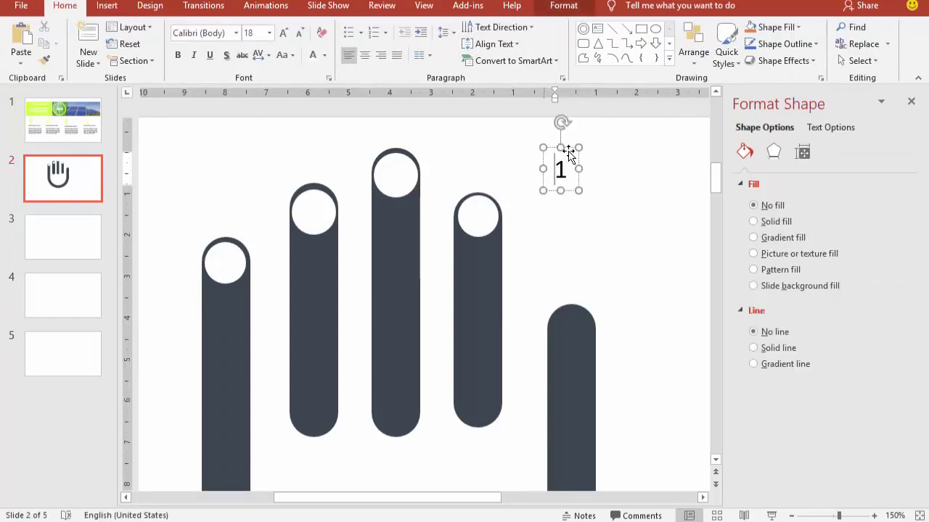
{"action": "left_click", "coordinate": [236, 33]}
{"action": "left_click", "coordinate": [239, 137]}
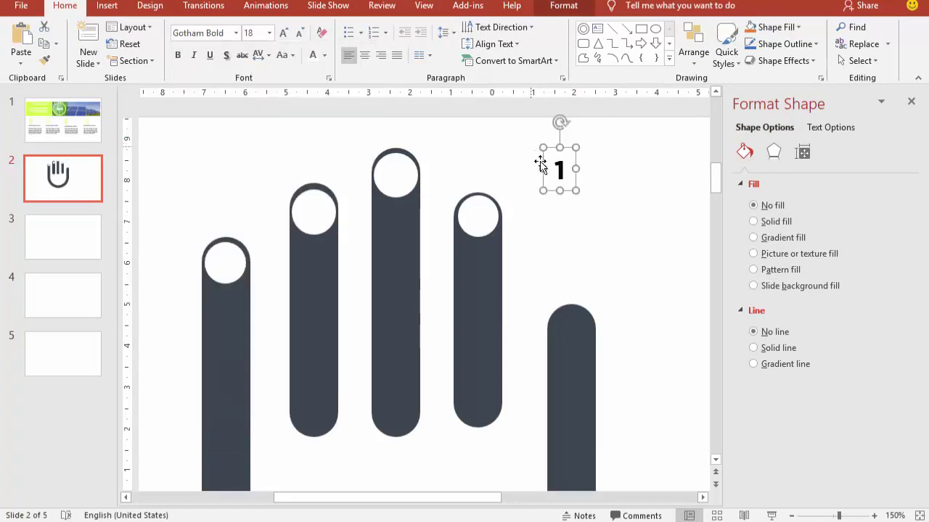
{"action": "left_click", "coordinate": [324, 55]}
{"action": "left_click", "coordinate": [312, 198]}
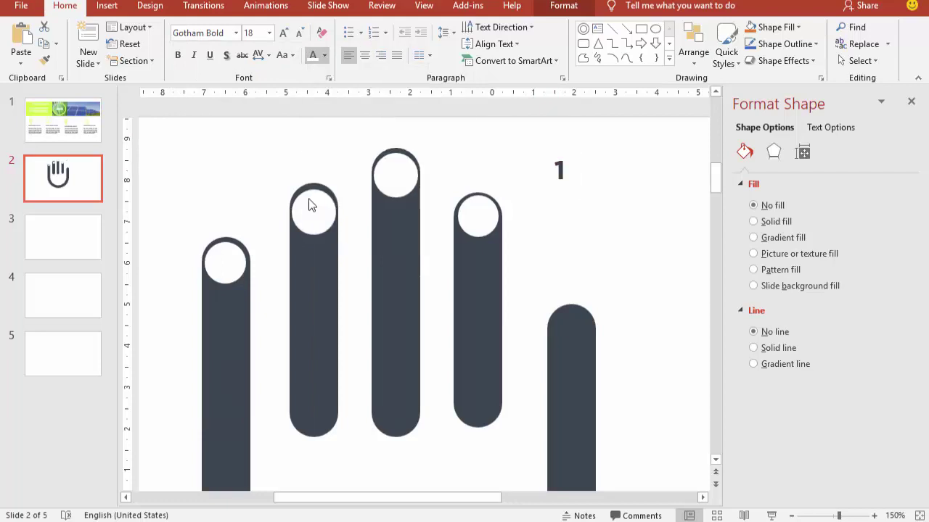
{"action": "left_click_drag", "start_coordinate": [574, 161], "coordinate": [237, 255]}
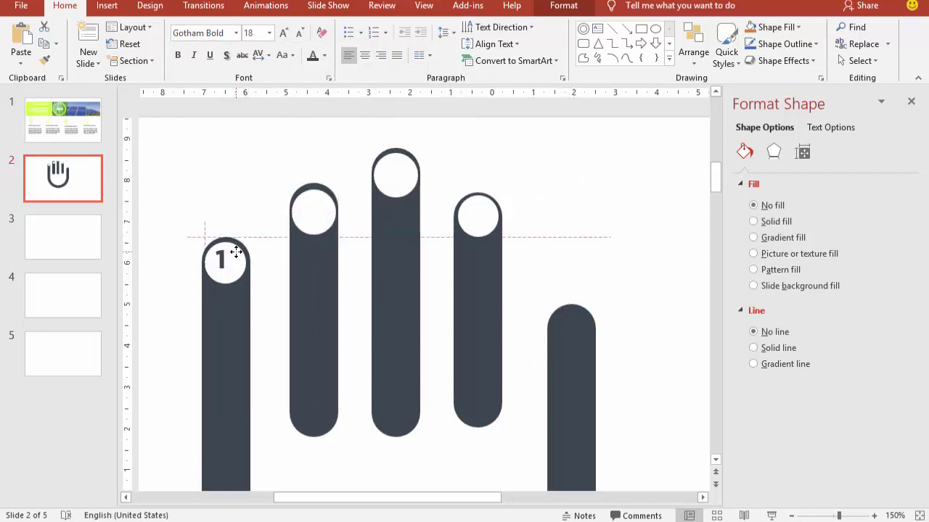
{"action": "left_click_drag", "start_coordinate": [236, 255], "coordinate": [237, 252]}
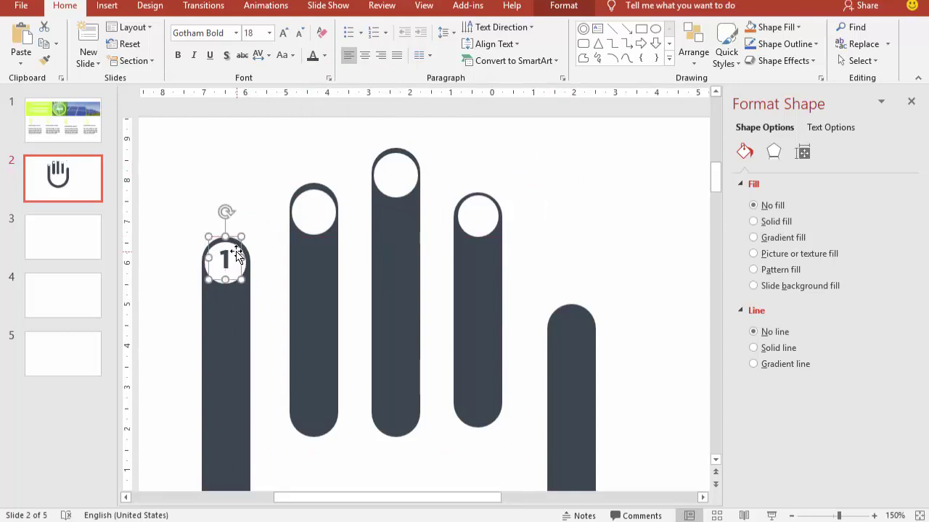
{"action": "left_click", "coordinate": [269, 33]}
{"action": "left_click", "coordinate": [251, 164]}
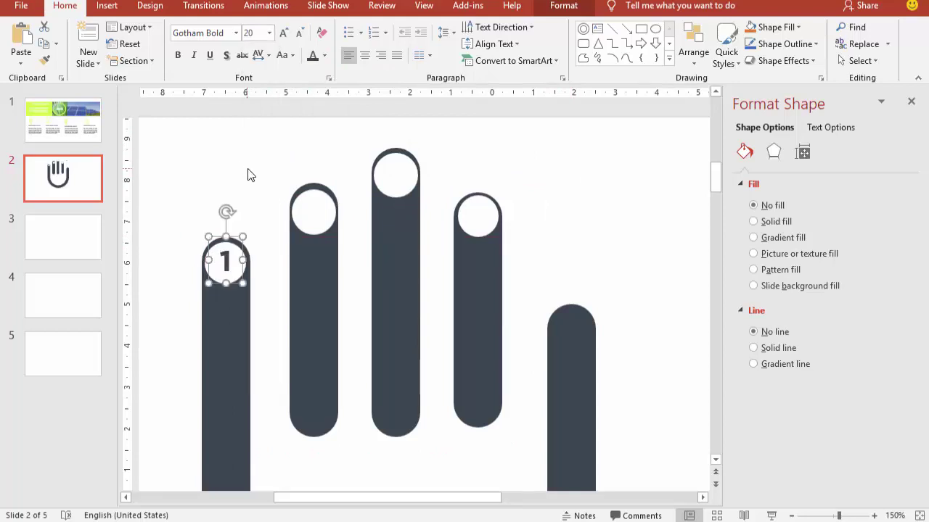
Copy the label onto the second circle, change it to '2' and centre it
{"action": "left_click_drag", "start_coordinate": [241, 245], "coordinate": [257, 262]}
{"action": "left_click_drag", "start_coordinate": [315, 206], "coordinate": [314, 203]}
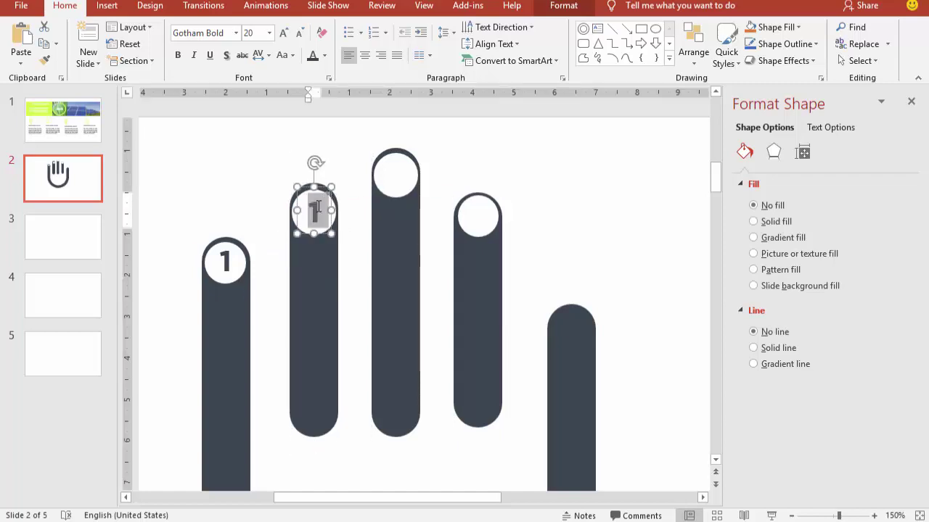
{"action": "type", "text": "2"}
{"action": "key", "text": "Escape"}
{"action": "key", "text": "Escape"}
{"action": "left_click_drag", "start_coordinate": [336, 199], "coordinate": [333, 199]}
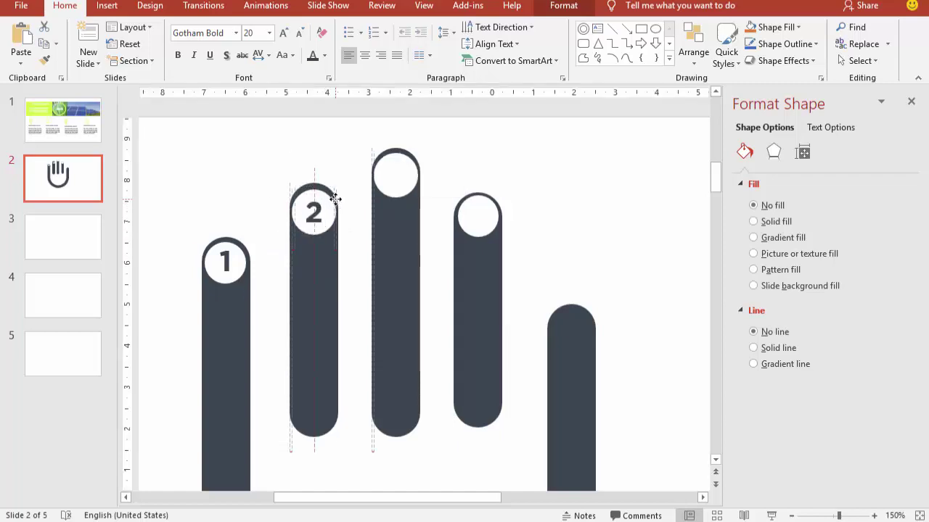
{"action": "left_click", "coordinate": [238, 172]}
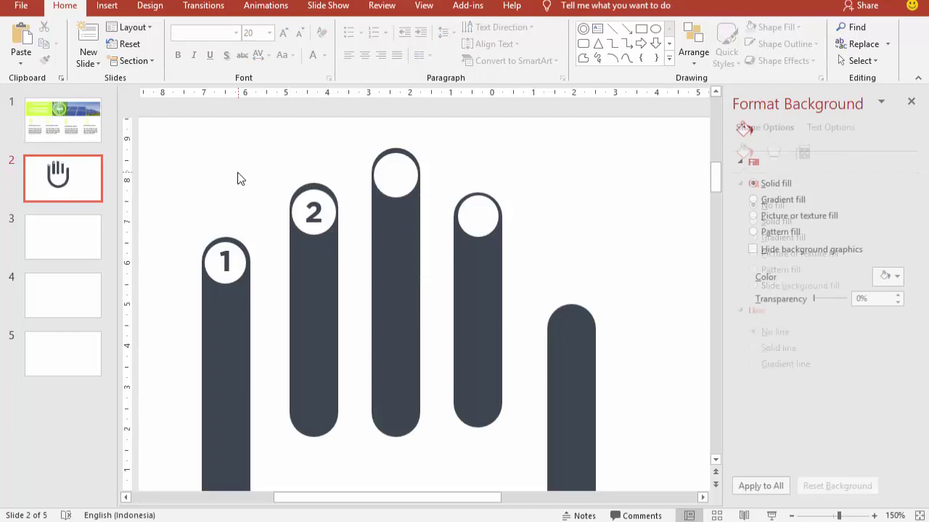
Copy the label as '3' onto the third circle and drop another copy on the fourth
{"action": "left_click", "coordinate": [324, 209]}
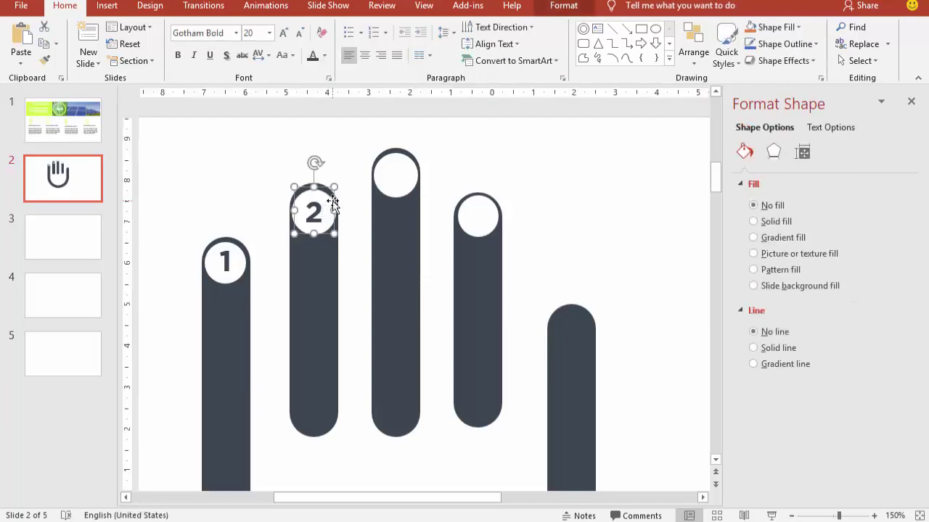
{"action": "left_click_drag", "start_coordinate": [333, 203], "coordinate": [350, 215]}
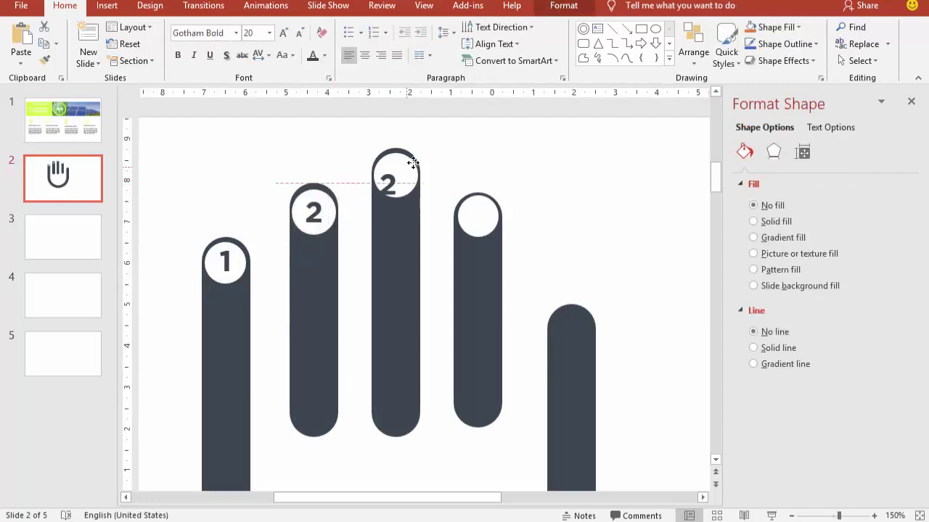
{"action": "left_click_drag", "start_coordinate": [351, 215], "coordinate": [391, 169]}
{"action": "double_click", "coordinate": [390, 170]}
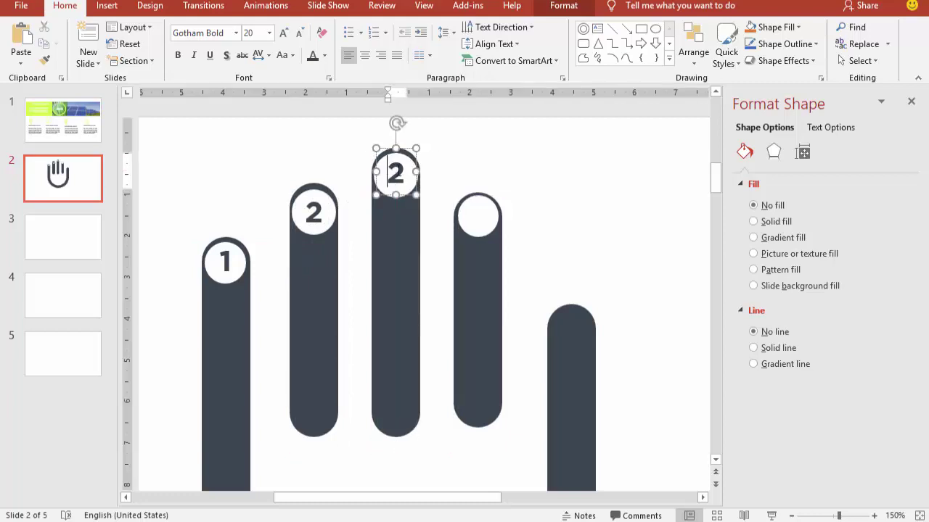
{"action": "type", "text": "3"}
{"action": "mouse_move", "coordinate": [414, 158]}
{"action": "left_mouse_down"}
{"action": "mouse_move", "coordinate": [497, 118]}
{"action": "mouse_move", "coordinate": [500, 209]}
{"action": "left_mouse_up"}
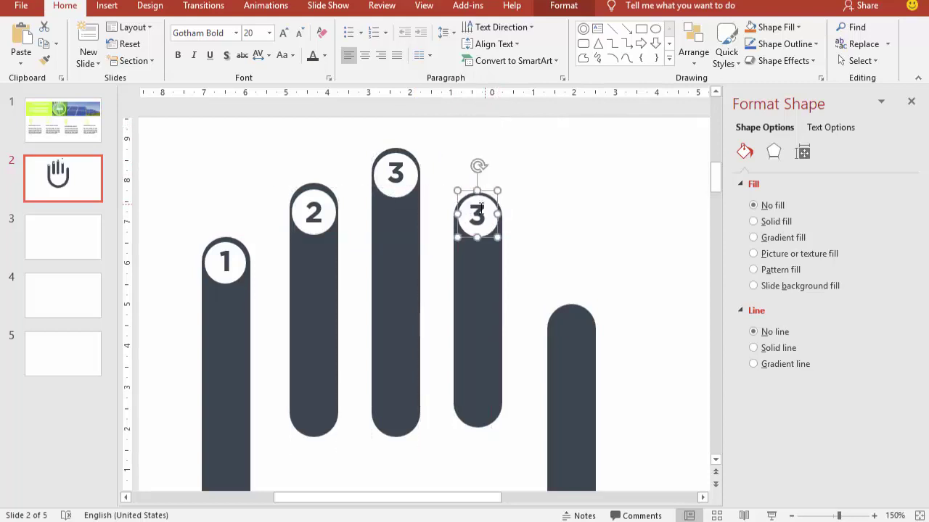
{"action": "left_click", "coordinate": [470, 216]}
{"action": "double_click", "coordinate": [477, 215]}
Number the fourth circle '4', then select all hand shapes and shift them slightly right
{"action": "type", "text": "4"}
{"action": "left_click", "coordinate": [536, 175]}
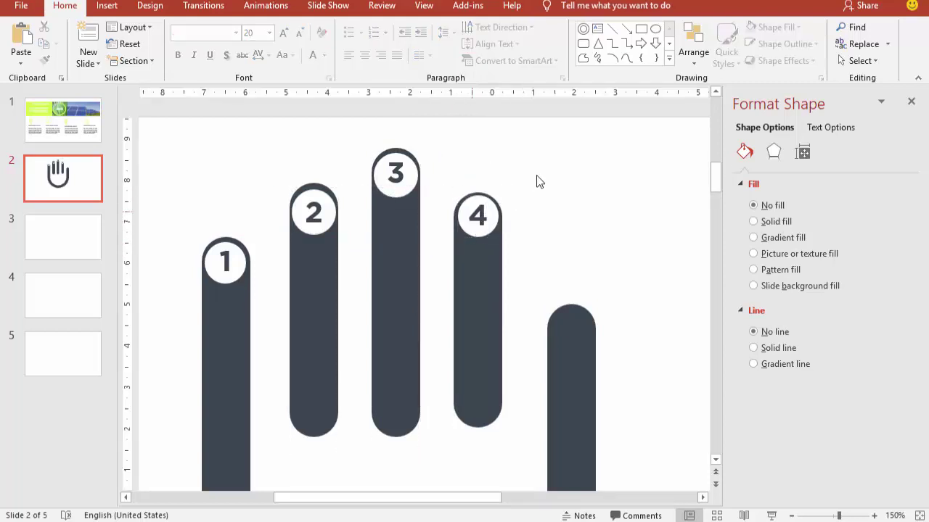
{"action": "scroll", "coordinate": [526, 180], "scroll_direction": "down", "scroll_amount": 2, "text": "ctrl"}
{"action": "scroll", "coordinate": [519, 174], "scroll_direction": "down", "scroll_amount": 2, "text": "ctrl"}
{"action": "scroll", "coordinate": [519, 173], "scroll_direction": "down", "scroll_amount": 1, "text": "ctrl"}
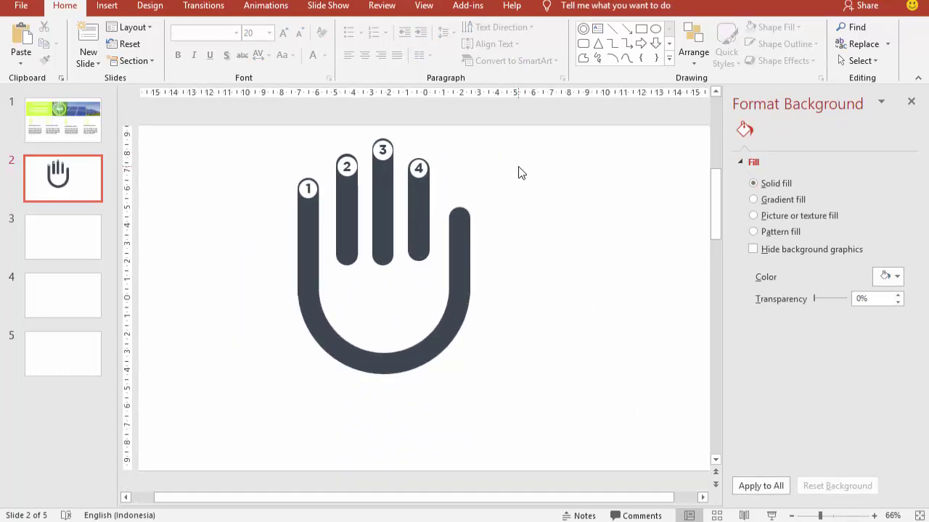
{"action": "scroll", "coordinate": [518, 173], "scroll_direction": "down", "scroll_amount": 1, "text": "ctrl"}
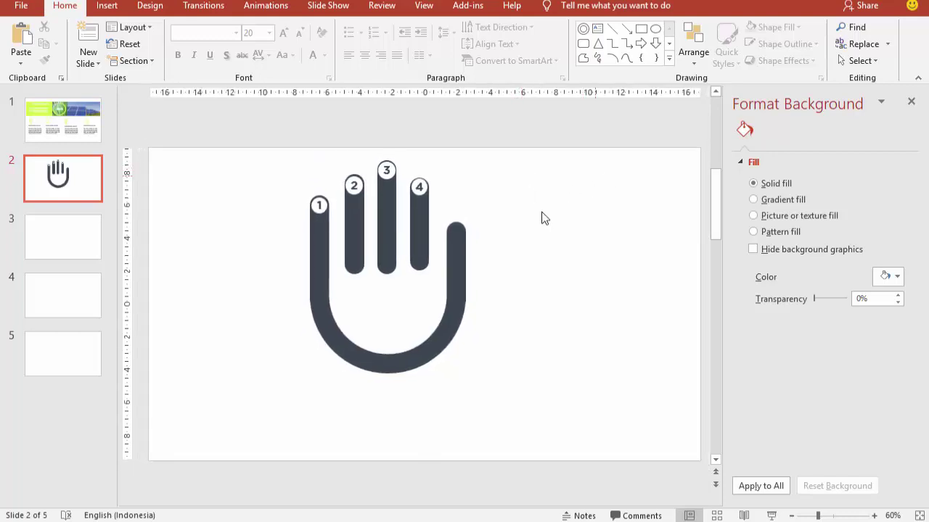
{"action": "left_click_drag", "start_coordinate": [274, 134], "coordinate": [514, 416]}
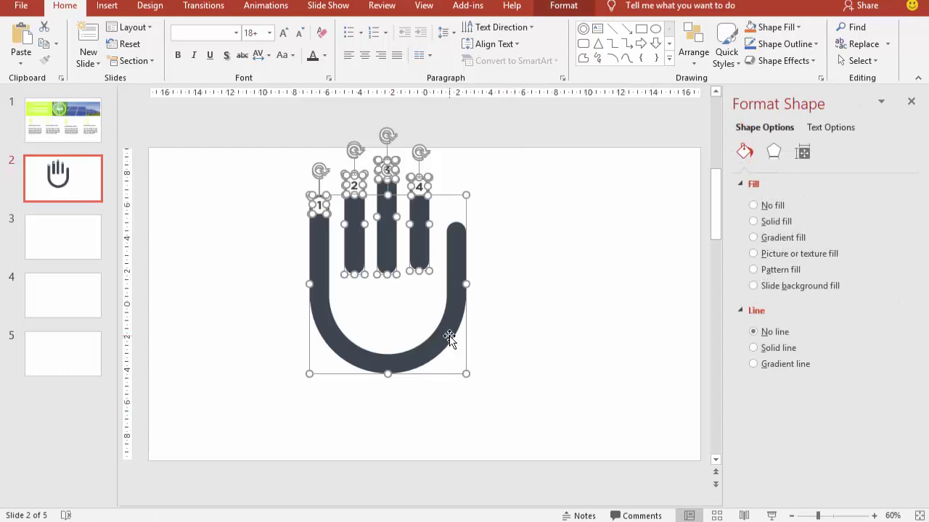
{"action": "left_click_drag", "start_coordinate": [448, 339], "coordinate": [485, 339]}
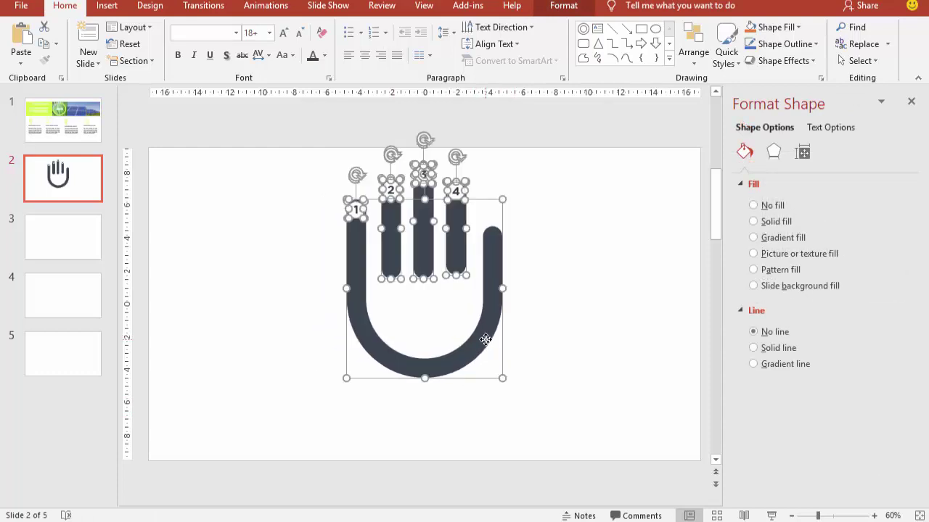
{"action": "left_click", "coordinate": [576, 297]}
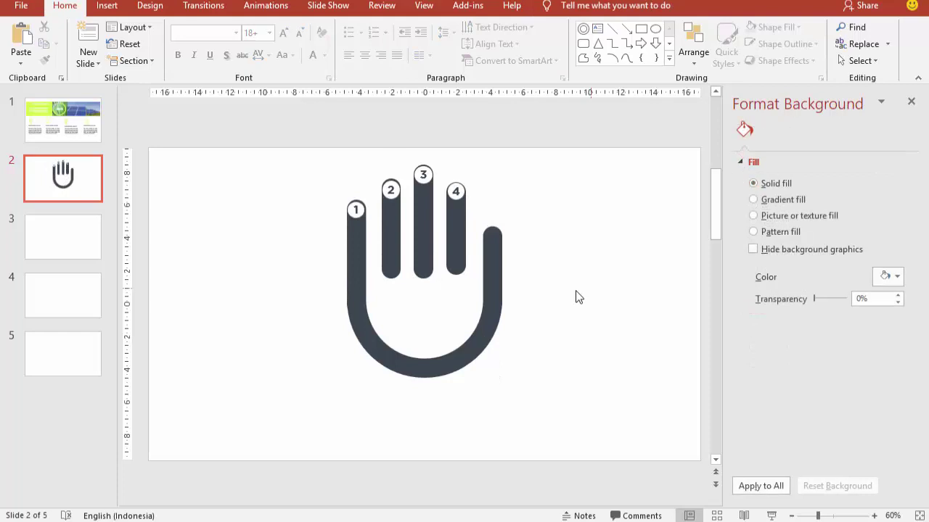
Add a 'Teks Disini' text box and move it into the hand's palm
{"action": "left_click", "coordinate": [107, 5]}
{"action": "left_click", "coordinate": [590, 51]}
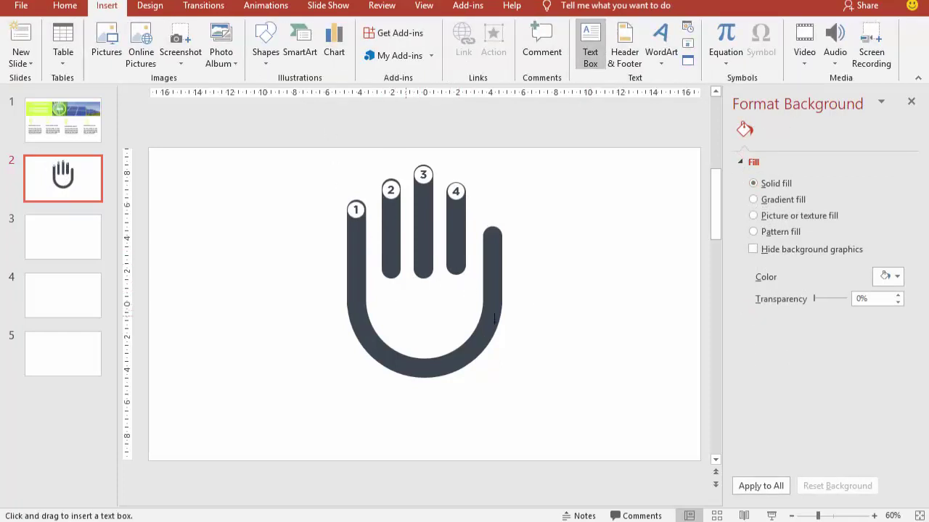
{"action": "left_click", "coordinate": [541, 326]}
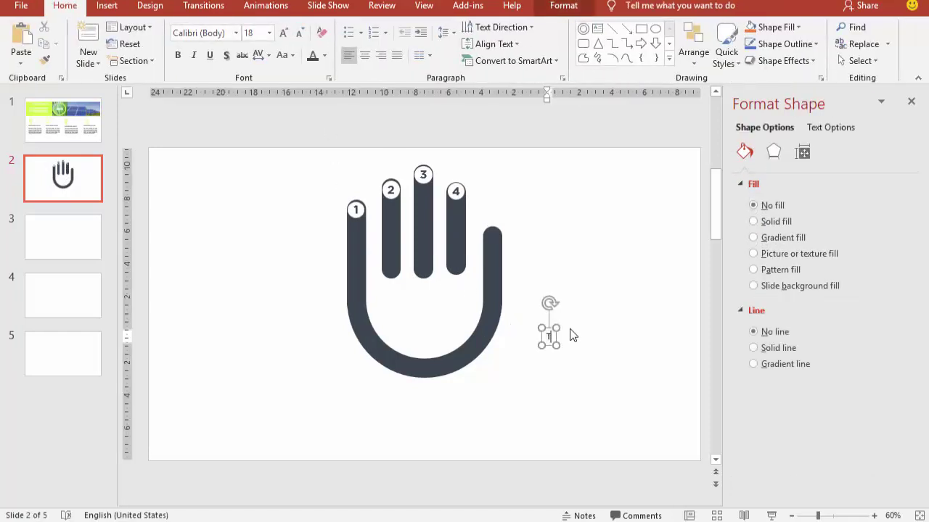
{"action": "type", "text": "ex"}
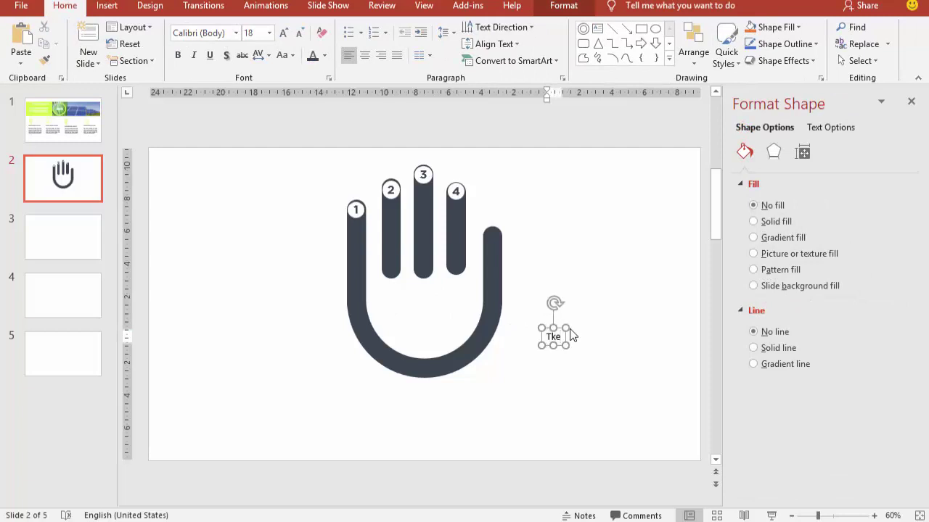
{"action": "key", "text": "BackSpace"}
{"action": "key", "text": "BackSpace"}
{"action": "key", "text": "BackSpace"}
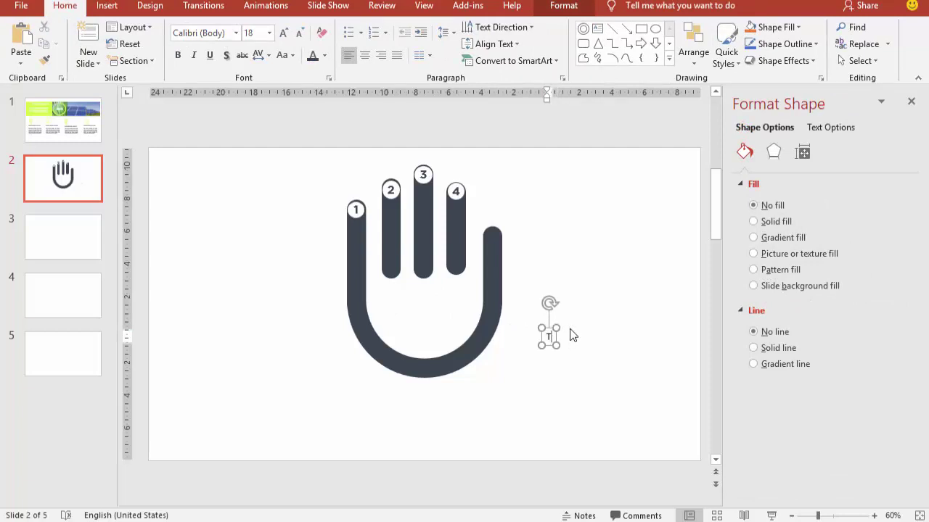
{"action": "type", "text": "eks In"}
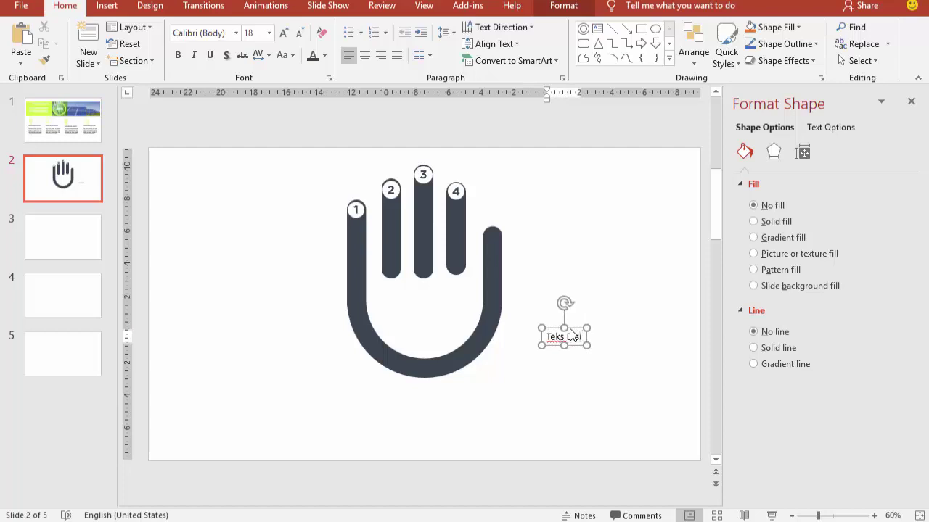
{"action": "type", "text": "ini"}
{"action": "left_click_drag", "start_coordinate": [580, 332], "coordinate": [430, 301]}
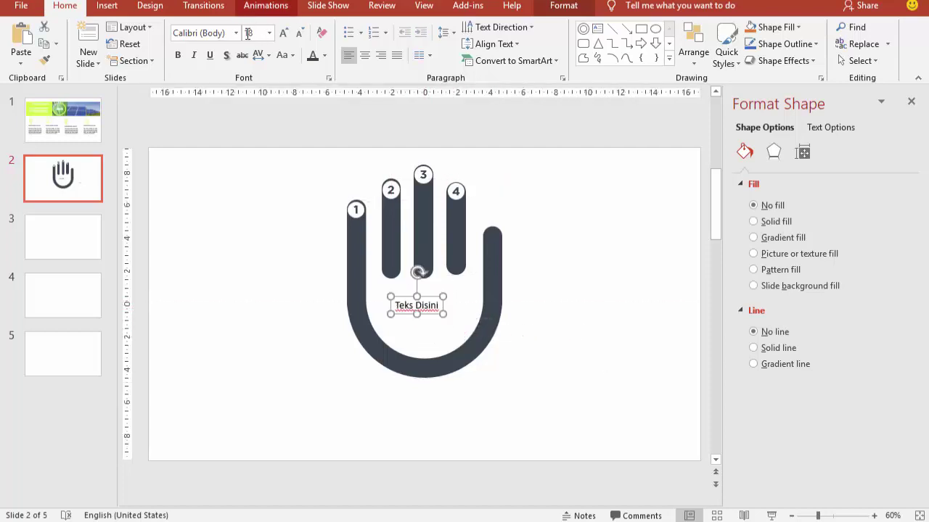
Format the caption as dark grey Gotham Bold 32, centred and wrapped onto two lines
{"action": "left_click", "coordinate": [203, 32]}
{"action": "left_click", "coordinate": [236, 33]}
{"action": "left_click", "coordinate": [212, 118]}
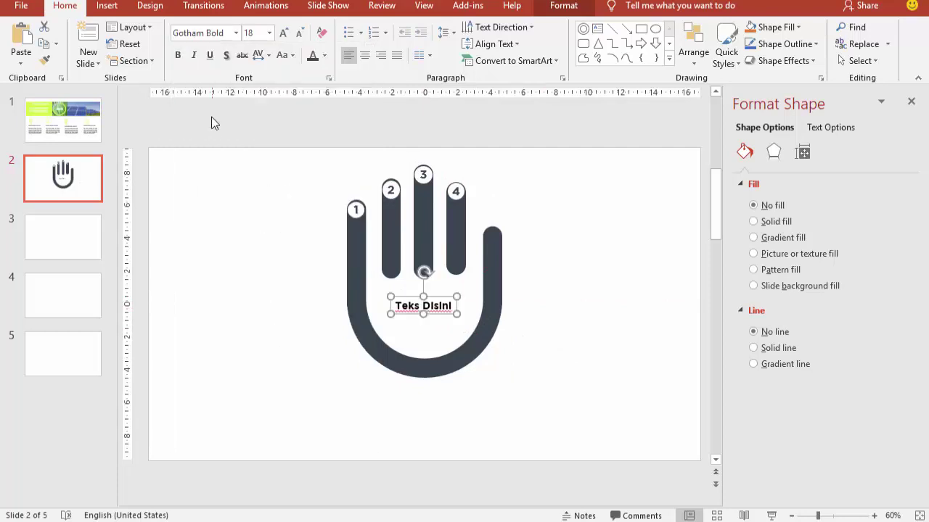
{"action": "left_click", "coordinate": [269, 32]}
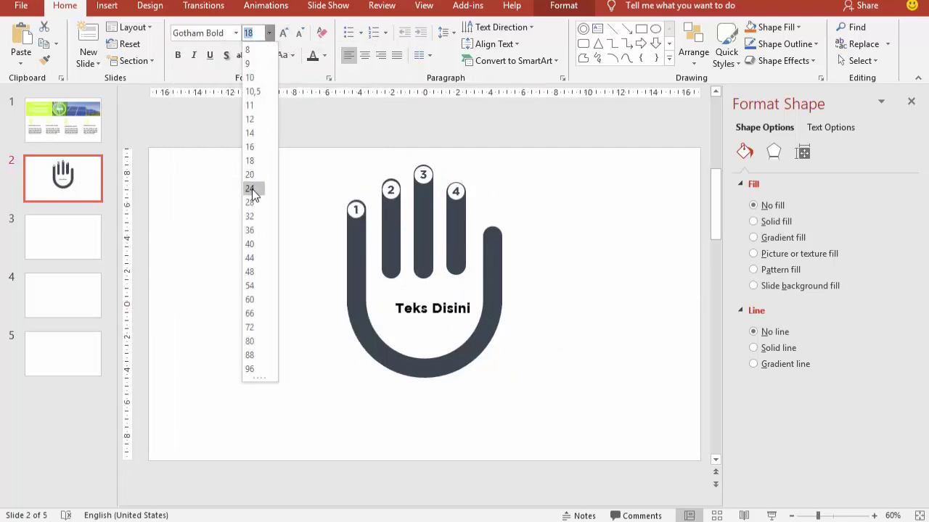
{"action": "left_click", "coordinate": [250, 216]}
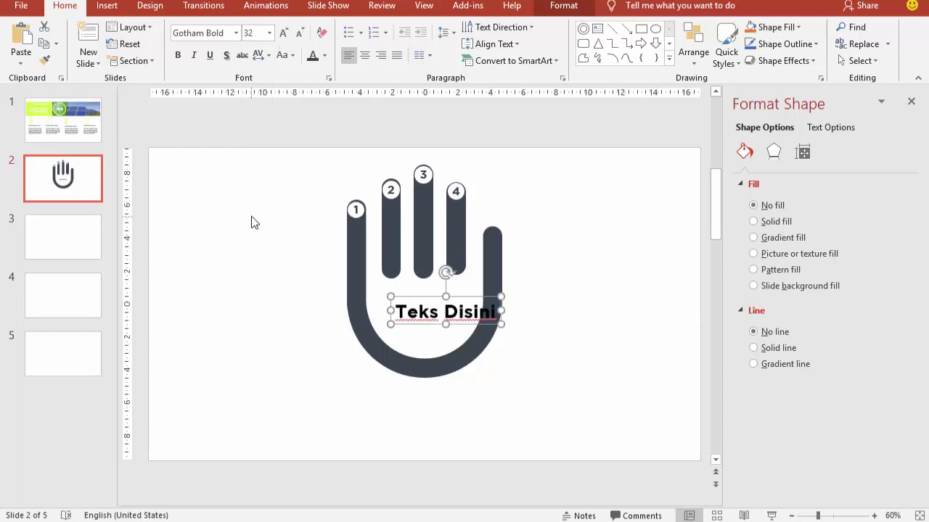
{"action": "mouse_move", "coordinate": [501, 311]}
{"action": "left_mouse_down"}
{"action": "mouse_move", "coordinate": [445, 317]}
{"action": "mouse_move", "coordinate": [451, 330]}
{"action": "left_mouse_up"}
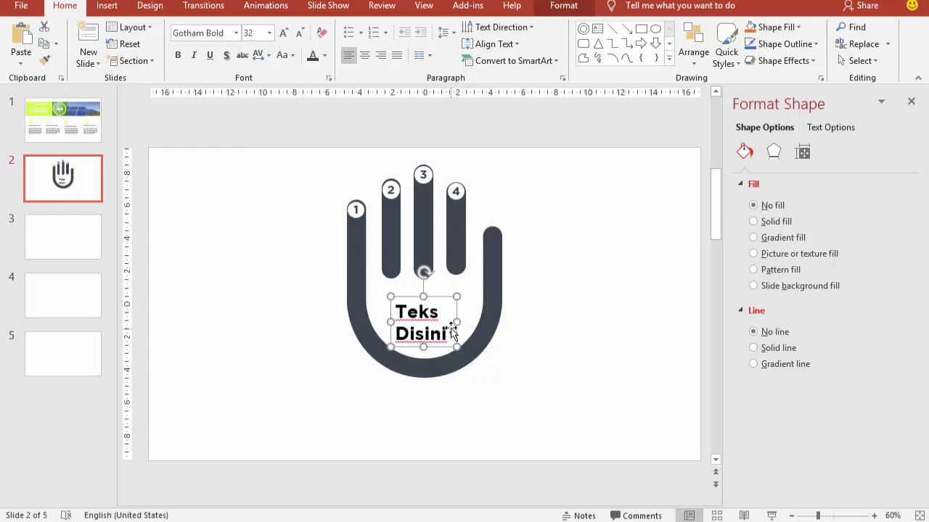
{"action": "left_click_drag", "start_coordinate": [439, 296], "coordinate": [439, 285]}
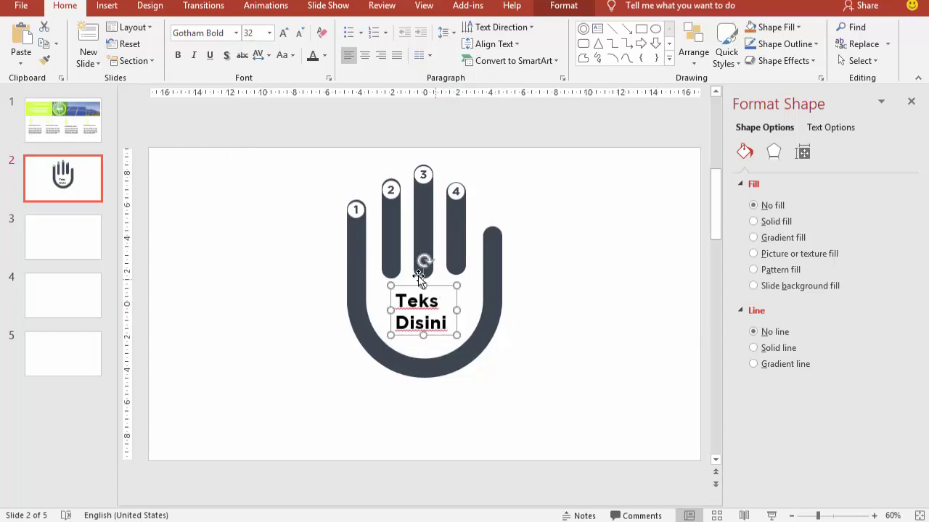
{"action": "left_click", "coordinate": [324, 56]}
{"action": "left_click", "coordinate": [317, 199]}
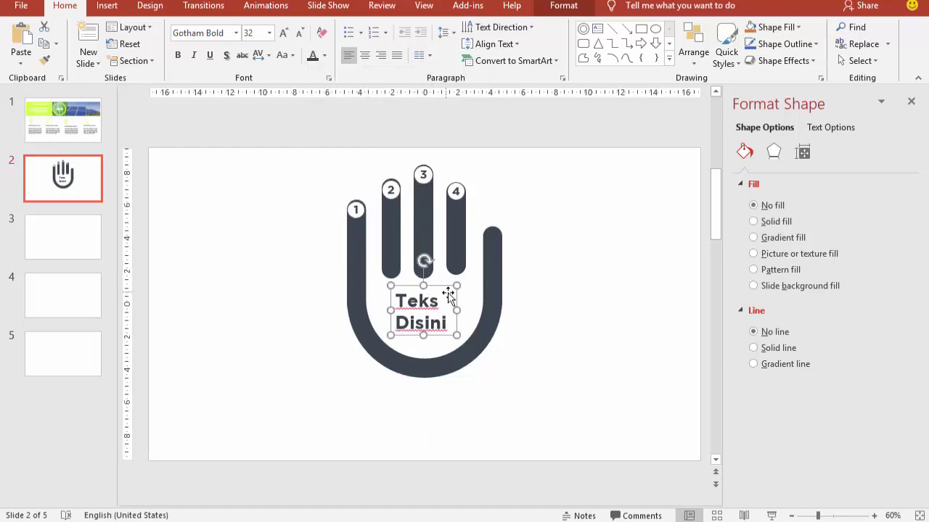
{"action": "left_click", "coordinate": [367, 57]}
{"action": "left_click_drag", "start_coordinate": [433, 281], "coordinate": [434, 275]}
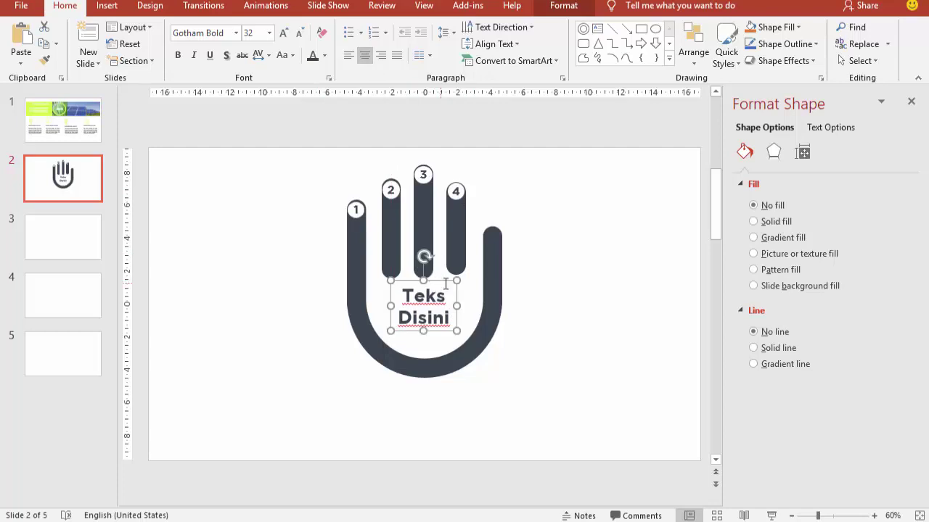
{"action": "left_click", "coordinate": [582, 272]}
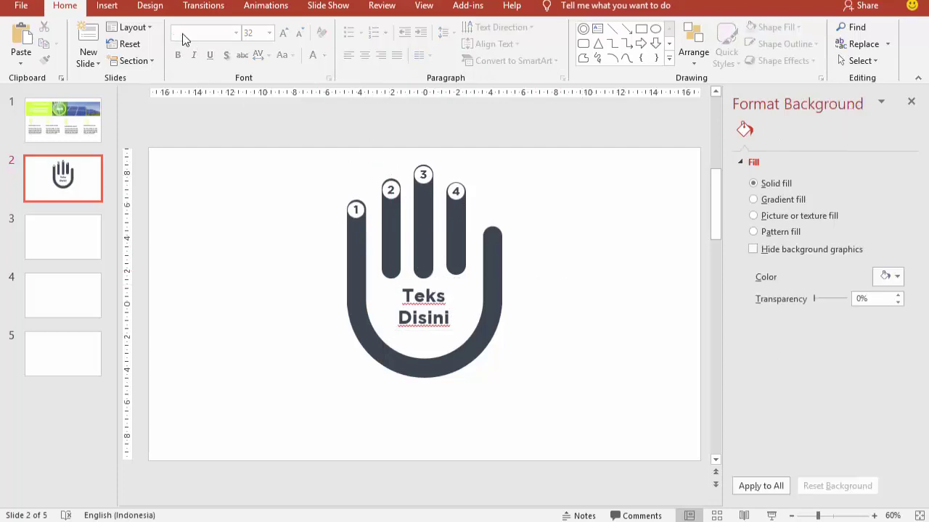
Add a new text box reading 'Sub Judul' beside the hand
{"action": "left_click", "coordinate": [108, 6]}
{"action": "left_click", "coordinate": [590, 40]}
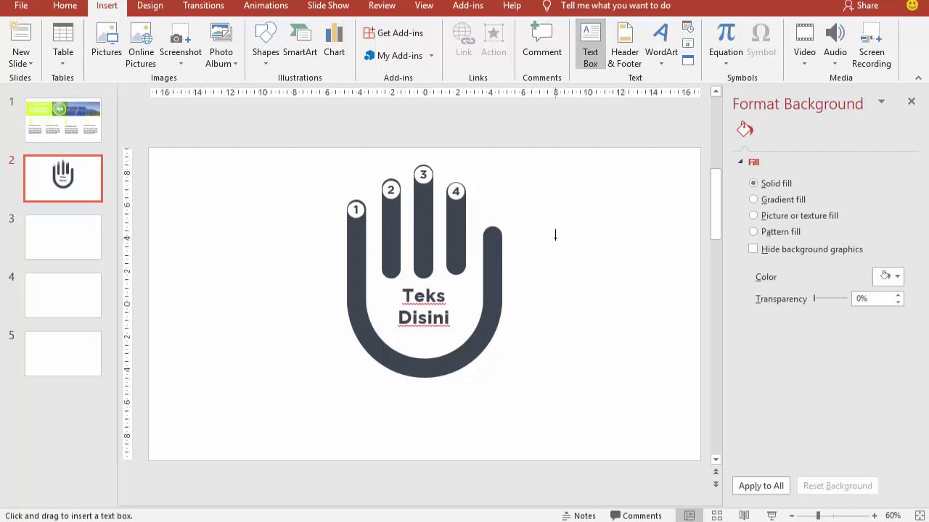
{"action": "left_click", "coordinate": [555, 238]}
{"action": "type", "text": "Sub"}
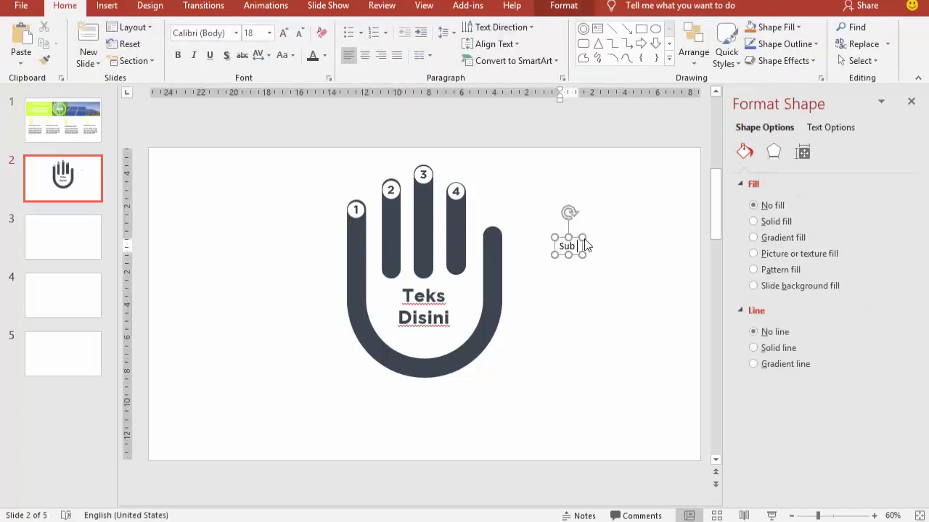
{"action": "type", "text": " Judul"}
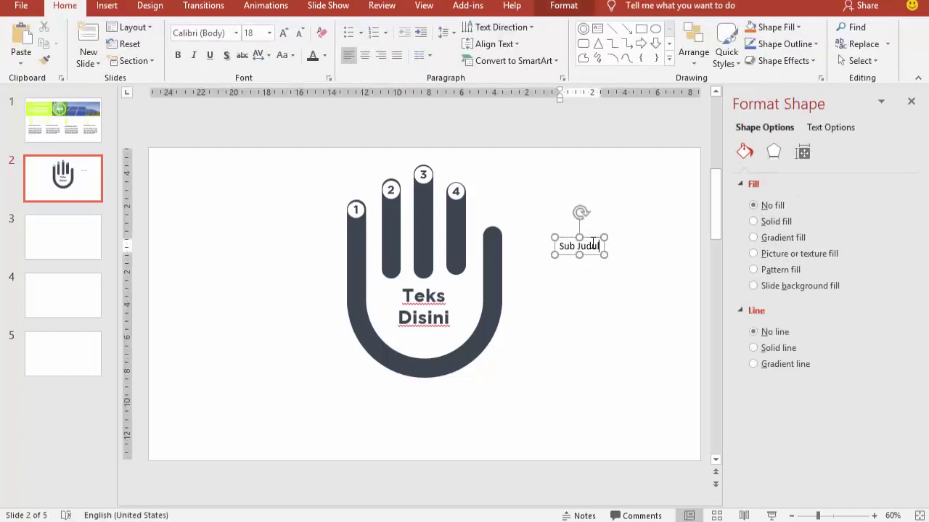
{"action": "left_click", "coordinate": [589, 237]}
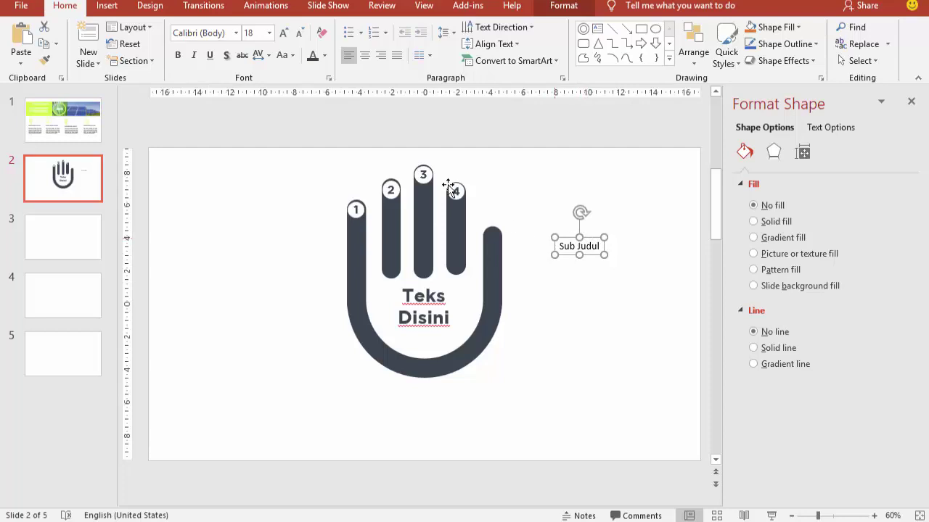
Make 'Sub Judul' yellow Century Gothic and place it beneath 'Teks Disini' in the palm
{"action": "left_click", "coordinate": [236, 34]}
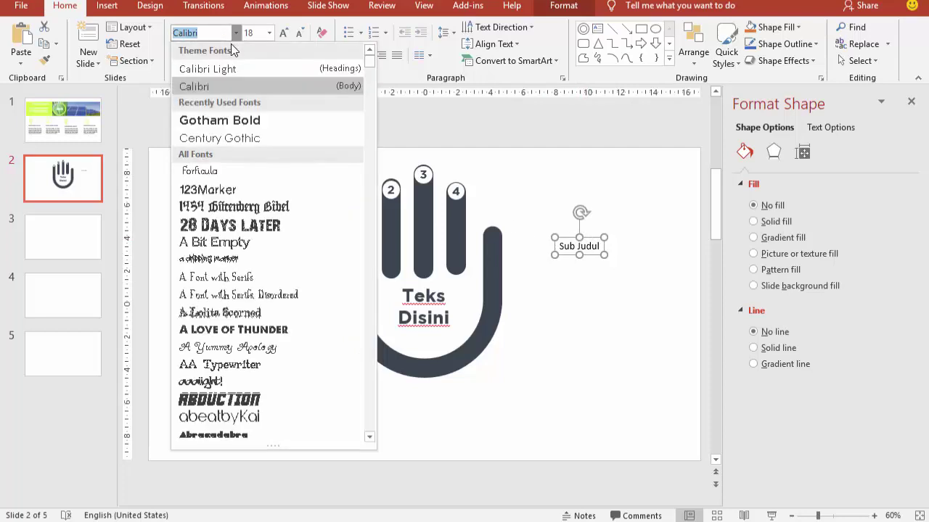
{"action": "left_click", "coordinate": [239, 138]}
{"action": "left_click", "coordinate": [325, 55]}
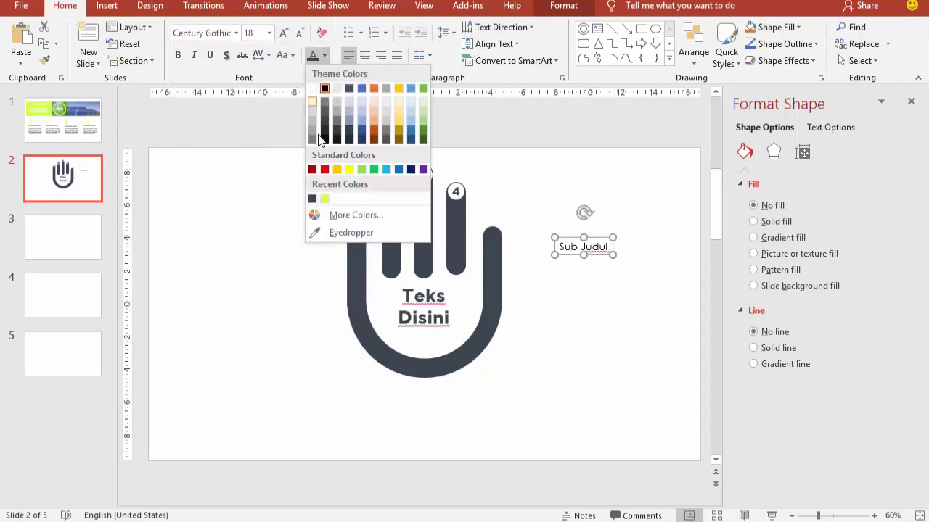
{"action": "left_click", "coordinate": [324, 201]}
{"action": "mouse_move", "coordinate": [559, 240]}
{"action": "left_mouse_down"}
{"action": "mouse_move", "coordinate": [476, 307]}
{"action": "mouse_move", "coordinate": [404, 330]}
{"action": "left_mouse_up"}
{"action": "left_click", "coordinate": [613, 266]}
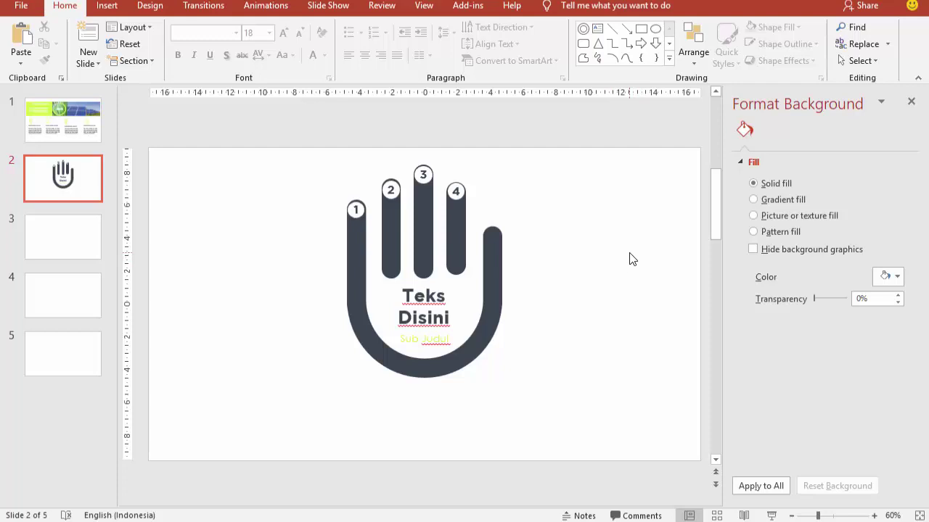
{"action": "scroll", "coordinate": [627, 264], "scroll_direction": "down", "scroll_amount": 1, "text": "ctrl"}
{"action": "scroll", "coordinate": [626, 266], "scroll_direction": "down", "scroll_amount": 2, "text": "ctrl"}
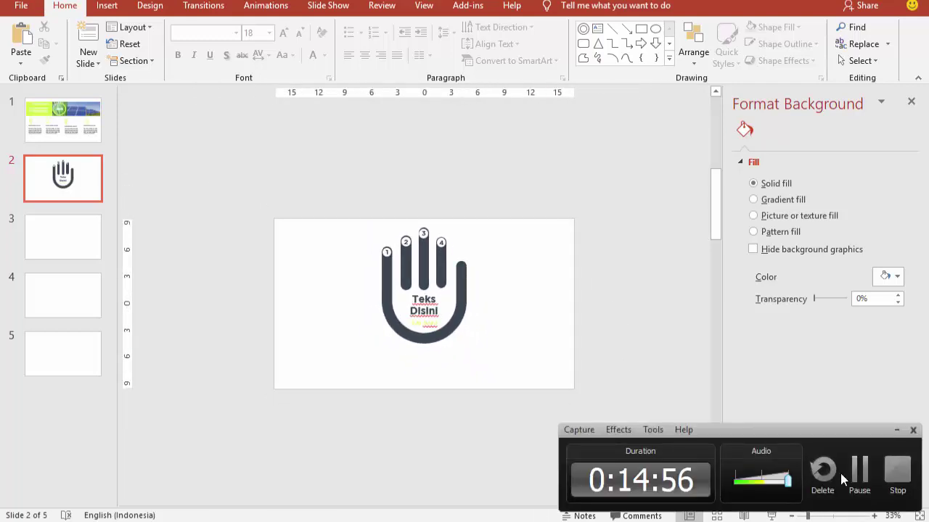
Bring the 'Teks Judul Disini' title and paragraph from slide 1 to slide 2's upper left
{"action": "left_click", "coordinate": [93, 129]}
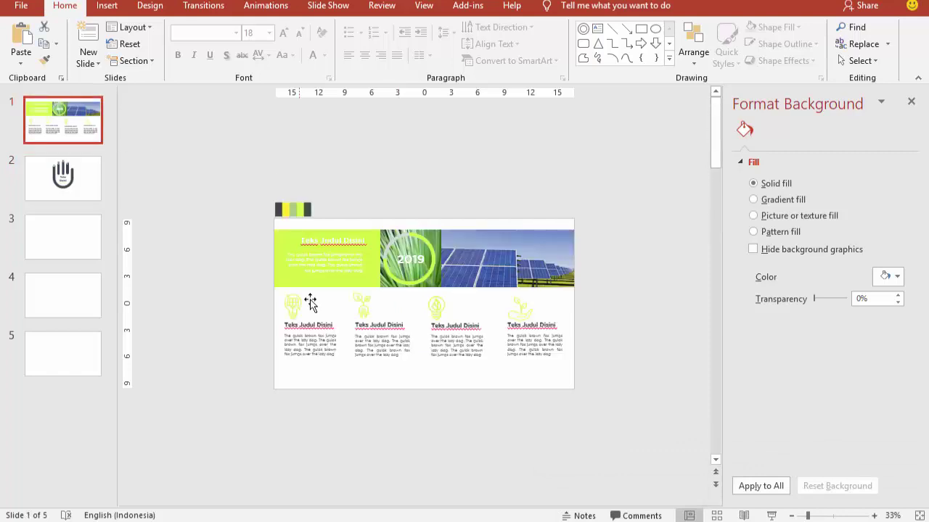
{"action": "left_click", "coordinate": [330, 354]}
{"action": "left_click", "coordinate": [323, 352]}
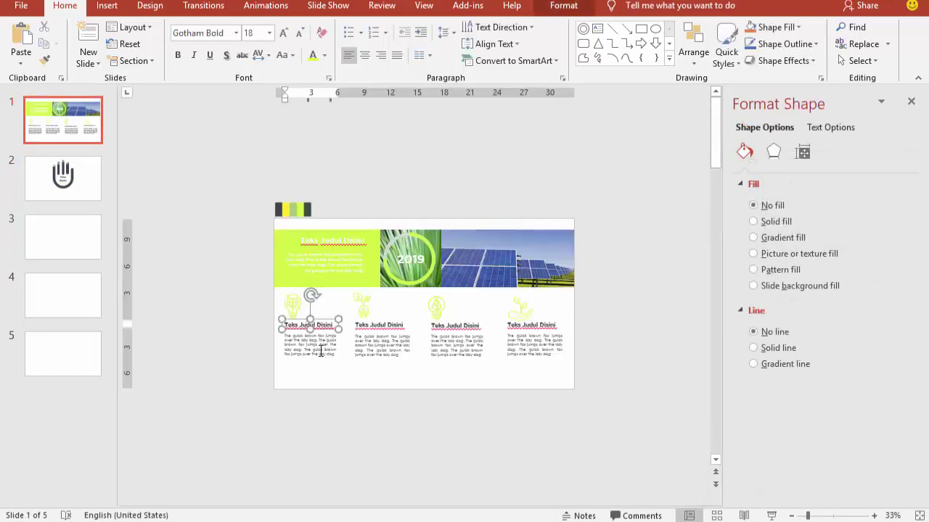
{"action": "left_click", "coordinate": [321, 352], "text": "shift"}
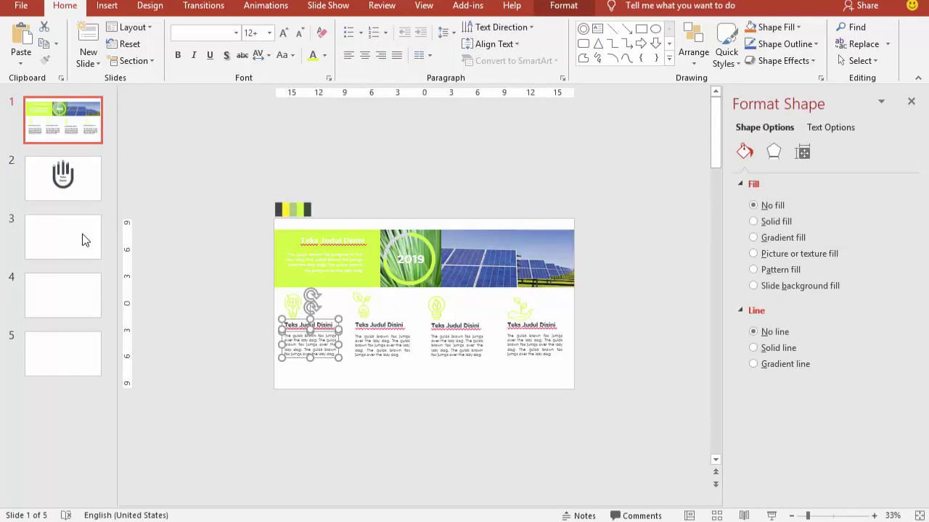
{"action": "left_click", "coordinate": [81, 186]}
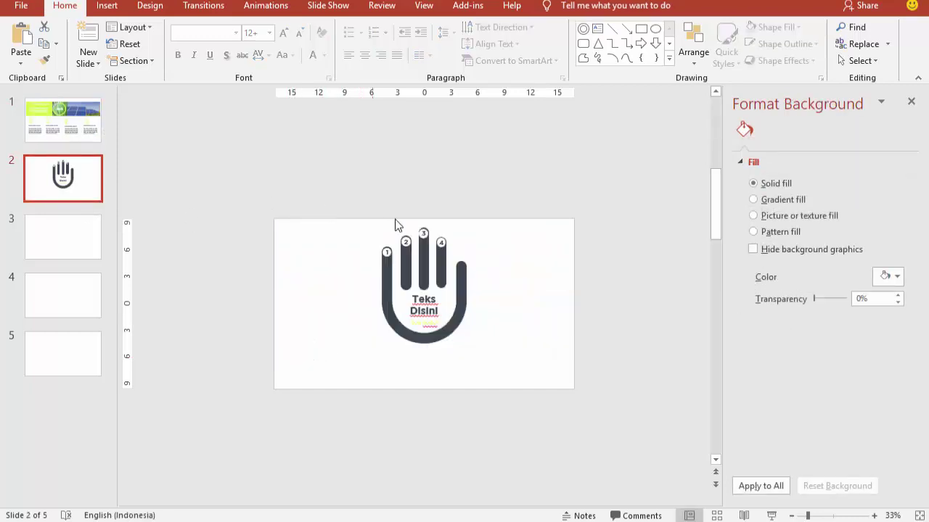
{"action": "key", "text": "ctrl+v"}
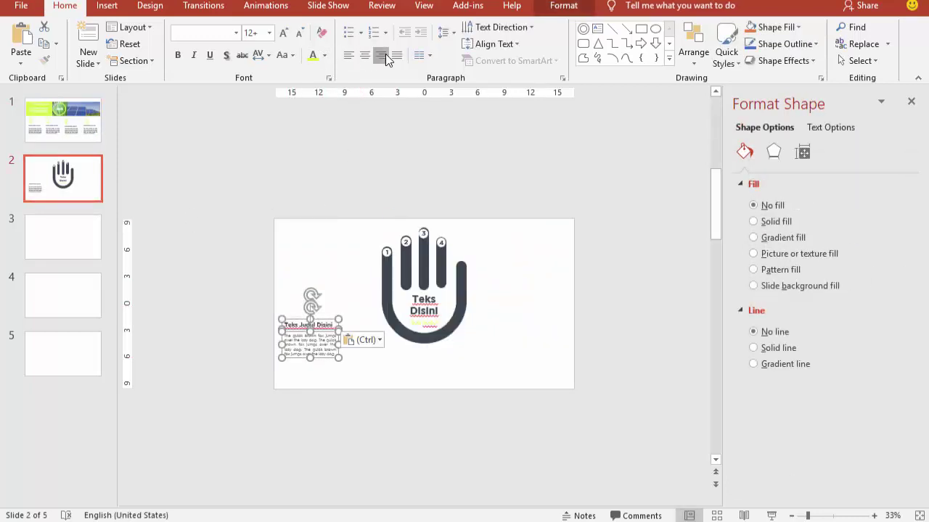
{"action": "mouse_move", "coordinate": [326, 318]}
{"action": "left_mouse_down"}
{"action": "mouse_move", "coordinate": [345, 241]}
{"action": "mouse_move", "coordinate": [345, 250]}
{"action": "left_mouse_up"}
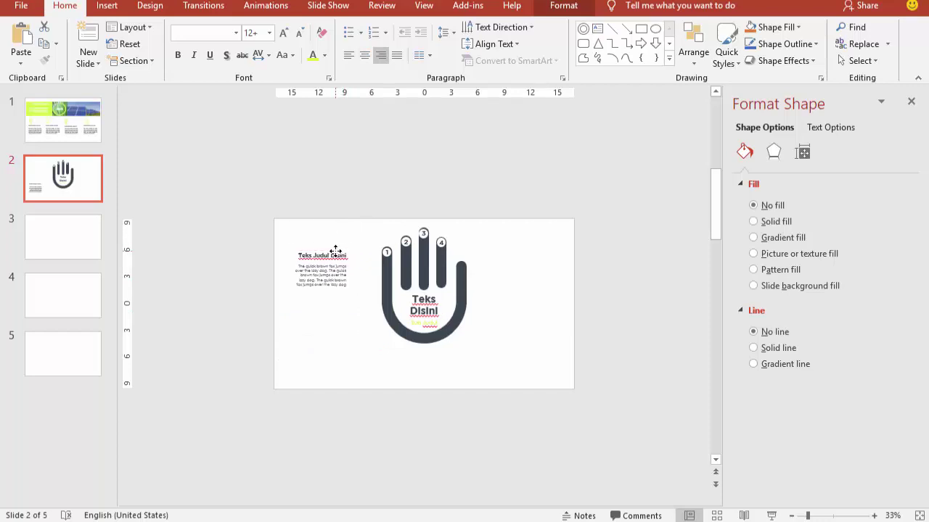
{"action": "left_click_drag", "start_coordinate": [342, 250], "coordinate": [339, 317]}
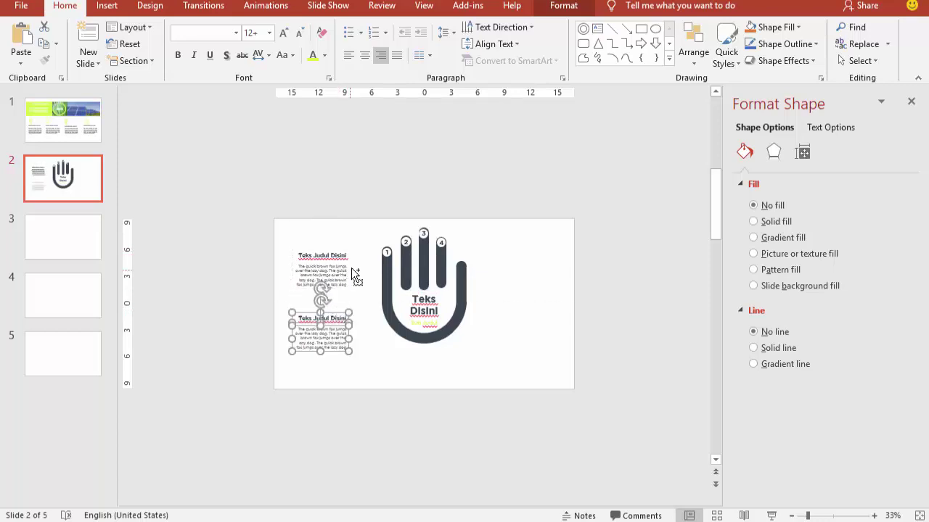
Duplicate the text block, placing left-aligned copies right of the hand for four blocks total
{"action": "key", "text": "ctrl+d"}
{"action": "mouse_move", "coordinate": [333, 379]}
{"action": "left_mouse_down"}
{"action": "mouse_move", "coordinate": [471, 338]}
{"action": "mouse_move", "coordinate": [516, 241]}
{"action": "left_mouse_up"}
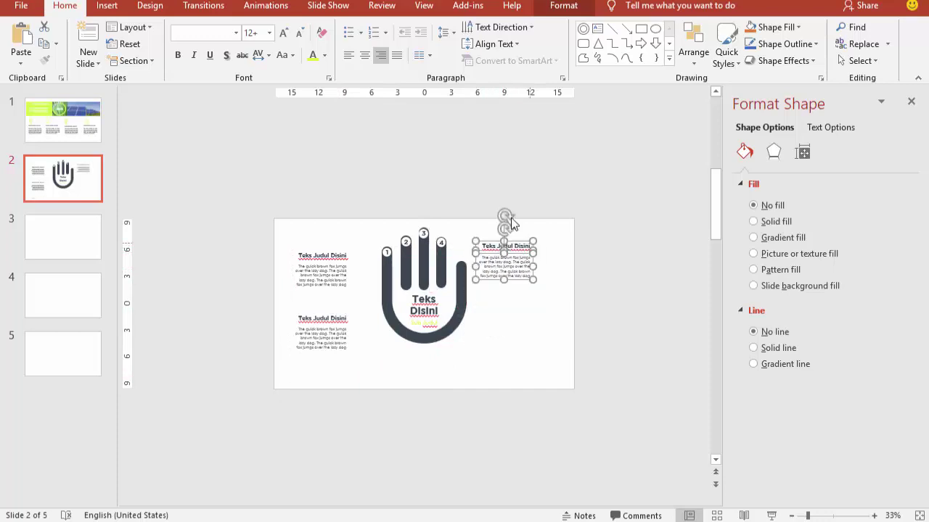
{"action": "left_click", "coordinate": [349, 55]}
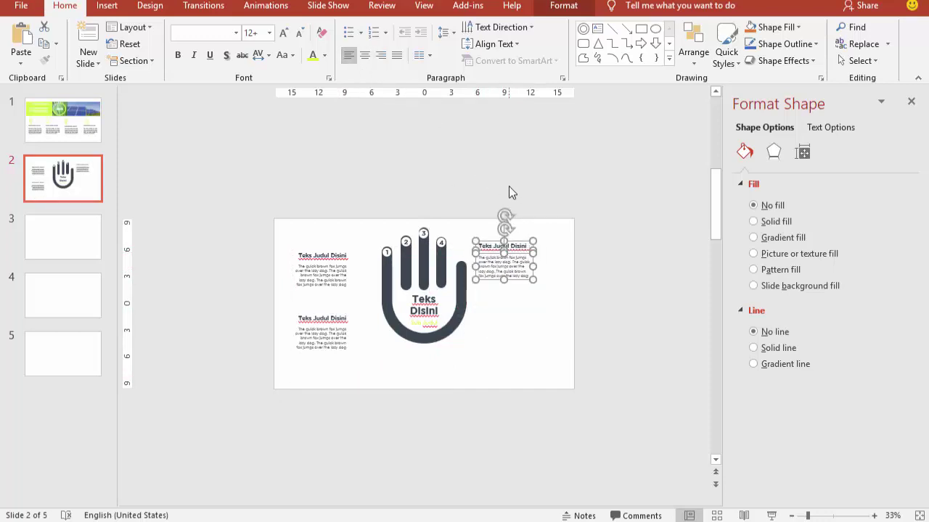
{"action": "left_click_drag", "start_coordinate": [515, 245], "coordinate": [533, 249]}
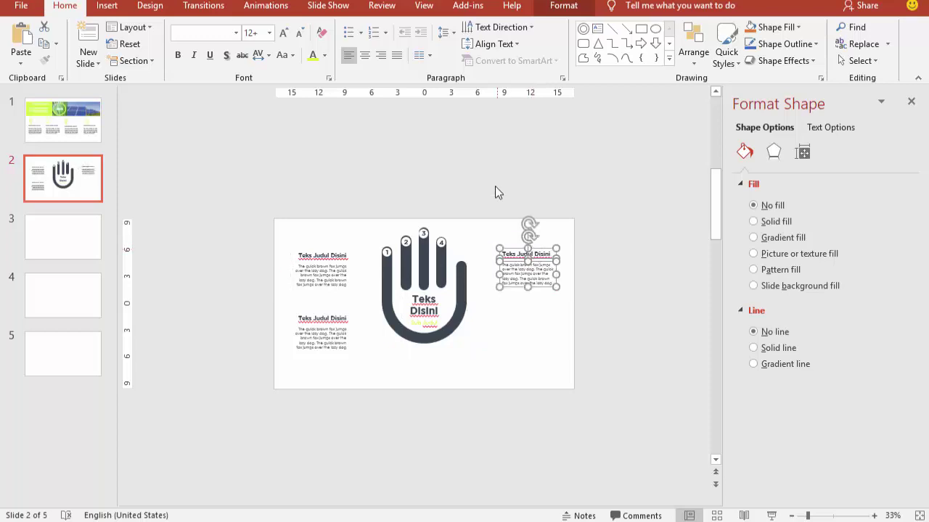
{"action": "mouse_move", "coordinate": [562, 220]}
{"action": "left_mouse_down"}
{"action": "mouse_move", "coordinate": [640, 186]}
{"action": "mouse_move", "coordinate": [454, 311]}
{"action": "left_mouse_up"}
{"action": "left_click", "coordinate": [586, 276]}
{"action": "scroll", "coordinate": [583, 273], "scroll_direction": "up", "scroll_amount": 3, "text": "ctrl"}
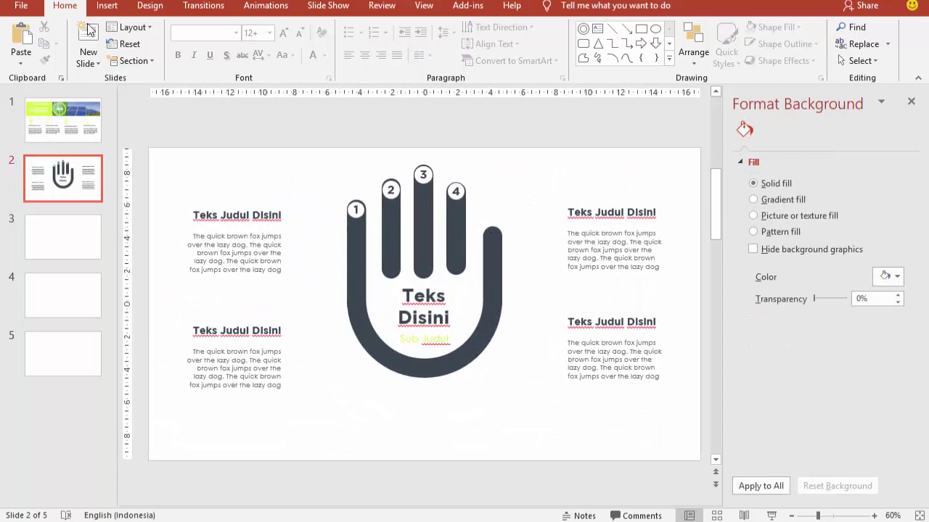
Draw a lime-filled circle between the upper-left title and the hand
{"action": "left_click", "coordinate": [115, 6]}
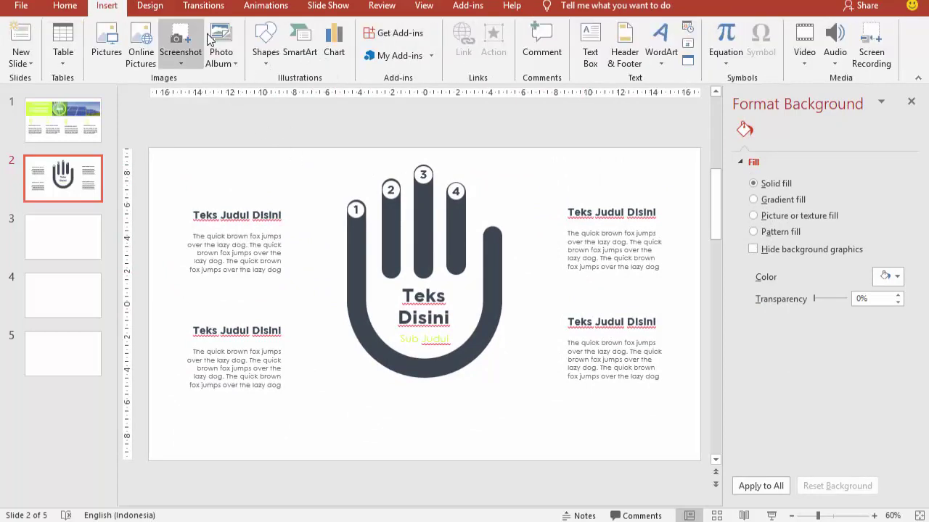
{"action": "left_click", "coordinate": [265, 44]}
{"action": "left_click", "coordinate": [332, 99]}
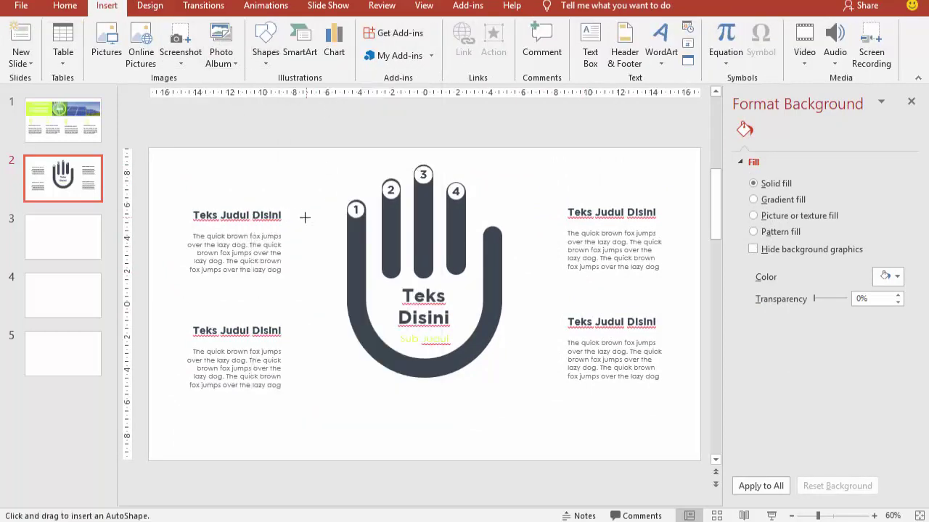
{"action": "left_click_drag", "start_coordinate": [293, 210], "coordinate": [327, 244]}
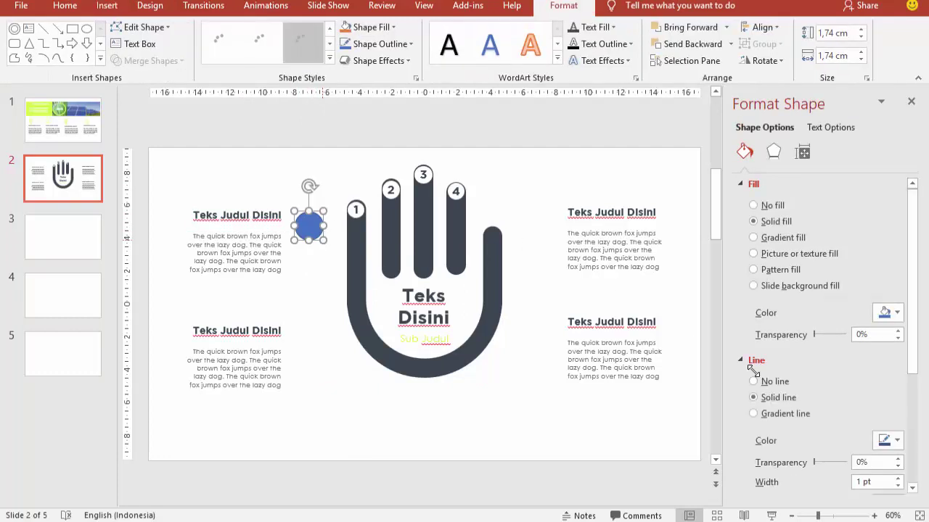
{"action": "left_click", "coordinate": [889, 313]}
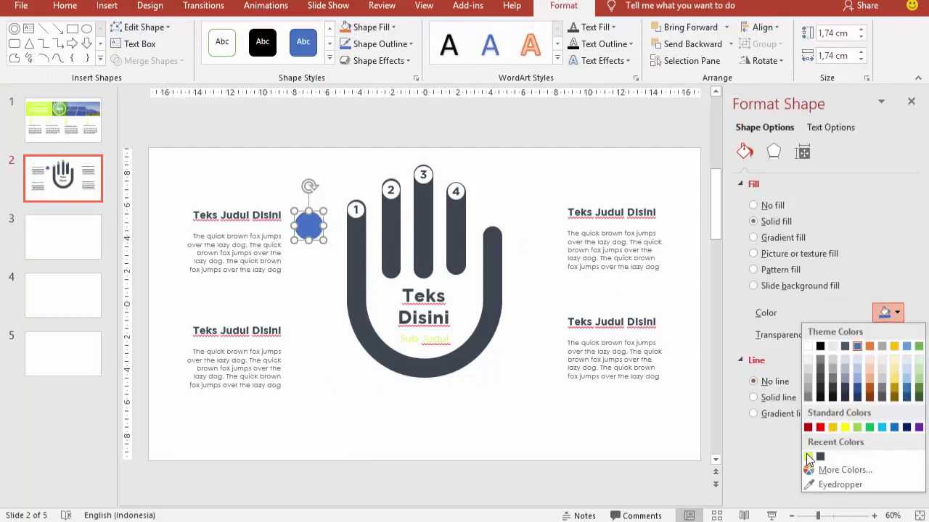
{"action": "left_click", "coordinate": [809, 456]}
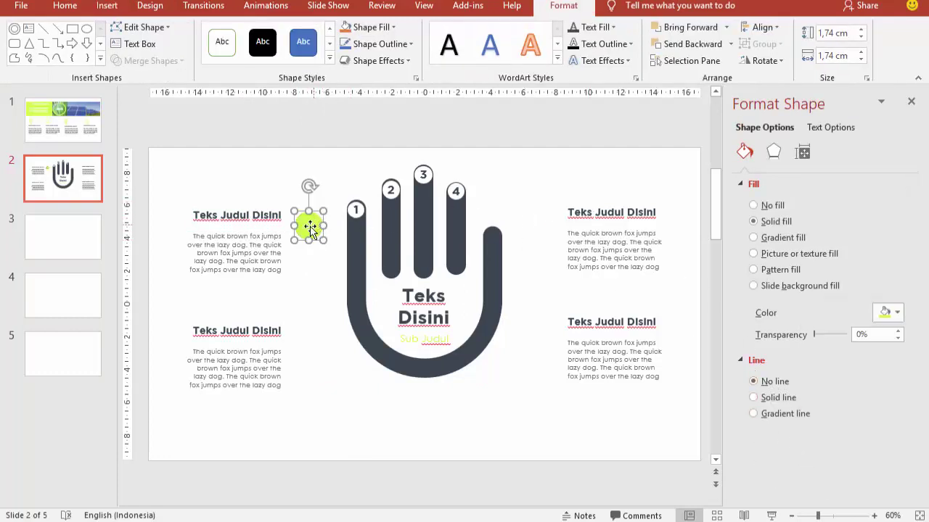
{"action": "left_click_drag", "start_coordinate": [309, 223], "coordinate": [303, 219]}
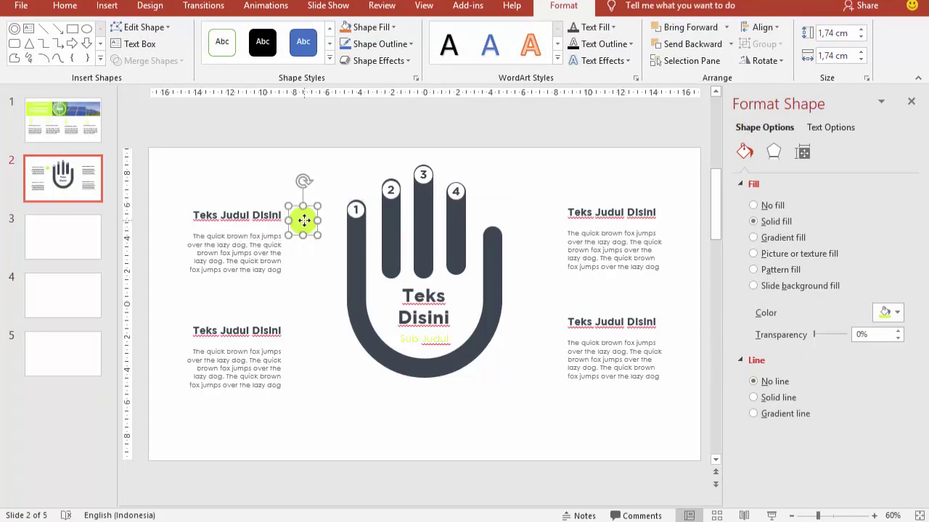
Move the number 1 label from the first finger onto the lime circle
{"action": "left_click", "coordinate": [358, 208]}
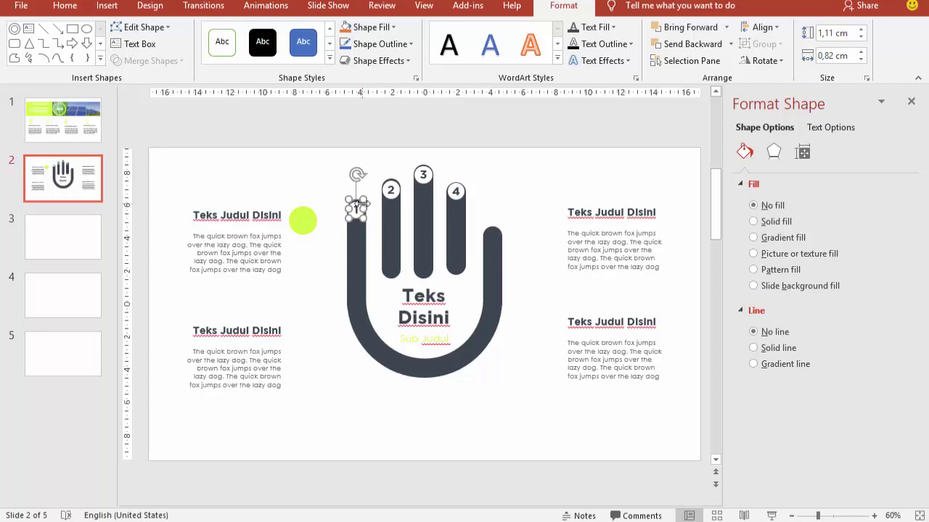
{"action": "scroll", "coordinate": [363, 210], "scroll_direction": "up", "scroll_amount": 3, "text": "ctrl"}
{"action": "scroll", "coordinate": [355, 210], "scroll_direction": "up", "scroll_amount": 1, "text": "ctrl"}
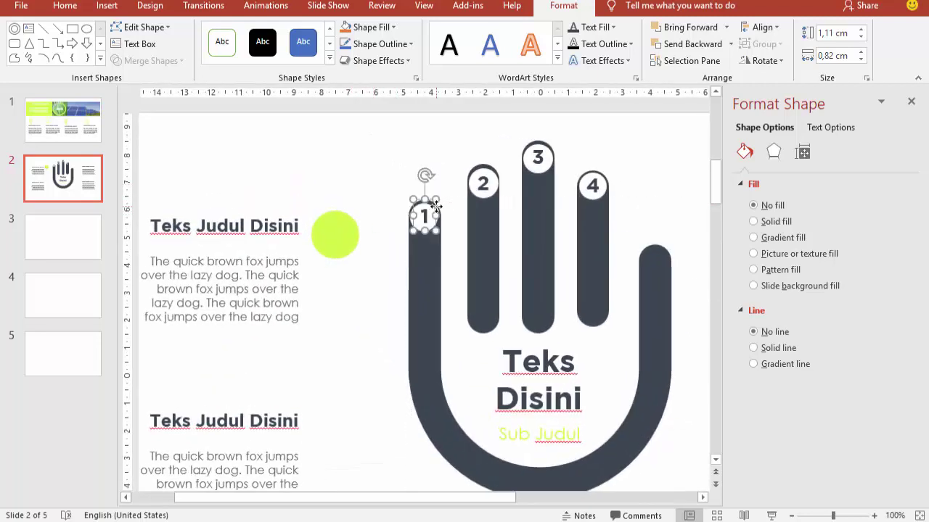
{"action": "left_click_drag", "start_coordinate": [435, 207], "coordinate": [345, 227]}
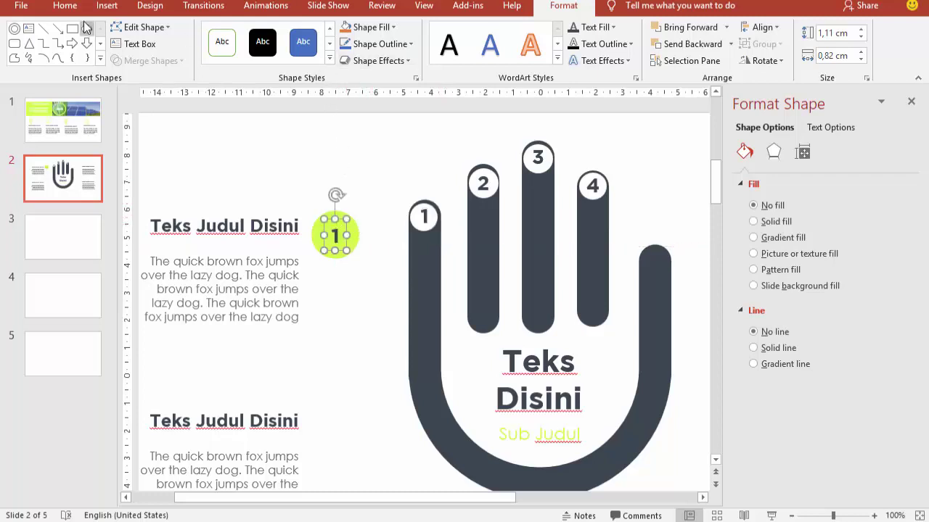
Make the number 1 white at size 28 and centre it on the lime circle
{"action": "left_click", "coordinate": [66, 6]}
{"action": "left_click", "coordinate": [325, 55]}
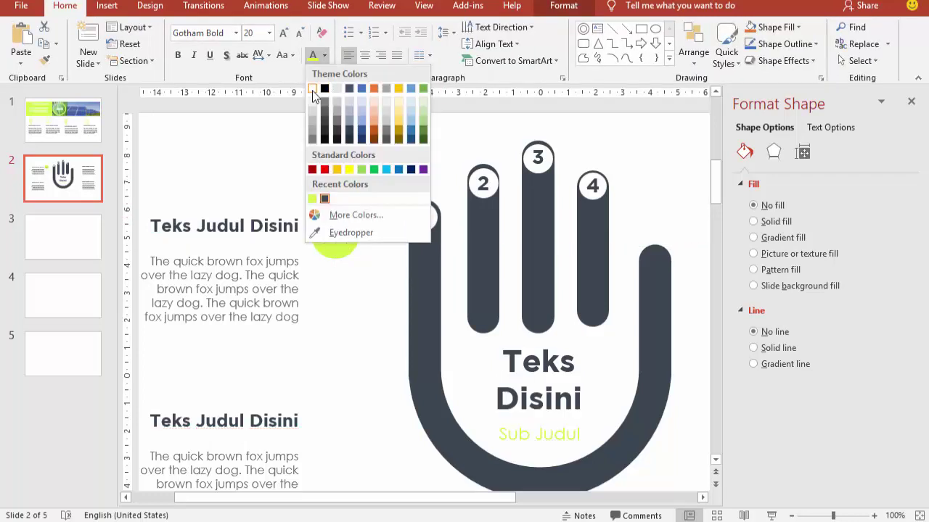
{"action": "left_click", "coordinate": [312, 85]}
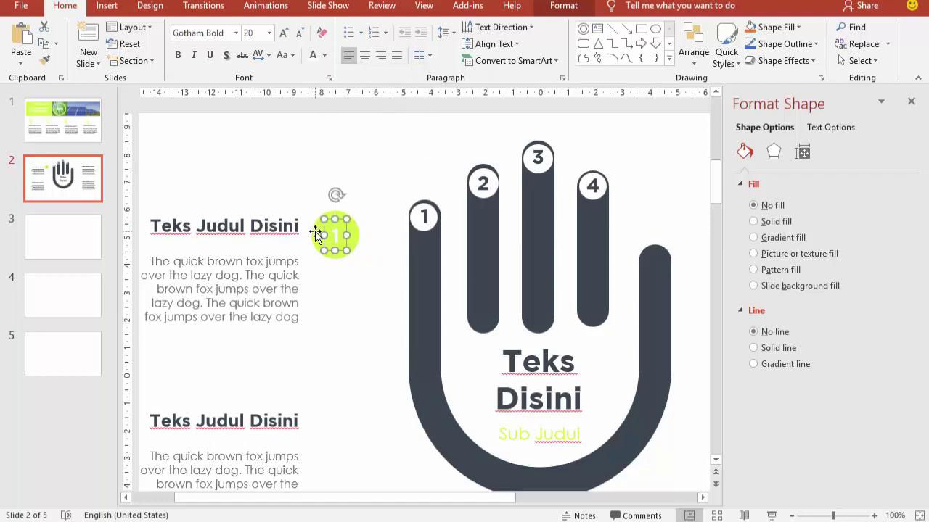
{"action": "left_click", "coordinate": [269, 32]}
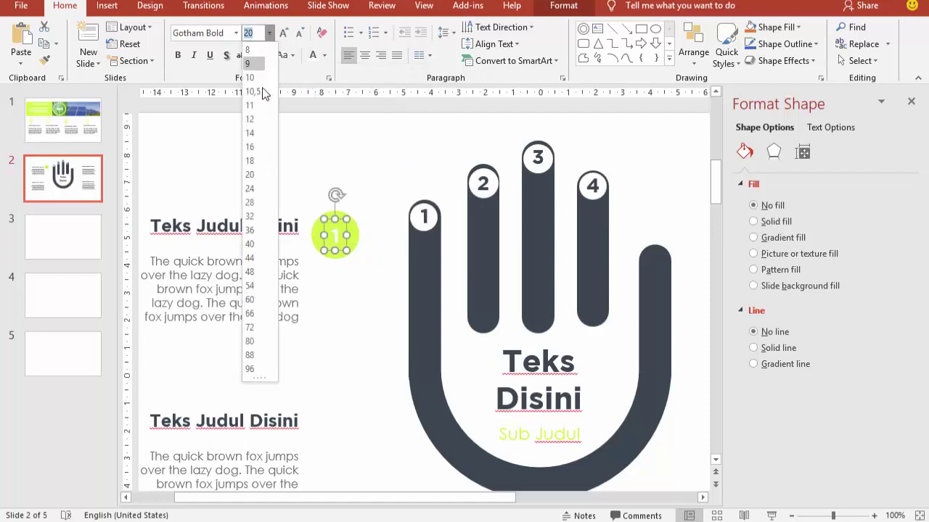
{"action": "left_click", "coordinate": [256, 202]}
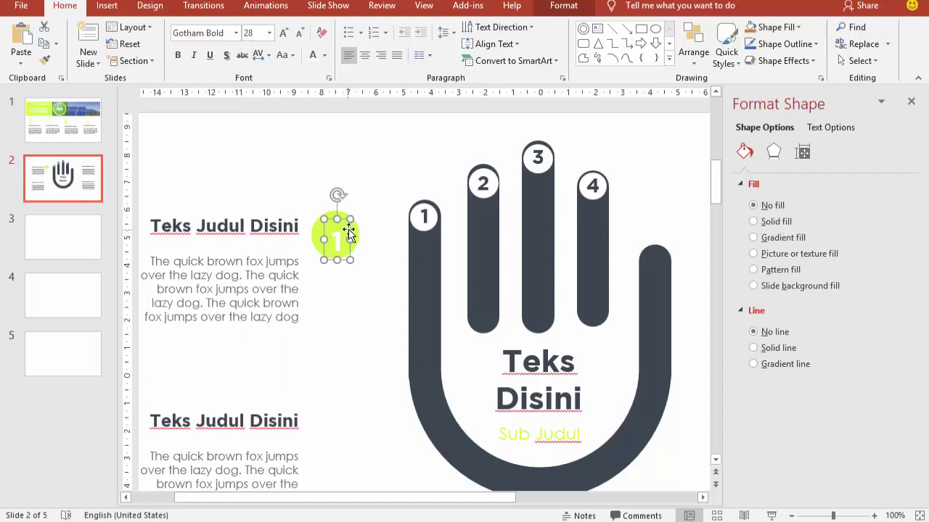
{"action": "left_click_drag", "start_coordinate": [348, 232], "coordinate": [344, 227]}
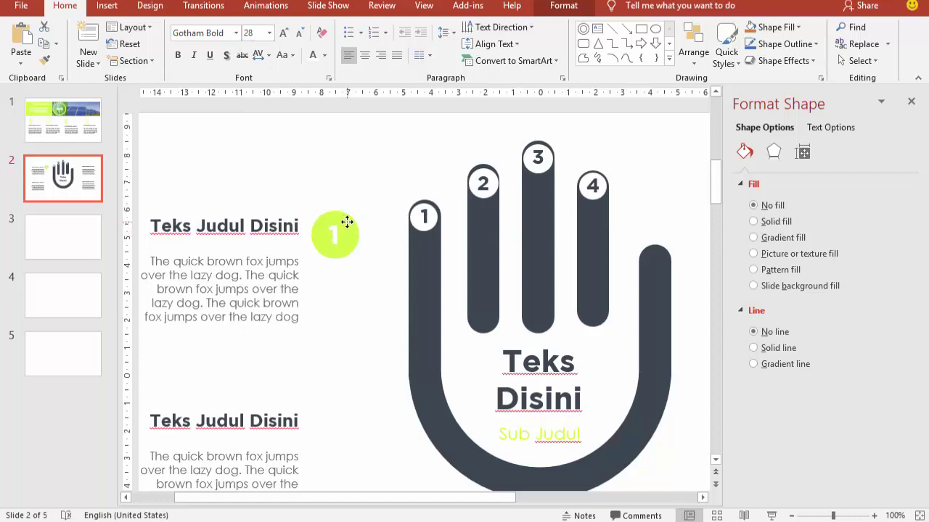
Copy the numbered circle beside the lower-left title and relabel it 2
{"action": "left_click", "coordinate": [357, 233]}
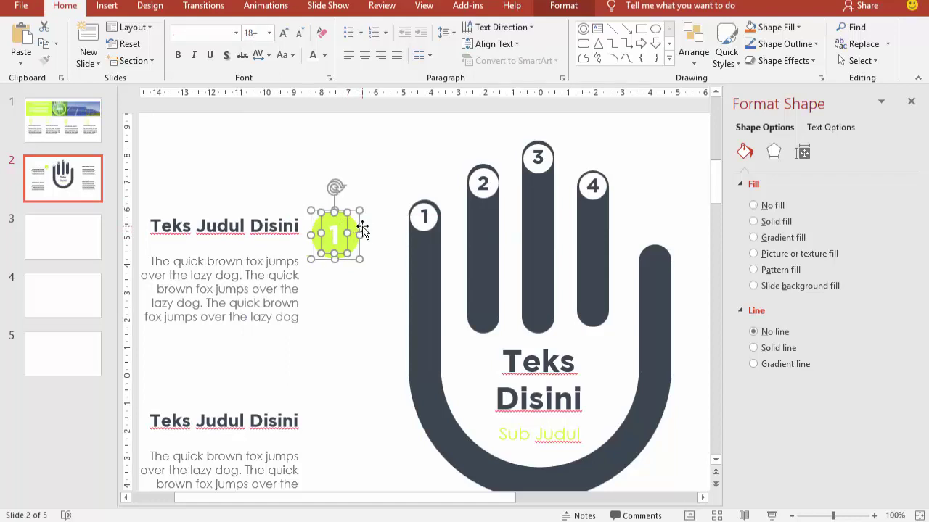
{"action": "left_click_drag", "start_coordinate": [364, 232], "coordinate": [362, 428]}
{"action": "left_click", "coordinate": [365, 392]}
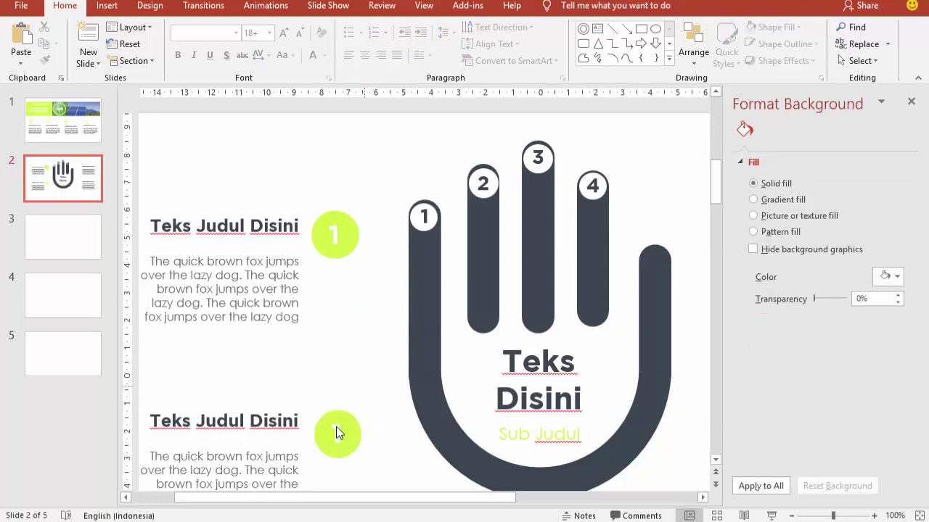
{"action": "double_click", "coordinate": [338, 429]}
{"action": "type", "text": "2"}
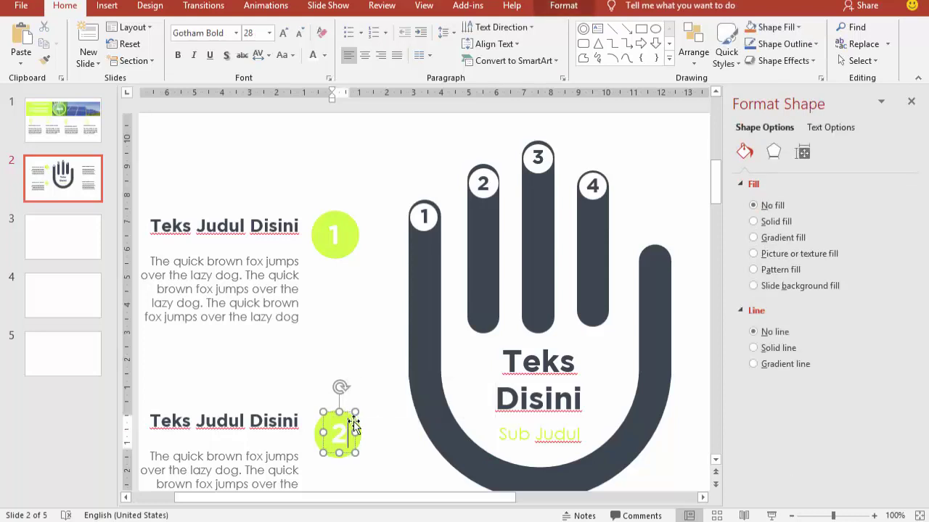
{"action": "key", "text": "Escape"}
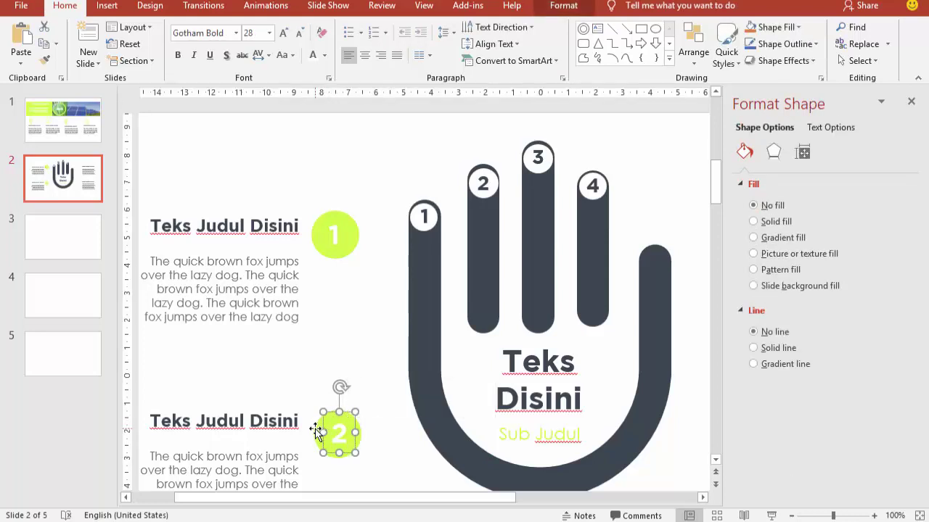
Duplicate the circle as circle 3 beside the upper-right title and nudge it into alignment
{"action": "key", "text": "ctrl+d"}
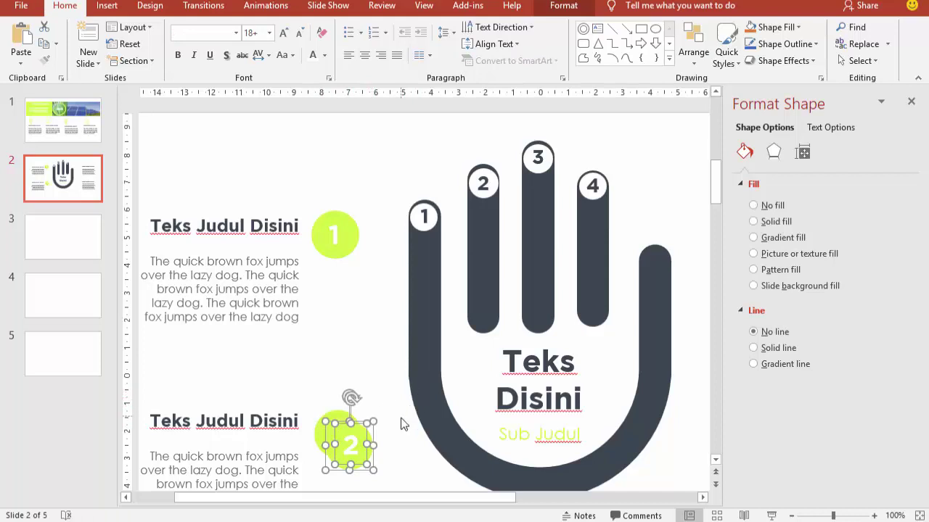
{"action": "scroll", "coordinate": [403, 424], "scroll_direction": "down", "scroll_amount": 3}
{"action": "left_click_drag", "start_coordinate": [340, 341], "coordinate": [591, 190]}
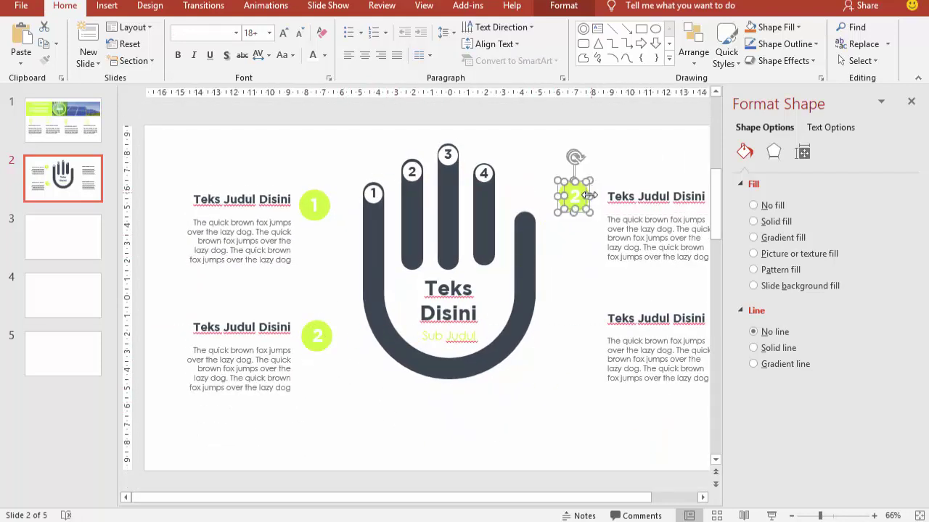
{"action": "left_click", "coordinate": [549, 140]}
{"action": "left_click", "coordinate": [575, 194]}
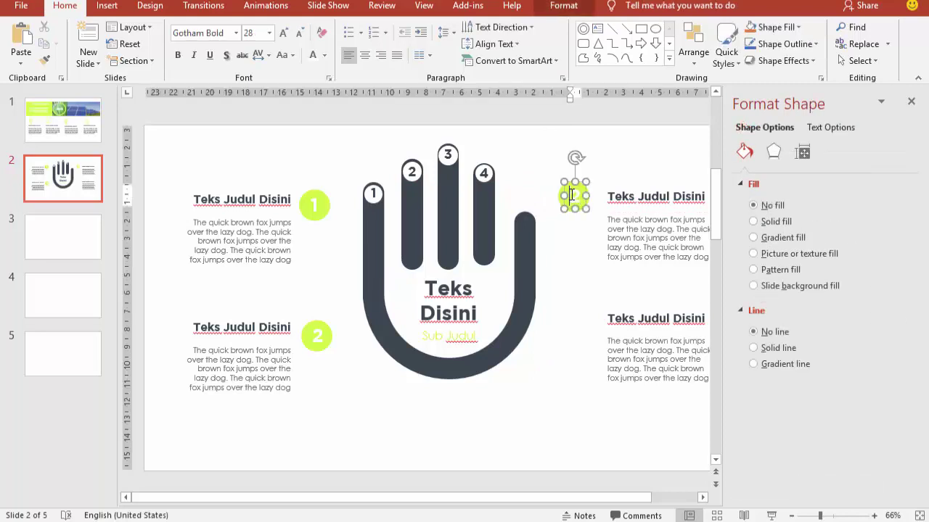
{"action": "double_click", "coordinate": [577, 196]}
{"action": "type", "text": "3"}
{"action": "left_click", "coordinate": [558, 193]}
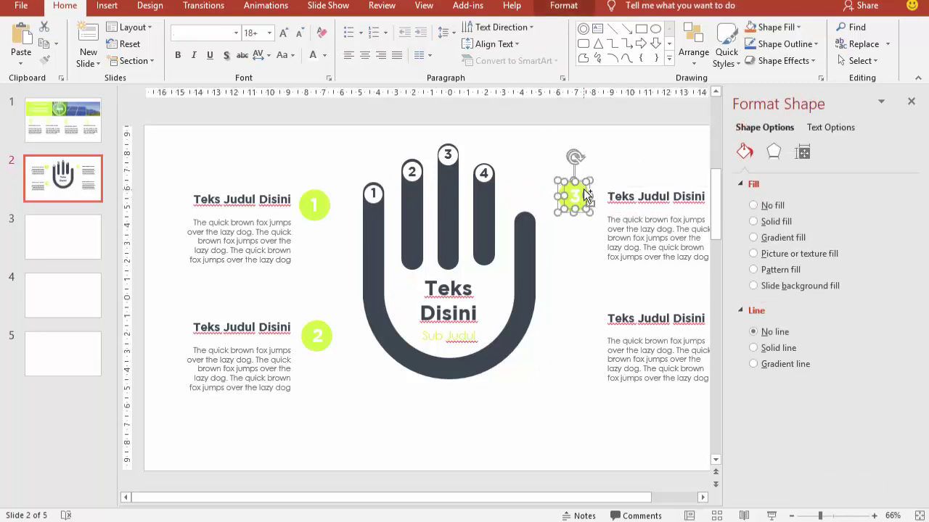
{"action": "key", "text": "Right"}
{"action": "key", "text": "Right"}
{"action": "key", "text": "Down"}
{"action": "key", "text": "Down"}
Copy circle 3 beside the lower-right title and change its number to 4
{"action": "left_click_drag", "start_coordinate": [595, 200], "coordinate": [591, 321]}
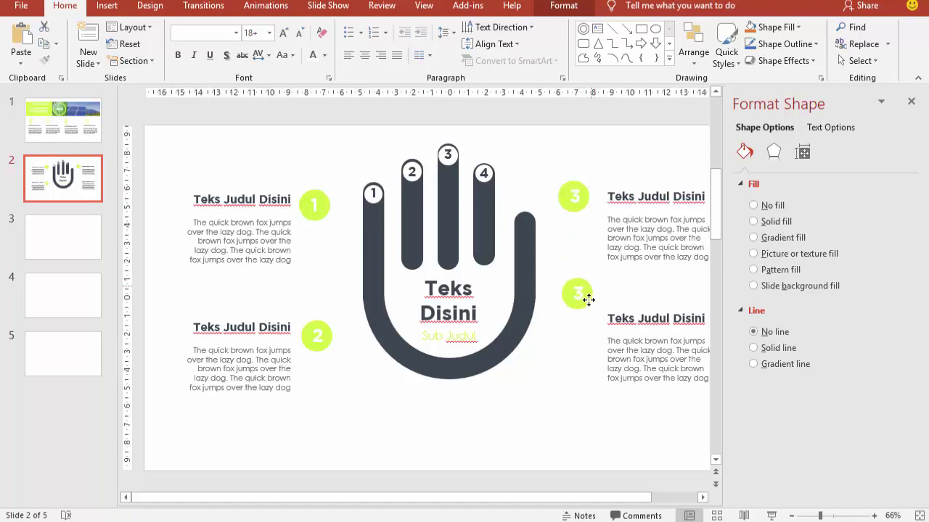
{"action": "left_click", "coordinate": [578, 327]}
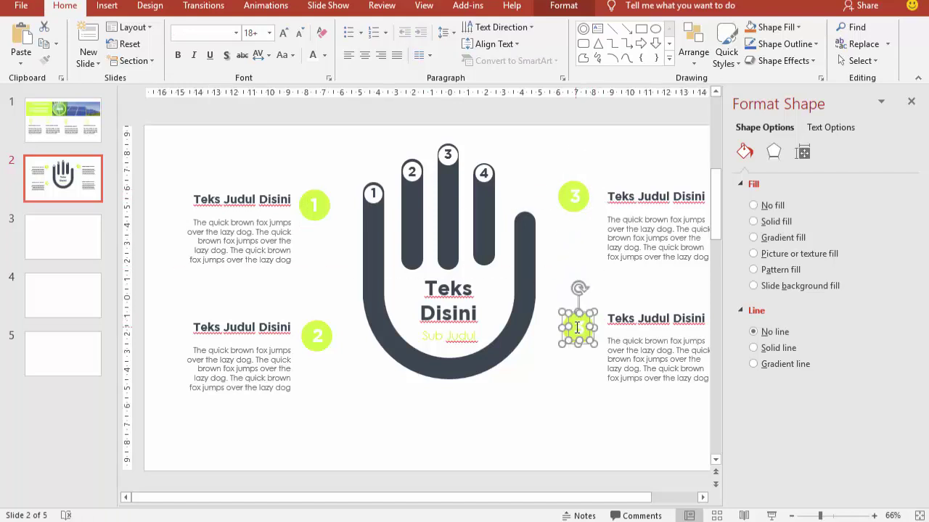
{"action": "left_click", "coordinate": [551, 297]}
{"action": "left_click", "coordinate": [581, 327]}
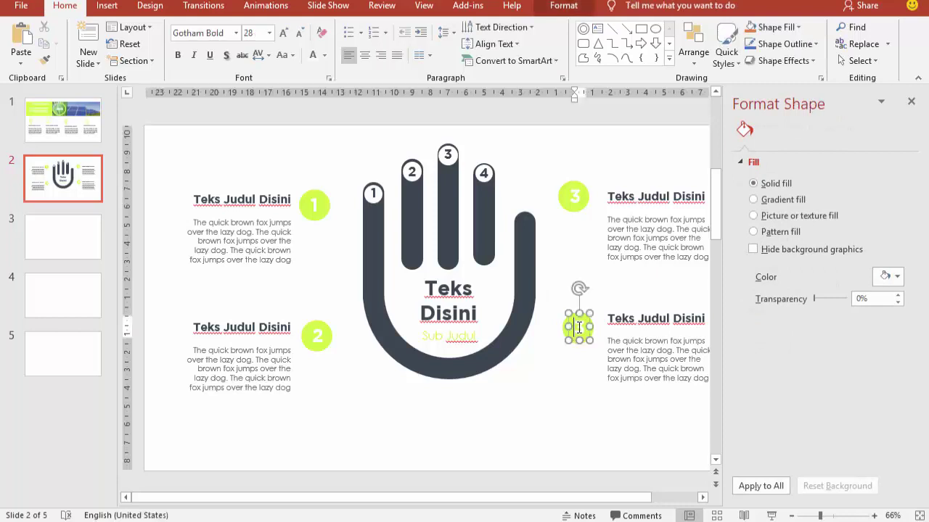
{"action": "double_click", "coordinate": [581, 328]}
{"action": "type", "text": "4"}
{"action": "left_click", "coordinate": [508, 317]}
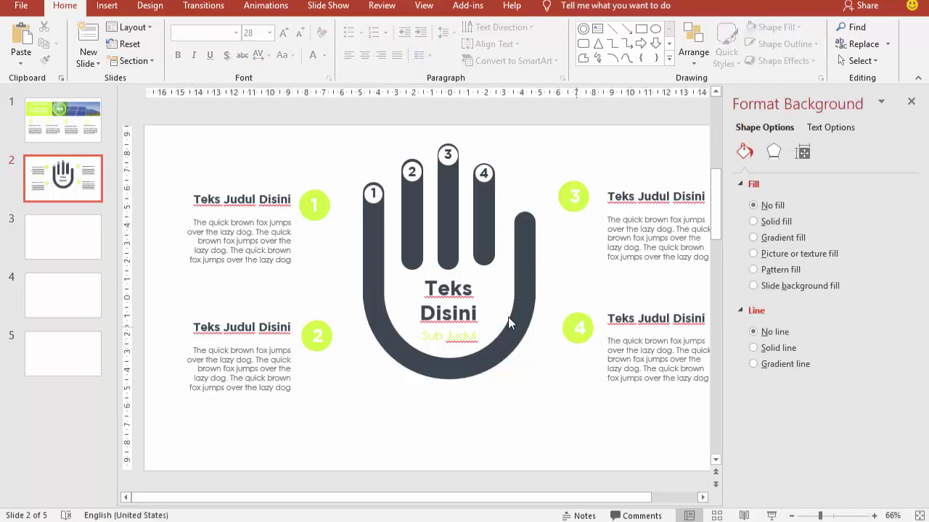
Preview the slide as a slide show, then return to editing
{"action": "scroll", "coordinate": [514, 334], "scroll_direction": "down", "scroll_amount": 1, "text": "ctrl"}
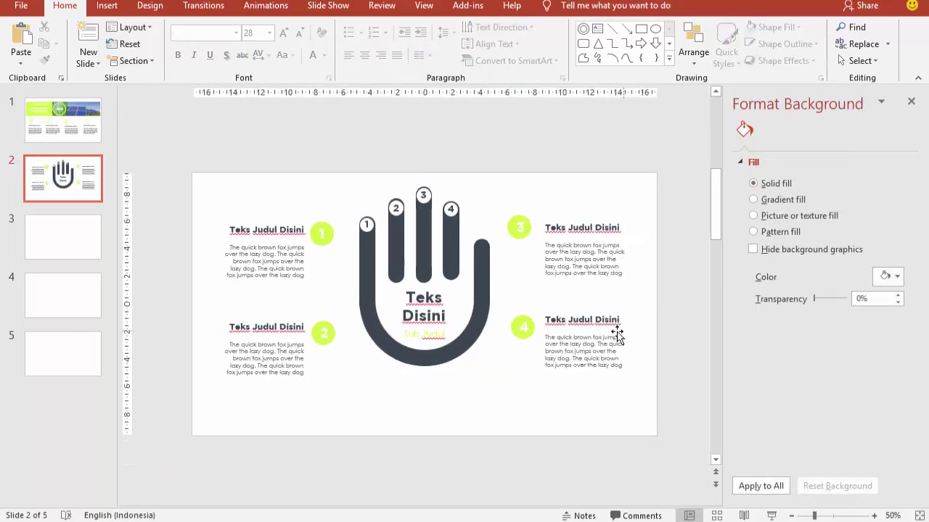
{"action": "left_click", "coordinate": [771, 515]}
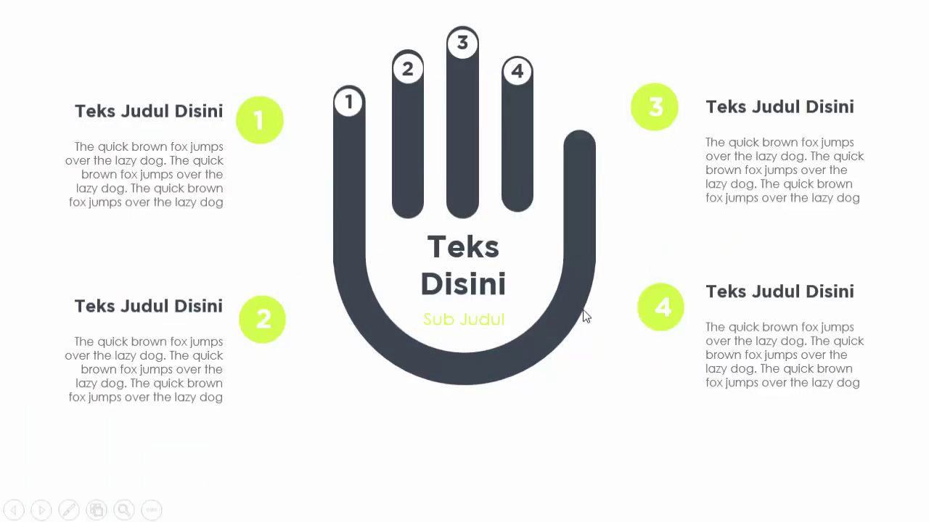
{"action": "key", "text": "Escape"}
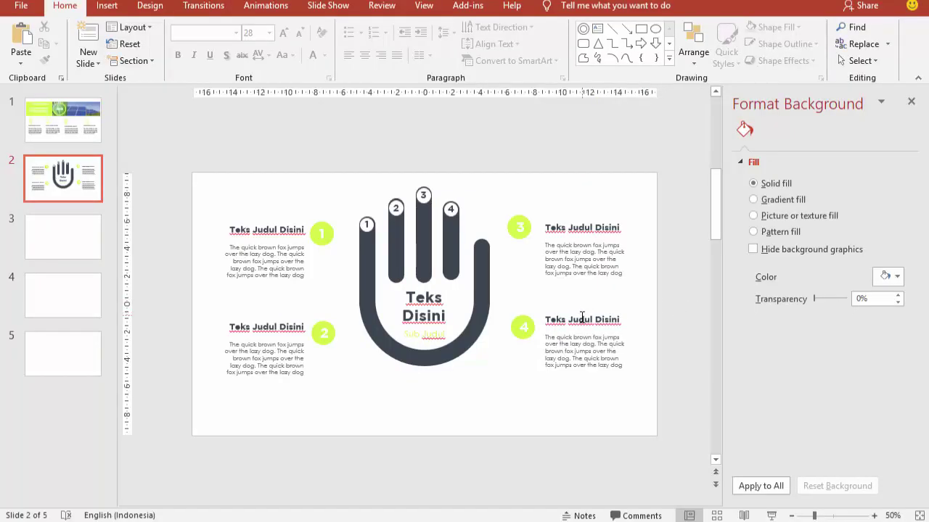
Nudge the lower-right title block down and line circle 4 up with it
{"action": "left_click", "coordinate": [580, 317]}
{"action": "left_click_drag", "start_coordinate": [566, 314], "coordinate": [567, 321]}
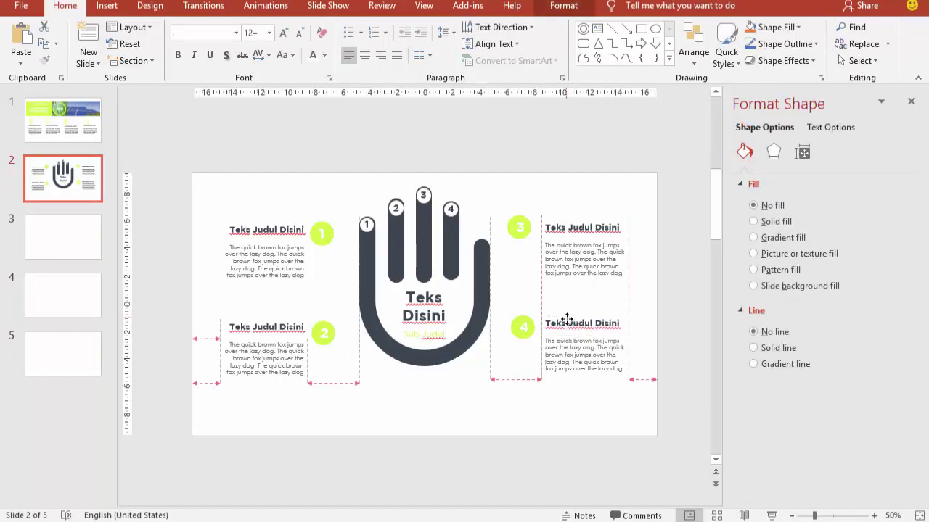
{"action": "left_click", "coordinate": [524, 327]}
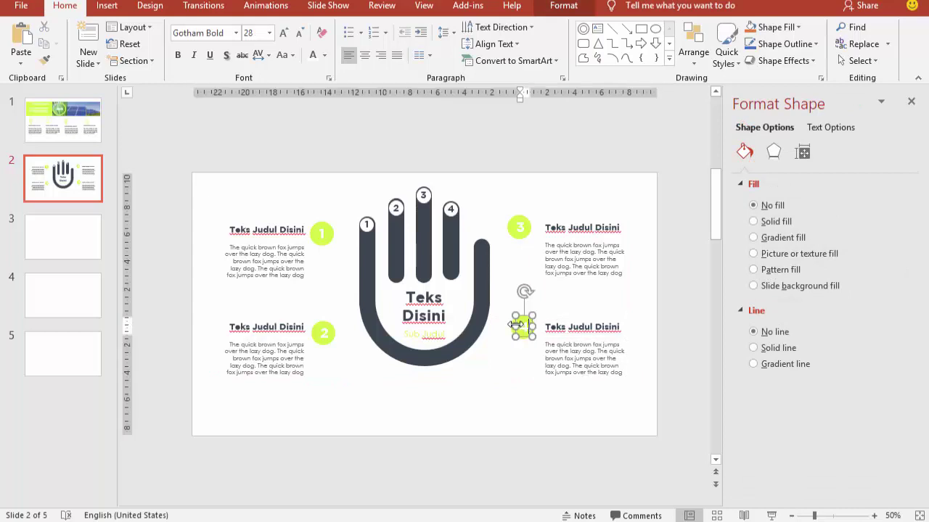
{"action": "left_click", "coordinate": [506, 323]}
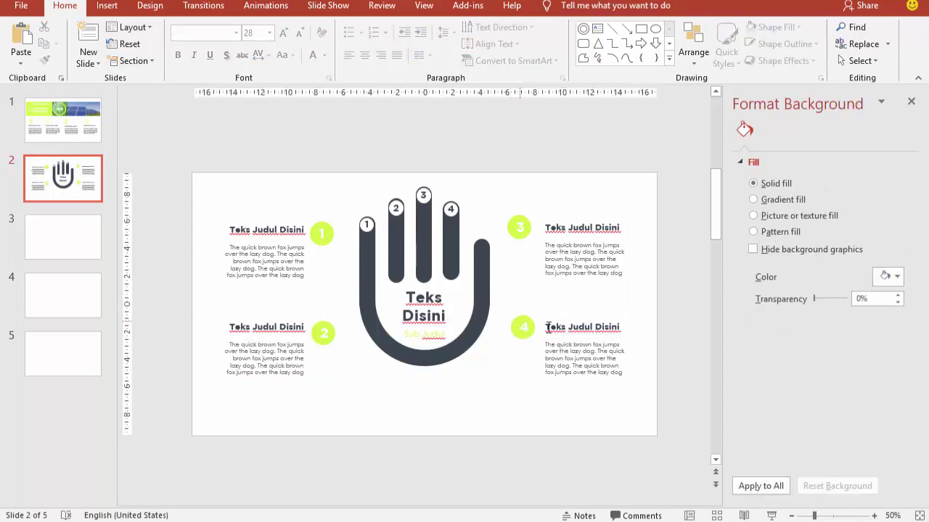
{"action": "scroll", "coordinate": [500, 322], "scroll_direction": "up", "scroll_amount": 2, "text": "ctrl"}
{"action": "left_click", "coordinate": [501, 322]}
{"action": "left_click", "coordinate": [492, 319]}
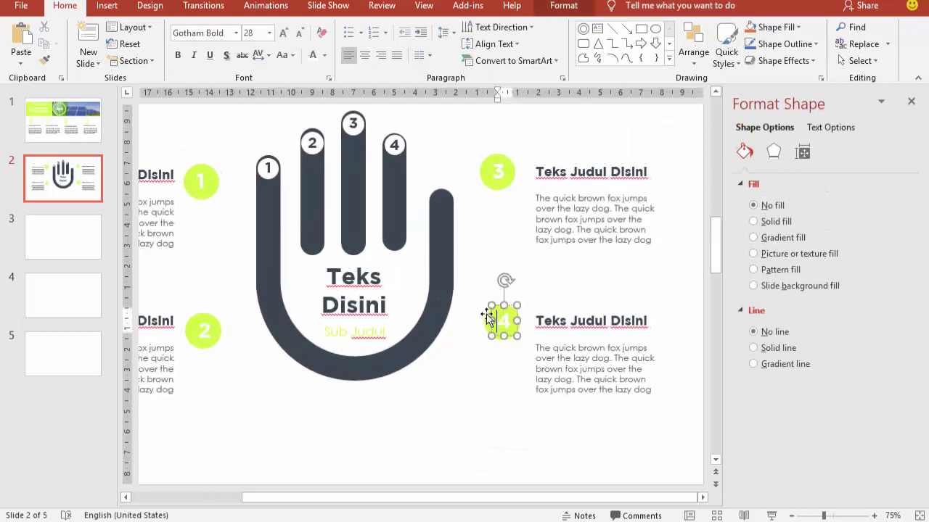
{"action": "left_click_drag", "start_coordinate": [502, 335], "coordinate": [491, 348]}
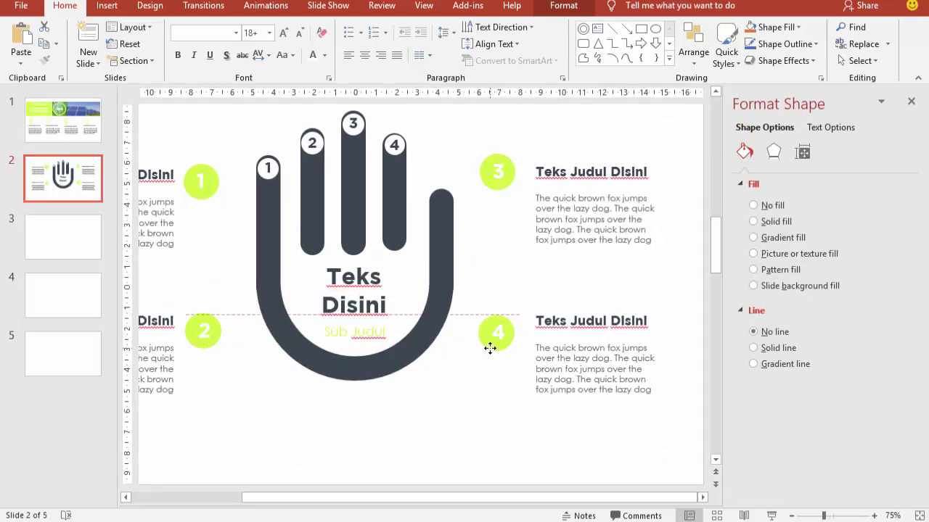
{"action": "left_click_drag", "start_coordinate": [491, 348], "coordinate": [490, 349]}
Move circle 3 down and align its title block with the other text blocks
{"action": "left_click", "coordinate": [497, 169]}
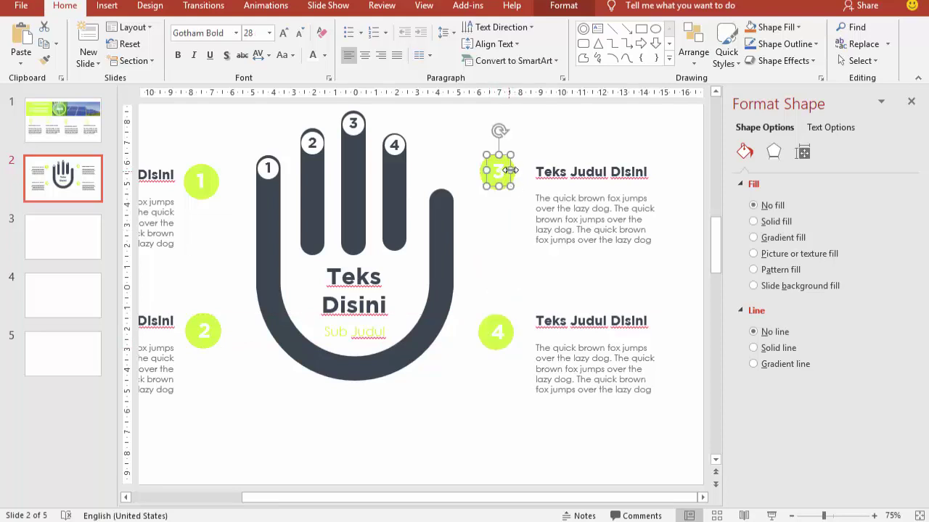
{"action": "left_click", "coordinate": [479, 166], "text": "shift"}
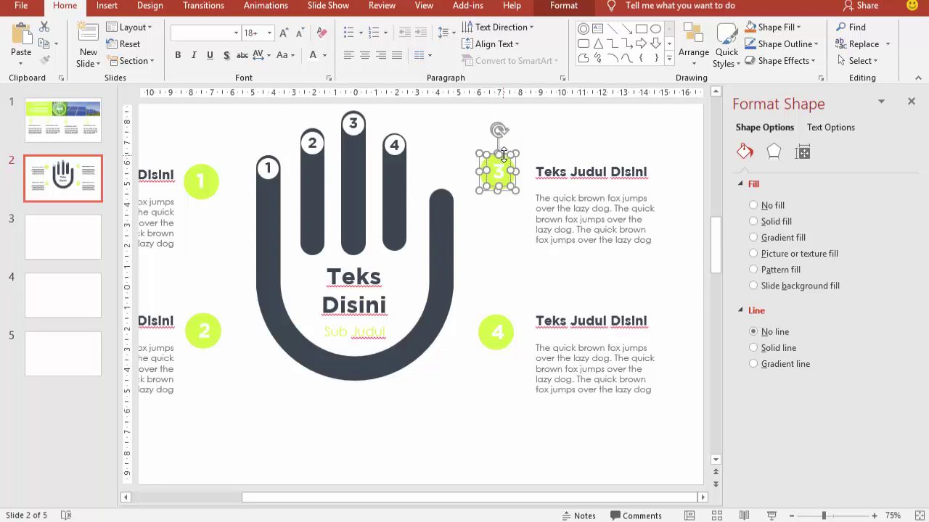
{"action": "left_click_drag", "start_coordinate": [503, 155], "coordinate": [504, 160]}
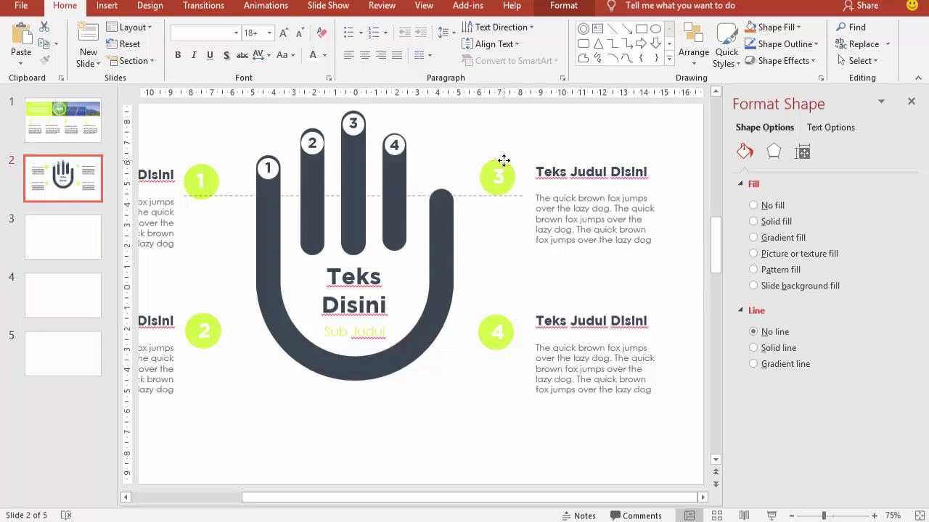
{"action": "left_click", "coordinate": [556, 172]}
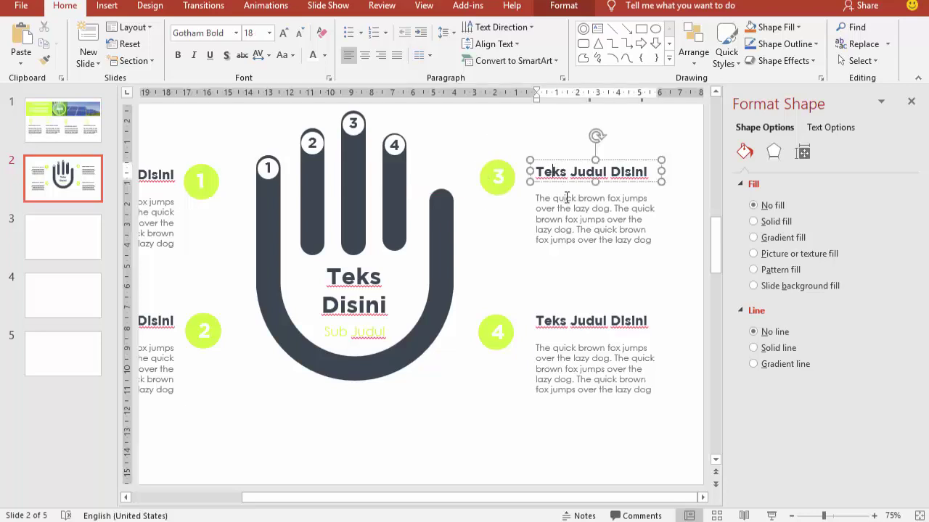
{"action": "left_click", "coordinate": [574, 184]}
{"action": "left_click_drag", "start_coordinate": [570, 161], "coordinate": [571, 163]}
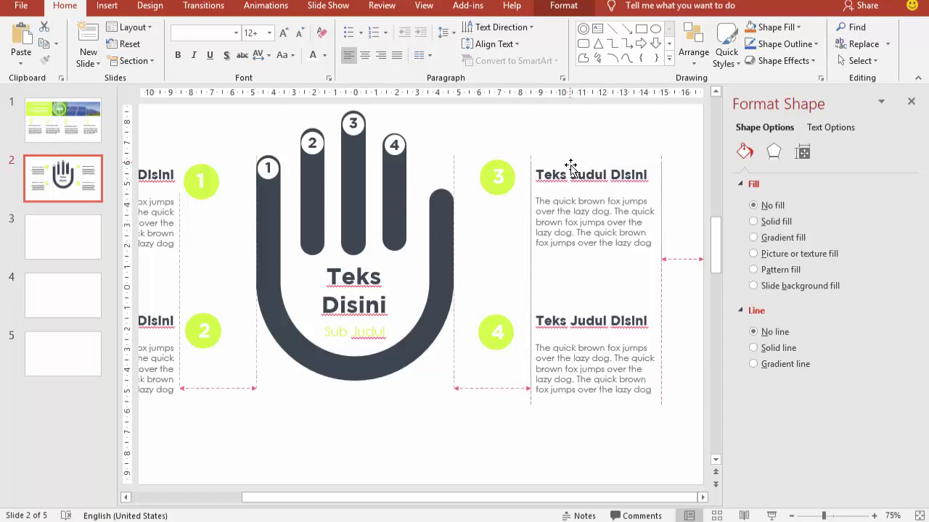
{"action": "left_click", "coordinate": [495, 137]}
{"action": "scroll", "coordinate": [488, 138], "scroll_direction": "down", "scroll_amount": 2, "text": "ctrl"}
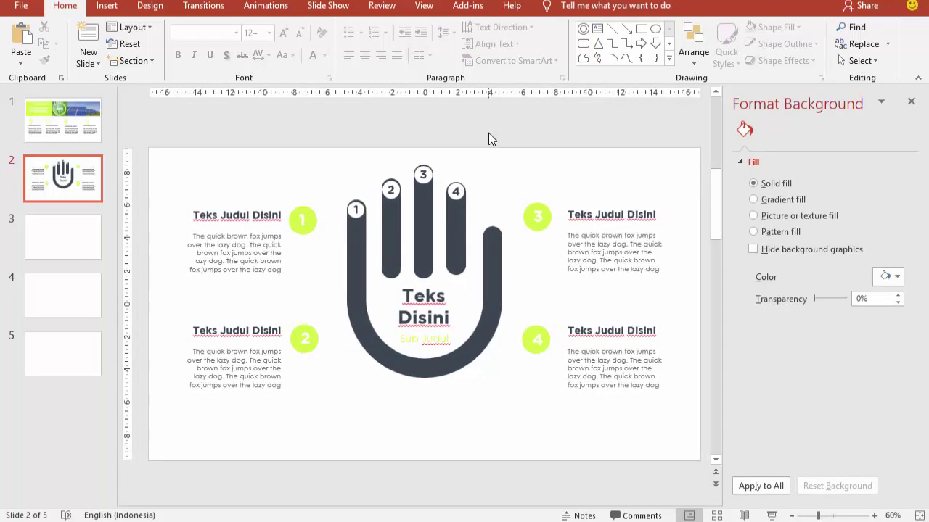
Switch from slide 2 to the empty slide 3 via its thumbnail
{"action": "scroll", "coordinate": [488, 133], "scroll_direction": "down", "scroll_amount": 1, "text": "ctrl"}
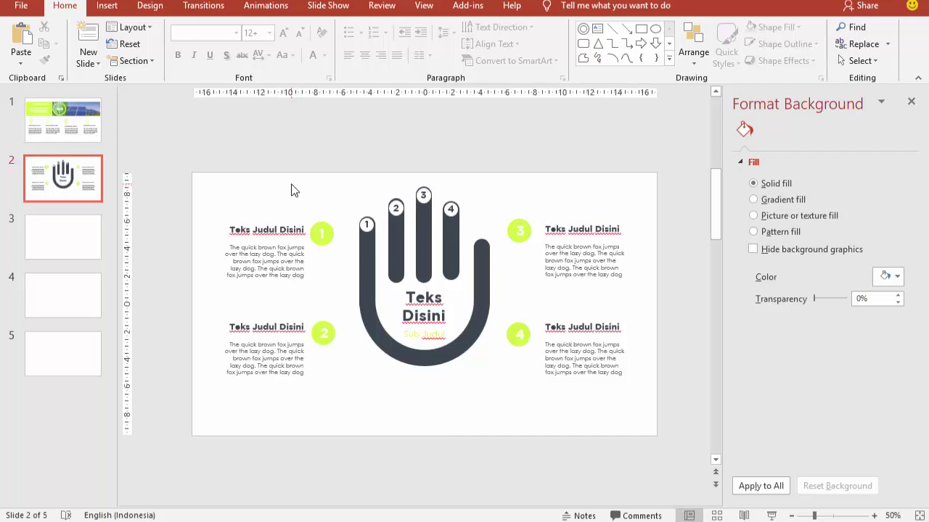
{"action": "left_click", "coordinate": [86, 239]}
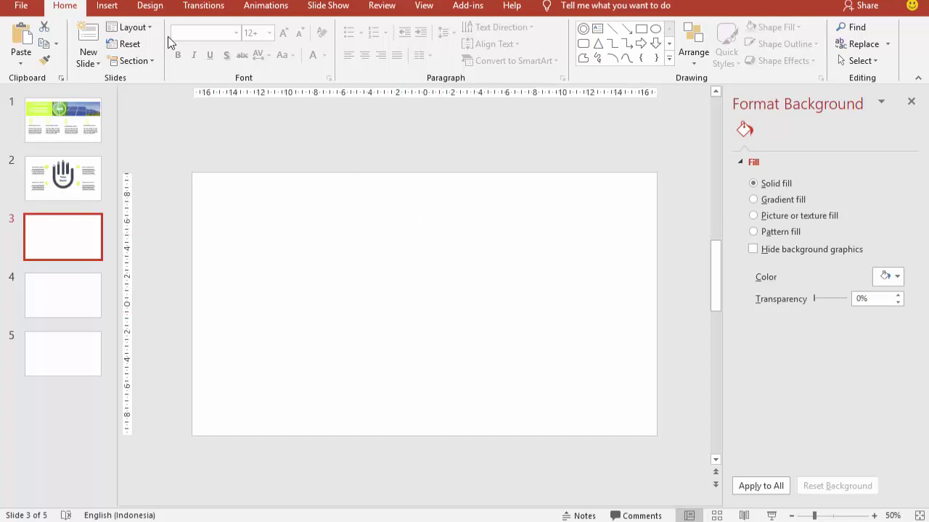
Draw a rounded rectangle, rotate it 90° to stand tall, and position it lower on the slide
{"action": "left_click", "coordinate": [107, 5]}
{"action": "left_click", "coordinate": [265, 45]}
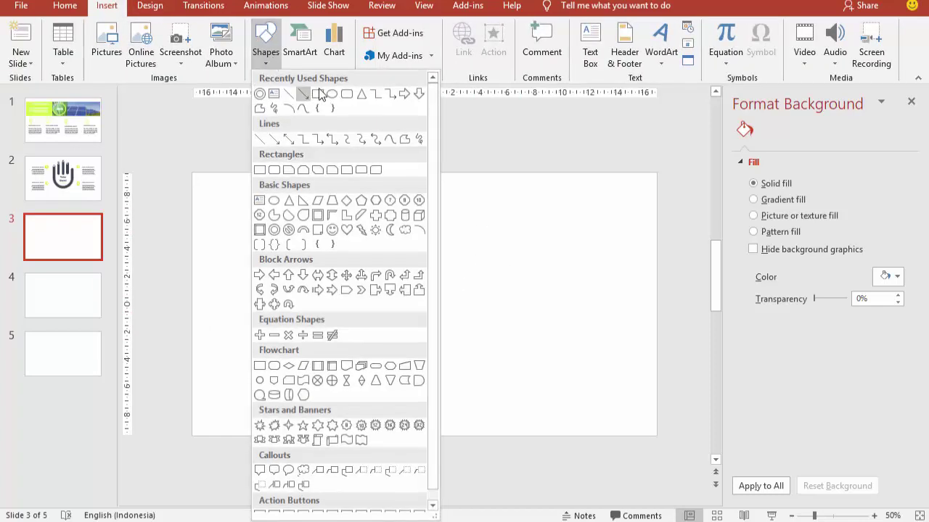
{"action": "left_click", "coordinate": [346, 94]}
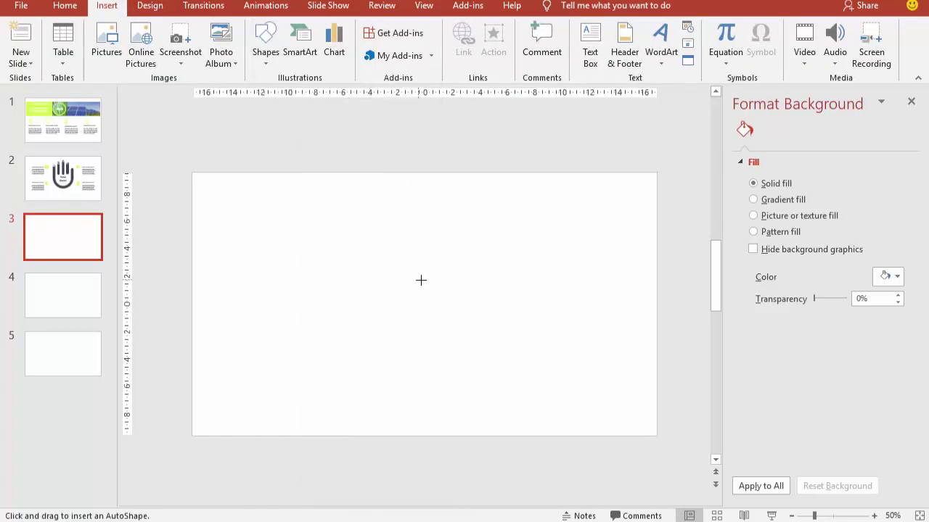
{"action": "left_click_drag", "start_coordinate": [407, 284], "coordinate": [473, 331]}
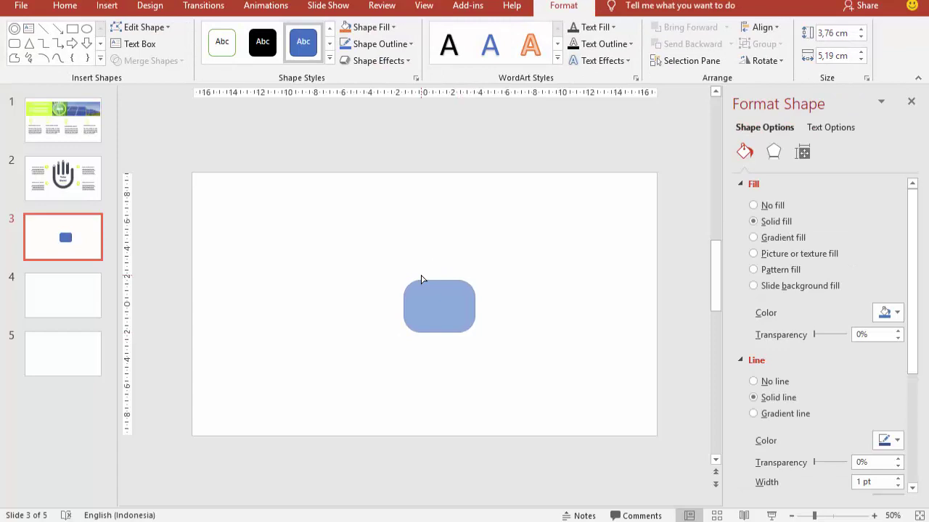
{"action": "left_click", "coordinate": [421, 283]}
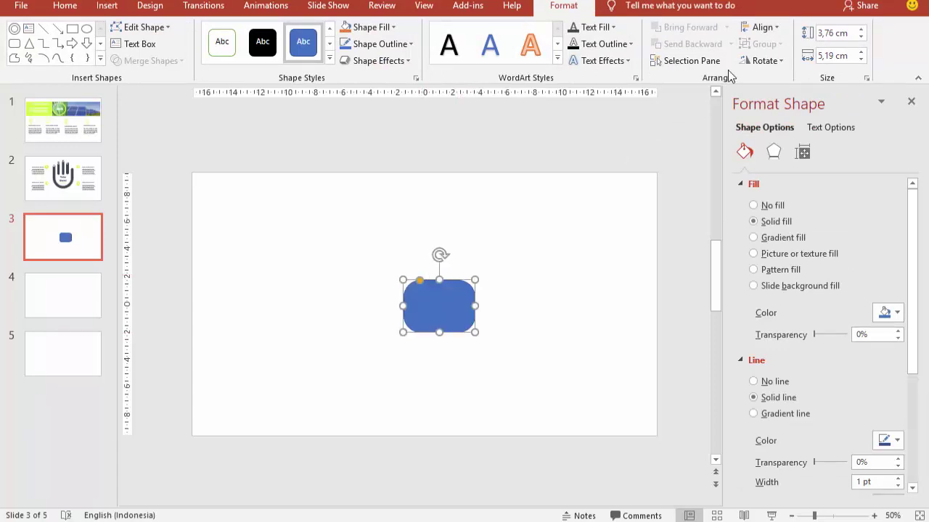
{"action": "left_click", "coordinate": [764, 60]}
{"action": "left_click", "coordinate": [765, 80]}
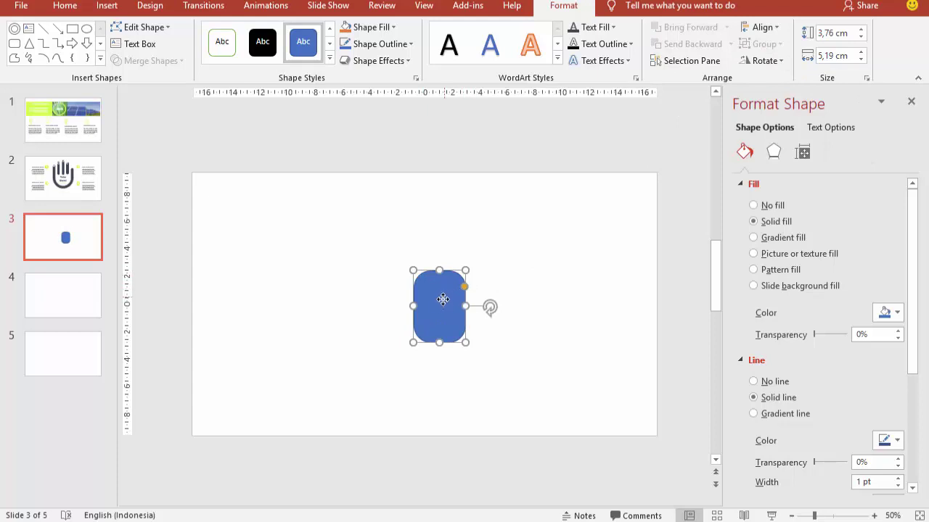
{"action": "left_click_drag", "start_coordinate": [443, 299], "coordinate": [430, 324]}
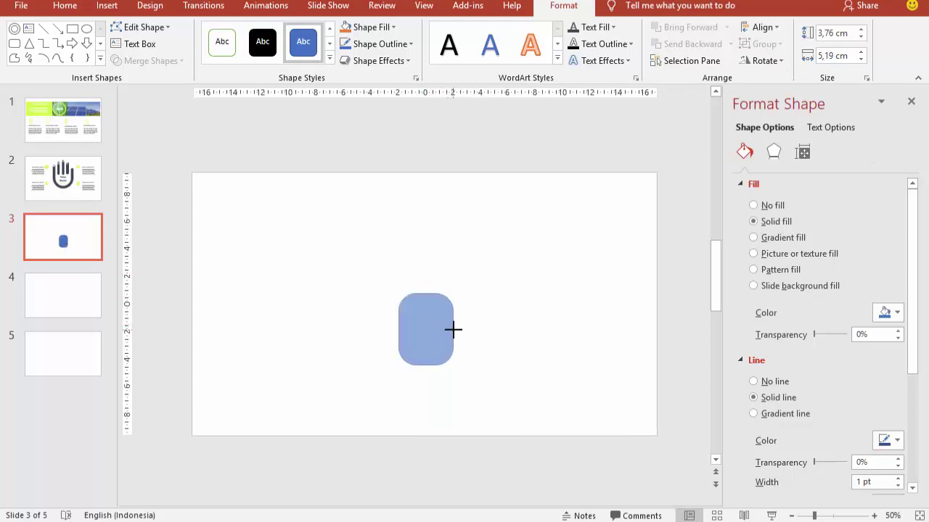
{"action": "left_click_drag", "start_coordinate": [435, 332], "coordinate": [432, 348]}
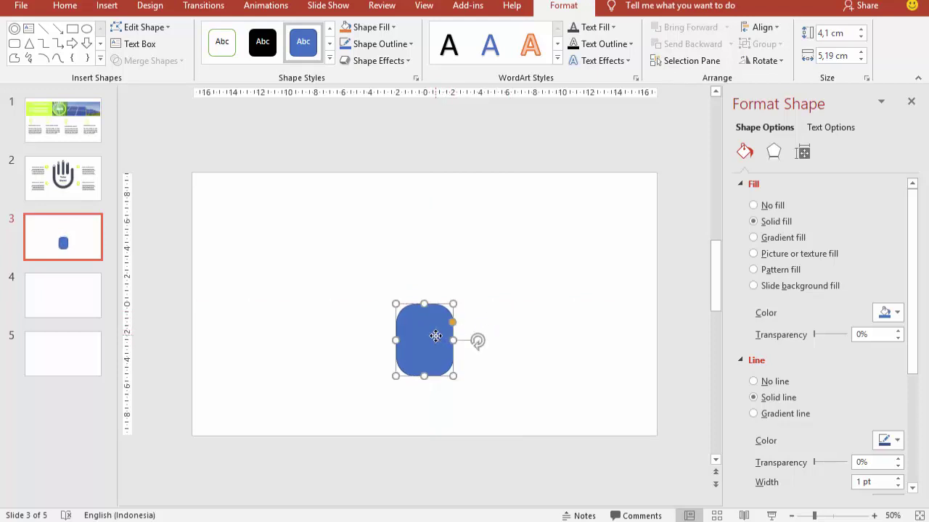
{"action": "left_click_drag", "start_coordinate": [435, 336], "coordinate": [436, 339]}
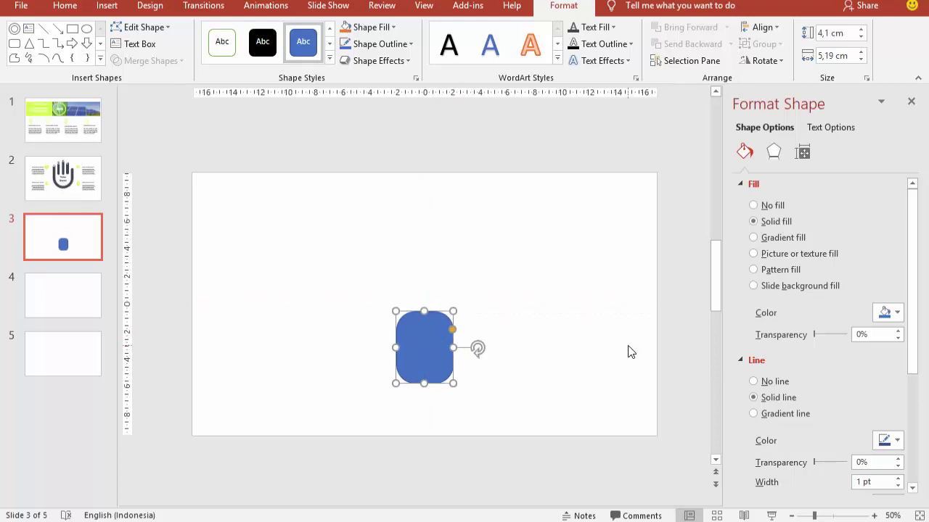
Copy the rectangle to its left, remove the original's outline, and shrink the copy to a flat bar
{"action": "left_click_drag", "start_coordinate": [431, 342], "coordinate": [327, 341]}
{"action": "left_click", "coordinate": [429, 339]}
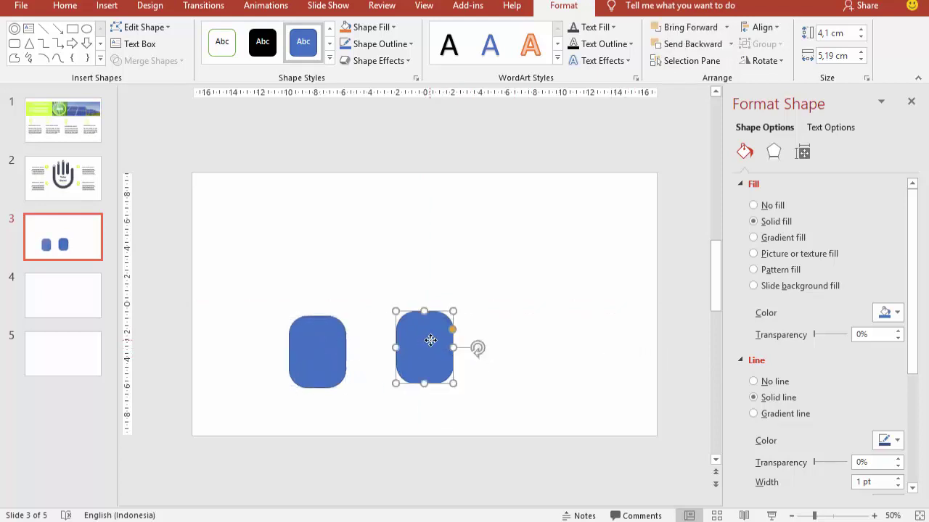
{"action": "left_click", "coordinate": [755, 382]}
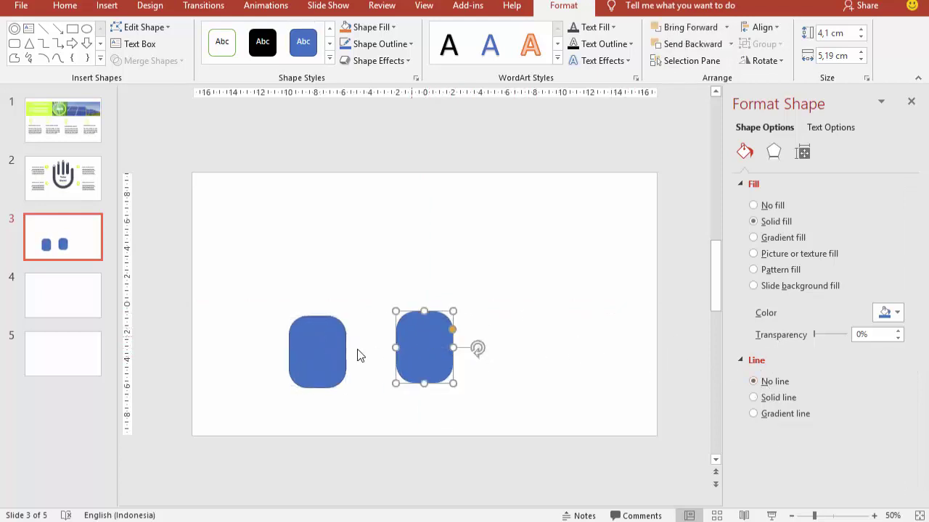
{"action": "left_click", "coordinate": [321, 336]}
{"action": "left_click_drag", "start_coordinate": [317, 315], "coordinate": [301, 376]}
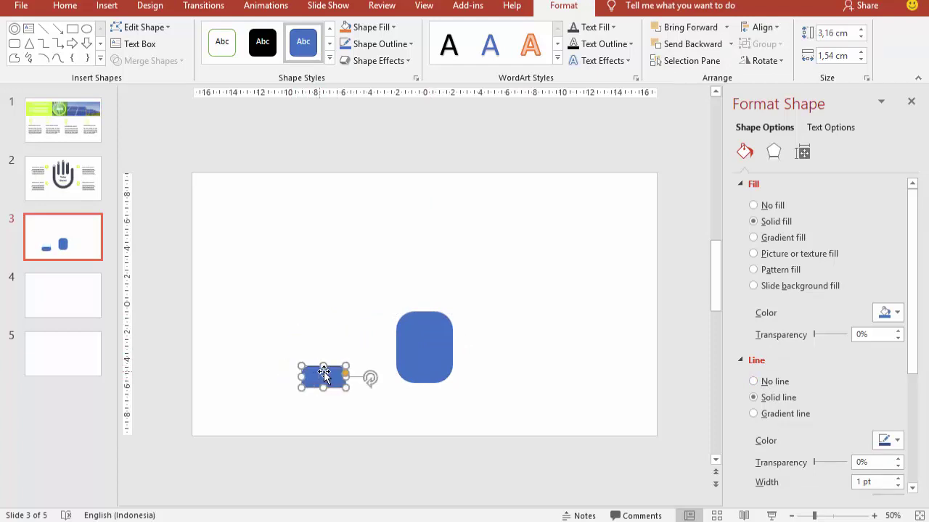
Shorten and narrow the small rounded rectangle, then move it out from under the large shape
{"action": "scroll", "coordinate": [331, 382], "scroll_direction": "up", "scroll_amount": 2}
{"action": "scroll", "coordinate": [338, 392], "scroll_direction": "up", "scroll_amount": 4}
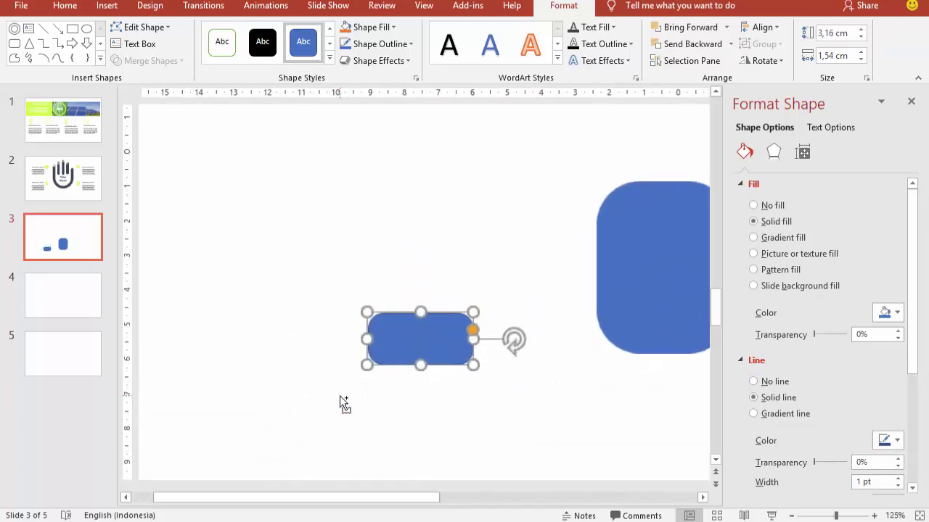
{"action": "left_click", "coordinate": [702, 497]}
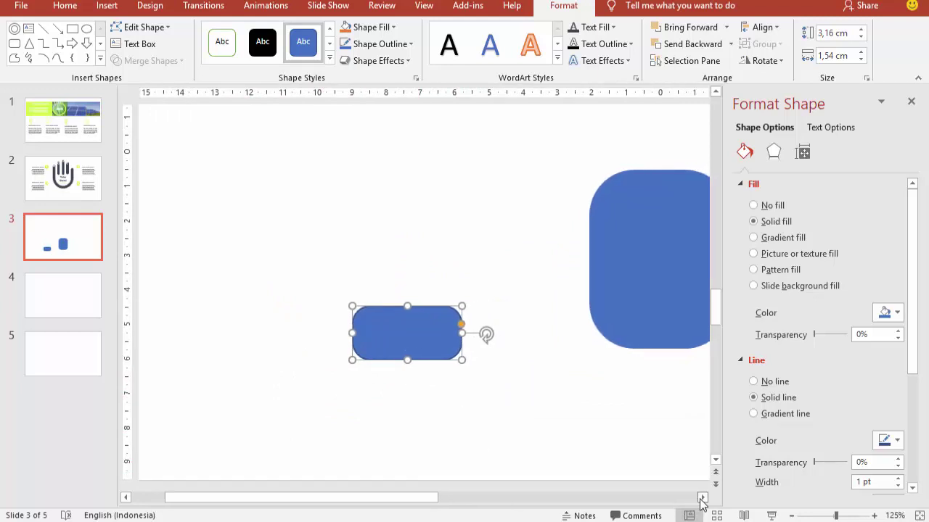
{"action": "mouse_move", "coordinate": [320, 306]}
{"action": "left_mouse_down"}
{"action": "mouse_move", "coordinate": [320, 316]}
{"action": "mouse_move", "coordinate": [352, 321]}
{"action": "mouse_move", "coordinate": [596, 346]}
{"action": "left_mouse_up"}
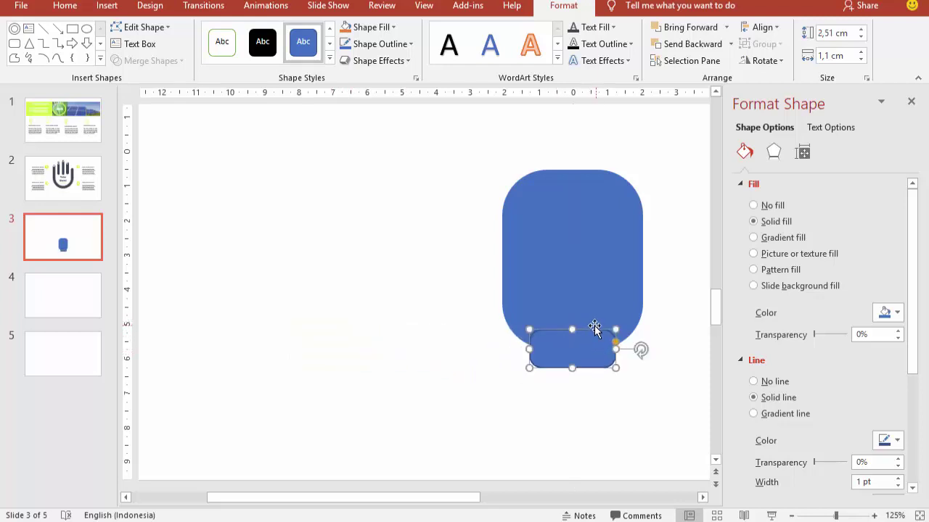
{"action": "left_click_drag", "start_coordinate": [529, 349], "coordinate": [545, 349]}
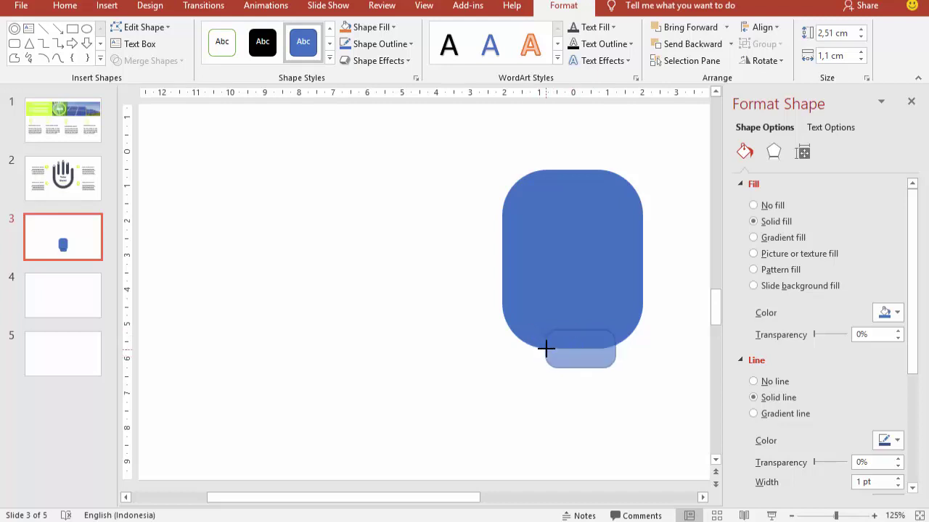
{"action": "left_click_drag", "start_coordinate": [616, 349], "coordinate": [588, 350]}
{"action": "left_click", "coordinate": [586, 266]}
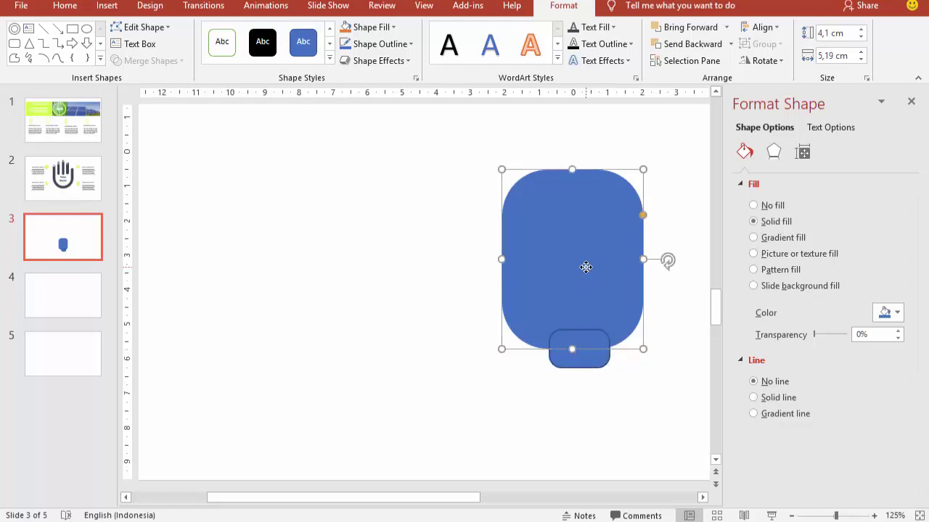
{"action": "left_click", "coordinate": [578, 356]}
{"action": "left_click_drag", "start_coordinate": [578, 356], "coordinate": [339, 337]}
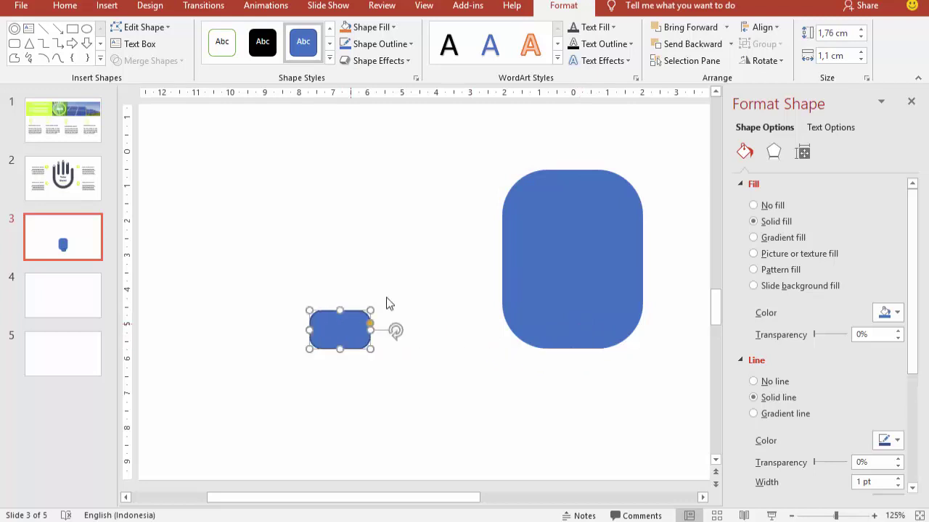
Draw a rectangle over the small shape's top and select both shapes for merging
{"action": "left_click", "coordinate": [107, 6]}
{"action": "left_click", "coordinate": [268, 58]}
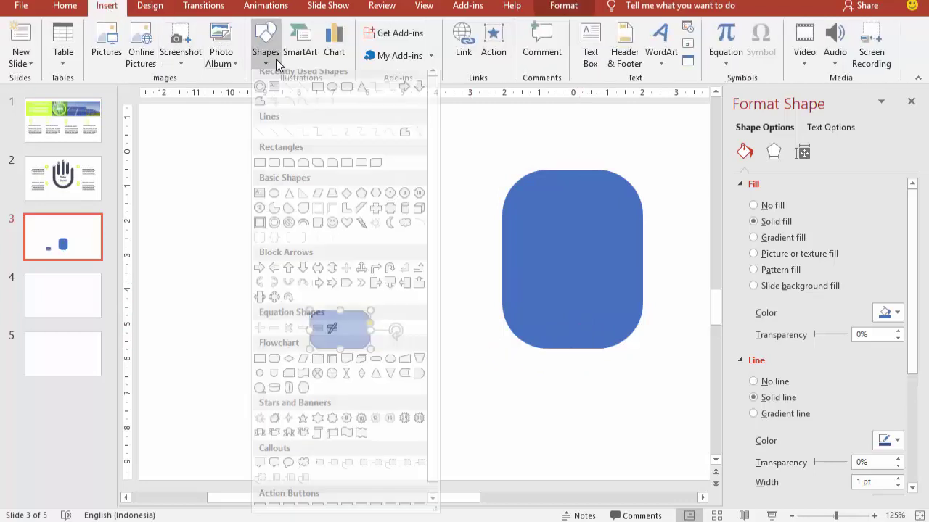
{"action": "left_click", "coordinate": [317, 87]}
{"action": "left_click_drag", "start_coordinate": [262, 279], "coordinate": [413, 332]}
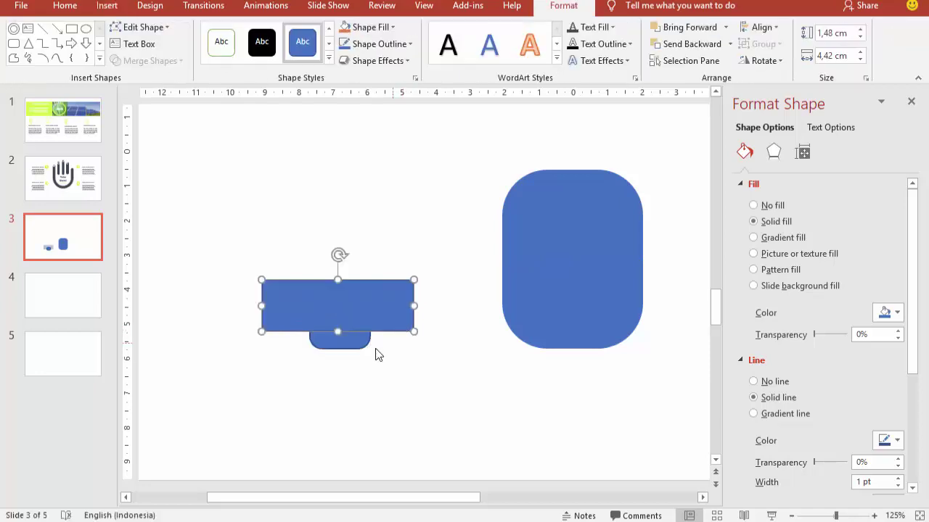
{"action": "left_click", "coordinate": [366, 341]}
{"action": "left_click", "coordinate": [385, 301], "text": "shift"}
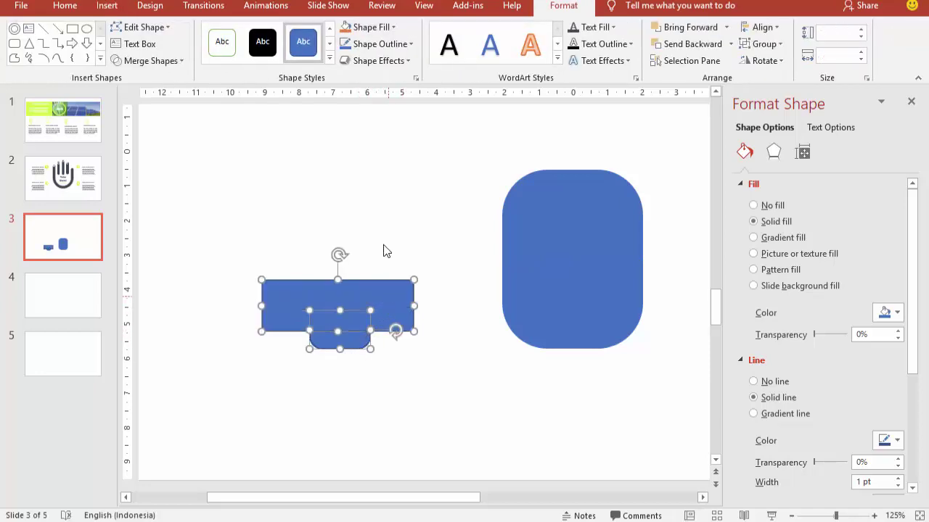
{"action": "left_click", "coordinate": [178, 61]}
Subtract the rectangle to leave a flat-topped base piece with a rounded bottom
{"action": "left_click", "coordinate": [166, 149]}
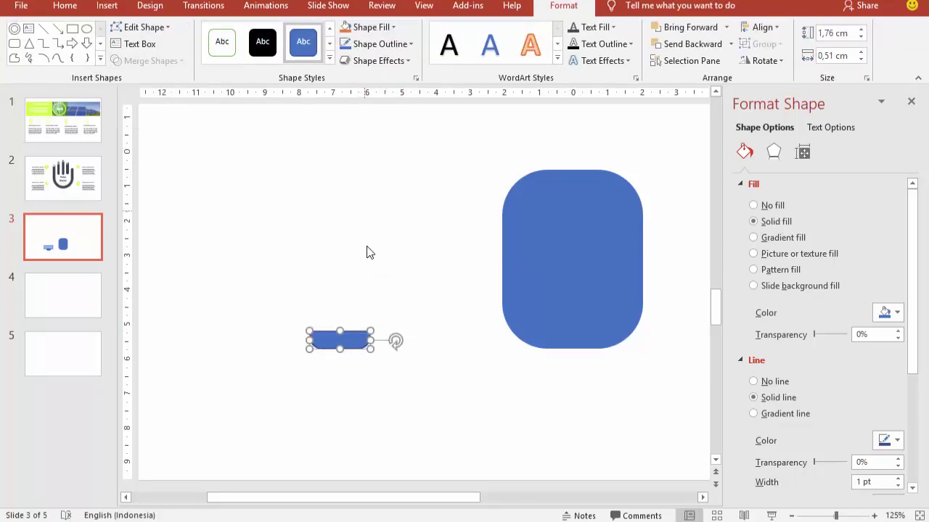
{"action": "left_click", "coordinate": [382, 330]}
{"action": "left_click", "coordinate": [355, 341]}
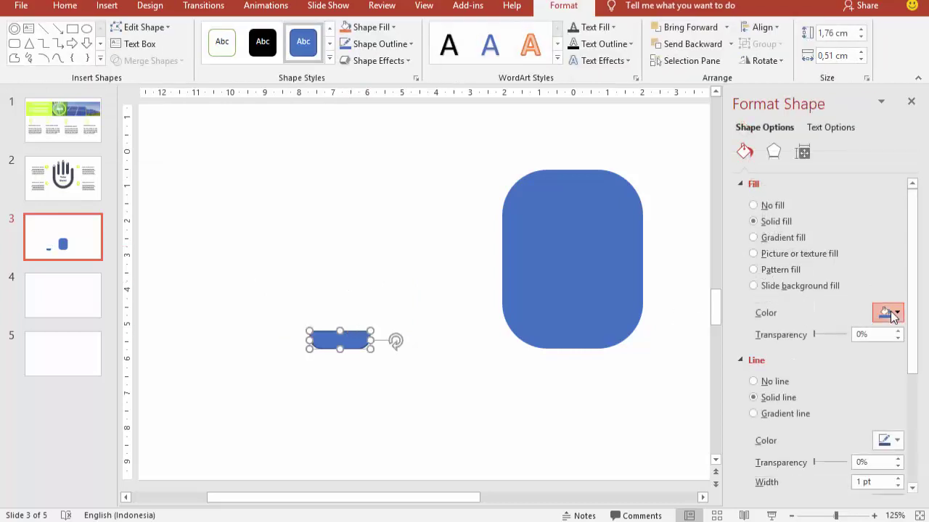
Colour the base piece dark grey with no outline and centre it under the blue shape
{"action": "left_click", "coordinate": [891, 313]}
{"action": "left_click", "coordinate": [823, 388]}
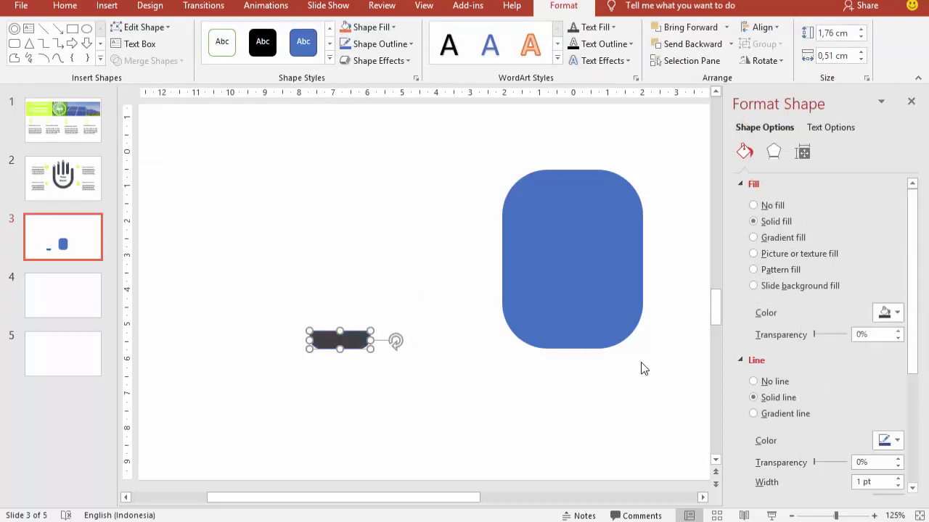
{"action": "left_click", "coordinate": [778, 382]}
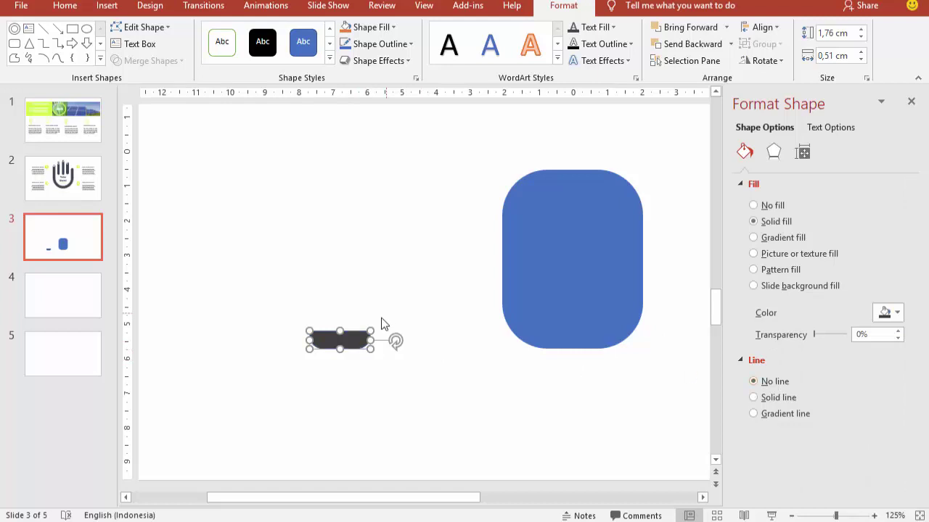
{"action": "left_click_drag", "start_coordinate": [354, 339], "coordinate": [598, 357]}
{"action": "left_click", "coordinate": [588, 394]}
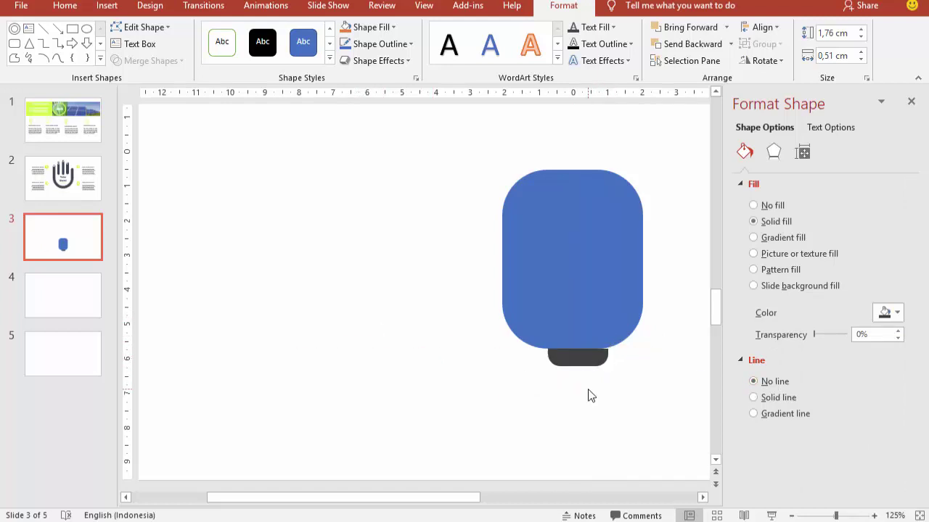
{"action": "left_click", "coordinate": [599, 327]}
{"action": "left_click_drag", "start_coordinate": [614, 312], "coordinate": [619, 313]}
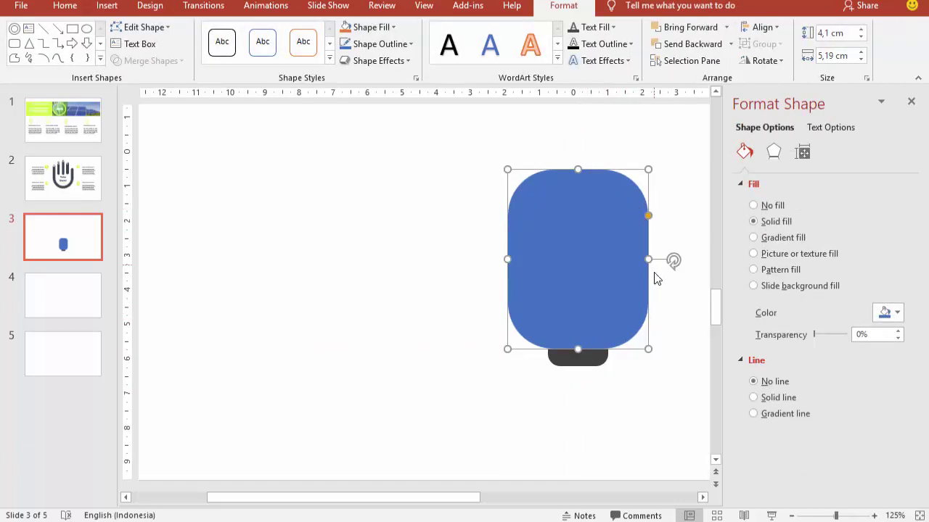
{"action": "left_click", "coordinate": [883, 316]}
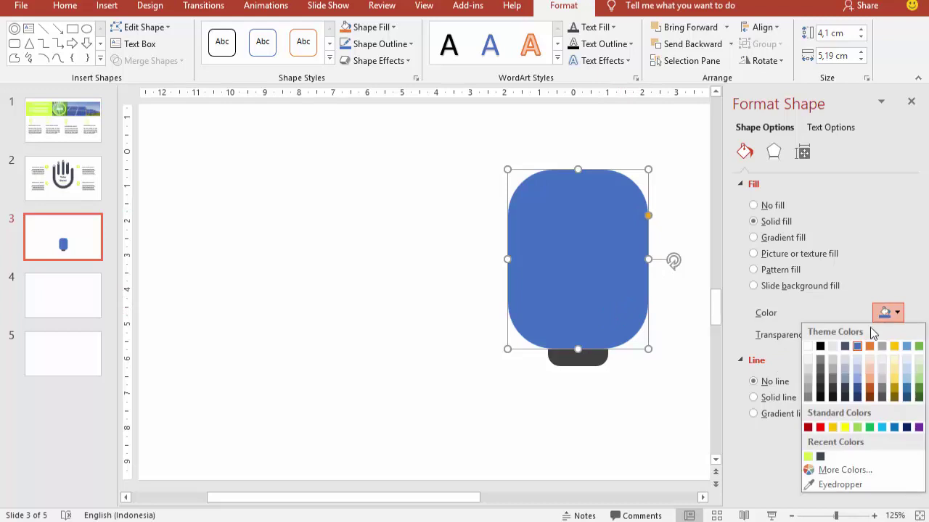
Fill the large shape grey, undoing a stray line drawn across it
{"action": "left_click", "coordinate": [808, 398]}
{"action": "left_click", "coordinate": [650, 377]}
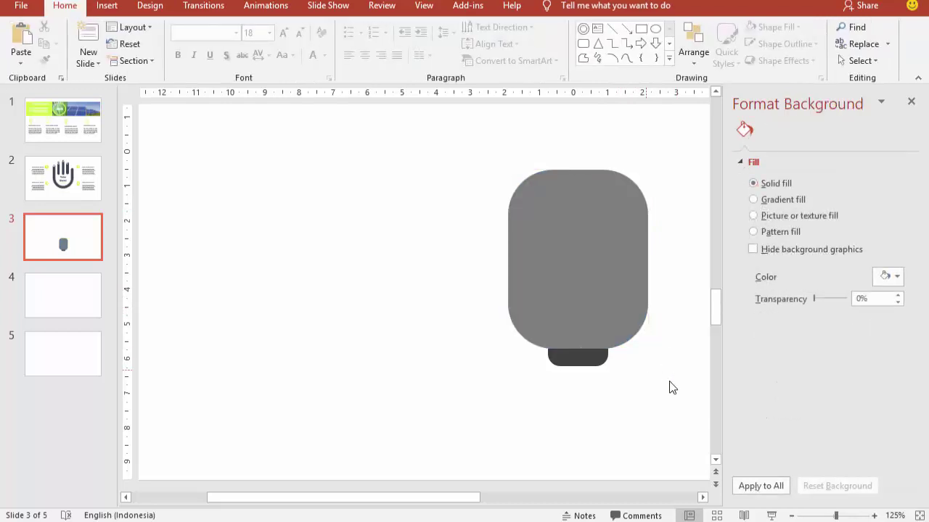
{"action": "scroll", "coordinate": [596, 432], "scroll_direction": "down", "scroll_amount": 5, "text": "ctrl"}
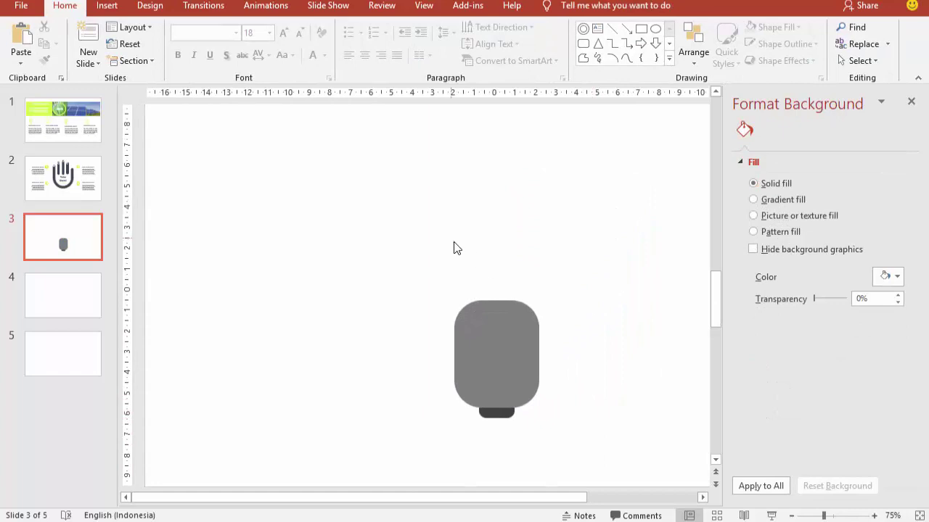
{"action": "left_click", "coordinate": [107, 5]}
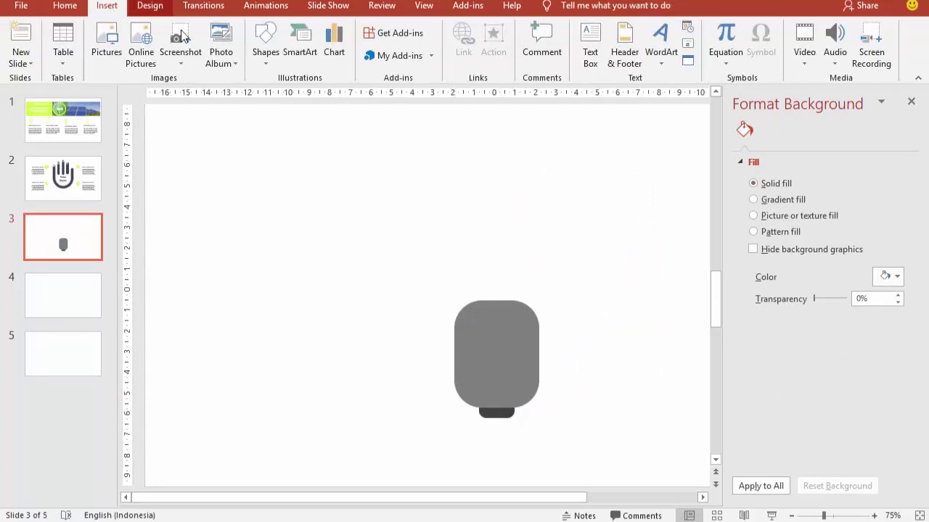
{"action": "left_click", "coordinate": [266, 44]}
{"action": "left_click", "coordinate": [308, 94]}
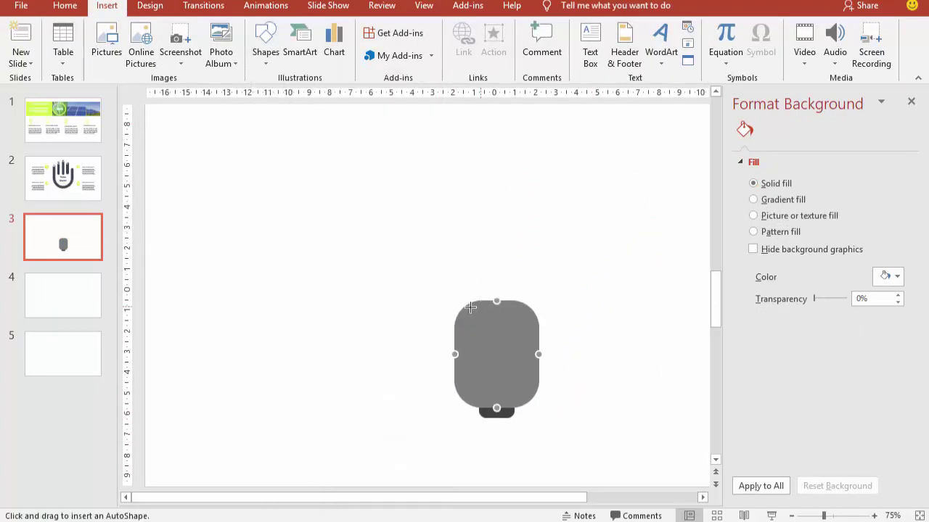
{"action": "left_click_drag", "start_coordinate": [394, 280], "coordinate": [576, 342]}
{"action": "left_click", "coordinate": [427, 254]}
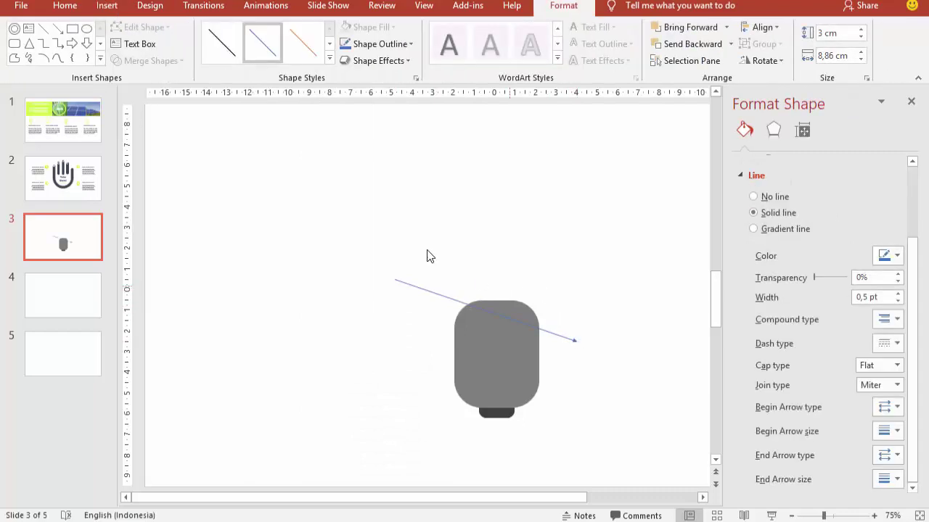
{"action": "key", "text": "ctrl+z"}
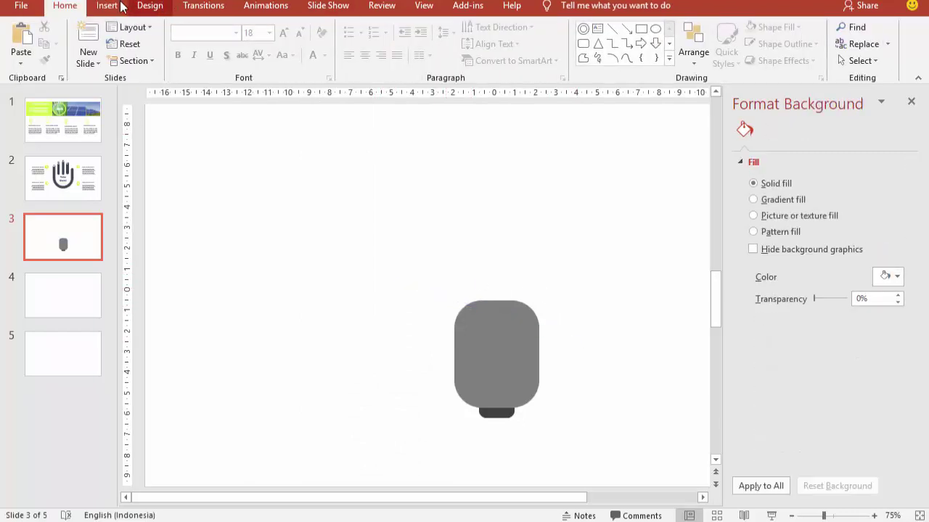
Subtract a rectangle covering the grey shape's upper half to leave its rounded bowl
{"action": "left_click", "coordinate": [107, 5]}
{"action": "left_click", "coordinate": [266, 43]}
{"action": "left_click", "coordinate": [317, 89]}
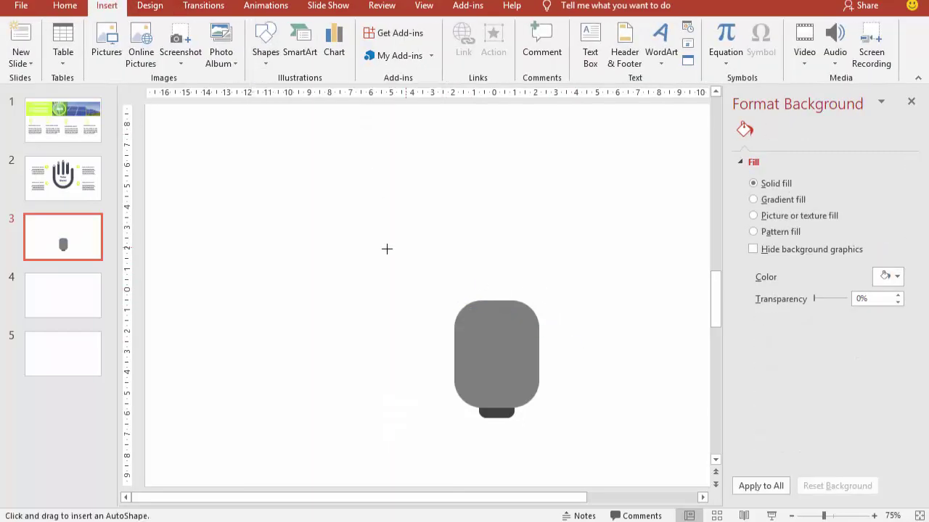
{"action": "left_click_drag", "start_coordinate": [384, 249], "coordinate": [601, 351]}
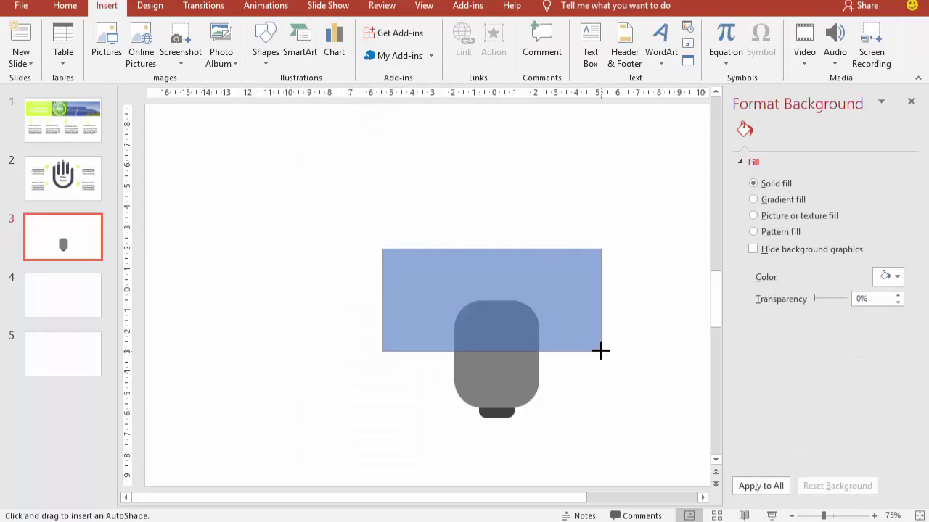
{"action": "left_click", "coordinate": [559, 352]}
{"action": "left_click", "coordinate": [554, 289], "text": "shift"}
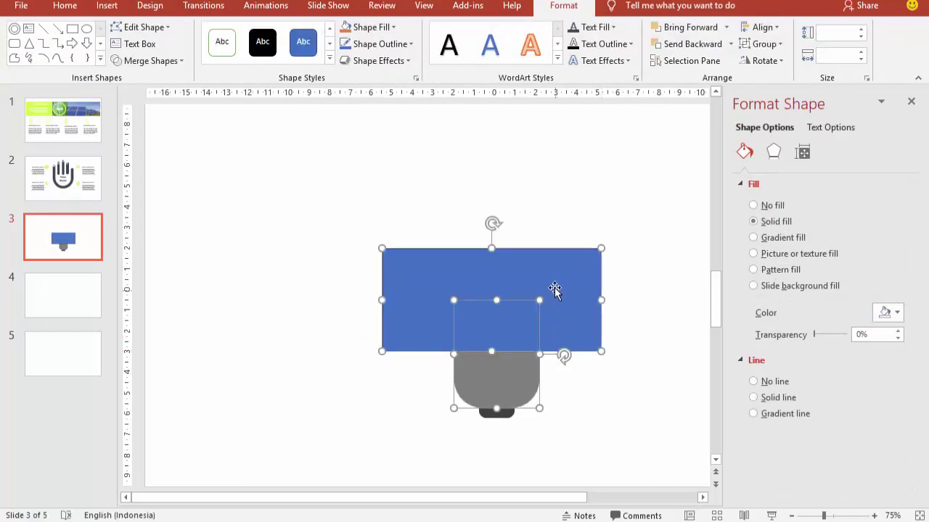
{"action": "left_click", "coordinate": [174, 60]}
{"action": "left_click", "coordinate": [163, 151]}
{"action": "left_click", "coordinate": [280, 159]}
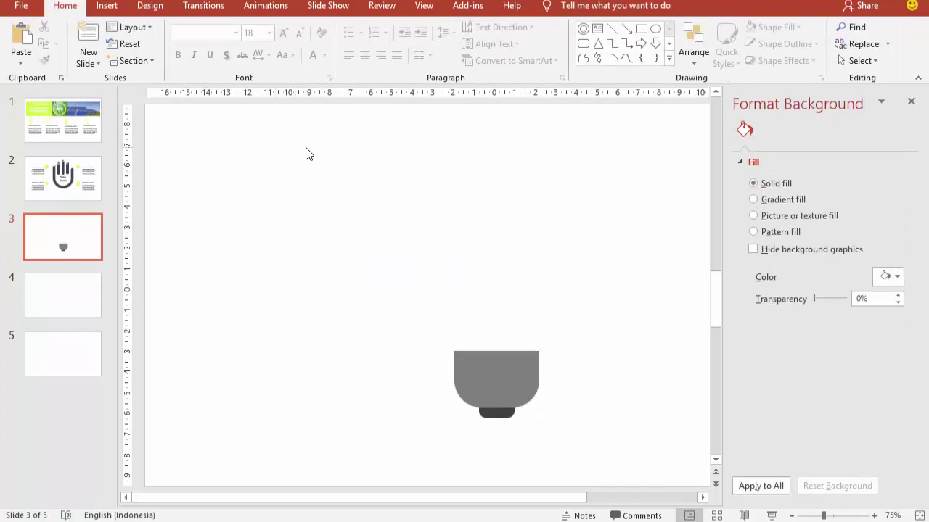
Draw a thin outline-free light-grey strip across the bowl, move it up, and duplicate it
{"action": "left_click", "coordinate": [106, 6]}
{"action": "left_click", "coordinate": [266, 41]}
{"action": "left_click", "coordinate": [317, 89]}
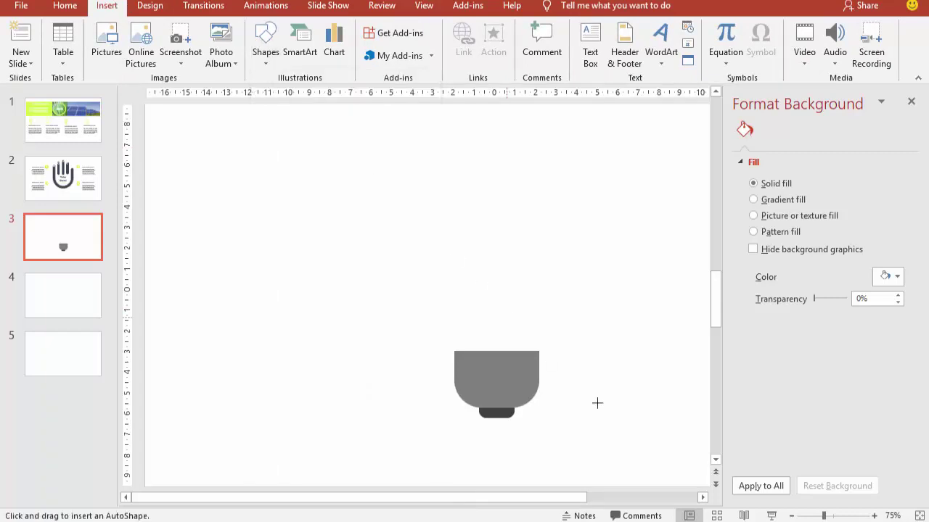
{"action": "scroll", "coordinate": [571, 410], "scroll_direction": "up", "scroll_amount": 5}
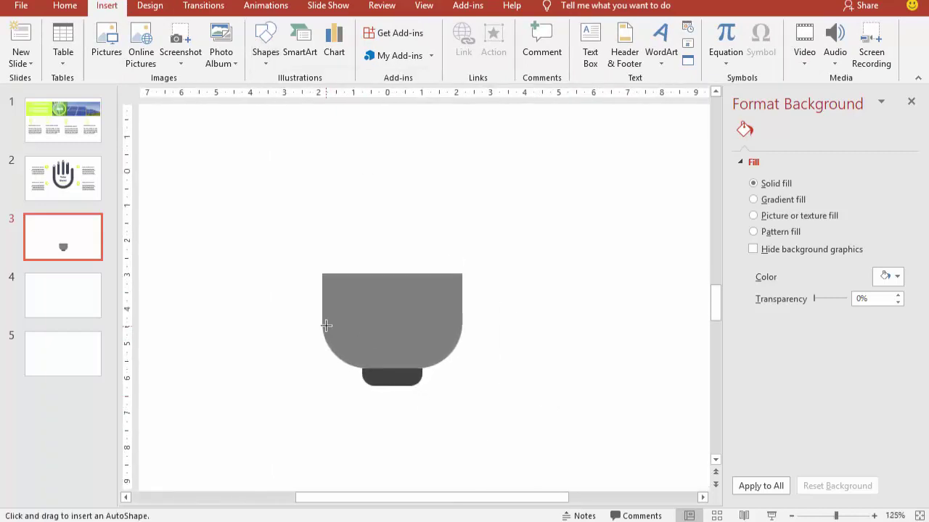
{"action": "left_click_drag", "start_coordinate": [321, 322], "coordinate": [462, 334]}
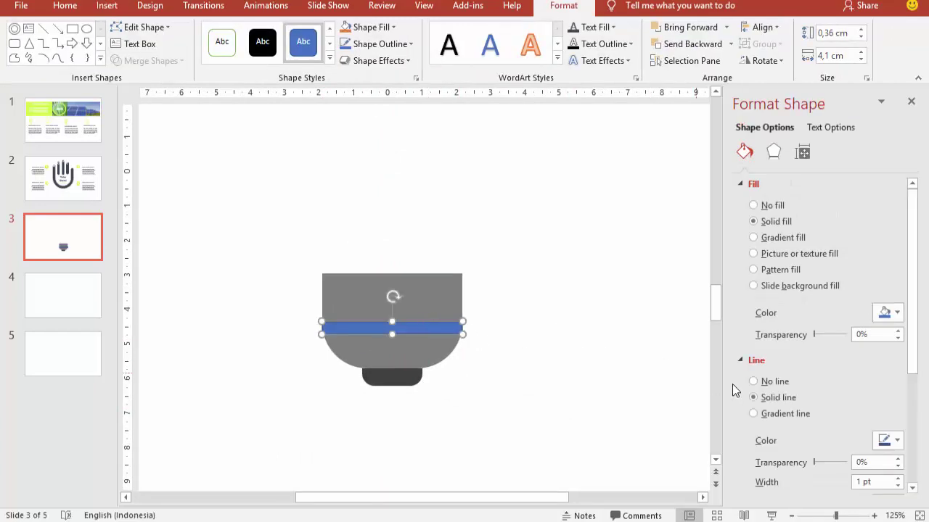
{"action": "left_click", "coordinate": [767, 384]}
{"action": "left_click", "coordinate": [885, 314]}
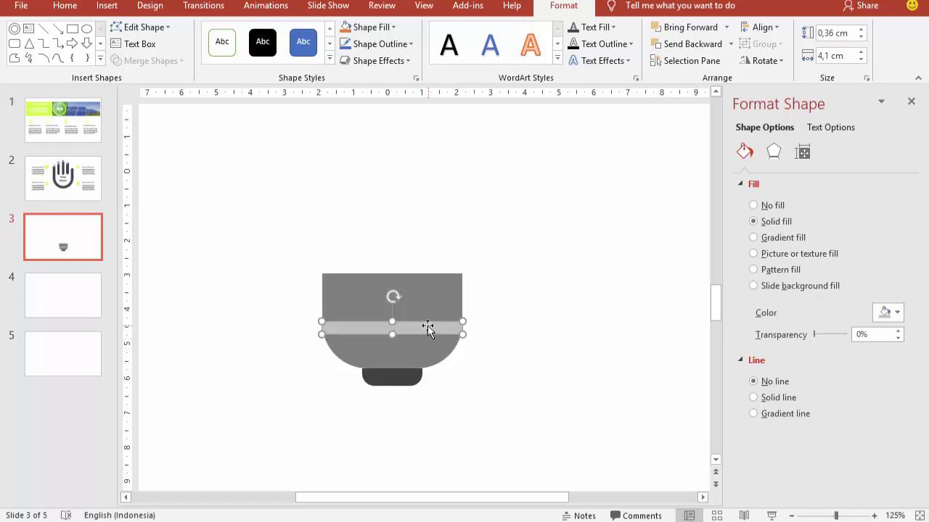
{"action": "left_click_drag", "start_coordinate": [429, 328], "coordinate": [418, 301]}
{"action": "key", "text": "ctrl+d"}
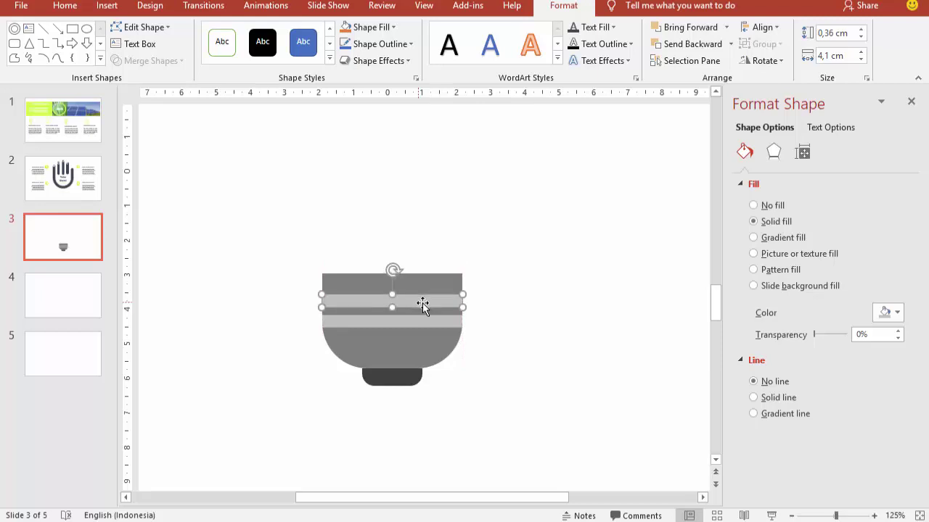
{"action": "left_click", "coordinate": [496, 258]}
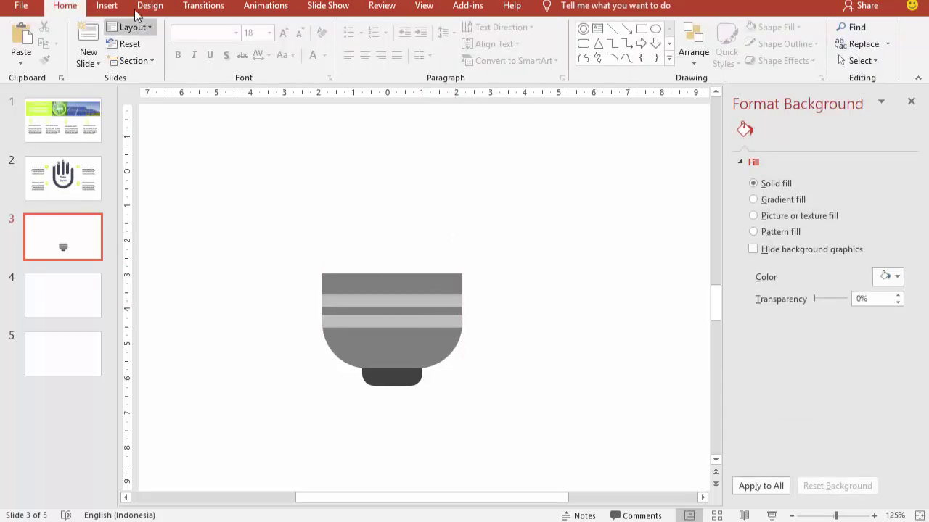
Add a light-grey, outline-free rounded bar on top of the bowl, widened to the bowl's width
{"action": "left_click", "coordinate": [107, 6]}
{"action": "left_click", "coordinate": [263, 45]}
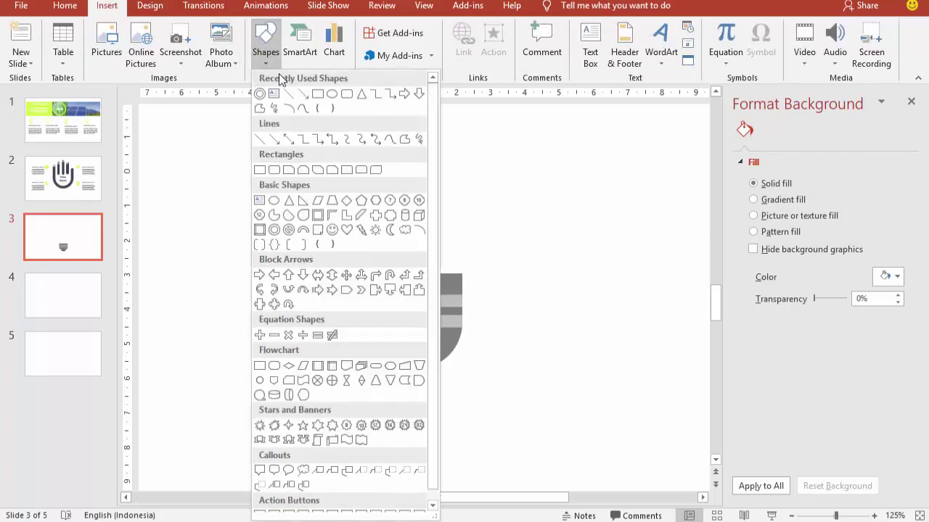
{"action": "left_click", "coordinate": [347, 93]}
{"action": "mouse_move", "coordinate": [299, 232]}
{"action": "left_mouse_down"}
{"action": "mouse_move", "coordinate": [432, 257]}
{"action": "mouse_move", "coordinate": [423, 267]}
{"action": "left_mouse_up"}
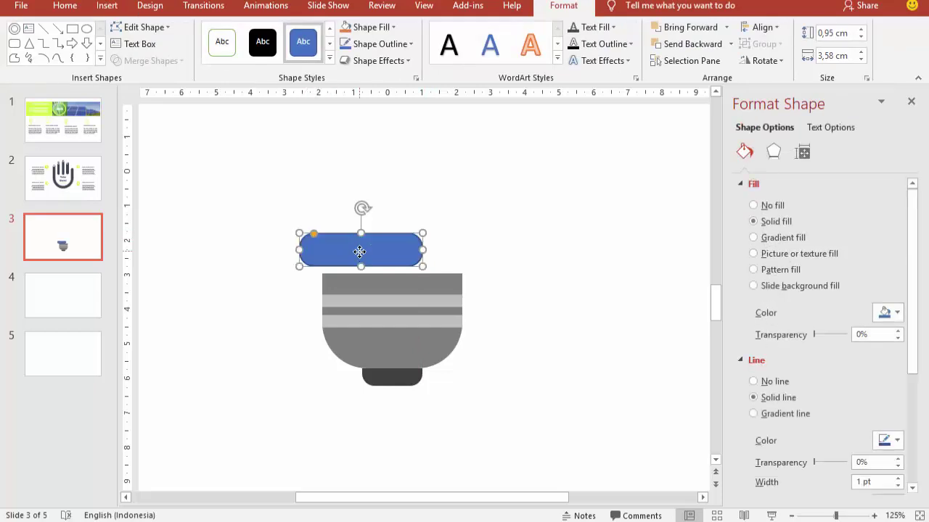
{"action": "mouse_move", "coordinate": [360, 252]}
{"action": "left_mouse_down"}
{"action": "mouse_move", "coordinate": [379, 266]}
{"action": "mouse_move", "coordinate": [368, 266]}
{"action": "left_mouse_up"}
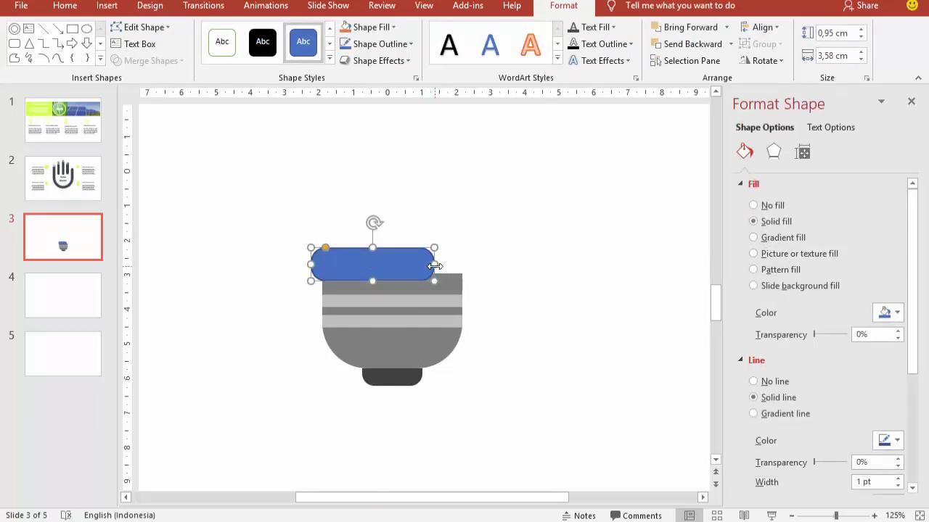
{"action": "left_click_drag", "start_coordinate": [435, 266], "coordinate": [473, 265]}
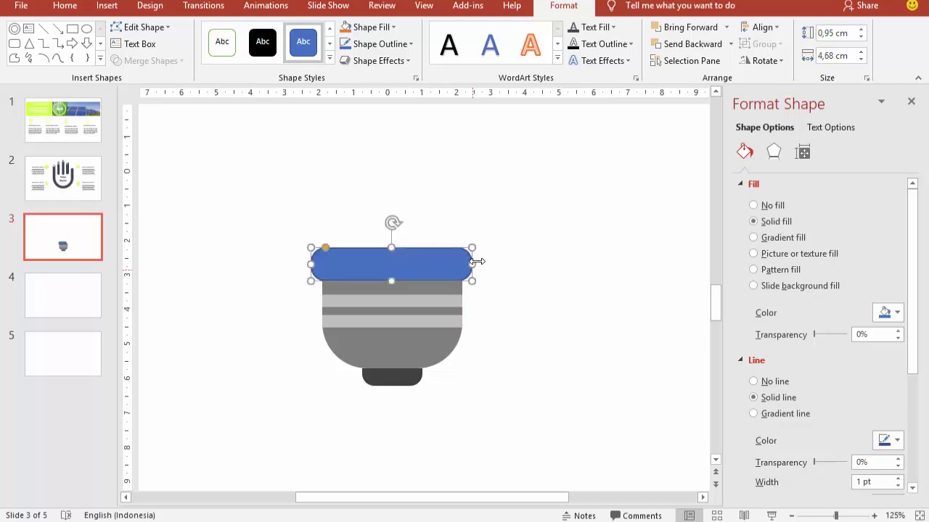
{"action": "left_click", "coordinate": [755, 382]}
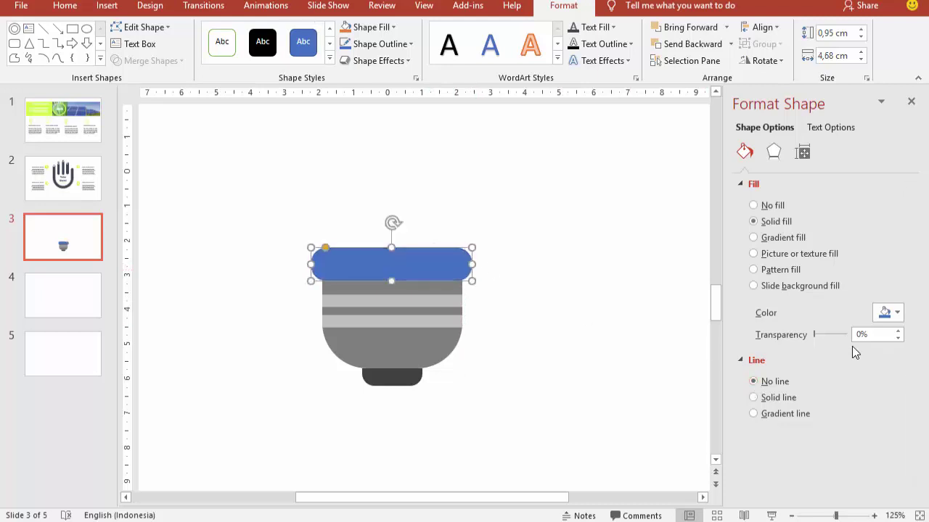
{"action": "left_click", "coordinate": [888, 312]}
{"action": "left_click", "coordinate": [809, 387]}
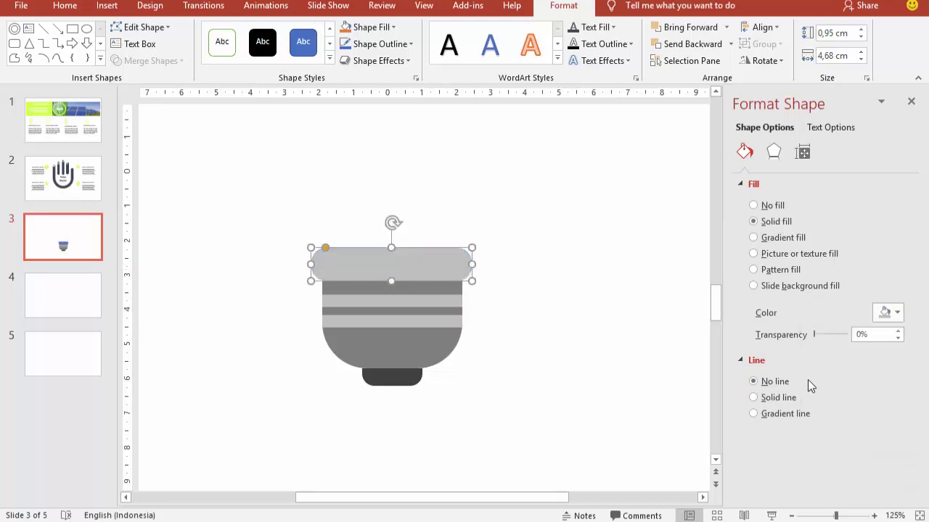
{"action": "left_click", "coordinate": [543, 259]}
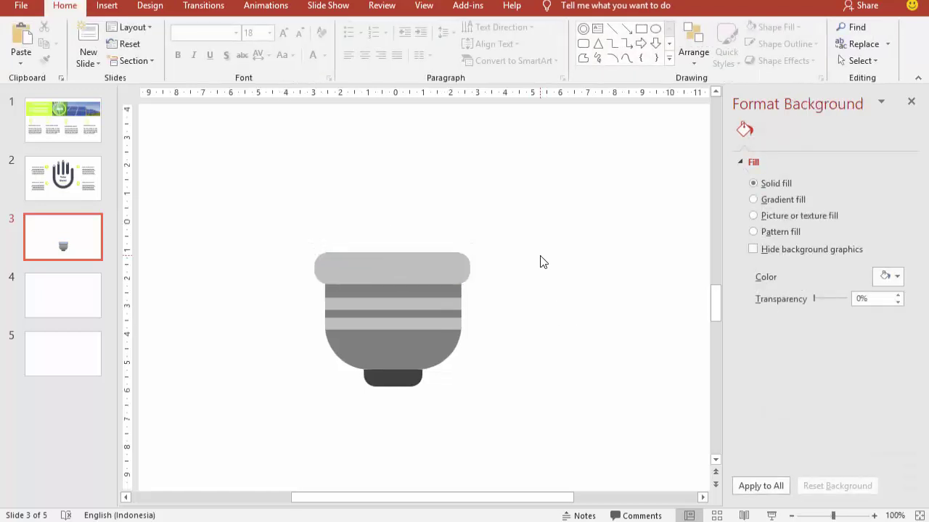
{"action": "scroll", "coordinate": [541, 261], "scroll_direction": "down", "scroll_amount": 5}
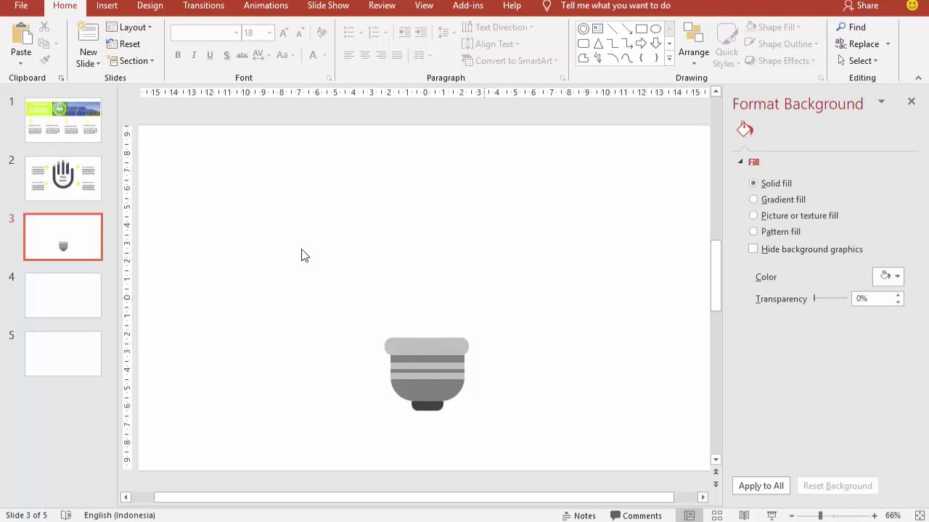
Draw an upright rectangle bar above the bulb base, 2.75 cm tall, with no outline
{"action": "left_click", "coordinate": [106, 6]}
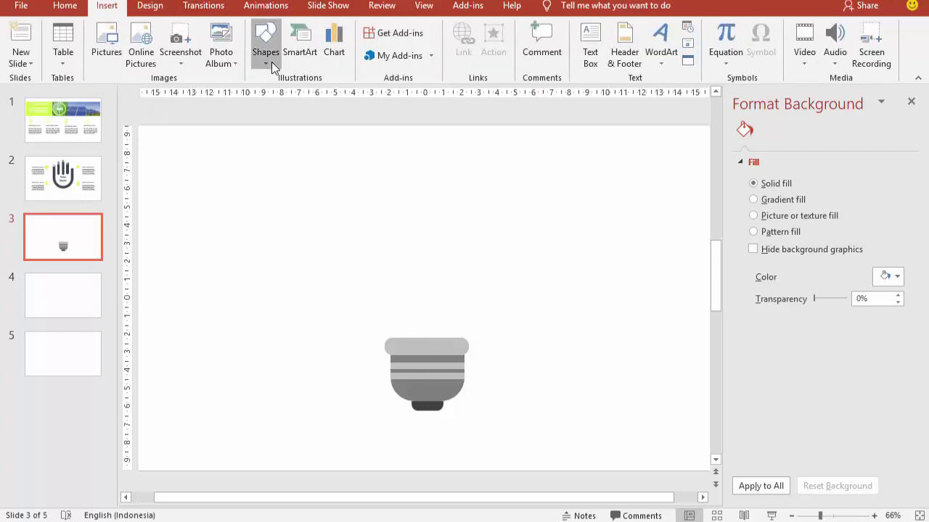
{"action": "left_click", "coordinate": [266, 43]}
{"action": "left_click", "coordinate": [330, 95]}
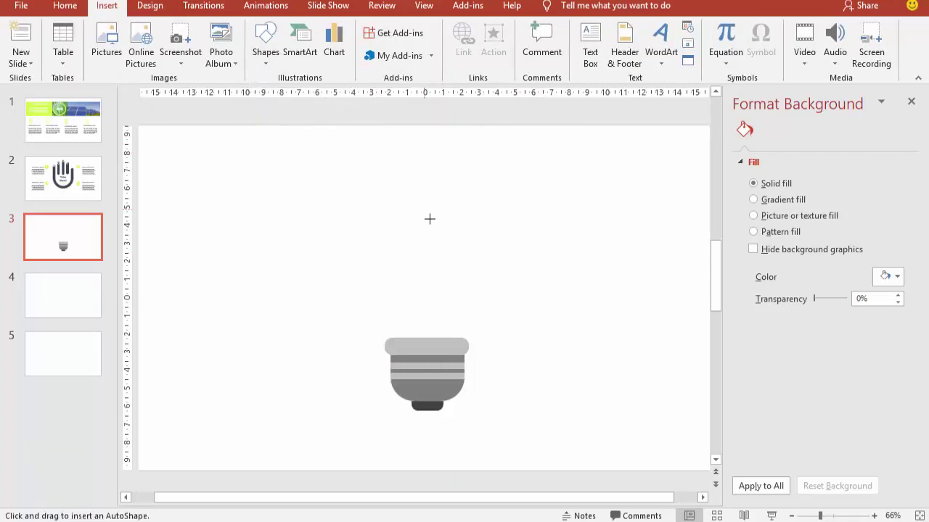
{"action": "left_click_drag", "start_coordinate": [390, 297], "coordinate": [412, 338]}
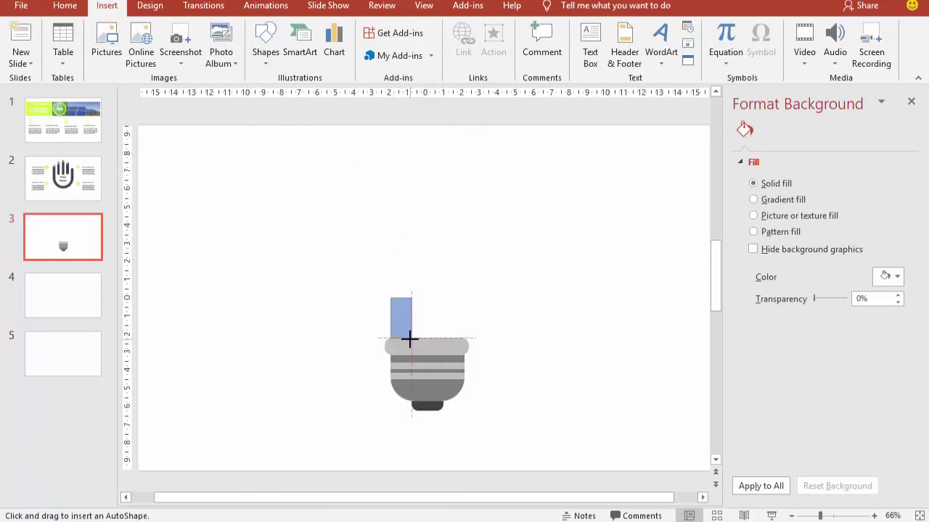
{"action": "mouse_move", "coordinate": [401, 297]}
{"action": "left_mouse_down"}
{"action": "mouse_move", "coordinate": [400, 288]}
{"action": "mouse_move", "coordinate": [408, 311]}
{"action": "left_mouse_up"}
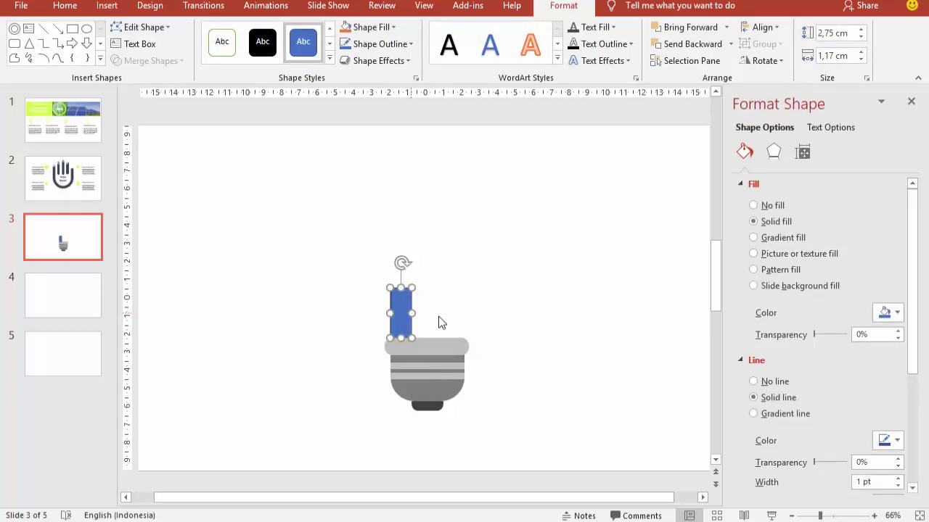
{"action": "left_click", "coordinate": [788, 384]}
Copy the bar, tilt the copy about 45 degrees, and join it to the upright bar's top
{"action": "mouse_move", "coordinate": [401, 312]}
{"action": "left_mouse_down"}
{"action": "mouse_move", "coordinate": [420, 325]}
{"action": "mouse_move", "coordinate": [663, 331]}
{"action": "mouse_move", "coordinate": [668, 341]}
{"action": "mouse_move", "coordinate": [454, 286]}
{"action": "mouse_move", "coordinate": [459, 279]}
{"action": "left_mouse_up"}
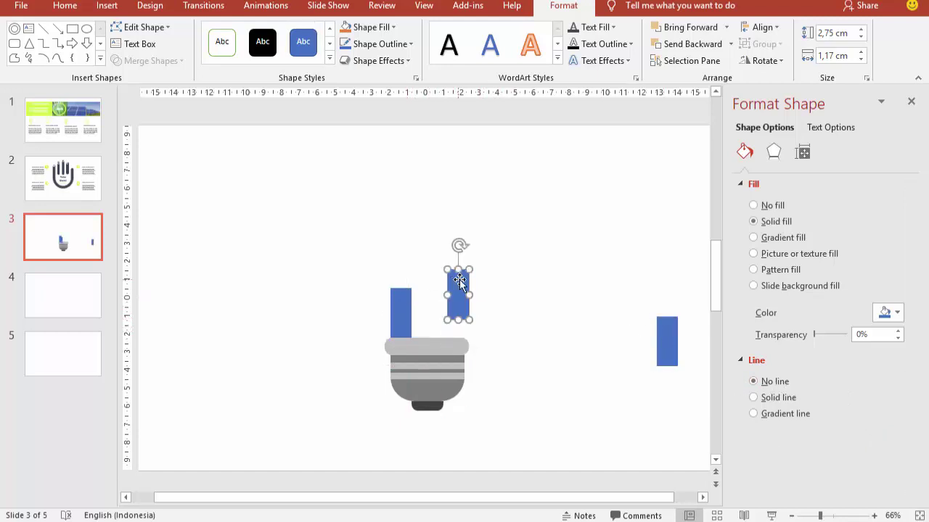
{"action": "mouse_move", "coordinate": [459, 245]}
{"action": "left_mouse_down"}
{"action": "mouse_move", "coordinate": [421, 247]}
{"action": "mouse_move", "coordinate": [423, 265]}
{"action": "left_mouse_up"}
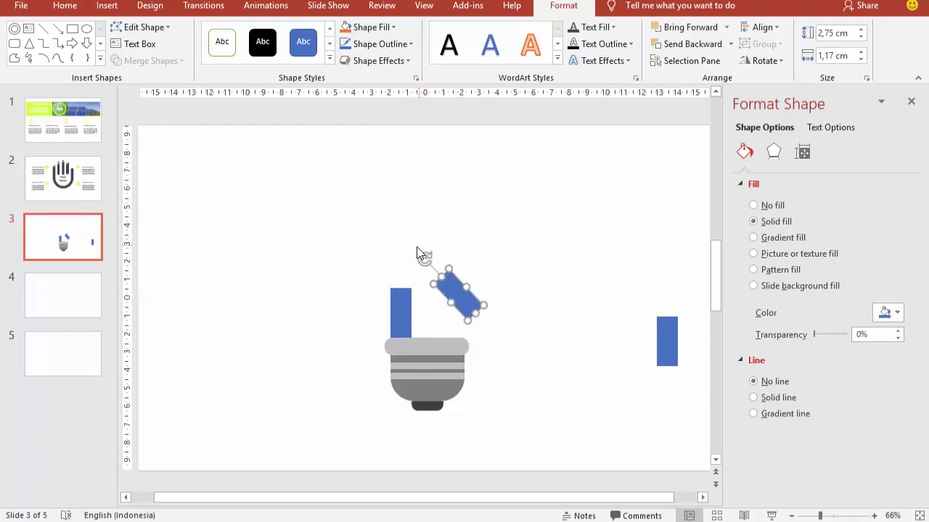
{"action": "left_click", "coordinate": [416, 270]}
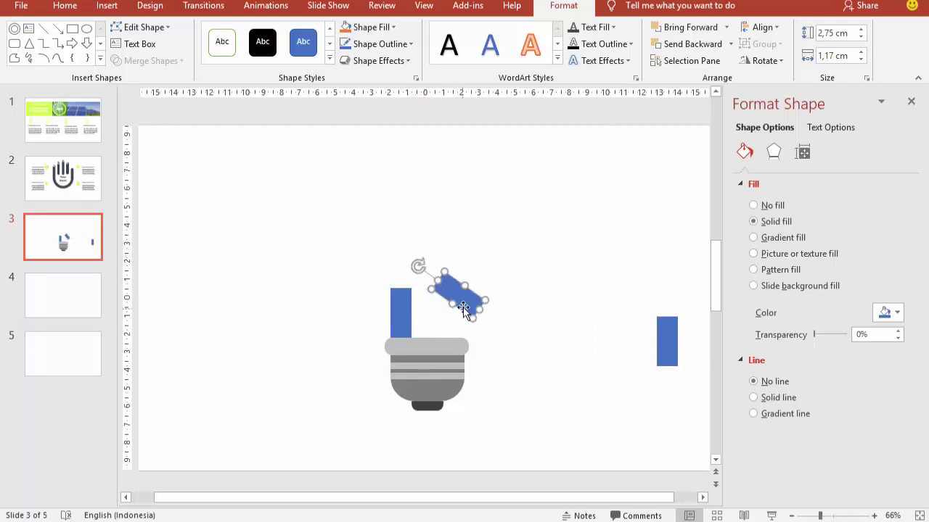
{"action": "left_click_drag", "start_coordinate": [459, 307], "coordinate": [389, 284]}
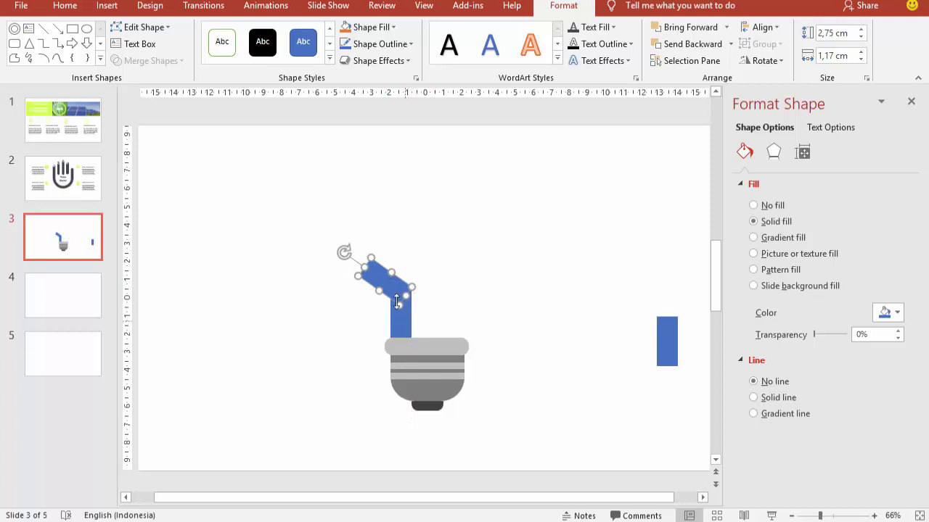
{"action": "left_click_drag", "start_coordinate": [344, 251], "coordinate": [340, 251]}
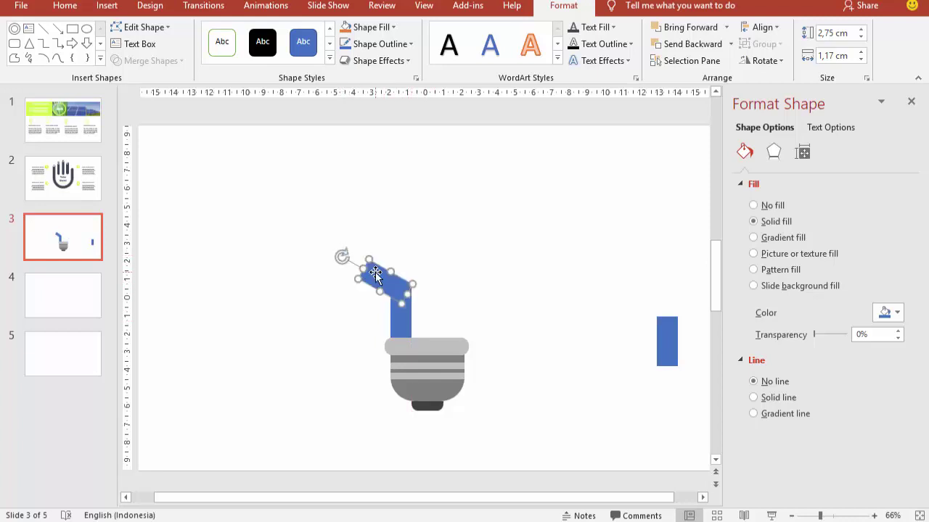
{"action": "left_click_drag", "start_coordinate": [379, 282], "coordinate": [380, 283]}
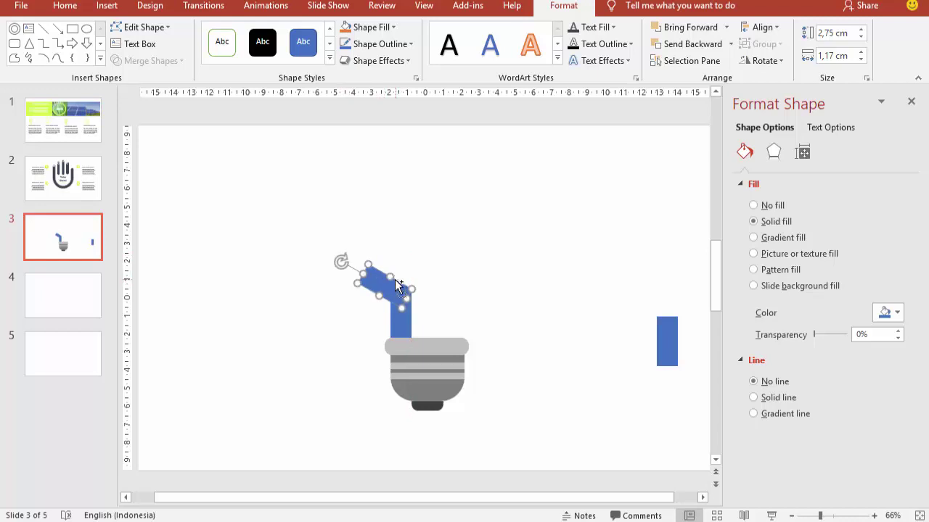
{"action": "scroll", "coordinate": [442, 307], "scroll_direction": "up", "scroll_amount": 5}
{"action": "left_click_drag", "start_coordinate": [442, 307], "coordinate": [439, 297]}
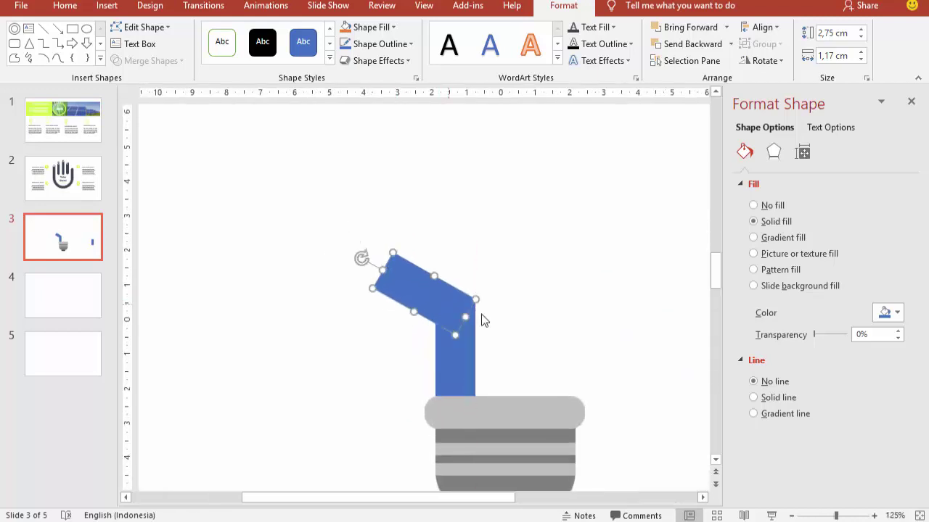
Union the two bars into one arm filled dark lime green, RGB 167/203/15
{"action": "left_click", "coordinate": [463, 370], "text": "shift"}
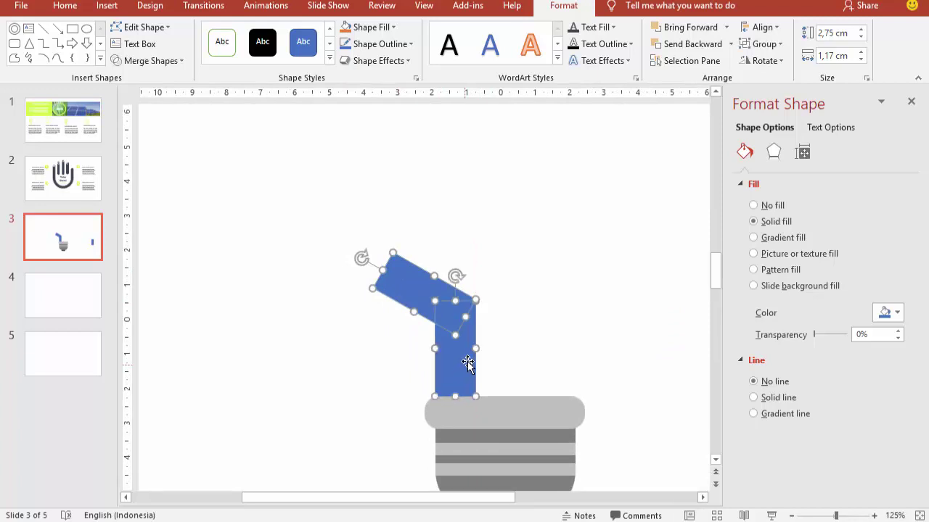
{"action": "left_click", "coordinate": [149, 61]}
{"action": "left_click", "coordinate": [156, 77]}
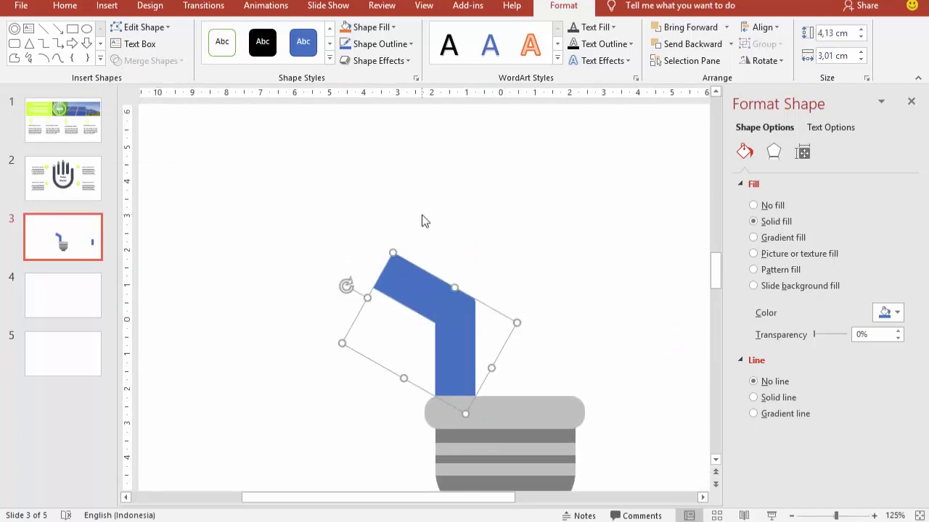
{"action": "left_click", "coordinate": [887, 313]}
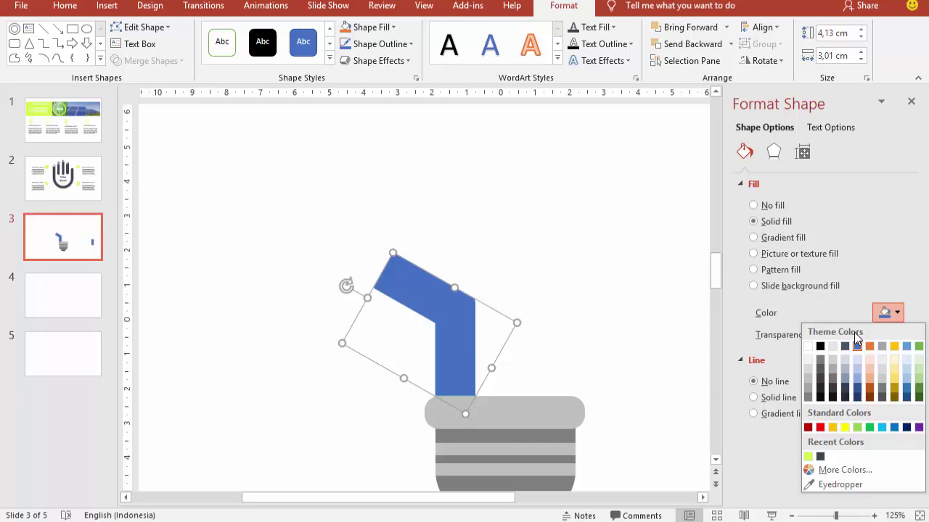
{"action": "left_click", "coordinate": [805, 459]}
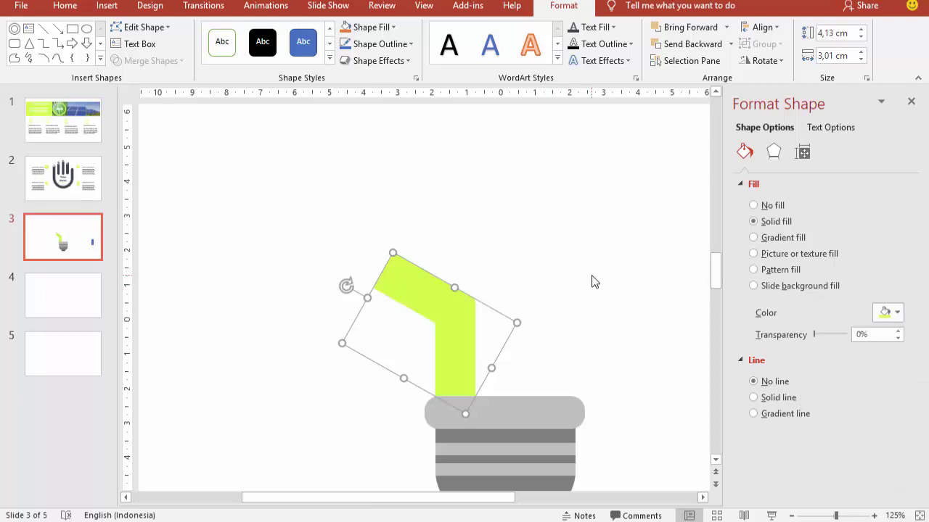
{"action": "left_click", "coordinate": [886, 312]}
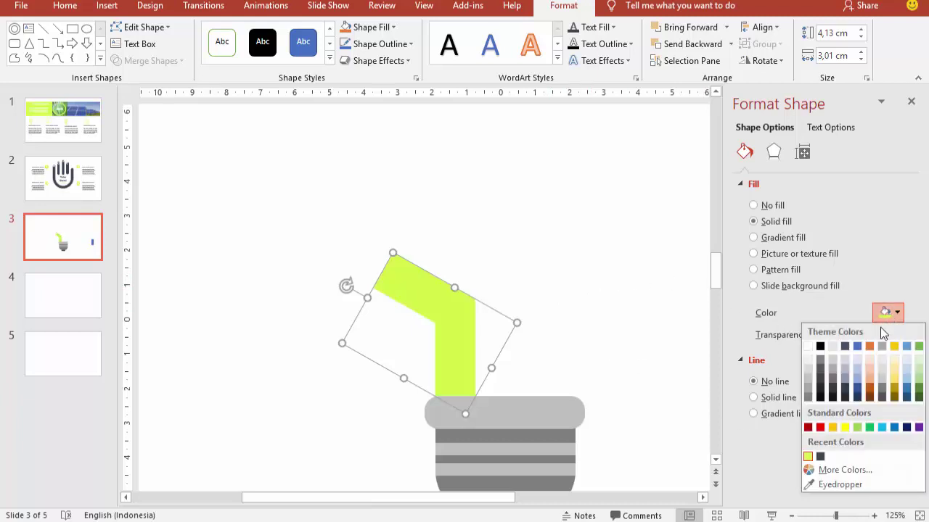
{"action": "left_click", "coordinate": [835, 470]}
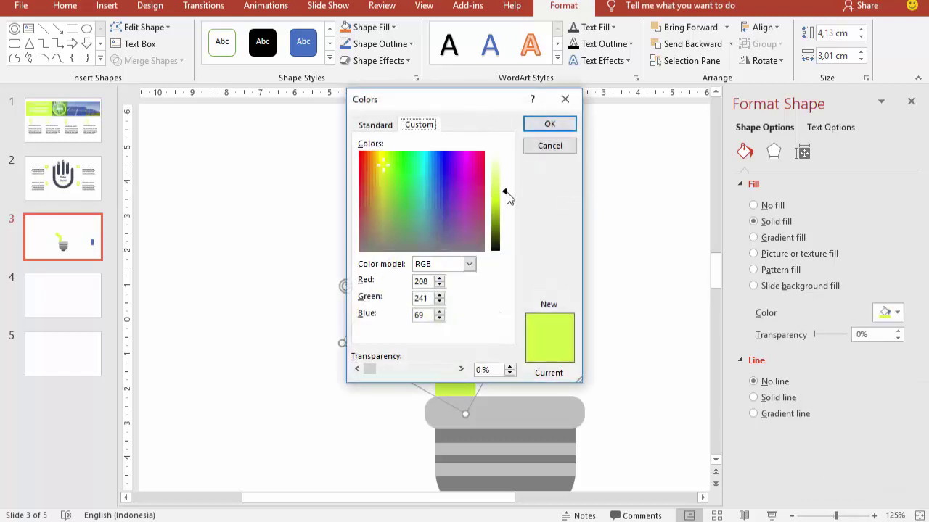
{"action": "left_click_drag", "start_coordinate": [508, 197], "coordinate": [505, 215]}
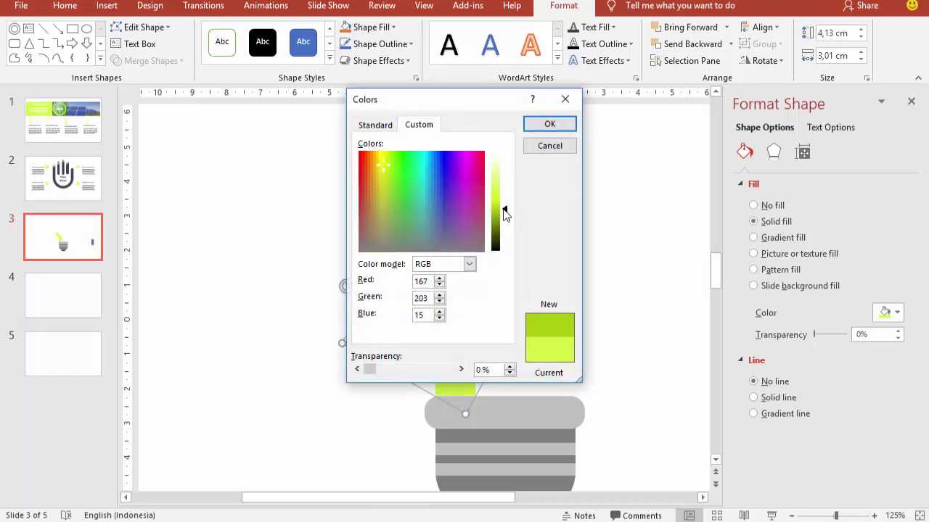
{"action": "left_click", "coordinate": [550, 124]}
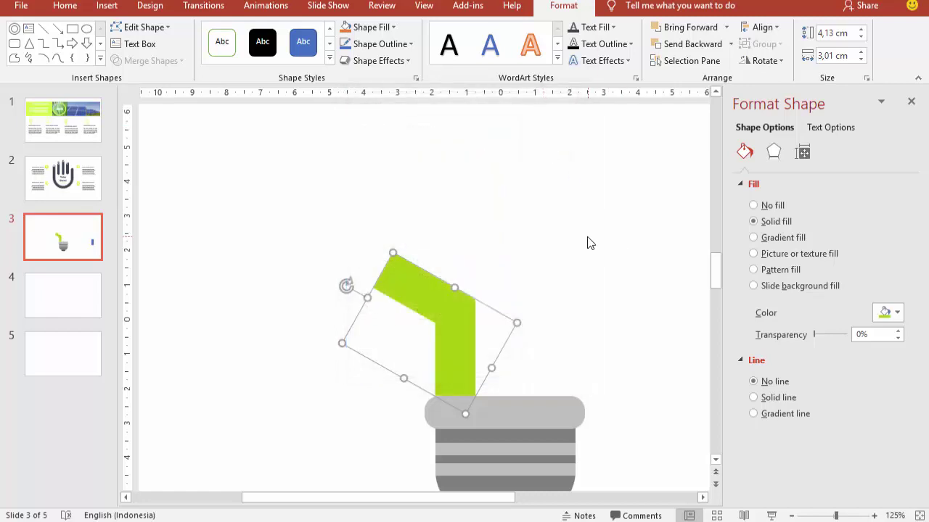
Duplicate the green arm, flip it horizontally, and place the mirror beside the original
{"action": "scroll", "coordinate": [589, 243], "scroll_direction": "down", "scroll_amount": 3, "text": "ctrl"}
{"action": "key", "text": "ctrl+d"}
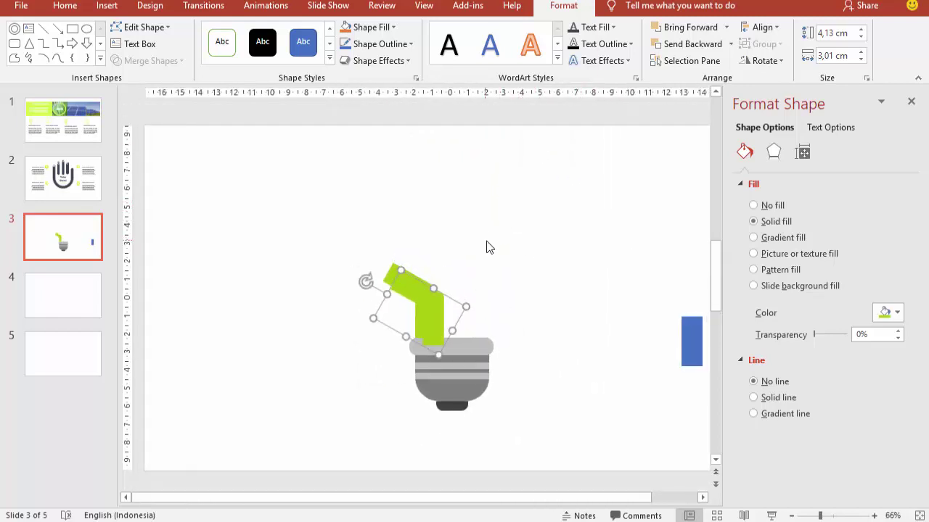
{"action": "left_click", "coordinate": [762, 61]}
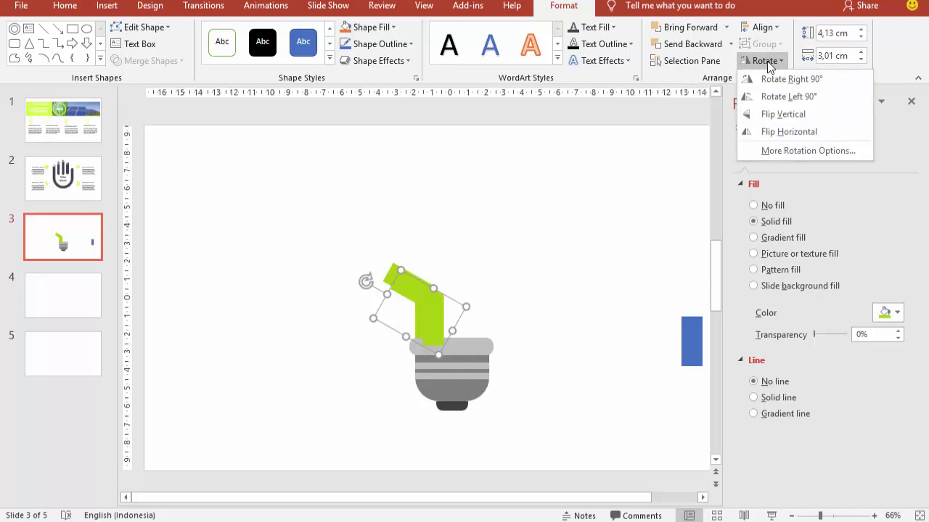
{"action": "left_click", "coordinate": [776, 131]}
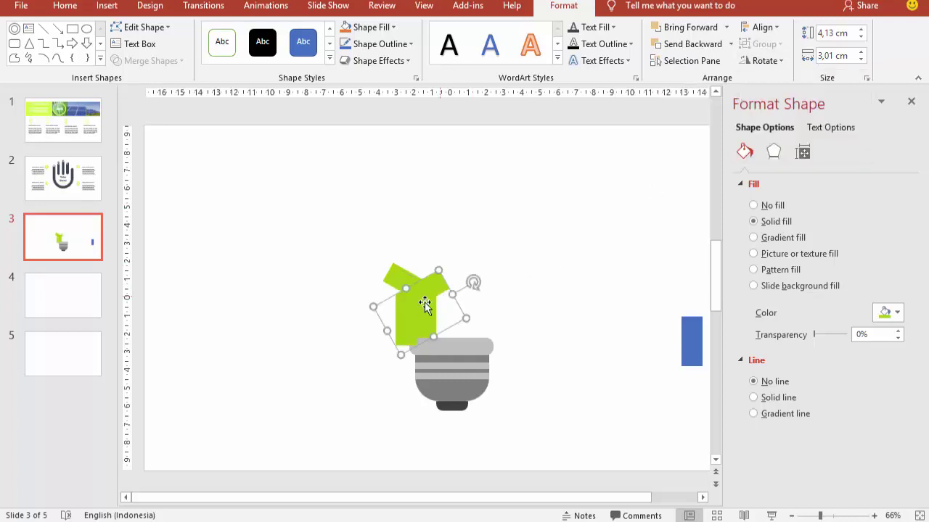
{"action": "left_click_drag", "start_coordinate": [426, 305], "coordinate": [470, 301]}
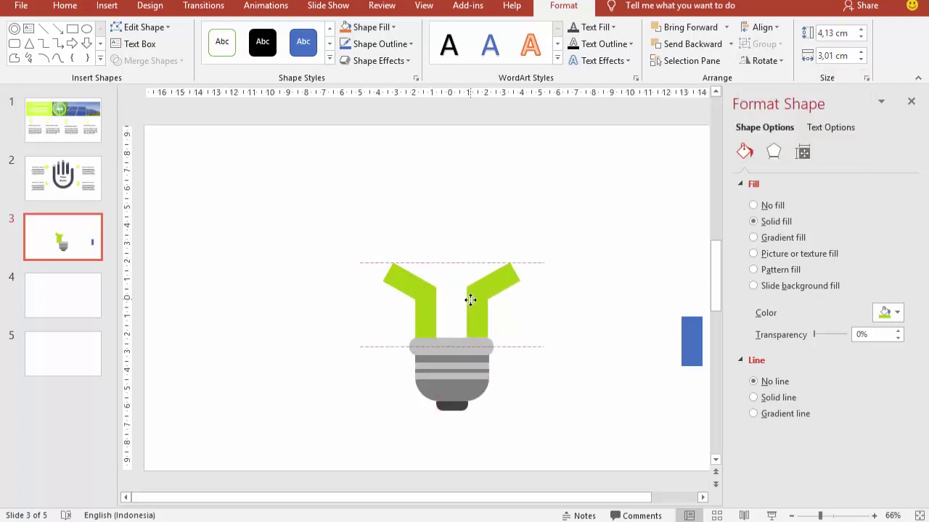
{"action": "left_click", "coordinate": [592, 252]}
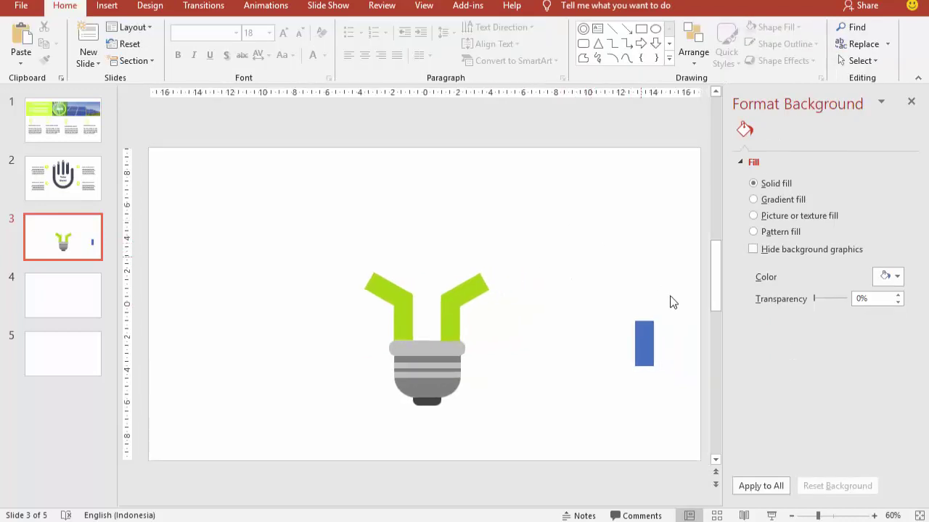
Copy the blue rectangle off to the right and rotate the copy 90° to lie horizontally
{"action": "left_click", "coordinate": [644, 344]}
{"action": "left_click_drag", "start_coordinate": [644, 344], "coordinate": [584, 239]}
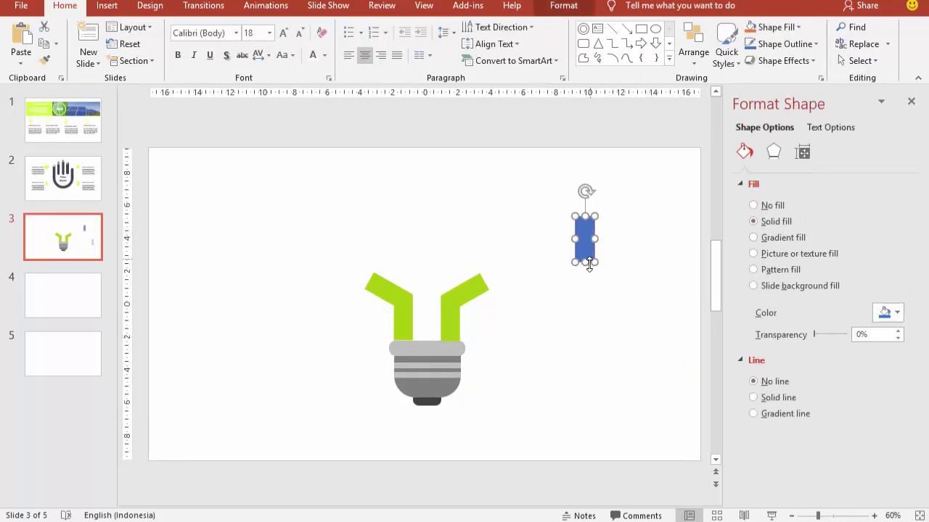
{"action": "left_click_drag", "start_coordinate": [584, 304], "coordinate": [586, 317]}
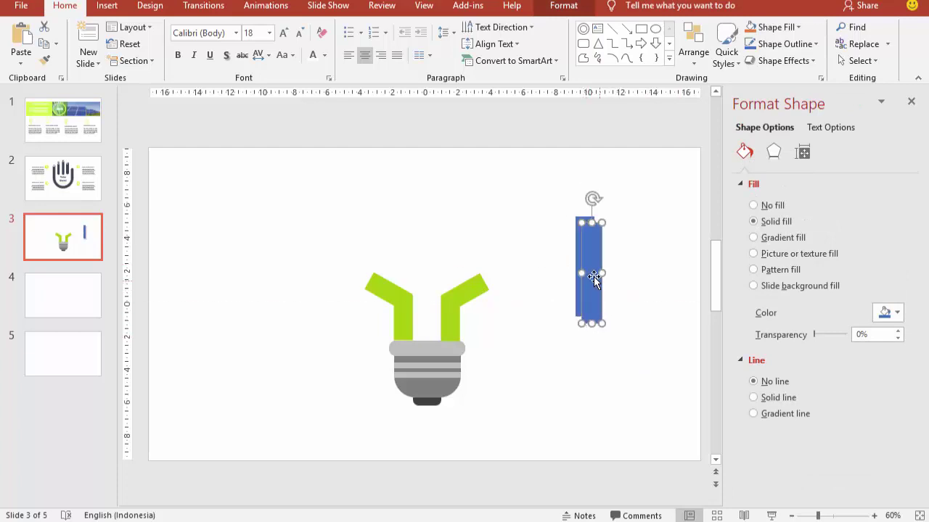
{"action": "left_click_drag", "start_coordinate": [594, 276], "coordinate": [665, 283]}
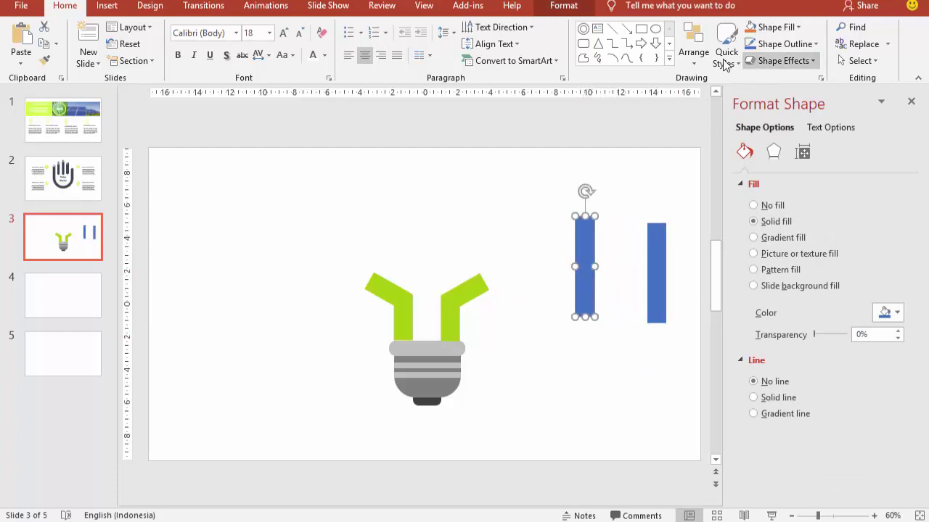
{"action": "left_click", "coordinate": [572, 5]}
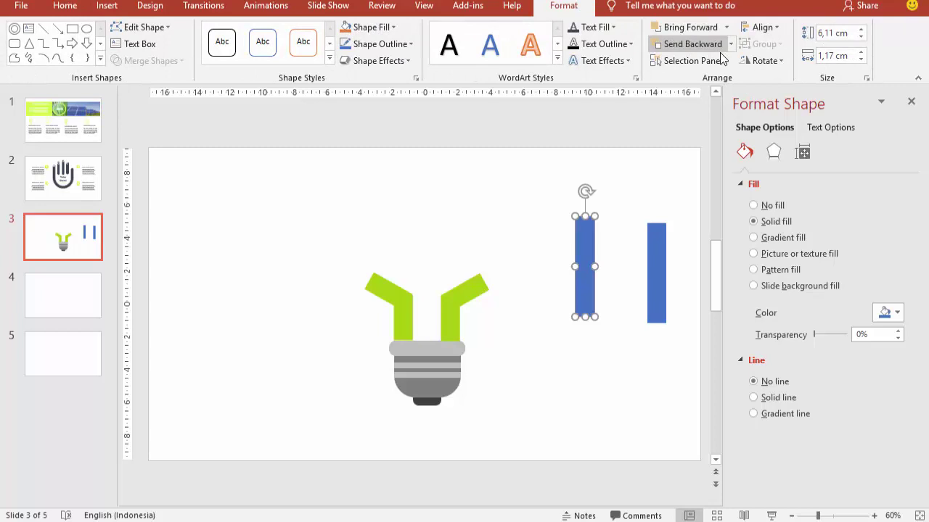
{"action": "left_click", "coordinate": [762, 60]}
{"action": "left_click", "coordinate": [784, 80]}
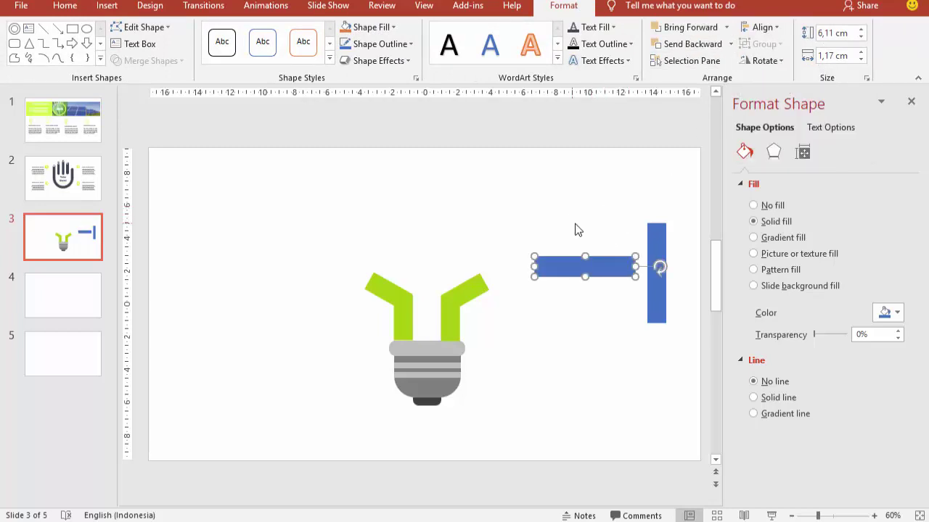
Lay the horizontal bar across the arm tops and widen it leftward to 8.51 × 1.17 cm
{"action": "left_click_drag", "start_coordinate": [576, 267], "coordinate": [442, 266]}
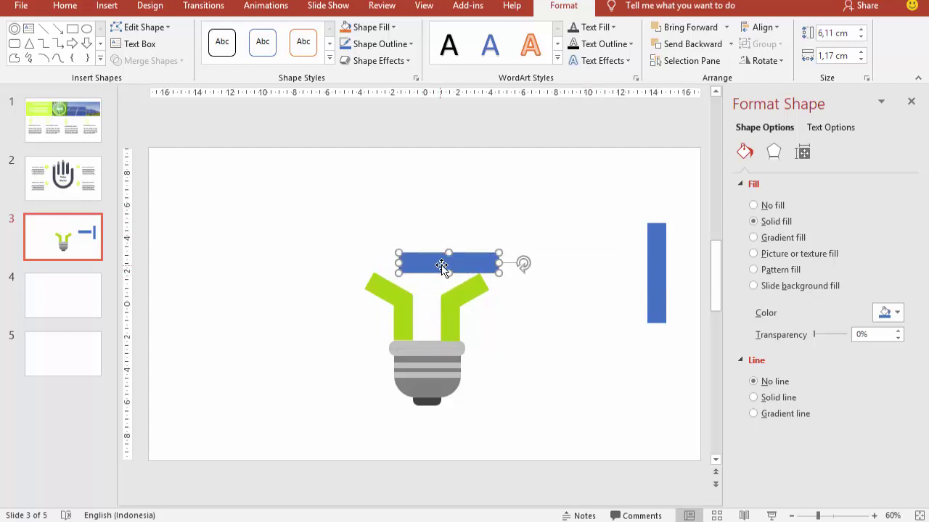
{"action": "right_click", "coordinate": [442, 265]}
{"action": "key", "text": "Escape"}
{"action": "left_click_drag", "start_coordinate": [474, 262], "coordinate": [463, 280]}
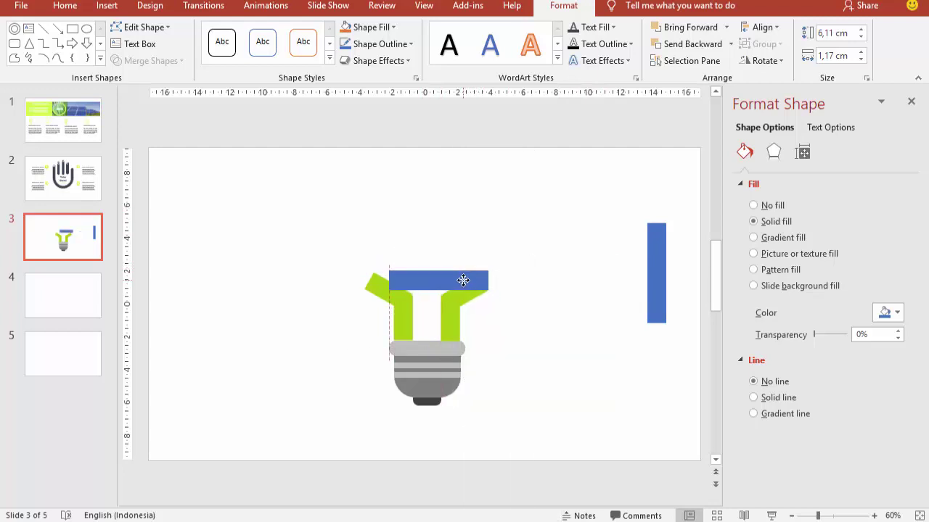
{"action": "left_click_drag", "start_coordinate": [463, 280], "coordinate": [463, 280]}
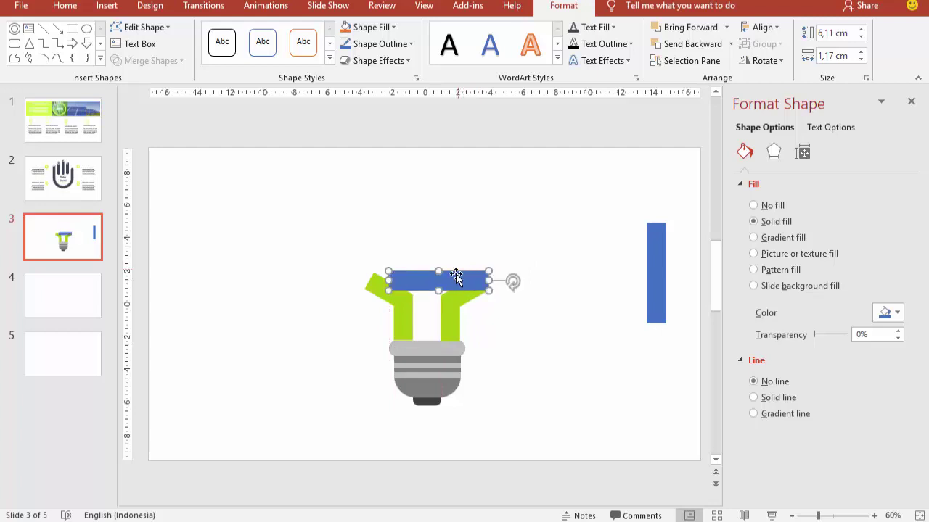
{"action": "left_click_drag", "start_coordinate": [388, 281], "coordinate": [350, 280]}
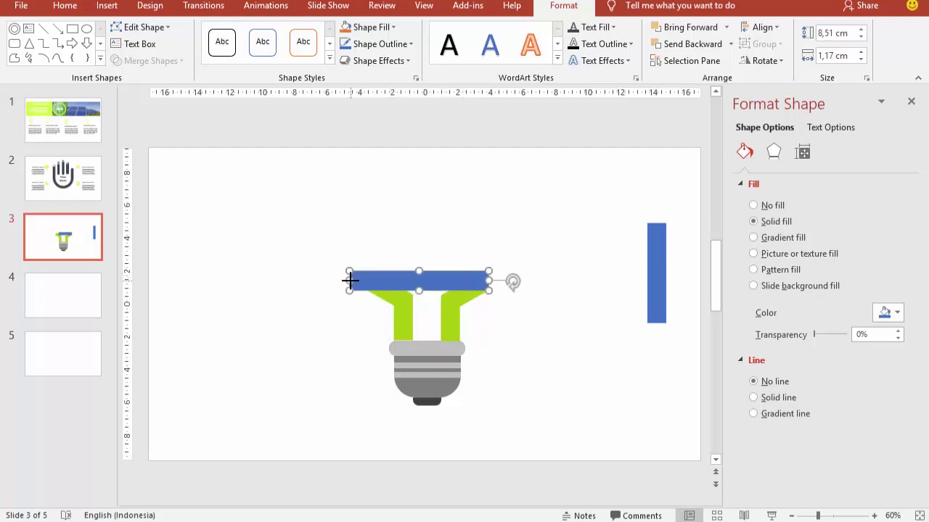
{"action": "left_click", "coordinate": [472, 250]}
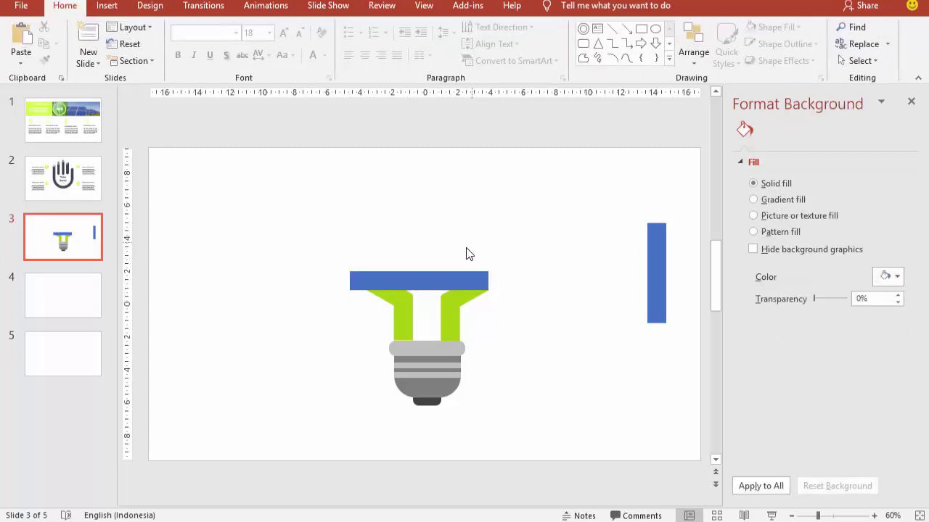
{"action": "left_click", "coordinate": [400, 287]}
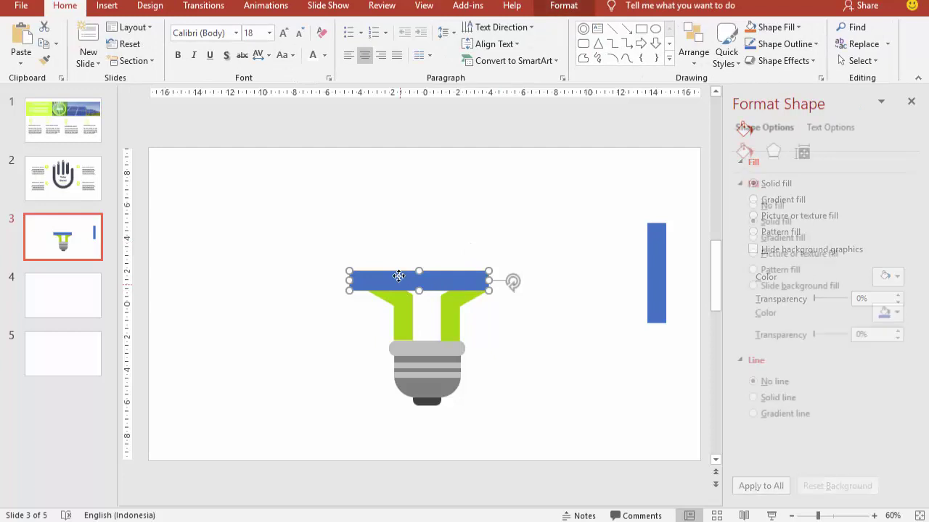
Draw a left-pointing, outline-free triangle and place it at the bar's left end
{"action": "left_click", "coordinate": [107, 5]}
{"action": "left_click", "coordinate": [267, 51]}
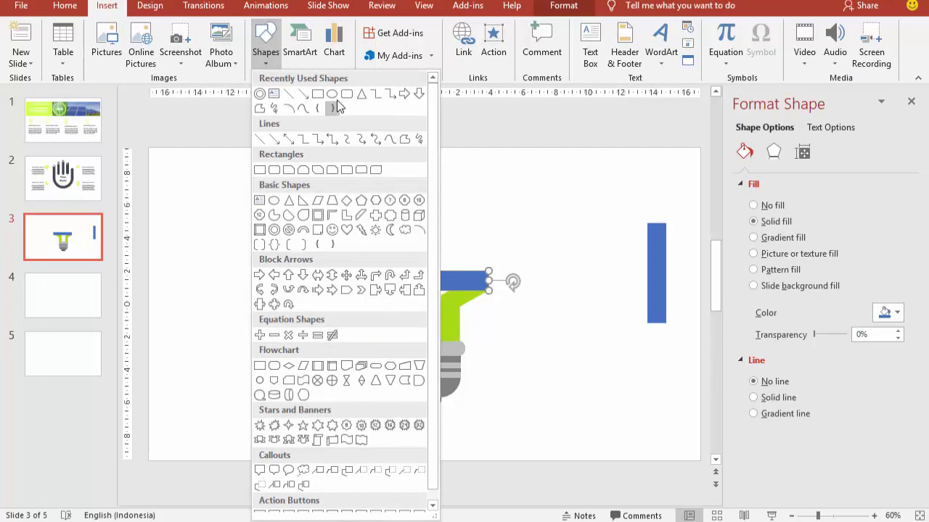
{"action": "left_click", "coordinate": [361, 94]}
{"action": "left_click_drag", "start_coordinate": [318, 246], "coordinate": [350, 267]}
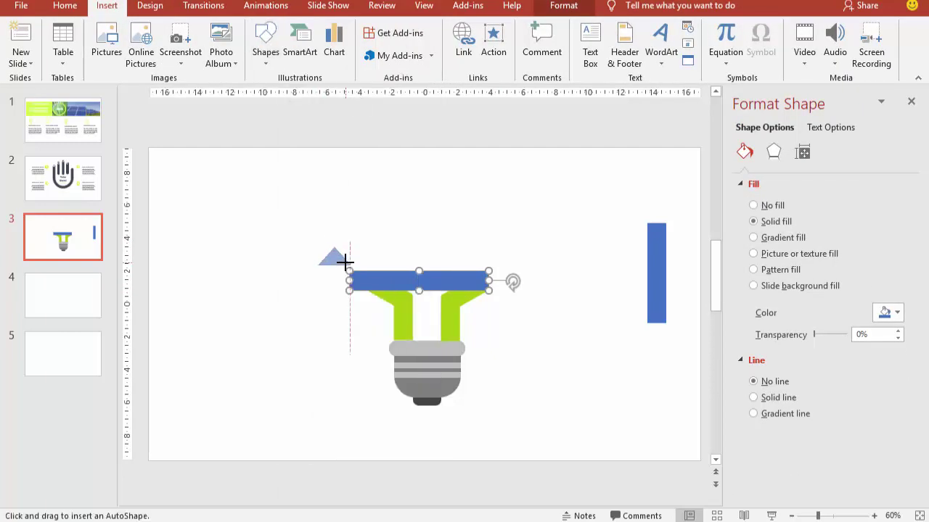
{"action": "left_click", "coordinate": [769, 58]}
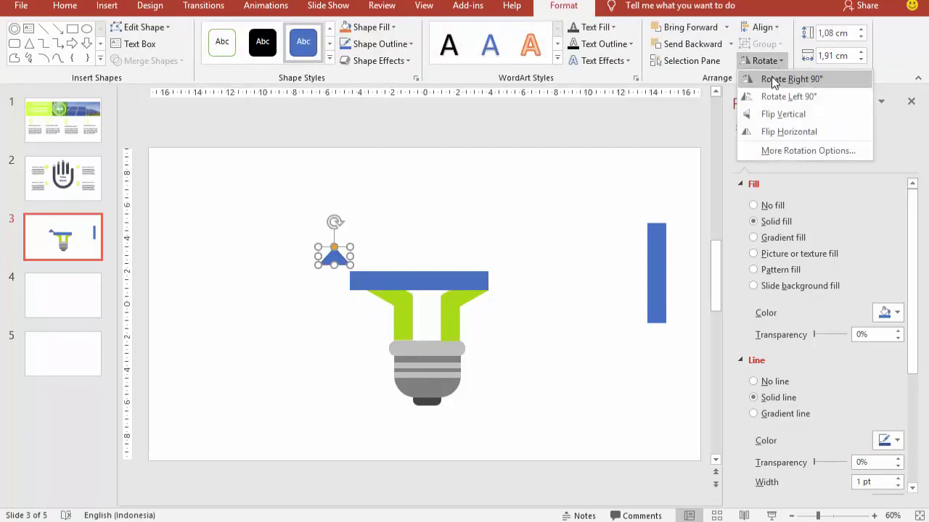
{"action": "left_click", "coordinate": [770, 97]}
{"action": "scroll", "coordinate": [406, 256], "scroll_direction": "up", "scroll_amount": 2}
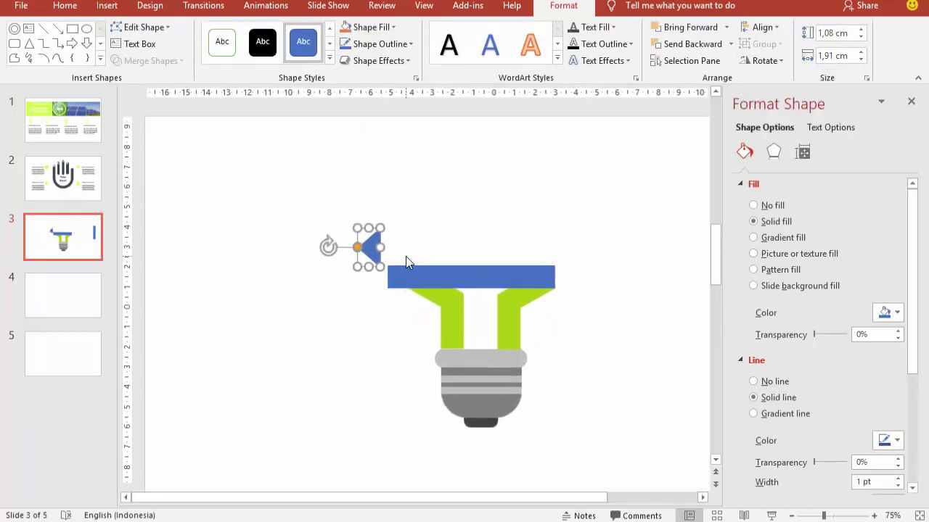
{"action": "left_click", "coordinate": [775, 382]}
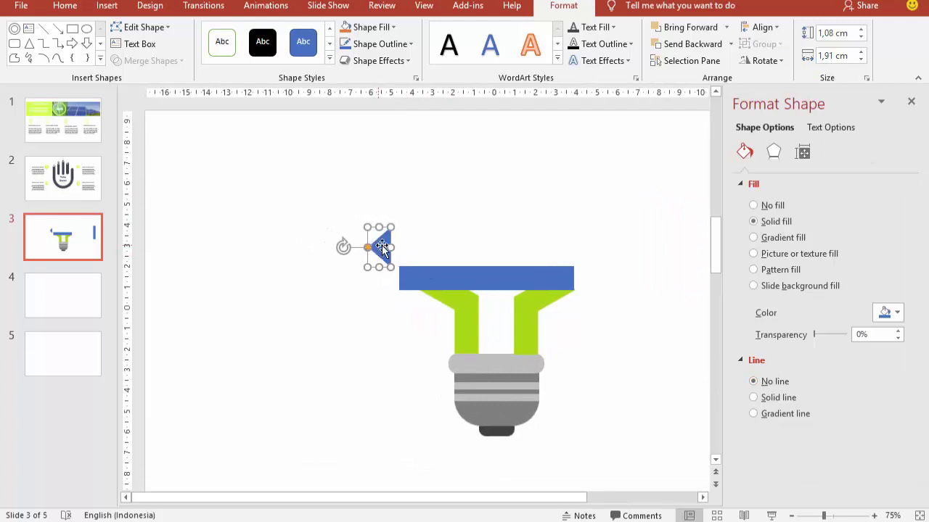
{"action": "left_click_drag", "start_coordinate": [372, 247], "coordinate": [392, 277]}
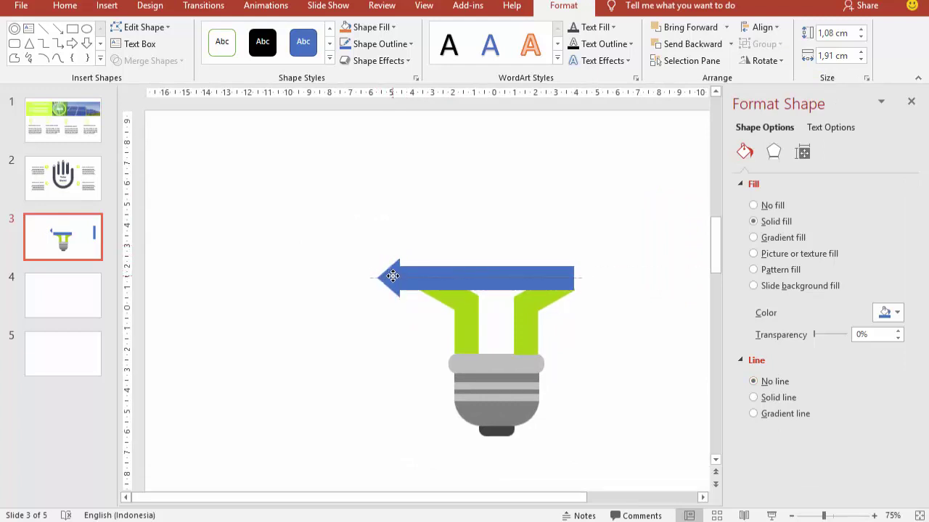
Union the triangle and bar into one arrow and fill it light green
{"action": "left_click", "coordinate": [423, 276], "text": "shift"}
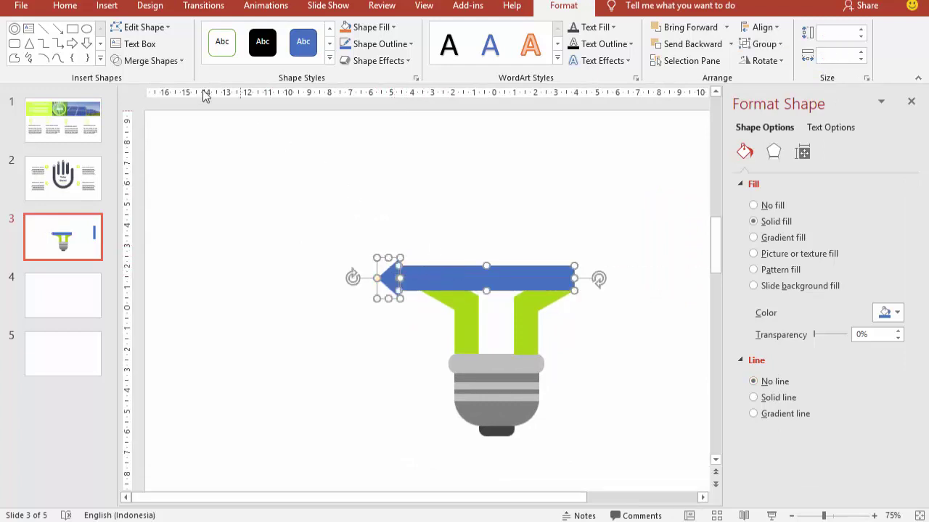
{"action": "left_click", "coordinate": [181, 61]}
{"action": "left_click", "coordinate": [159, 79]}
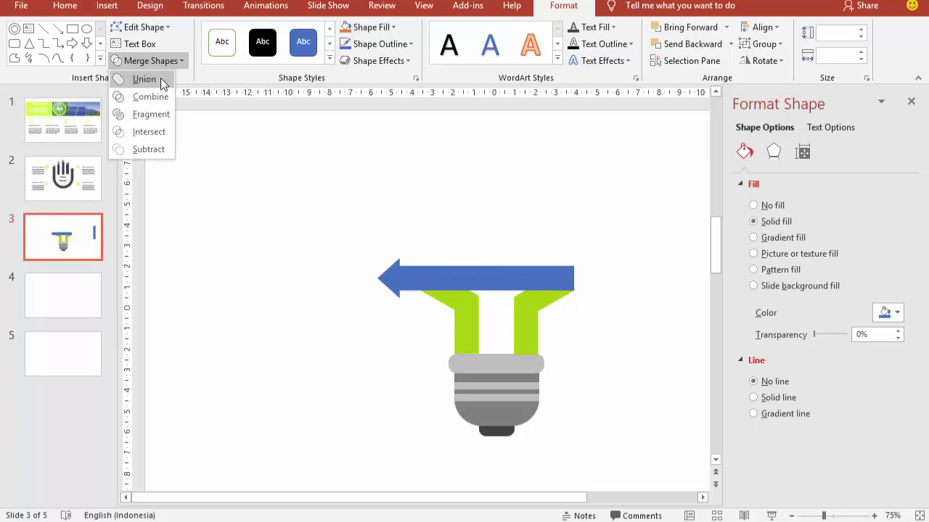
{"action": "left_click", "coordinate": [879, 318]}
{"action": "left_click", "coordinate": [820, 456]}
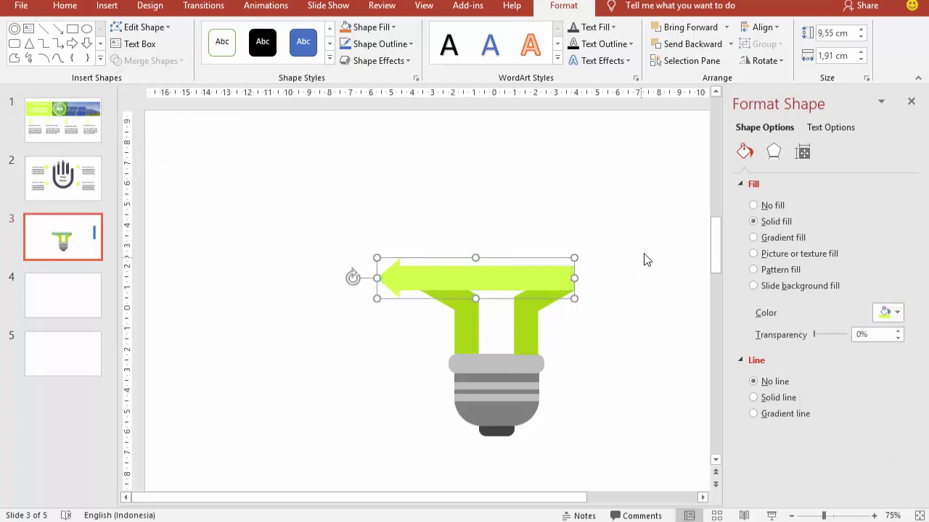
{"action": "left_click", "coordinate": [645, 261]}
{"action": "scroll", "coordinate": [645, 267], "scroll_direction": "down", "scroll_amount": 1}
{"action": "scroll", "coordinate": [646, 267], "scroll_direction": "down", "scroll_amount": 1}
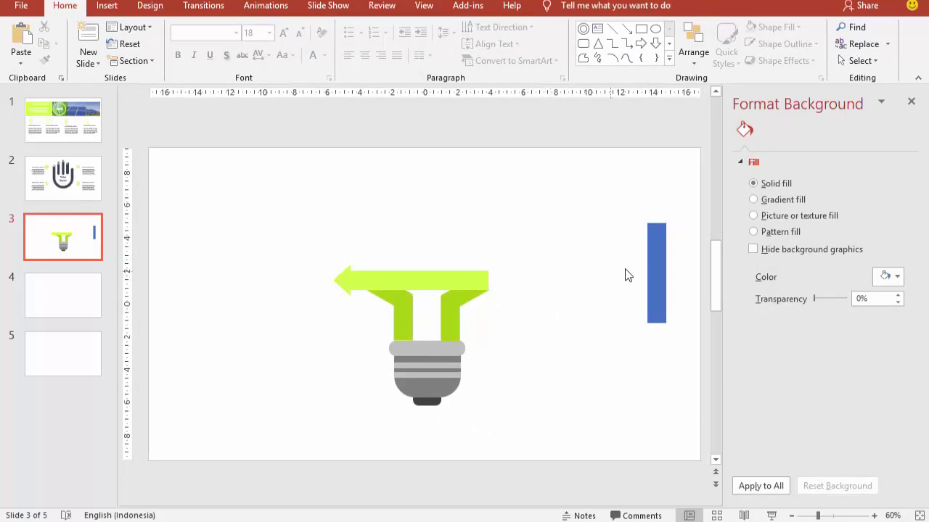
Tilt the vertical blue rectangle, move it left, and duplicate it
{"action": "left_click", "coordinate": [659, 241]}
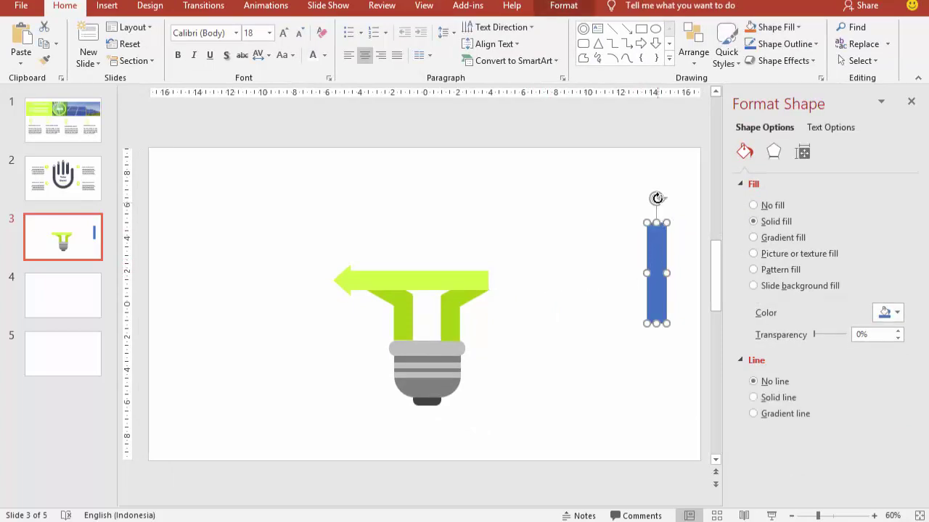
{"action": "mouse_move", "coordinate": [656, 198]}
{"action": "left_mouse_down"}
{"action": "mouse_move", "coordinate": [707, 244]}
{"action": "mouse_move", "coordinate": [608, 247]}
{"action": "left_mouse_up"}
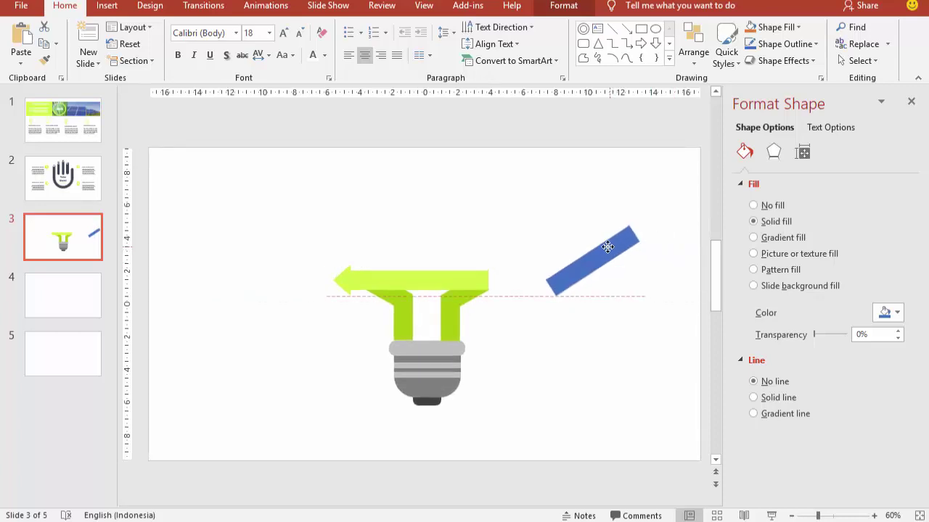
{"action": "key", "text": "ctrl+d"}
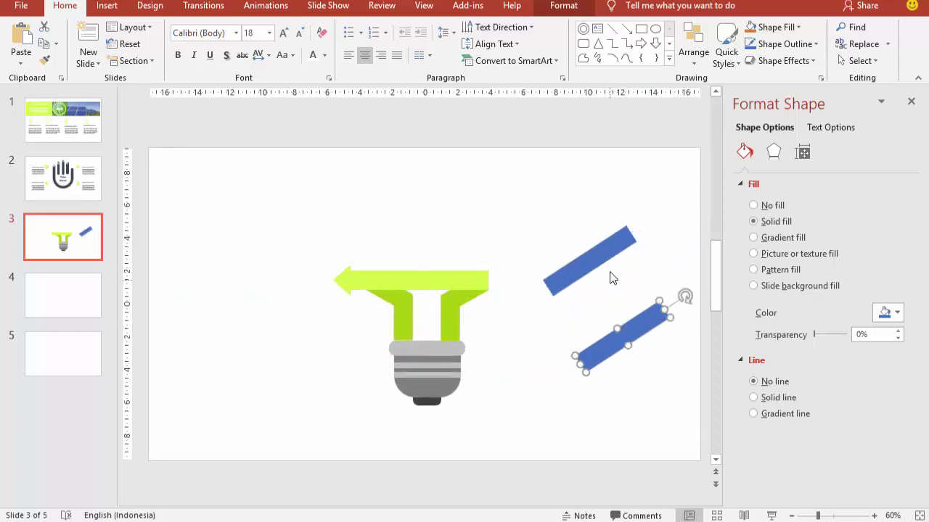
Lay the original tilted rectangle over the green arrow at a flatter angle and fill it green
{"action": "left_click", "coordinate": [612, 277]}
{"action": "left_click_drag", "start_coordinate": [574, 251], "coordinate": [434, 243]}
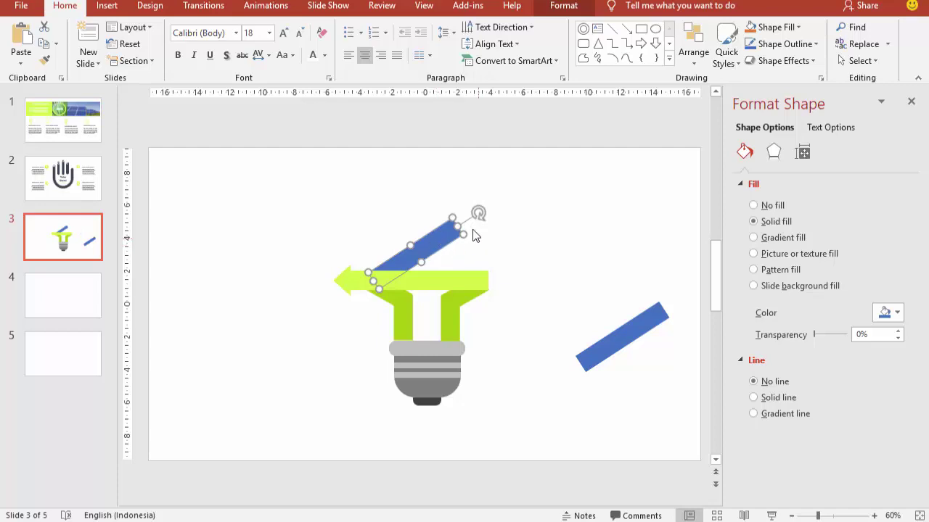
{"action": "mouse_move", "coordinate": [480, 210]}
{"action": "left_mouse_down"}
{"action": "mouse_move", "coordinate": [487, 235]}
{"action": "mouse_move", "coordinate": [449, 256]}
{"action": "left_mouse_up"}
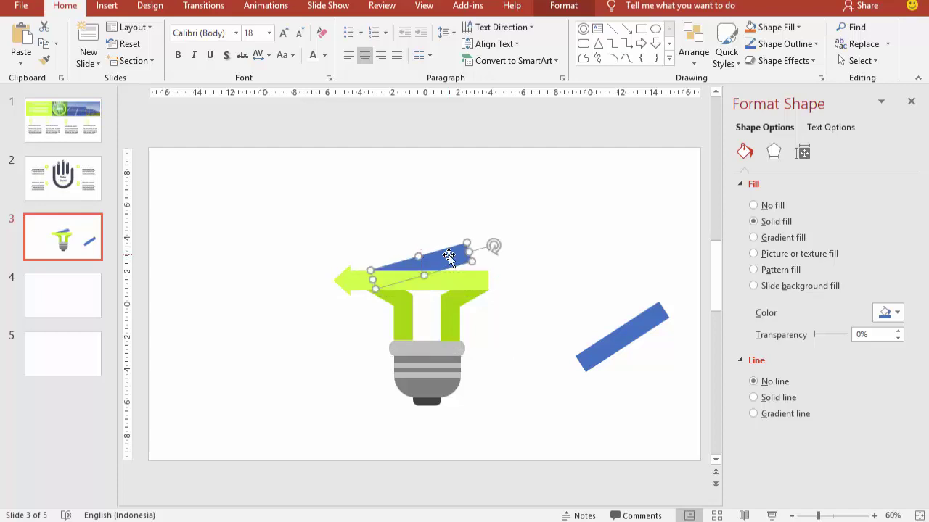
{"action": "left_click", "coordinate": [883, 315]}
{"action": "left_click", "coordinate": [820, 456]}
{"action": "left_click", "coordinate": [574, 269]}
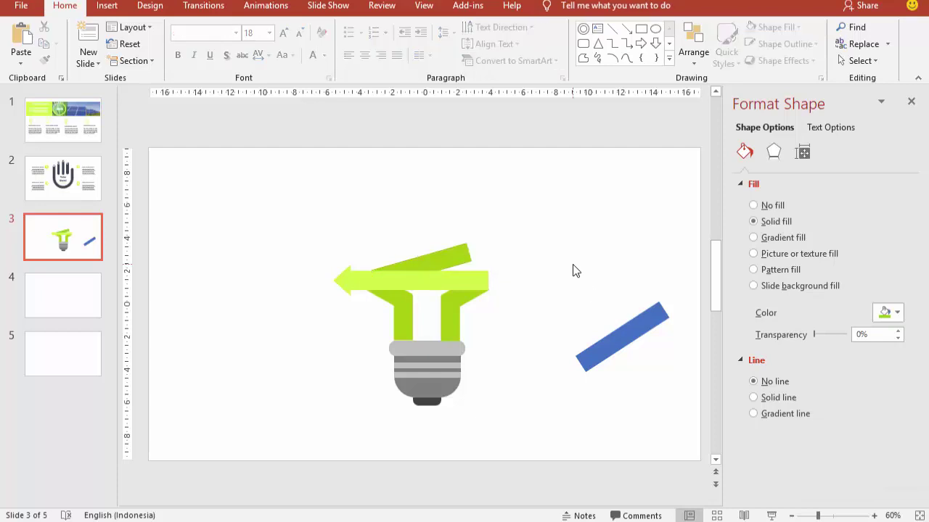
{"action": "left_click", "coordinate": [473, 280]}
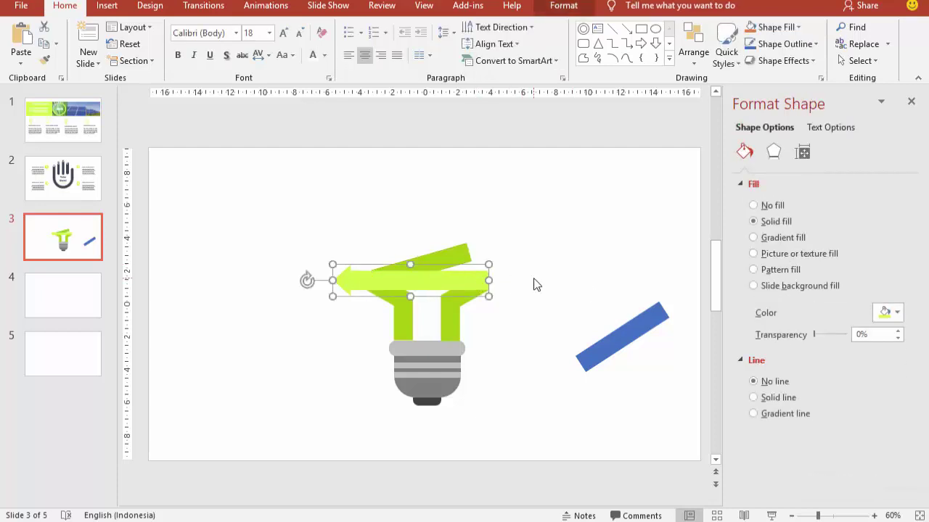
Copy the arrow, flip it horizontally to point right, and align it above the lower arrow
{"action": "left_click_drag", "start_coordinate": [471, 293], "coordinate": [460, 230]}
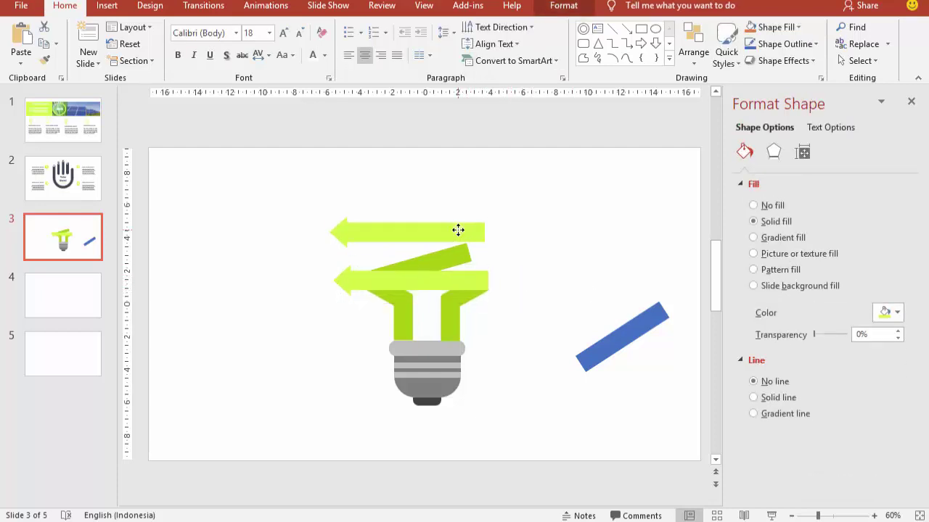
{"action": "left_click", "coordinate": [564, 5]}
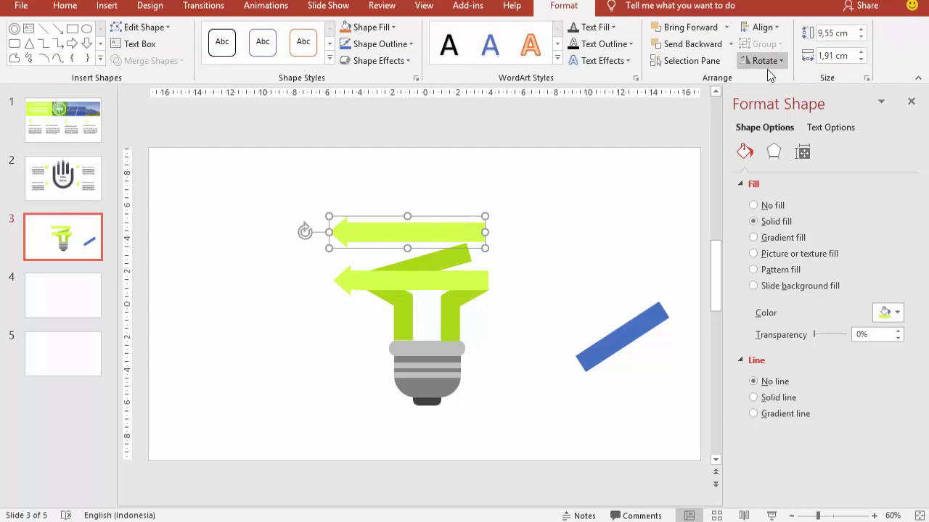
{"action": "left_click", "coordinate": [765, 61]}
{"action": "left_click", "coordinate": [789, 131]}
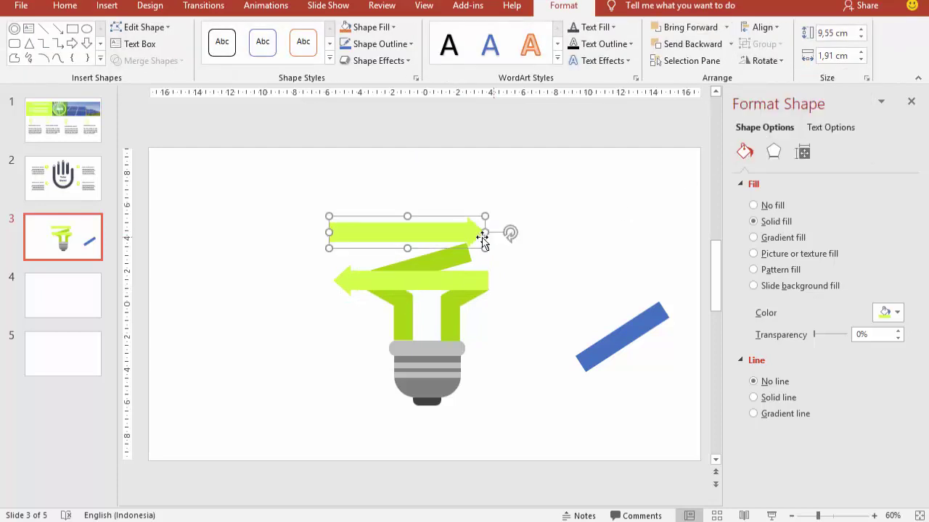
{"action": "left_click_drag", "start_coordinate": [482, 239], "coordinate": [482, 247]}
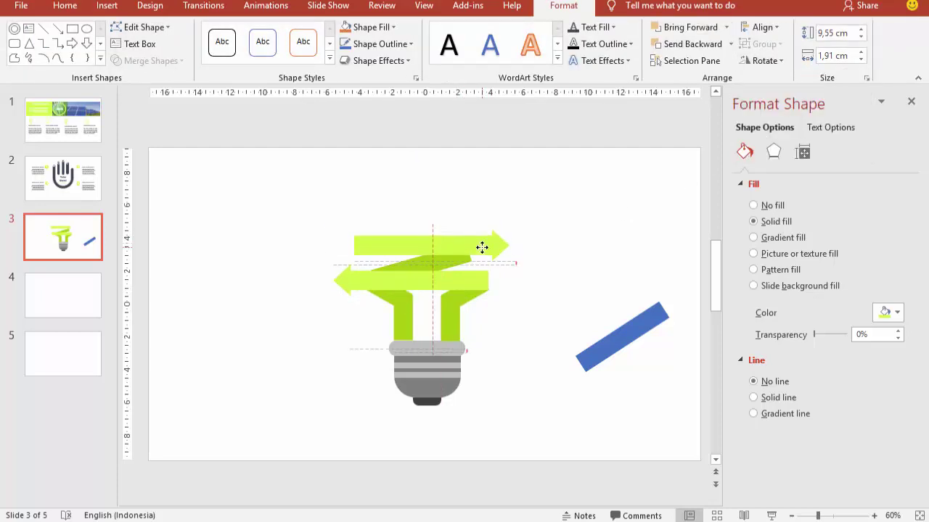
{"action": "left_click_drag", "start_coordinate": [482, 247], "coordinate": [485, 254]}
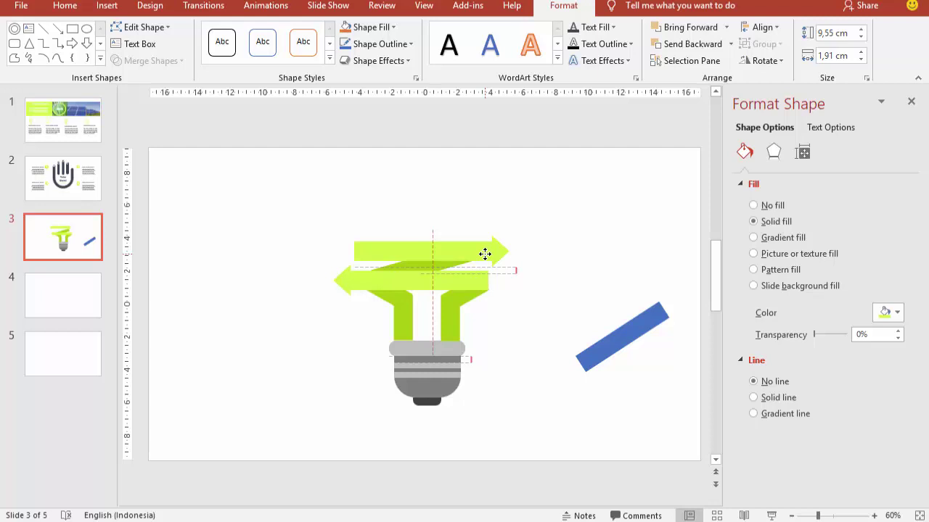
{"action": "left_click_drag", "start_coordinate": [485, 254], "coordinate": [487, 255]}
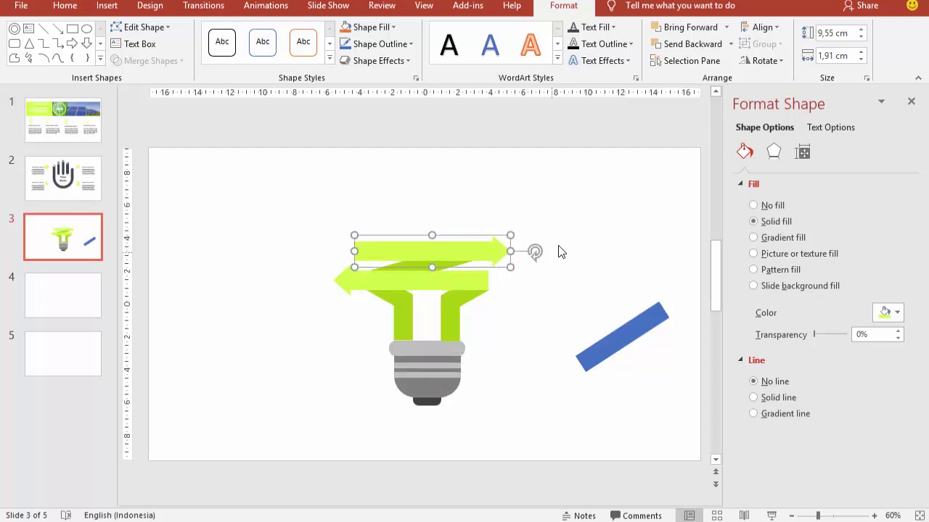
{"action": "left_click", "coordinate": [568, 234]}
{"action": "left_click", "coordinate": [439, 265]}
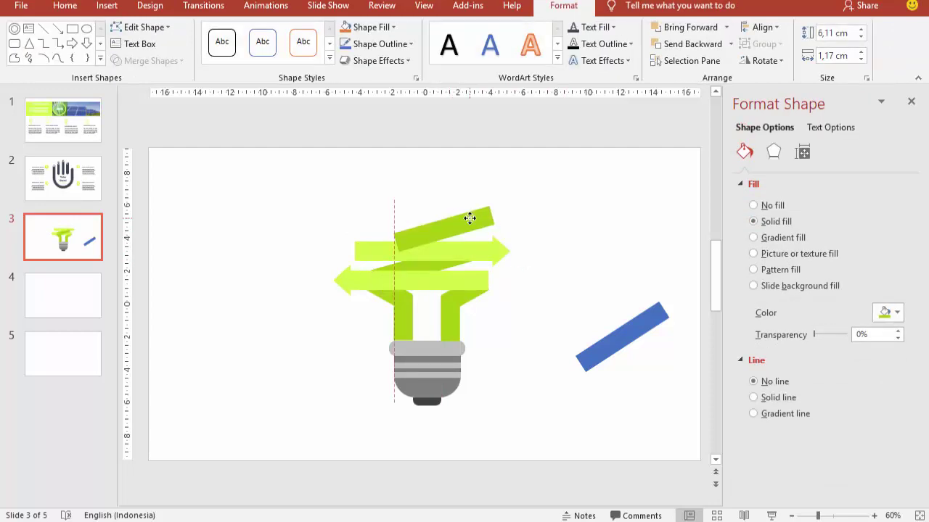
Place the slanted connector bar above the lower arrows and send it to the back
{"action": "mouse_move", "coordinate": [470, 220]}
{"action": "left_mouse_down"}
{"action": "mouse_move", "coordinate": [428, 222]}
{"action": "mouse_move", "coordinate": [431, 231]}
{"action": "mouse_move", "coordinate": [473, 225]}
{"action": "left_mouse_up"}
{"action": "right_click", "coordinate": [459, 233]}
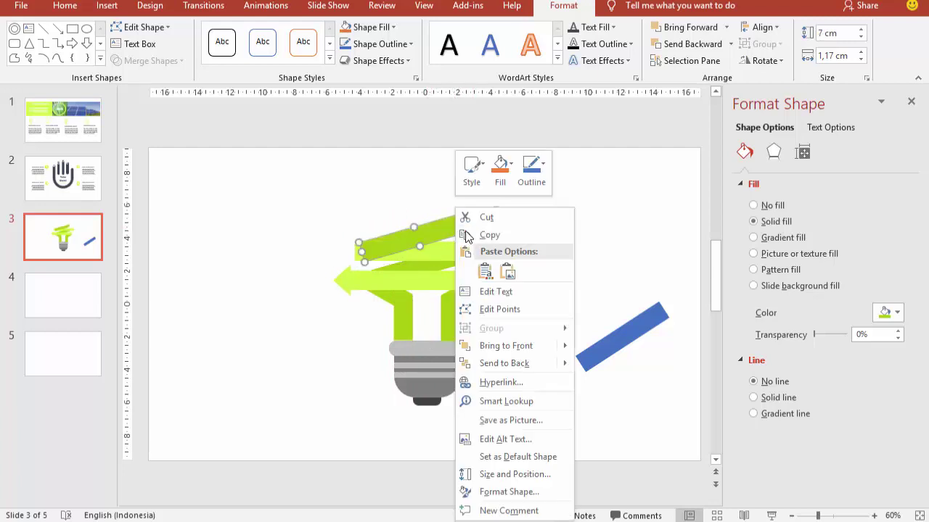
{"action": "left_click", "coordinate": [517, 363]}
{"action": "left_click_drag", "start_coordinate": [447, 233], "coordinate": [443, 227]}
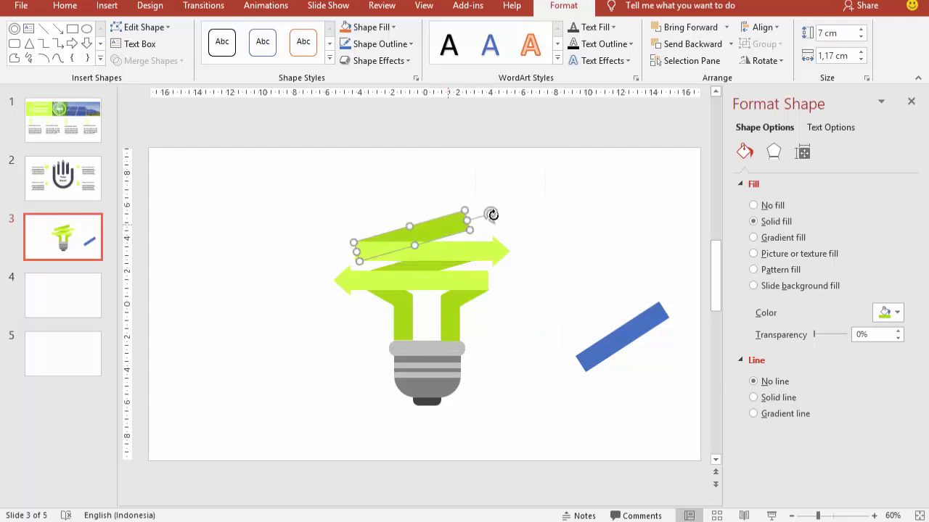
Copy the right-pointing arrow upward, flip it to point left, and align it as the third arrow
{"action": "left_click", "coordinate": [498, 255]}
{"action": "left_click_drag", "start_coordinate": [501, 251], "coordinate": [502, 211]}
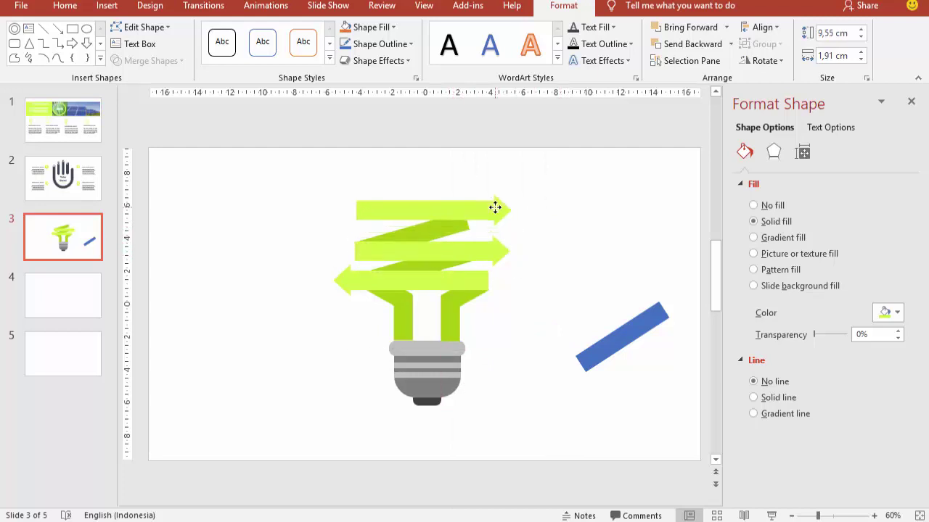
{"action": "left_click", "coordinate": [764, 60]}
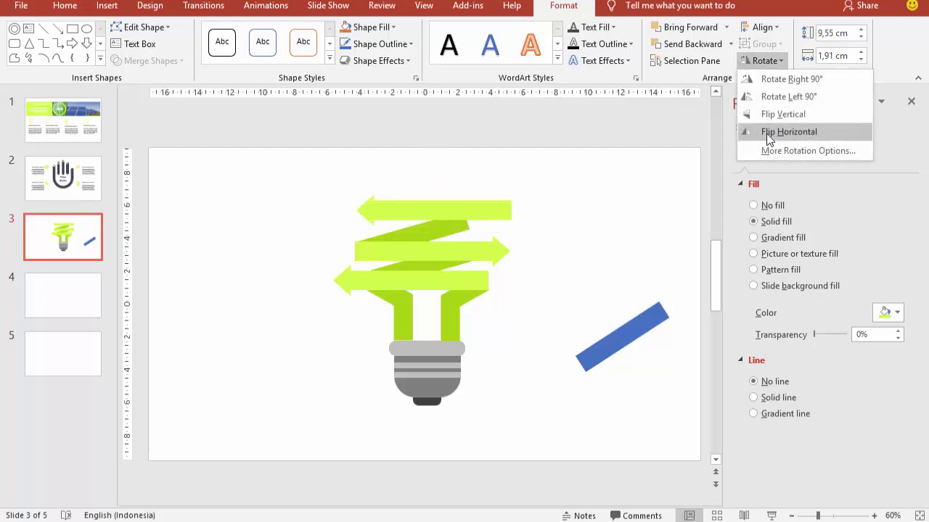
{"action": "left_click", "coordinate": [771, 130]}
{"action": "left_click_drag", "start_coordinate": [488, 213], "coordinate": [471, 220]}
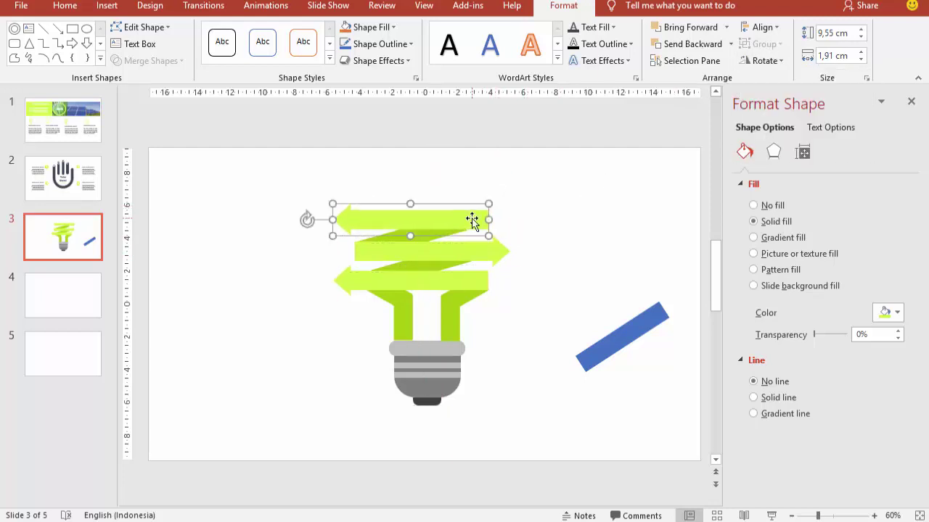
{"action": "left_click", "coordinate": [549, 203]}
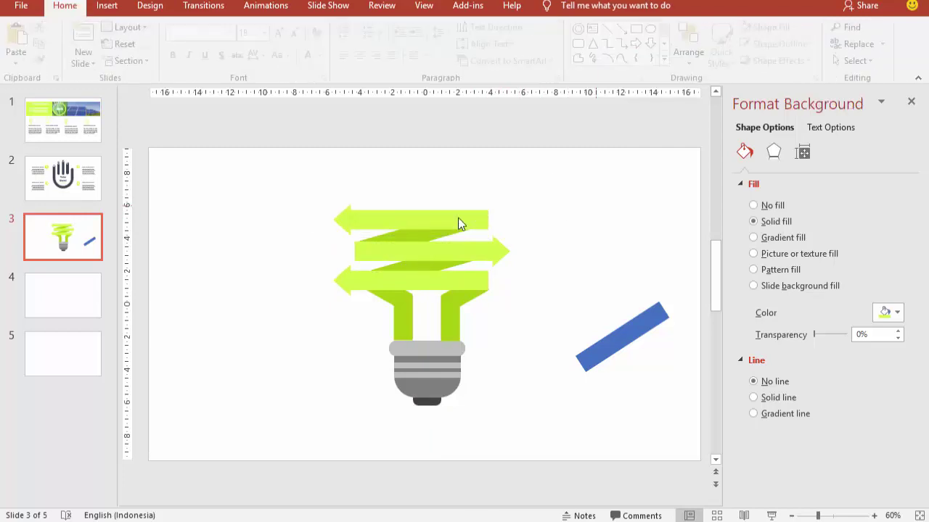
Move the thin diagonal connector strip up near the top of the bulb
{"action": "left_click", "coordinate": [438, 240]}
{"action": "left_click_drag", "start_coordinate": [438, 240], "coordinate": [421, 201]}
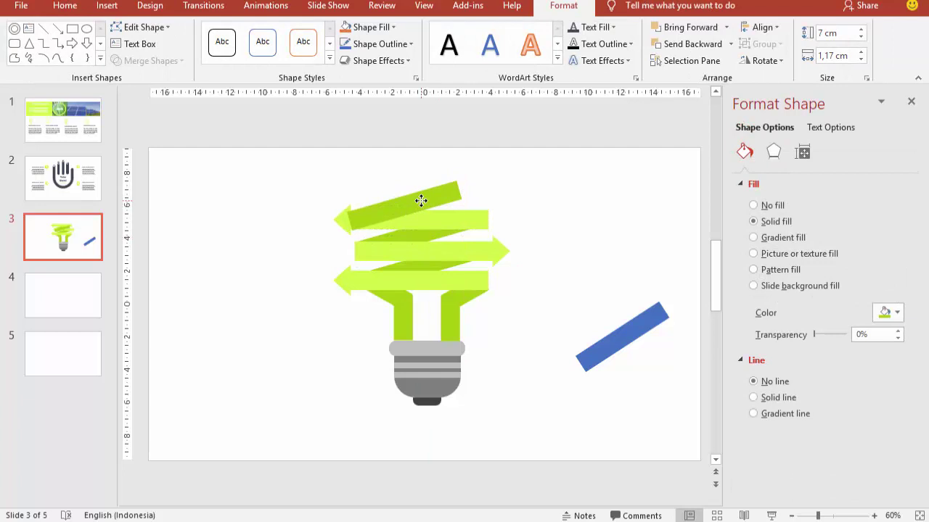
{"action": "left_click_drag", "start_coordinate": [422, 201], "coordinate": [429, 201]}
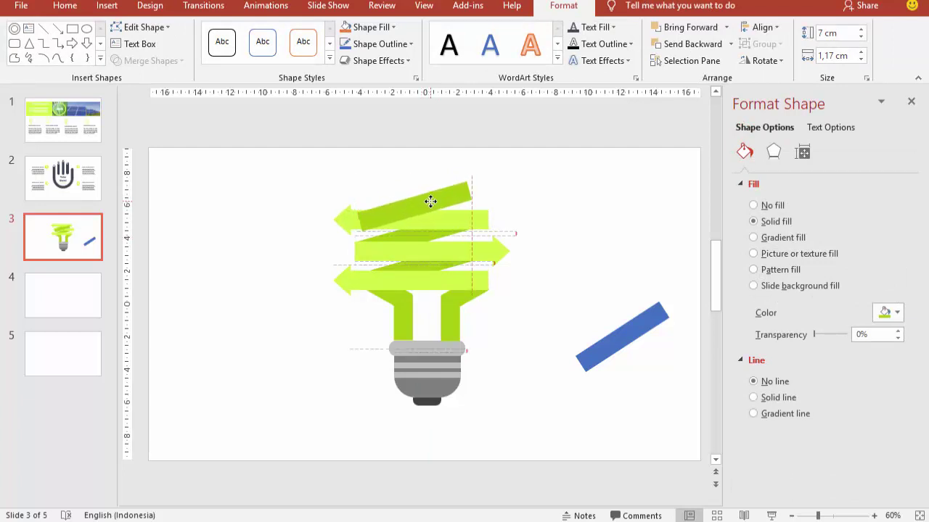
{"action": "right_click", "coordinate": [432, 202]}
Send the strip behind the top arrow and place a fourth right-pointing arrow copy on top
{"action": "left_click", "coordinate": [480, 357]}
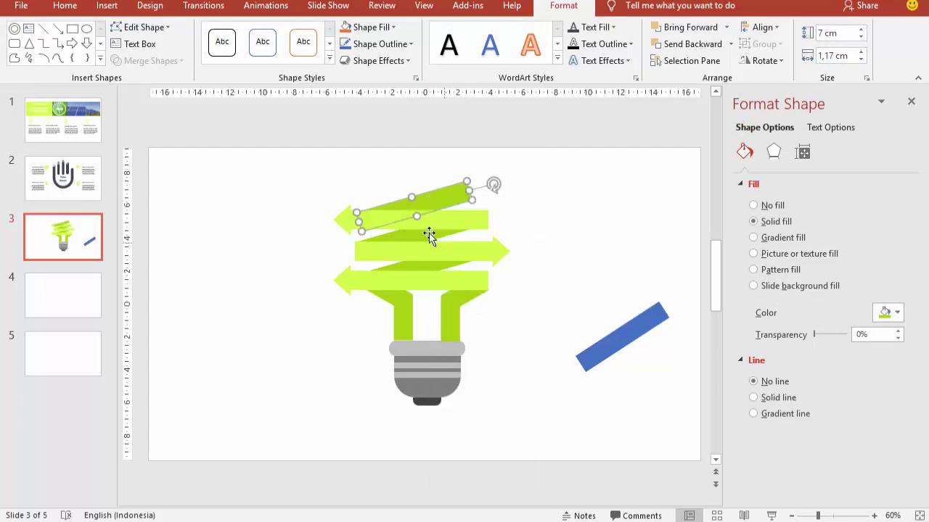
{"action": "left_click_drag", "start_coordinate": [441, 203], "coordinate": [441, 196]}
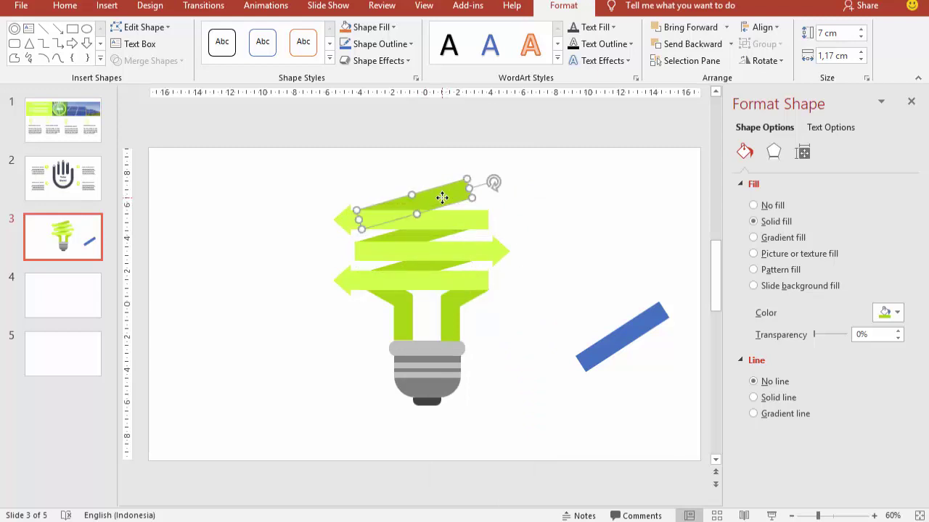
{"action": "left_click", "coordinate": [450, 248]}
{"action": "mouse_move", "coordinate": [459, 252]}
{"action": "left_mouse_down"}
{"action": "mouse_move", "coordinate": [458, 208]}
{"action": "mouse_move", "coordinate": [444, 187]}
{"action": "left_mouse_up"}
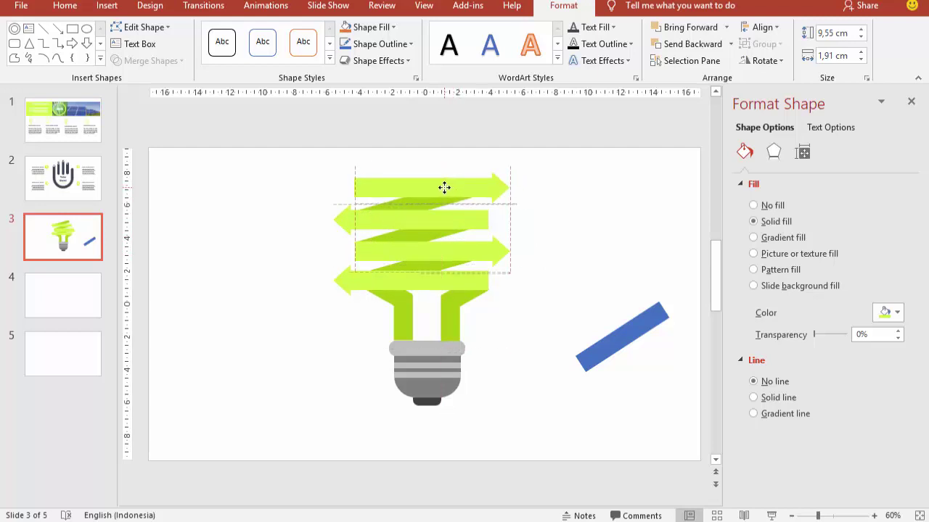
{"action": "left_click_drag", "start_coordinate": [444, 187], "coordinate": [427, 172]}
Send the top connector behind the fourth arrow and shorten it from its right end
{"action": "left_click", "coordinate": [426, 212]}
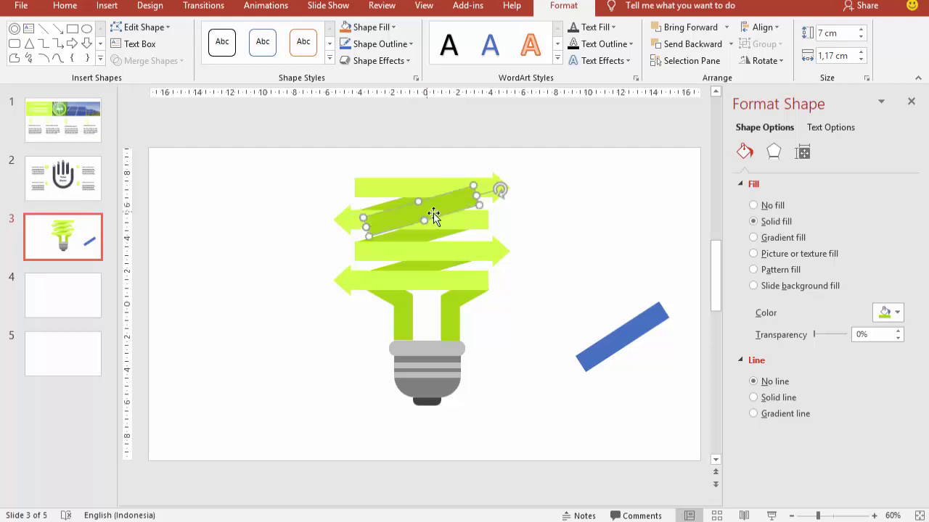
{"action": "right_click", "coordinate": [427, 173]}
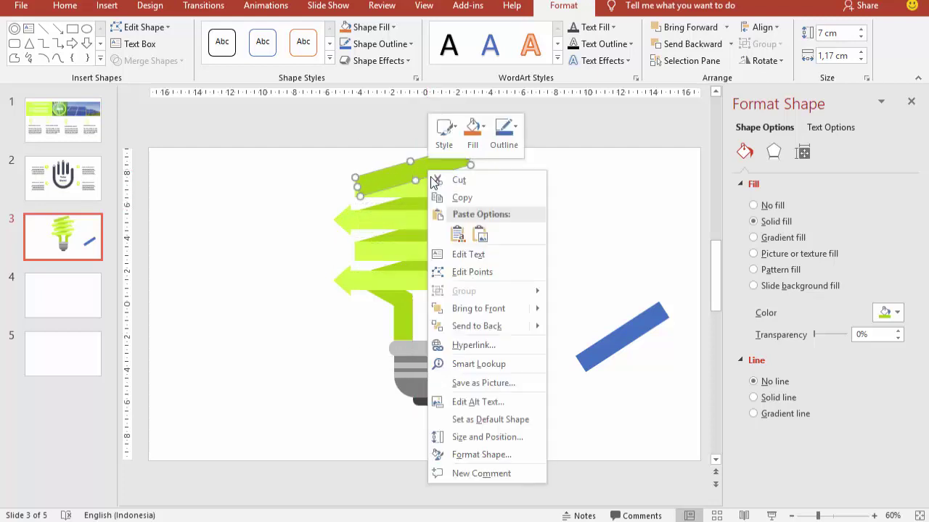
{"action": "left_click", "coordinate": [475, 326]}
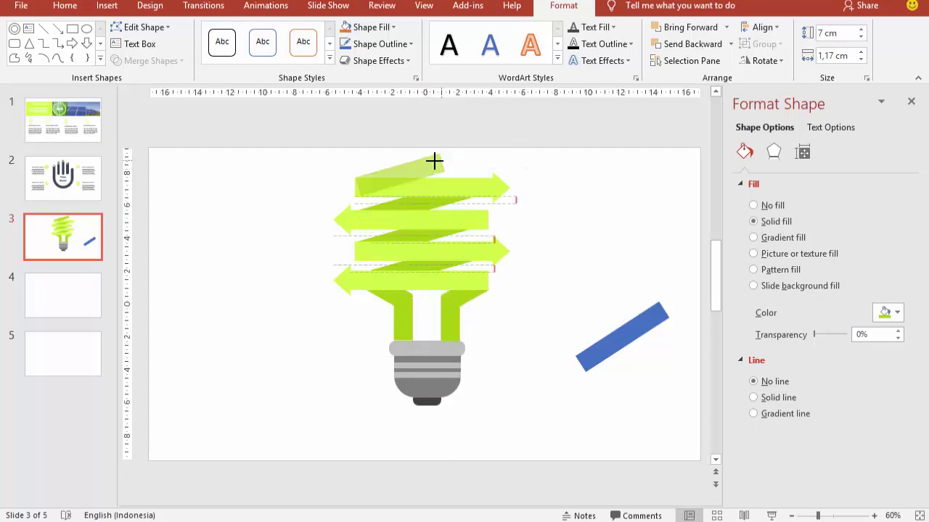
{"action": "left_click_drag", "start_coordinate": [466, 154], "coordinate": [433, 161]}
{"action": "left_click", "coordinate": [568, 194]}
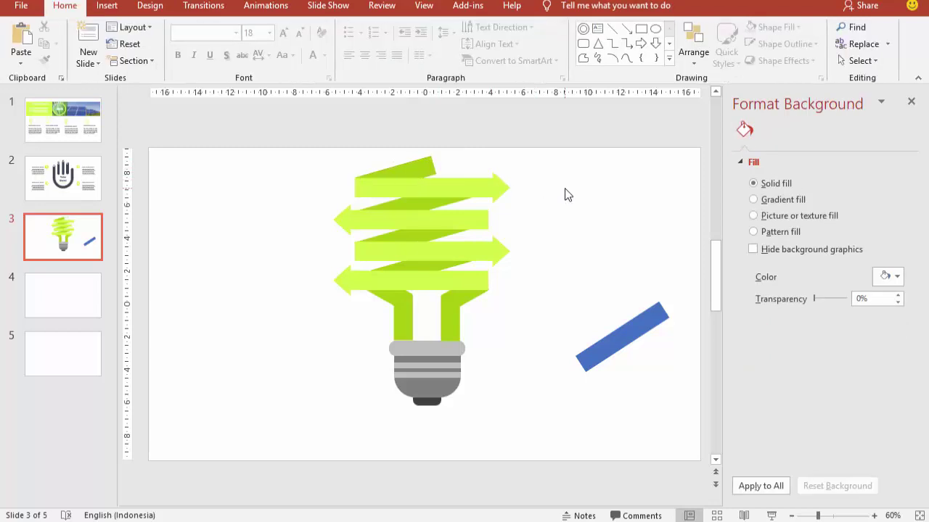
Delete the stray blue bar and shift the whole bulb group slightly lower
{"action": "left_click", "coordinate": [657, 317]}
{"action": "key", "text": "Delete"}
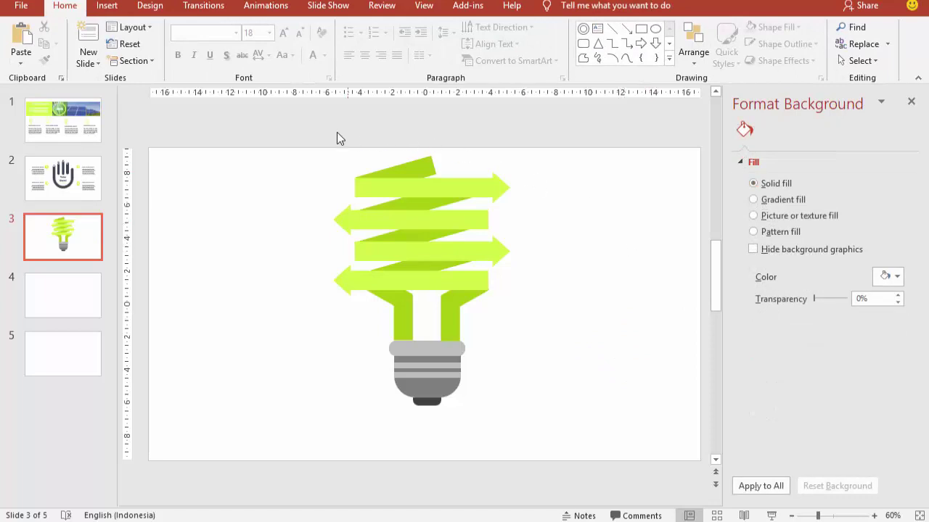
{"action": "left_click_drag", "start_coordinate": [300, 130], "coordinate": [574, 448]}
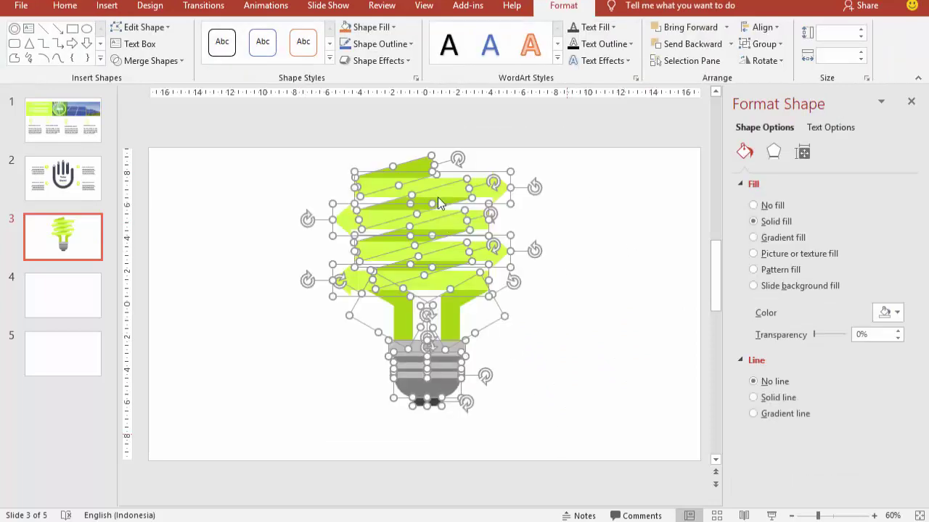
{"action": "left_click", "coordinate": [439, 204]}
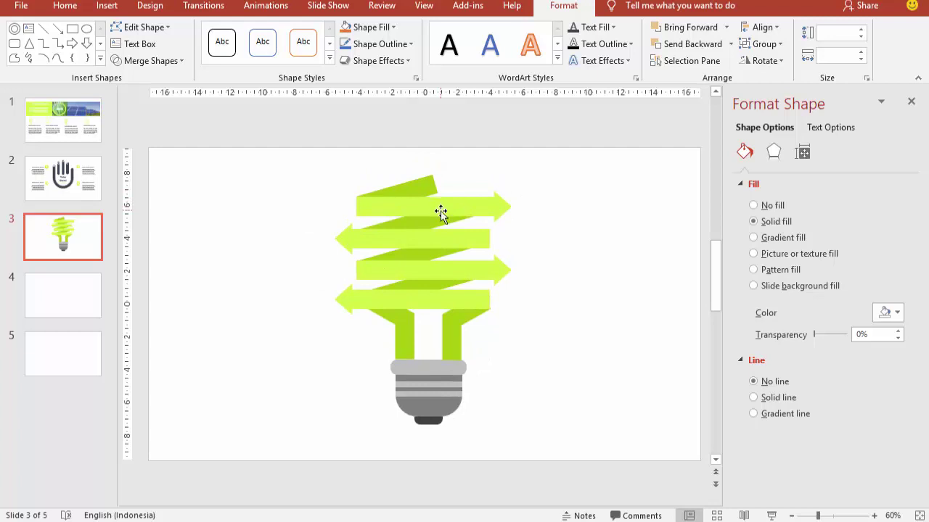
{"action": "left_click", "coordinate": [597, 223]}
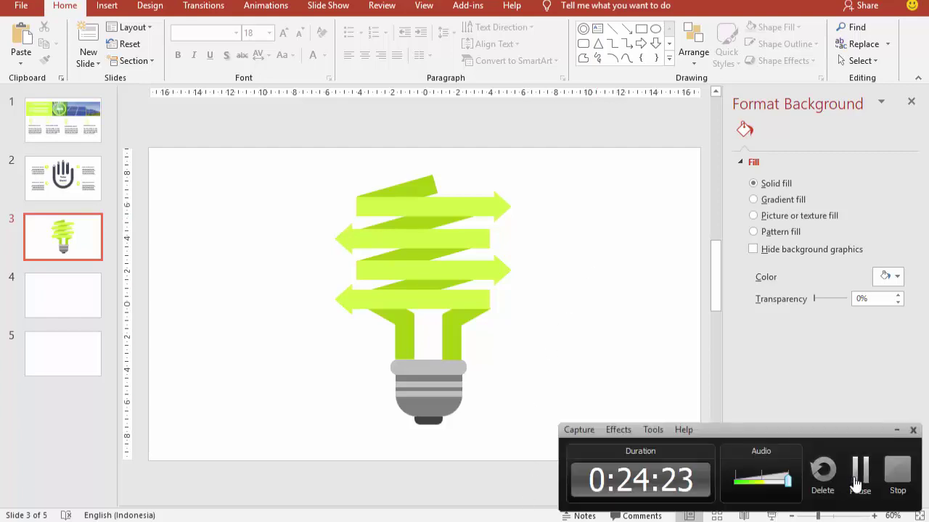
Add a 'LANGKAH 1' text box in Gotham Bold 12 pt on the lower left arrow
{"action": "left_click", "coordinate": [107, 6]}
{"action": "left_click", "coordinate": [593, 51]}
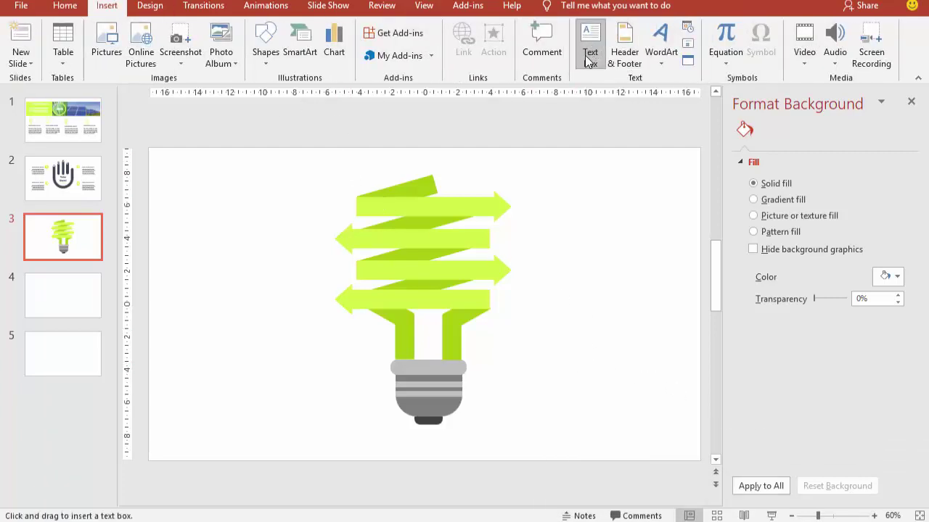
{"action": "left_click", "coordinate": [521, 357]}
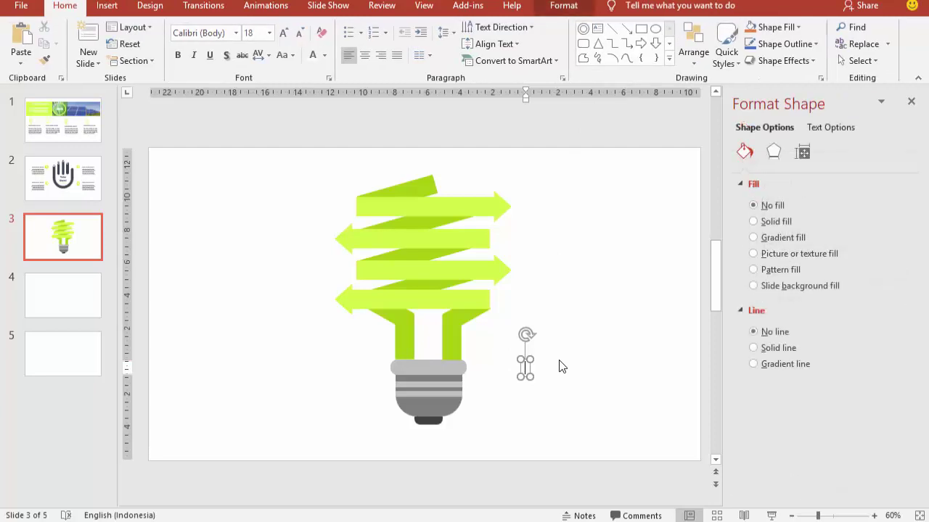
{"action": "type", "text": "LANGKAH"}
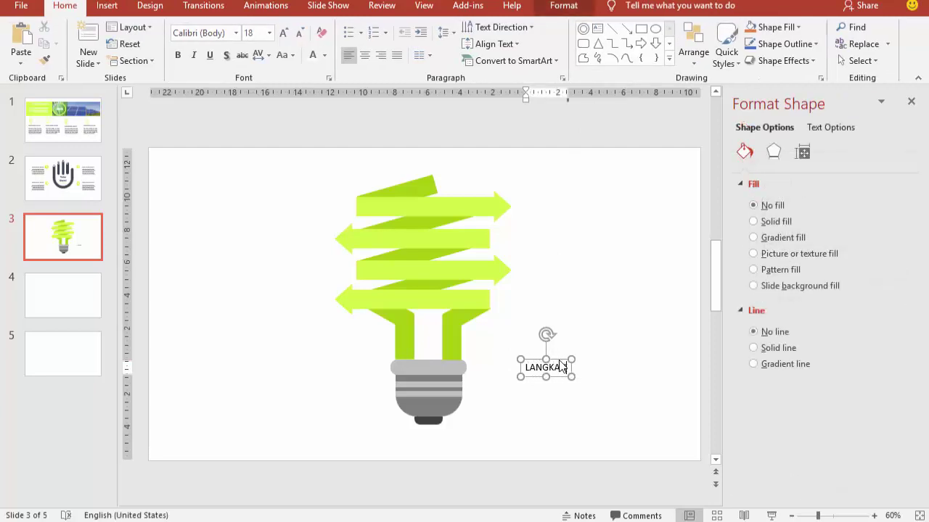
{"action": "type", "text": " 1"}
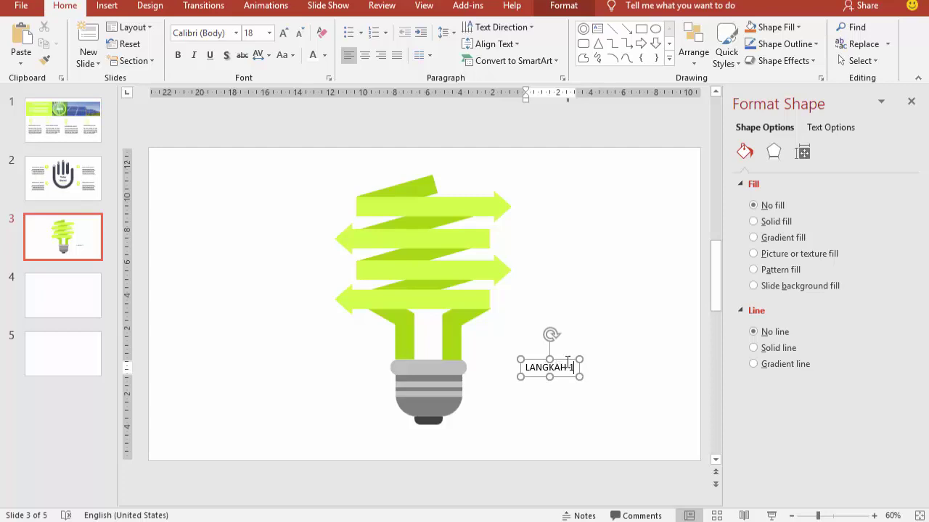
{"action": "left_click", "coordinate": [568, 359]}
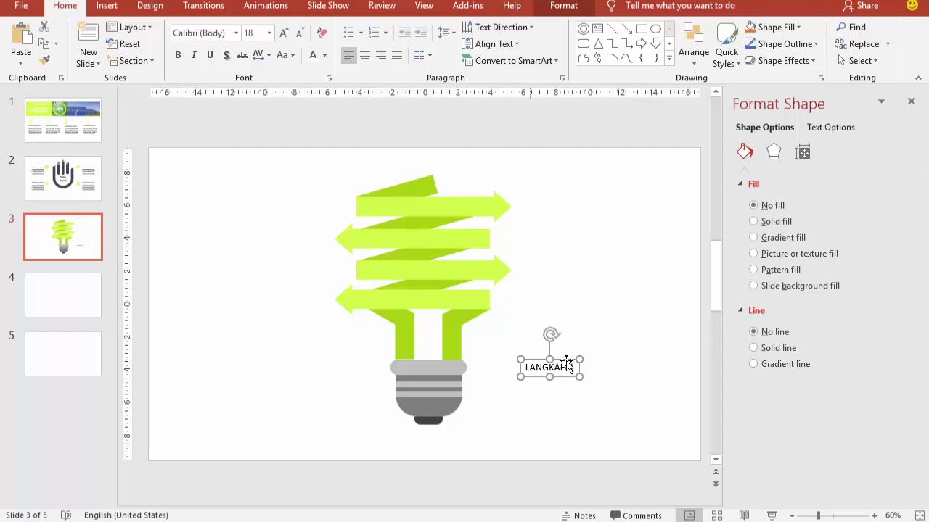
{"action": "left_click", "coordinate": [235, 33]}
{"action": "left_click", "coordinate": [225, 139]}
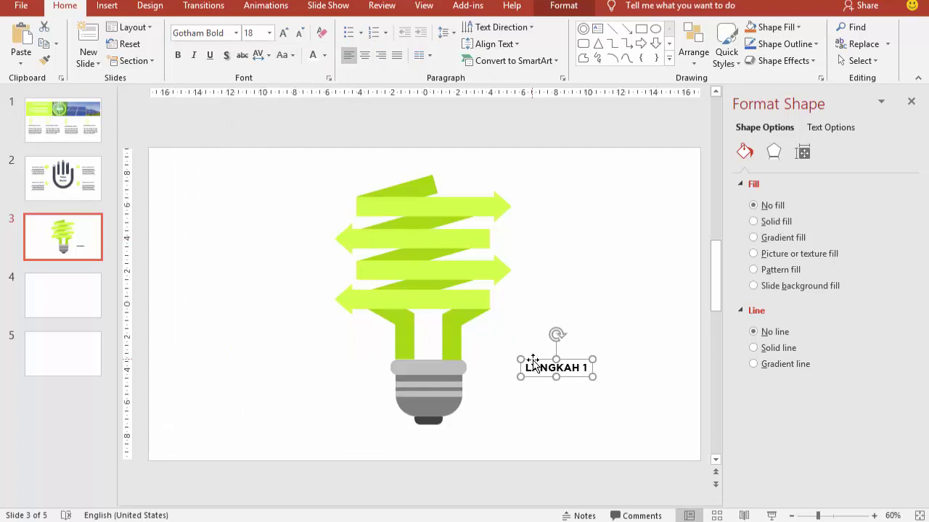
{"action": "left_click_drag", "start_coordinate": [533, 363], "coordinate": [360, 297]}
{"action": "left_click", "coordinate": [269, 33]}
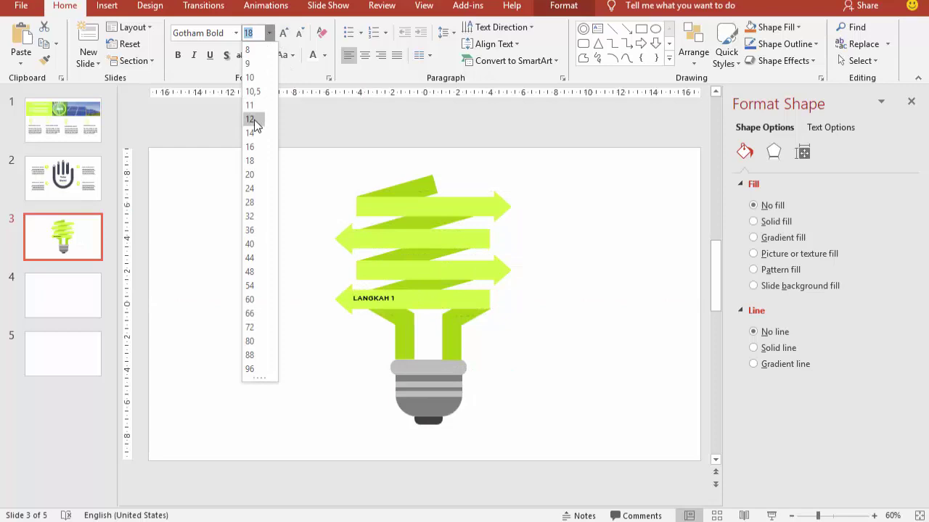
{"action": "left_click", "coordinate": [250, 119]}
Duplicate the label as 'LANGKAH 2' and place it on the second arrow up
{"action": "key", "text": "ctrl+d"}
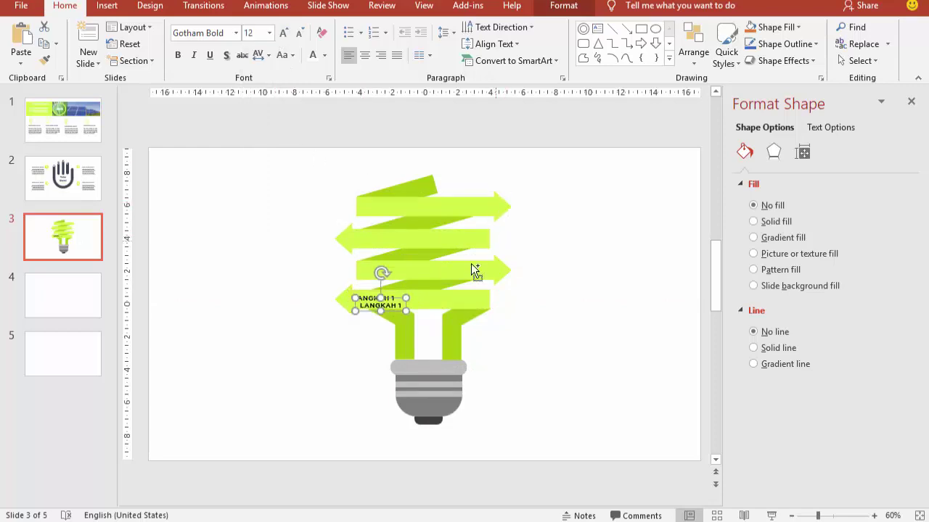
{"action": "left_click_drag", "start_coordinate": [396, 301], "coordinate": [546, 301]}
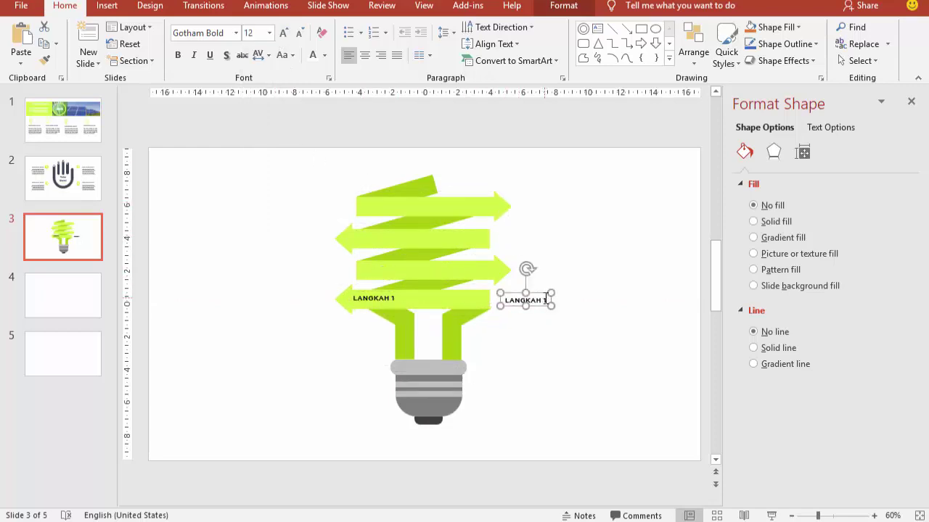
{"action": "left_click", "coordinate": [546, 300]}
{"action": "key", "text": "BackSpace"}
{"action": "type", "text": "2"}
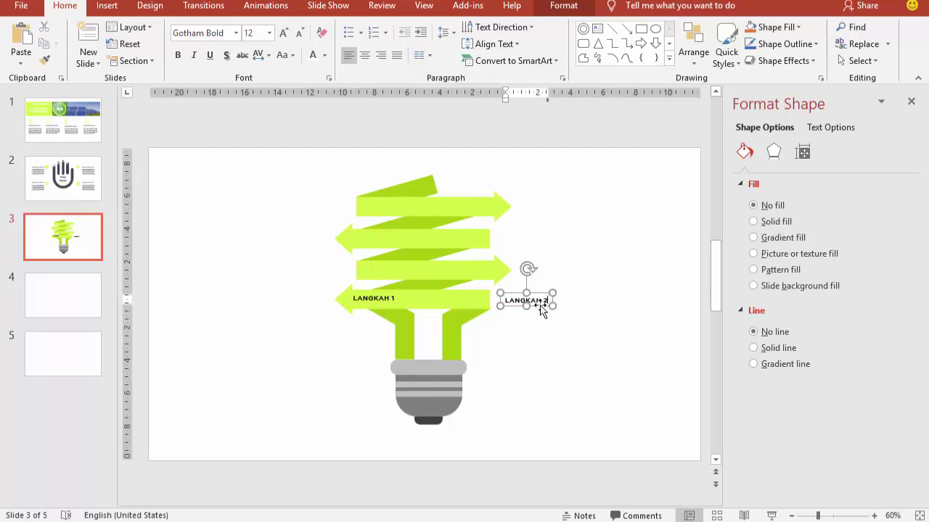
{"action": "mouse_move", "coordinate": [537, 296]}
{"action": "left_mouse_down"}
{"action": "mouse_move", "coordinate": [428, 264]}
{"action": "mouse_move", "coordinate": [491, 265]}
{"action": "left_mouse_up"}
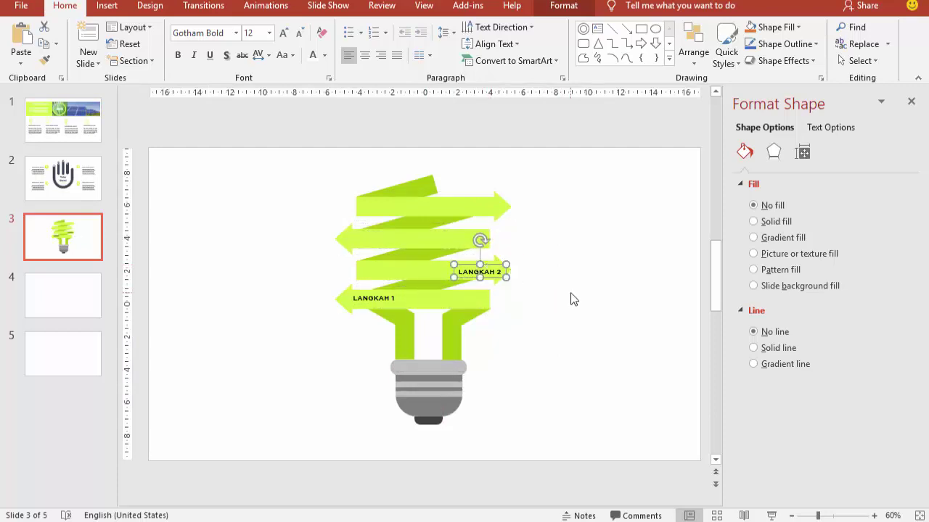
Add 'LANGKAH 3' and 'LANGKAH 4' label copies on the third and top arrows
{"action": "key", "text": "ctrl+d"}
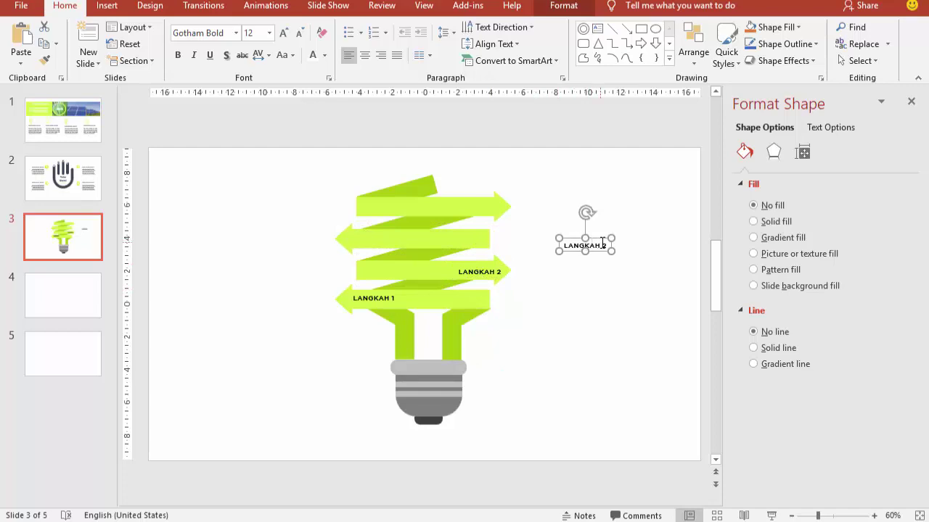
{"action": "double_click", "coordinate": [603, 245]}
{"action": "type", "text": "3"}
{"action": "key", "text": "Escape"}
{"action": "left_click_drag", "start_coordinate": [601, 239], "coordinate": [388, 230]}
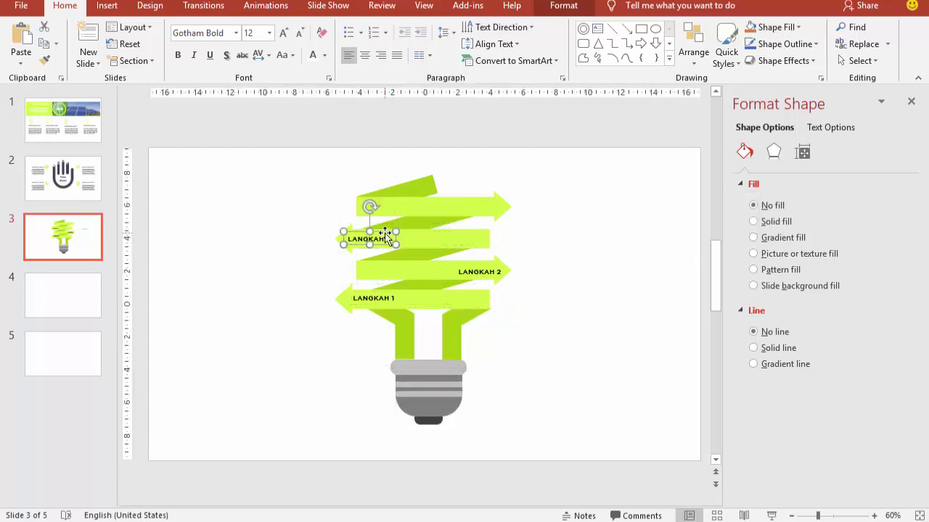
{"action": "key", "text": "ctrl+d"}
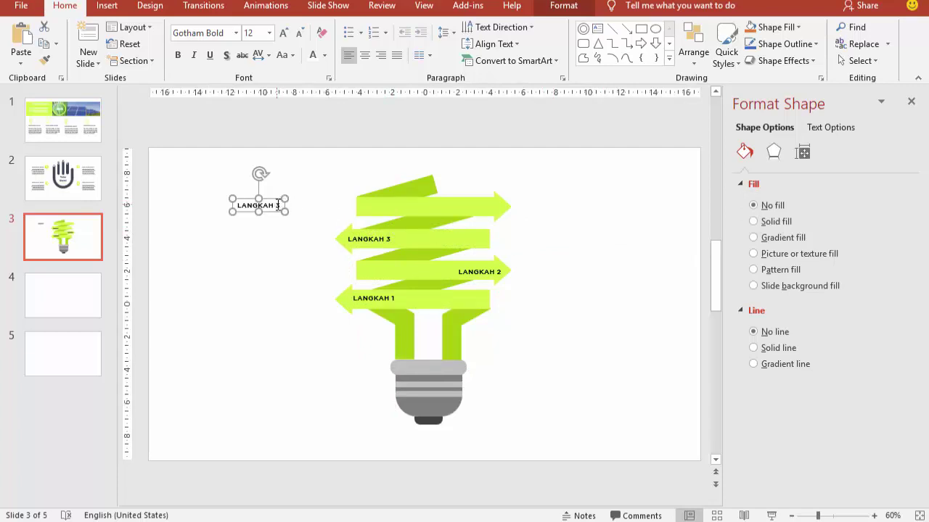
{"action": "double_click", "coordinate": [278, 204]}
{"action": "type", "text": "4"}
{"action": "key", "text": "Escape"}
{"action": "left_click_drag", "start_coordinate": [280, 198], "coordinate": [492, 201]}
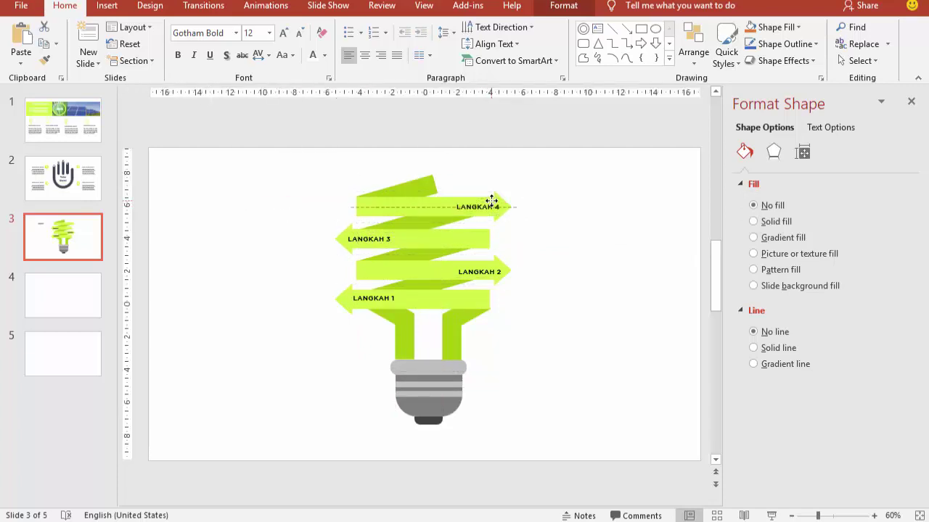
{"action": "left_click", "coordinate": [605, 209]}
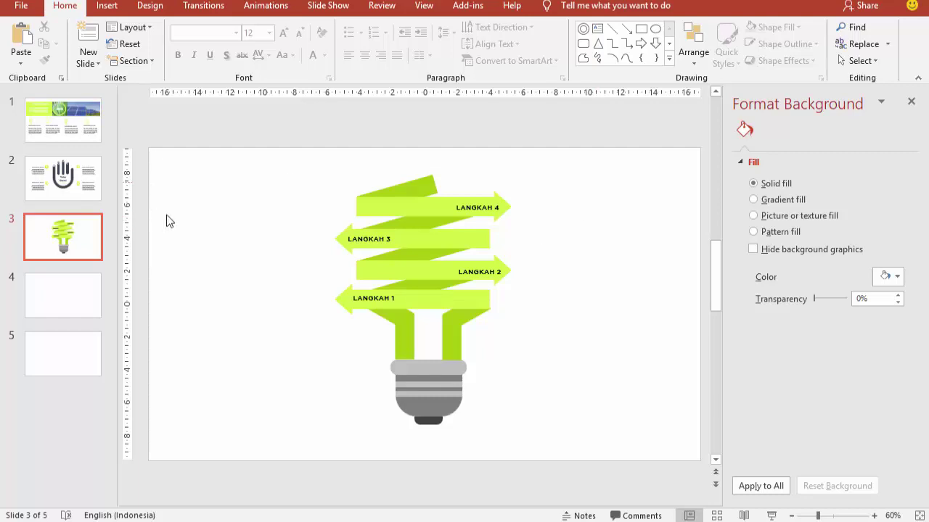
Copy the 'Teks Judul Disini' title-and-text block from slide 2 to the bulb's upper left on slide 3
{"action": "scroll", "coordinate": [248, 255], "scroll_direction": "down", "scroll_amount": 1, "text": "ctrl"}
{"action": "scroll", "coordinate": [244, 259], "scroll_direction": "down", "scroll_amount": 2, "text": "ctrl"}
{"action": "left_click", "coordinate": [60, 181]}
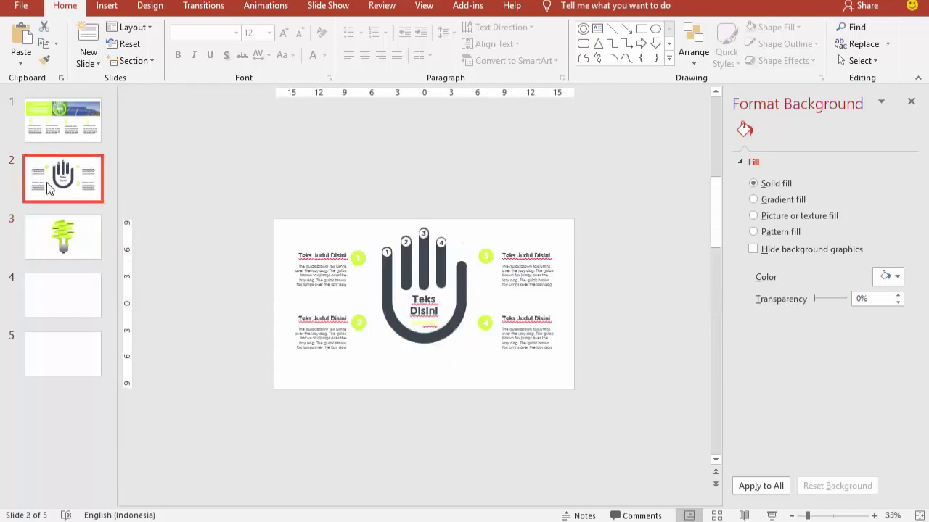
{"action": "left_click", "coordinate": [316, 283]}
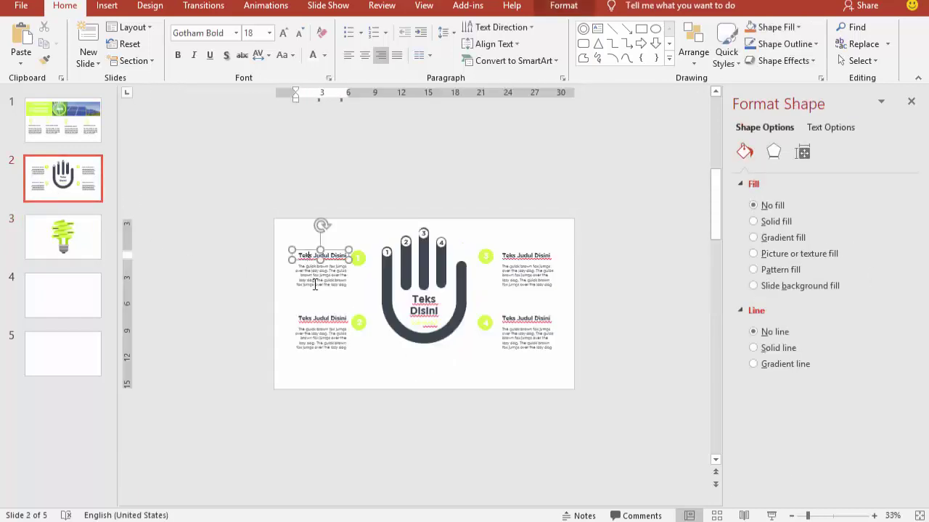
{"action": "left_click", "coordinate": [83, 246]}
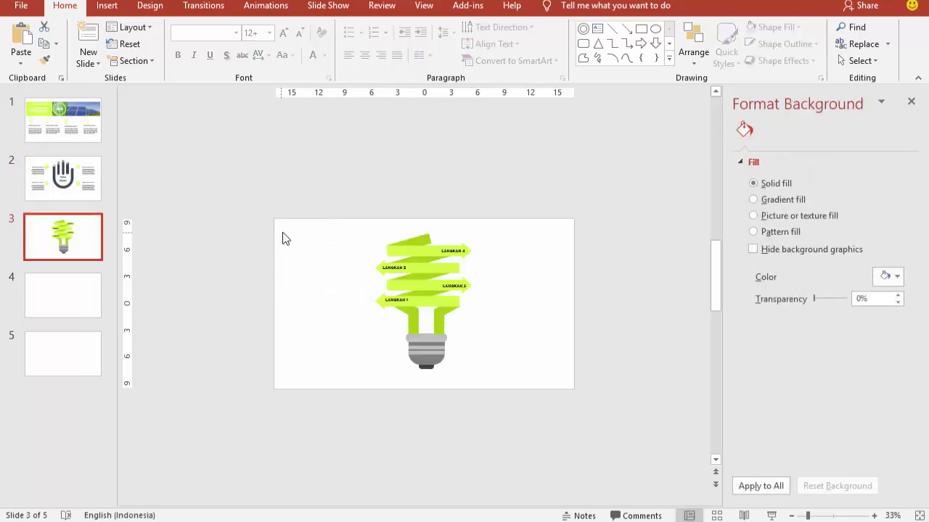
{"action": "key", "text": "ctrl+v"}
{"action": "left_click_drag", "start_coordinate": [338, 249], "coordinate": [343, 237]}
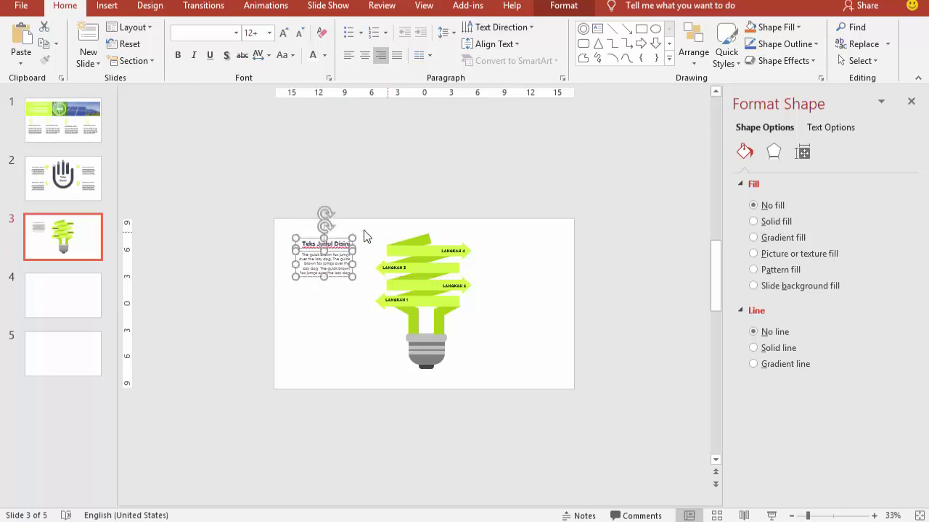
Duplicate the block lower on the left, then copy both left blocks to the bulb's right side
{"action": "scroll", "coordinate": [338, 222], "scroll_direction": "up", "scroll_amount": 3, "text": "ctrl"}
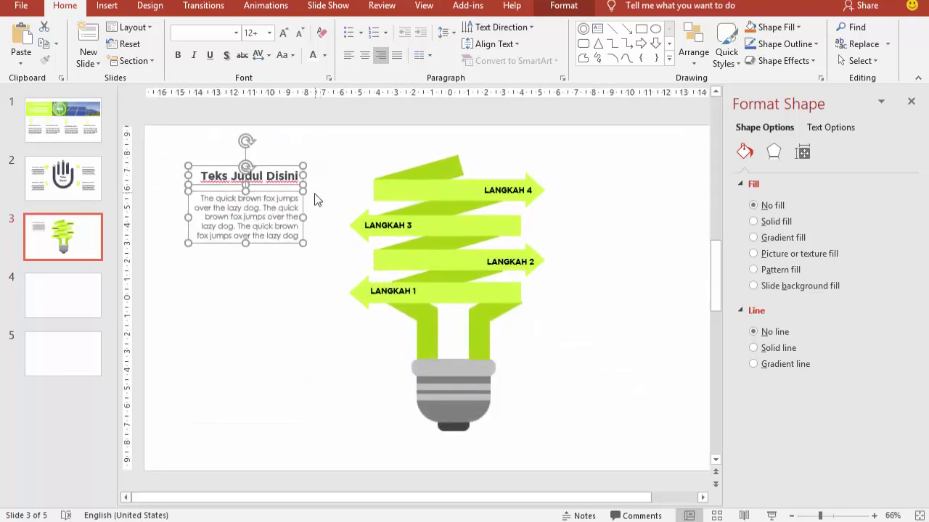
{"action": "left_click_drag", "start_coordinate": [298, 206], "coordinate": [279, 292]}
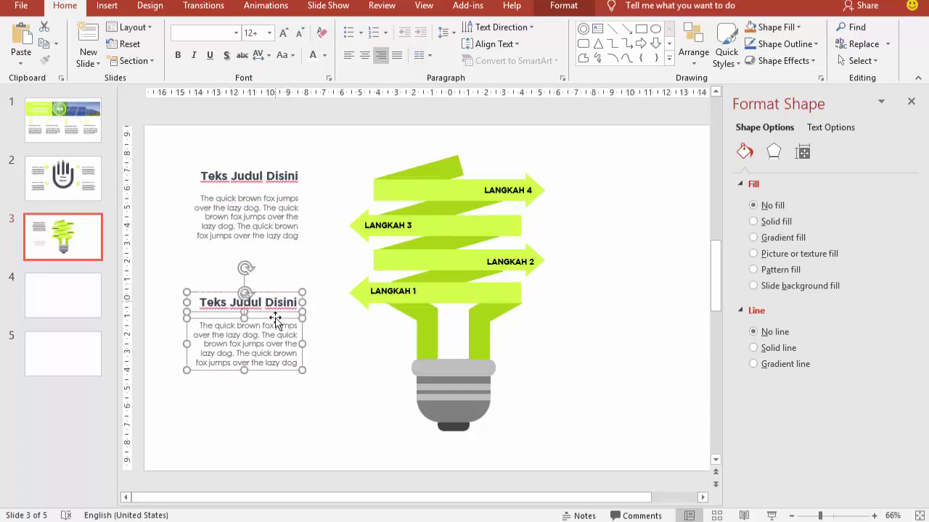
{"action": "left_click", "coordinate": [276, 232], "text": "shift"}
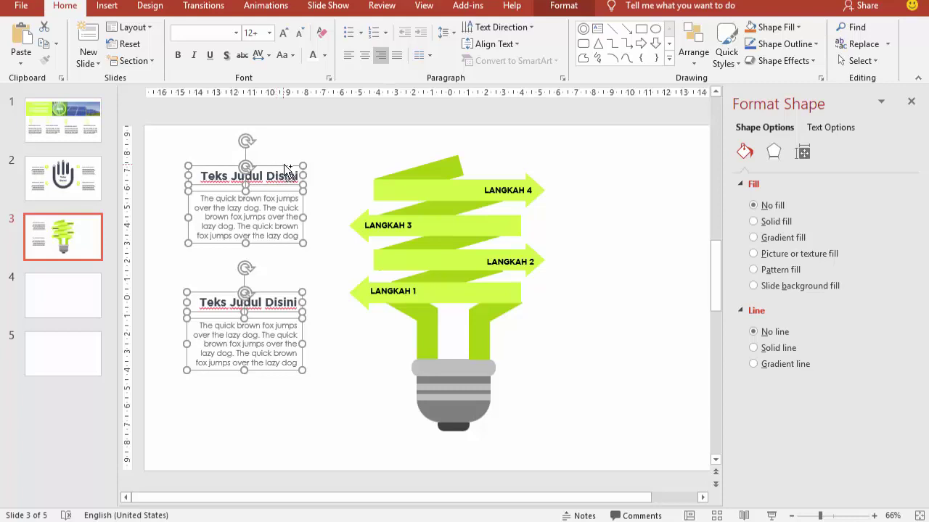
{"action": "left_click_drag", "start_coordinate": [286, 164], "coordinate": [672, 178]}
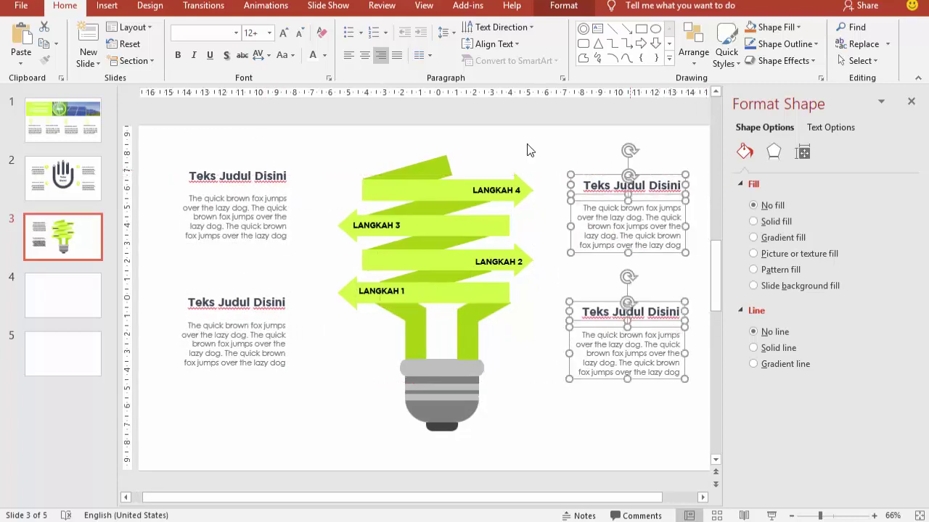
Left-align the right-hand blocks, match their spacing from the bulb, and play slide 3 as a slideshow
{"action": "left_click", "coordinate": [348, 56]}
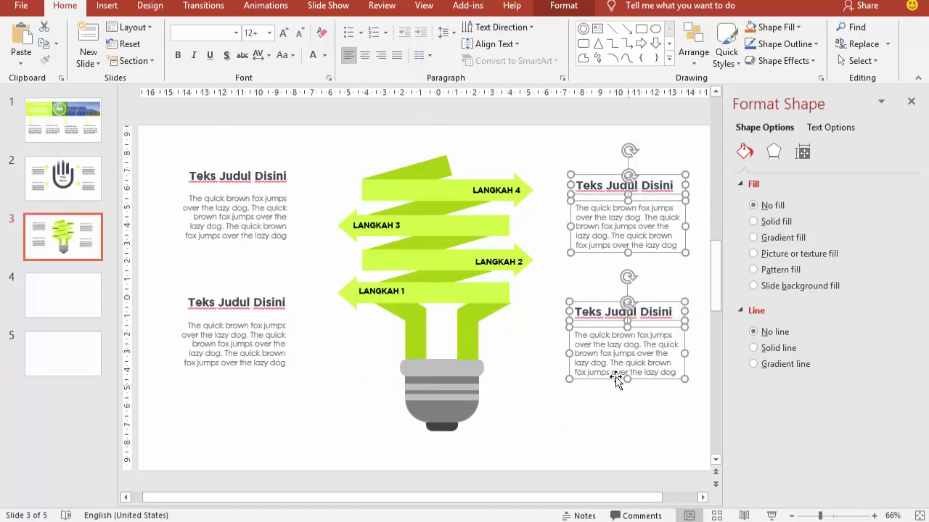
{"action": "scroll", "coordinate": [617, 376], "scroll_direction": "down", "scroll_amount": 2, "text": "ctrl"}
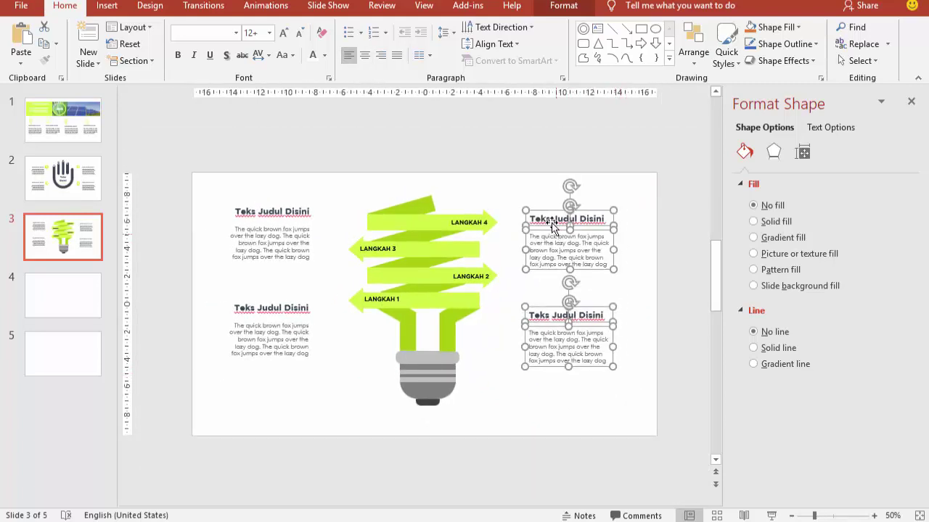
{"action": "left_click_drag", "start_coordinate": [551, 210], "coordinate": [558, 210]}
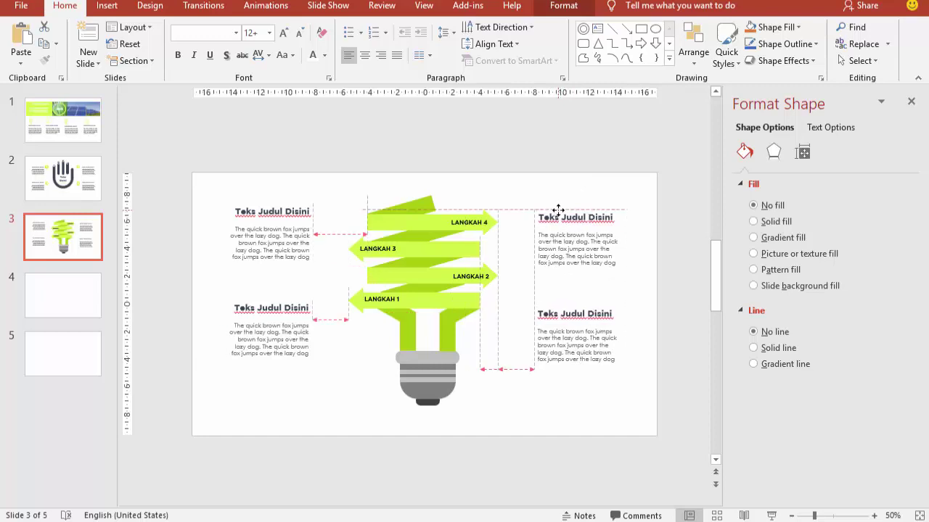
{"action": "left_click_drag", "start_coordinate": [558, 209], "coordinate": [559, 210]}
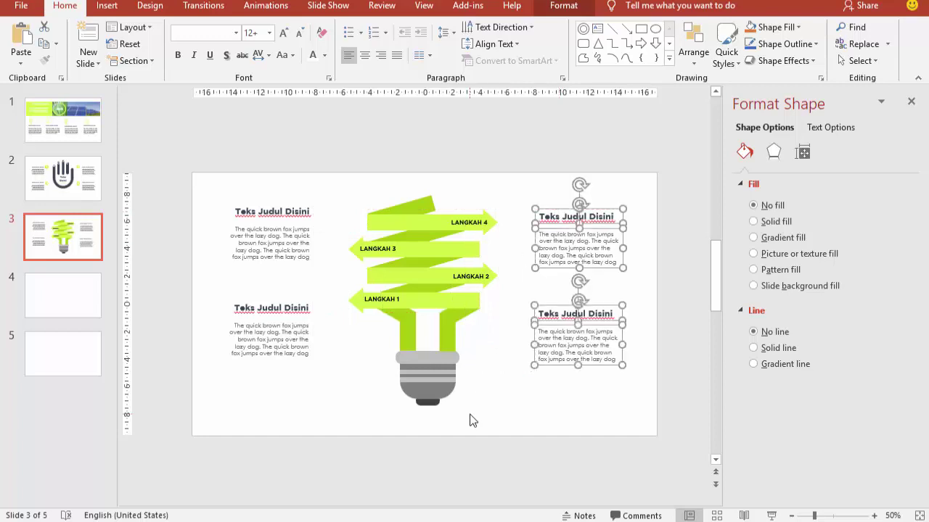
{"action": "left_click", "coordinate": [478, 419]}
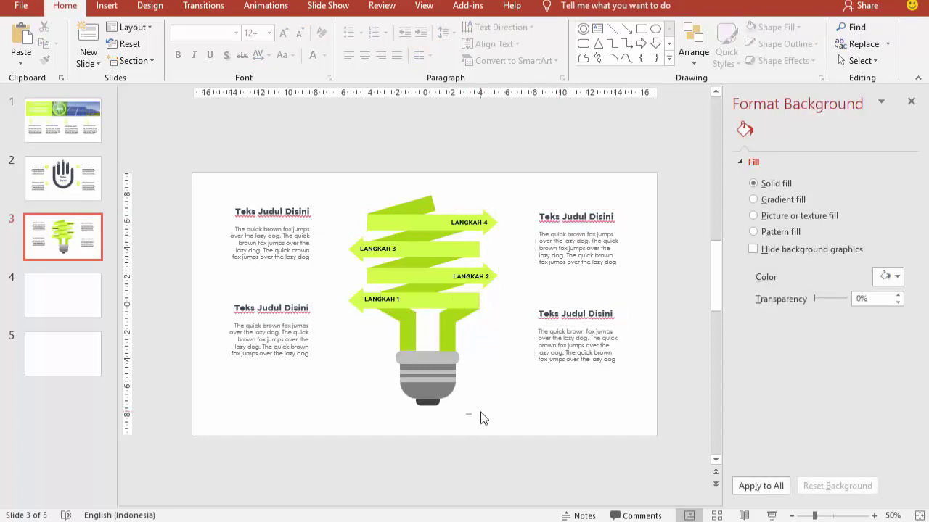
{"action": "left_click", "coordinate": [771, 515]}
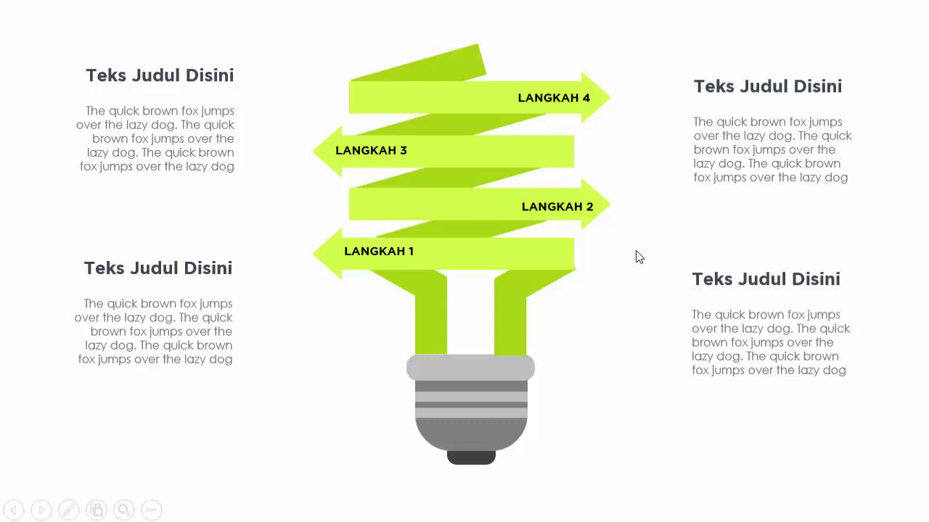
Exit the slide show and move the light bulb graphic slightly lower on slide 3
{"action": "key", "text": "Escape"}
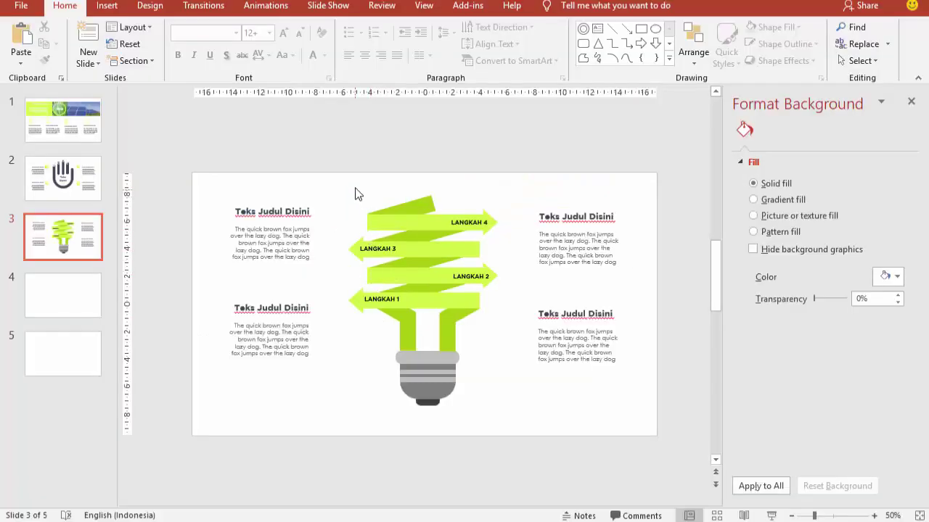
{"action": "left_click_drag", "start_coordinate": [341, 164], "coordinate": [513, 432]}
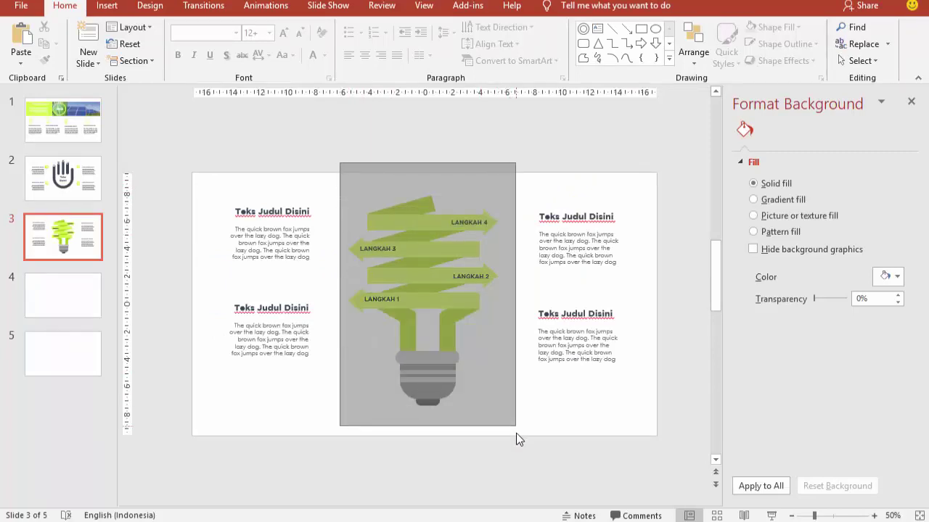
{"action": "left_click_drag", "start_coordinate": [429, 290], "coordinate": [430, 298]}
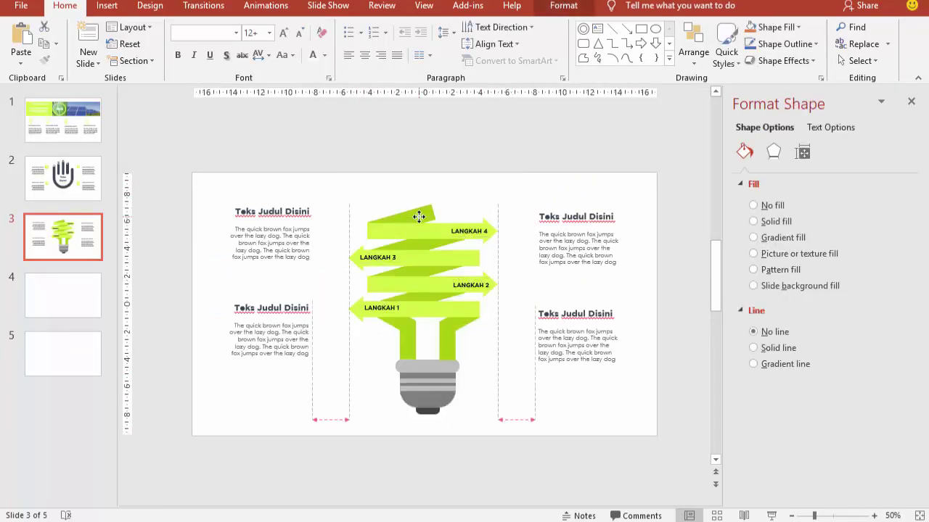
Nudge the lower-left text block up and widen its body text to the left
{"action": "left_click", "coordinate": [215, 265]}
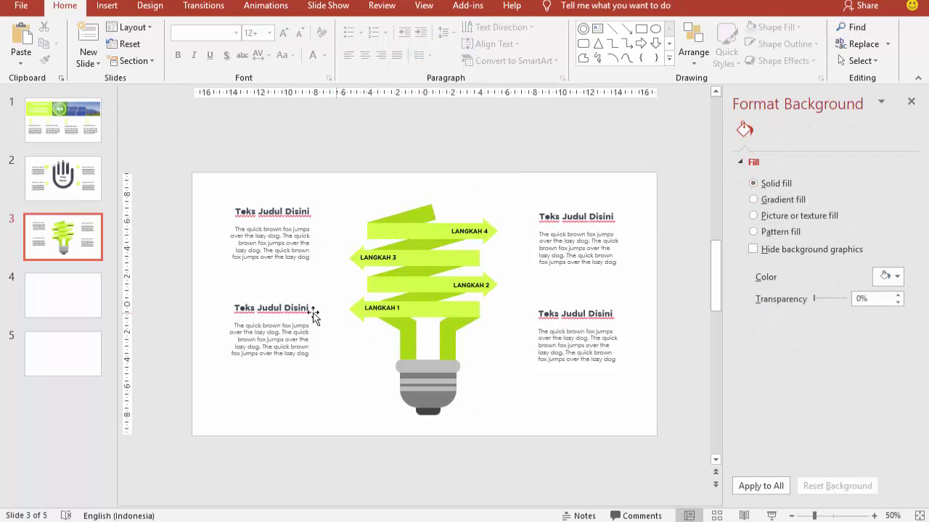
{"action": "left_click", "coordinate": [295, 310]}
{"action": "left_click", "coordinate": [300, 297]}
{"action": "left_click_drag", "start_coordinate": [300, 299], "coordinate": [301, 297]}
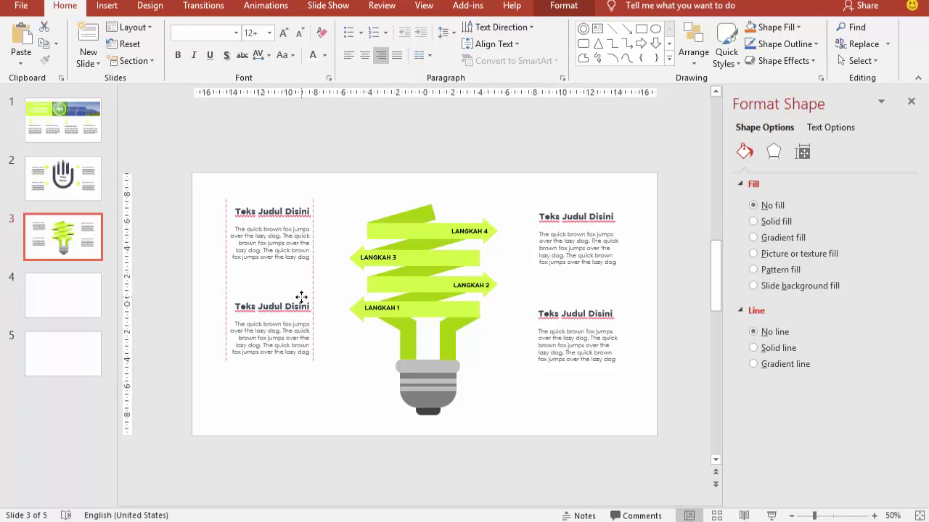
{"action": "left_click", "coordinate": [302, 298]}
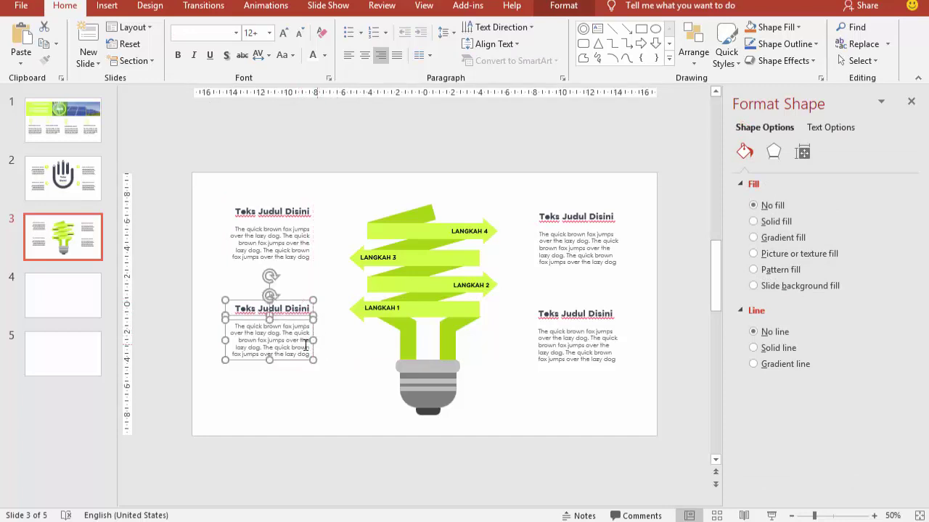
{"action": "left_click", "coordinate": [306, 346]}
{"action": "left_click", "coordinate": [269, 365]}
{"action": "left_click", "coordinate": [267, 349]}
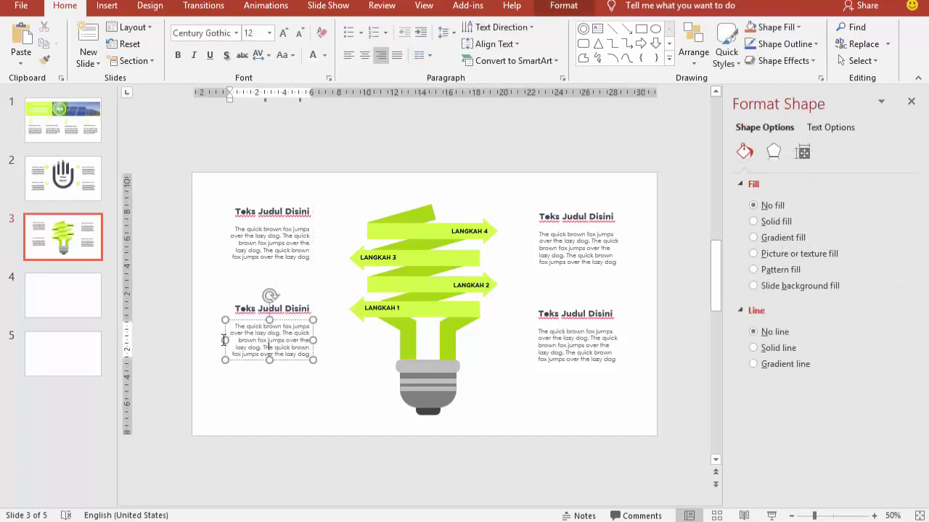
{"action": "left_click_drag", "start_coordinate": [225, 341], "coordinate": [200, 339]}
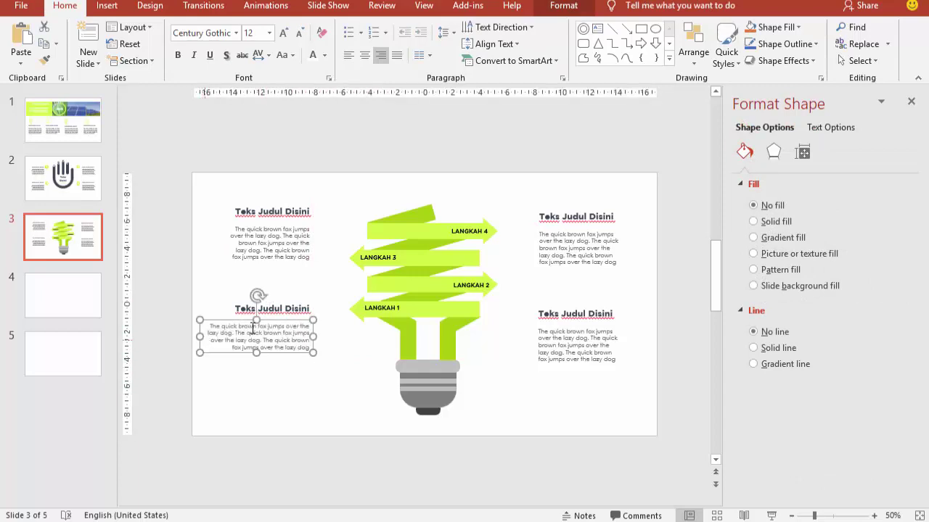
Move the upper-left text block down, widen its body leftward, and align its title
{"action": "left_click", "coordinate": [299, 250]}
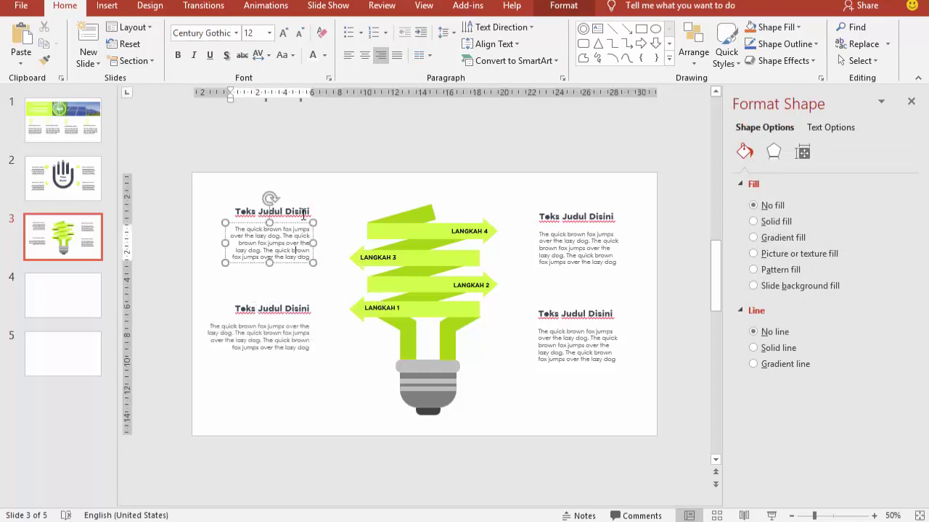
{"action": "left_click", "coordinate": [304, 210]}
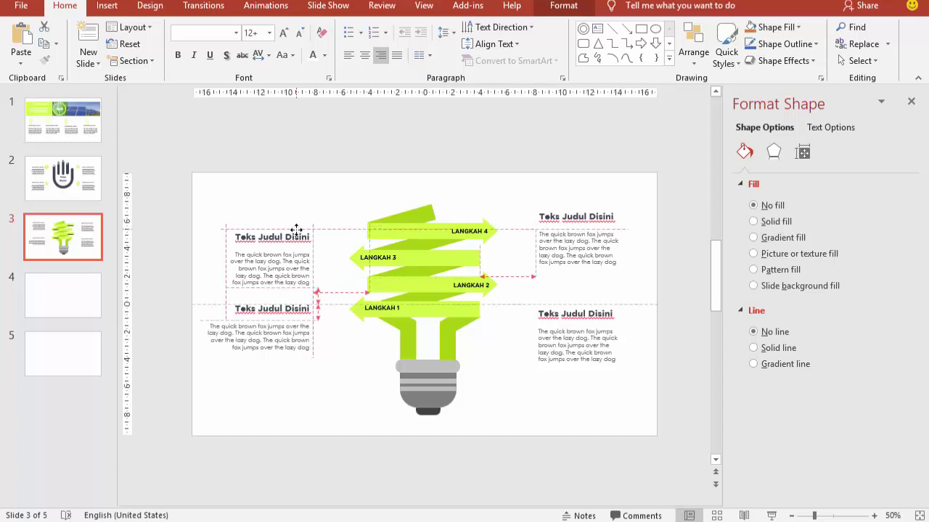
{"action": "left_click_drag", "start_coordinate": [296, 225], "coordinate": [296, 236]}
{"action": "left_click", "coordinate": [207, 265]}
{"action": "left_click", "coordinate": [249, 275]}
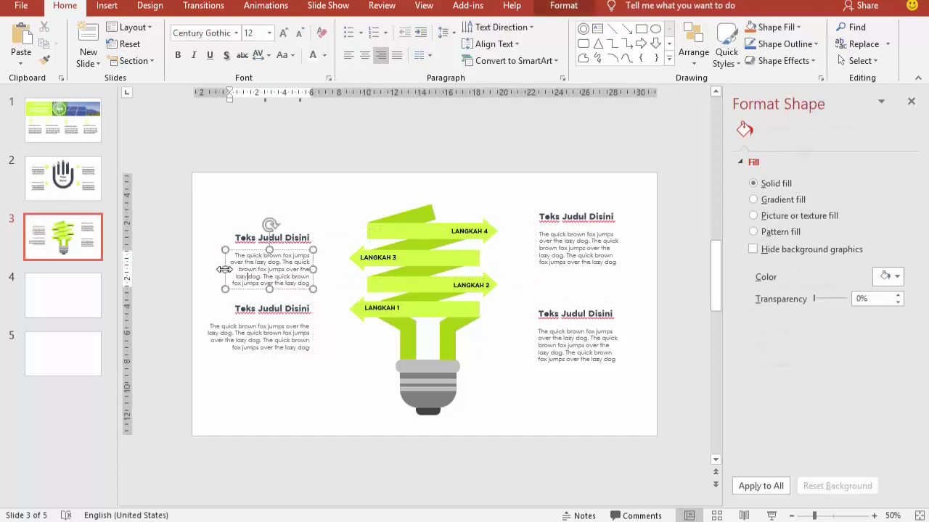
{"action": "left_click_drag", "start_coordinate": [222, 269], "coordinate": [196, 267]}
{"action": "left_click", "coordinate": [278, 233]}
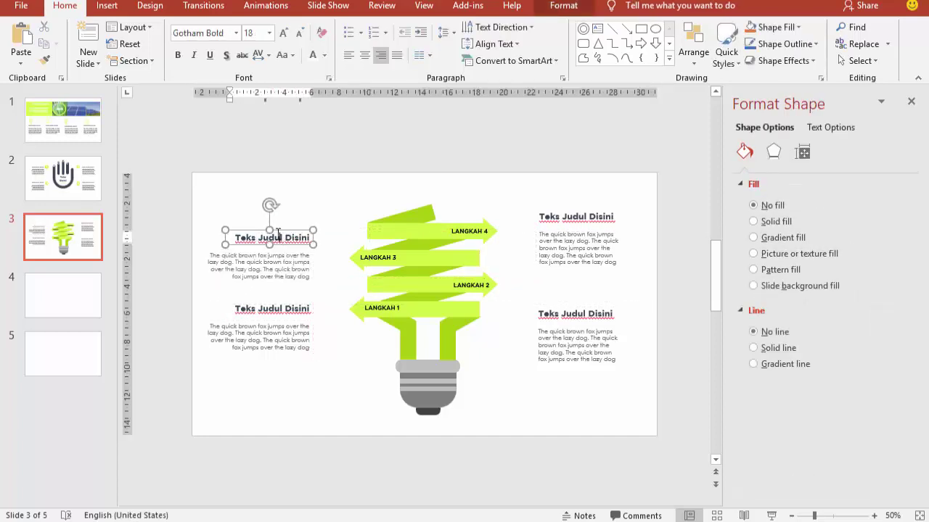
{"action": "left_click_drag", "start_coordinate": [295, 231], "coordinate": [293, 231]}
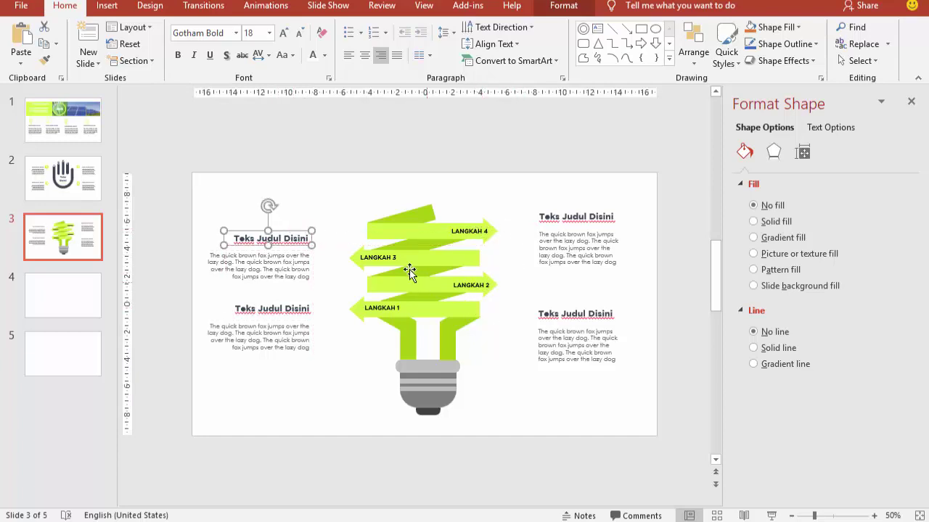
Widen the lower-right body text rightward and move that block up toward the bulb
{"action": "left_click", "coordinate": [565, 314]}
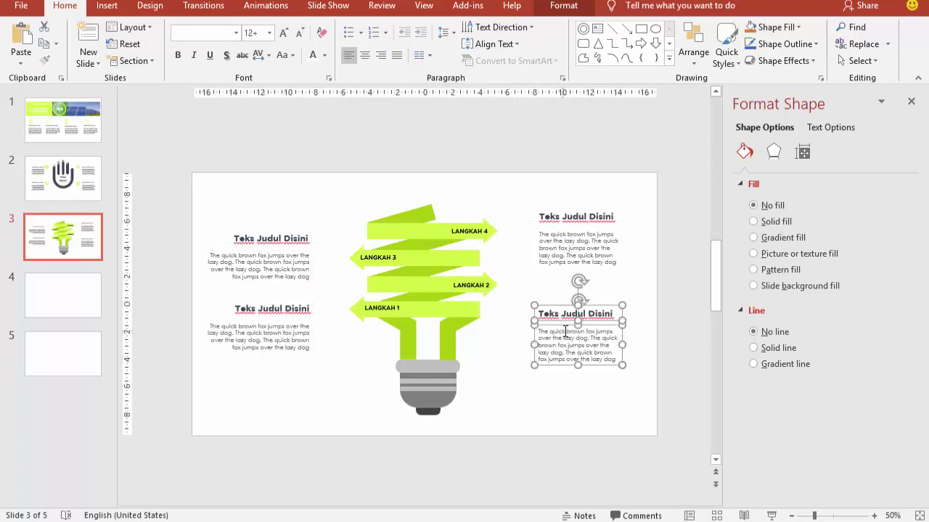
{"action": "left_click", "coordinate": [653, 330]}
{"action": "left_click", "coordinate": [594, 344]}
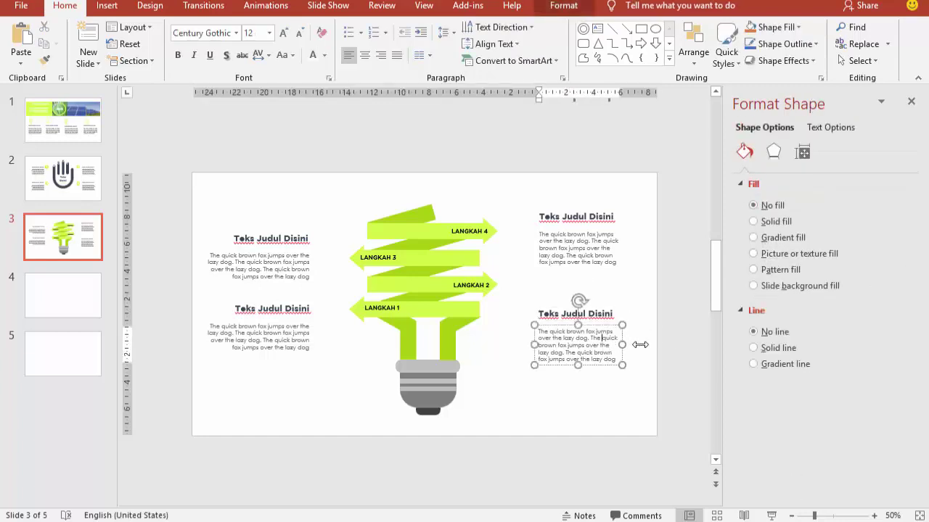
{"action": "left_click_drag", "start_coordinate": [621, 345], "coordinate": [641, 345]}
{"action": "left_click", "coordinate": [553, 310]}
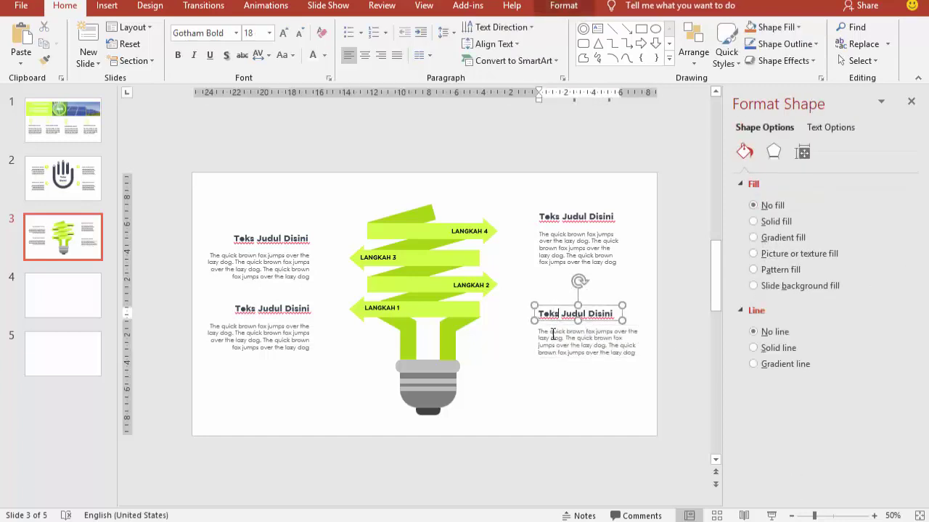
{"action": "left_click", "coordinate": [553, 334], "text": "shift"}
{"action": "left_click_drag", "start_coordinate": [550, 307], "coordinate": [527, 275]}
{"action": "left_click", "coordinate": [651, 326]}
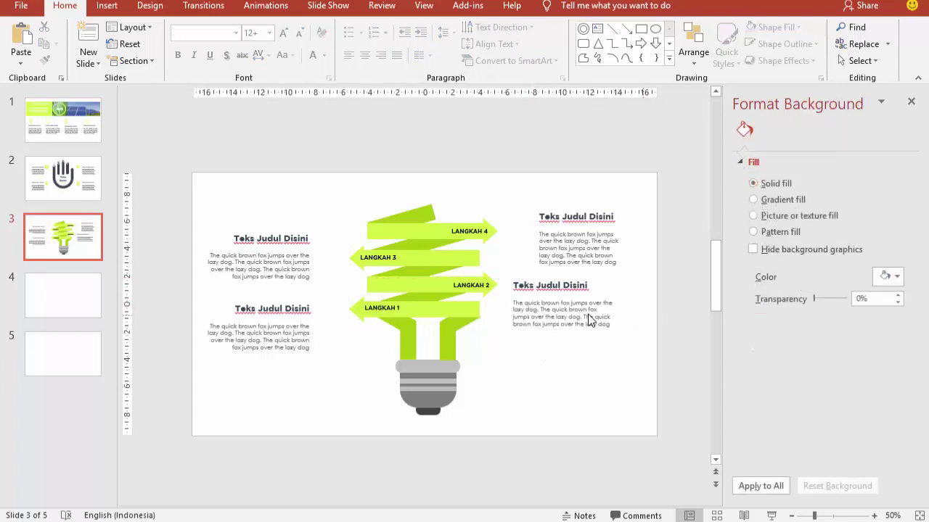
{"action": "left_click_drag", "start_coordinate": [586, 302], "coordinate": [585, 296]}
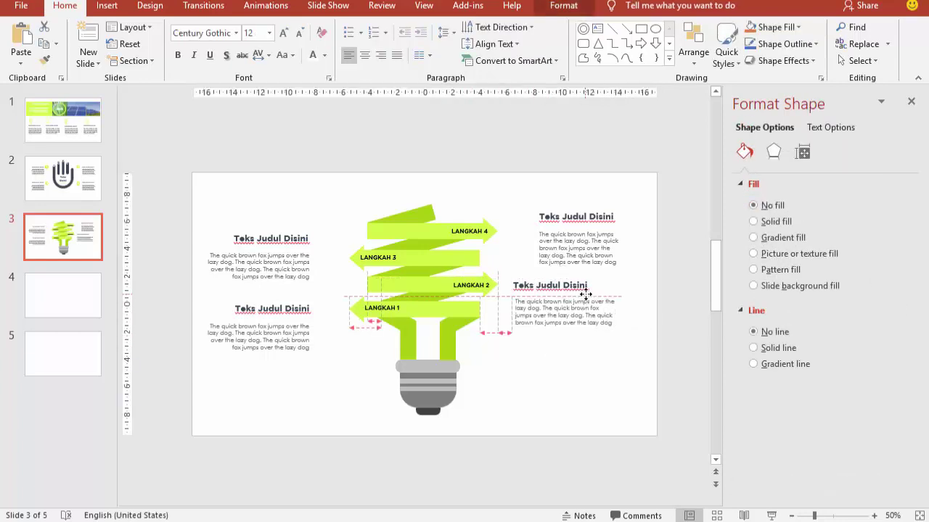
Widen the upper-right body text and move that block left beside the bulb
{"action": "left_click", "coordinate": [563, 242]}
{"action": "left_click_drag", "start_coordinate": [627, 248], "coordinate": [656, 246]}
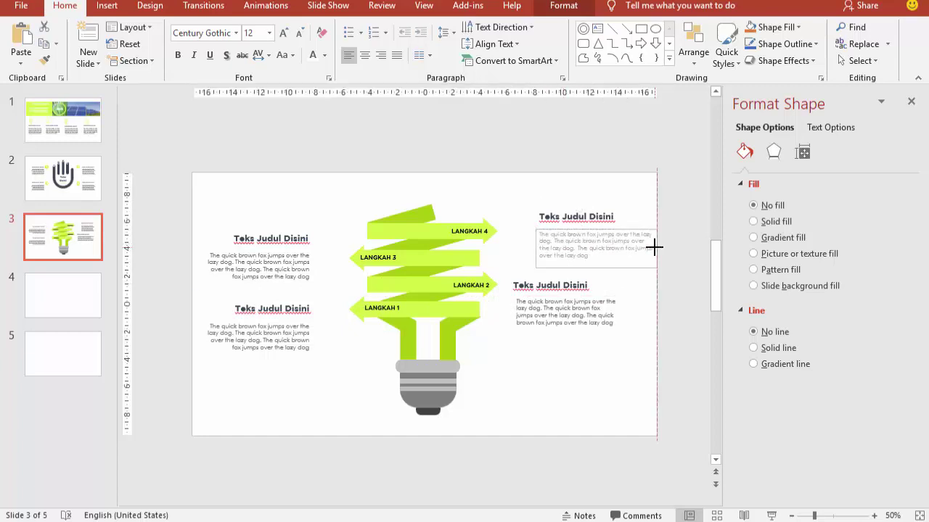
{"action": "left_click", "coordinate": [568, 216]}
{"action": "key", "text": "Escape"}
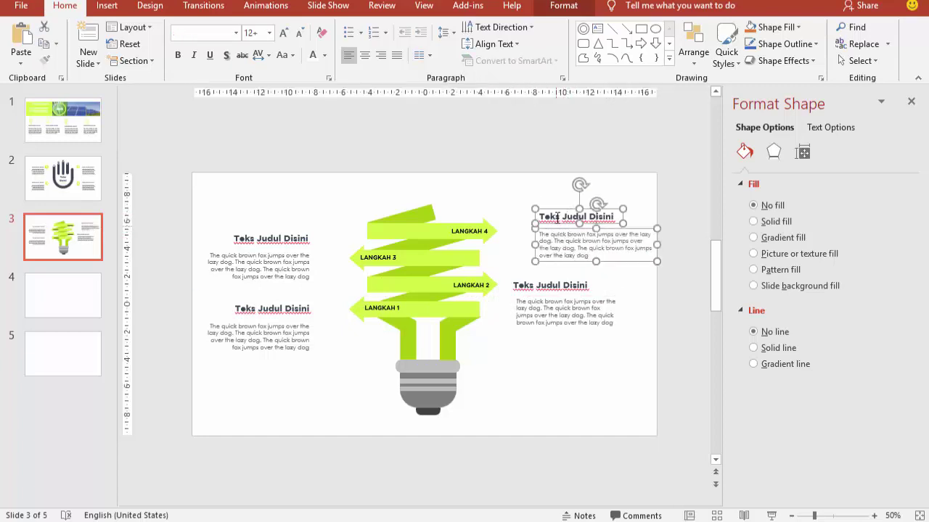
{"action": "left_click_drag", "start_coordinate": [557, 210], "coordinate": [533, 215]}
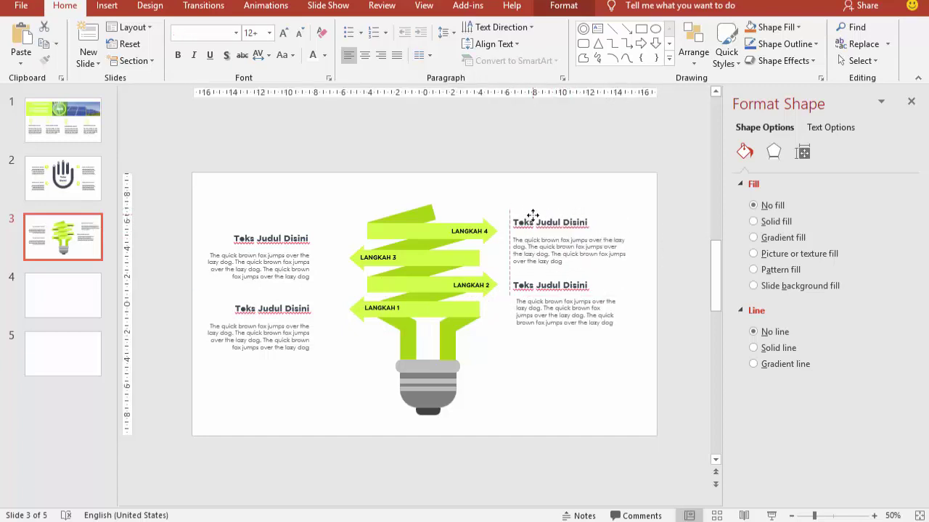
{"action": "left_click", "coordinate": [617, 201]}
{"action": "left_click", "coordinate": [603, 234]}
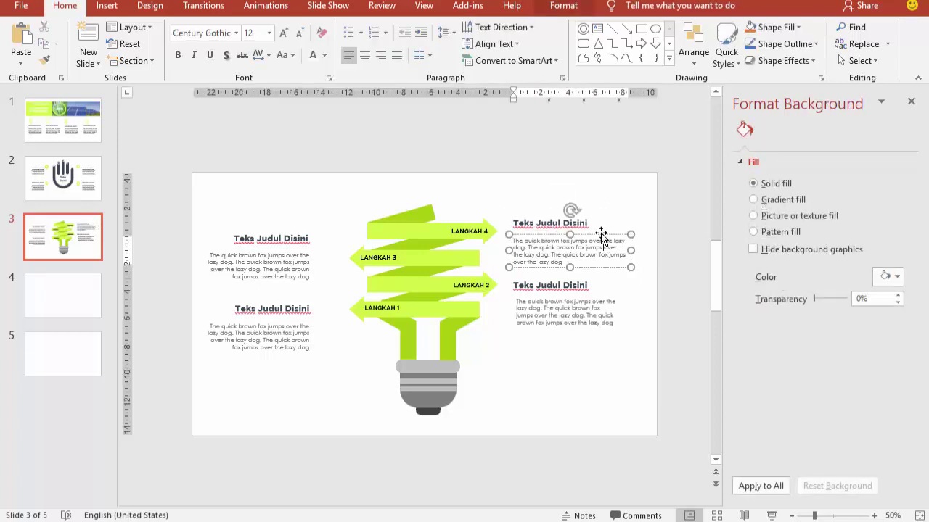
{"action": "left_click_drag", "start_coordinate": [601, 228], "coordinate": [599, 227]}
{"action": "left_click", "coordinate": [504, 173]}
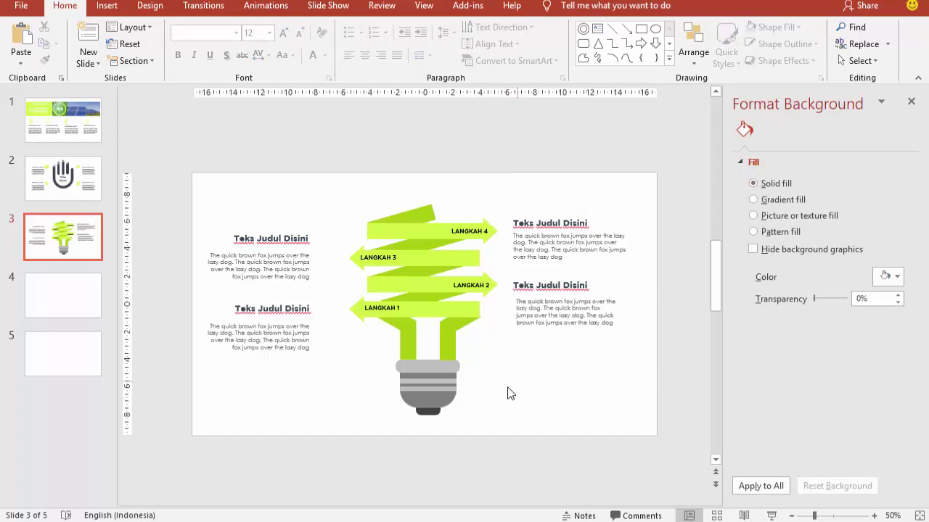
Draw a donut shape on blank slide 4
{"action": "left_click", "coordinate": [71, 305]}
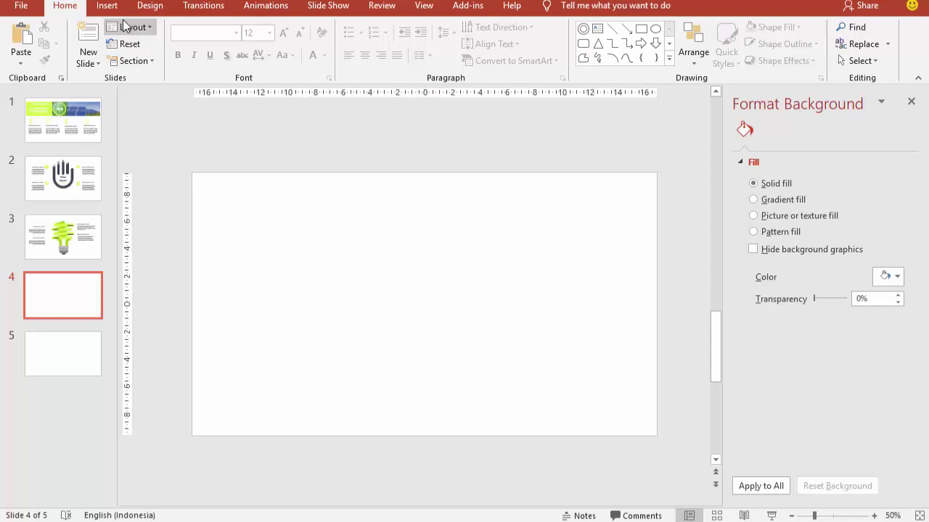
{"action": "left_click", "coordinate": [107, 6]}
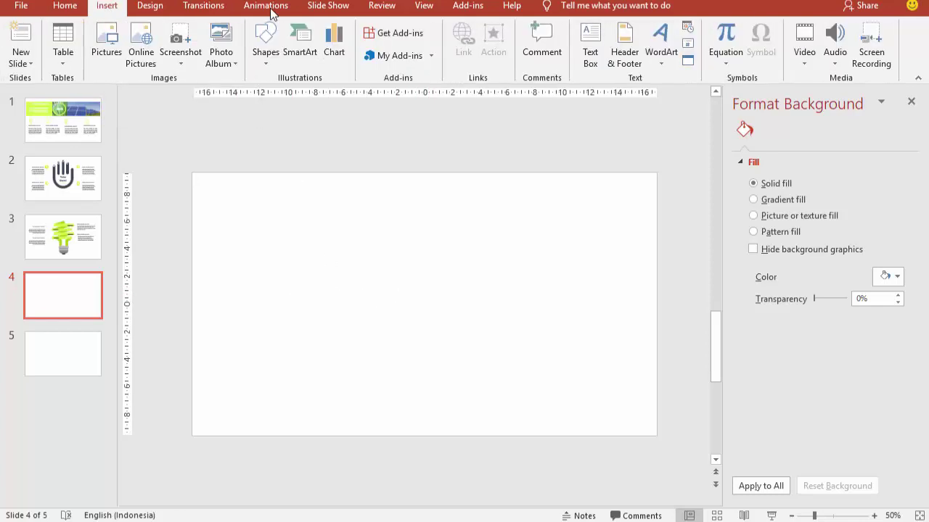
{"action": "left_click", "coordinate": [262, 42]}
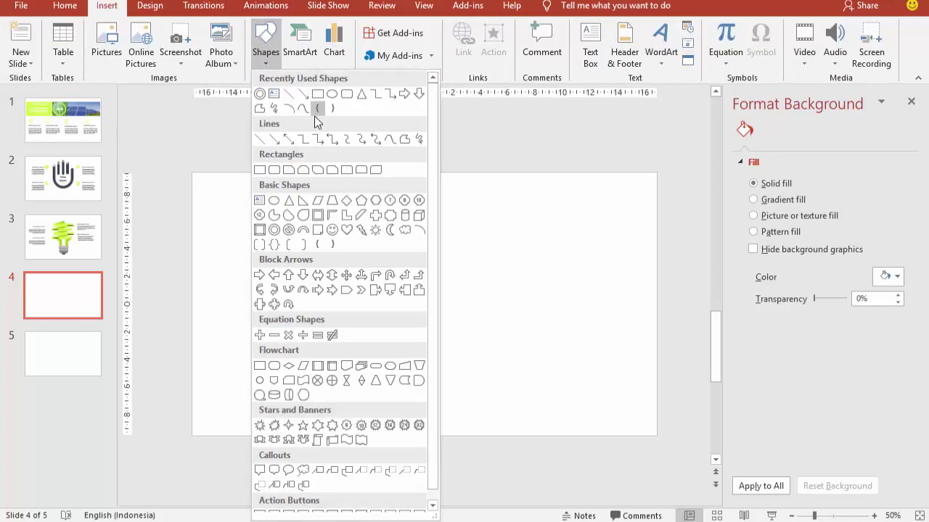
{"action": "left_click", "coordinate": [275, 232]}
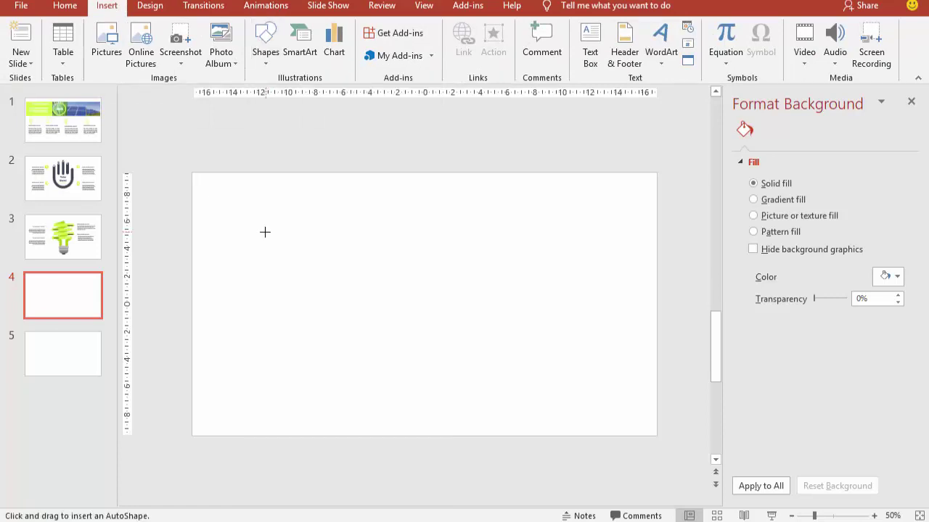
{"action": "mouse_move", "coordinate": [265, 232]}
{"action": "left_mouse_down"}
{"action": "mouse_move", "coordinate": [390, 325]}
{"action": "mouse_move", "coordinate": [391, 359]}
{"action": "left_mouse_up"}
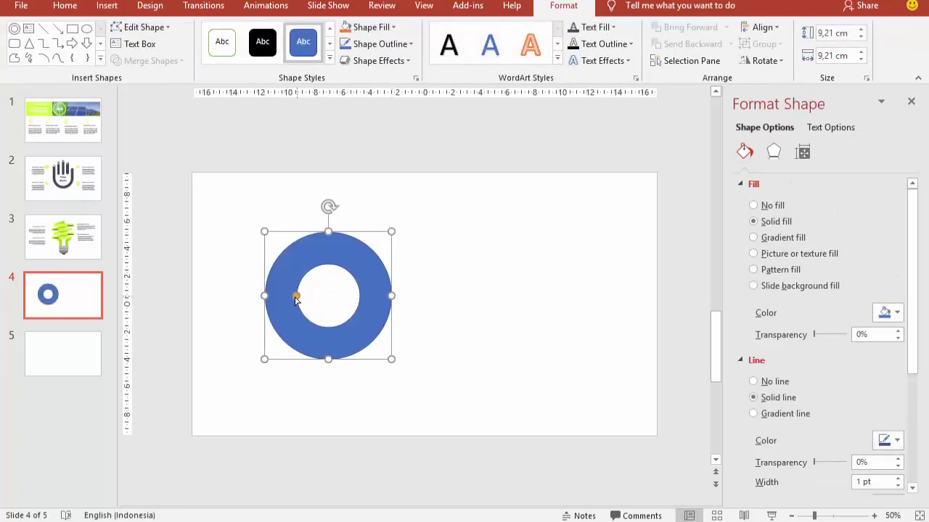
Thin the donut's ring and set its outline to No line
{"action": "left_click_drag", "start_coordinate": [296, 296], "coordinate": [286, 300]}
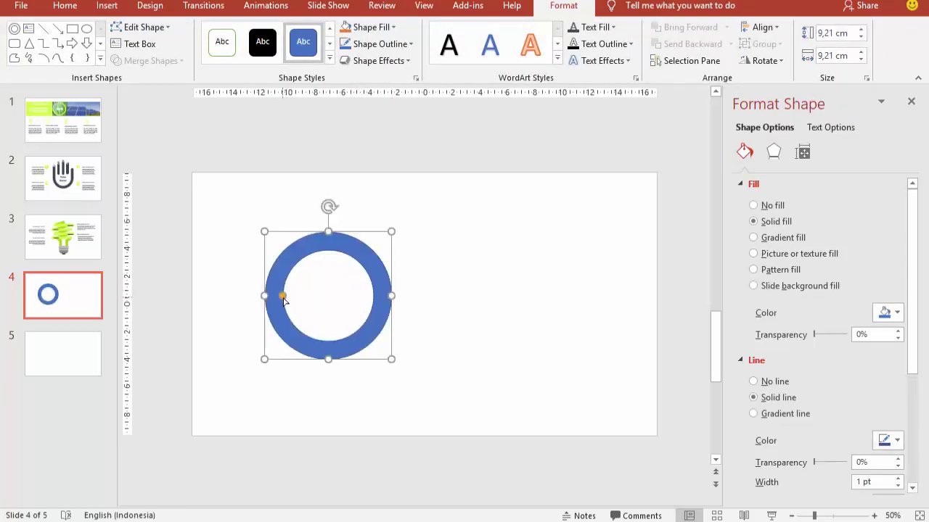
{"action": "left_click_drag", "start_coordinate": [283, 301], "coordinate": [289, 300]}
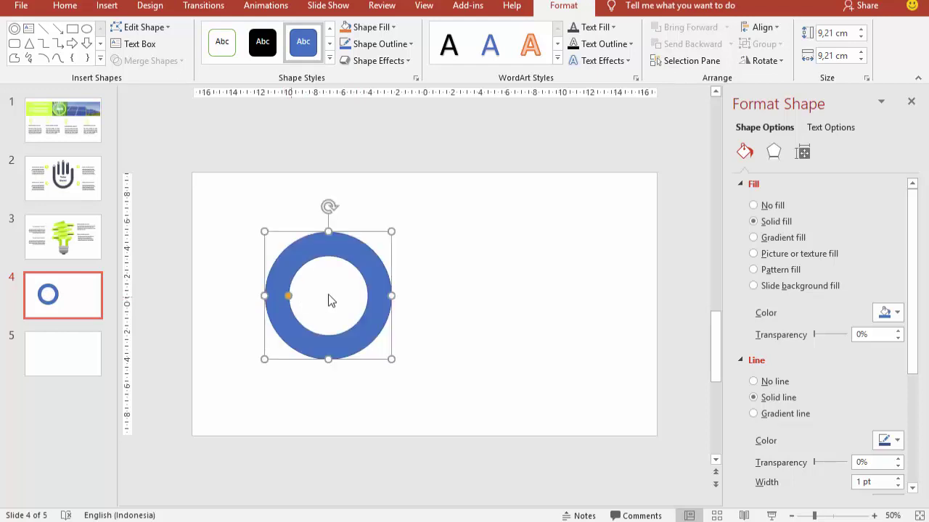
{"action": "left_click", "coordinate": [773, 382]}
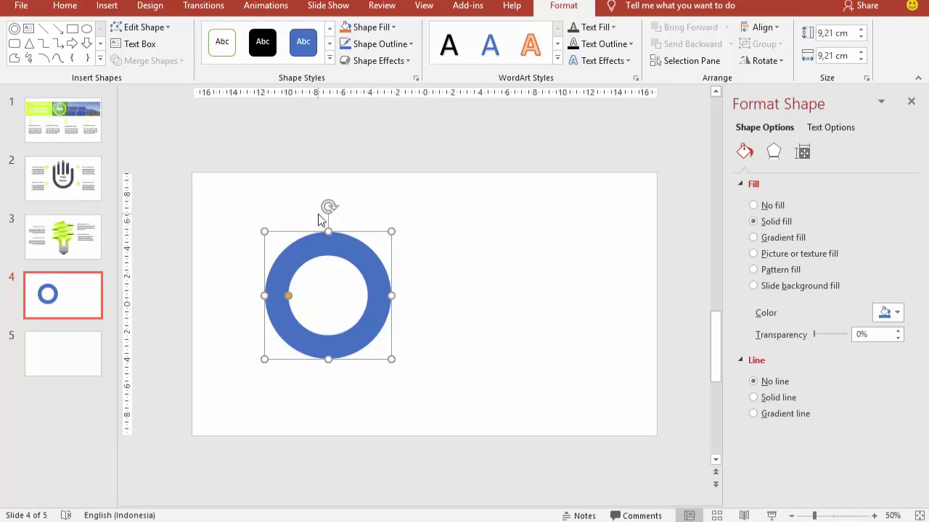
{"action": "left_click", "coordinate": [109, 6]}
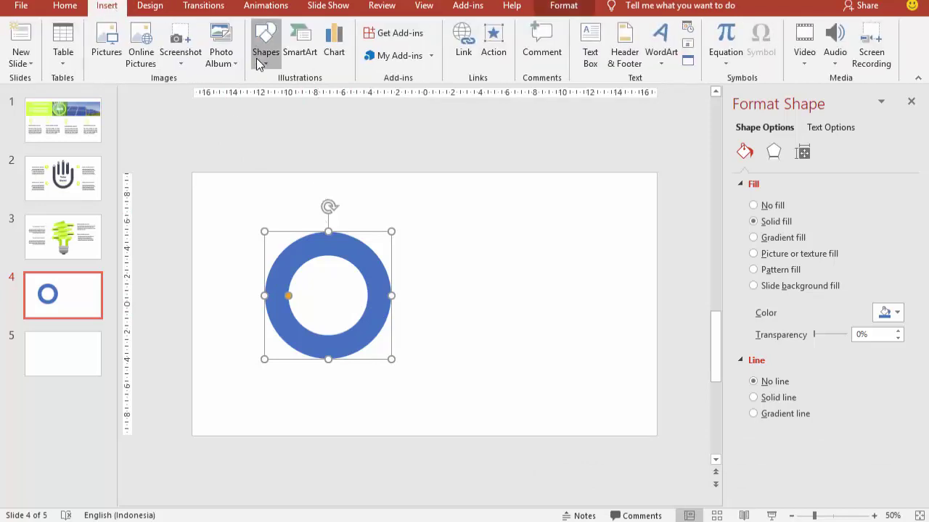
Draw a rectangle covering the ring's lower-right quarter
{"action": "left_click", "coordinate": [265, 44]}
{"action": "left_click", "coordinate": [325, 98]}
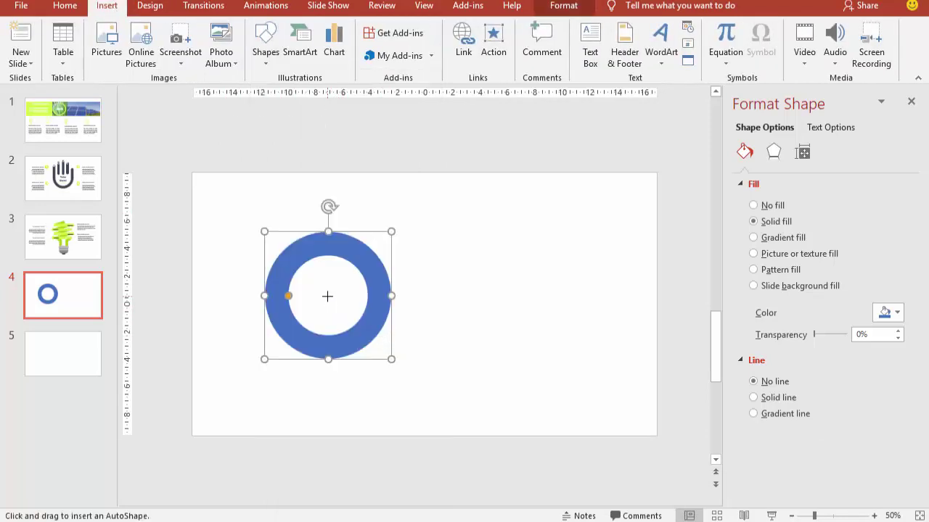
{"action": "left_click_drag", "start_coordinate": [327, 296], "coordinate": [432, 389]}
{"action": "left_click_drag", "start_coordinate": [416, 359], "coordinate": [411, 325]}
{"action": "left_click", "coordinate": [366, 259]}
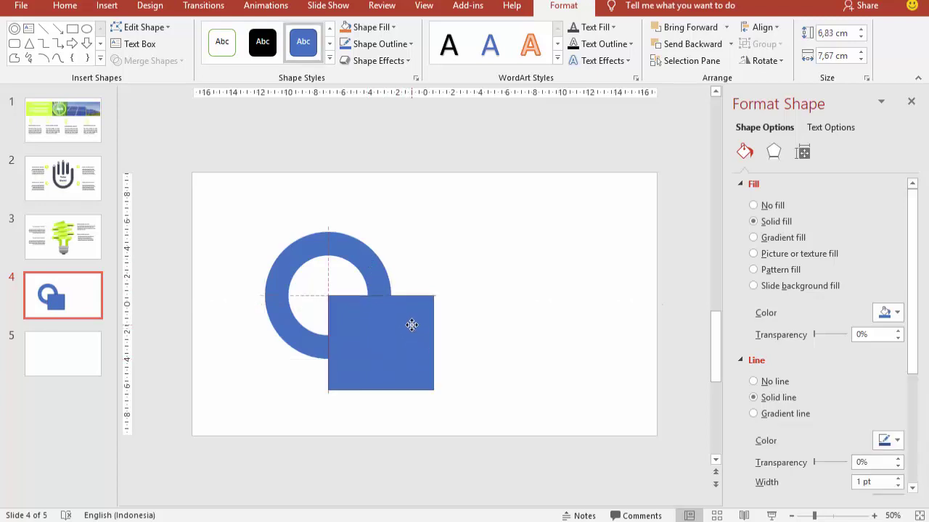
Subtract the rectangle from the ring using Merge Shapes > Subtract
{"action": "left_click", "coordinate": [352, 259]}
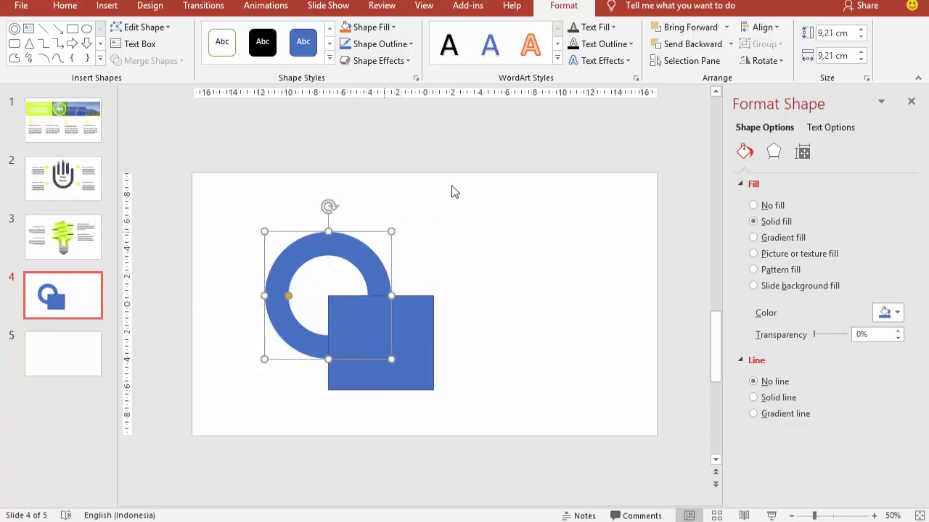
{"action": "left_click", "coordinate": [421, 324], "text": "shift"}
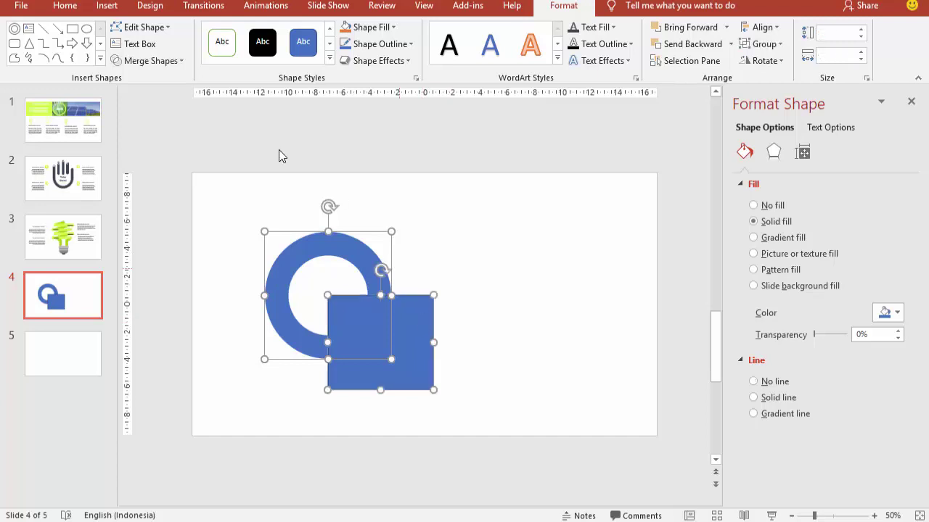
{"action": "left_click", "coordinate": [151, 61]}
{"action": "left_click", "coordinate": [156, 149]}
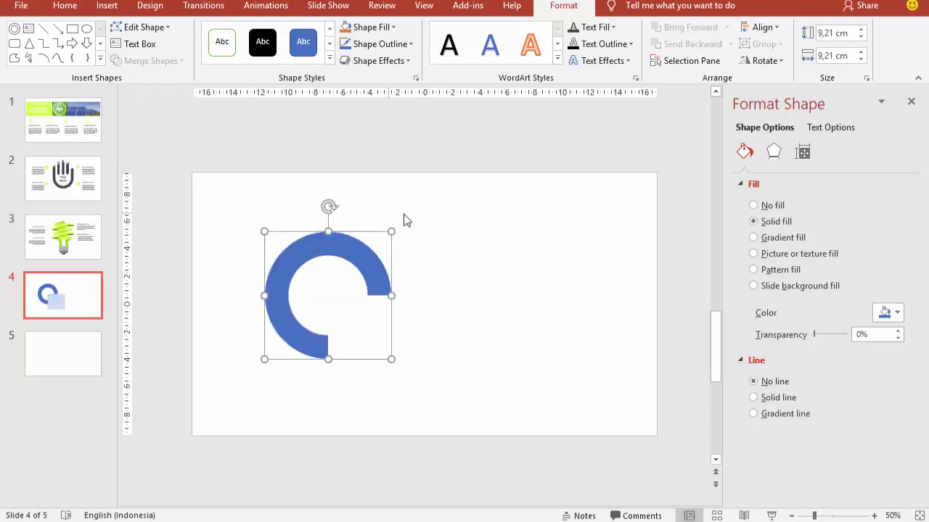
{"action": "left_click", "coordinate": [436, 216]}
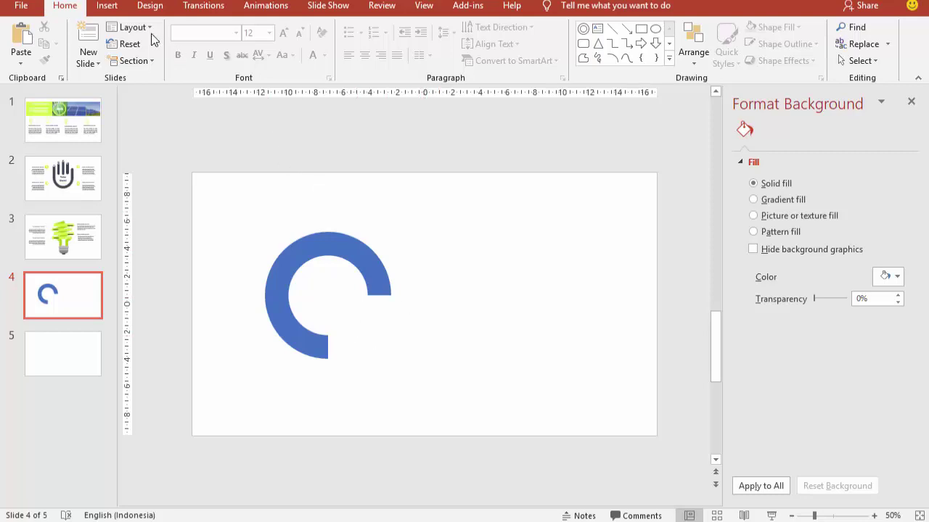
Draw an isosceles triangle at the arc's upper end and halve its height
{"action": "left_click", "coordinate": [107, 6]}
{"action": "left_click", "coordinate": [266, 44]}
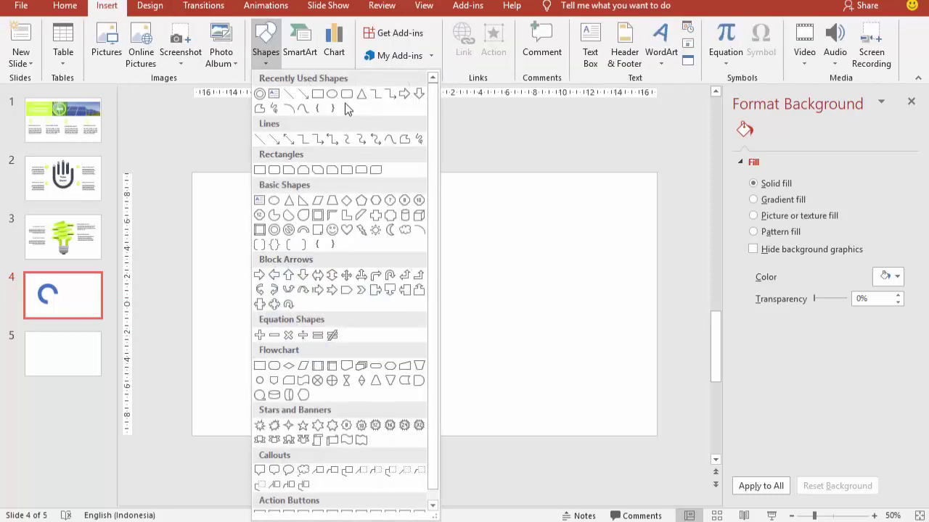
{"action": "left_click", "coordinate": [361, 94]}
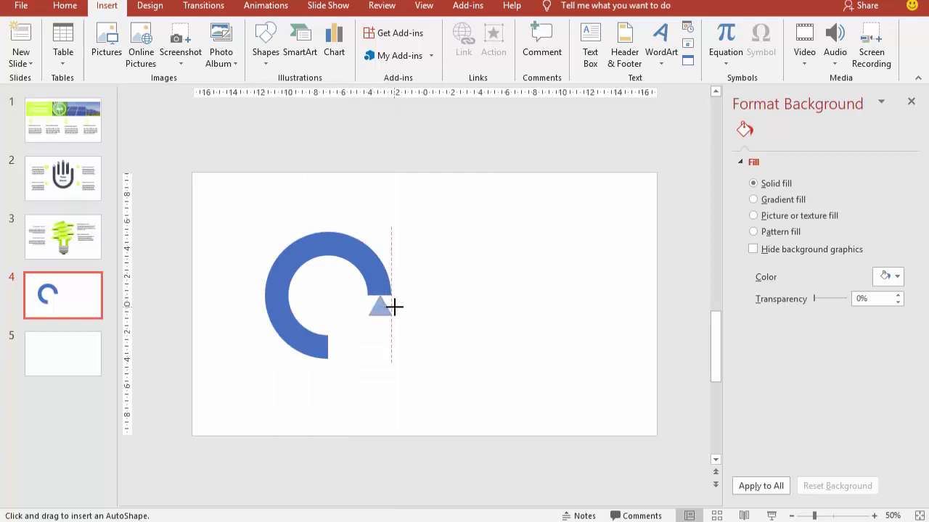
{"action": "mouse_move", "coordinate": [369, 297]}
{"action": "left_mouse_down"}
{"action": "mouse_move", "coordinate": [401, 322]}
{"action": "mouse_move", "coordinate": [438, 243]}
{"action": "left_mouse_up"}
{"action": "scroll", "coordinate": [400, 313], "scroll_direction": "up", "scroll_amount": 5, "text": "ctrl"}
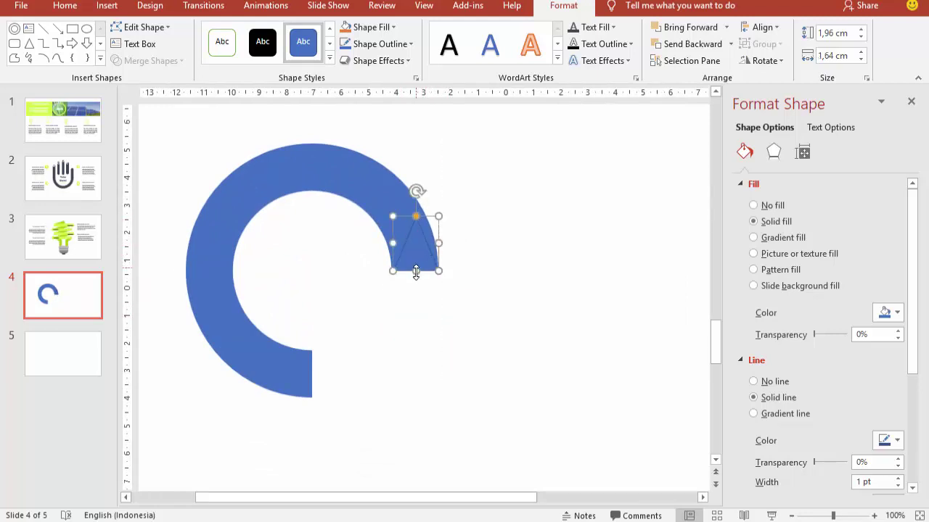
{"action": "mouse_move", "coordinate": [416, 272]}
{"action": "left_mouse_down"}
{"action": "mouse_move", "coordinate": [416, 244]}
{"action": "mouse_move", "coordinate": [416, 263]}
{"action": "left_mouse_up"}
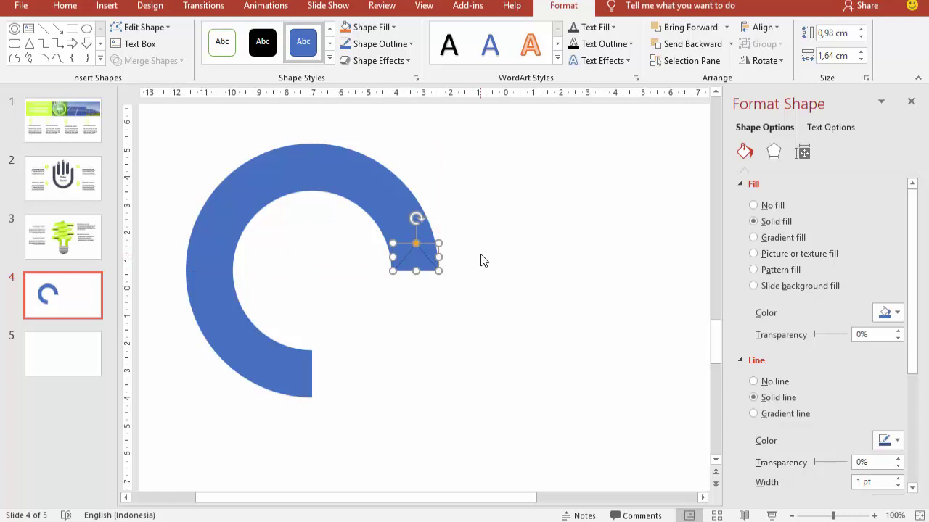
Copy the triangle, rotate it right 90°, and place it at the arc's lower end
{"action": "left_click_drag", "start_coordinate": [434, 269], "coordinate": [392, 361]}
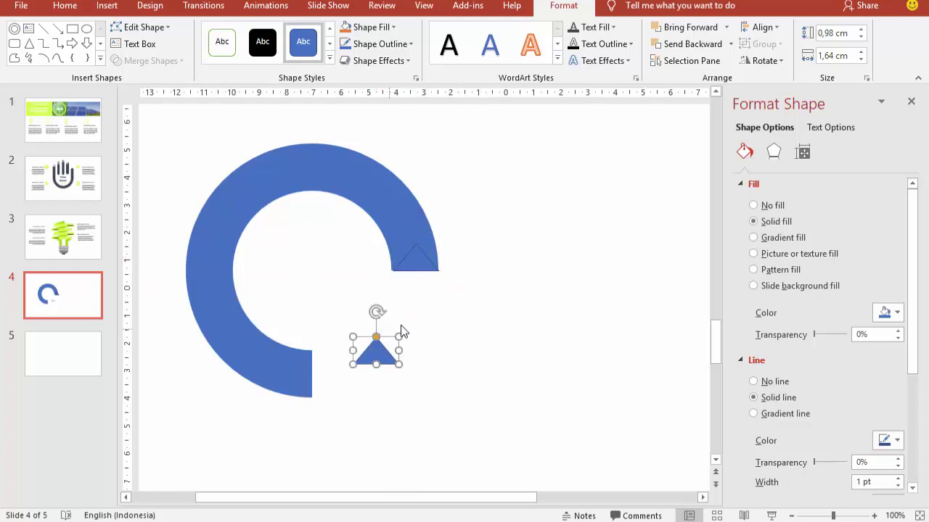
{"action": "left_click", "coordinate": [768, 62]}
{"action": "left_click", "coordinate": [787, 81]}
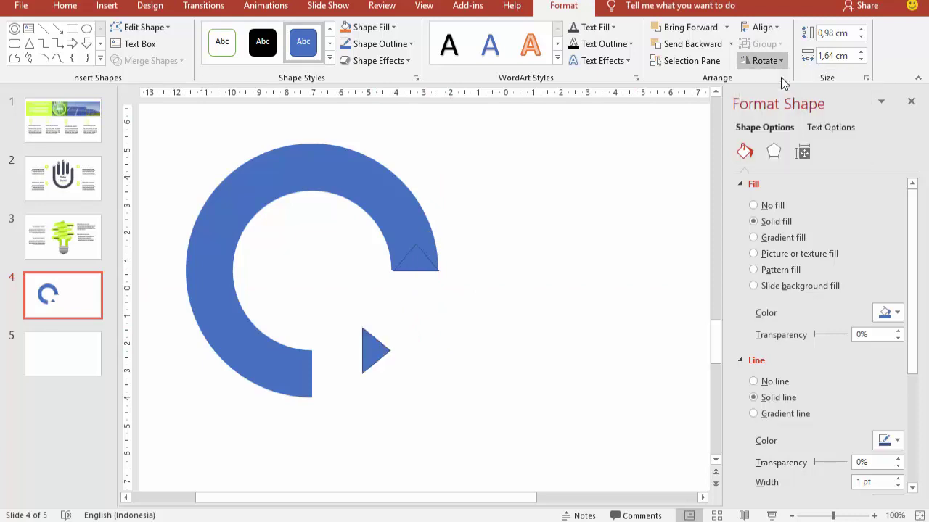
{"action": "left_click_drag", "start_coordinate": [368, 353], "coordinate": [325, 373]}
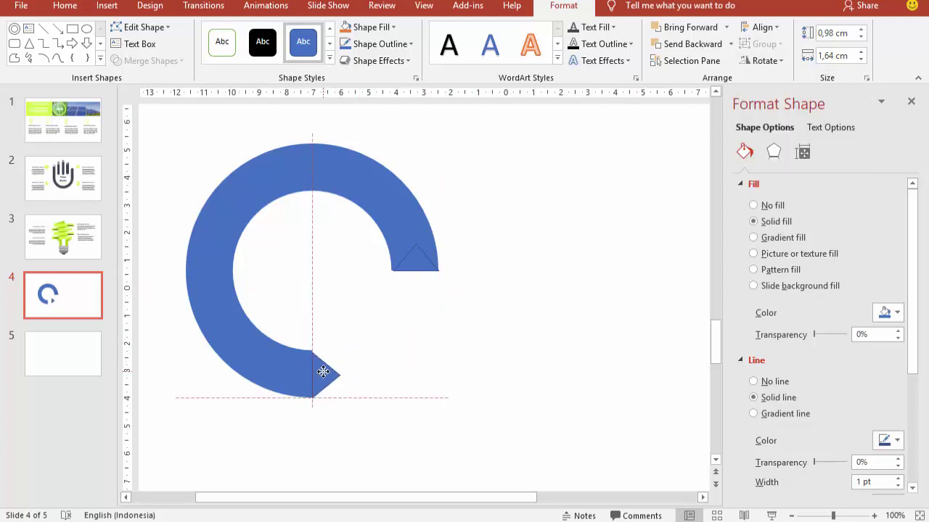
{"action": "scroll", "coordinate": [493, 358], "scroll_direction": "up", "scroll_amount": 2}
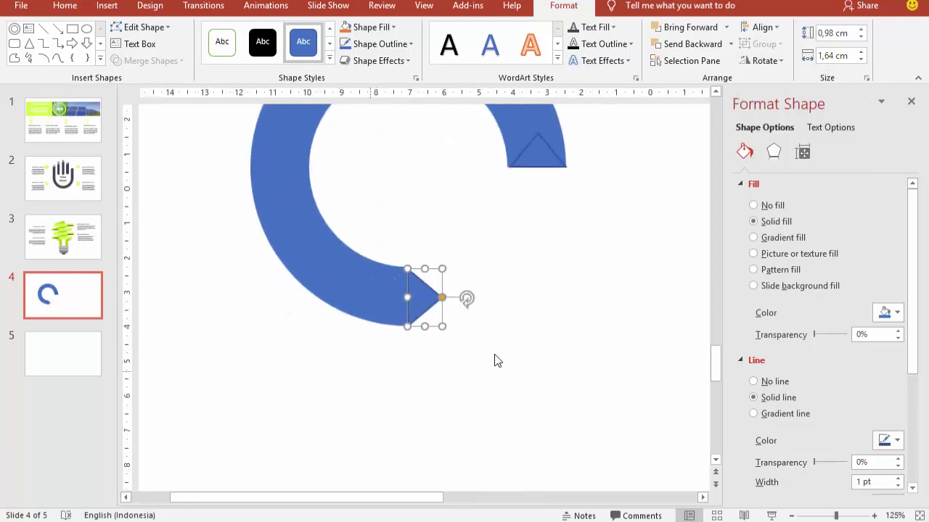
{"action": "left_click", "coordinate": [488, 328]}
Remove both triangles' outlines and fill them yellow
{"action": "left_click", "coordinate": [427, 297]}
{"action": "left_click", "coordinate": [775, 381]}
{"action": "left_click", "coordinate": [542, 152]}
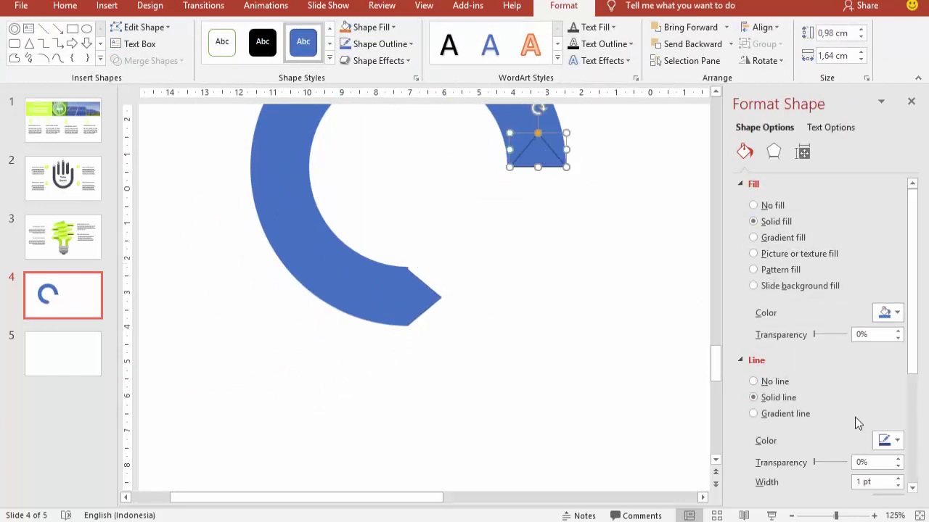
{"action": "left_click", "coordinate": [775, 381]}
{"action": "left_click", "coordinate": [887, 313]}
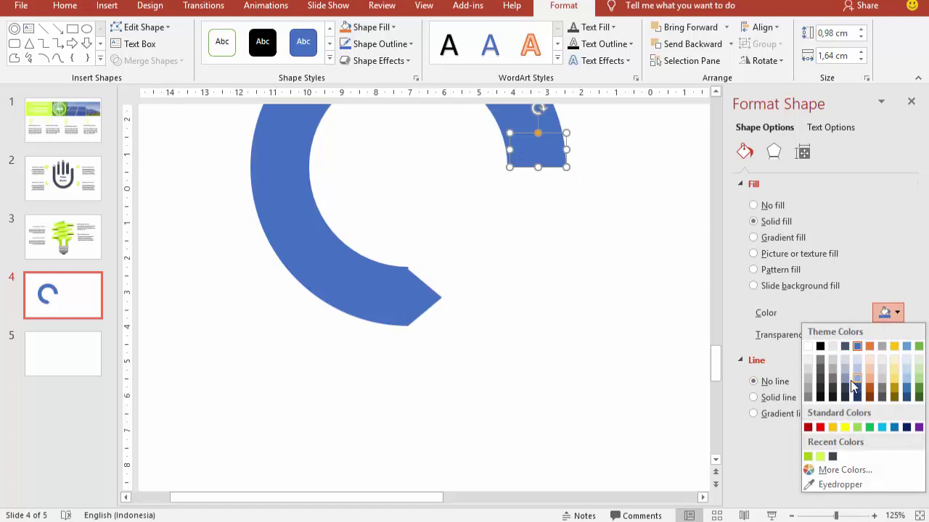
{"action": "left_click", "coordinate": [845, 427]}
{"action": "left_click", "coordinate": [432, 302]}
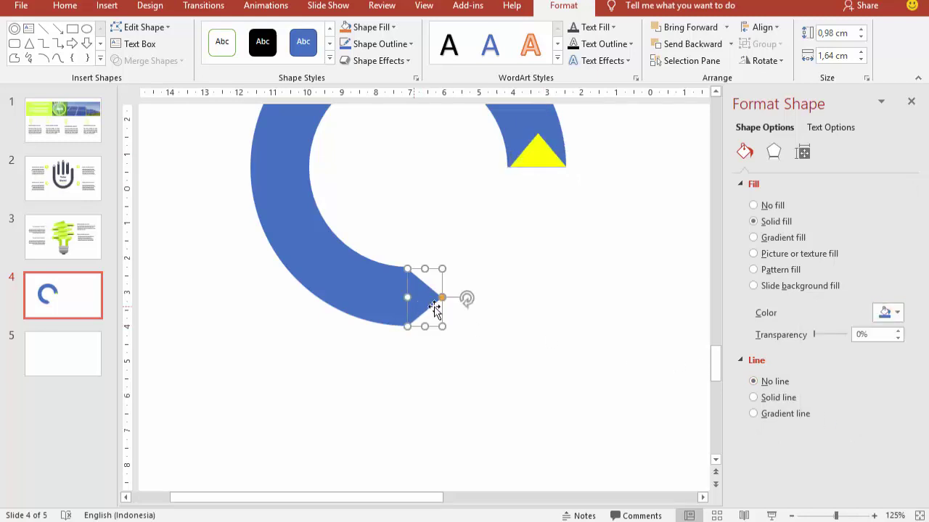
{"action": "left_click", "coordinate": [882, 312]}
{"action": "left_click", "coordinate": [847, 429]}
{"action": "left_click", "coordinate": [504, 302]}
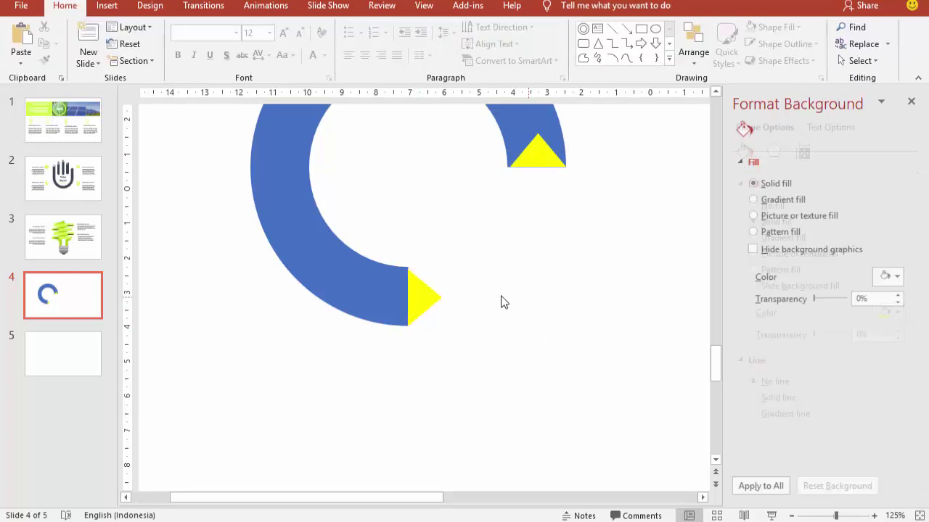
Set the lower yellow triangle flush against the arc end, matching its height
{"action": "left_click", "coordinate": [421, 297]}
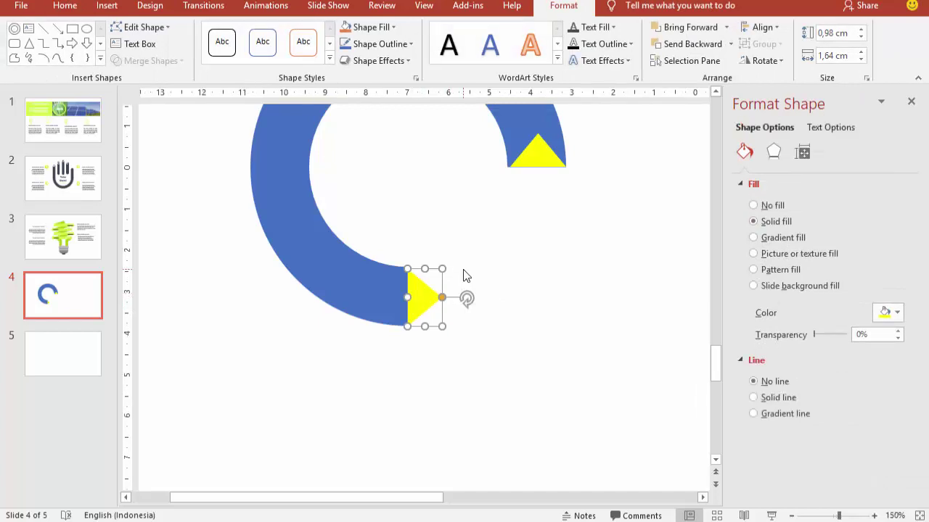
{"action": "scroll", "coordinate": [464, 276], "scroll_direction": "up", "scroll_amount": 5, "text": "ctrl"}
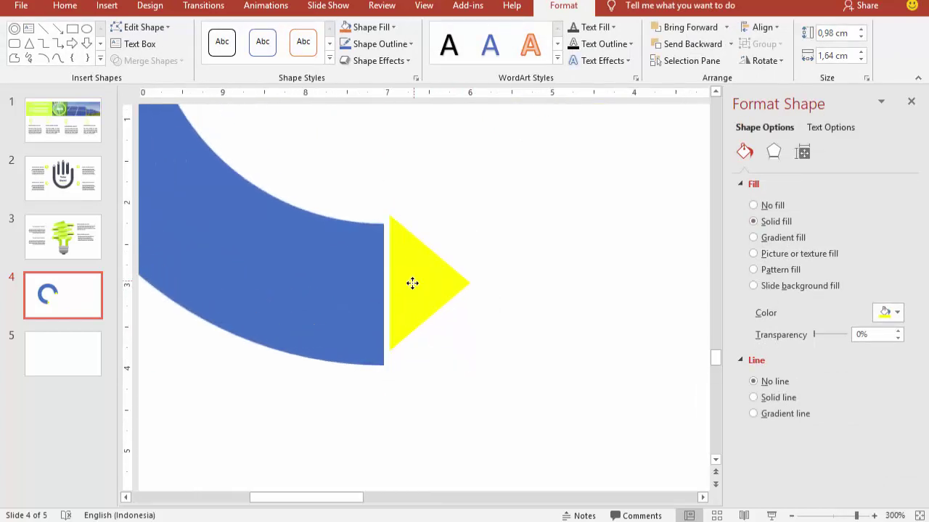
{"action": "left_click_drag", "start_coordinate": [413, 283], "coordinate": [407, 288]}
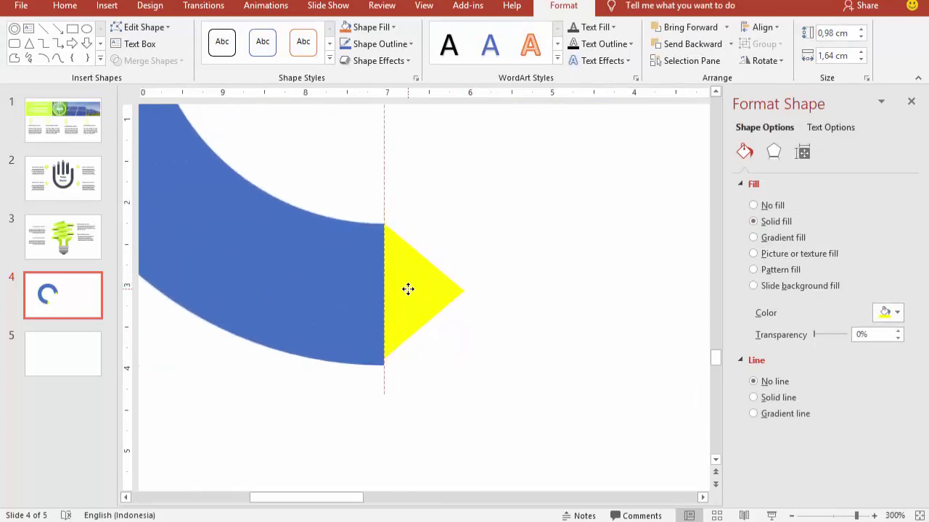
{"action": "left_click_drag", "start_coordinate": [422, 362], "coordinate": [425, 362]}
{"action": "left_click", "coordinate": [632, 218]}
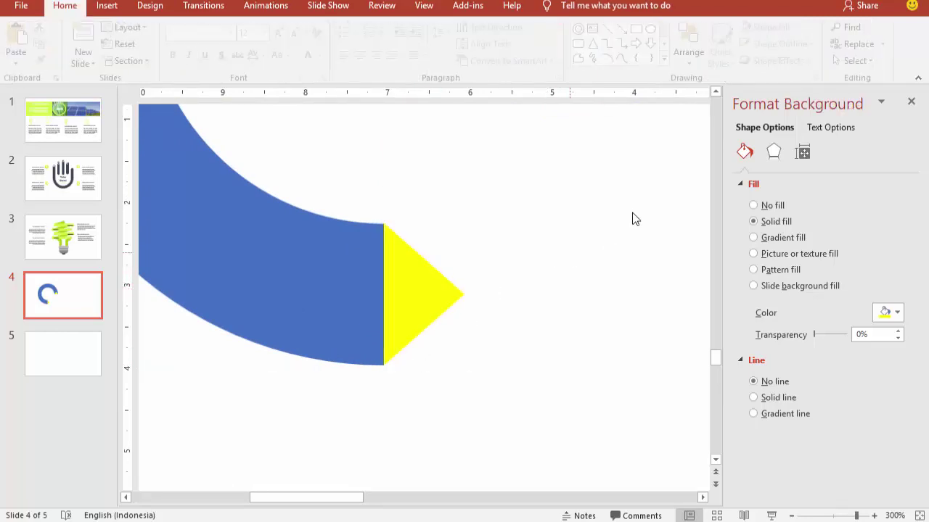
{"action": "left_click", "coordinate": [407, 299]}
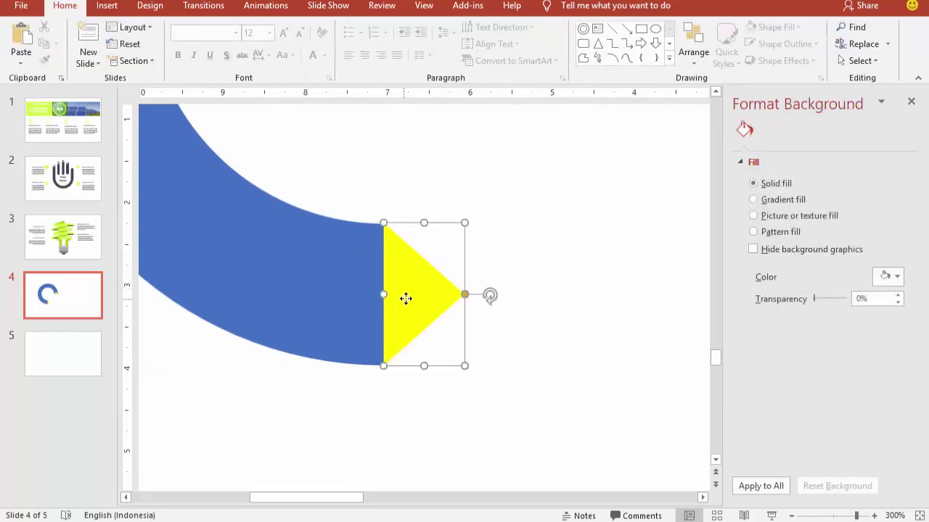
{"action": "left_click", "coordinate": [357, 289], "text": "shift"}
Union the arc and the lower triangle into one shape and shift it left
{"action": "left_click", "coordinate": [181, 64]}
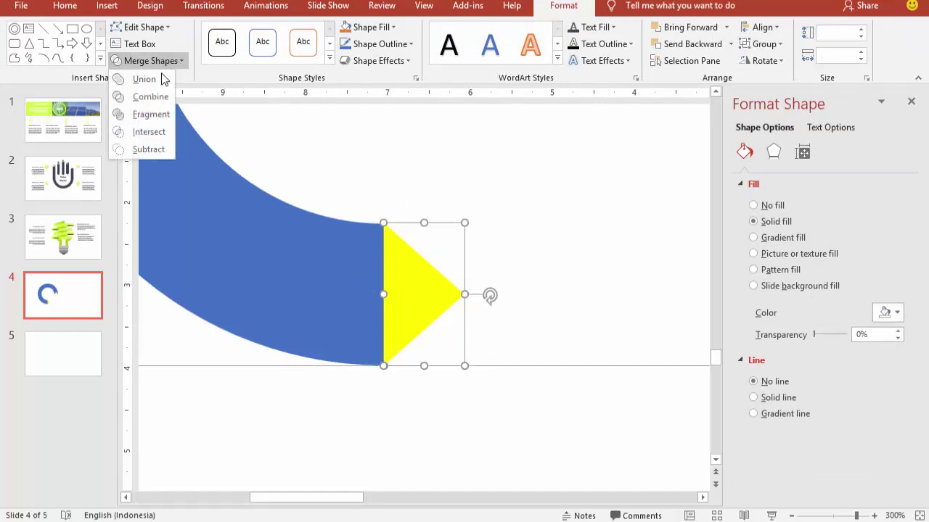
{"action": "left_click", "coordinate": [157, 74]}
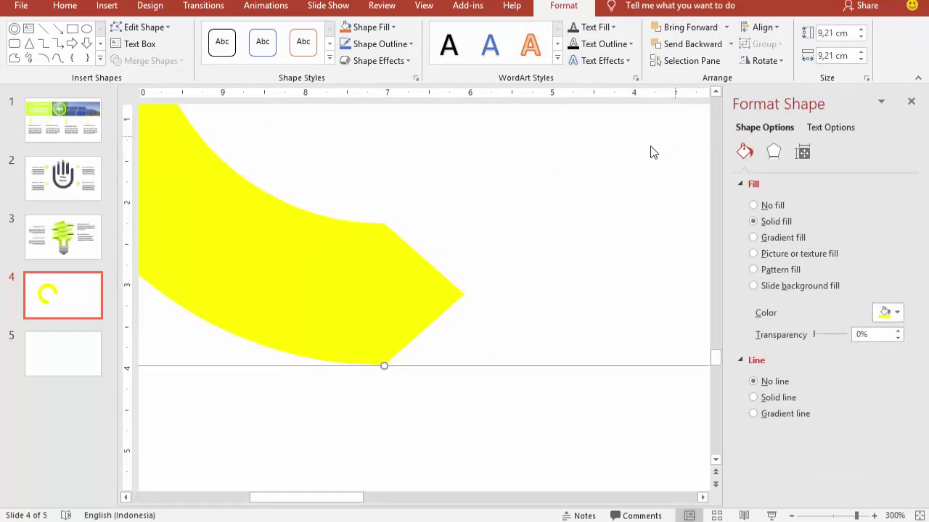
{"action": "scroll", "coordinate": [651, 153], "scroll_direction": "down", "scroll_amount": 3}
{"action": "scroll", "coordinate": [644, 155], "scroll_direction": "down", "scroll_amount": 2}
{"action": "left_click", "coordinate": [559, 328]}
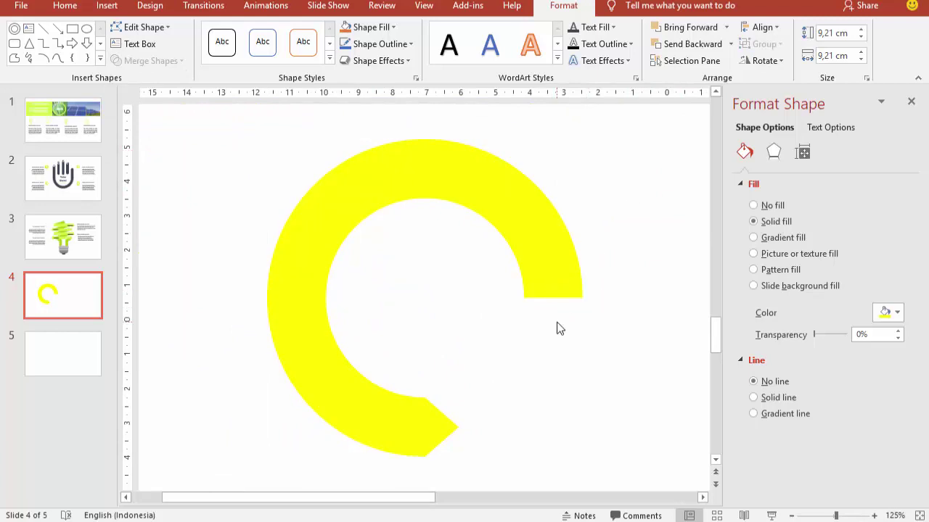
{"action": "left_click", "coordinate": [545, 269]}
{"action": "left_click_drag", "start_coordinate": [495, 266], "coordinate": [532, 262]}
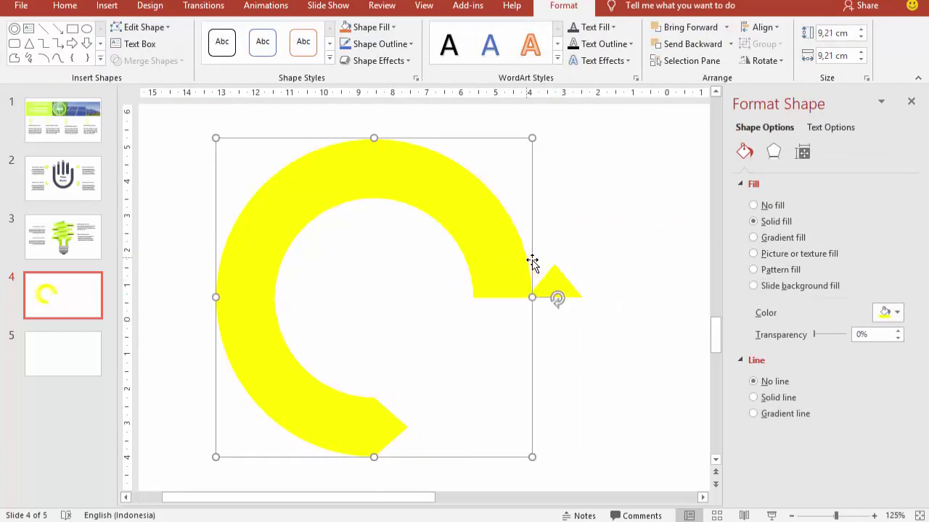
Fill the small triangle light blue, bring it forward, and fit it over the arc's upper end
{"action": "left_click", "coordinate": [559, 285]}
{"action": "left_click", "coordinate": [891, 314]}
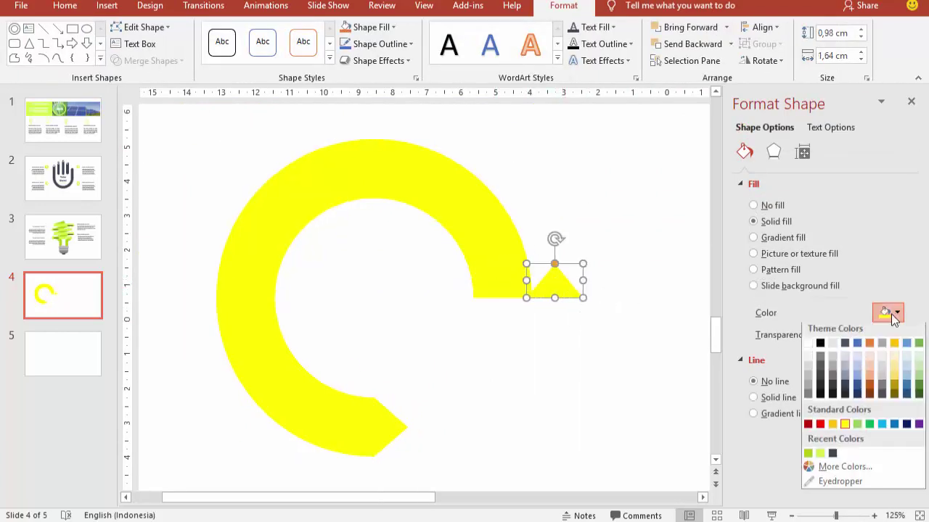
{"action": "left_click", "coordinate": [853, 369]}
{"action": "left_click_drag", "start_coordinate": [555, 289], "coordinate": [524, 312]}
{"action": "right_click", "coordinate": [526, 312]}
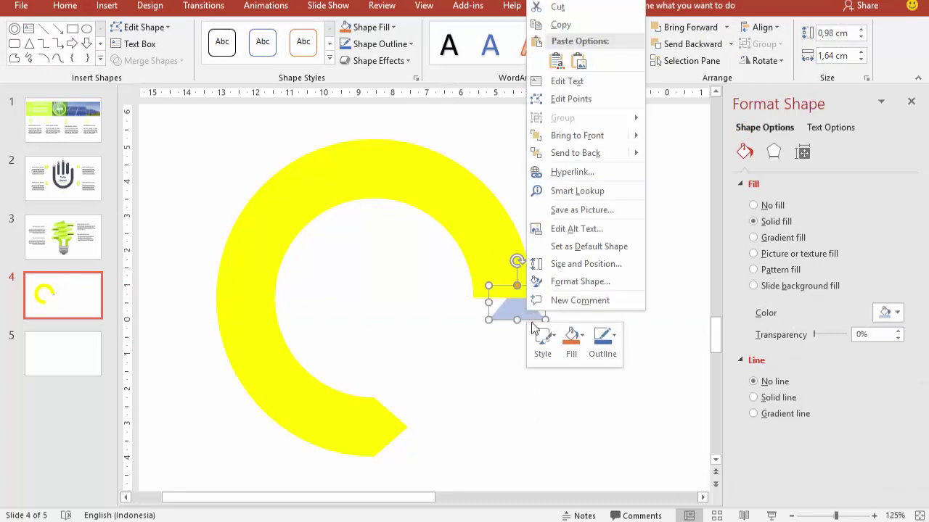
{"action": "left_click", "coordinate": [578, 136]}
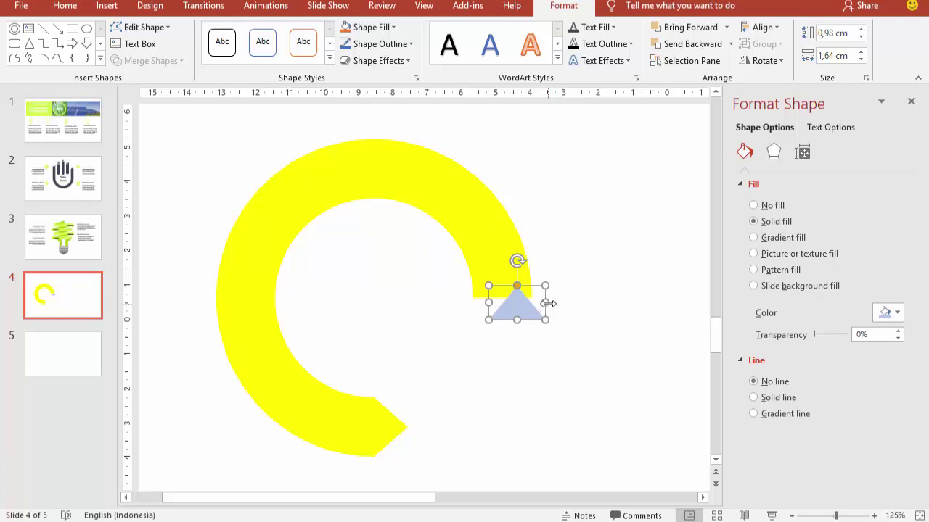
{"action": "scroll", "coordinate": [548, 303], "scroll_direction": "up", "scroll_amount": 5}
{"action": "left_click_drag", "start_coordinate": [425, 284], "coordinate": [399, 249]}
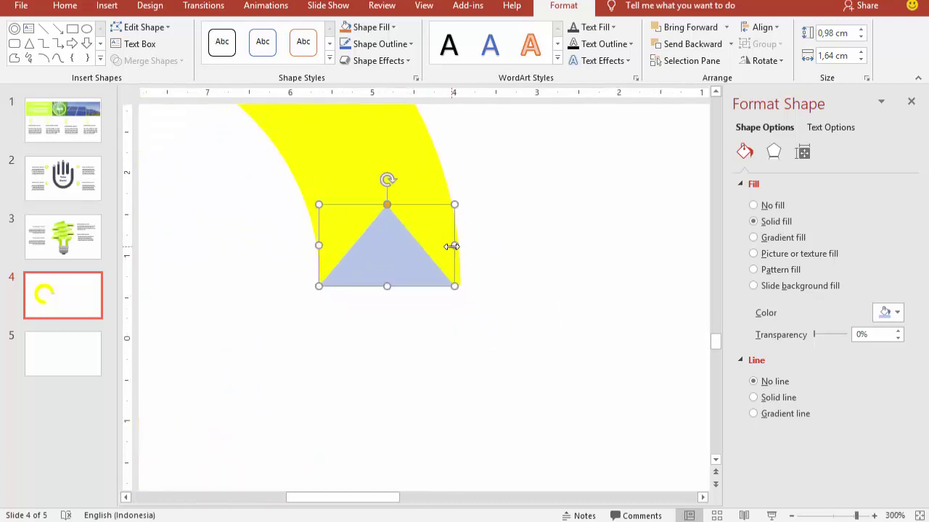
{"action": "left_click_drag", "start_coordinate": [455, 245], "coordinate": [461, 248]}
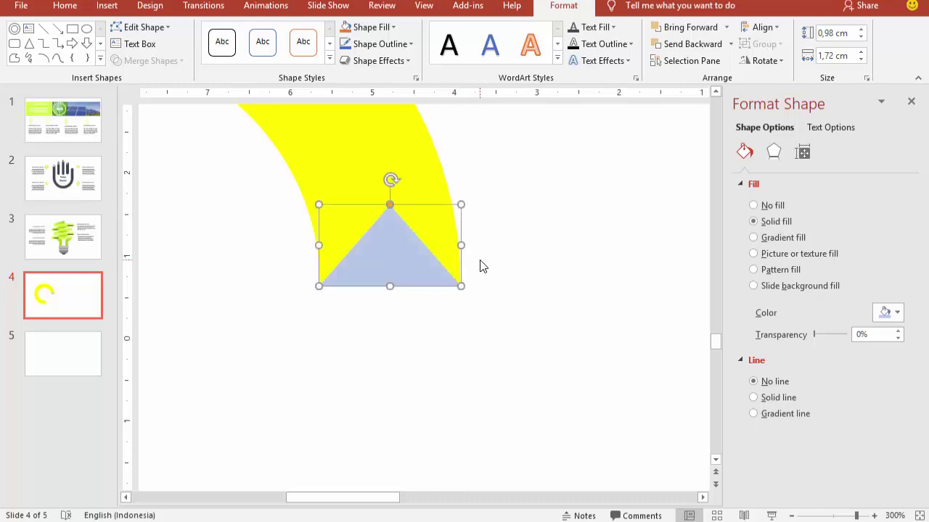
Subtract the triangle from the arc to cut a notched tail
{"action": "left_click", "coordinate": [423, 166]}
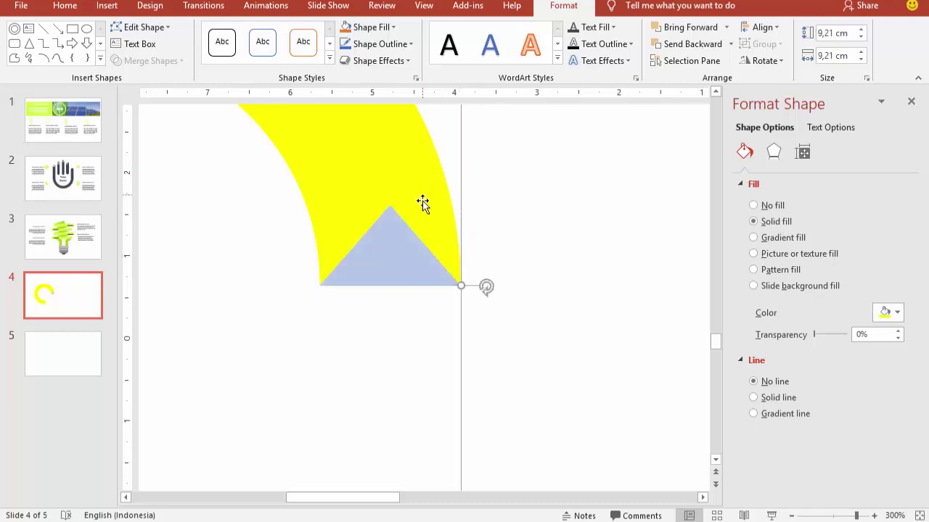
{"action": "left_click", "coordinate": [399, 265], "text": "shift"}
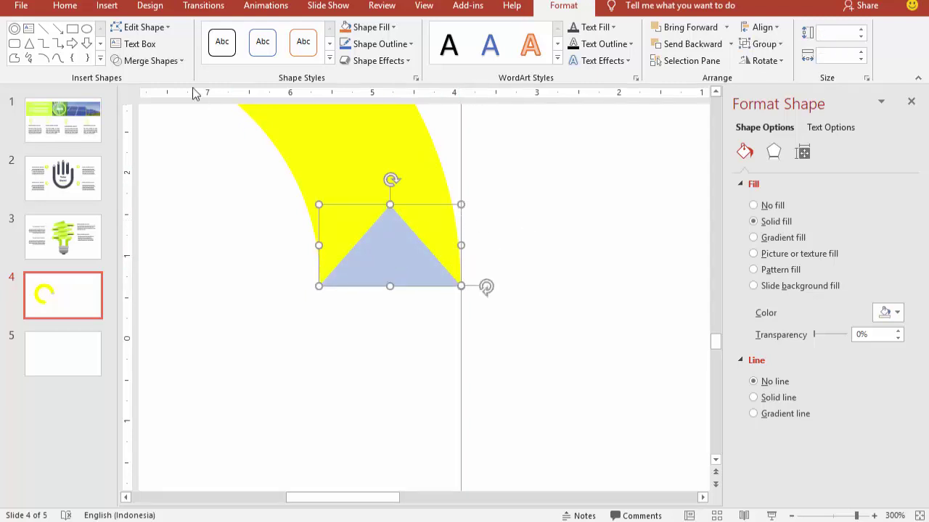
{"action": "left_click", "coordinate": [170, 61]}
{"action": "left_click", "coordinate": [160, 149]}
{"action": "left_click", "coordinate": [510, 191]}
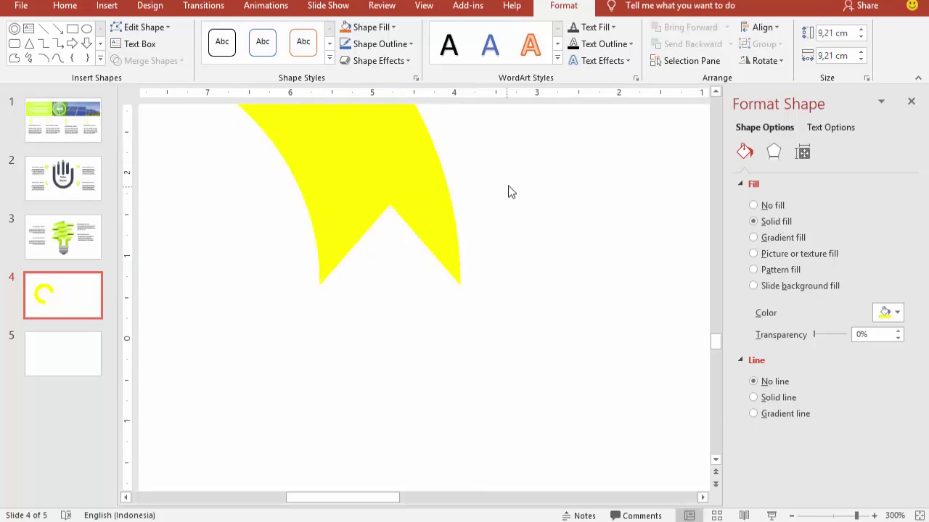
{"action": "scroll", "coordinate": [497, 190], "scroll_direction": "down", "scroll_amount": 5}
{"action": "scroll", "coordinate": [497, 190], "scroll_direction": "down", "scroll_amount": 3}
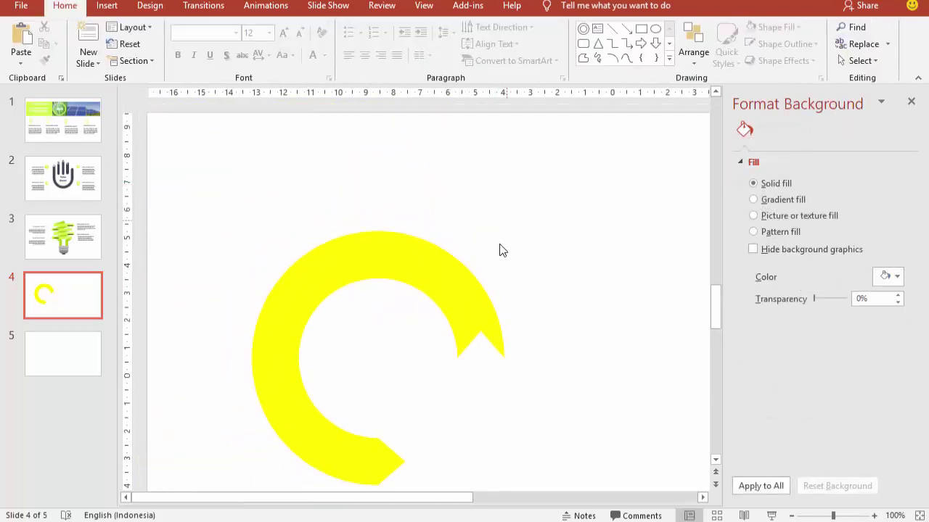
{"action": "left_click", "coordinate": [452, 283]}
Fill the notched arc with the recent lime green
{"action": "left_click", "coordinate": [885, 312]}
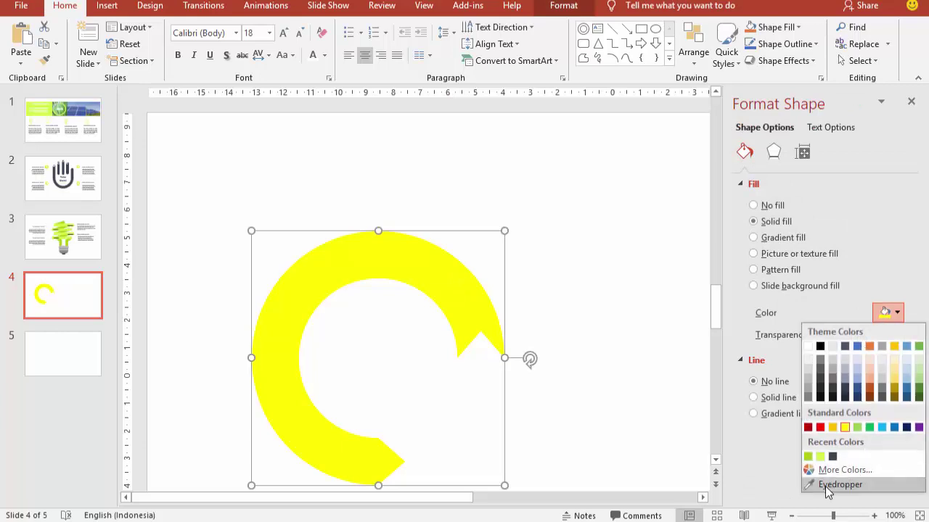
{"action": "left_click", "coordinate": [808, 456]}
{"action": "scroll", "coordinate": [526, 326], "scroll_direction": "down", "scroll_amount": 2}
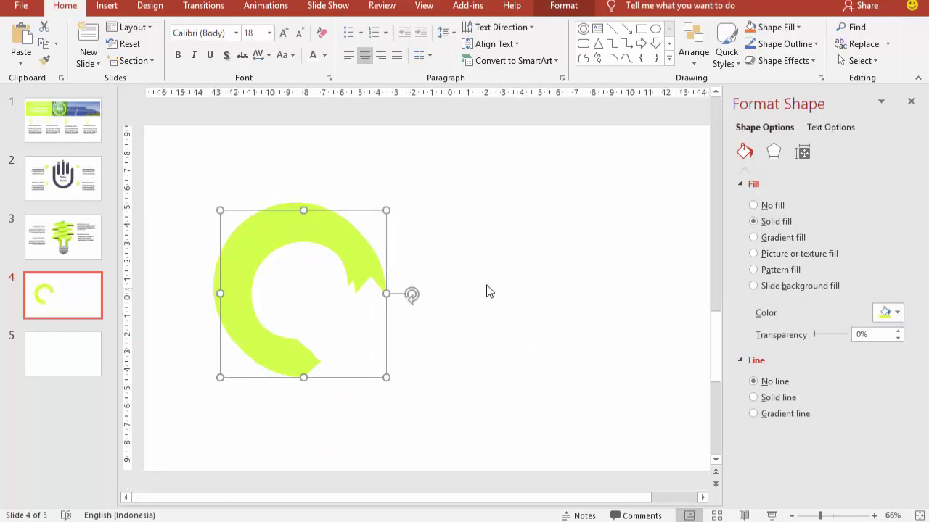
Copy the arc, rotate and flip it, and join it below the lime arc as an S
{"action": "left_click_drag", "start_coordinate": [460, 256], "coordinate": [520, 261]}
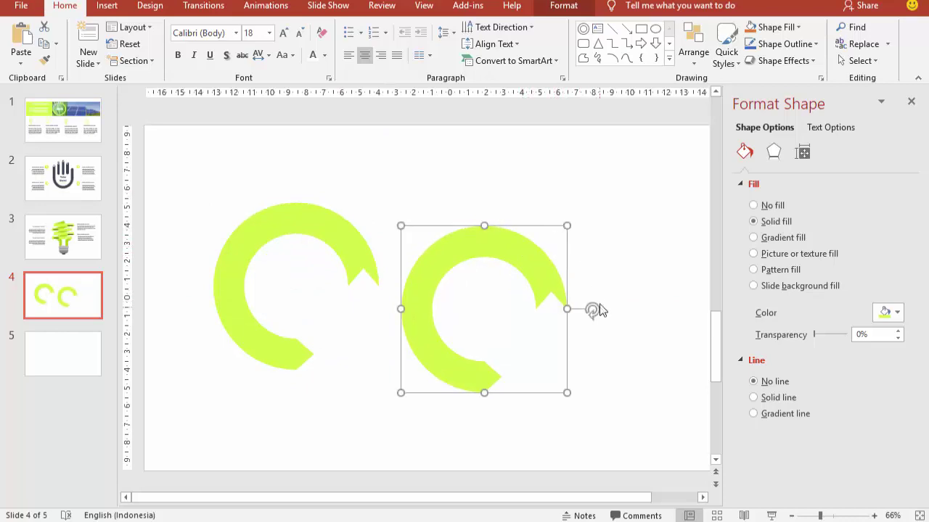
{"action": "left_click", "coordinate": [564, 6]}
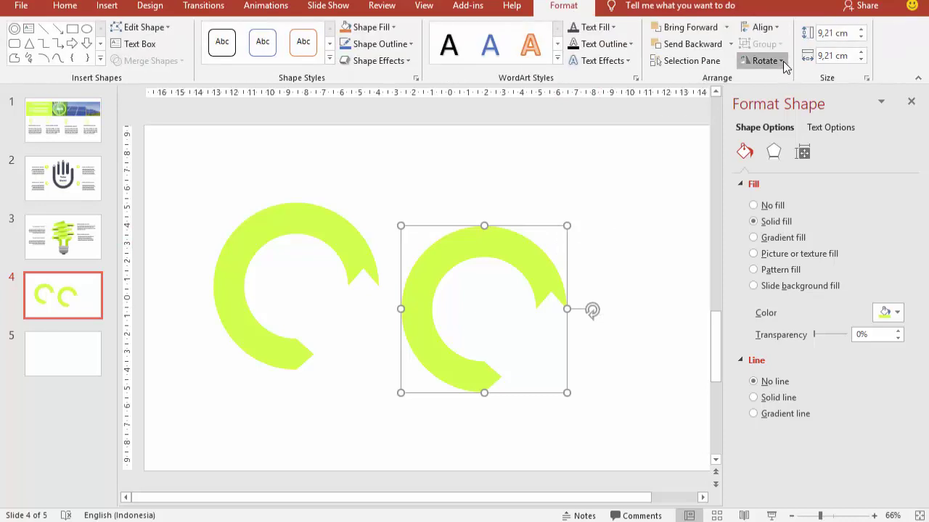
{"action": "left_click", "coordinate": [782, 63]}
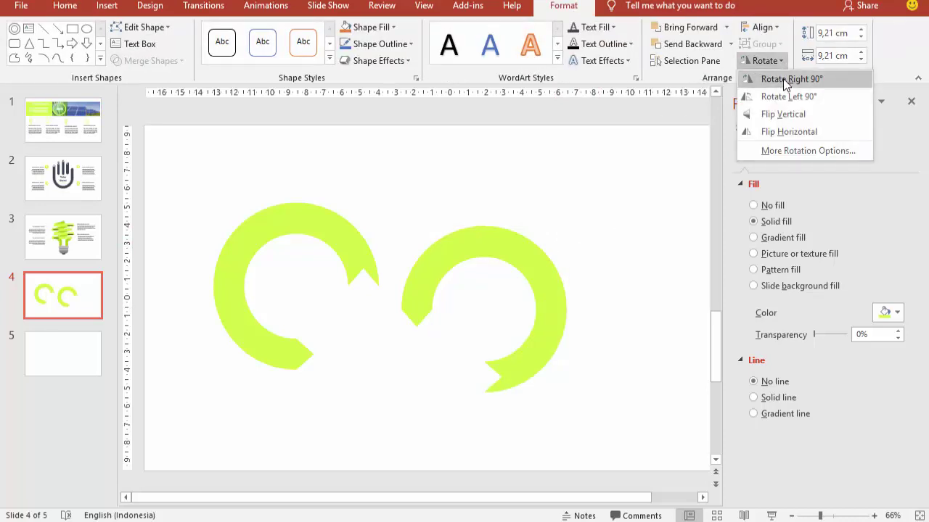
{"action": "left_click", "coordinate": [784, 80]}
{"action": "left_click", "coordinate": [768, 60]}
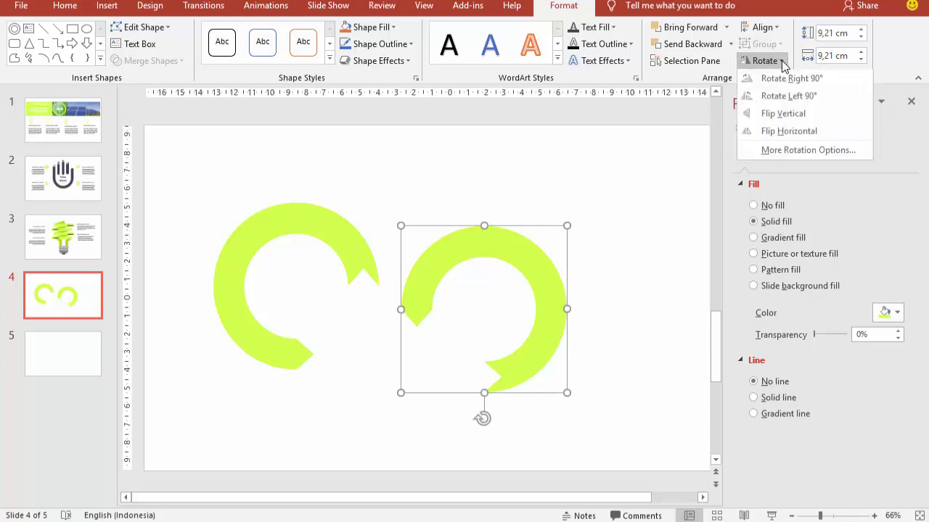
{"action": "left_click", "coordinate": [766, 79]}
{"action": "left_click_drag", "start_coordinate": [513, 254], "coordinate": [466, 296]}
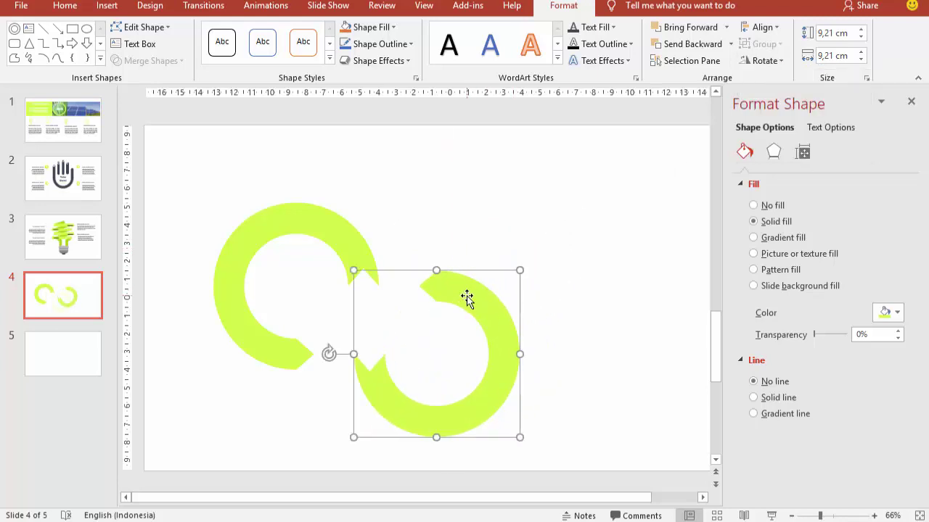
{"action": "left_click", "coordinate": [768, 60]}
{"action": "left_click", "coordinate": [780, 131]}
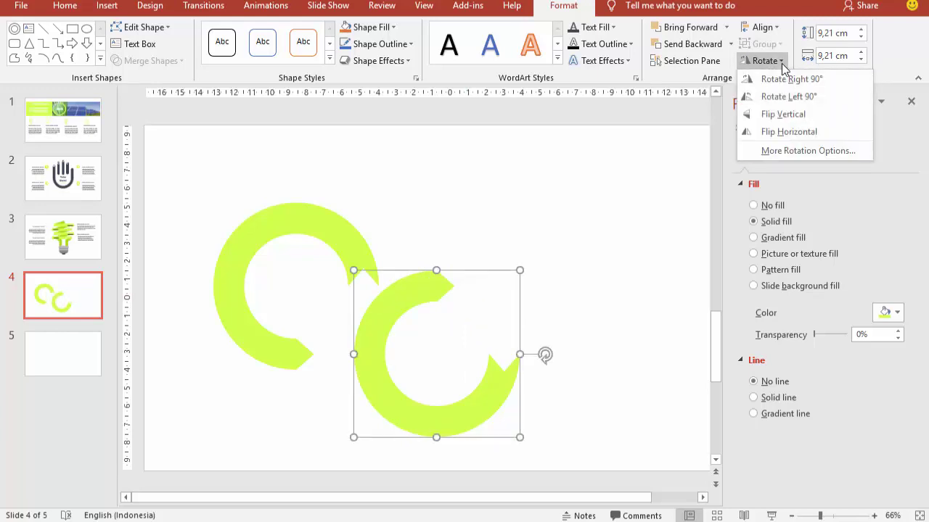
{"action": "left_click", "coordinate": [773, 96]}
{"action": "left_click_drag", "start_coordinate": [460, 307], "coordinate": [336, 368]}
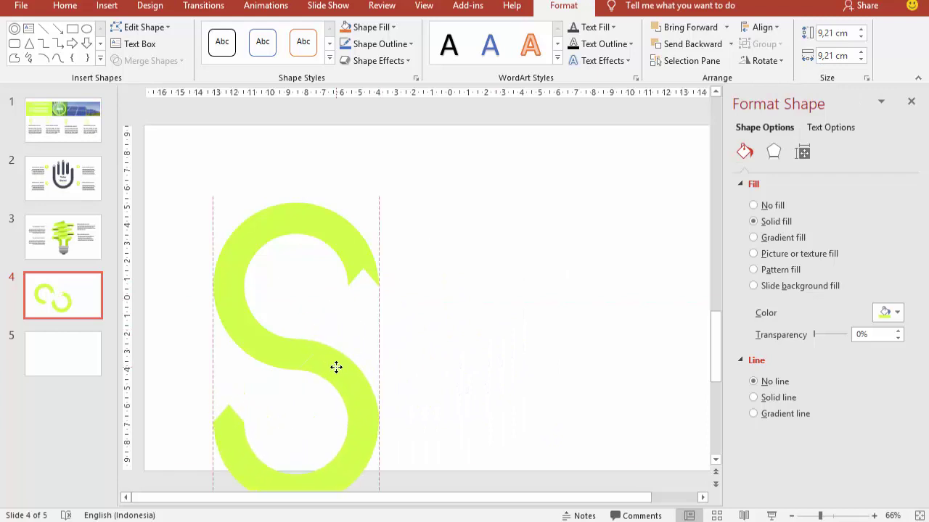
{"action": "left_click_drag", "start_coordinate": [336, 365], "coordinate": [333, 367]}
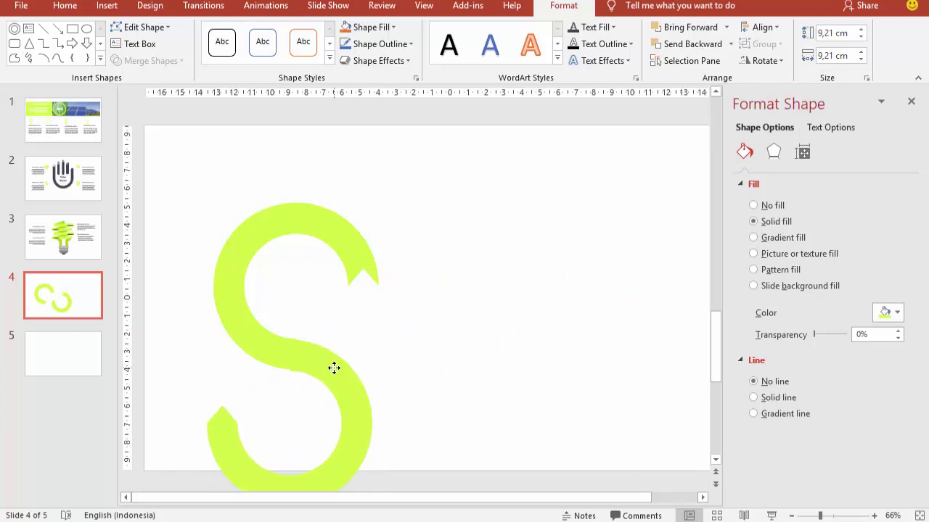
Fill the lower arc dark grey and place a third dark arc beside them
{"action": "left_click", "coordinate": [886, 312]}
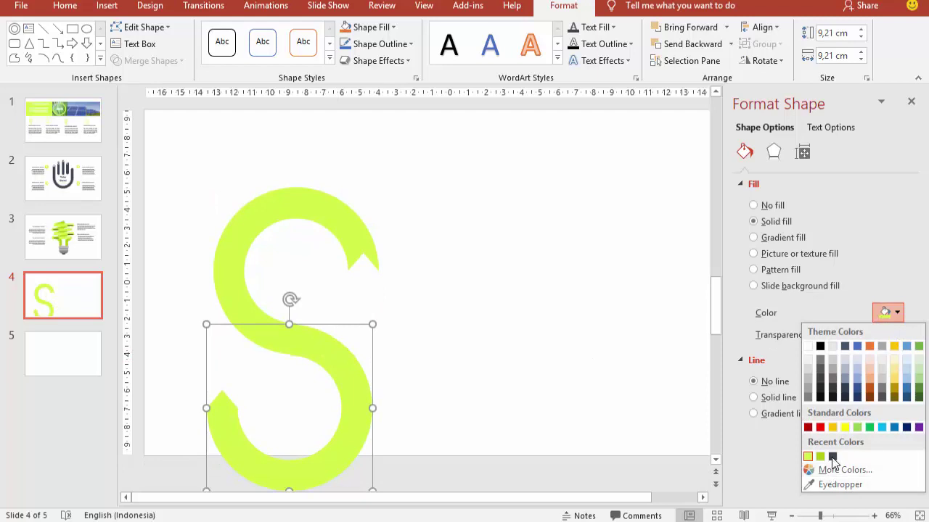
{"action": "left_click", "coordinate": [832, 457]}
{"action": "left_click_drag", "start_coordinate": [334, 356], "coordinate": [344, 355]}
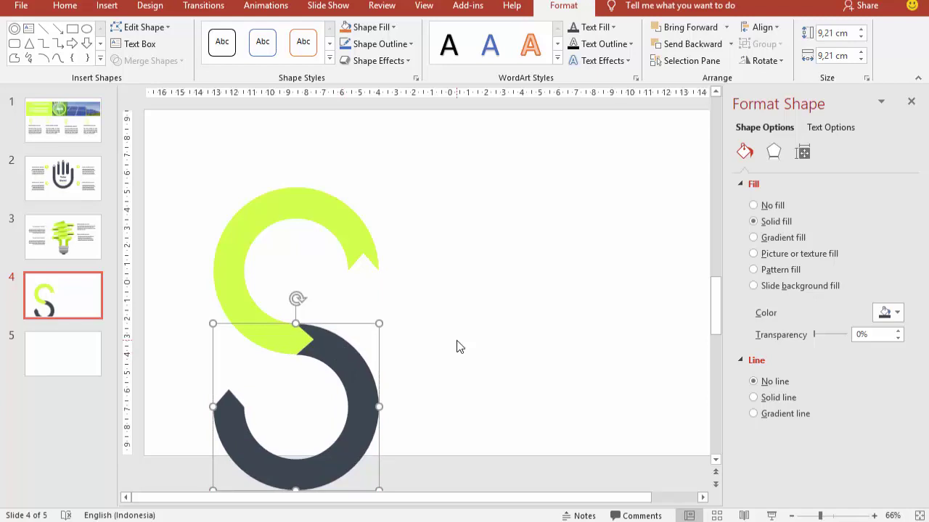
{"action": "scroll", "coordinate": [457, 347], "scroll_direction": "down", "scroll_amount": 1}
{"action": "scroll", "coordinate": [396, 375], "scroll_direction": "down", "scroll_amount": 2}
{"action": "left_click_drag", "start_coordinate": [344, 364], "coordinate": [523, 217], "text": "ctrl"}
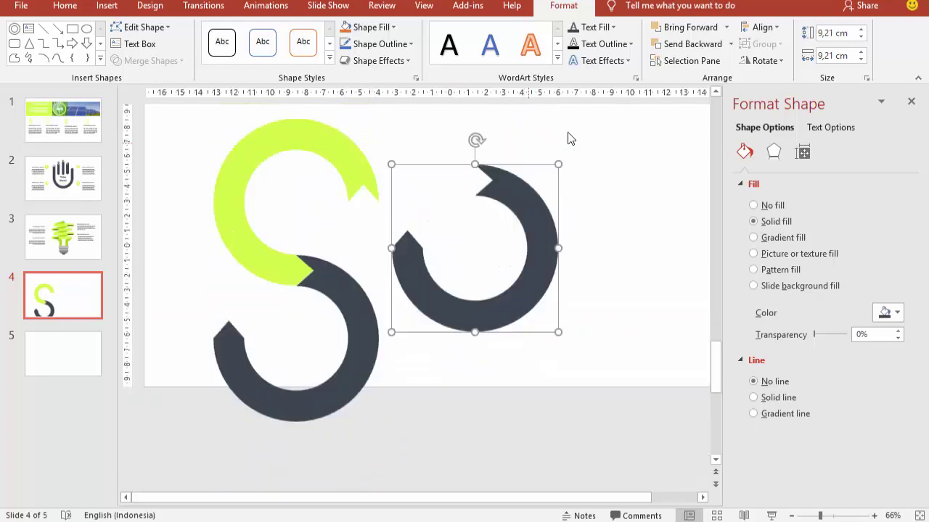
{"action": "scroll", "coordinate": [507, 232], "scroll_direction": "up", "scroll_amount": 2}
{"action": "left_click_drag", "start_coordinate": [411, 335], "coordinate": [366, 293]}
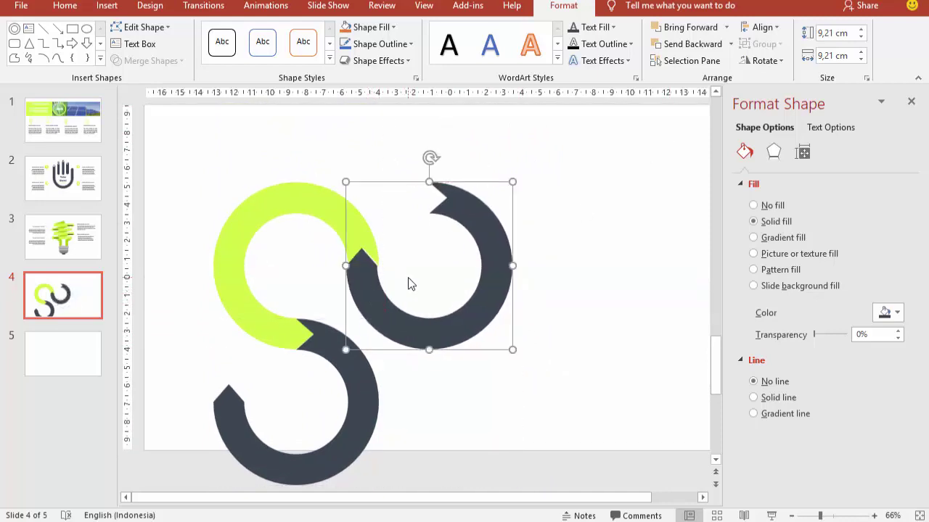
Select all three arcs and move them up together on the slide
{"action": "left_click", "coordinate": [300, 197], "text": "shift"}
{"action": "left_click", "coordinate": [348, 386], "text": "shift"}
{"action": "scroll", "coordinate": [357, 378], "scroll_direction": "down", "scroll_amount": 2}
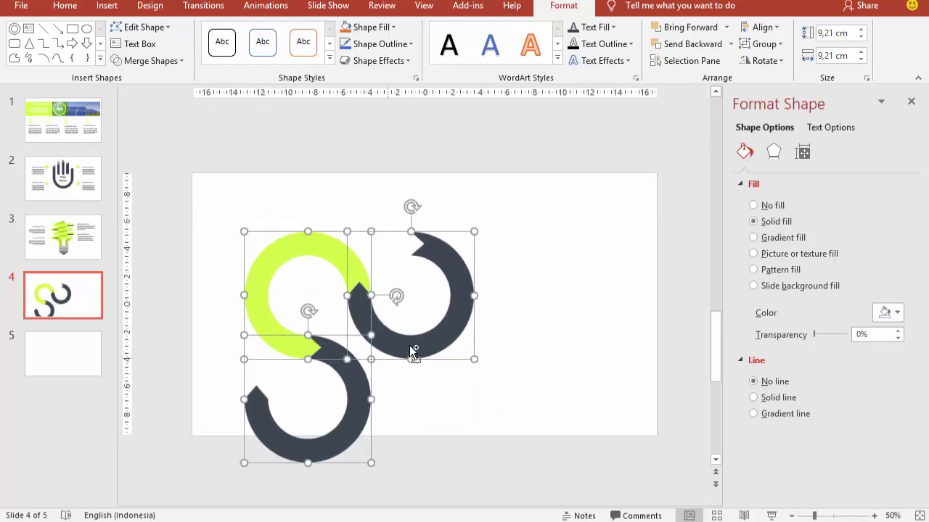
{"action": "mouse_move", "coordinate": [425, 326]}
{"action": "left_mouse_down"}
{"action": "mouse_move", "coordinate": [421, 303]}
{"action": "mouse_move", "coordinate": [403, 299]}
{"action": "left_mouse_up"}
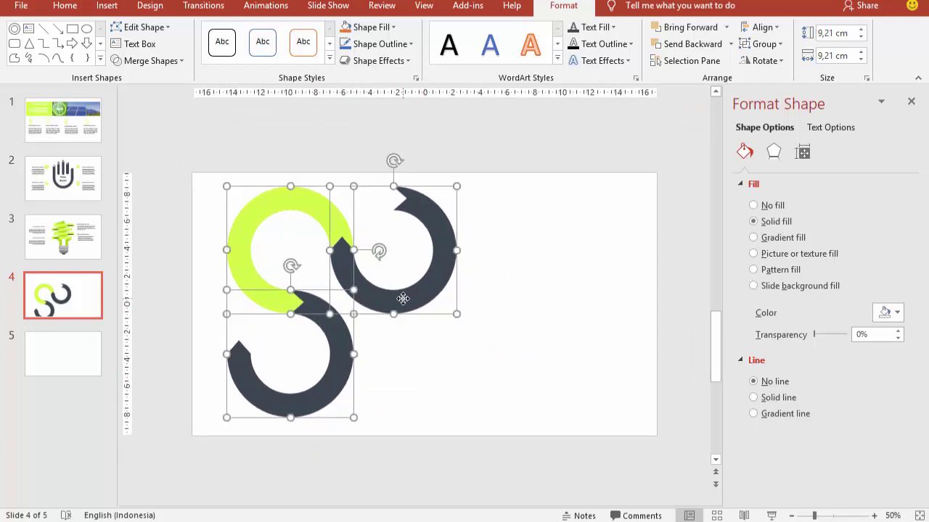
{"action": "left_click", "coordinate": [541, 272]}
{"action": "scroll", "coordinate": [543, 278], "scroll_direction": "down", "scroll_amount": 2}
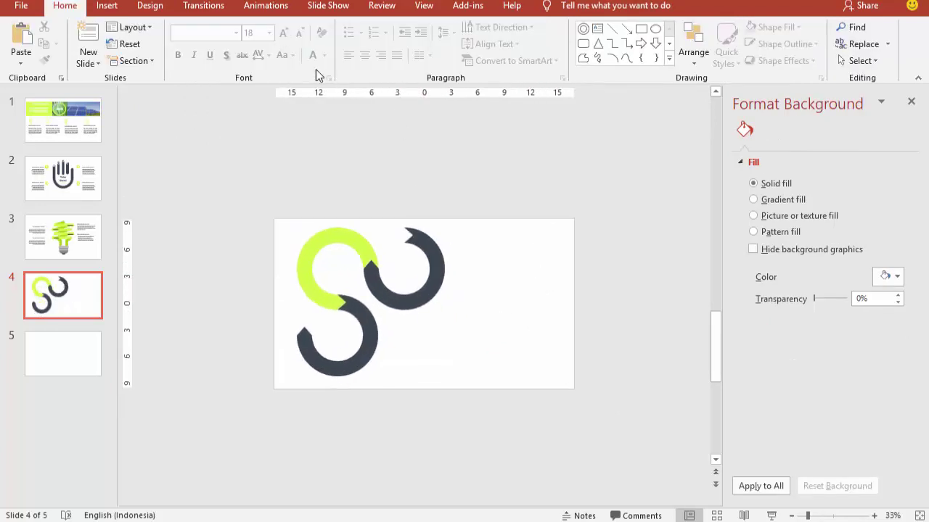
{"action": "left_click", "coordinate": [107, 6]}
{"action": "left_click", "coordinate": [265, 42]}
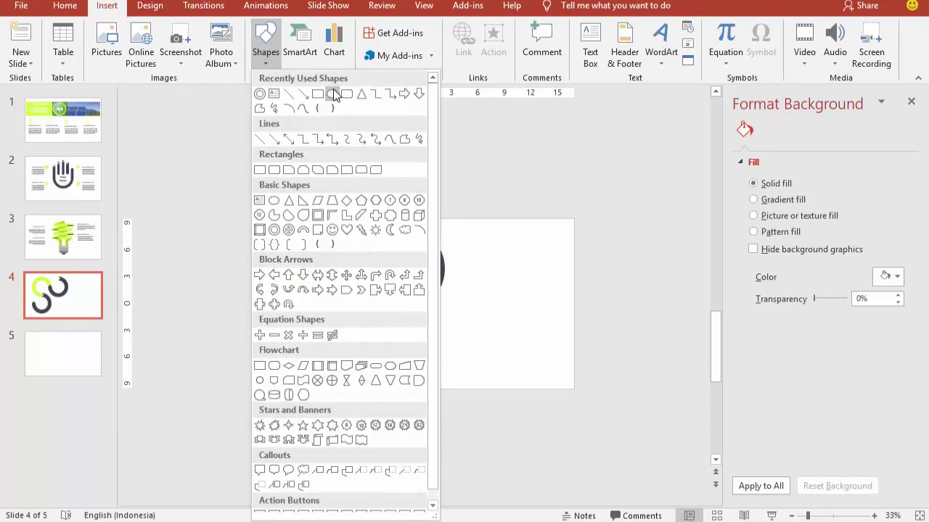
{"action": "left_click", "coordinate": [333, 93]}
{"action": "mouse_move", "coordinate": [322, 257]}
{"action": "left_mouse_down"}
{"action": "mouse_move", "coordinate": [359, 286]}
{"action": "mouse_move", "coordinate": [339, 269]}
{"action": "left_mouse_up"}
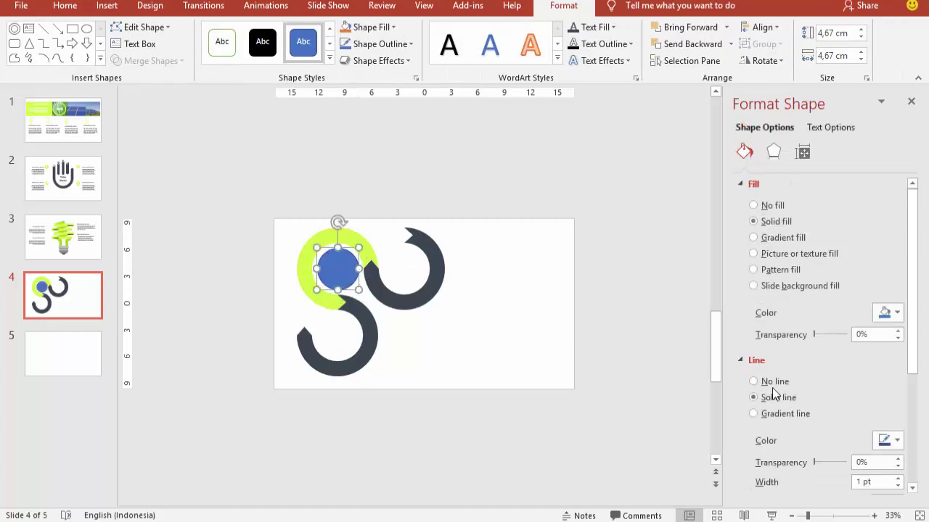
{"action": "left_click", "coordinate": [770, 382]}
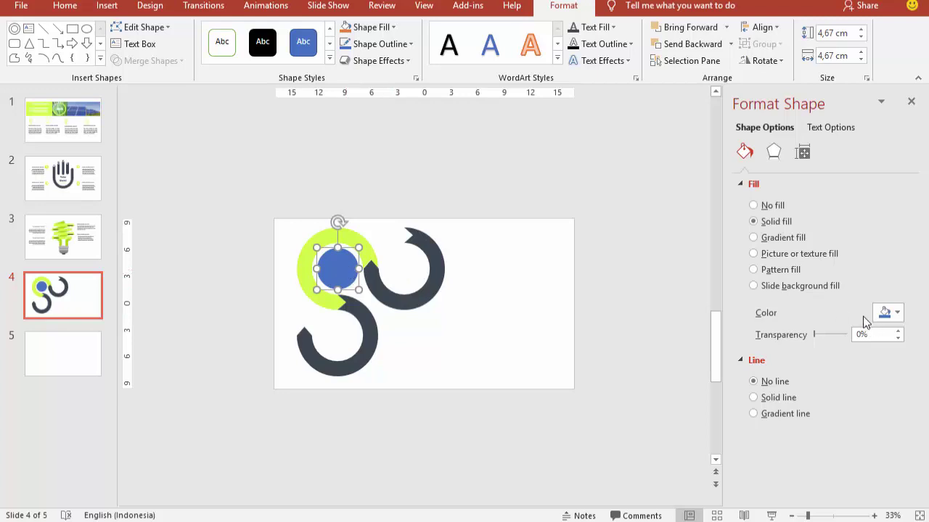
{"action": "left_click", "coordinate": [888, 313]}
{"action": "left_click", "coordinate": [809, 382]}
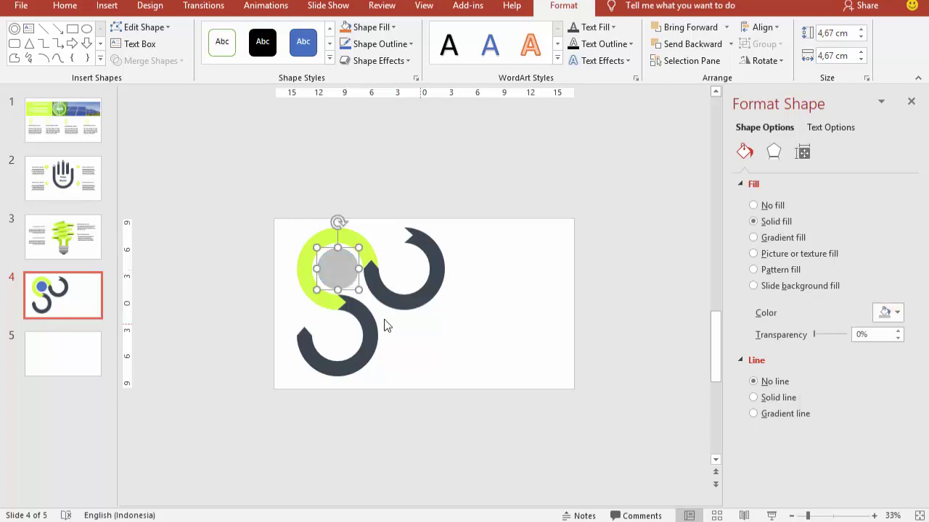
{"action": "mouse_move", "coordinate": [341, 269]}
{"action": "left_mouse_down"}
{"action": "mouse_move", "coordinate": [342, 337]}
{"action": "mouse_move", "coordinate": [420, 269]}
{"action": "mouse_move", "coordinate": [412, 268]}
{"action": "left_mouse_up"}
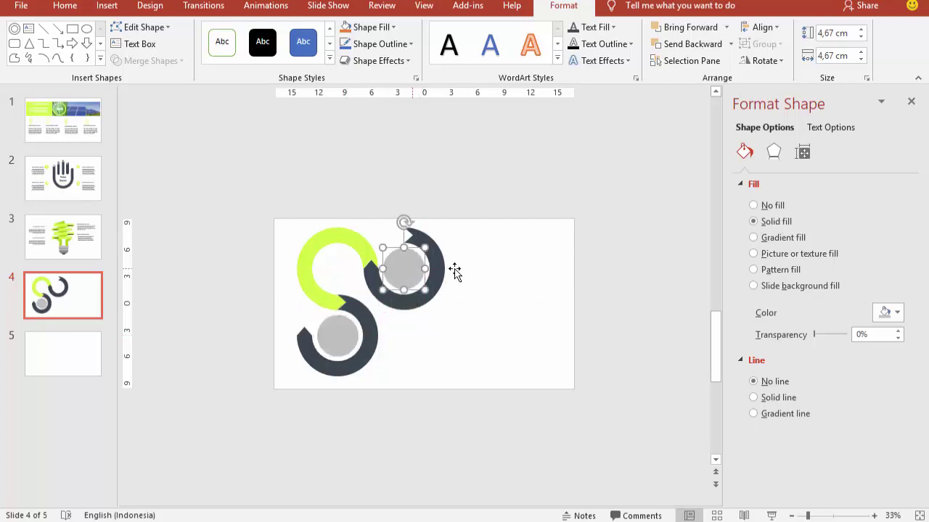
{"action": "left_click", "coordinate": [486, 274]}
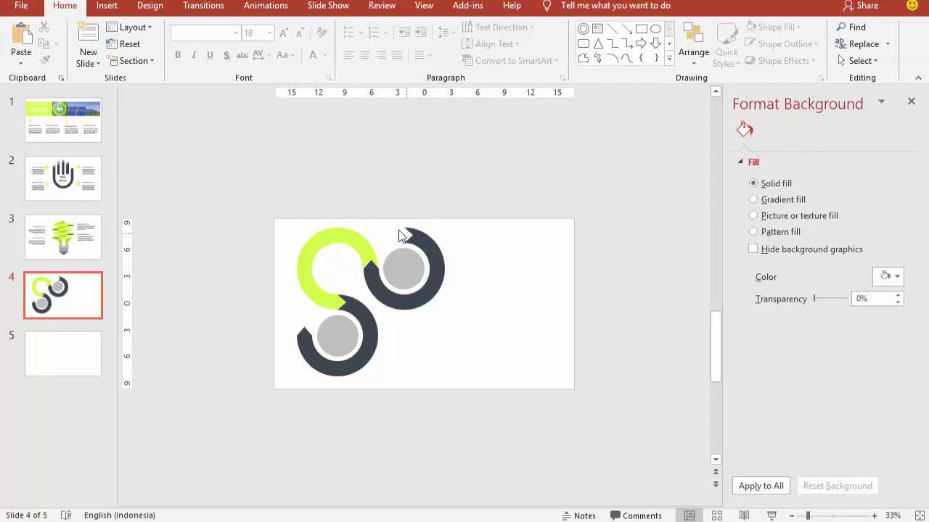
{"action": "scroll", "coordinate": [311, 254], "scroll_direction": "up", "scroll_amount": 3}
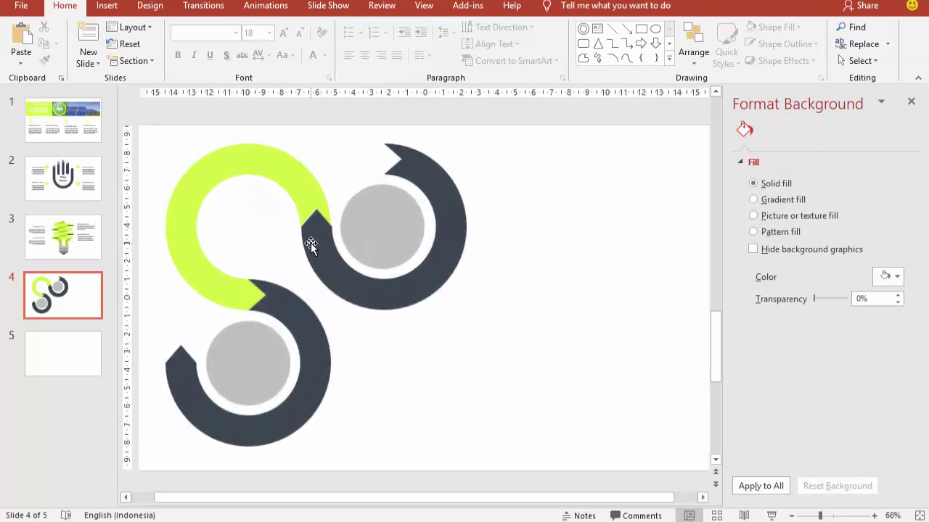
Draw a thin donut ring inside the lime arc with no outline and a dark slate fill
{"action": "left_click", "coordinate": [107, 6]}
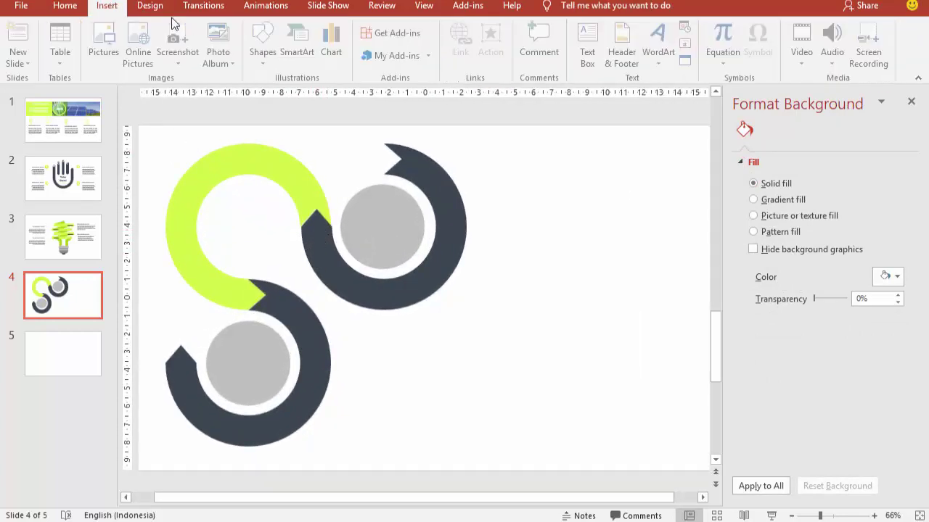
{"action": "left_click", "coordinate": [265, 43]}
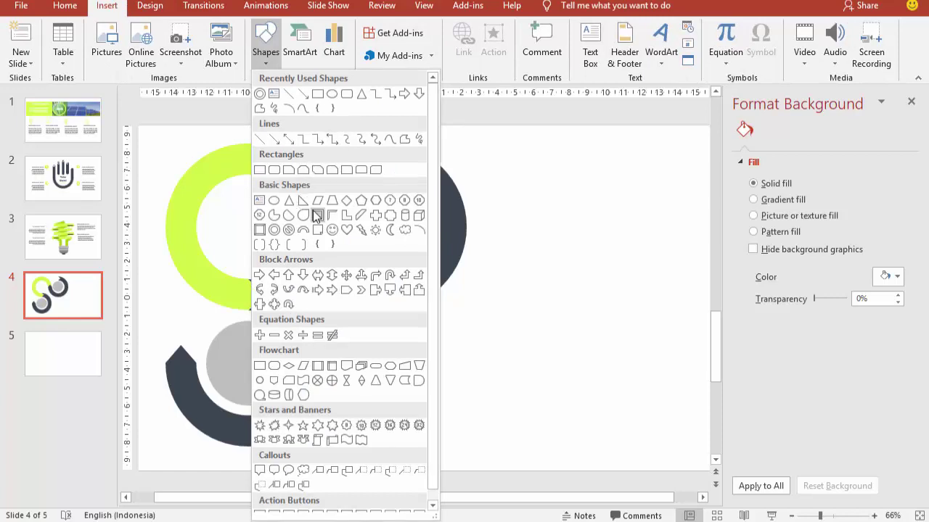
{"action": "left_click", "coordinate": [274, 229]}
{"action": "left_click_drag", "start_coordinate": [490, 252], "coordinate": [556, 322]}
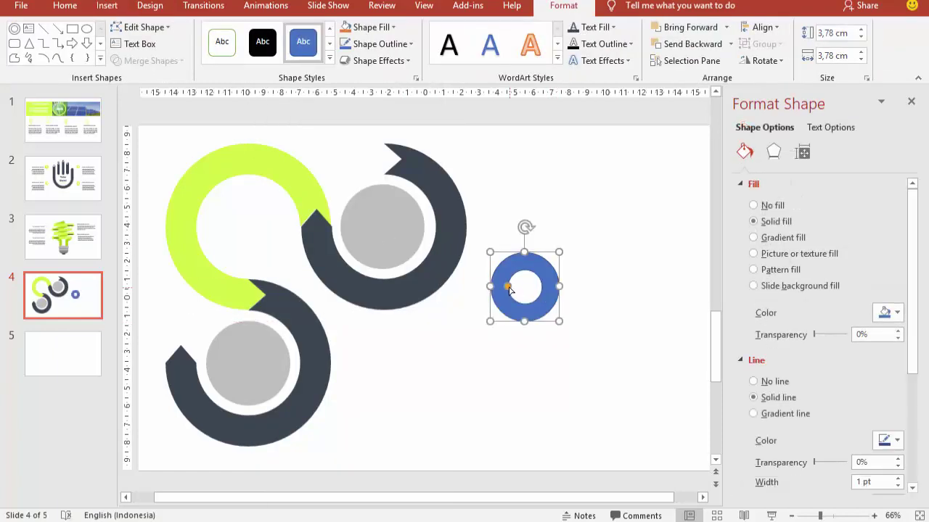
{"action": "left_click_drag", "start_coordinate": [508, 290], "coordinate": [258, 196]}
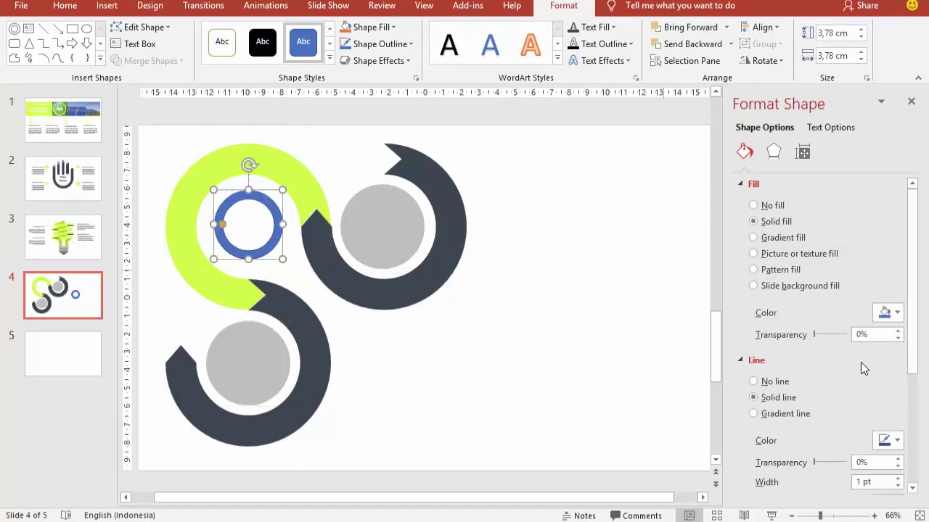
{"action": "left_click", "coordinate": [774, 381]}
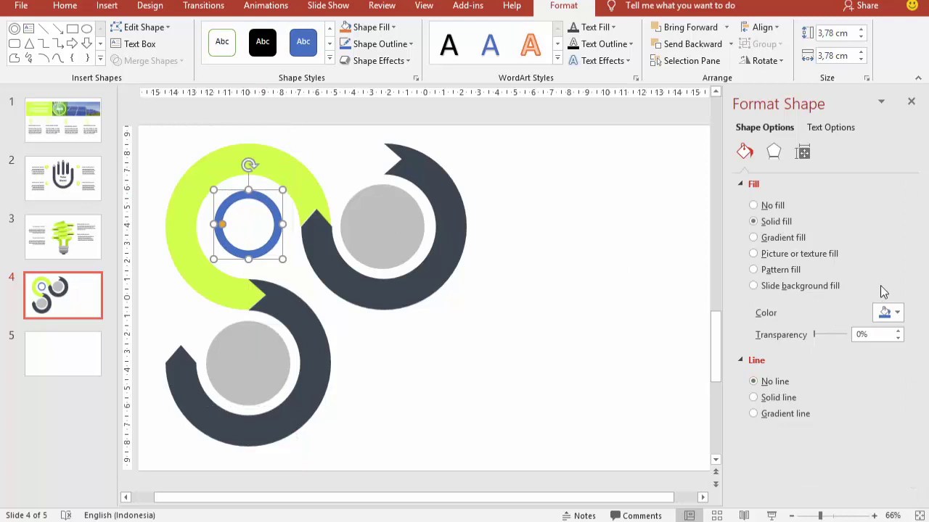
{"action": "left_click", "coordinate": [883, 312]}
{"action": "left_click", "coordinate": [811, 454]}
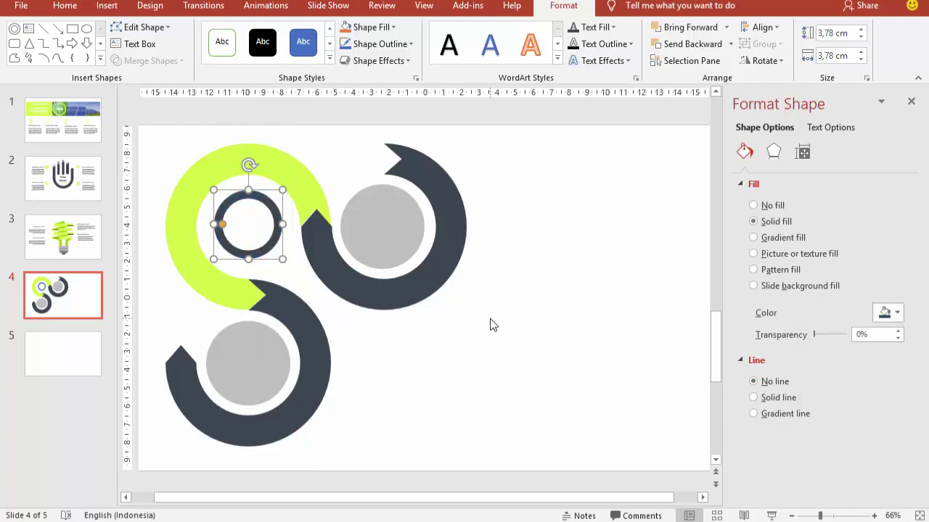
Duplicate the dark donut and subtract a rectangle from its upper-left quarter to leave a three-quarter arc
{"action": "key", "text": "ctrl+d"}
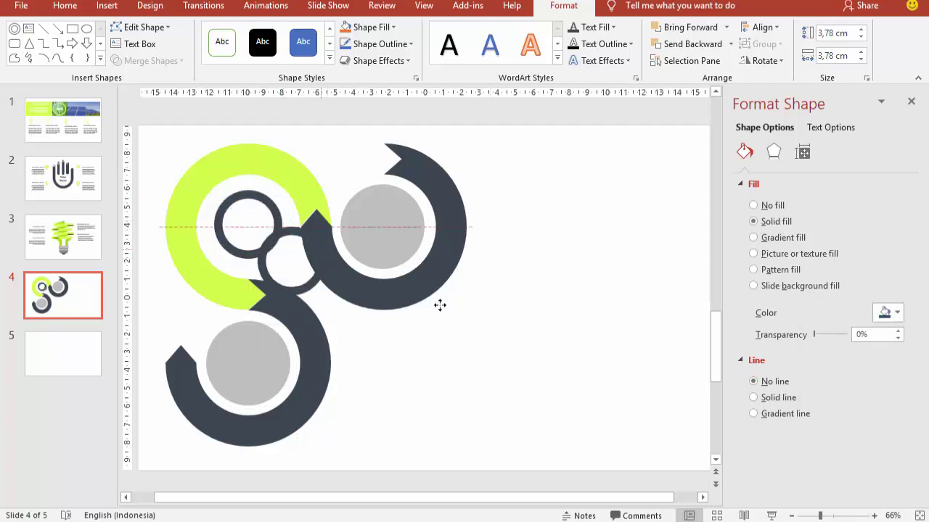
{"action": "left_click_drag", "start_coordinate": [293, 231], "coordinate": [570, 347]}
{"action": "left_click", "coordinate": [107, 6]}
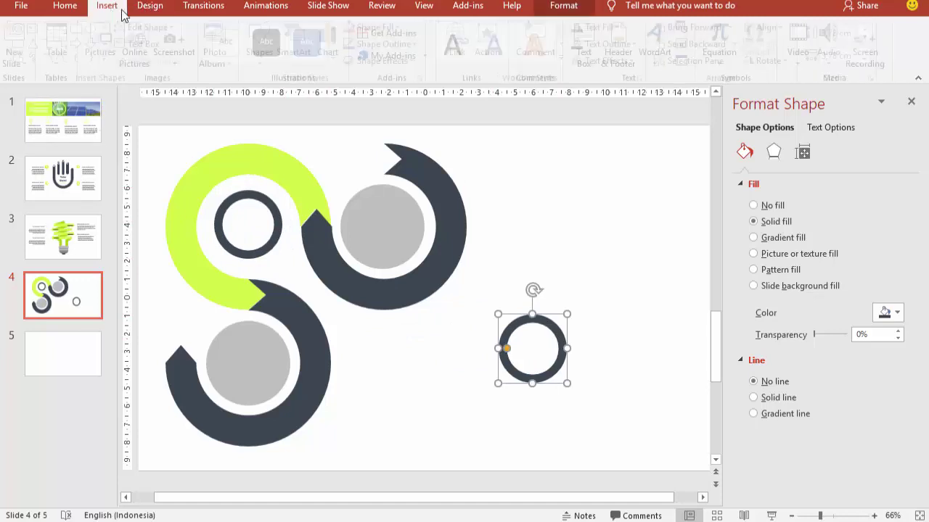
{"action": "left_click", "coordinate": [266, 40]}
{"action": "left_click", "coordinate": [317, 95]}
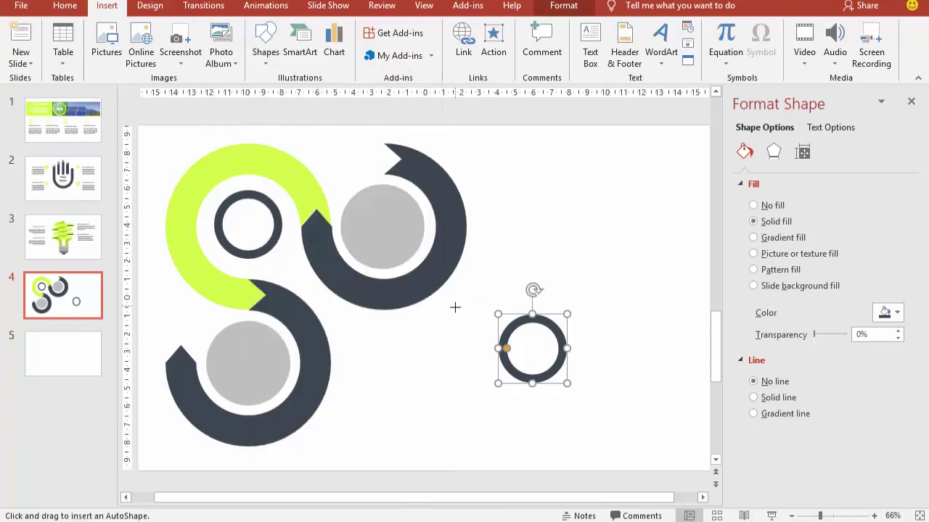
{"action": "left_click_drag", "start_coordinate": [474, 298], "coordinate": [532, 348]}
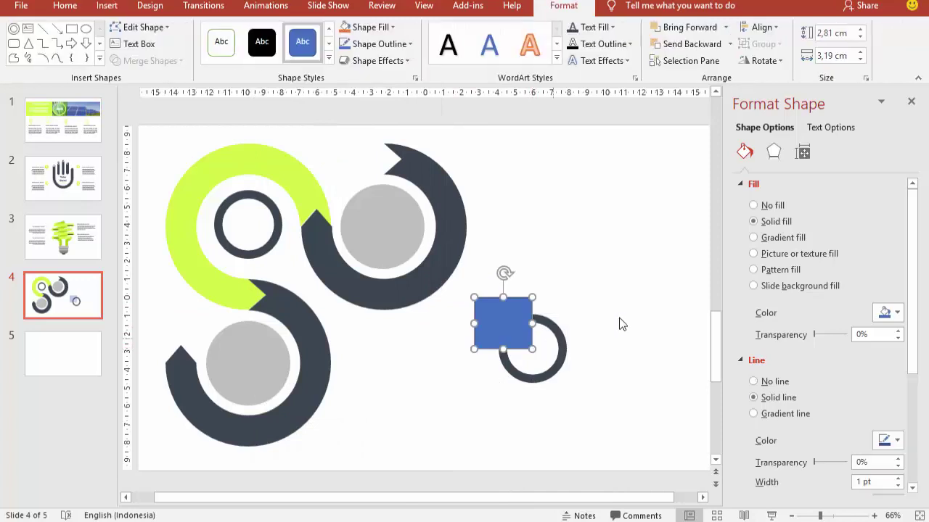
{"action": "left_click", "coordinate": [479, 309], "text": "shift"}
{"action": "left_click", "coordinate": [181, 61]}
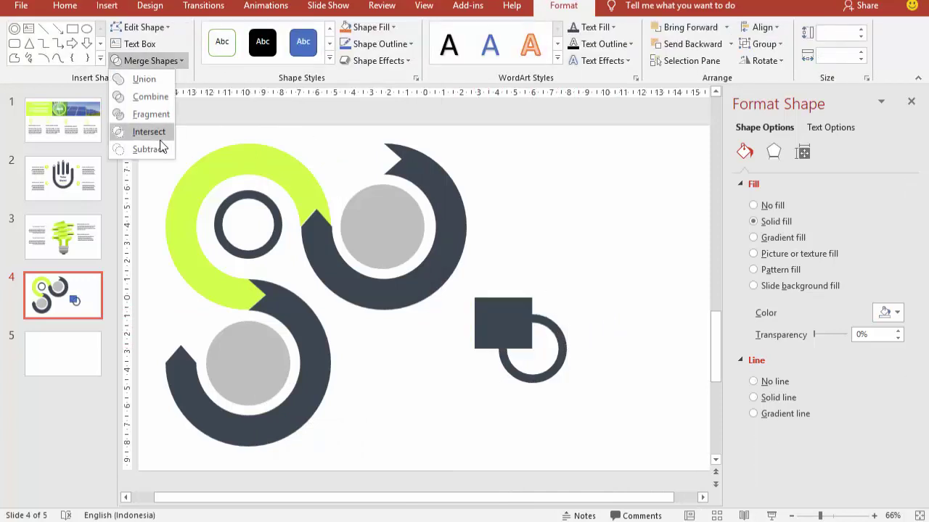
{"action": "left_click", "coordinate": [161, 143]}
Colour the arc lime green and lay it over the small dark ring
{"action": "left_click", "coordinate": [883, 313]}
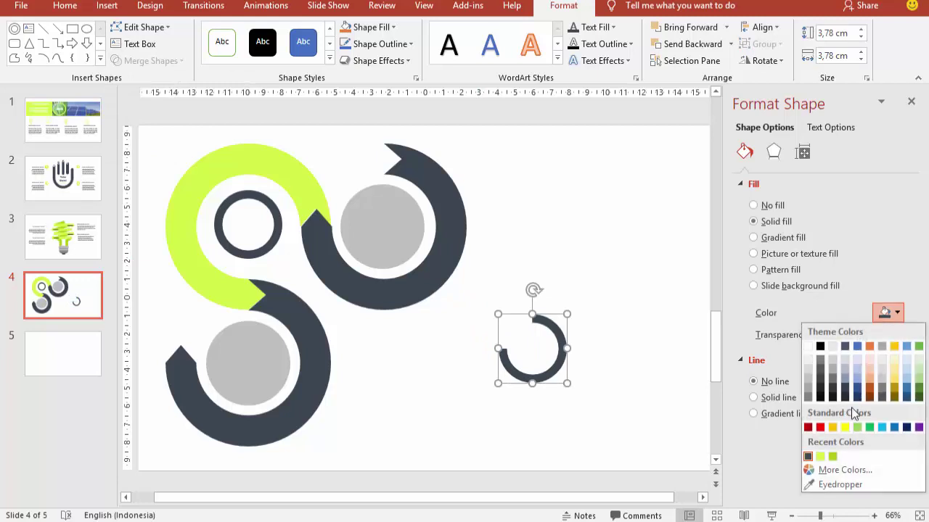
{"action": "left_click", "coordinate": [830, 455]}
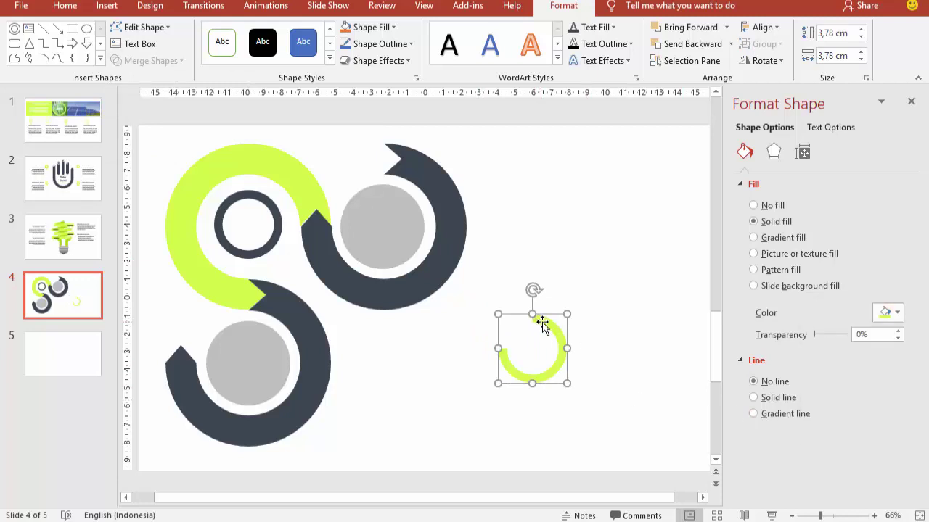
{"action": "left_click_drag", "start_coordinate": [543, 330], "coordinate": [263, 203]}
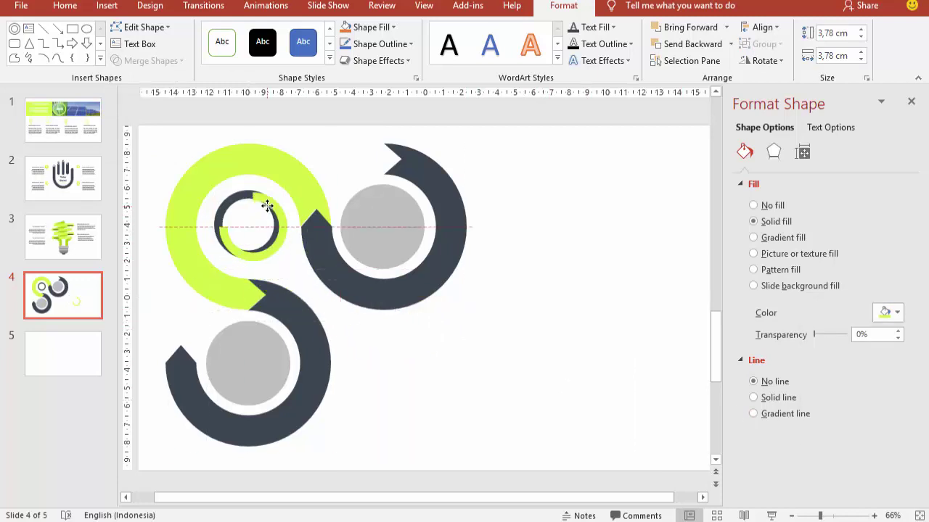
{"action": "left_click", "coordinate": [587, 239]}
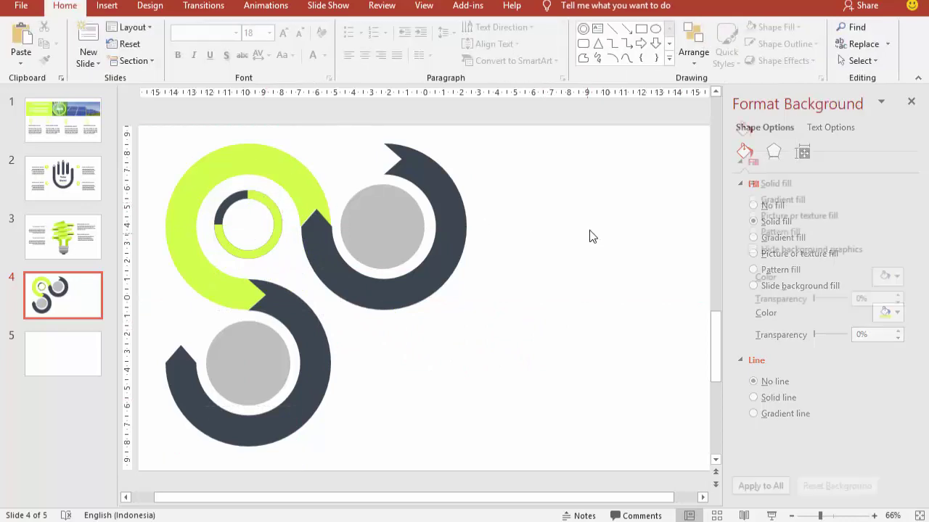
Add a text box reading 2018 to the right of the lower arc
{"action": "scroll", "coordinate": [587, 234], "scroll_direction": "down", "scroll_amount": 1, "text": "ctrl"}
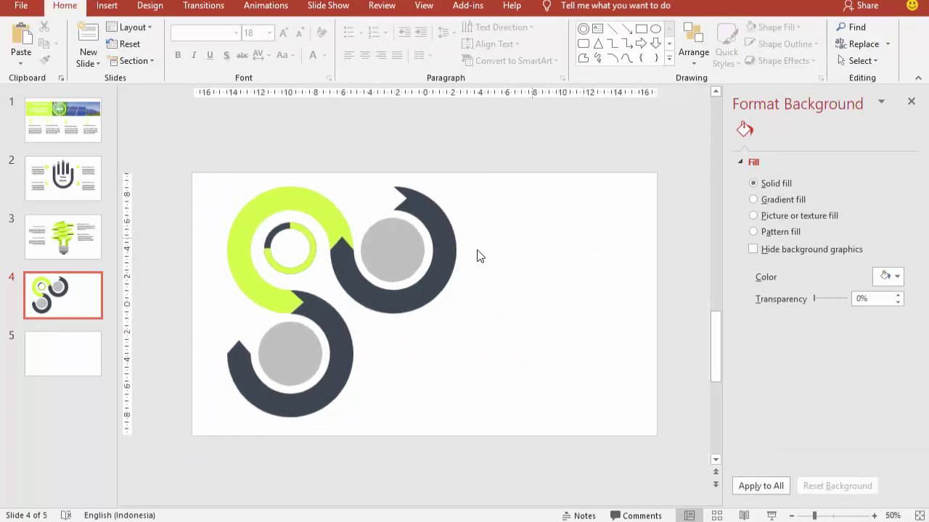
{"action": "scroll", "coordinate": [477, 254], "scroll_direction": "down", "scroll_amount": 1, "text": "ctrl"}
{"action": "scroll", "coordinate": [516, 255], "scroll_direction": "down", "scroll_amount": 1, "text": "ctrl"}
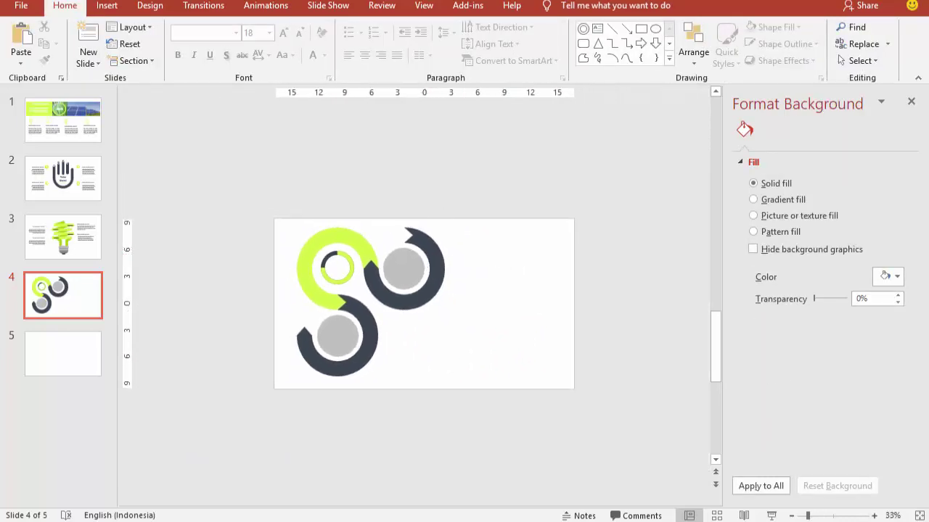
{"action": "left_click", "coordinate": [106, 5]}
{"action": "left_click", "coordinate": [590, 51]}
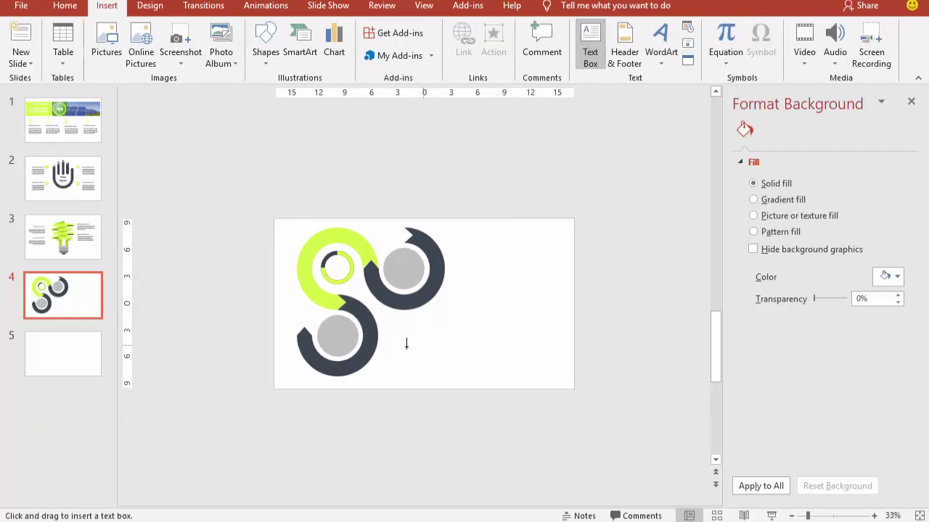
{"action": "left_click", "coordinate": [406, 345]}
{"action": "type", "text": "201"}
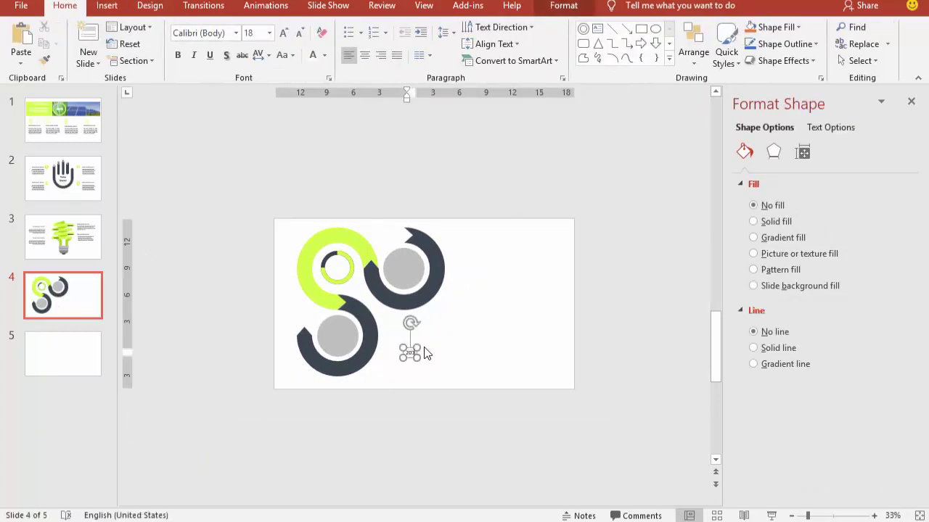
{"action": "type", "text": "8"}
Set the 2018 label to Gotham Bold 40, move it onto the lower grey circle, and copy it
{"action": "left_click", "coordinate": [408, 348]}
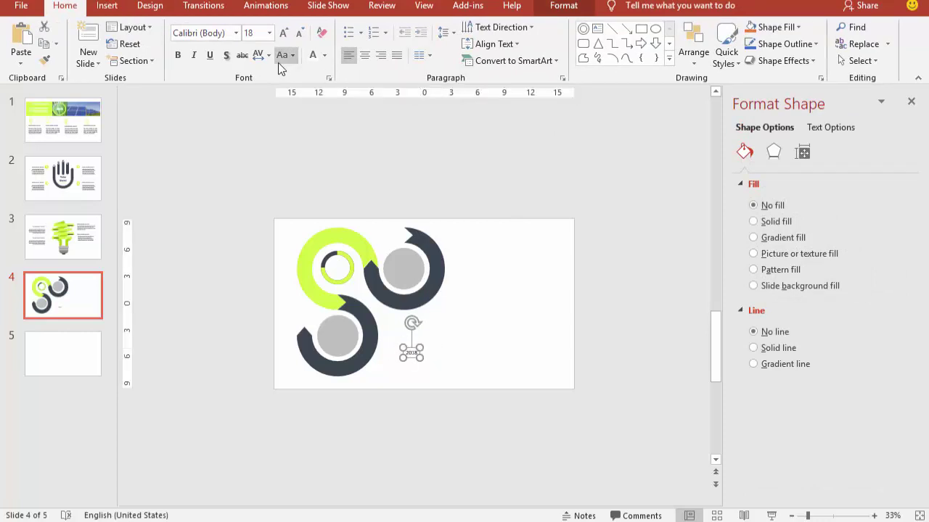
{"action": "left_click", "coordinate": [236, 32]}
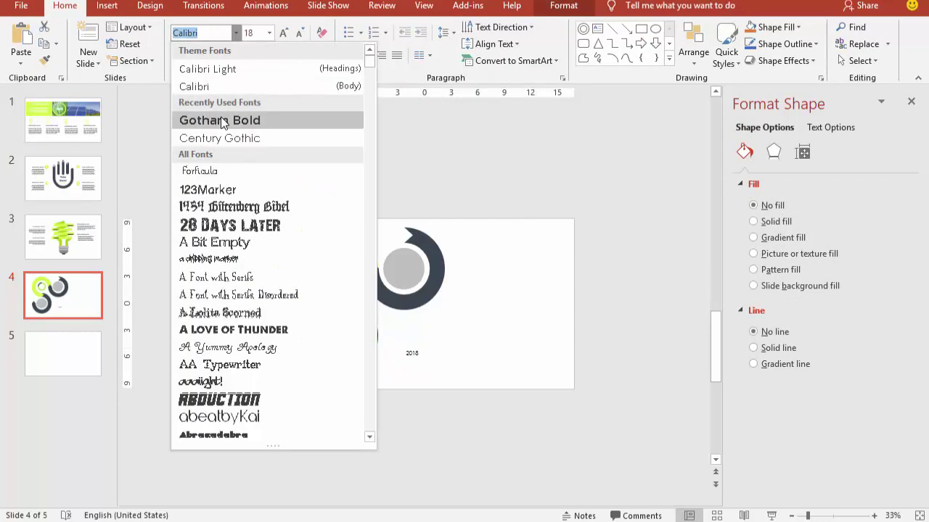
{"action": "left_click", "coordinate": [222, 121]}
{"action": "left_click", "coordinate": [269, 33]}
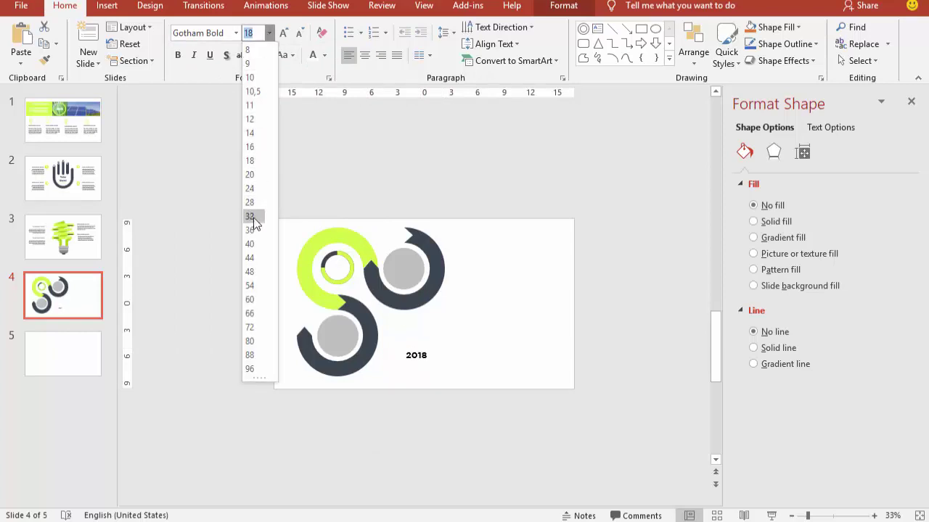
{"action": "left_click", "coordinate": [252, 245]}
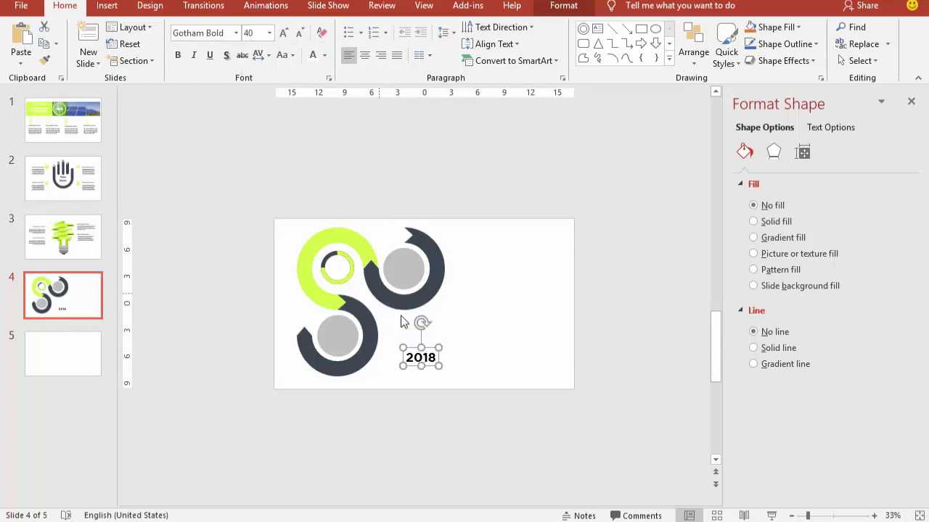
{"action": "left_click_drag", "start_coordinate": [410, 349], "coordinate": [328, 329]}
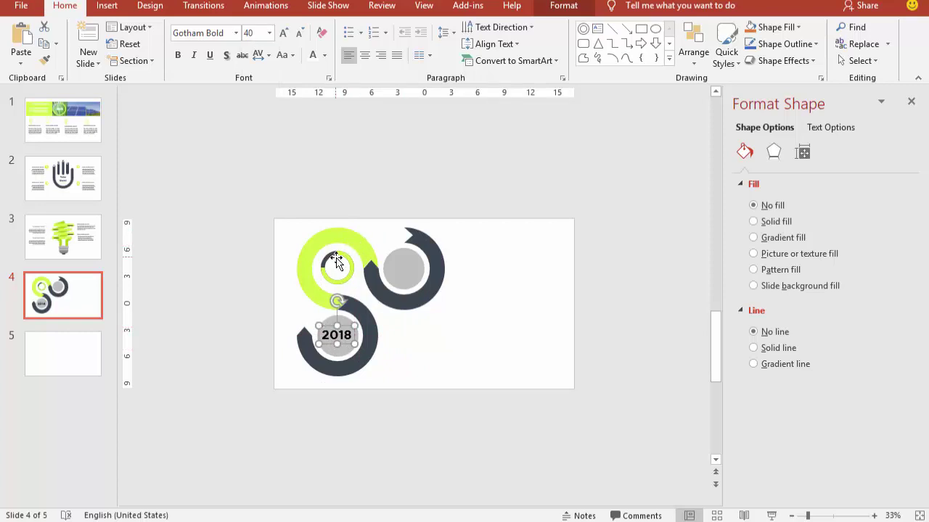
{"action": "mouse_move", "coordinate": [333, 319]}
{"action": "left_mouse_down"}
{"action": "mouse_move", "coordinate": [436, 310]}
{"action": "mouse_move", "coordinate": [450, 330]}
{"action": "left_mouse_up"}
Change the copied year label from 2018 to 2019
{"action": "left_click", "coordinate": [453, 334]}
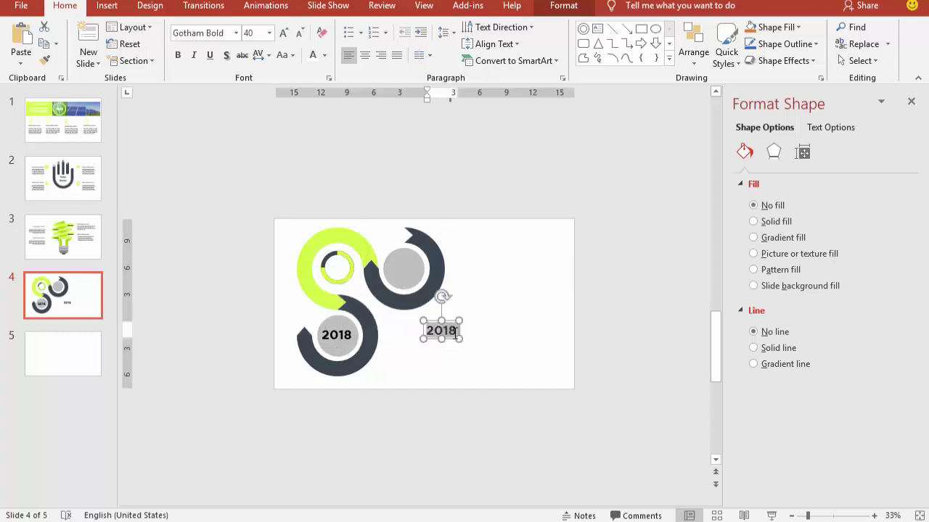
{"action": "key", "text": "BackSpace"}
{"action": "type", "text": "9"}
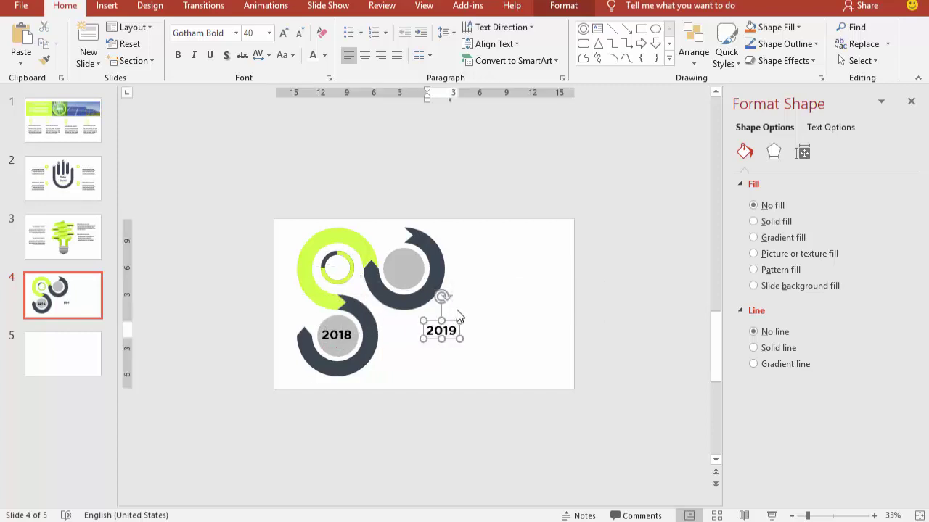
{"action": "left_click", "coordinate": [485, 274]}
Resize the 2019 label to 24 pt and centre it in the small lime ring
{"action": "scroll", "coordinate": [436, 327], "scroll_direction": "up", "scroll_amount": 3, "text": "ctrl"}
{"action": "left_click", "coordinate": [444, 339]}
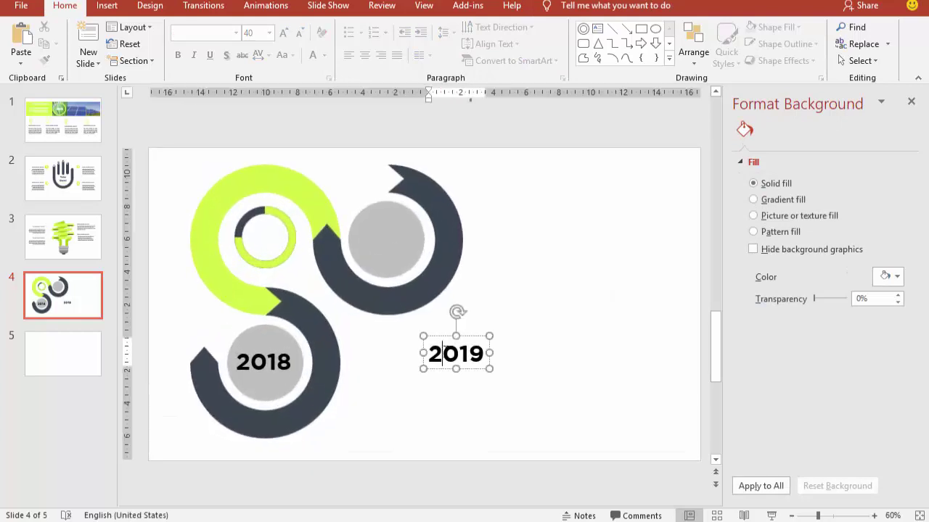
{"action": "left_click_drag", "start_coordinate": [445, 338], "coordinate": [259, 218]}
{"action": "left_click", "coordinate": [269, 33]}
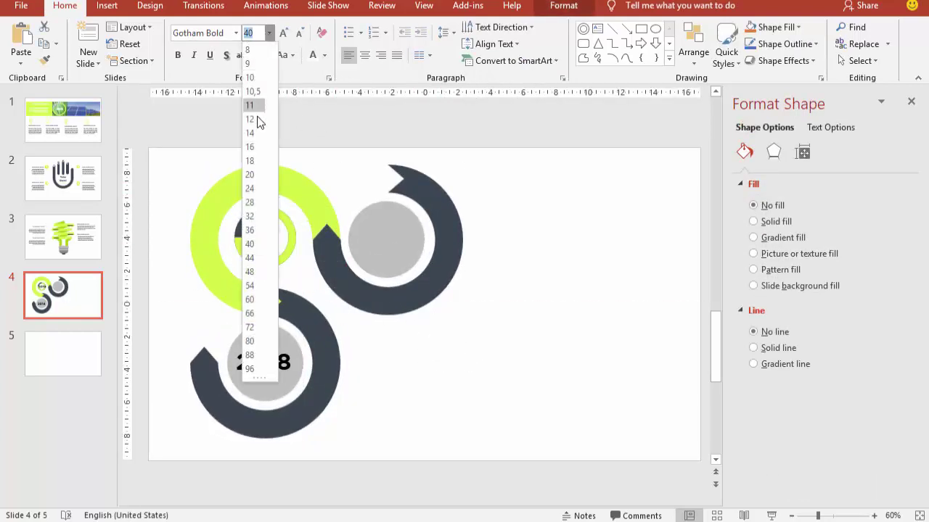
{"action": "left_click", "coordinate": [249, 188]}
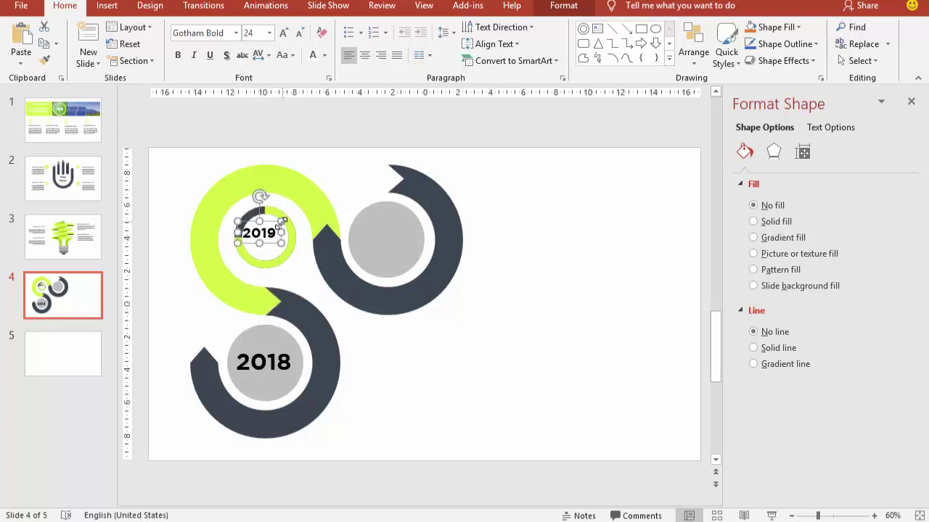
{"action": "mouse_move", "coordinate": [266, 226]}
{"action": "left_mouse_down"}
{"action": "mouse_move", "coordinate": [290, 246]}
{"action": "mouse_move", "coordinate": [403, 223]}
{"action": "left_mouse_up"}
Retype the label in the upper-right grey circle as 2020
{"action": "double_click", "coordinate": [395, 232]}
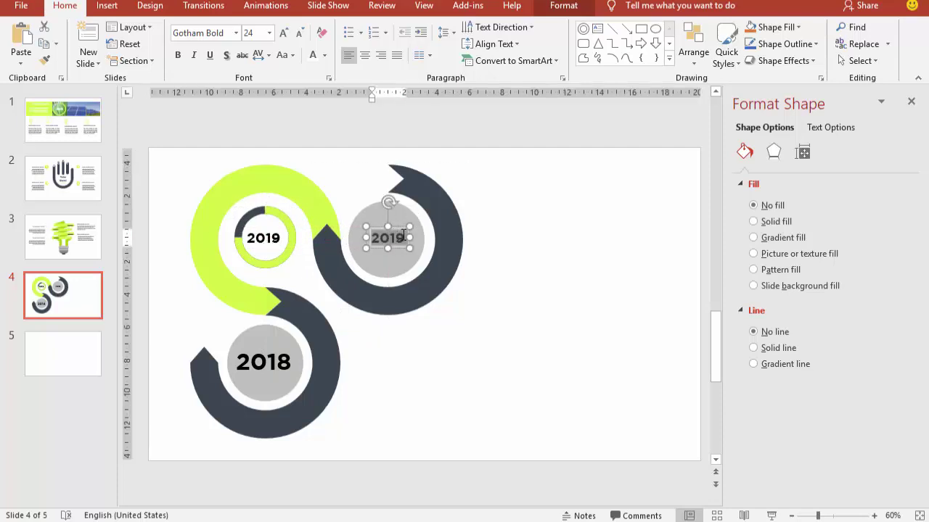
{"action": "type", "text": "2020"}
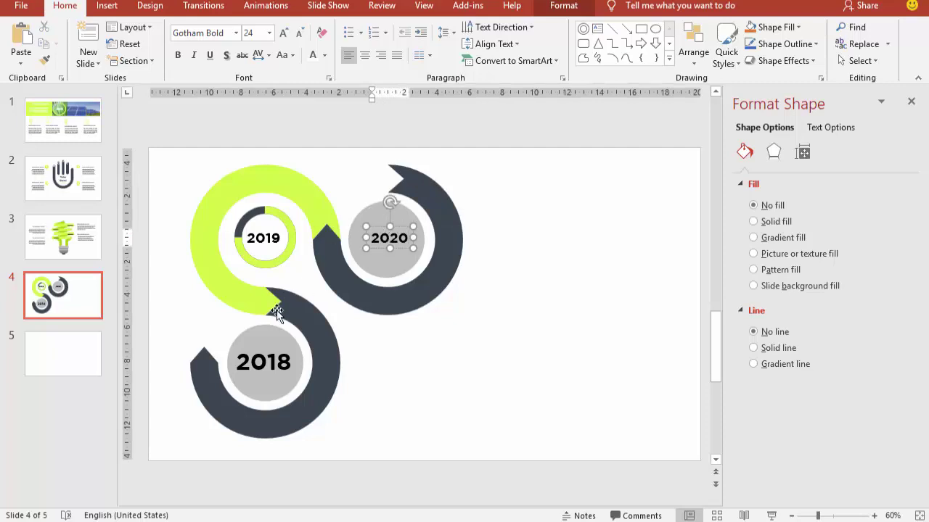
{"action": "left_click", "coordinate": [279, 345]}
{"action": "left_click", "coordinate": [380, 245]}
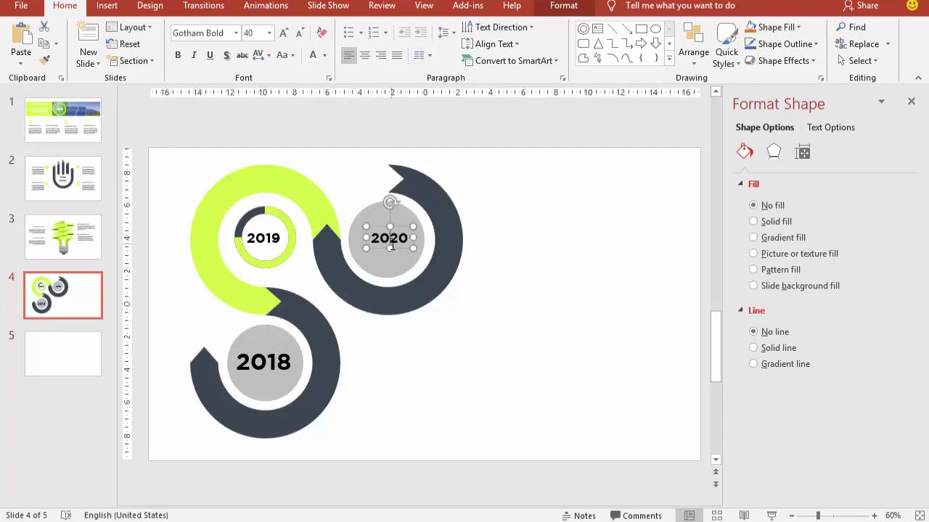
Resize the 2018 label to 24 pt and centre it in its grey circle
{"action": "left_click", "coordinate": [278, 351]}
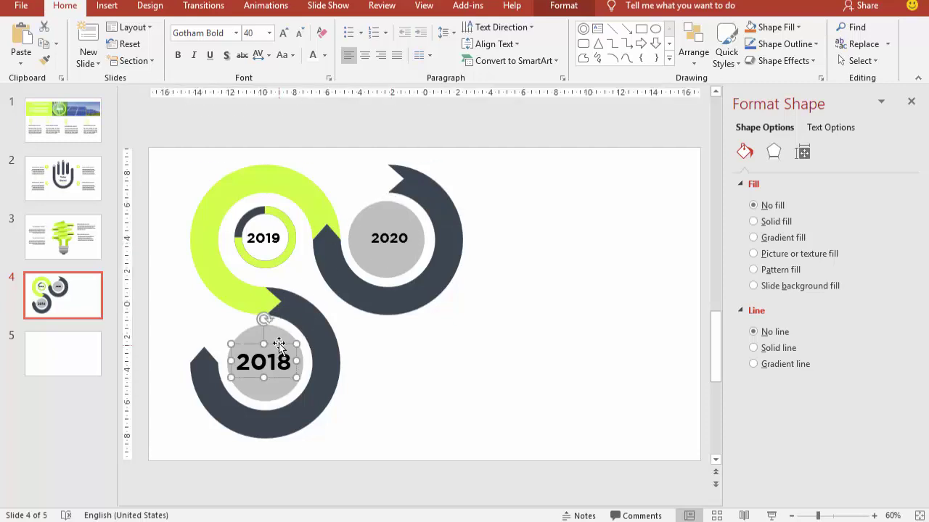
{"action": "left_click", "coordinate": [269, 33]}
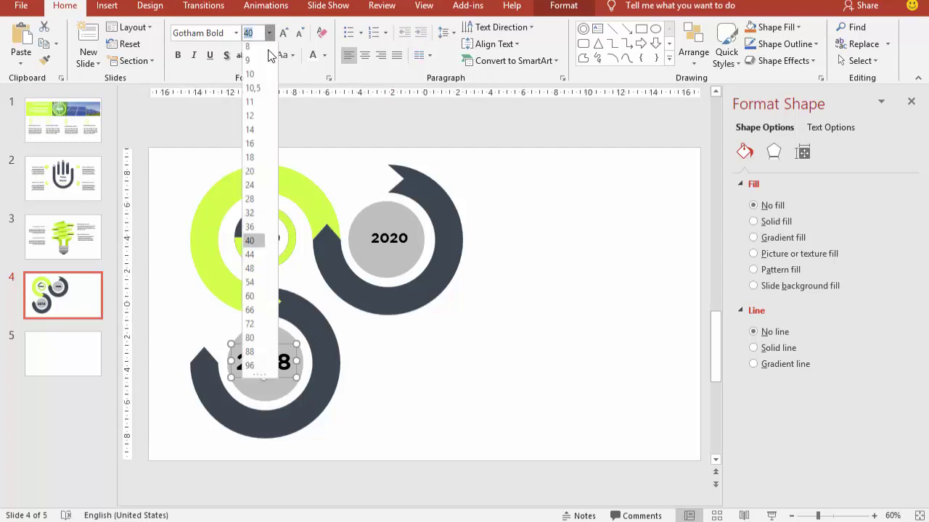
{"action": "left_click", "coordinate": [252, 185]}
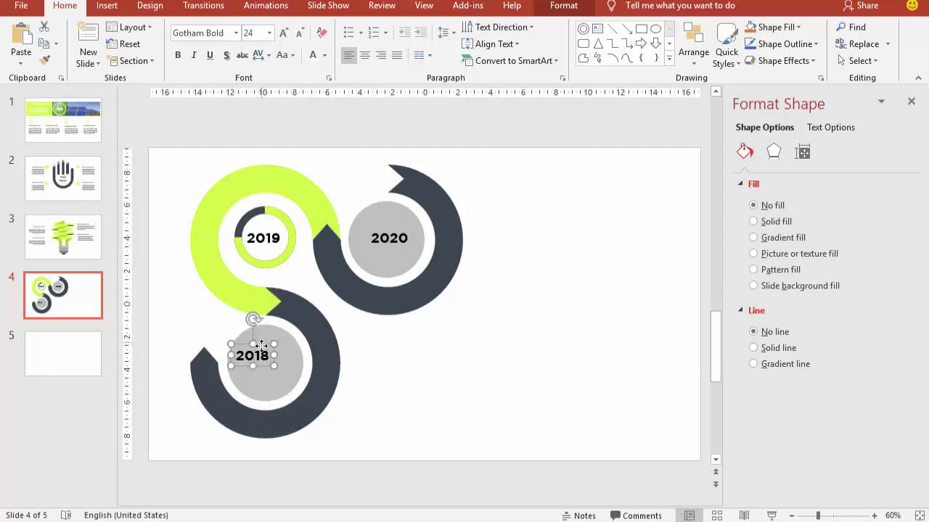
{"action": "left_click_drag", "start_coordinate": [262, 347], "coordinate": [274, 355]}
{"action": "left_click", "coordinate": [417, 346]}
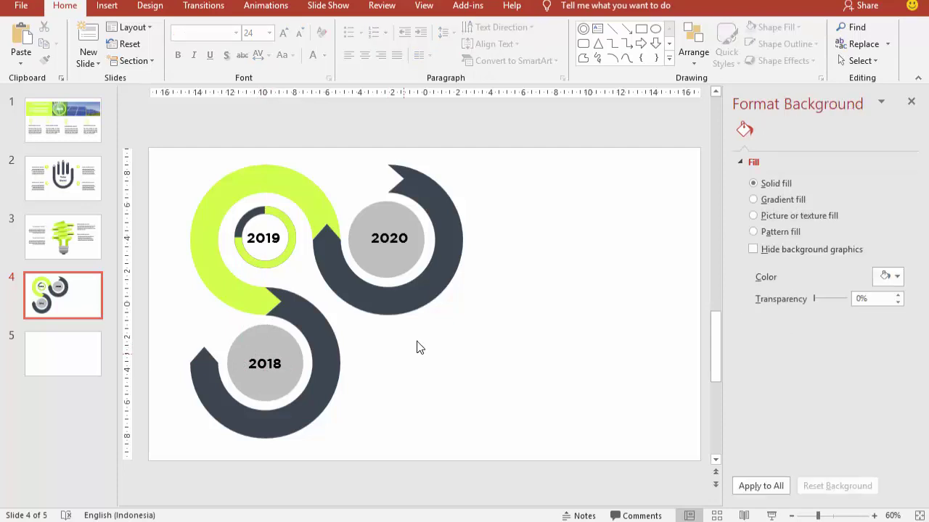
{"action": "scroll", "coordinate": [417, 346], "scroll_direction": "down", "scroll_amount": 3, "text": "ctrl"}
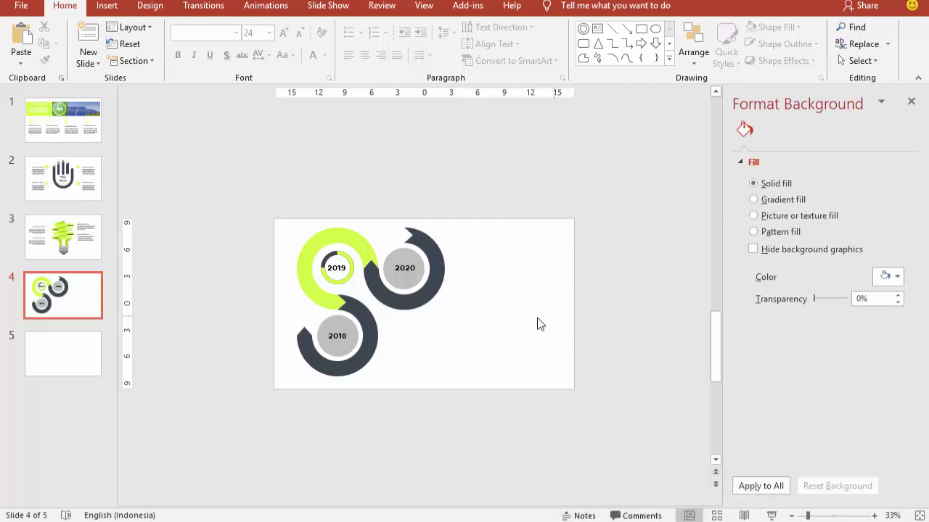
Pick the Text Box tool to start a new text box beside the 2020 arc
{"action": "left_click", "coordinate": [107, 6]}
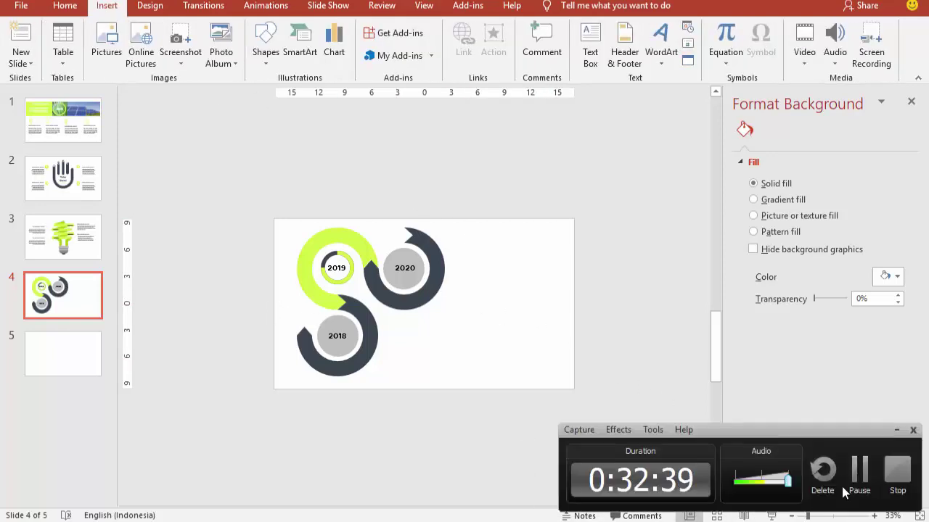
{"action": "left_click", "coordinate": [897, 431]}
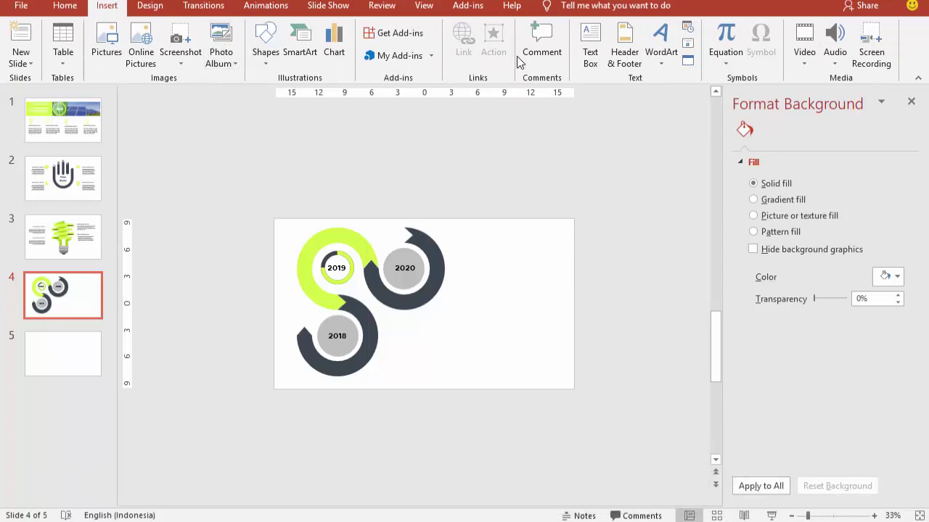
{"action": "left_click", "coordinate": [590, 45]}
Add a title text box right of the rings in Gotham Bold 40 pt
{"action": "left_click_drag", "start_coordinate": [456, 251], "coordinate": [552, 274]}
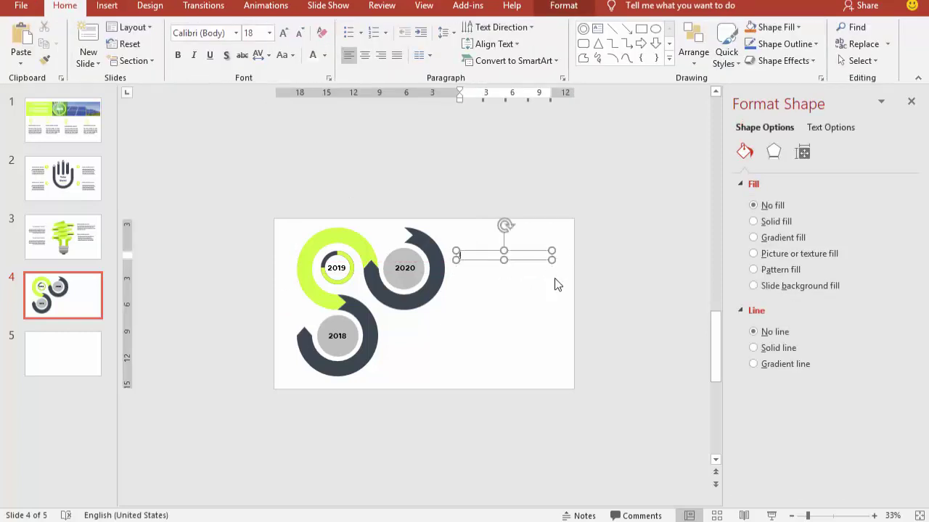
{"action": "type", "text": "202"}
{"action": "type", "text": "0 2"}
{"action": "left_click", "coordinate": [492, 252]}
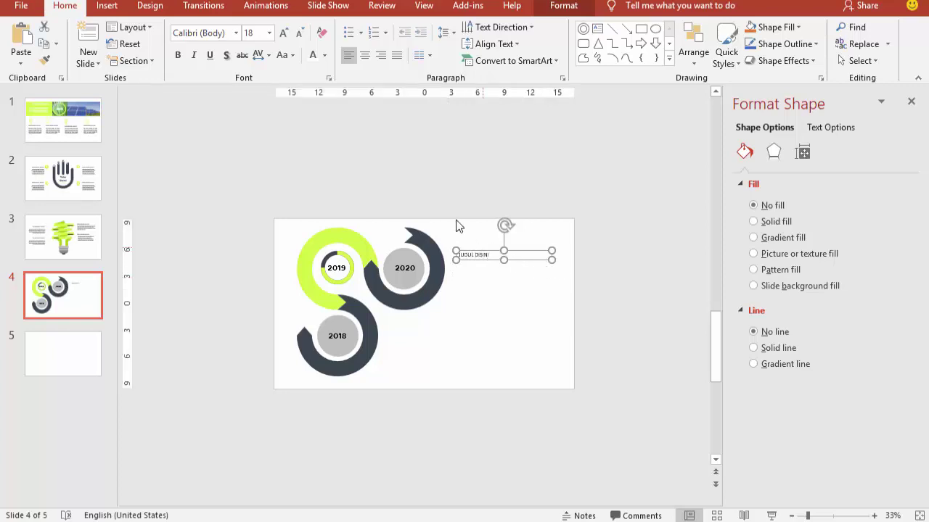
{"action": "left_click", "coordinate": [235, 32]}
{"action": "left_click", "coordinate": [245, 118]}
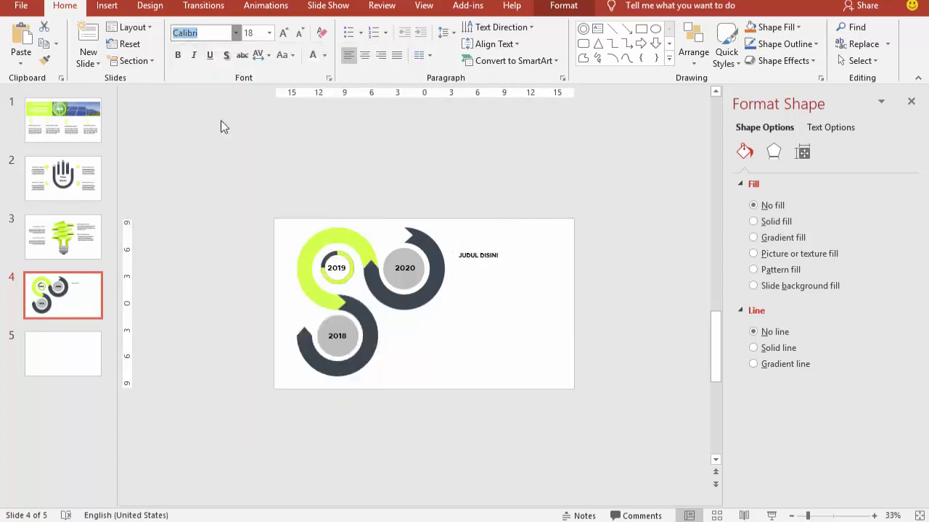
{"action": "left_click", "coordinate": [270, 33]}
{"action": "left_click", "coordinate": [249, 243]}
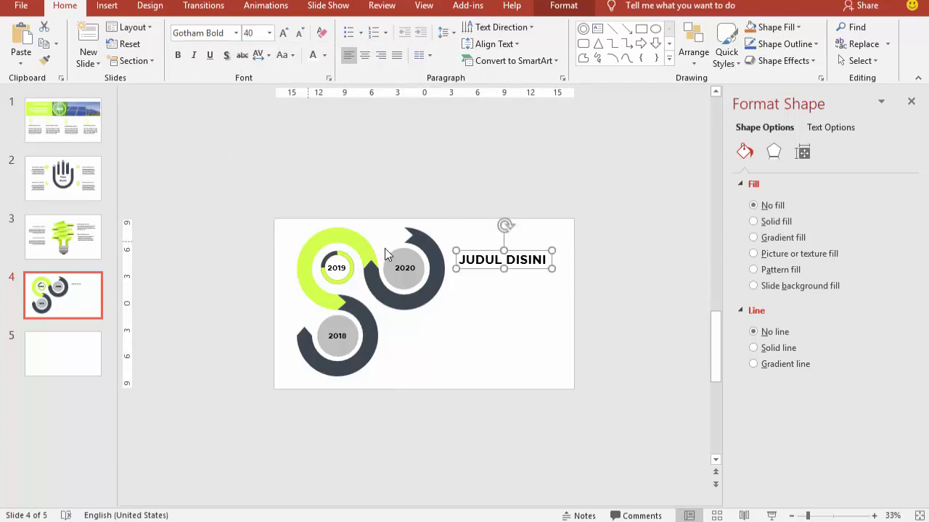
Colour the word JUDUL lime and the word DISINI dark grey
{"action": "scroll", "coordinate": [609, 293], "scroll_direction": "up", "scroll_amount": 3}
{"action": "scroll", "coordinate": [584, 236], "scroll_direction": "up", "scroll_amount": 1}
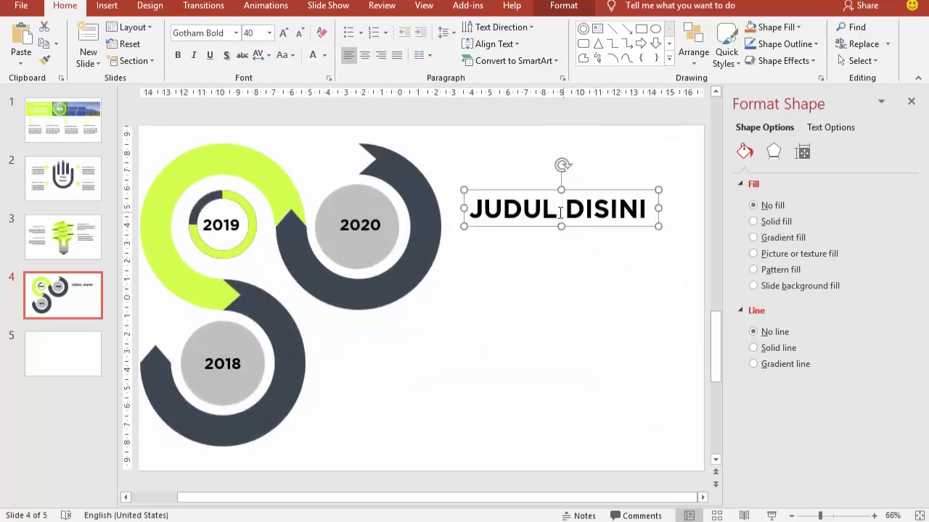
{"action": "left_click_drag", "start_coordinate": [560, 213], "coordinate": [468, 210]}
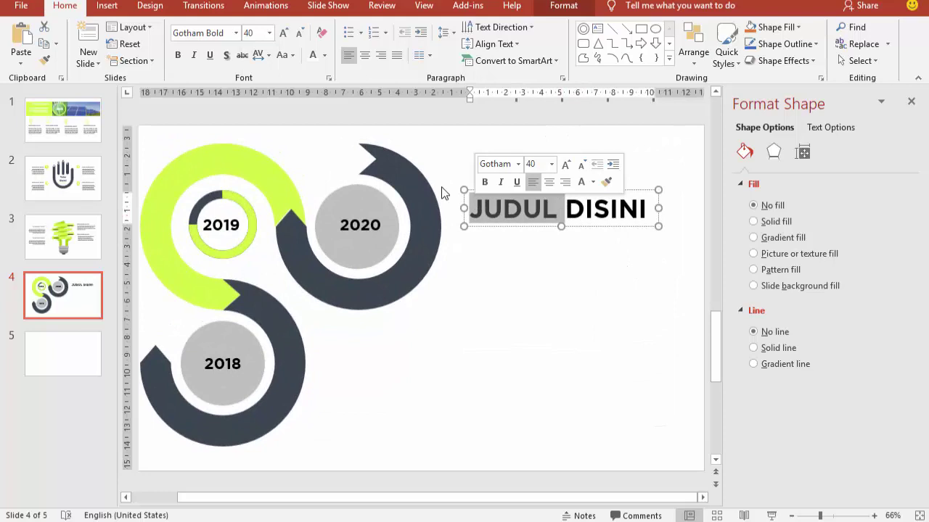
{"action": "left_click", "coordinate": [325, 56]}
{"action": "left_click", "coordinate": [337, 199]}
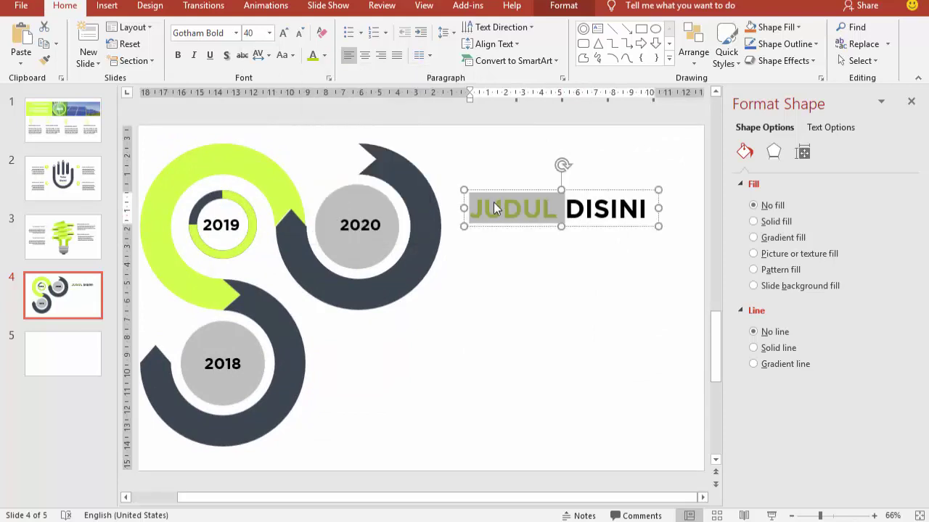
{"action": "left_click", "coordinate": [325, 56]}
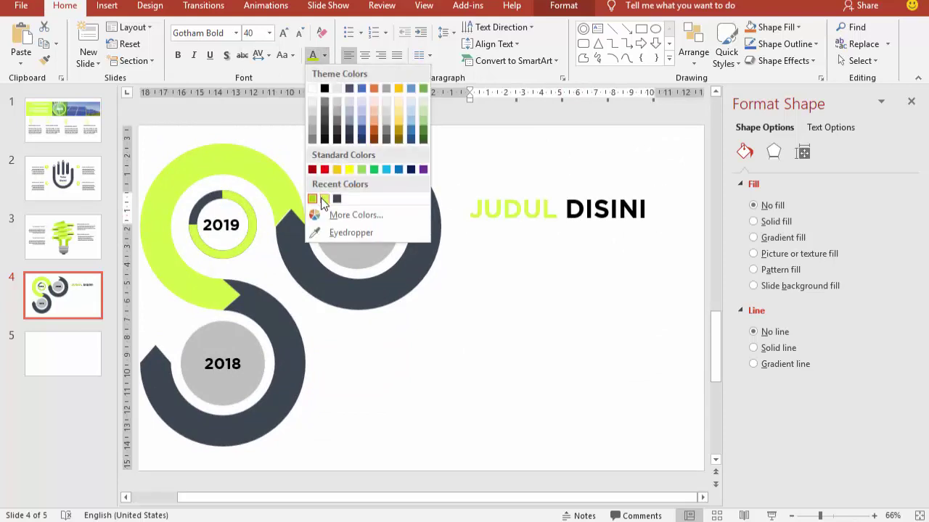
{"action": "left_click", "coordinate": [315, 198]}
{"action": "left_click_drag", "start_coordinate": [566, 210], "coordinate": [638, 218]}
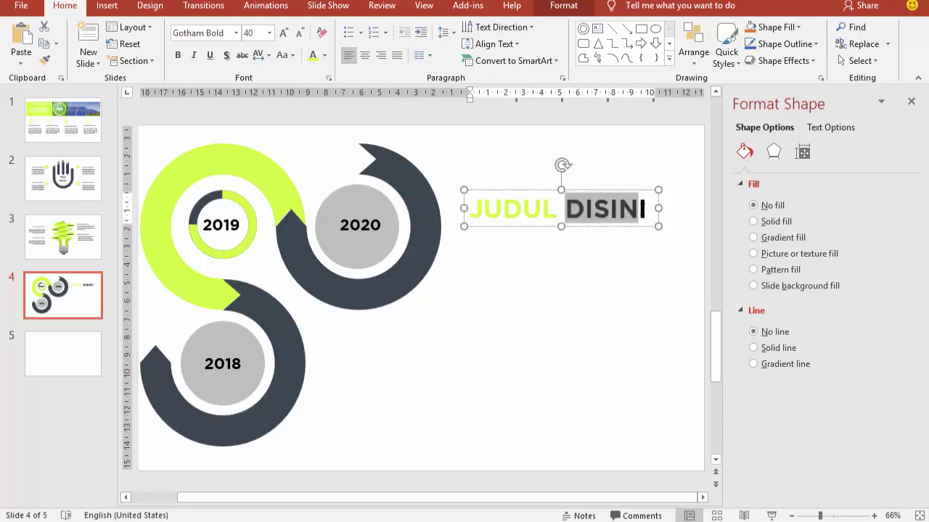
{"action": "left_click", "coordinate": [325, 56]}
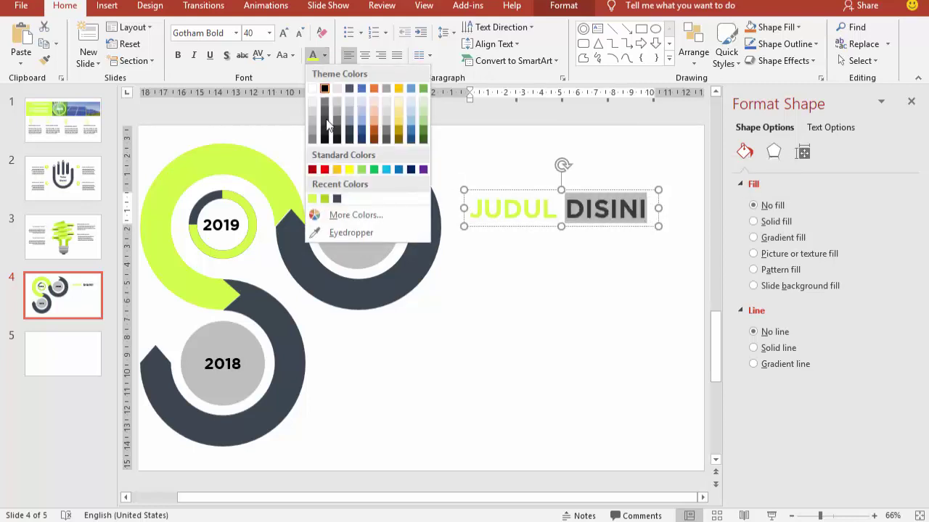
{"action": "left_click", "coordinate": [336, 199]}
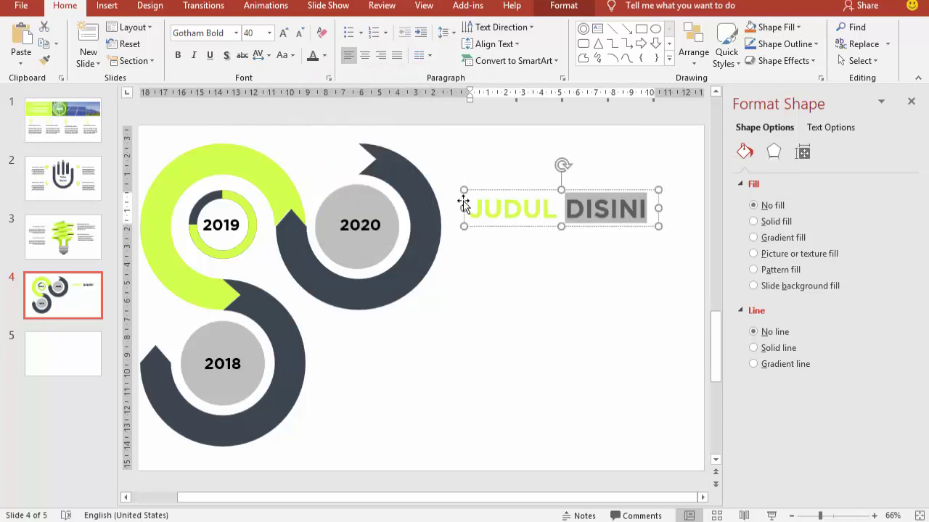
Reposition the JUDUL DISINI title into alignment with the rings
{"action": "left_click_drag", "start_coordinate": [547, 194], "coordinate": [549, 182]}
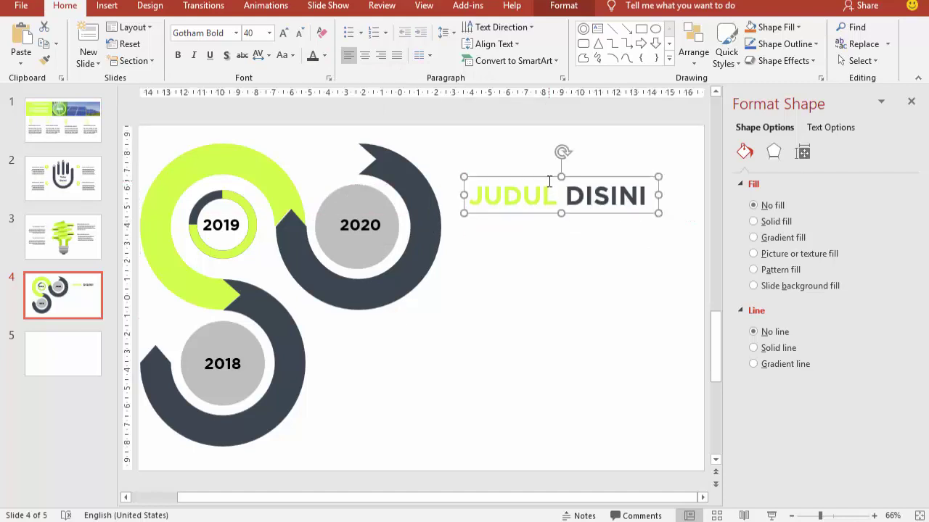
{"action": "left_click", "coordinate": [546, 265]}
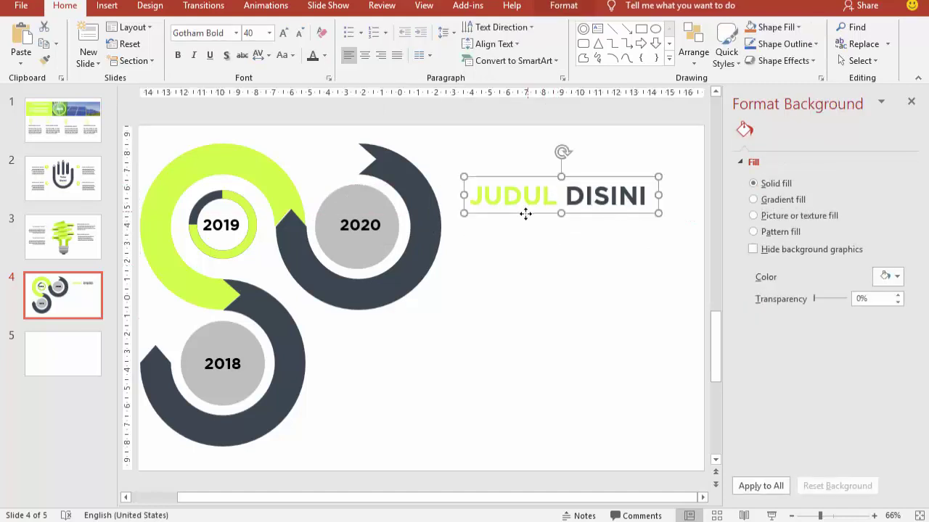
{"action": "left_click_drag", "start_coordinate": [524, 212], "coordinate": [515, 224]}
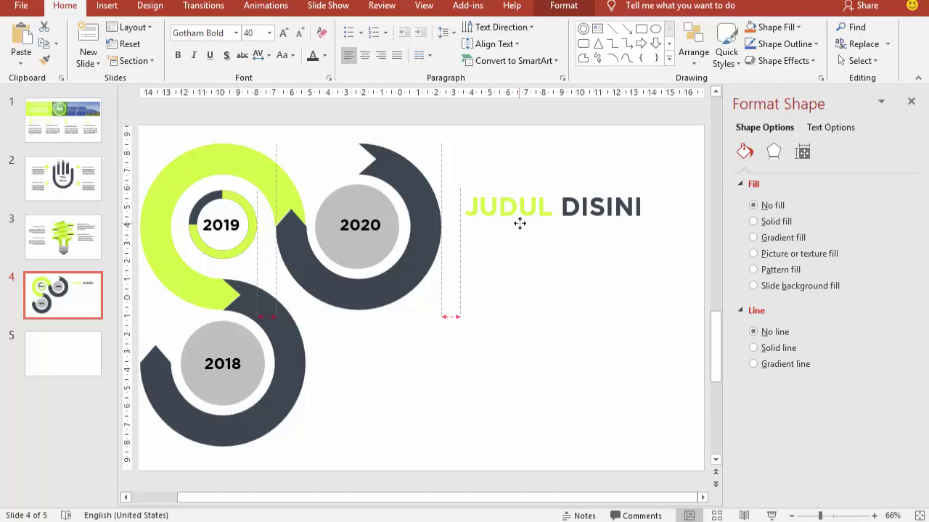
{"action": "left_click", "coordinate": [496, 263]}
Add a body text box below the title with placeholder paragraphs, deleting the third one
{"action": "left_click", "coordinate": [107, 5]}
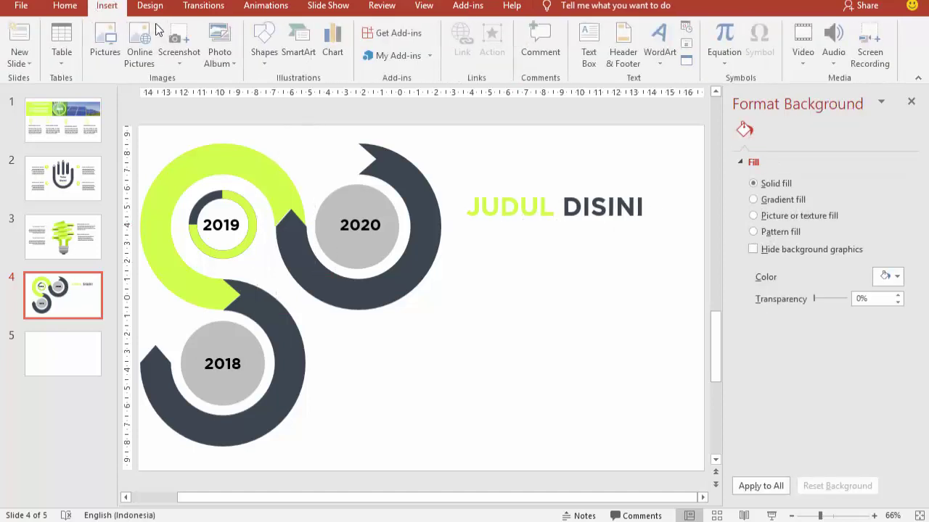
{"action": "left_click", "coordinate": [589, 43]}
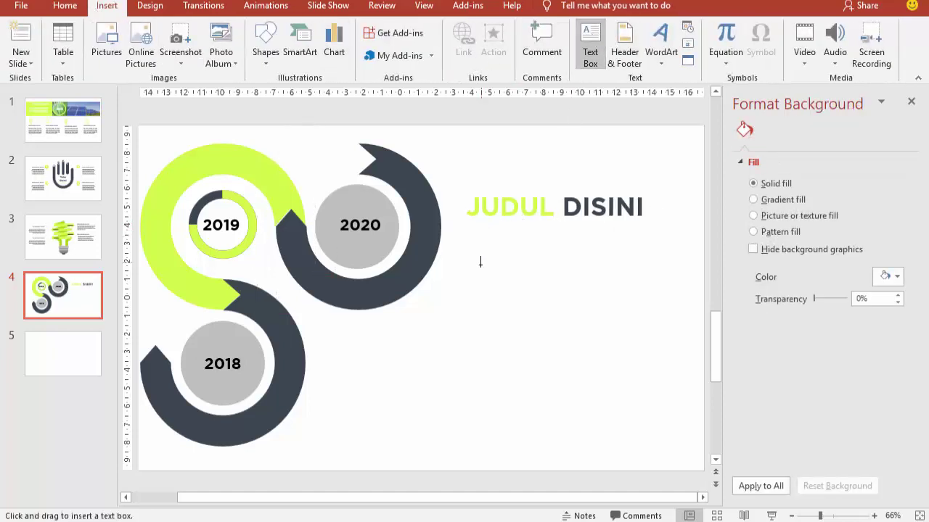
{"action": "left_click_drag", "start_coordinate": [469, 257], "coordinate": [686, 399]}
{"action": "type", "text": "=RAND"}
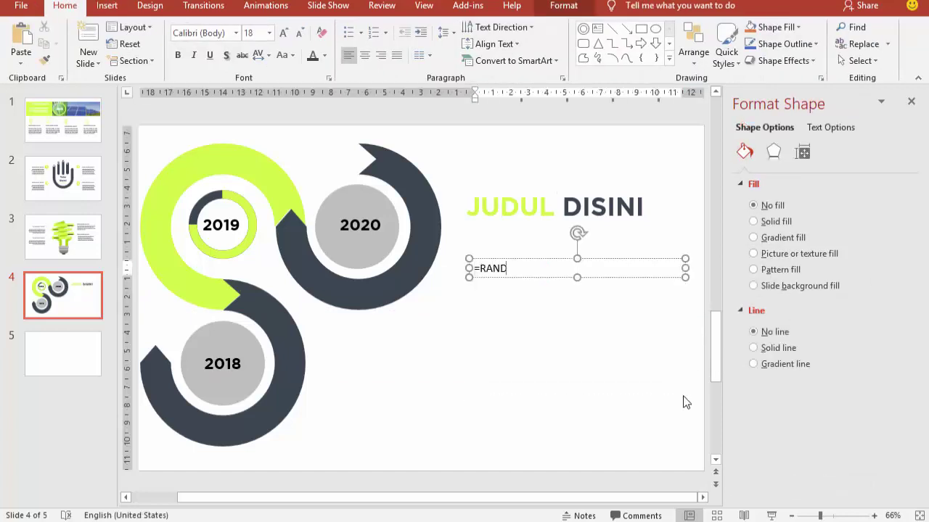
{"action": "type", "text": "()"}
{"action": "key", "text": "Return"}
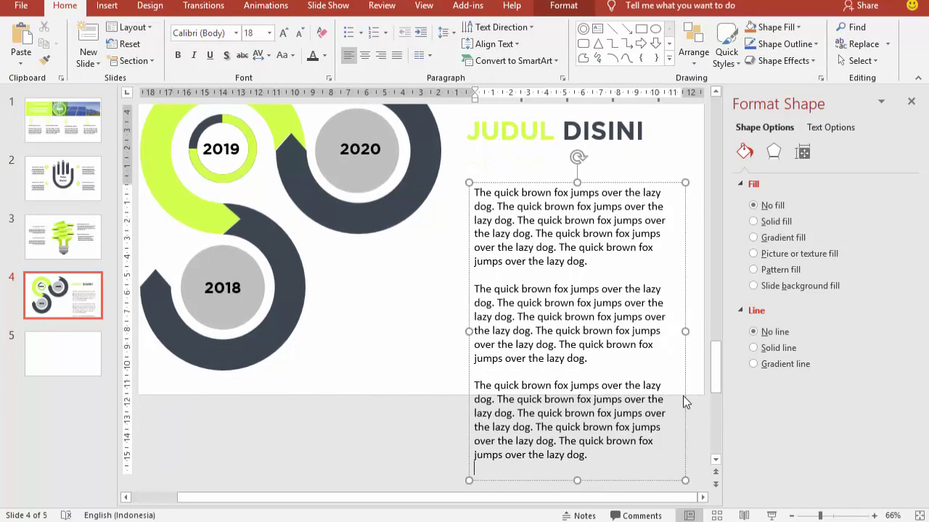
{"action": "triple_click", "coordinate": [630, 393]}
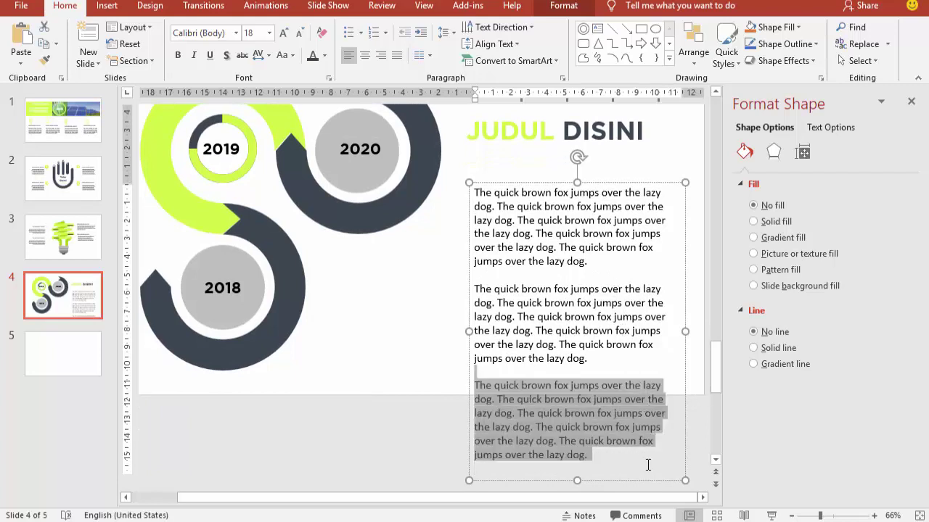
{"action": "key", "text": "Delete"}
Set the body text to 12 pt Century Gothic and align the box
{"action": "left_click", "coordinate": [468, 330]}
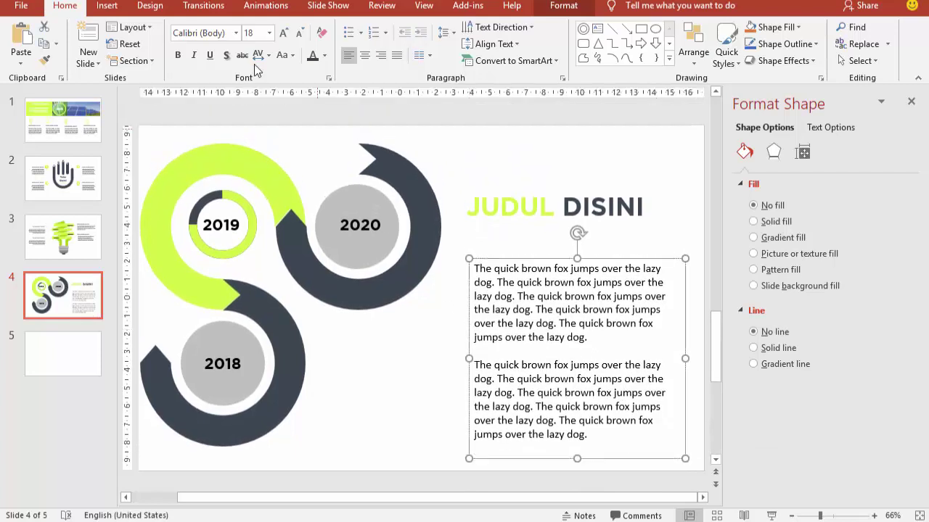
{"action": "left_click", "coordinate": [269, 35]}
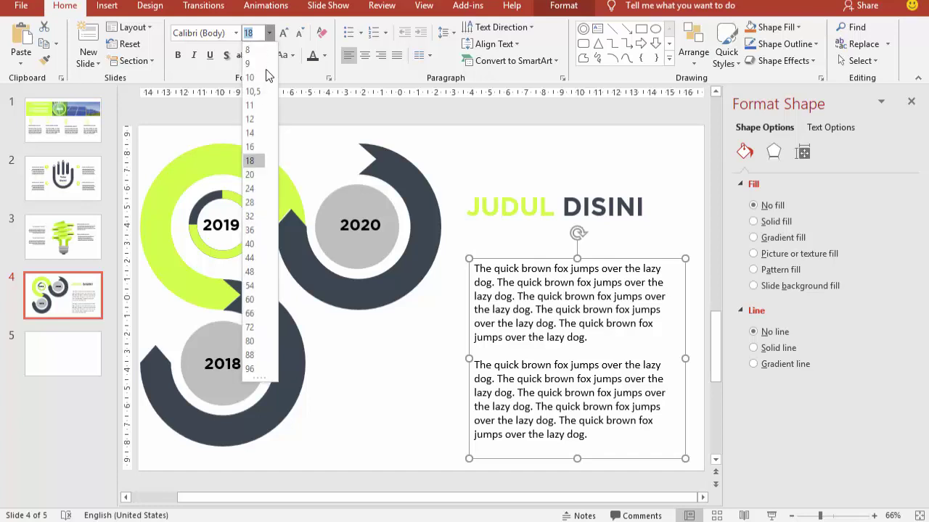
{"action": "left_click", "coordinate": [258, 119]}
{"action": "left_click", "coordinate": [234, 33]}
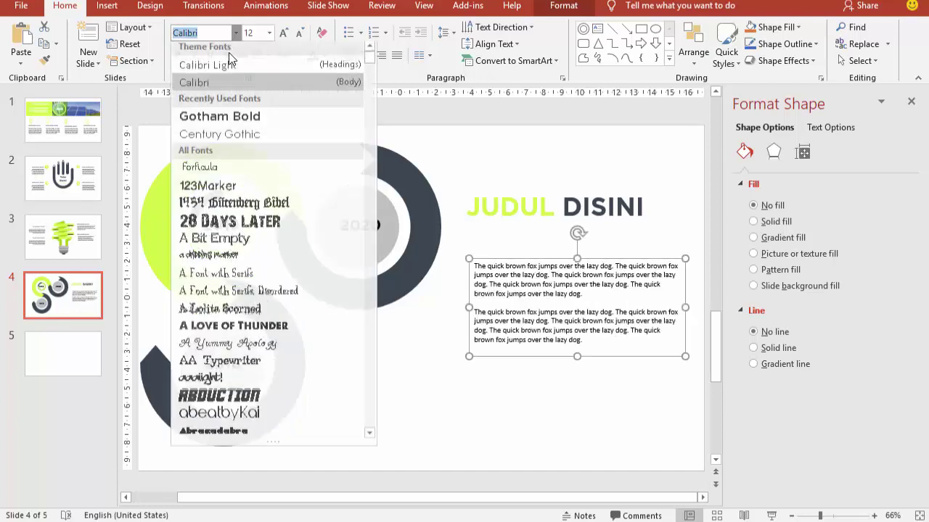
{"action": "left_click", "coordinate": [218, 137]}
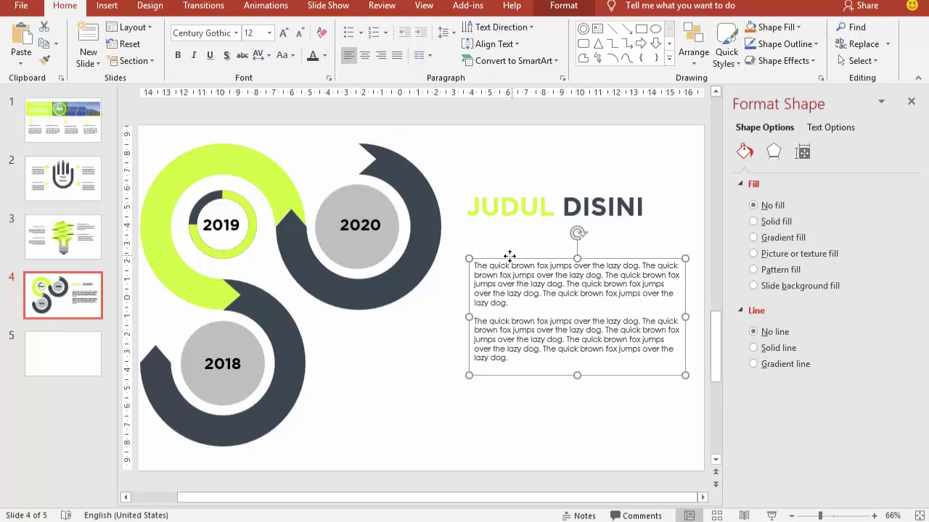
{"action": "left_click_drag", "start_coordinate": [510, 256], "coordinate": [510, 256]}
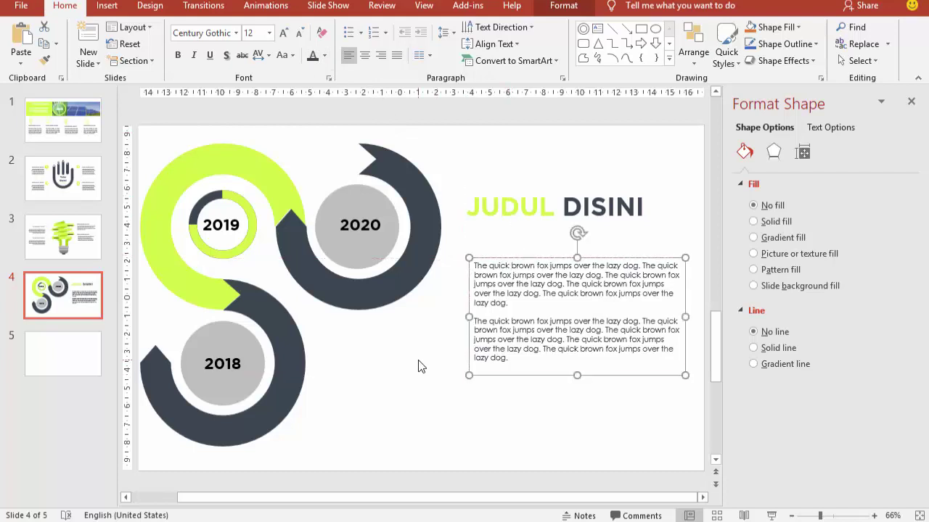
{"action": "left_click", "coordinate": [406, 339]}
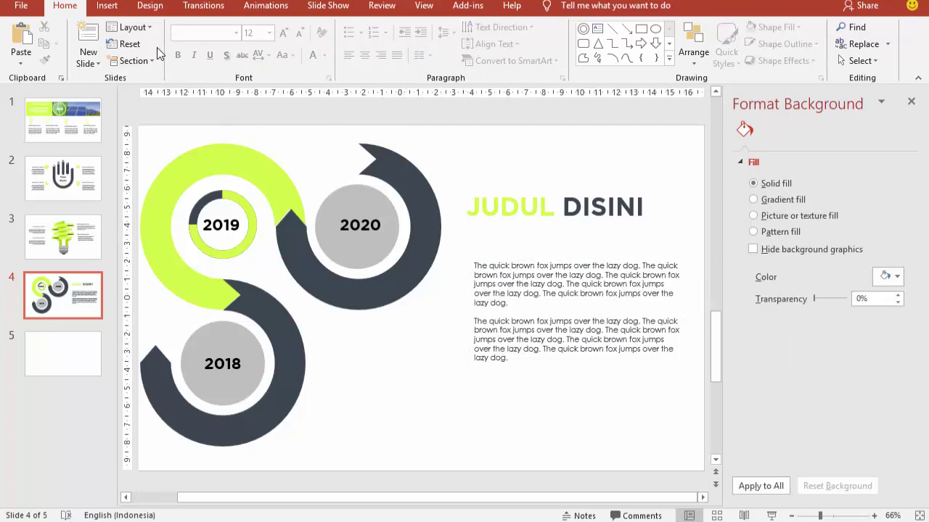
Draw a long lime bar with fully rounded ends under the JUDUL DISINI title
{"action": "left_click", "coordinate": [106, 6]}
{"action": "left_click", "coordinate": [266, 45]}
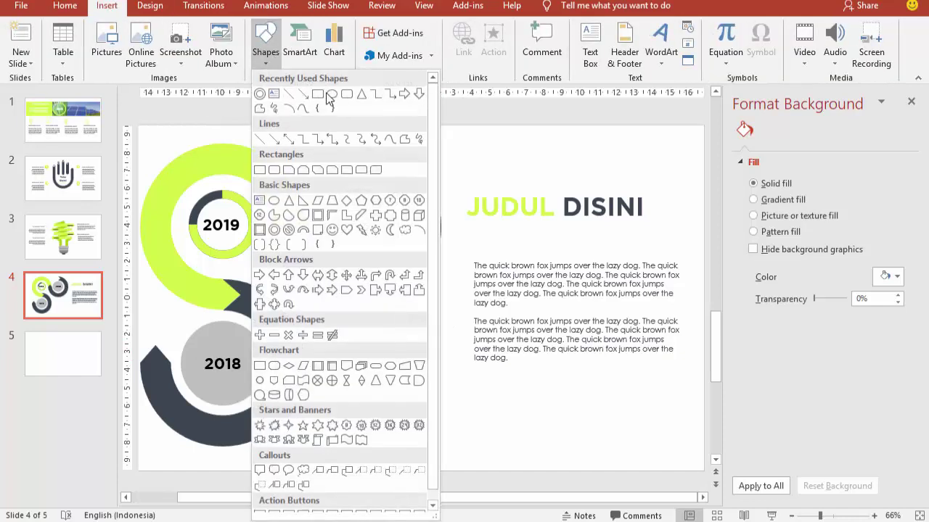
{"action": "left_click", "coordinate": [328, 94]}
{"action": "left_click_drag", "start_coordinate": [470, 231], "coordinate": [634, 237]}
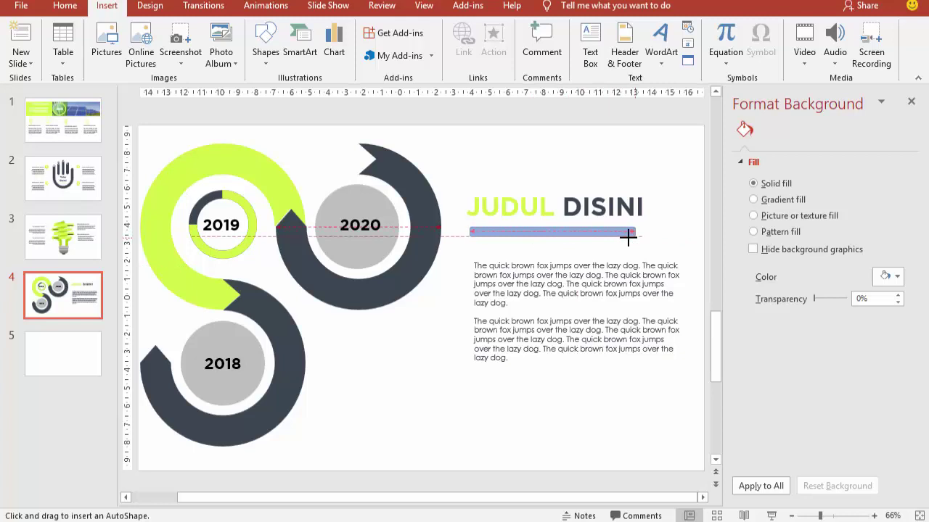
{"action": "left_click_drag", "start_coordinate": [629, 236], "coordinate": [637, 234]}
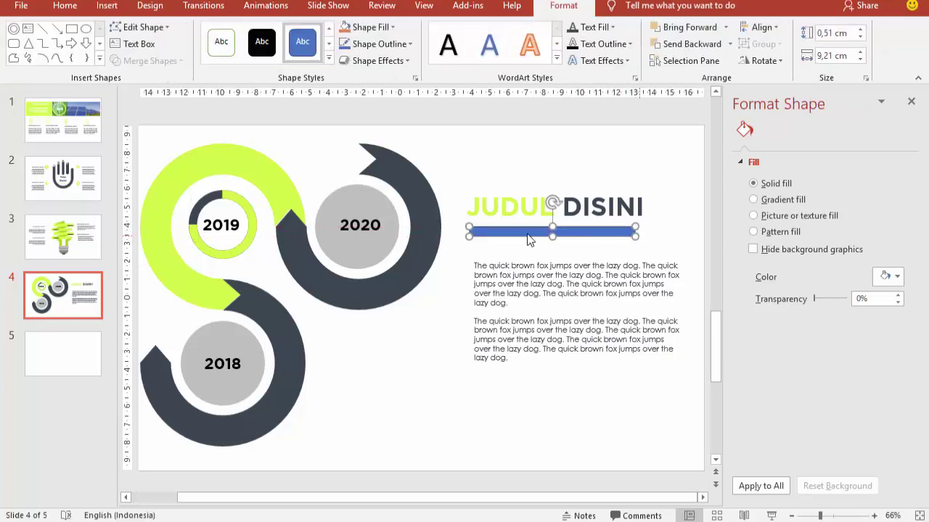
{"action": "scroll", "coordinate": [528, 234], "scroll_direction": "up", "scroll_amount": 8, "text": "ctrl"}
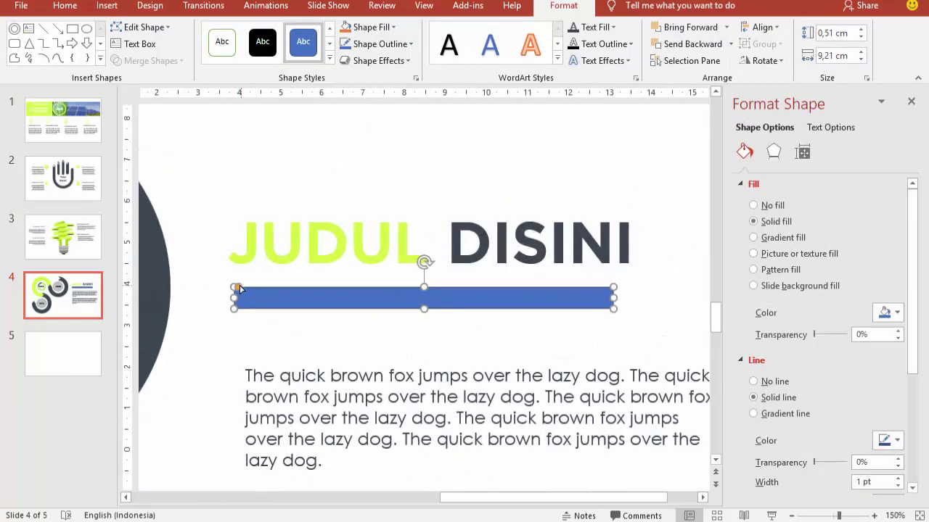
{"action": "left_click_drag", "start_coordinate": [239, 288], "coordinate": [282, 288]}
{"action": "left_click", "coordinate": [886, 313]}
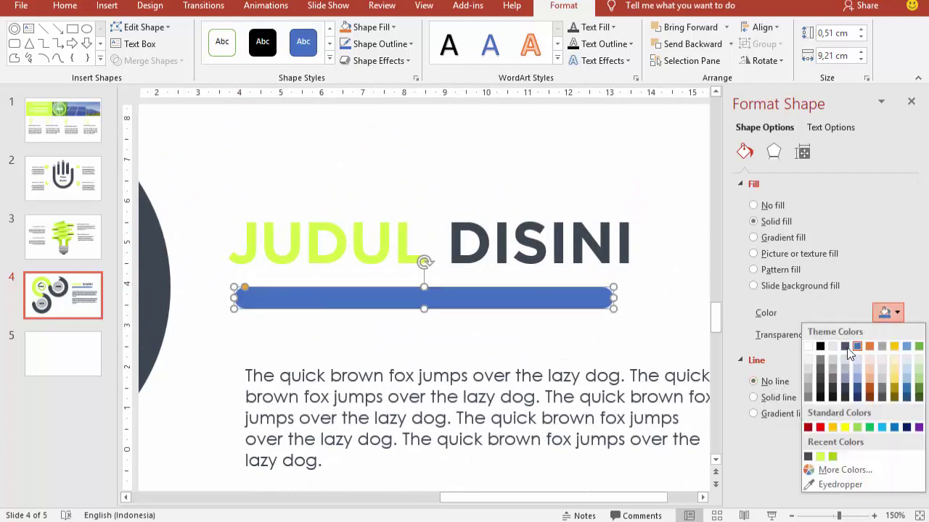
{"action": "left_click", "coordinate": [820, 456]}
Overlay a 6.43 cm dark-grey copy of the bar on the lime bar's left end
{"action": "key", "text": "ctrl+d"}
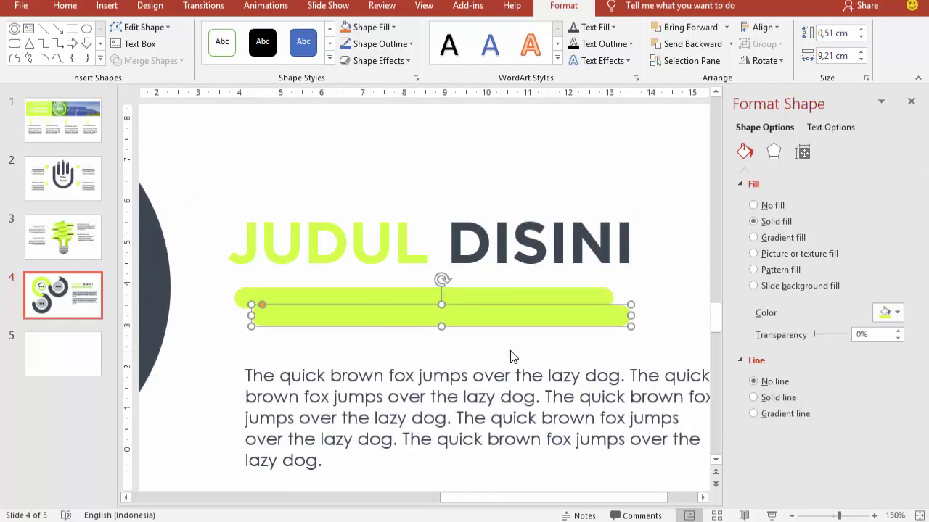
{"action": "left_click_drag", "start_coordinate": [627, 316], "coordinate": [517, 314]}
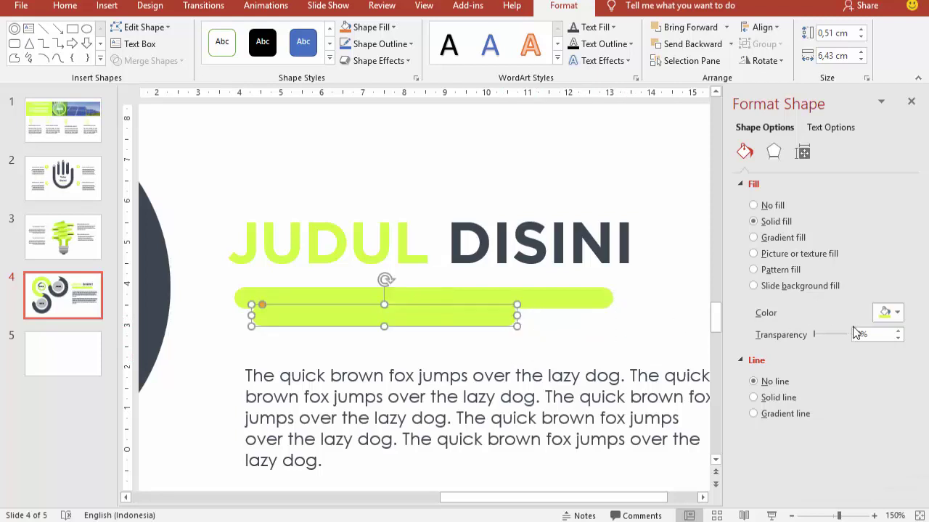
{"action": "left_click", "coordinate": [886, 313]}
{"action": "left_click", "coordinate": [821, 455]}
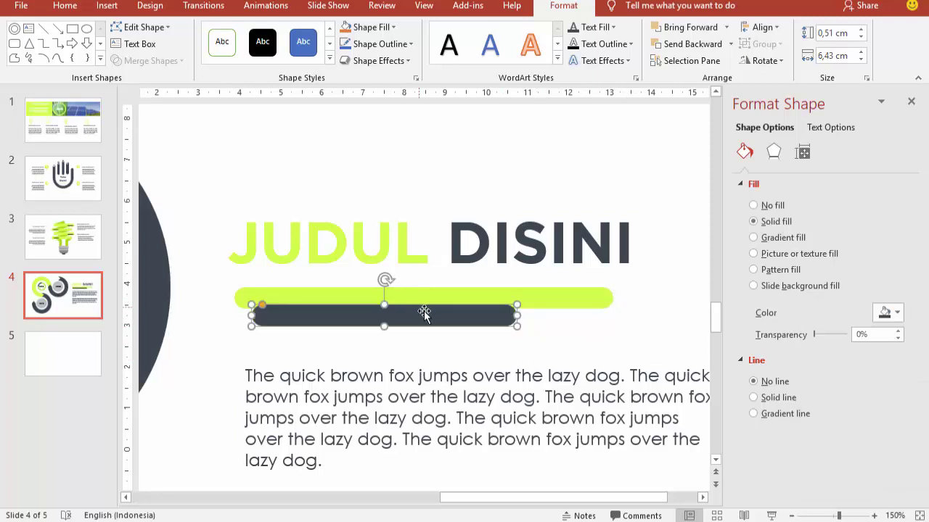
{"action": "left_click_drag", "start_coordinate": [424, 313], "coordinate": [409, 299]}
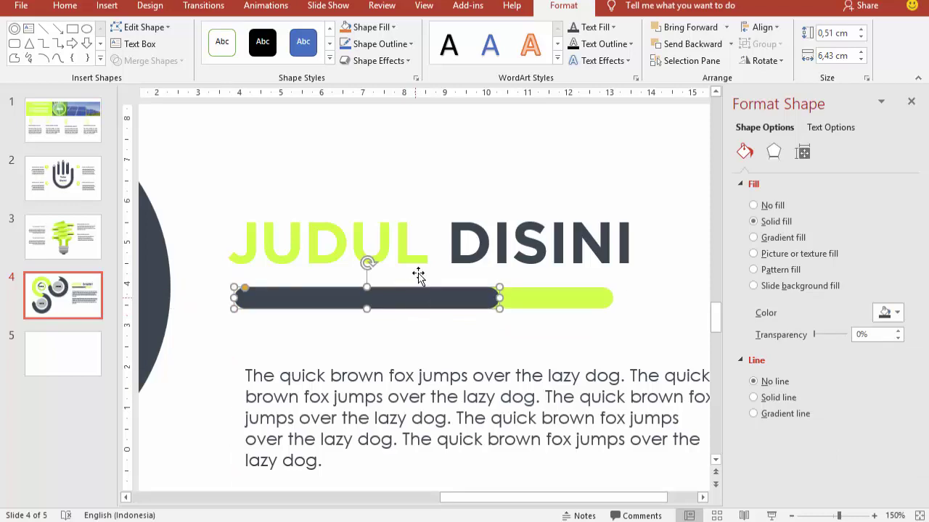
{"action": "left_click", "coordinate": [387, 161]}
{"action": "scroll", "coordinate": [411, 164], "scroll_direction": "down", "scroll_amount": 5}
{"action": "scroll", "coordinate": [420, 160], "scroll_direction": "down", "scroll_amount": 3}
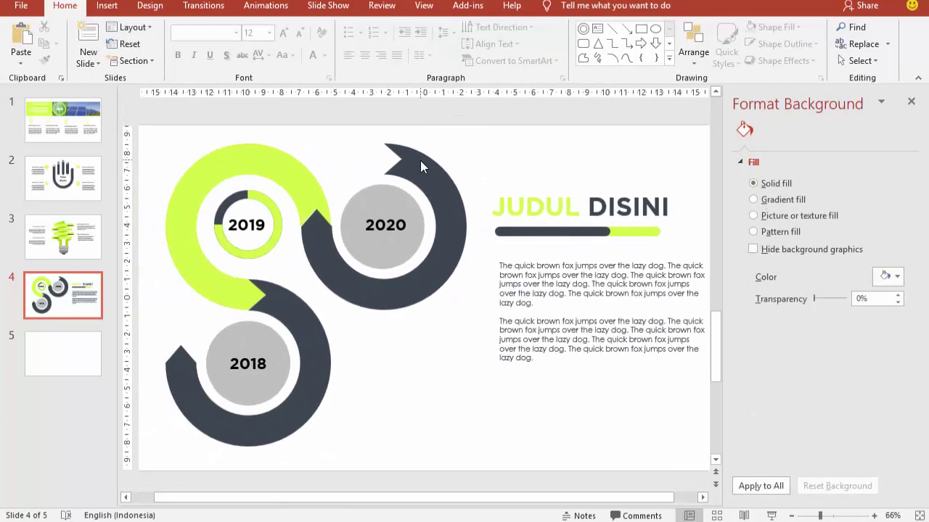
{"action": "scroll", "coordinate": [423, 164], "scroll_direction": "down", "scroll_amount": 2}
Justify the first body paragraph and make the text box slightly narrower and lower
{"action": "left_click", "coordinate": [544, 292]}
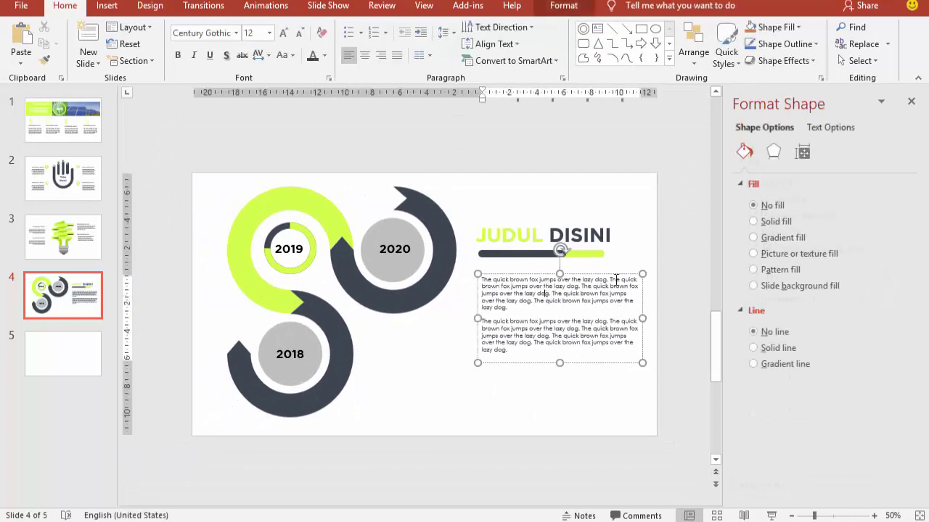
{"action": "left_click", "coordinate": [397, 57]}
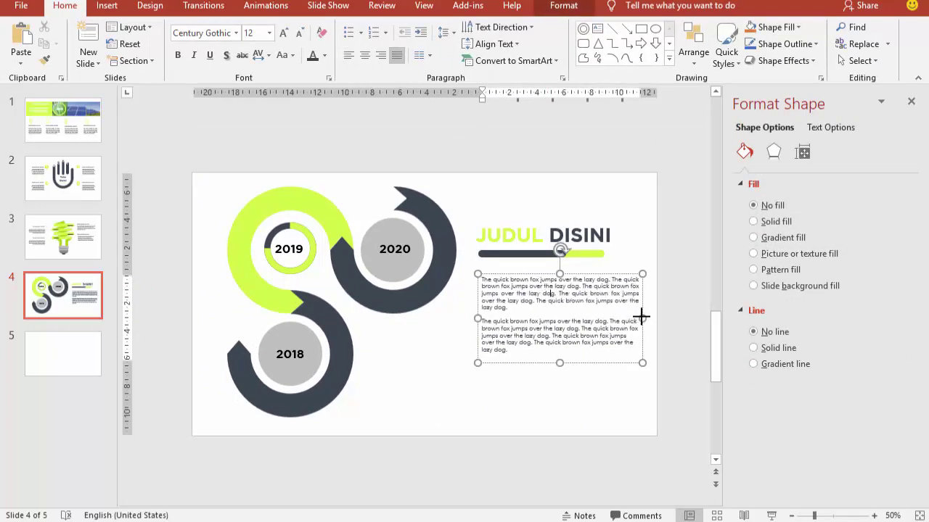
{"action": "left_click_drag", "start_coordinate": [641, 317], "coordinate": [635, 319]}
{"action": "left_click_drag", "start_coordinate": [592, 273], "coordinate": [593, 283]}
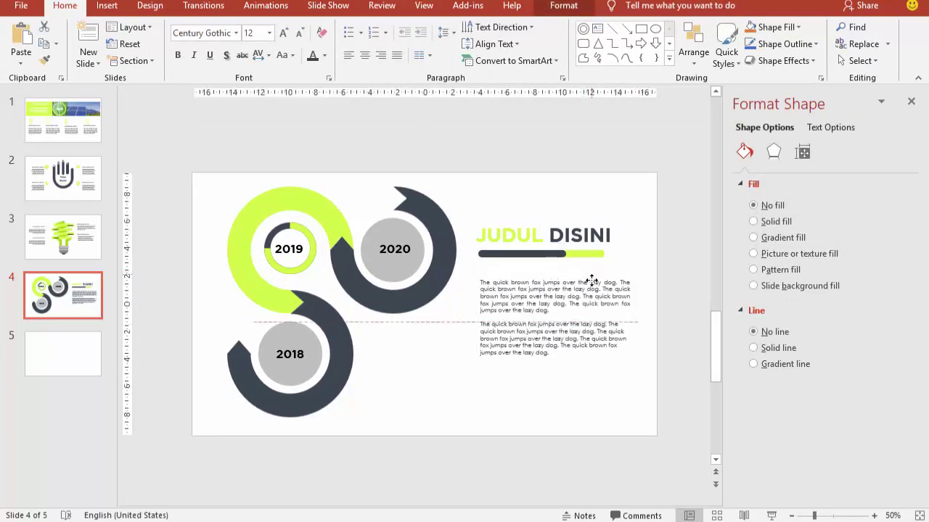
{"action": "left_click", "coordinate": [508, 184]}
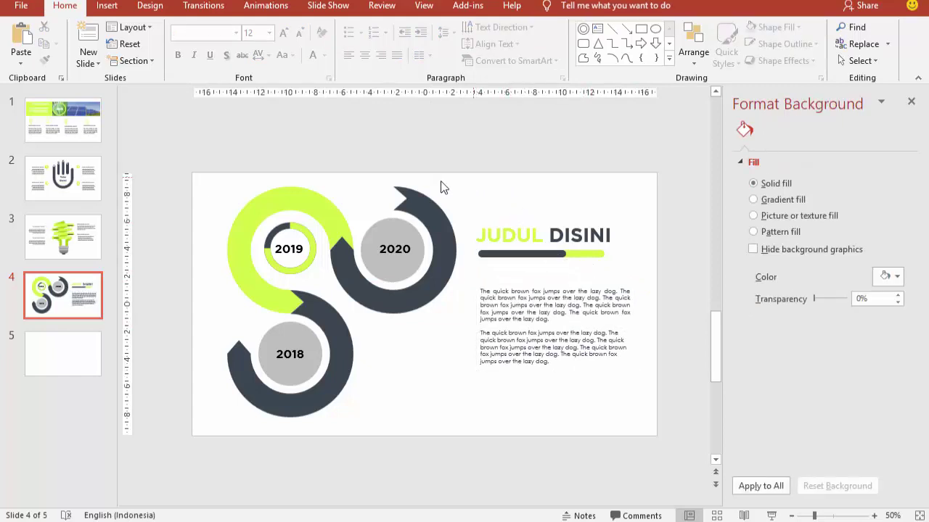
Check the 2019 ring's shapes, then play slide 4 as a full-screen slideshow
{"action": "scroll", "coordinate": [410, 294], "scroll_direction": "up", "scroll_amount": 5}
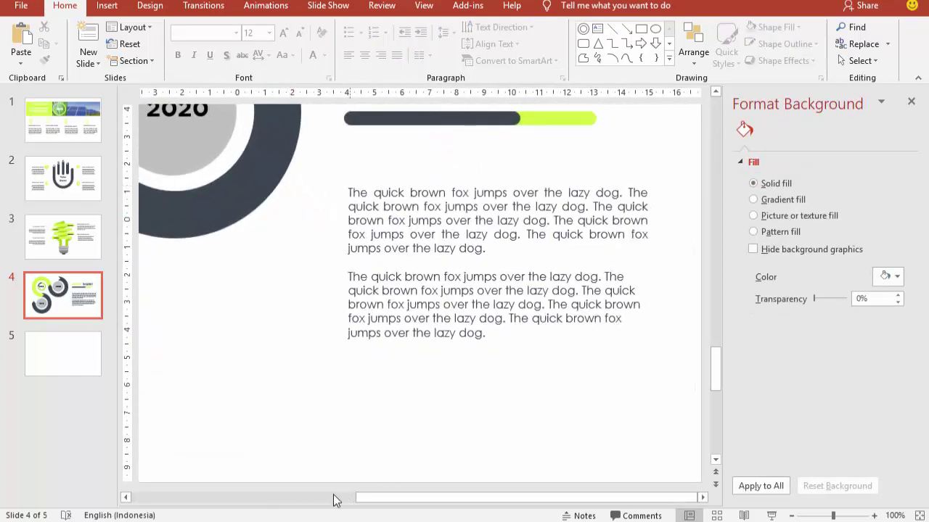
{"action": "left_click", "coordinate": [335, 500]}
{"action": "scroll", "coordinate": [714, 132], "scroll_direction": "up", "scroll_amount": 3}
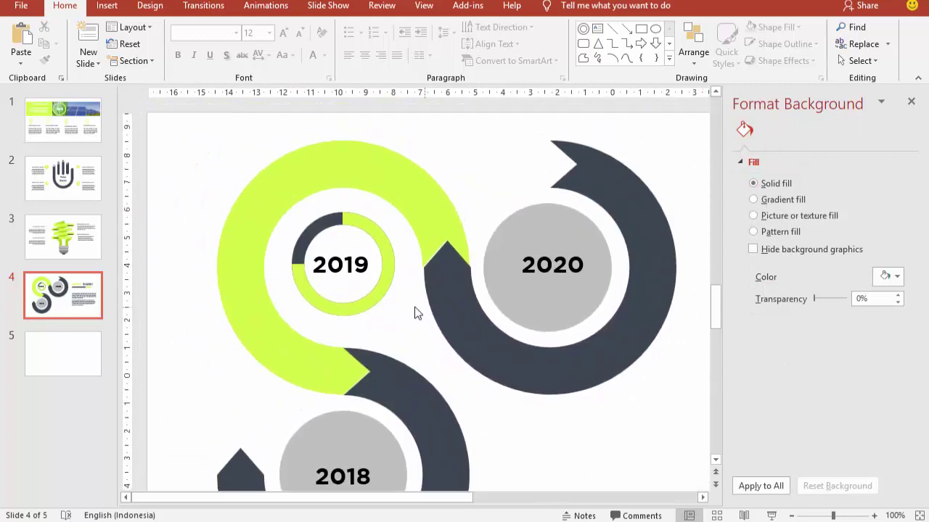
{"action": "left_click", "coordinate": [381, 261]}
{"action": "scroll", "coordinate": [348, 230], "scroll_direction": "up", "scroll_amount": 5}
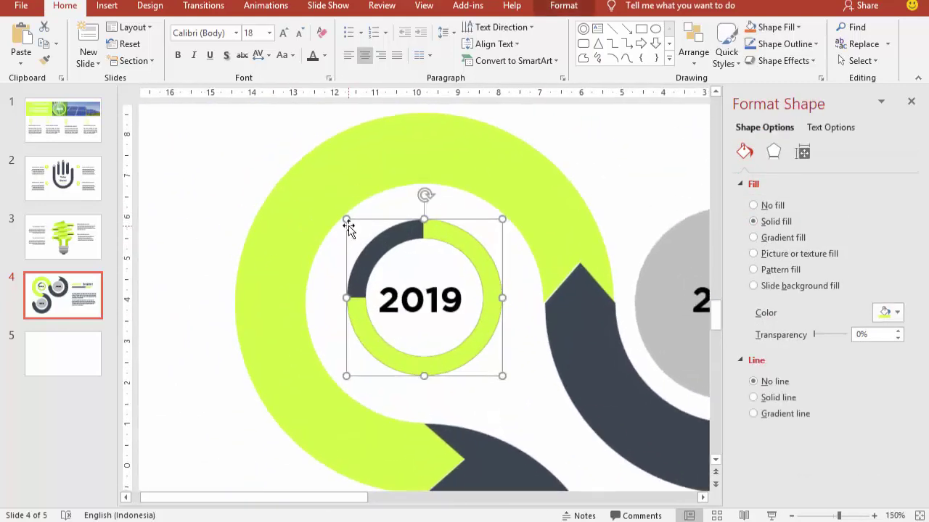
{"action": "scroll", "coordinate": [454, 236], "scroll_direction": "up", "scroll_amount": 5}
{"action": "scroll", "coordinate": [479, 236], "scroll_direction": "up", "scroll_amount": 2}
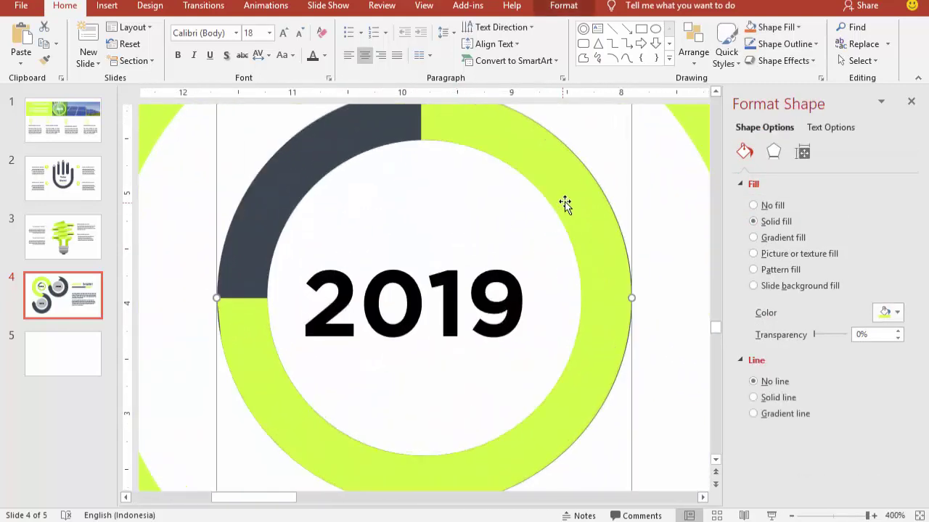
{"action": "left_click_drag", "start_coordinate": [568, 194], "coordinate": [573, 200]}
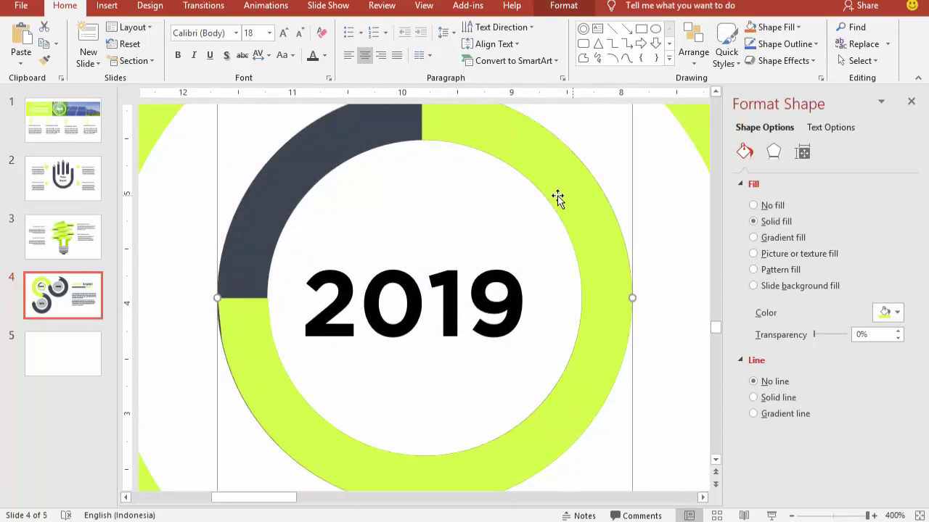
{"action": "left_click", "coordinate": [295, 173]}
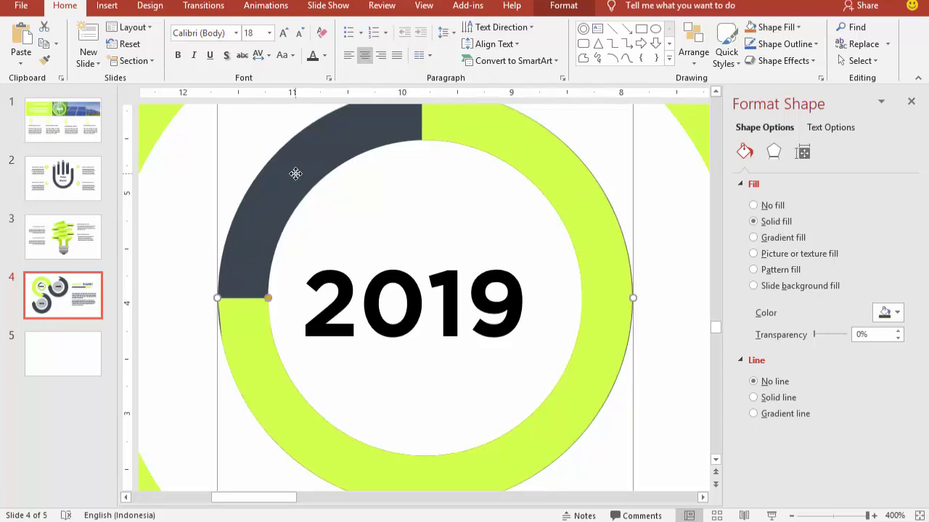
{"action": "scroll", "coordinate": [296, 175], "scroll_direction": "down", "scroll_amount": 5}
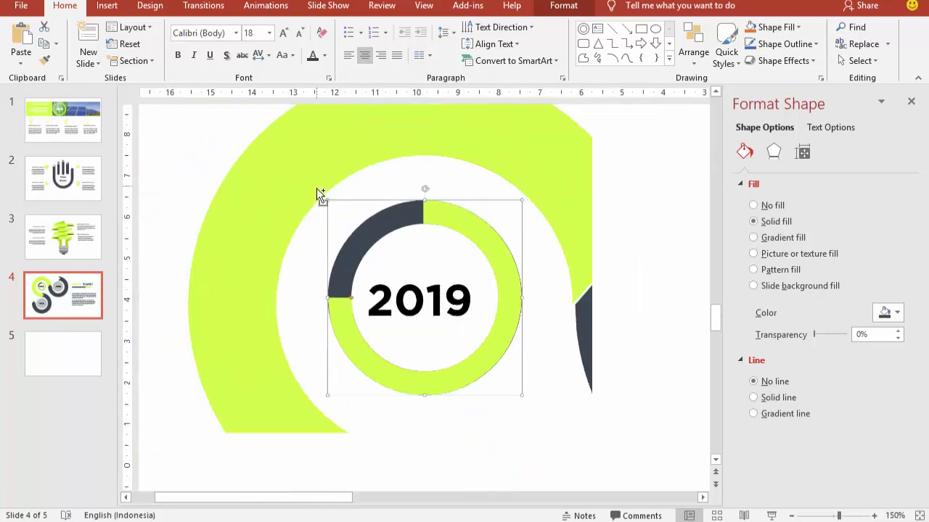
{"action": "scroll", "coordinate": [321, 196], "scroll_direction": "down", "scroll_amount": 3}
{"action": "scroll", "coordinate": [317, 201], "scroll_direction": "down", "scroll_amount": 2}
{"action": "left_click", "coordinate": [414, 352]}
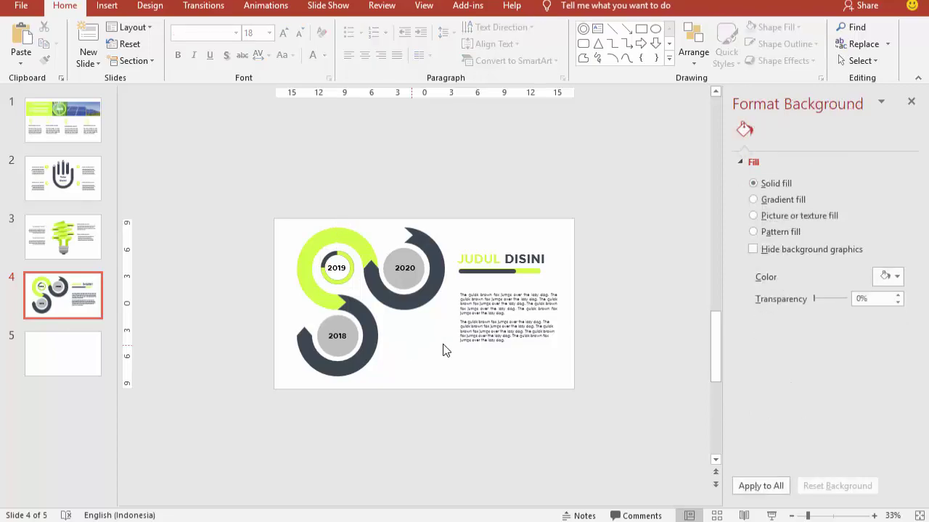
{"action": "key", "text": "shift+F5"}
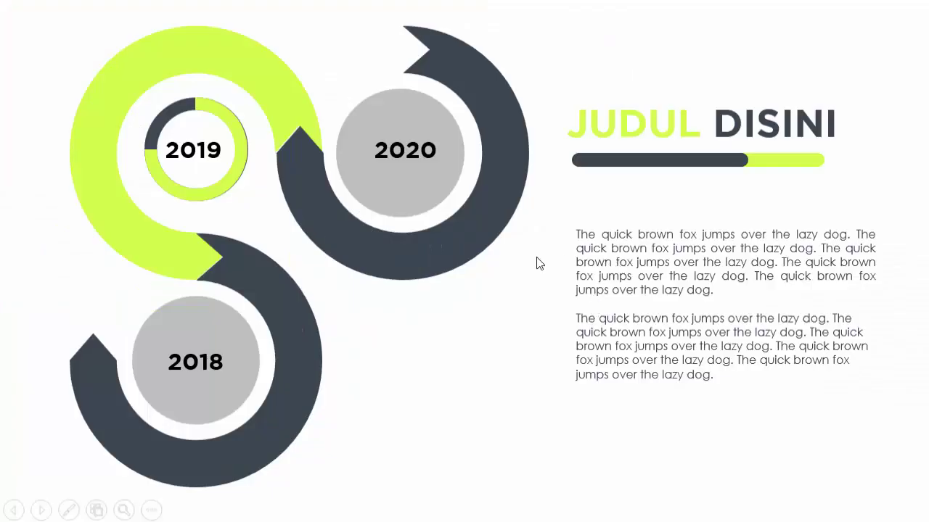
Return to editing and draw a small circle near the top-left of blank slide 5
{"action": "key", "text": "Escape"}
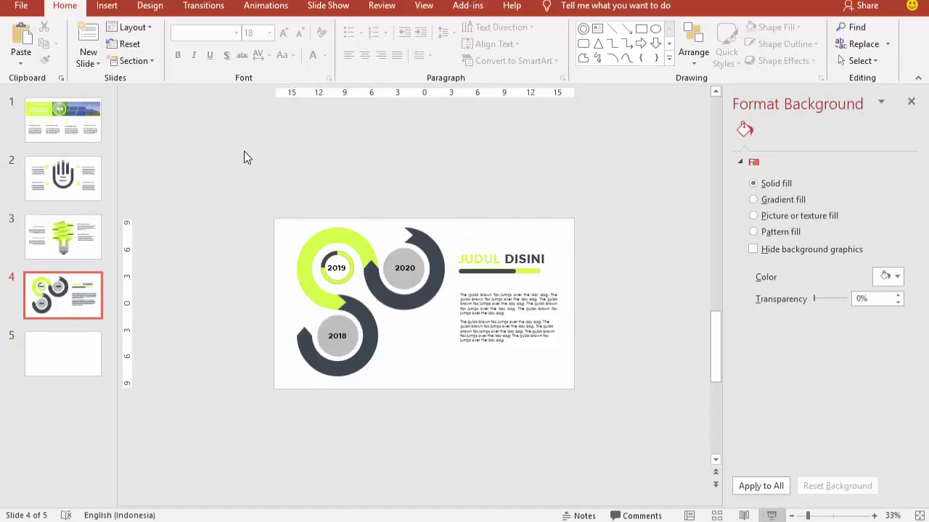
{"action": "left_click", "coordinate": [82, 361]}
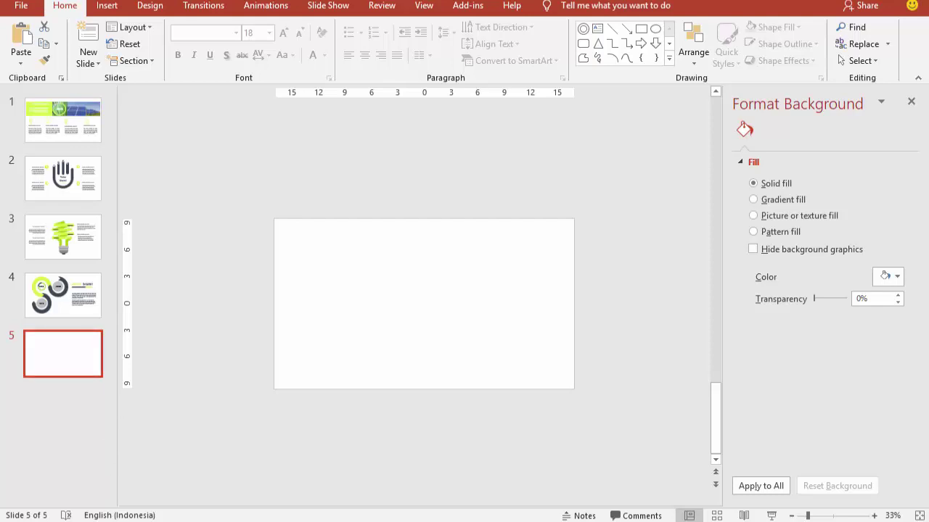
{"action": "left_click", "coordinate": [372, 323]}
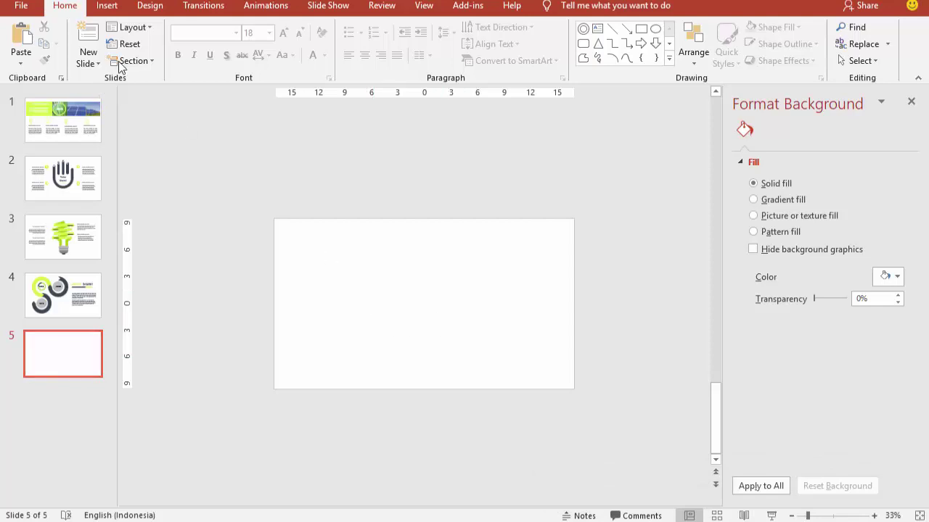
{"action": "left_click", "coordinate": [105, 5]}
{"action": "left_click", "coordinate": [266, 58]}
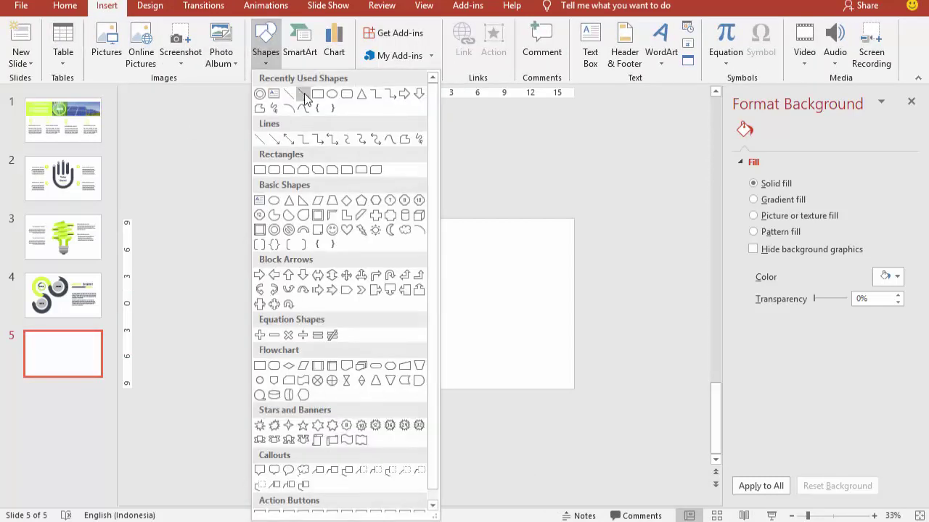
{"action": "left_click", "coordinate": [332, 95]}
{"action": "left_click_drag", "start_coordinate": [310, 248], "coordinate": [338, 274]}
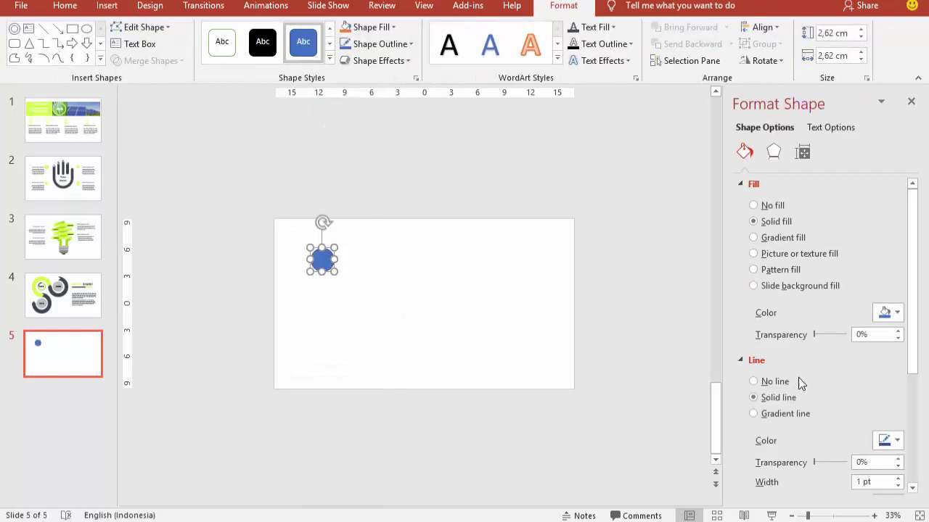
Give the circle no outline and a lime green fill
{"action": "left_click", "coordinate": [775, 381]}
{"action": "left_click", "coordinate": [887, 313]}
{"action": "left_click", "coordinate": [815, 453]}
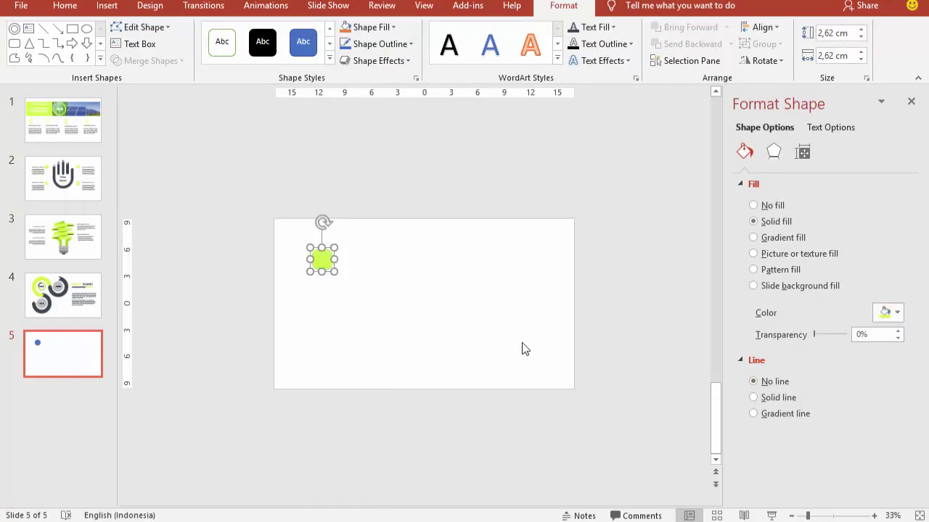
{"action": "scroll", "coordinate": [345, 222], "scroll_direction": "up", "scroll_amount": 3, "text": "ctrl"}
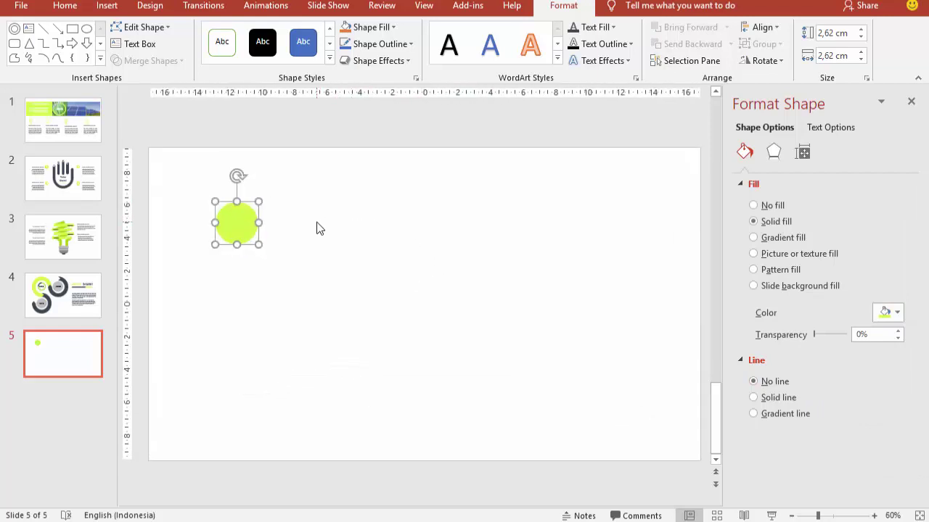
Duplicate the circle twice, then align the three circles' tops and distribute them horizontally
{"action": "left_click_drag", "start_coordinate": [254, 234], "coordinate": [447, 231]}
{"action": "key", "text": "ctrl+d"}
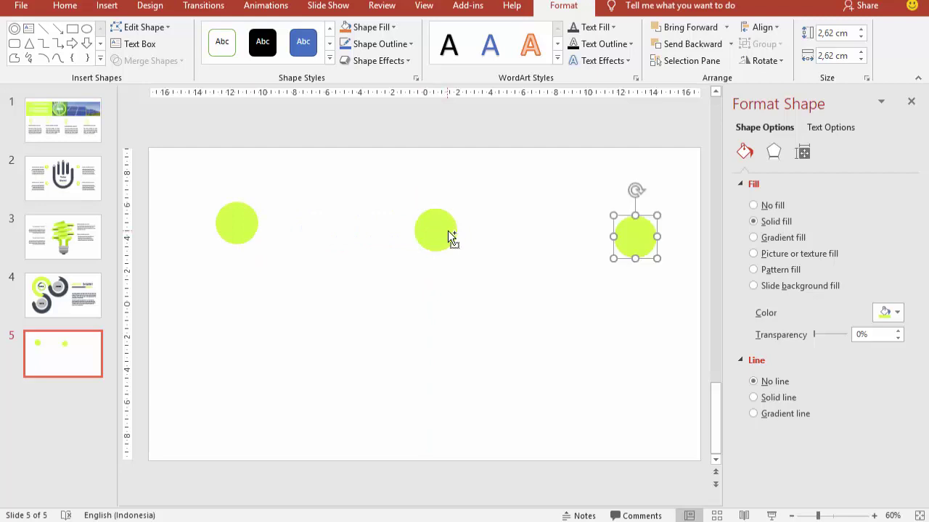
{"action": "left_click", "coordinate": [451, 235], "text": "shift"}
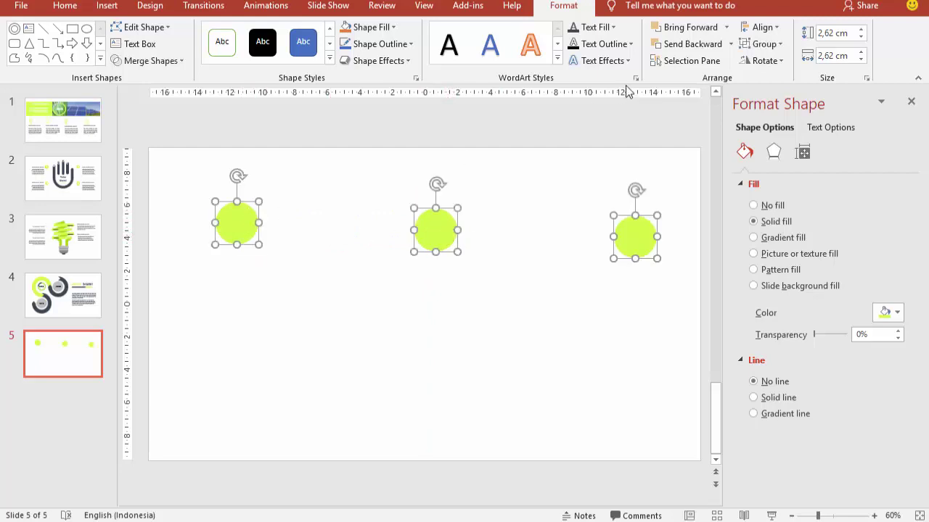
{"action": "left_click", "coordinate": [776, 29]}
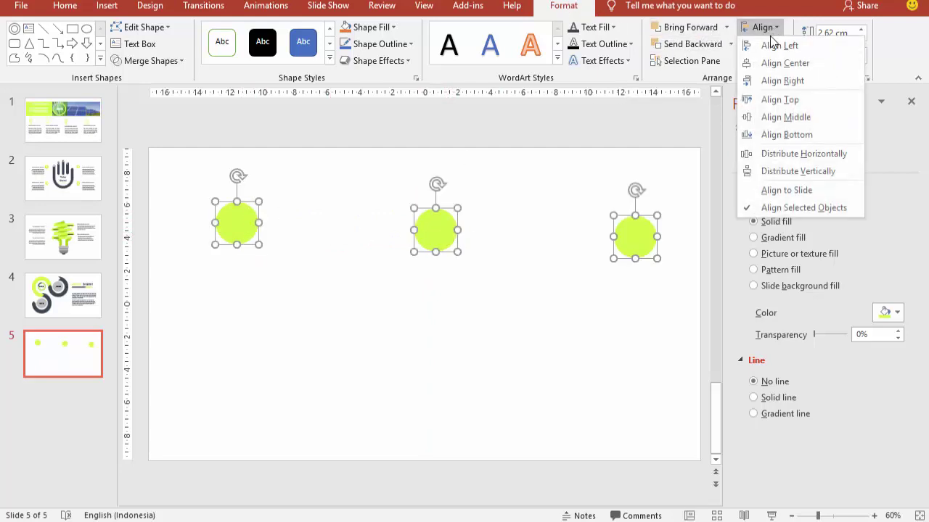
{"action": "left_click", "coordinate": [776, 100]}
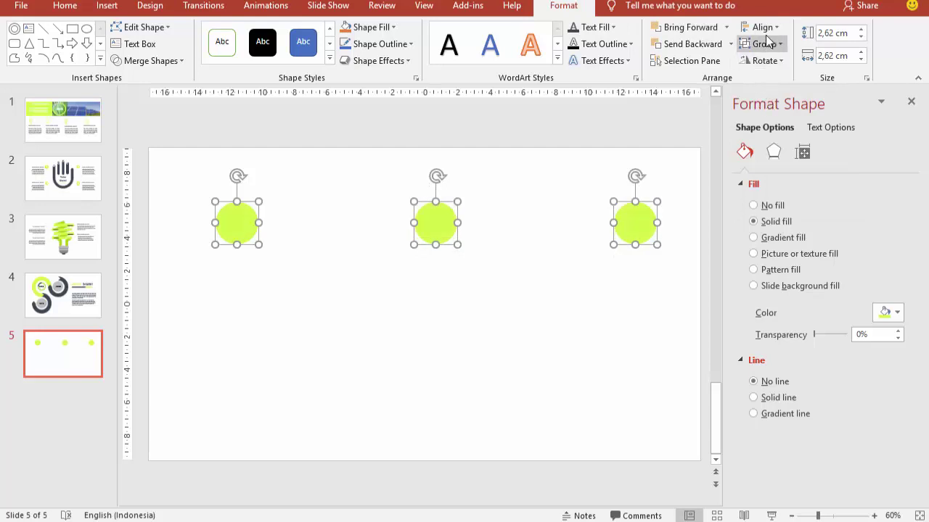
{"action": "left_click", "coordinate": [765, 29]}
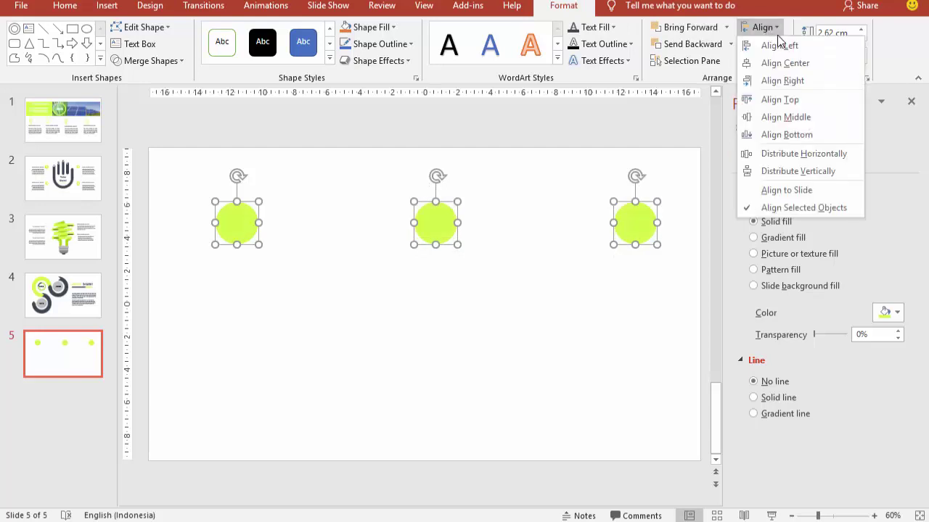
{"action": "left_click", "coordinate": [804, 154]}
{"action": "left_click", "coordinate": [548, 199]}
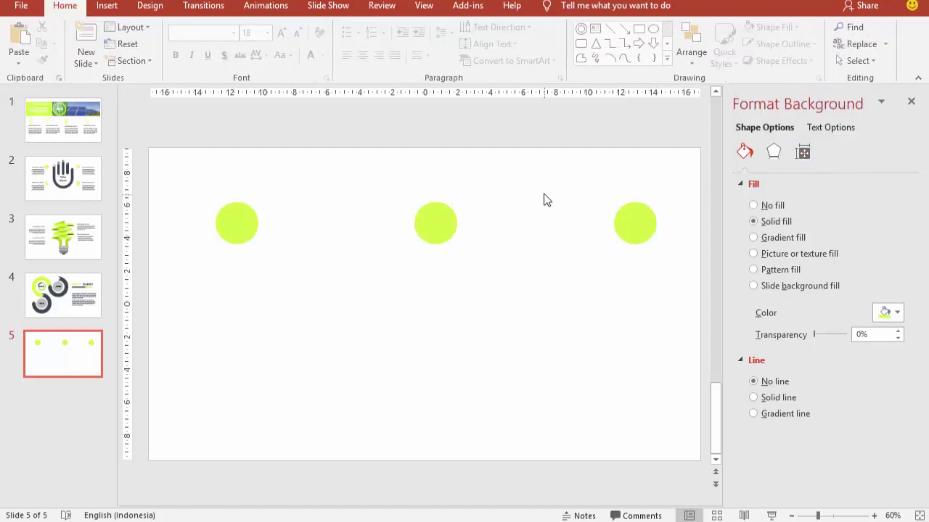
{"action": "scroll", "coordinate": [547, 198], "scroll_direction": "down", "scroll_amount": 1}
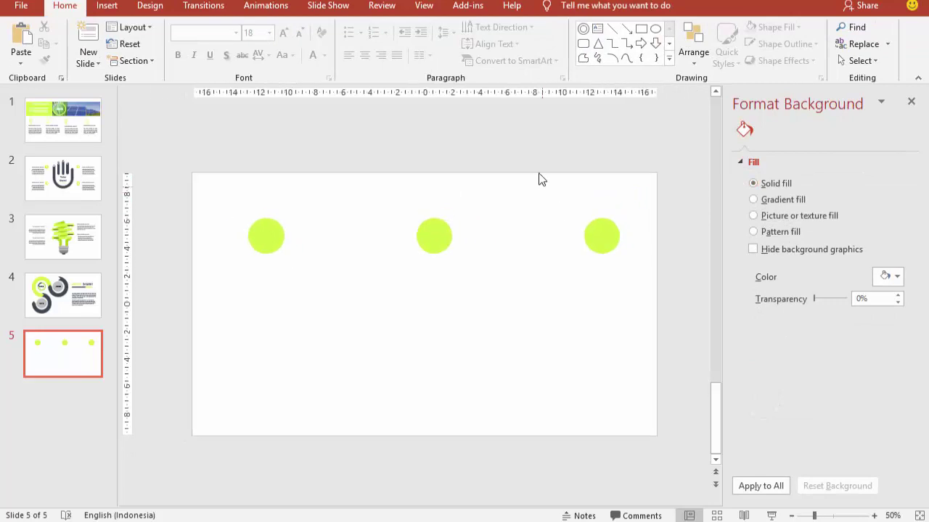
Draw a tall light-grey rectangle with no outline below the first lime circle
{"action": "left_click", "coordinate": [106, 7]}
{"action": "left_click", "coordinate": [265, 44]}
{"action": "left_click", "coordinate": [324, 97]}
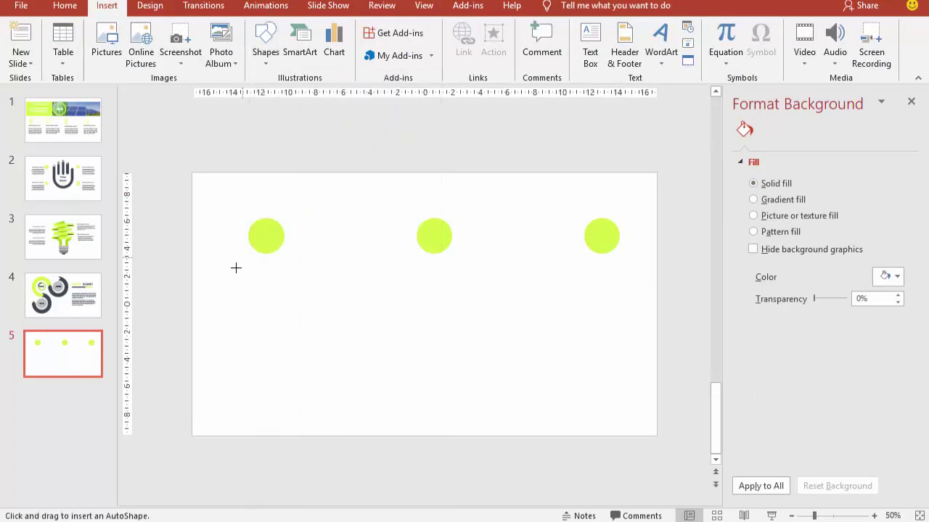
{"action": "left_click_drag", "start_coordinate": [222, 271], "coordinate": [338, 424]}
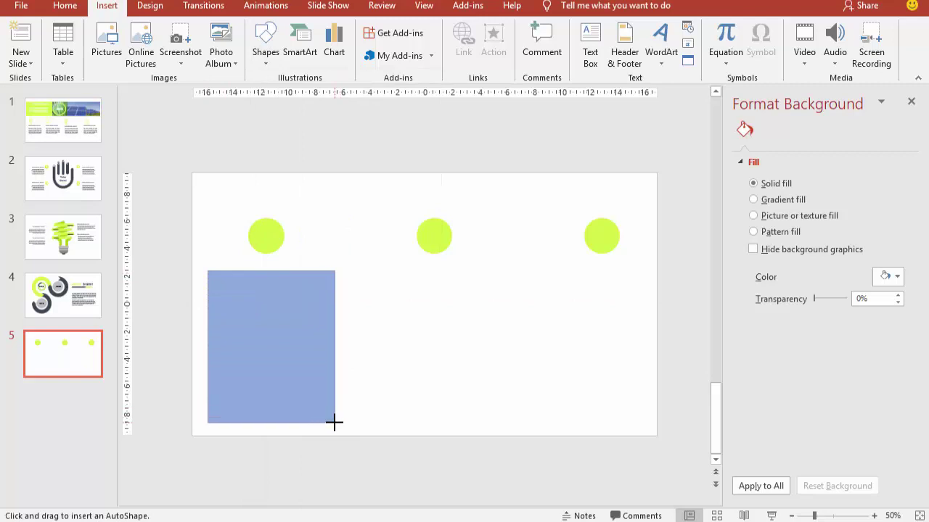
{"action": "left_click_drag", "start_coordinate": [317, 385], "coordinate": [309, 379]}
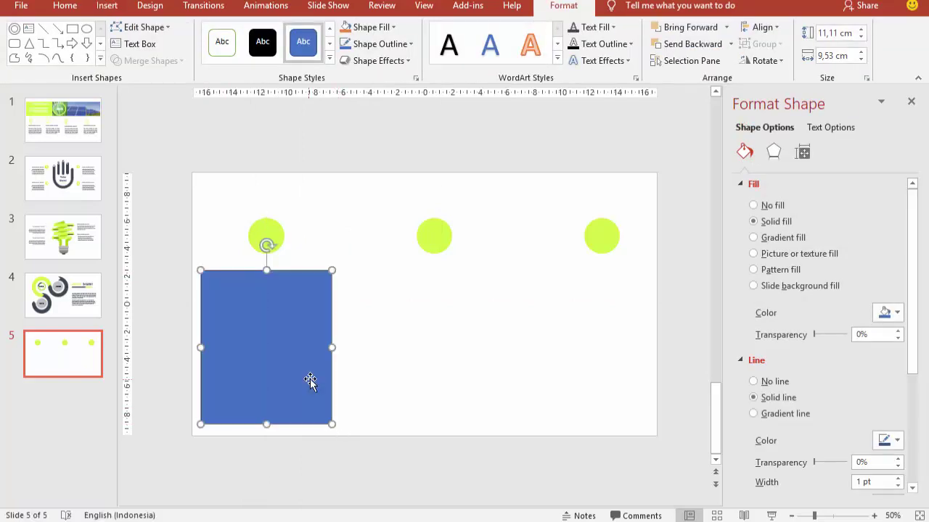
{"action": "left_click", "coordinate": [774, 383]}
{"action": "left_click", "coordinate": [885, 313]}
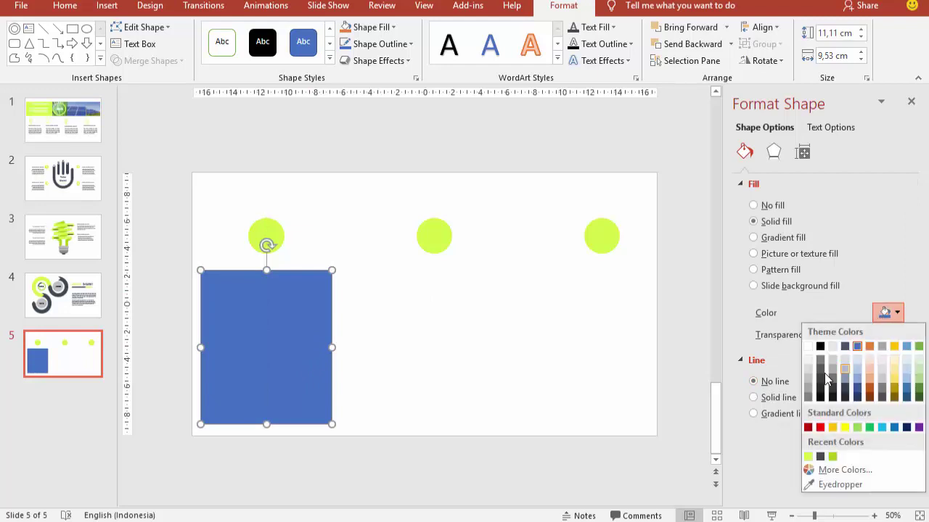
{"action": "left_click", "coordinate": [809, 370]}
{"action": "left_click", "coordinate": [396, 356]}
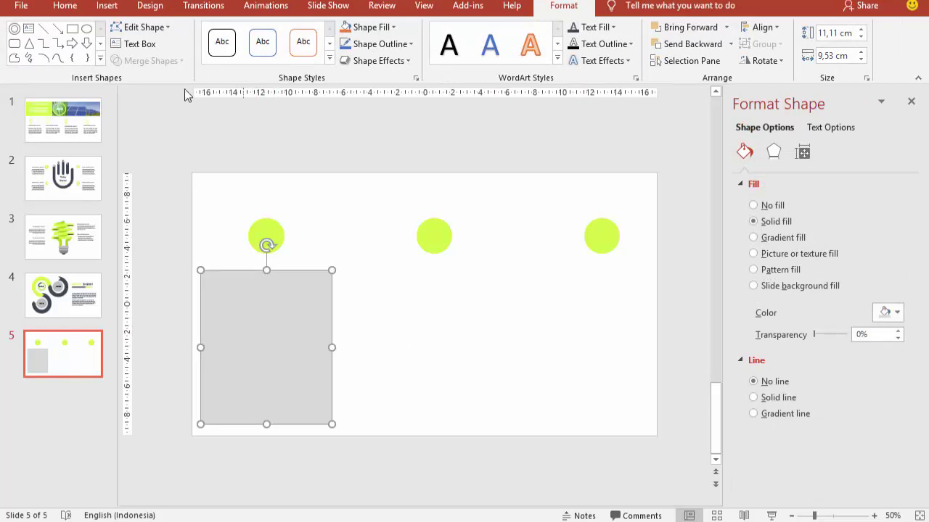
Draw a wide, flat triangle on top of the rectangle
{"action": "left_click", "coordinate": [107, 6]}
{"action": "left_click", "coordinate": [275, 55]}
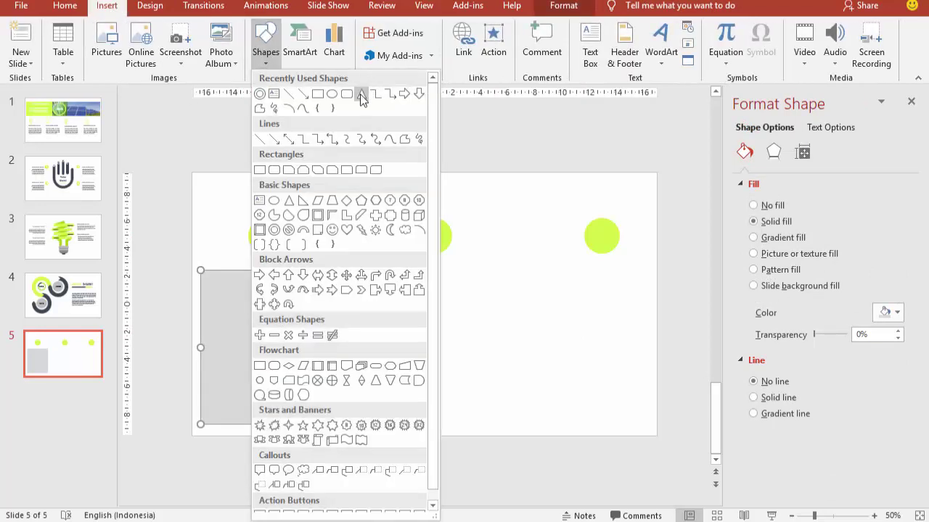
{"action": "left_click", "coordinate": [361, 95]}
{"action": "mouse_move", "coordinate": [204, 254]}
{"action": "left_mouse_down"}
{"action": "mouse_move", "coordinate": [334, 273]}
{"action": "mouse_move", "coordinate": [287, 261]}
{"action": "left_mouse_up"}
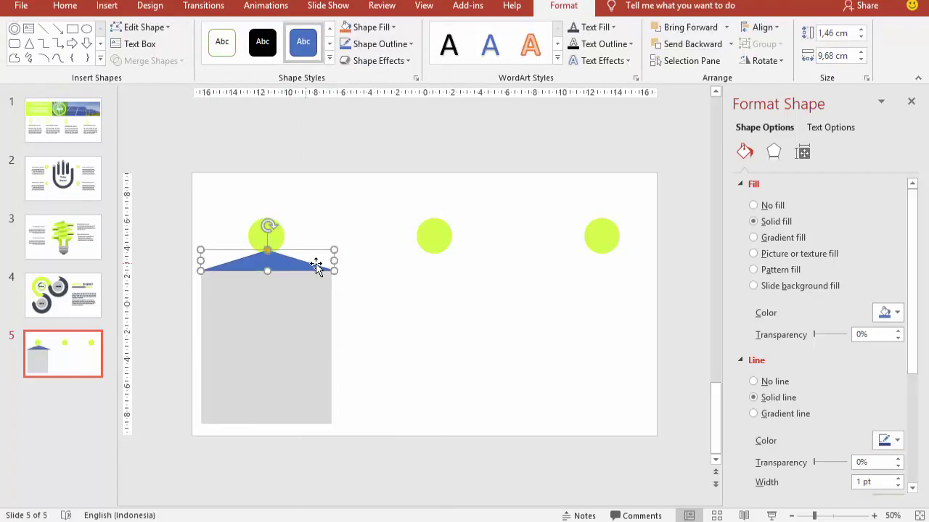
Move all three lime circles up slightly
{"action": "left_click", "coordinate": [277, 236]}
{"action": "left_click", "coordinate": [435, 234], "text": "shift"}
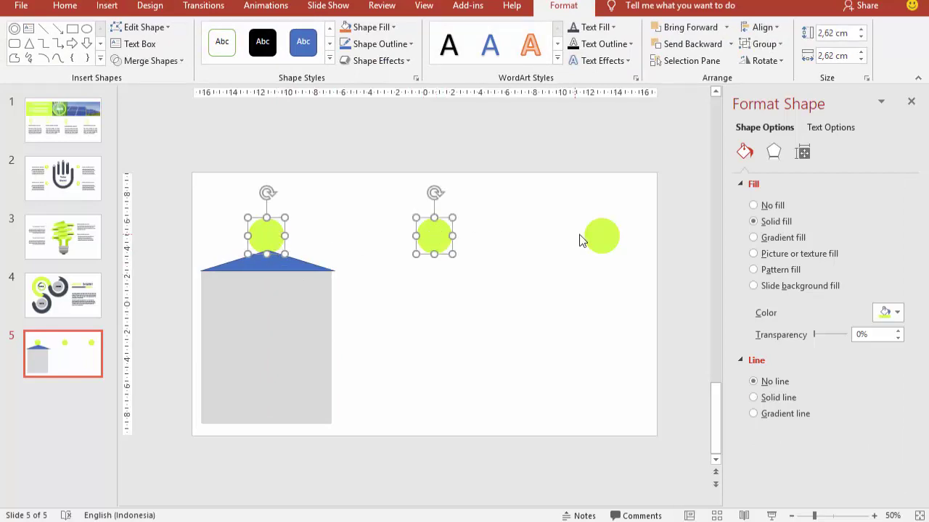
{"action": "left_click", "coordinate": [602, 234], "text": "shift"}
{"action": "left_click_drag", "start_coordinate": [604, 235], "coordinate": [607, 212]}
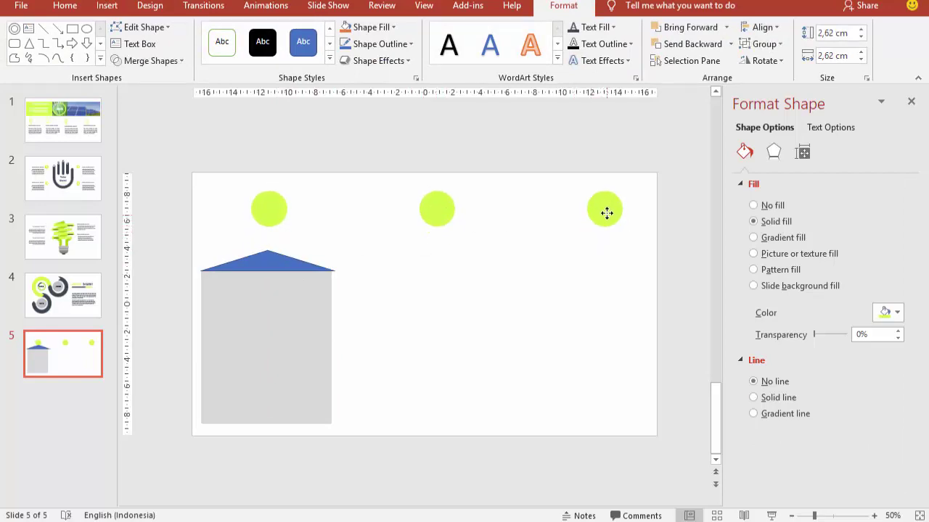
{"action": "left_click", "coordinate": [535, 274]}
Stretch the triangle to the rectangle's width and union the two into a pentagon
{"action": "left_click", "coordinate": [258, 262]}
{"action": "scroll", "coordinate": [272, 263], "scroll_direction": "up", "scroll_amount": 2}
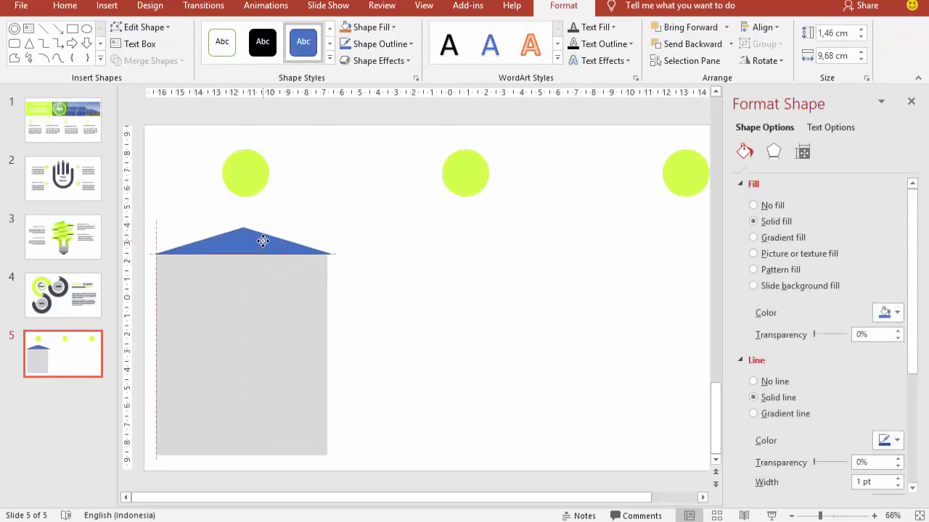
{"action": "left_click_drag", "start_coordinate": [262, 242], "coordinate": [261, 242]}
{"action": "left_click_drag", "start_coordinate": [327, 238], "coordinate": [328, 239]}
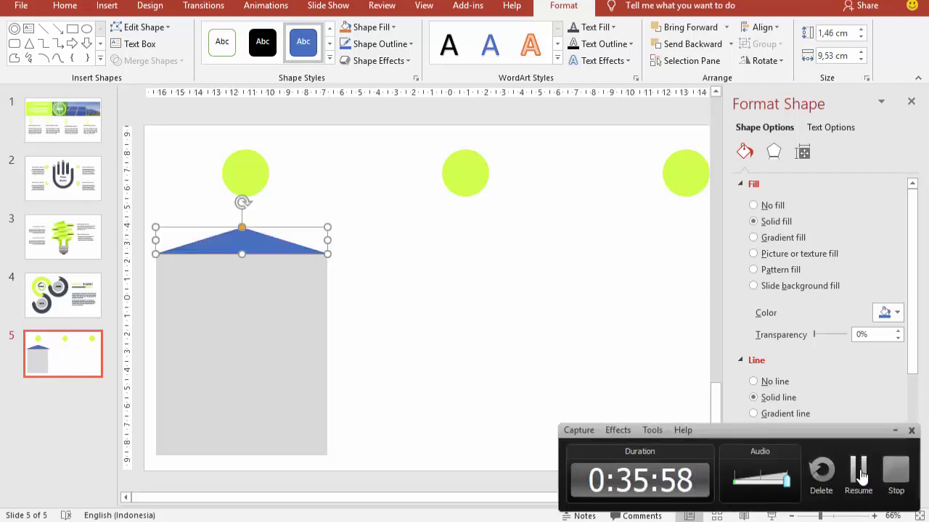
{"action": "left_click", "coordinate": [305, 308], "text": "shift"}
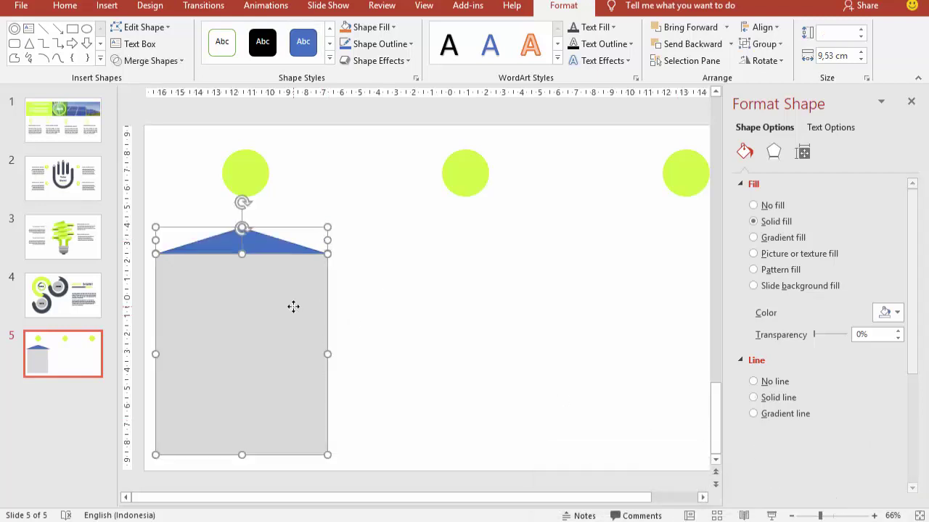
{"action": "left_click", "coordinate": [168, 61]}
{"action": "left_click", "coordinate": [165, 80]}
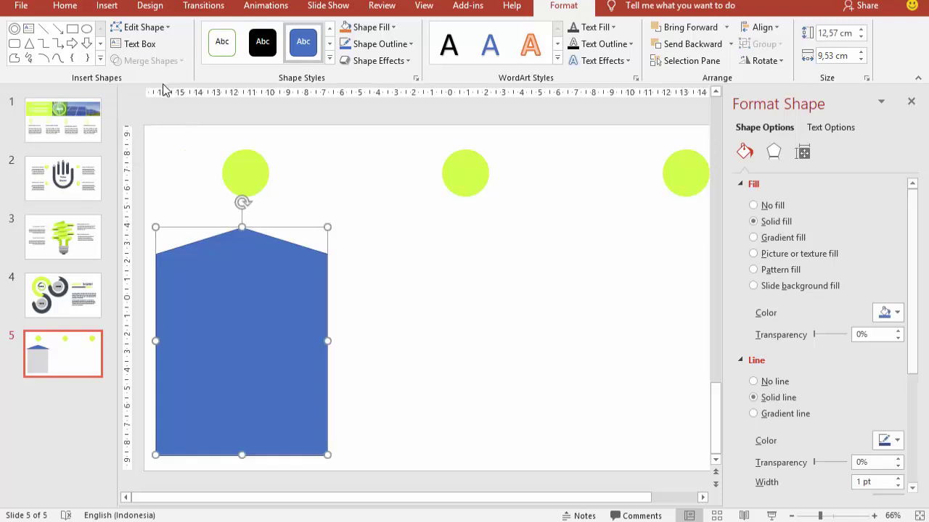
Fill the pentagon light grey and remove its outline
{"action": "left_click", "coordinate": [887, 312]}
{"action": "left_click", "coordinate": [808, 371]}
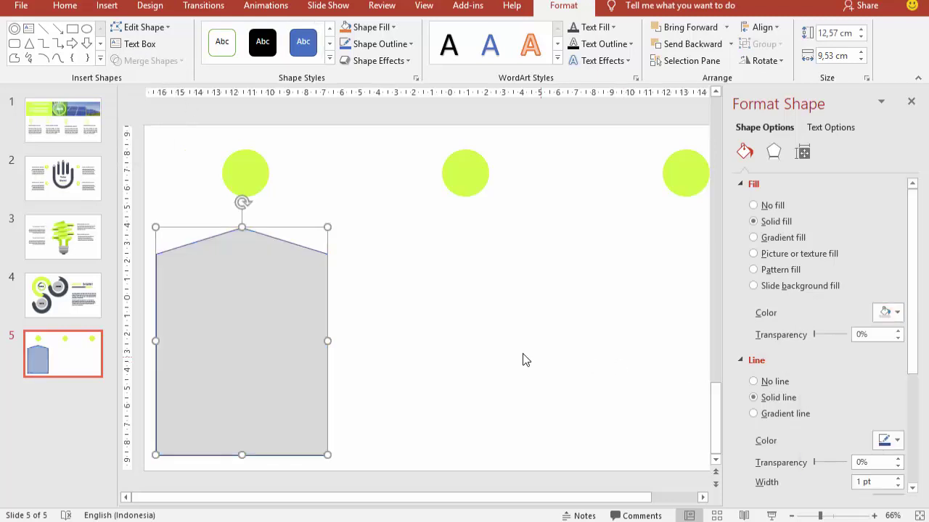
{"action": "left_click", "coordinate": [791, 384]}
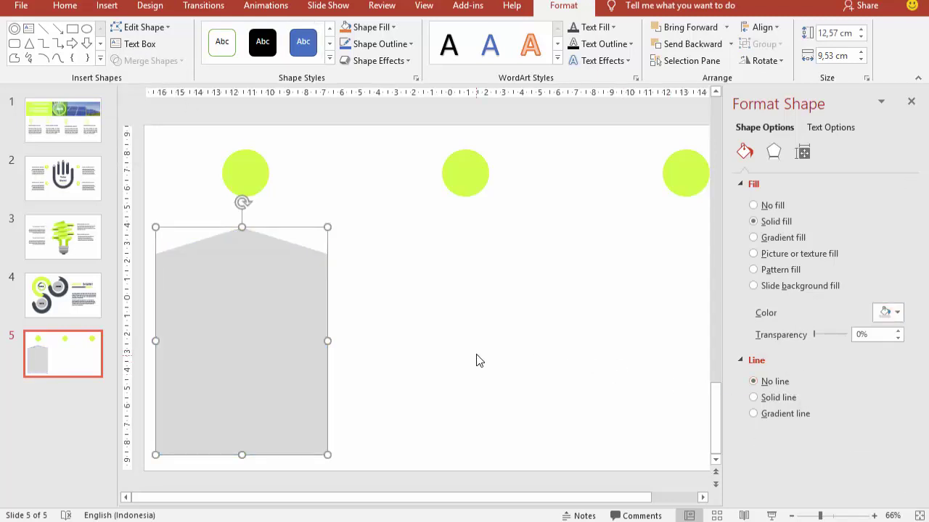
Duplicate the card twice and space the three cards evenly, centred on the slide
{"action": "left_click_drag", "start_coordinate": [275, 325], "coordinate": [487, 315]}
{"action": "key", "text": "ctrl+d"}
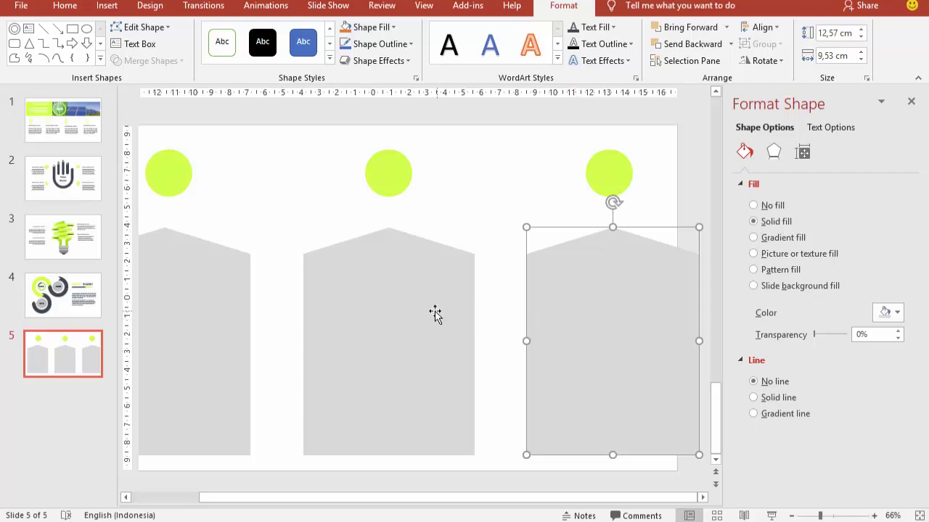
{"action": "left_click_drag", "start_coordinate": [435, 314], "coordinate": [410, 310]}
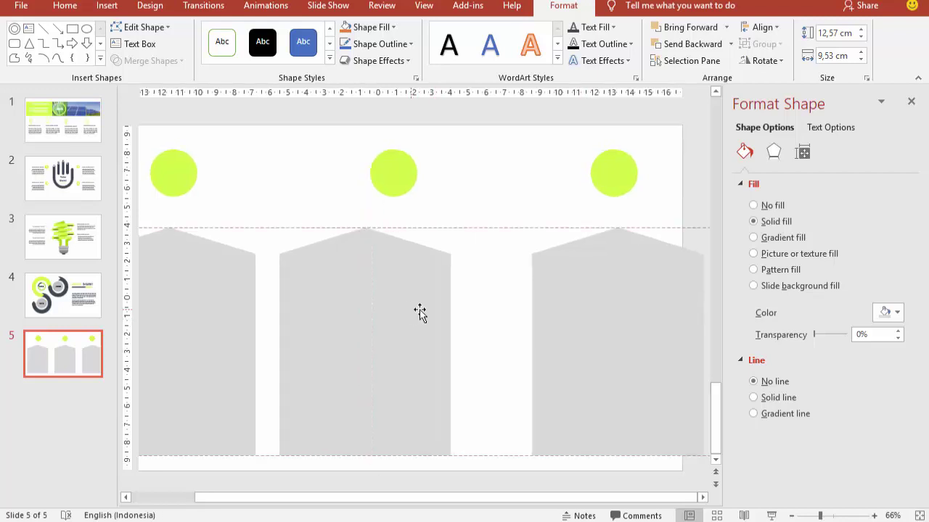
{"action": "left_click_drag", "start_coordinate": [541, 309], "coordinate": [516, 310]}
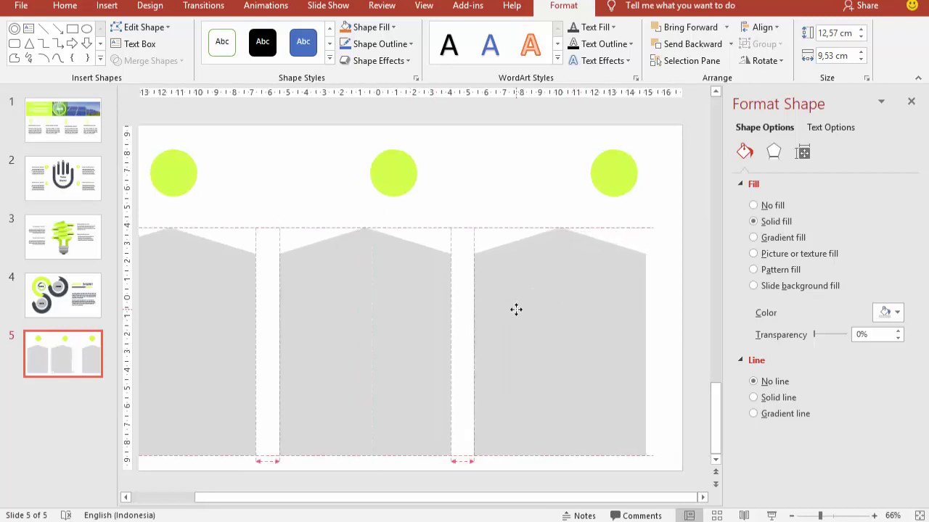
{"action": "left_click", "coordinate": [431, 318], "text": "shift"}
{"action": "left_click", "coordinate": [271, 317], "text": "shift"}
{"action": "scroll", "coordinate": [271, 317], "scroll_direction": "down", "scroll_amount": 1, "text": "ctrl"}
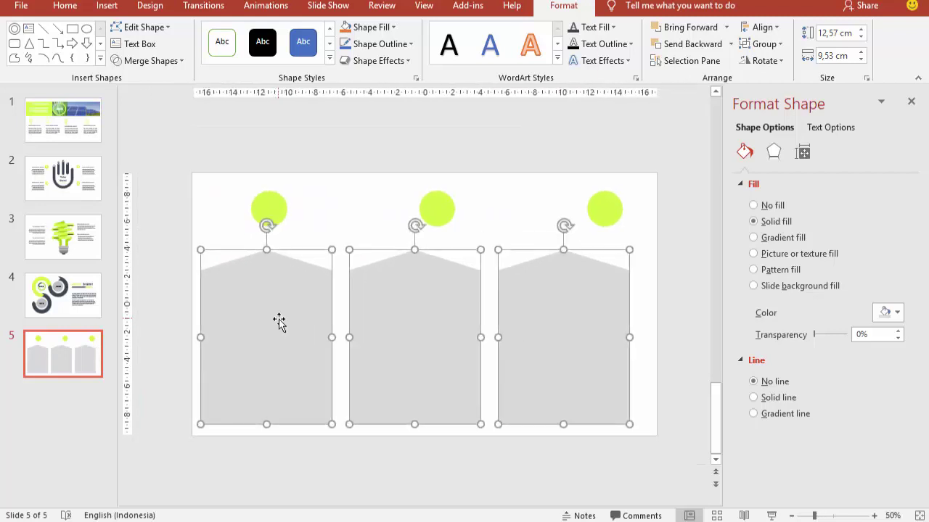
{"action": "left_click_drag", "start_coordinate": [279, 324], "coordinate": [288, 321]}
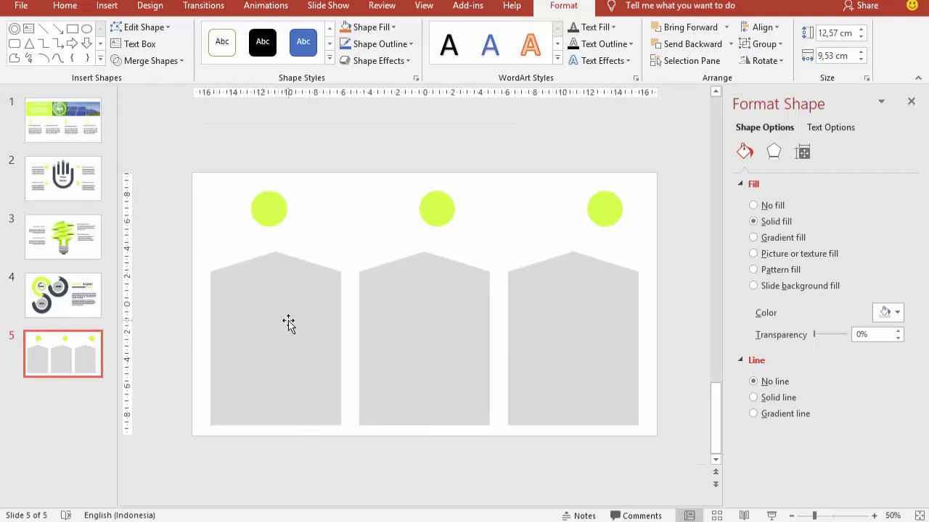
{"action": "left_click", "coordinate": [685, 270]}
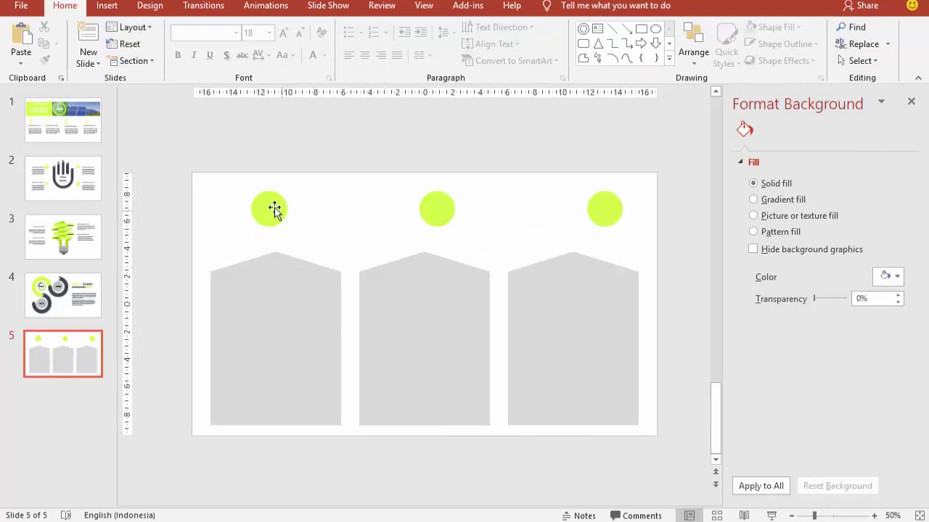
Line the three lime circles up in one row above the cards, then go to slide 1
{"action": "left_click_drag", "start_coordinate": [275, 209], "coordinate": [284, 219]}
{"action": "left_click_drag", "start_coordinate": [434, 210], "coordinate": [424, 219]}
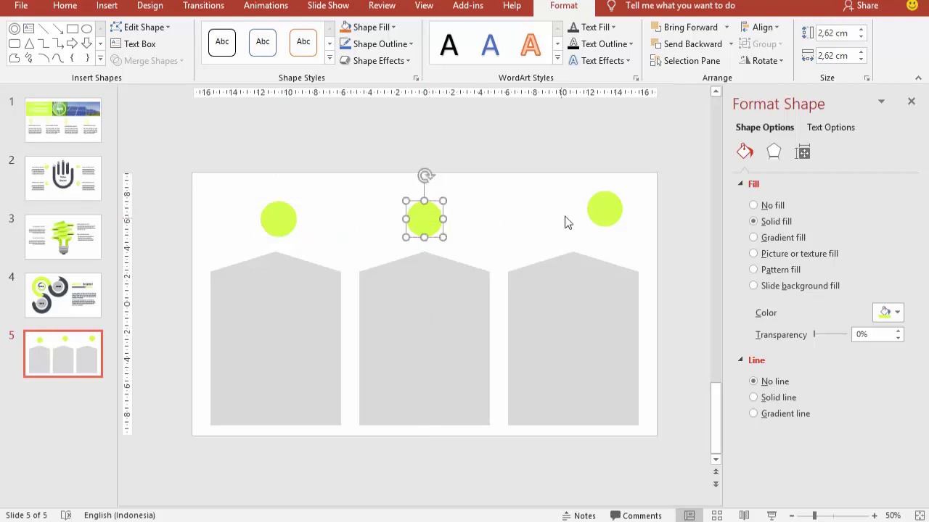
{"action": "left_click_drag", "start_coordinate": [588, 209], "coordinate": [569, 212]}
{"action": "left_click", "coordinate": [498, 200]}
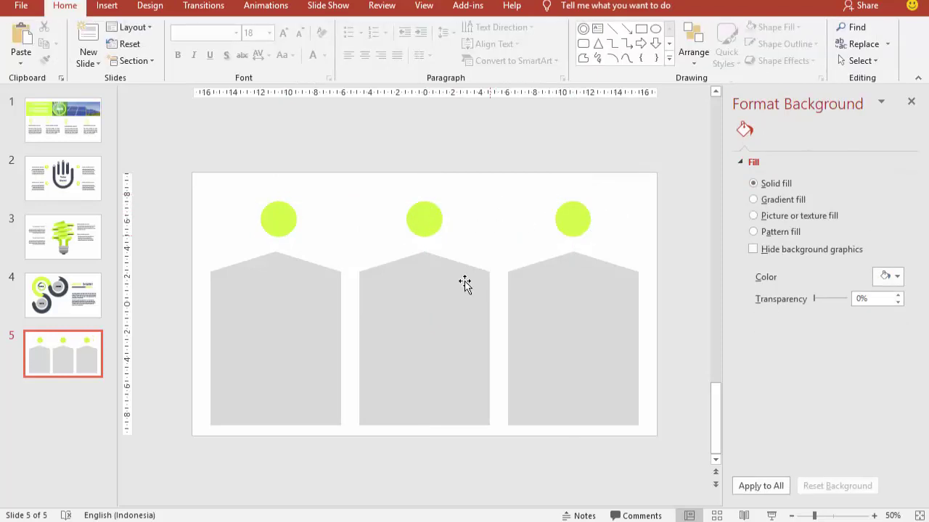
{"action": "left_click", "coordinate": [100, 190]}
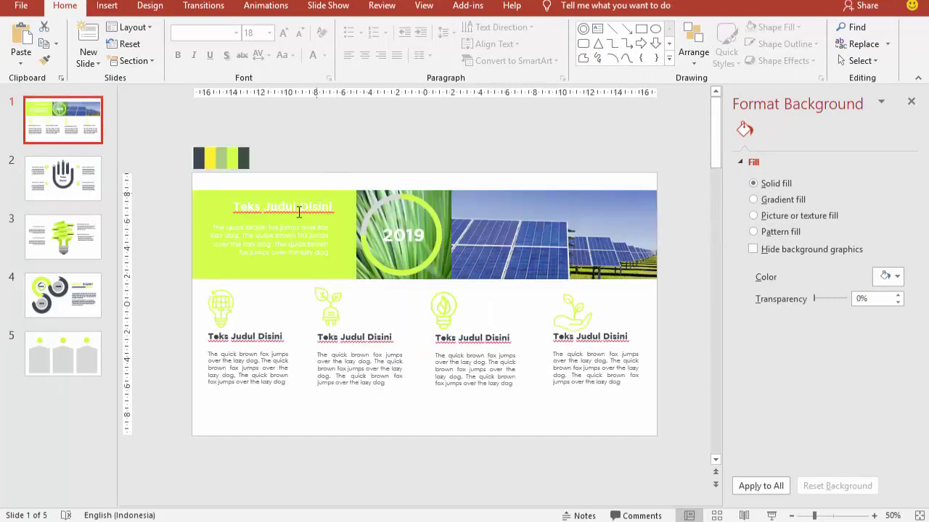
Copy the three lime icons from slide 1 and paste them onto slide 5
{"action": "left_click", "coordinate": [231, 307]}
{"action": "left_click", "coordinate": [332, 314], "text": "shift"}
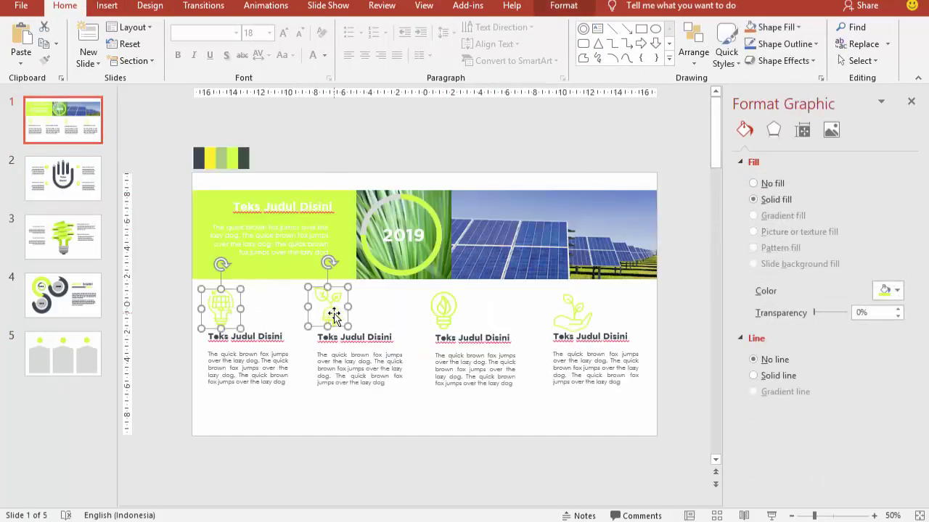
{"action": "left_click", "coordinate": [443, 308], "text": "shift"}
{"action": "left_click", "coordinate": [64, 352]}
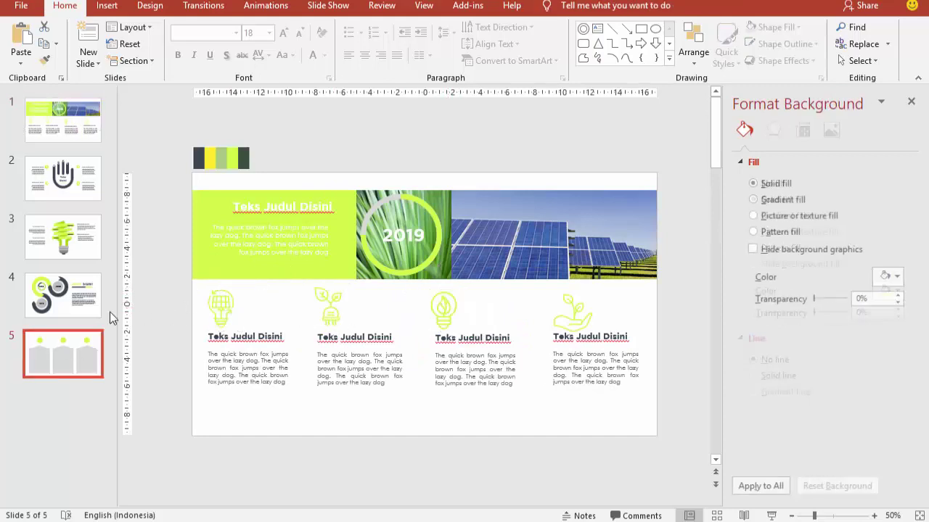
{"action": "key", "text": "ctrl+v"}
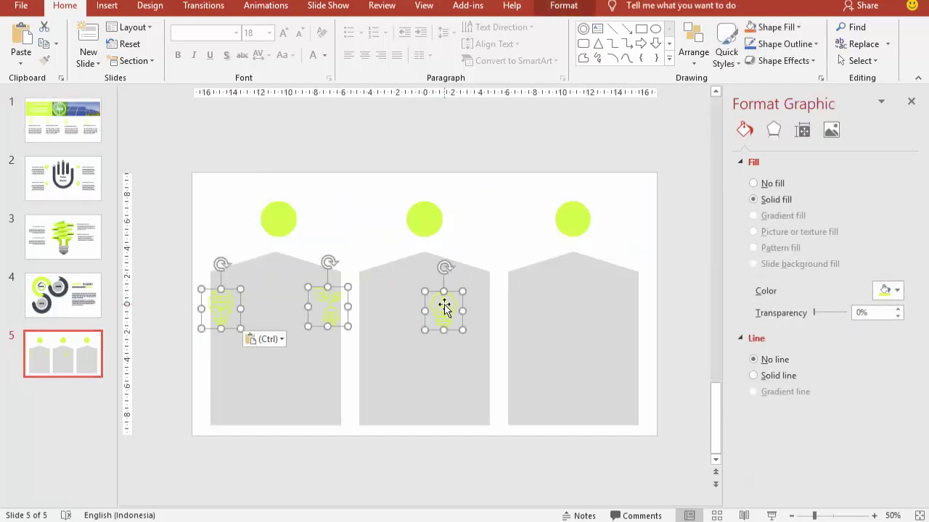
Place a light bulb, the plant, and a bulb icon atop the left, middle and right cards
{"action": "left_click_drag", "start_coordinate": [445, 306], "coordinate": [473, 293]}
{"action": "left_click", "coordinate": [322, 224]}
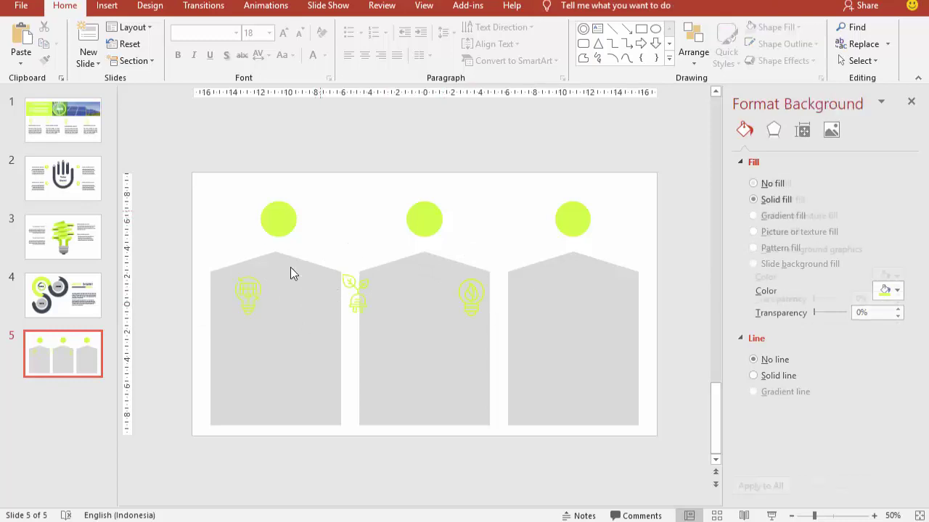
{"action": "left_click_drag", "start_coordinate": [241, 293], "coordinate": [277, 275]}
{"action": "mouse_move", "coordinate": [361, 305]}
{"action": "left_mouse_down"}
{"action": "mouse_move", "coordinate": [429, 283]}
{"action": "mouse_move", "coordinate": [439, 288]}
{"action": "left_mouse_up"}
{"action": "left_click_drag", "start_coordinate": [591, 298], "coordinate": [576, 282]}
{"action": "left_click", "coordinate": [643, 235]}
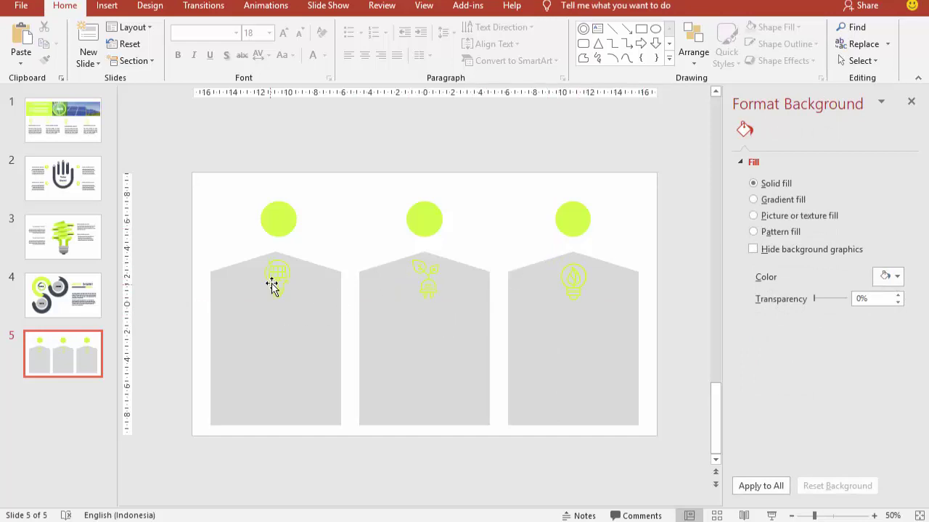
Go to slide 3 and select the body text box in its lower-left group
{"action": "left_click", "coordinate": [80, 304]}
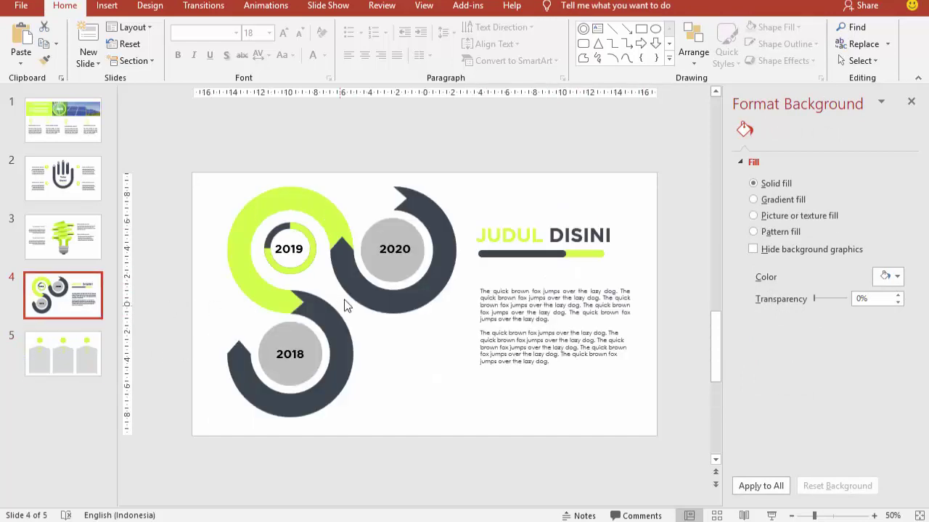
{"action": "left_click", "coordinate": [45, 234]}
{"action": "left_click", "coordinate": [308, 346]}
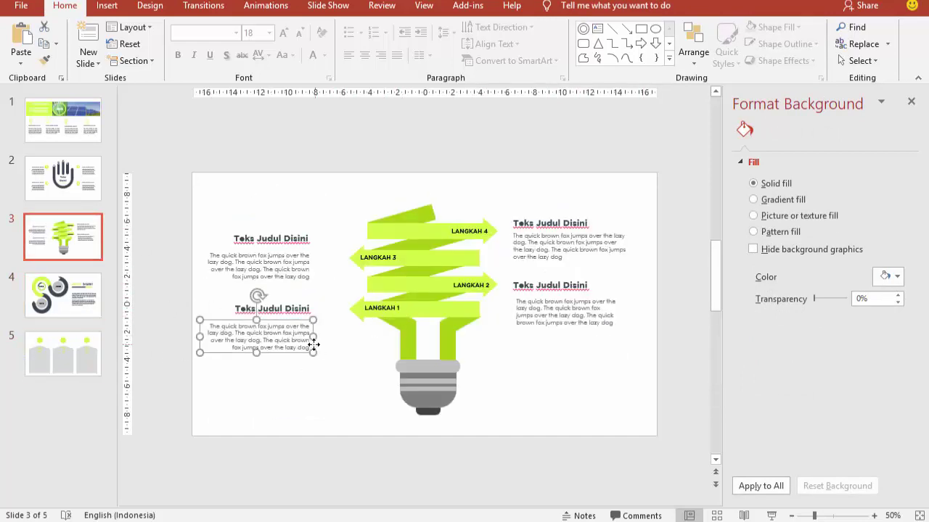
{"action": "left_click", "coordinate": [298, 305]}
{"action": "left_click", "coordinate": [296, 300], "text": "shift"}
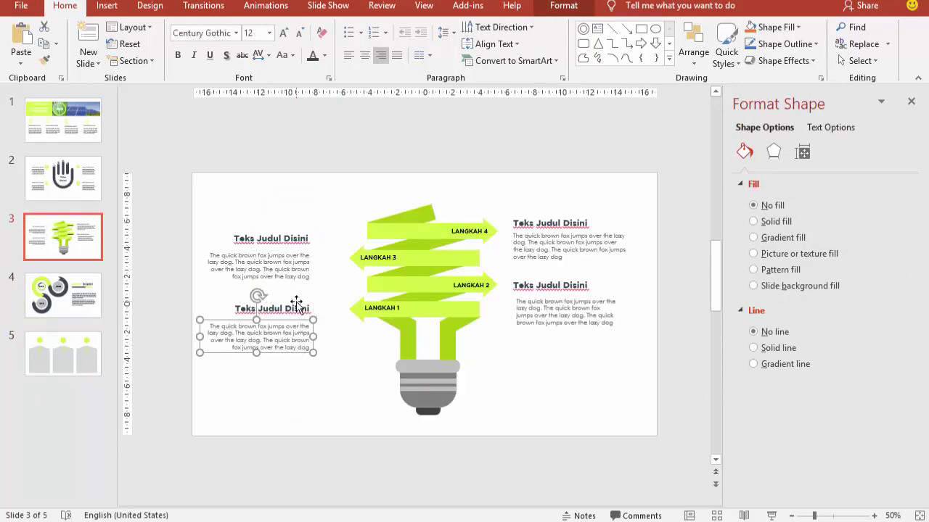
Copy the 'Teks Judul Disini' title and body text from slide 3 onto slide 5, centre-aligned
{"action": "left_click", "coordinate": [297, 301], "text": "shift"}
{"action": "key", "text": "ctrl+c"}
{"action": "left_click", "coordinate": [71, 358]}
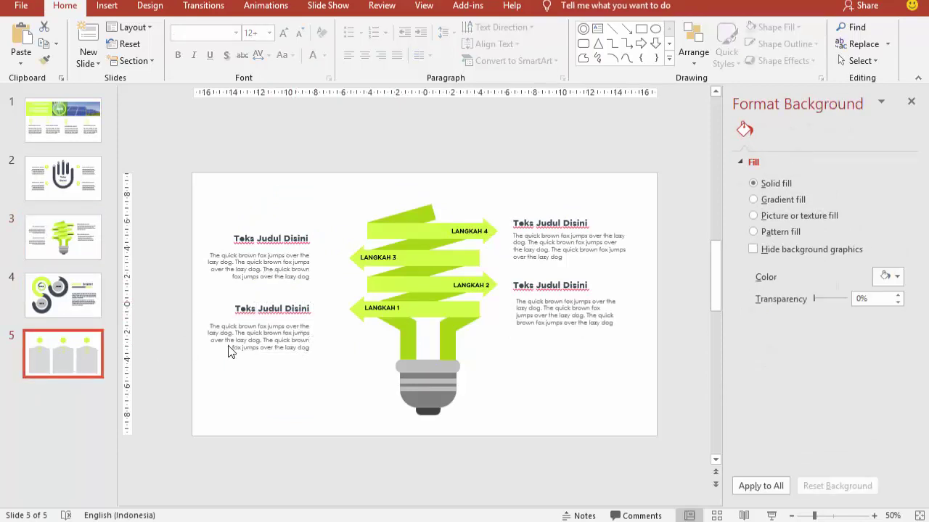
{"action": "key", "text": "ctrl+v"}
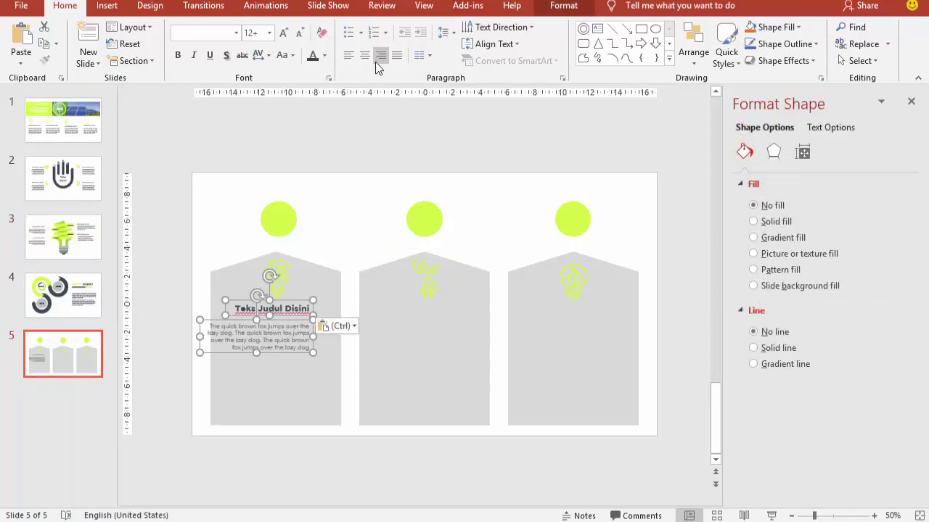
{"action": "left_click", "coordinate": [364, 55]}
Widen the body text box and move it below the title
{"action": "double_click", "coordinate": [302, 301]}
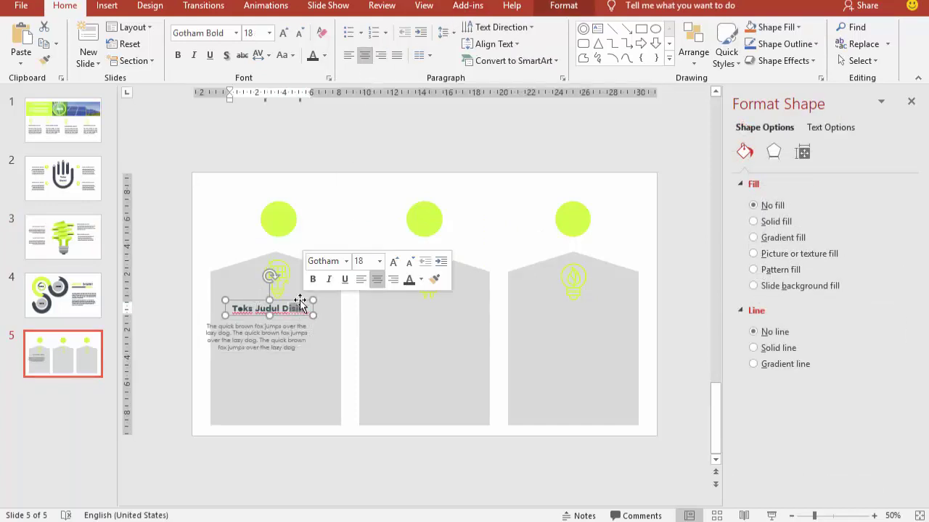
{"action": "left_click", "coordinate": [266, 335]}
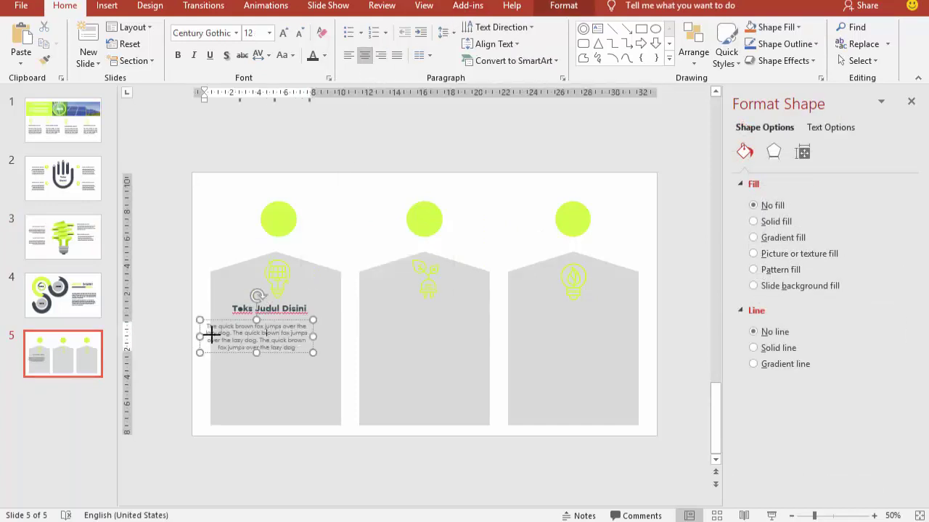
{"action": "key", "text": "Escape"}
{"action": "key", "text": "Delete"}
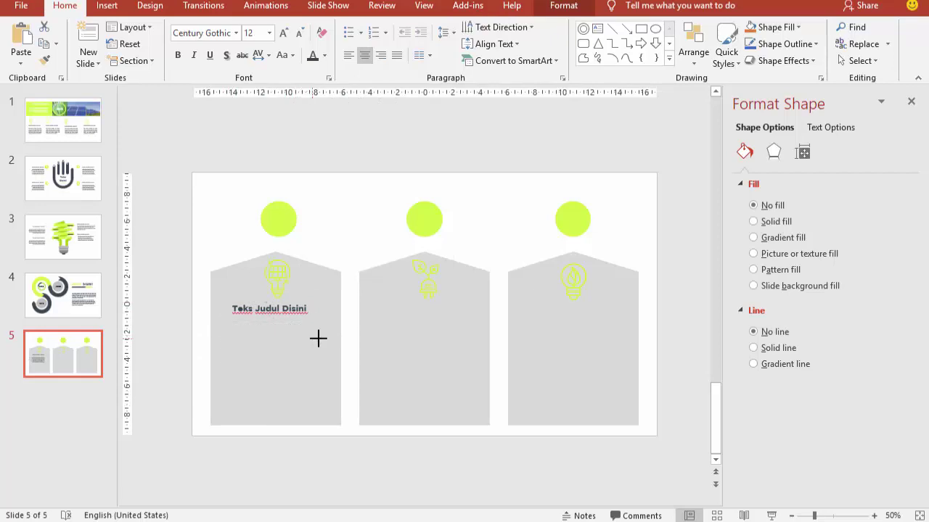
{"action": "key", "text": "ctrl+z"}
{"action": "left_click_drag", "start_coordinate": [223, 335], "coordinate": [216, 332]}
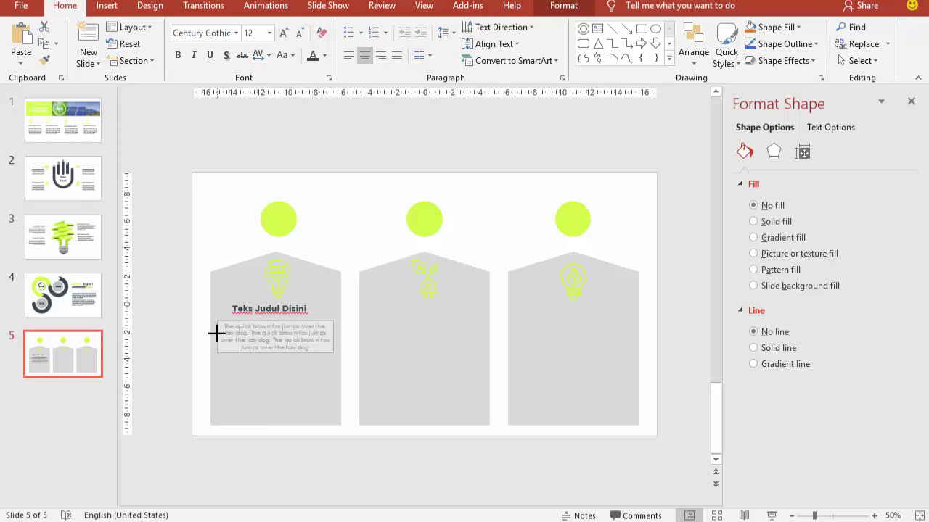
{"action": "left_click_drag", "start_coordinate": [288, 356], "coordinate": [283, 368]}
Lower the title, centre the body beneath it, and copy both onto the other two cards
{"action": "left_click", "coordinate": [291, 310]}
{"action": "left_click_drag", "start_coordinate": [291, 317], "coordinate": [296, 329]}
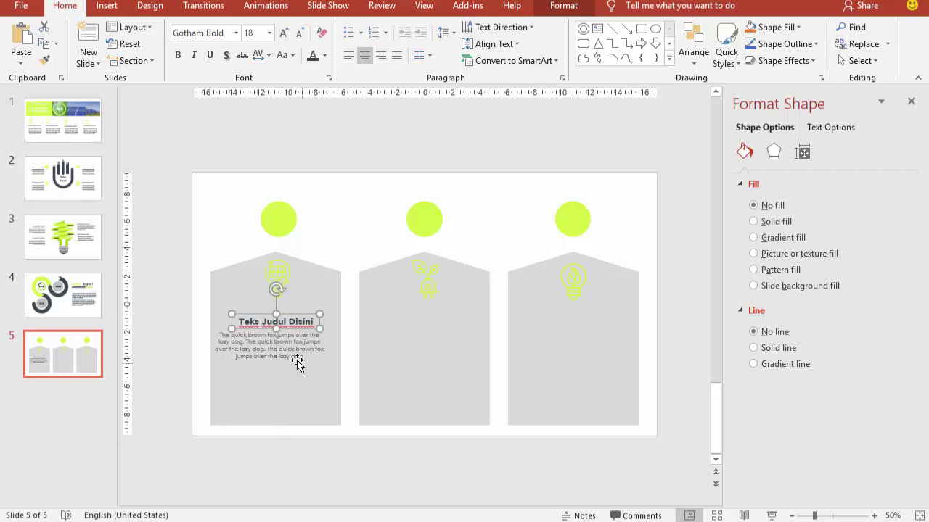
{"action": "left_click", "coordinate": [296, 360]}
{"action": "left_click_drag", "start_coordinate": [296, 360], "coordinate": [303, 361]}
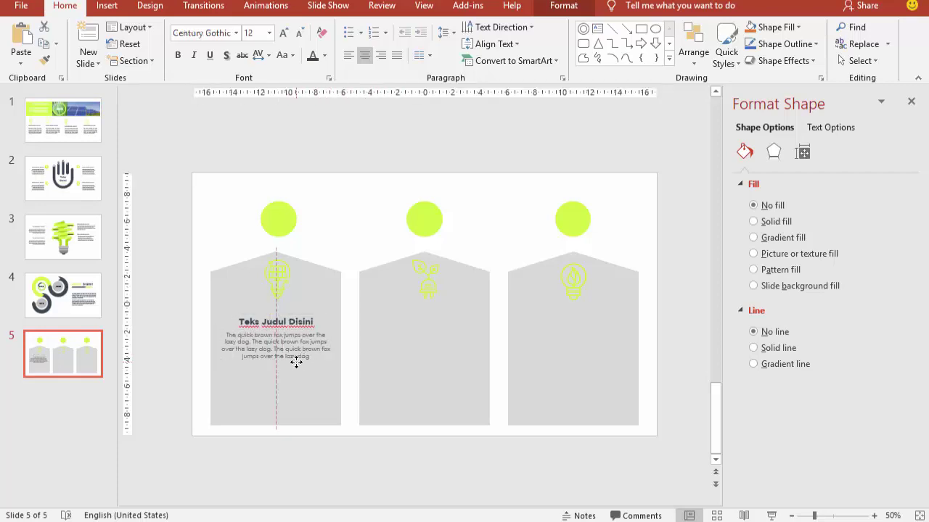
{"action": "left_click", "coordinate": [303, 321], "text": "shift"}
{"action": "left_click_drag", "start_coordinate": [320, 313], "coordinate": [593, 319]}
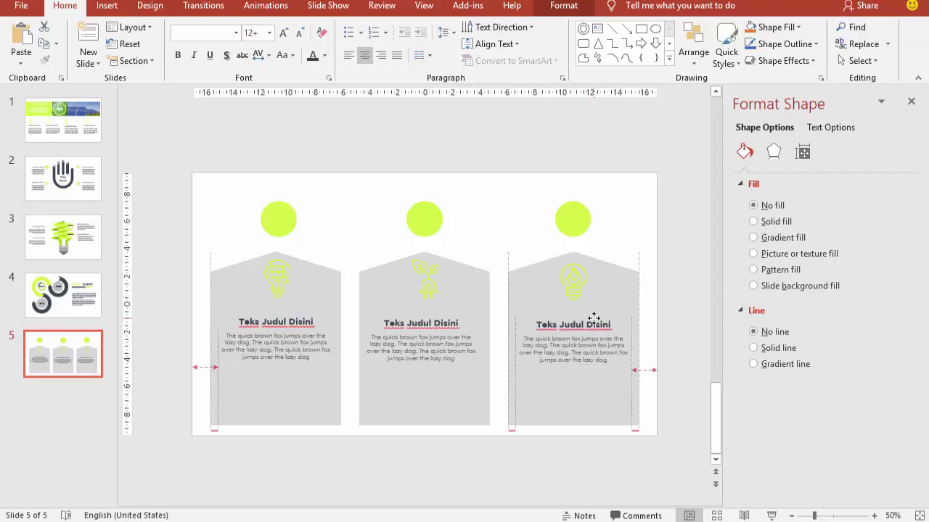
{"action": "left_click", "coordinate": [503, 325]}
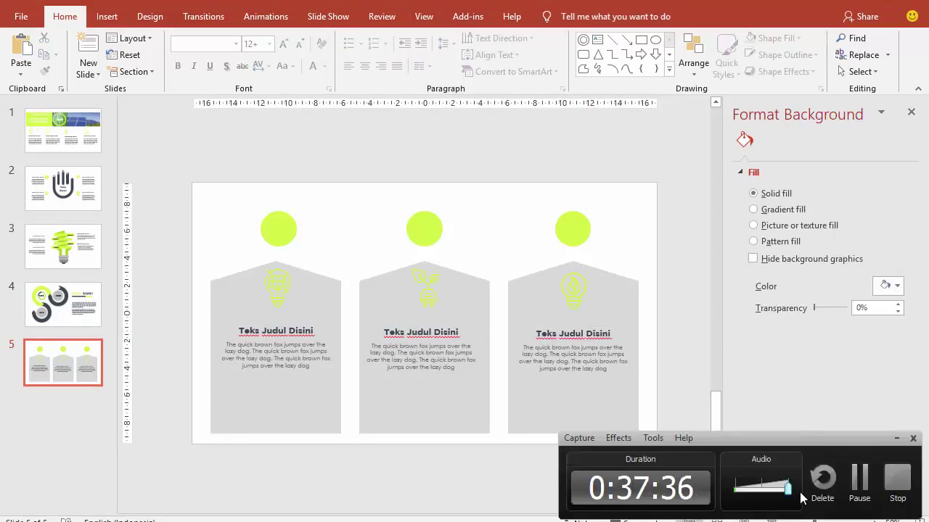
Add a text box containing '1' near the first lime circle
{"action": "left_click", "coordinate": [273, 230]}
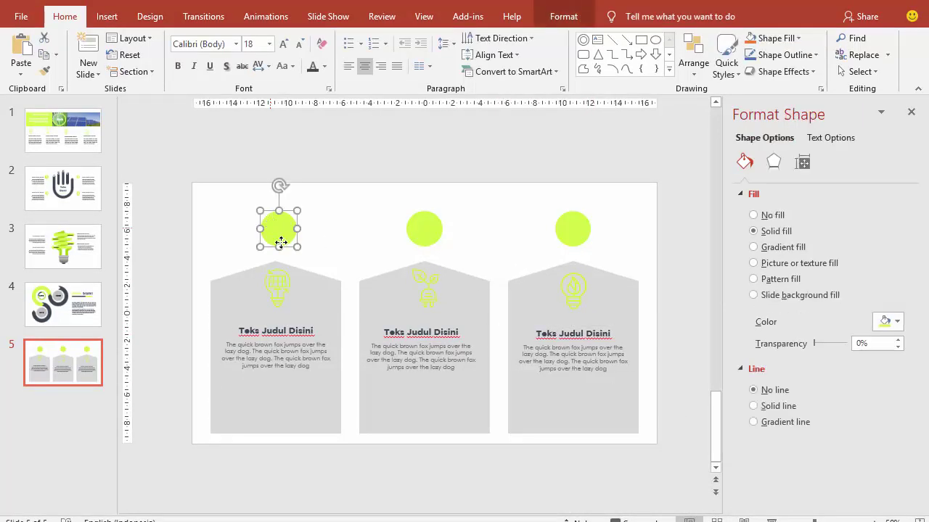
{"action": "left_click", "coordinate": [312, 171]}
{"action": "left_click", "coordinate": [118, 20]}
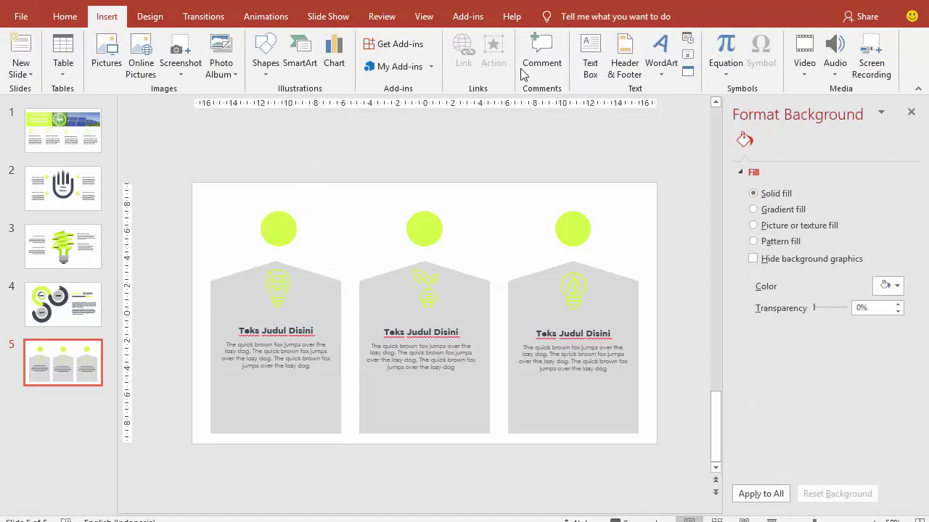
{"action": "left_click", "coordinate": [588, 65]}
{"action": "left_click", "coordinate": [351, 205]}
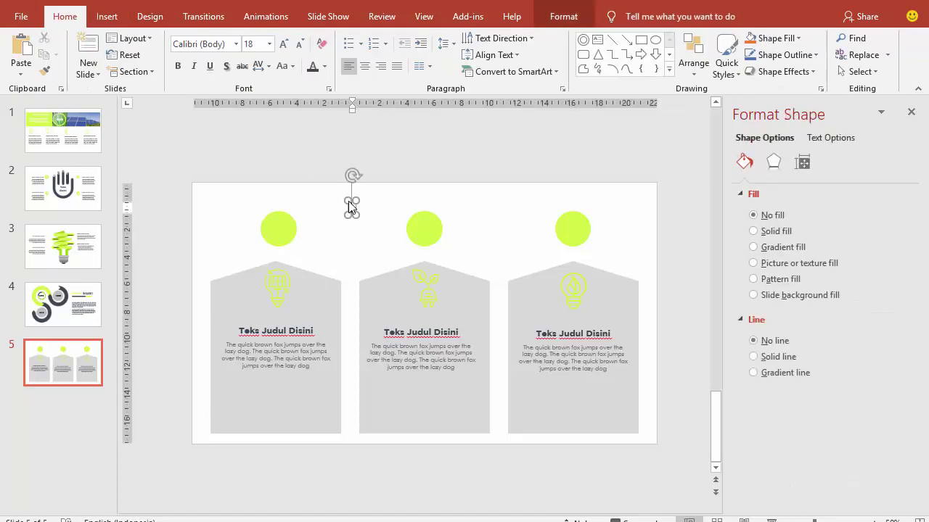
{"action": "type", "text": "1"}
Format the '1' as white Gotham Bold size 40 and place it on the first circle
{"action": "left_click", "coordinate": [359, 208]}
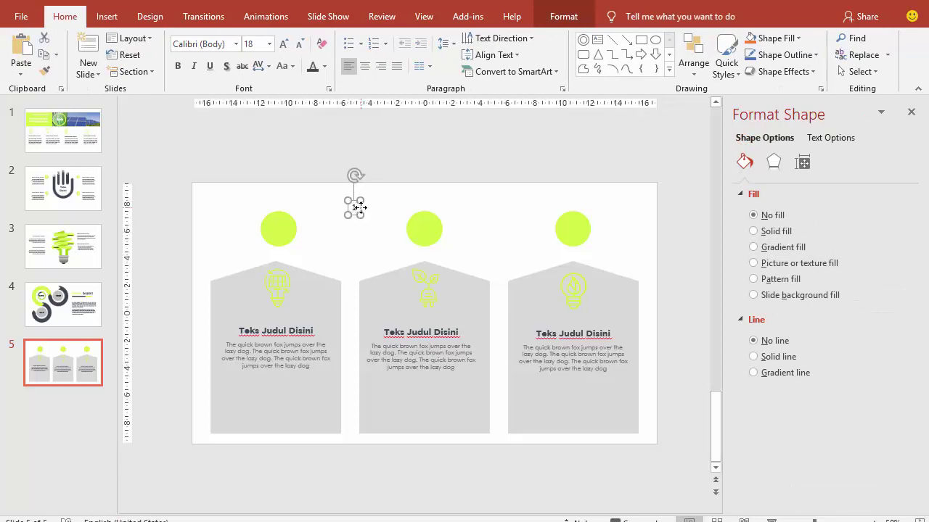
{"action": "left_click", "coordinate": [236, 44]}
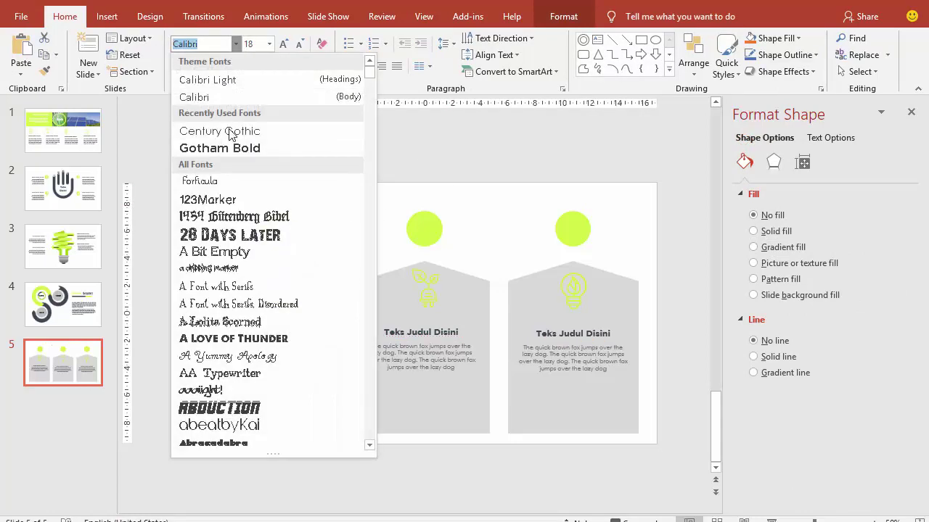
{"action": "left_click", "coordinate": [227, 149]}
{"action": "left_click", "coordinate": [268, 44]}
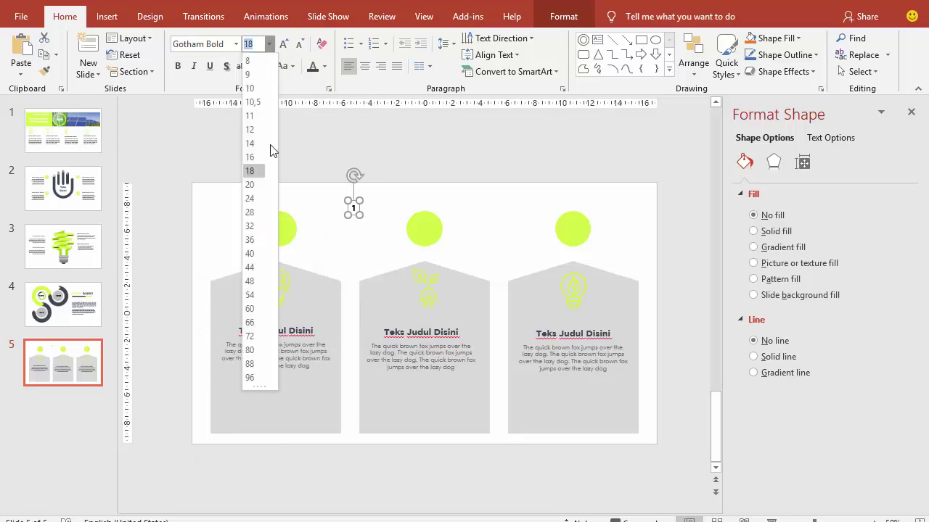
{"action": "left_click", "coordinate": [251, 255]}
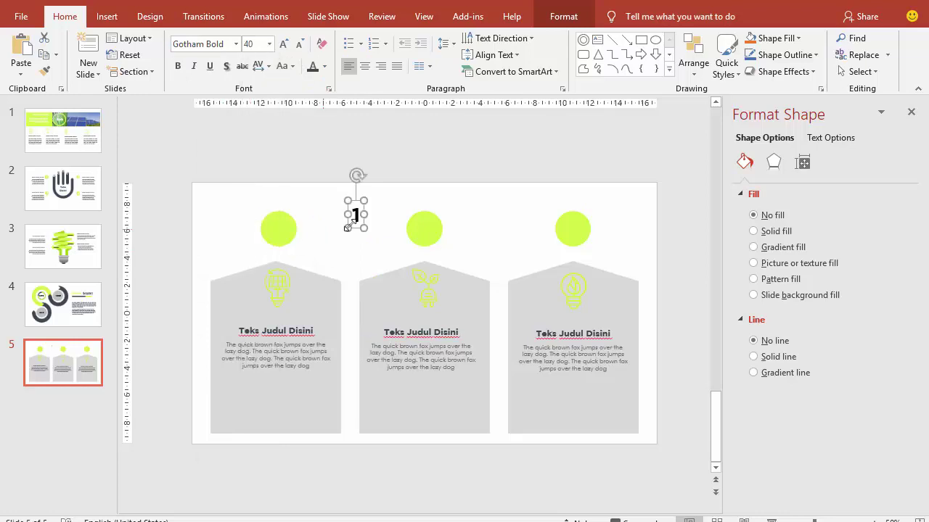
{"action": "left_click_drag", "start_coordinate": [363, 211], "coordinate": [262, 227]}
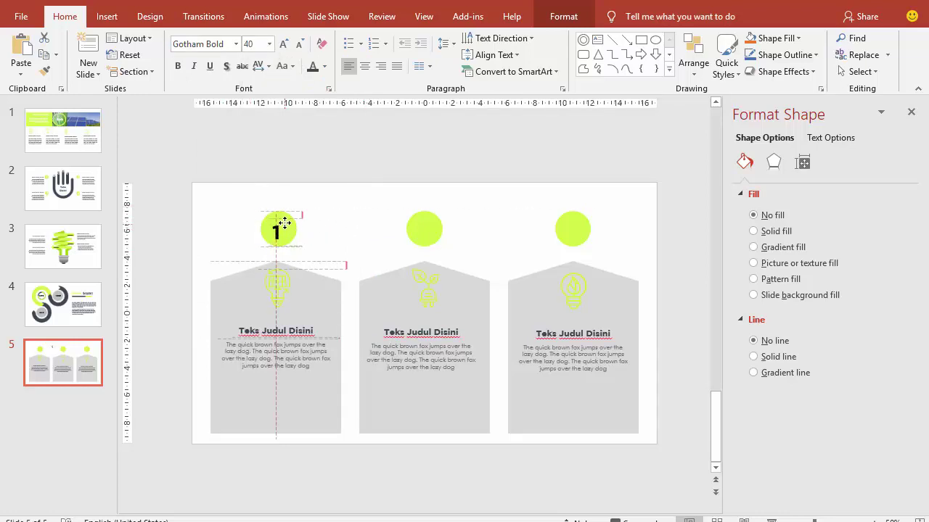
{"action": "left_click", "coordinate": [325, 66]}
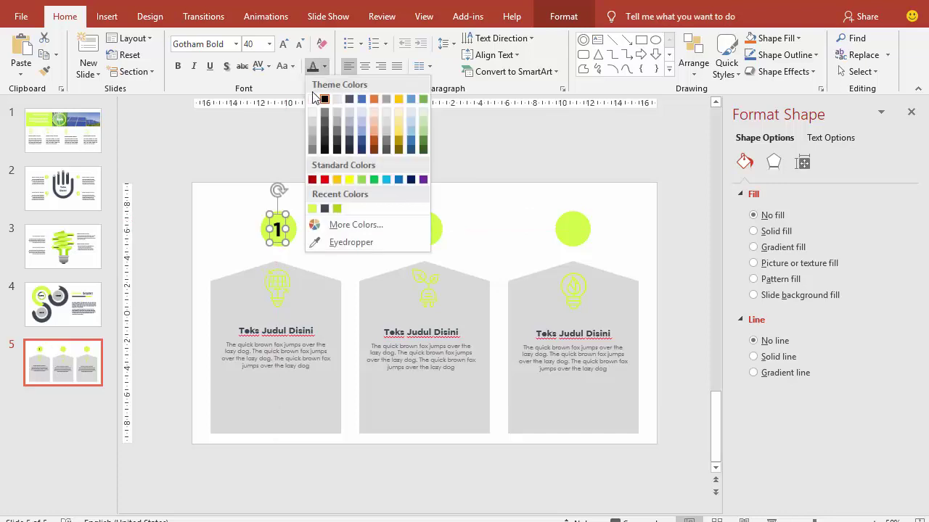
{"action": "left_click", "coordinate": [311, 97]}
Copy the number onto the middle and right circles, retyping them as '2' and '3'
{"action": "mouse_move", "coordinate": [285, 221]}
{"action": "left_mouse_down"}
{"action": "mouse_move", "coordinate": [298, 229]}
{"action": "mouse_move", "coordinate": [434, 220]}
{"action": "mouse_move", "coordinate": [425, 225]}
{"action": "left_mouse_up"}
{"action": "left_click", "coordinate": [425, 229]}
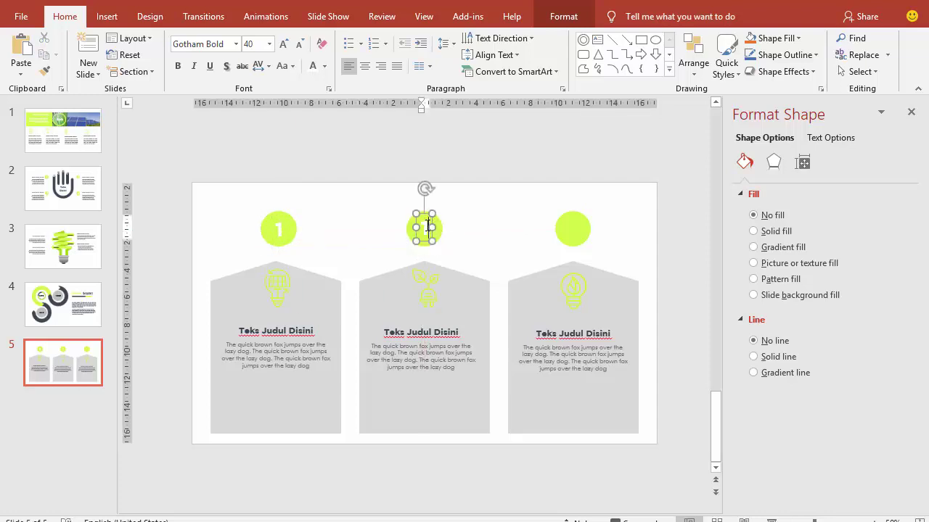
{"action": "double_click", "coordinate": [424, 229]}
{"action": "type", "text": "2"}
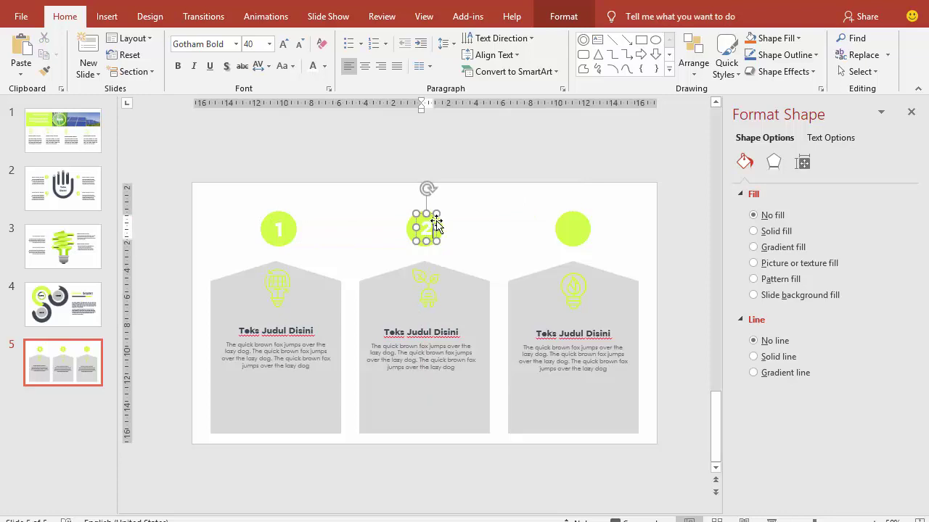
{"action": "left_click", "coordinate": [433, 220]}
{"action": "left_click", "coordinate": [435, 223]}
{"action": "key", "text": "ctrl+d"}
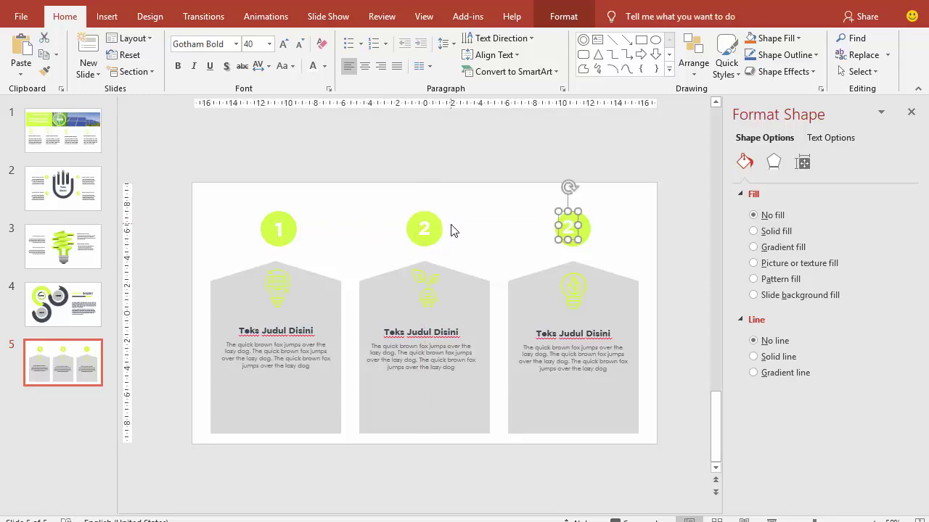
{"action": "double_click", "coordinate": [562, 226]}
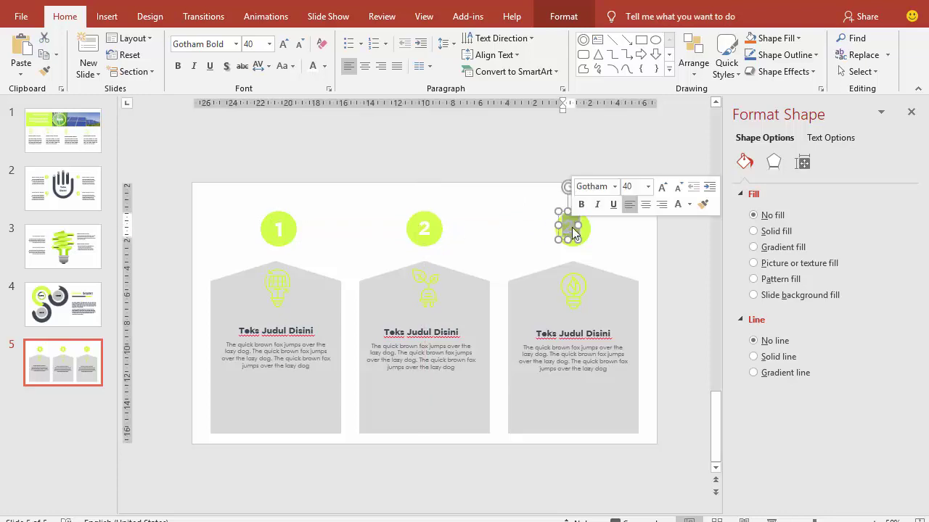
{"action": "type", "text": "3"}
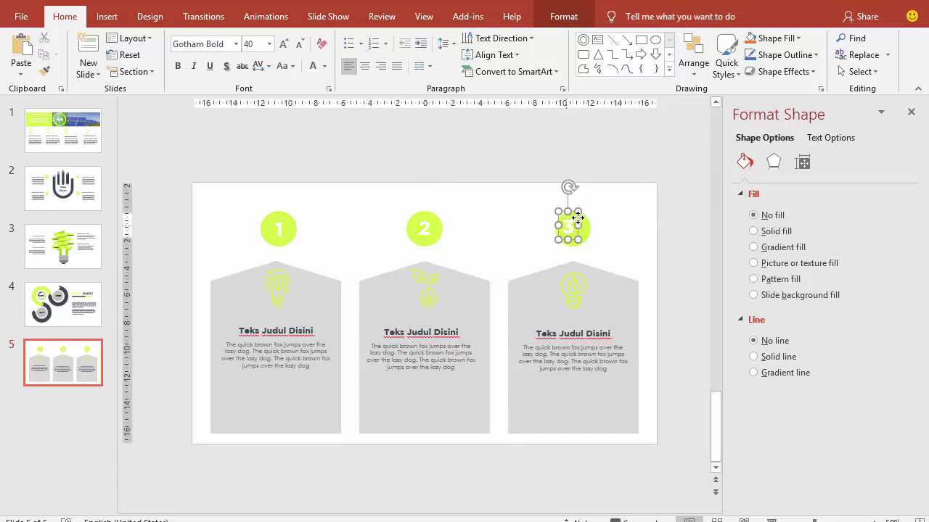
{"action": "left_click_drag", "start_coordinate": [577, 220], "coordinate": [581, 219]}
{"action": "left_click", "coordinate": [611, 215]}
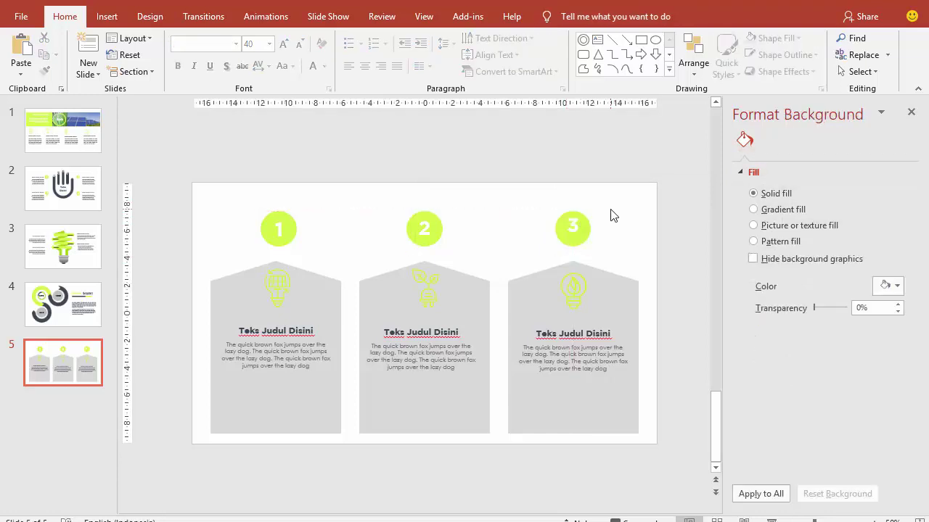
Refill all three pentagon cards very light grey, then start the slide show from slide 5
{"action": "left_click", "coordinate": [290, 404]}
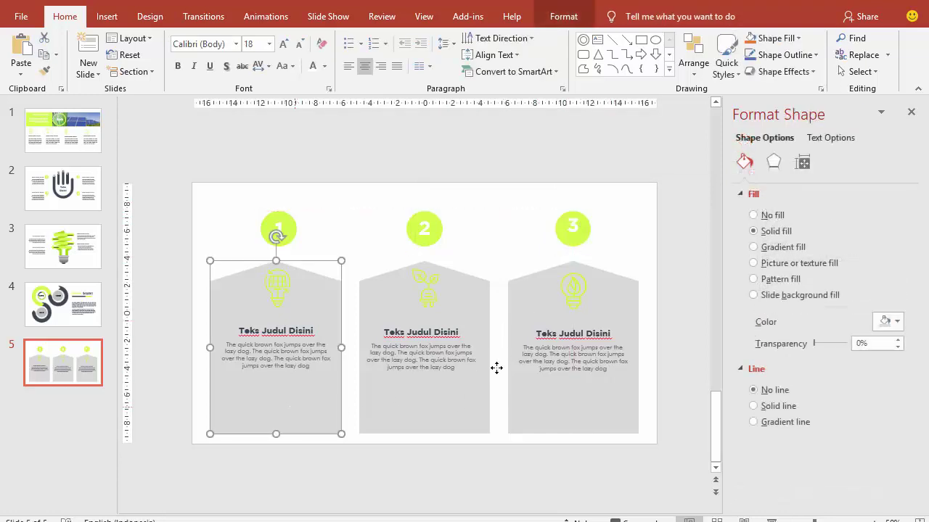
{"action": "left_click", "coordinate": [887, 321]}
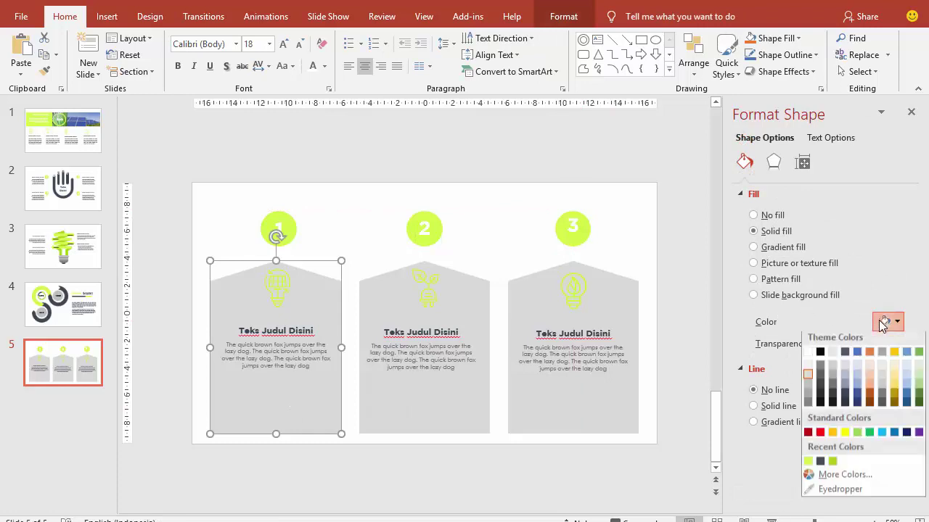
{"action": "left_click", "coordinate": [804, 373]}
{"action": "left_click", "coordinate": [429, 390]}
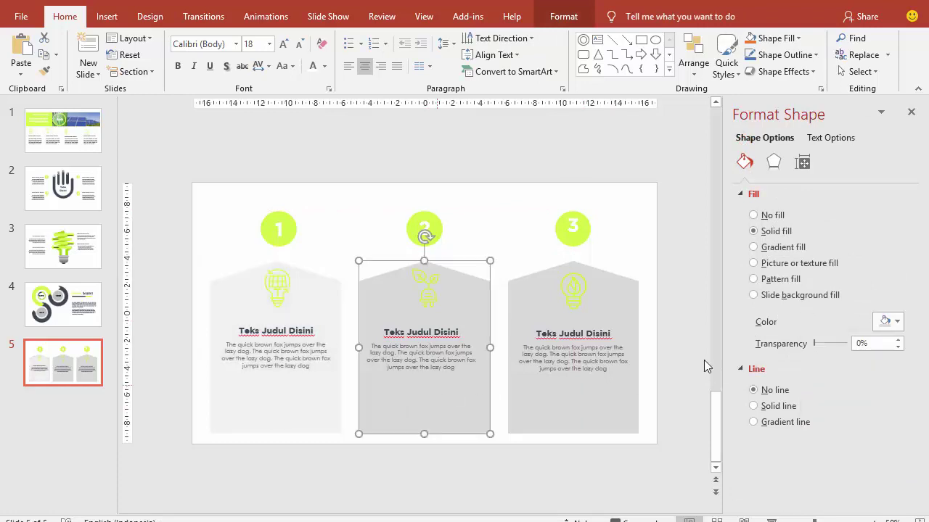
{"action": "left_click", "coordinate": [887, 321]}
{"action": "left_click", "coordinate": [806, 372]}
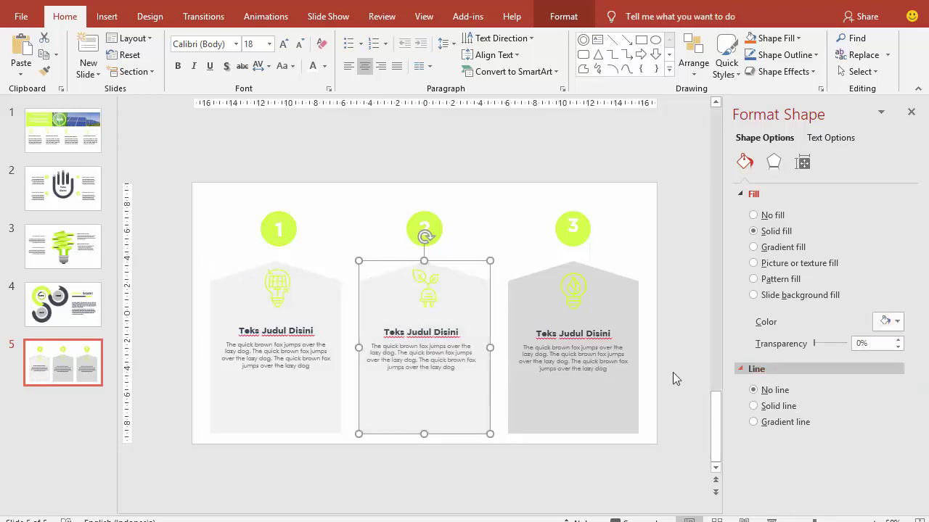
{"action": "left_click", "coordinate": [597, 401]}
{"action": "left_click", "coordinate": [887, 321]}
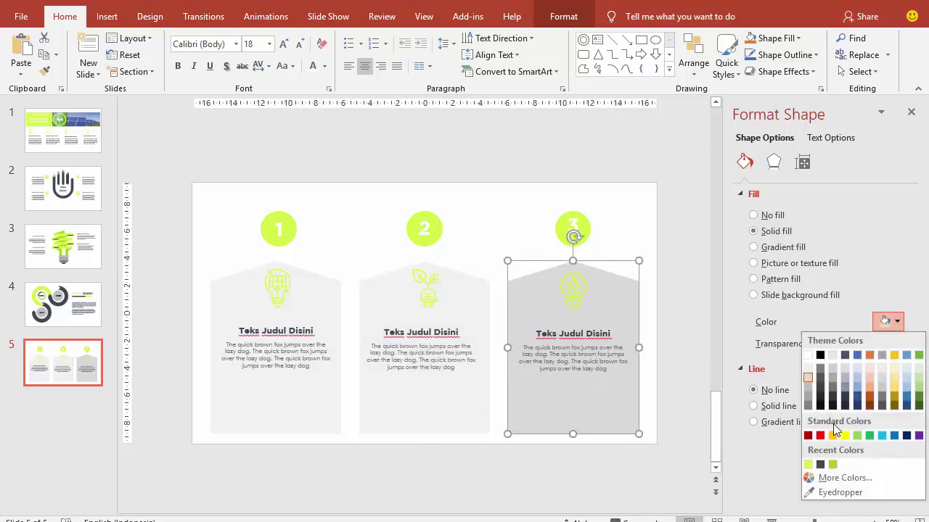
{"action": "left_click", "coordinate": [805, 372]}
{"action": "left_click", "coordinate": [630, 232]}
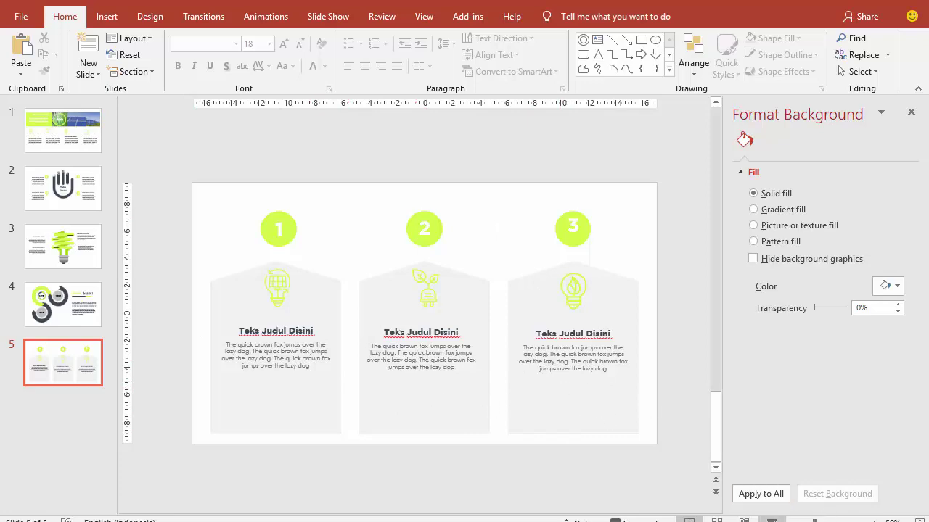
{"action": "left_click", "coordinate": [771, 519]}
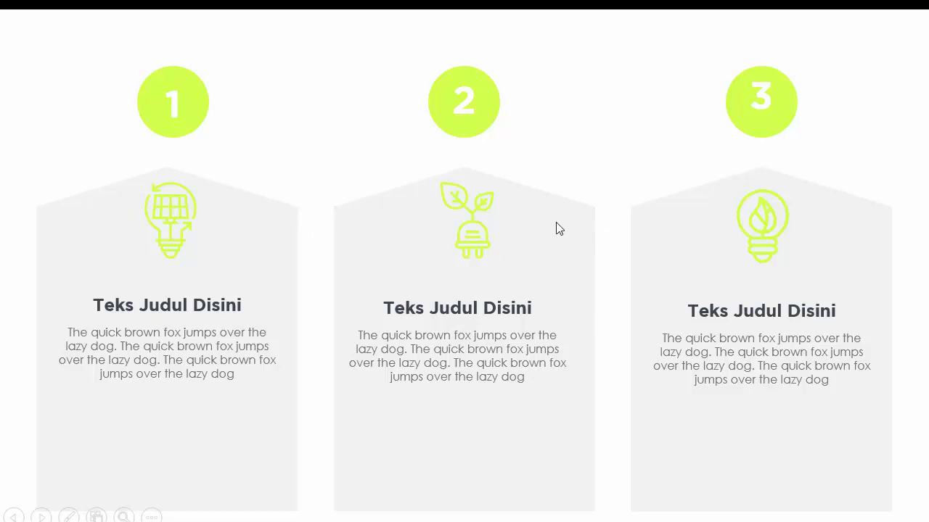
{"action": "key", "text": "Escape"}
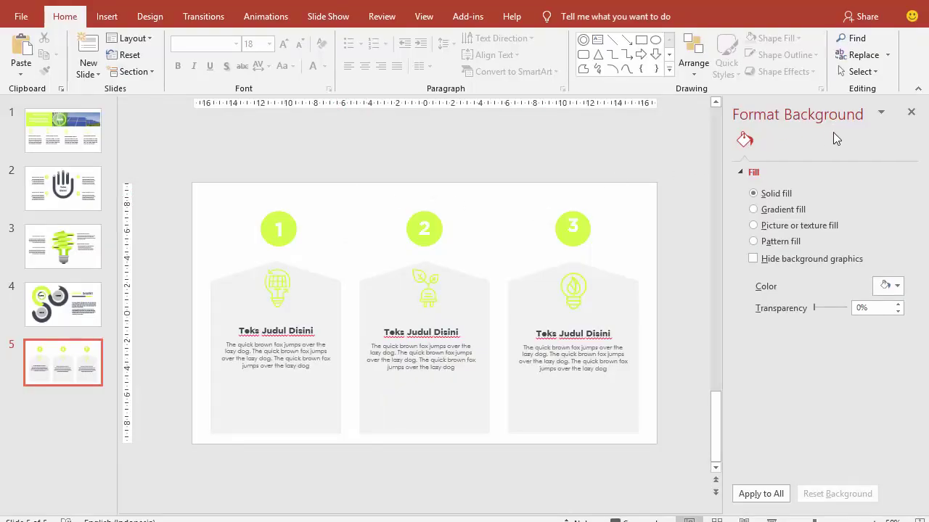
Close the Format Background pane and look through slides 1–4 before returning to slide 5
{"action": "left_click", "coordinate": [911, 112]}
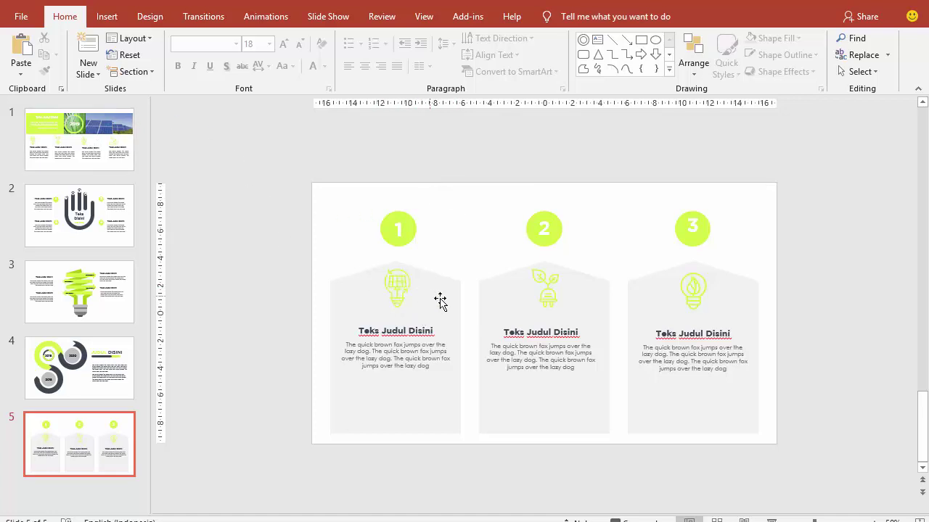
{"action": "left_click", "coordinate": [124, 145]}
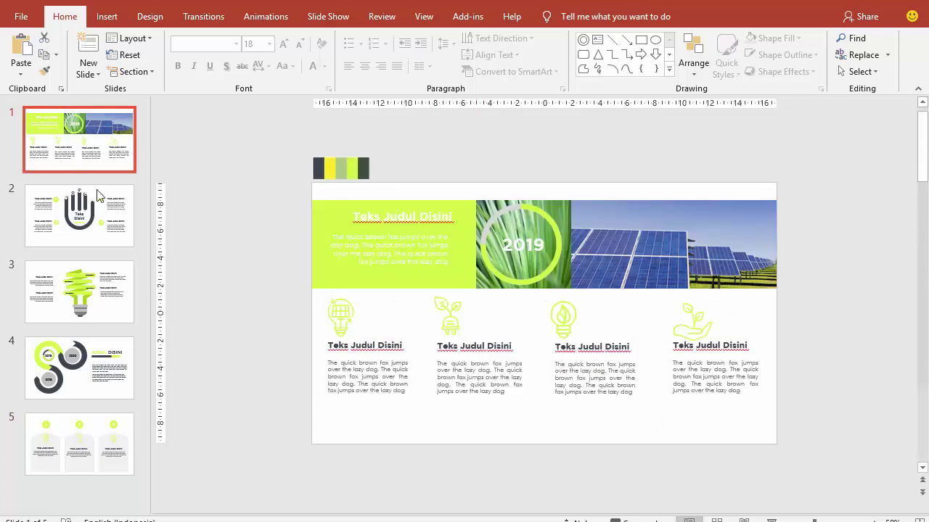
{"action": "left_click", "coordinate": [125, 218]}
{"action": "left_click", "coordinate": [126, 307]}
{"action": "left_click", "coordinate": [118, 346]}
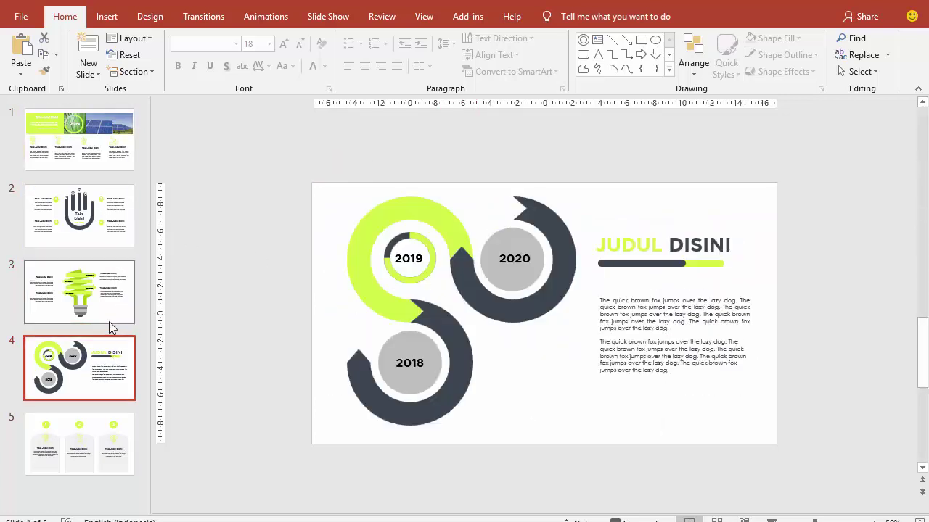
{"action": "left_click", "coordinate": [128, 440]}
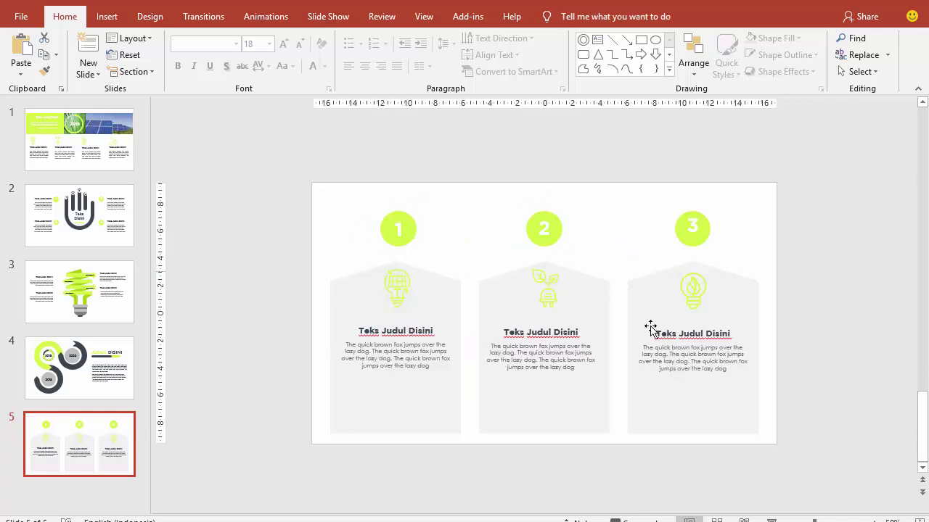
Nudge the number 3 on slide 5 down by one arrow-key step, then deselect it
{"action": "left_click", "coordinate": [599, 204]}
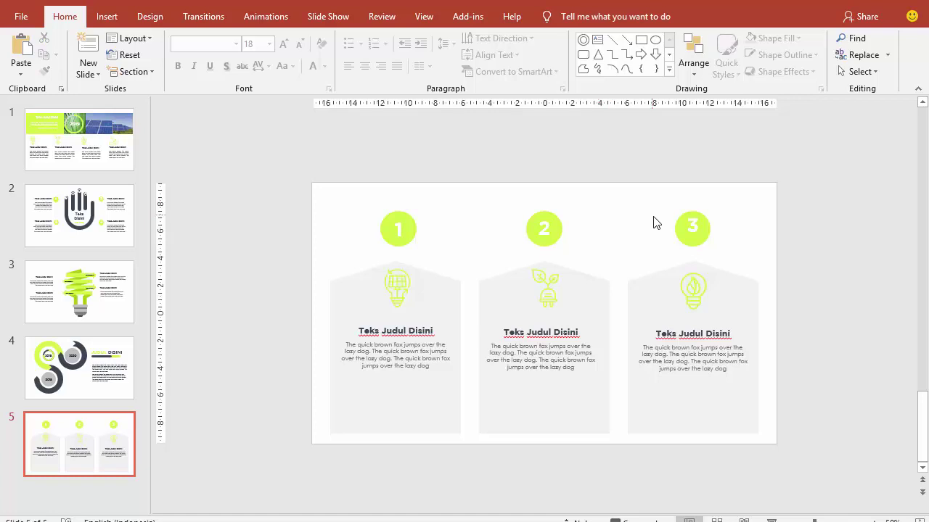
{"action": "left_click", "coordinate": [701, 227]}
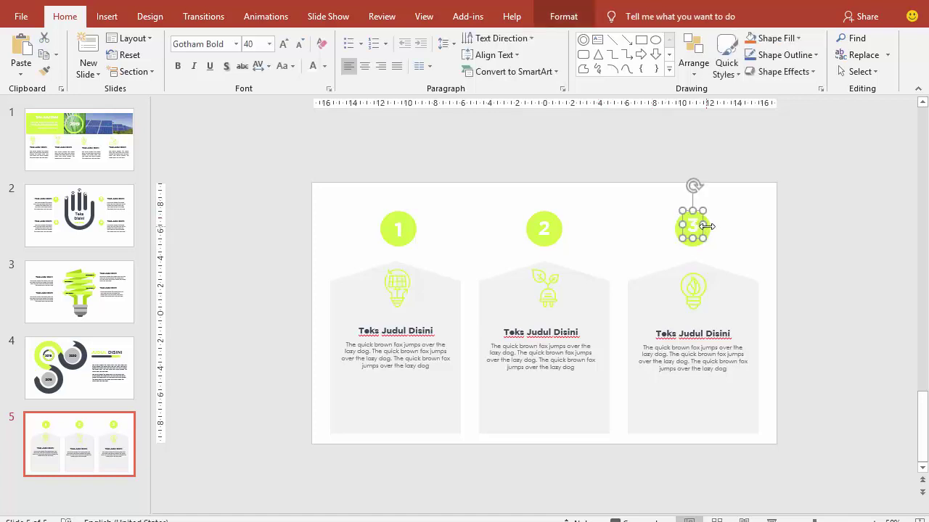
{"action": "key", "text": "Down"}
{"action": "left_click", "coordinate": [750, 225]}
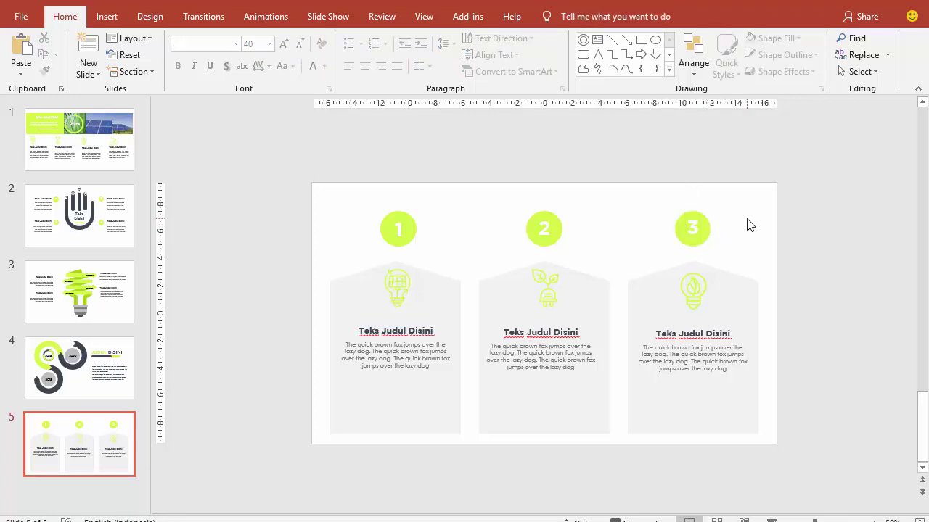